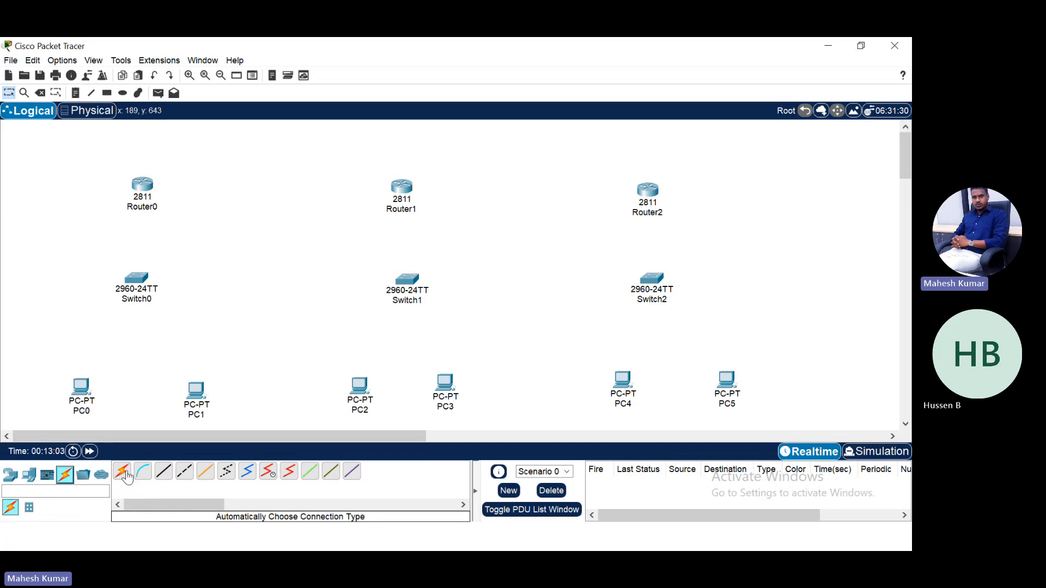
Cable Router0 to Router1, Router1 to Router2, and Router0 to Switch0 using the automatically chosen connection type.
left_click(122, 471)
left_click(143, 187)
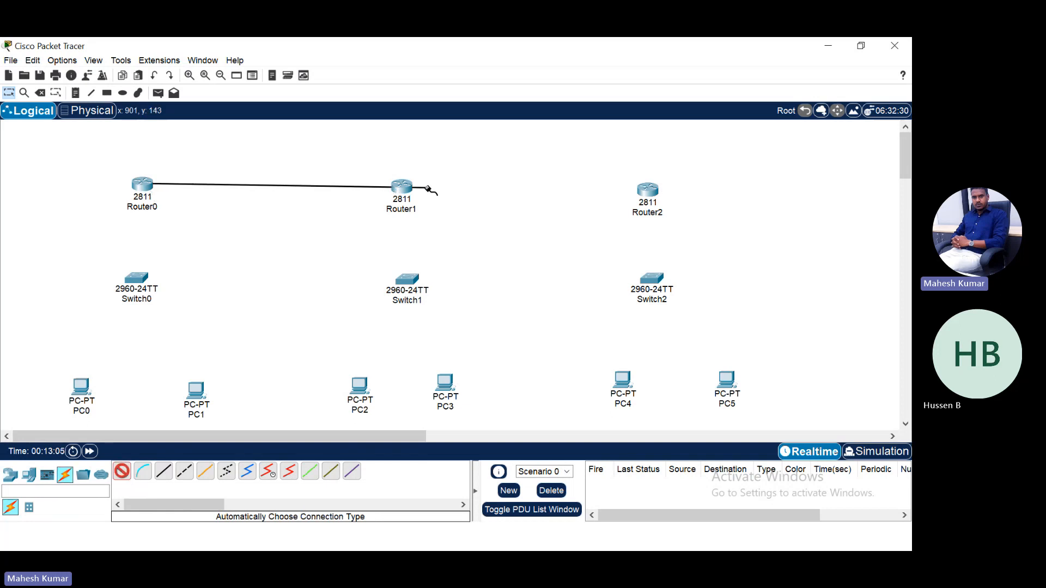
left_click(406, 191)
left_click(405, 191)
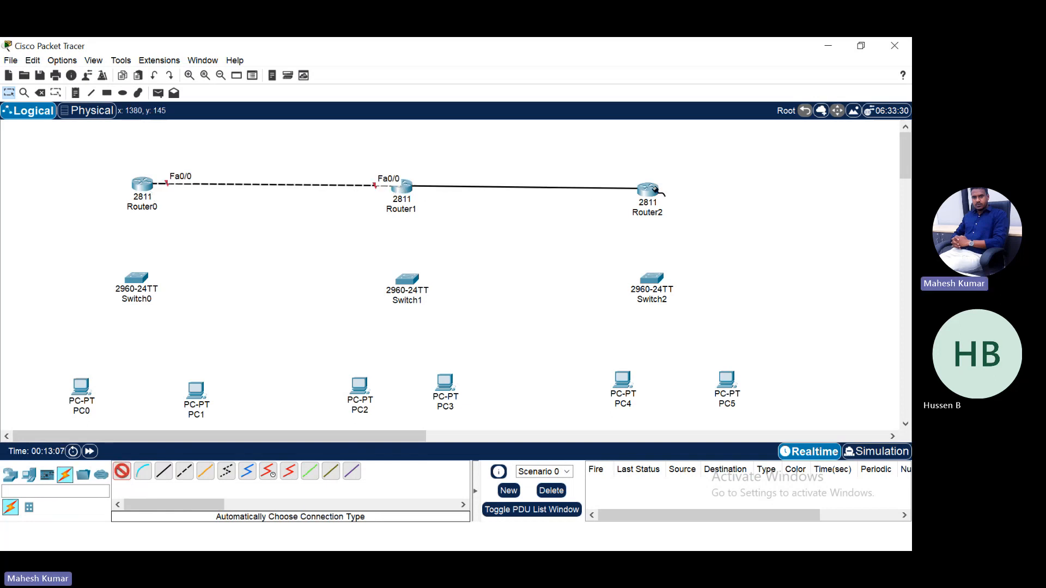
left_click(647, 191)
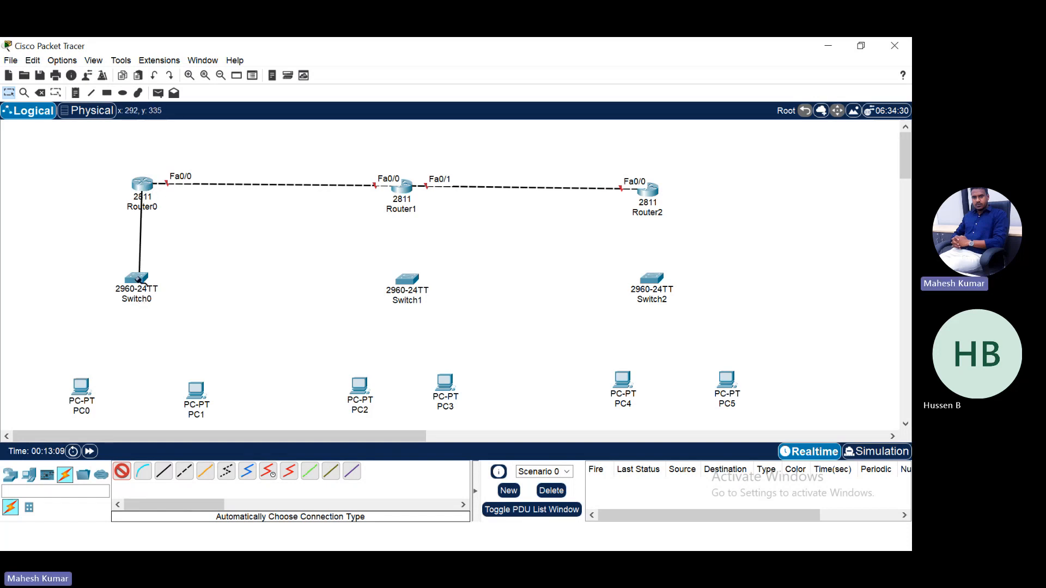
left_click(137, 277)
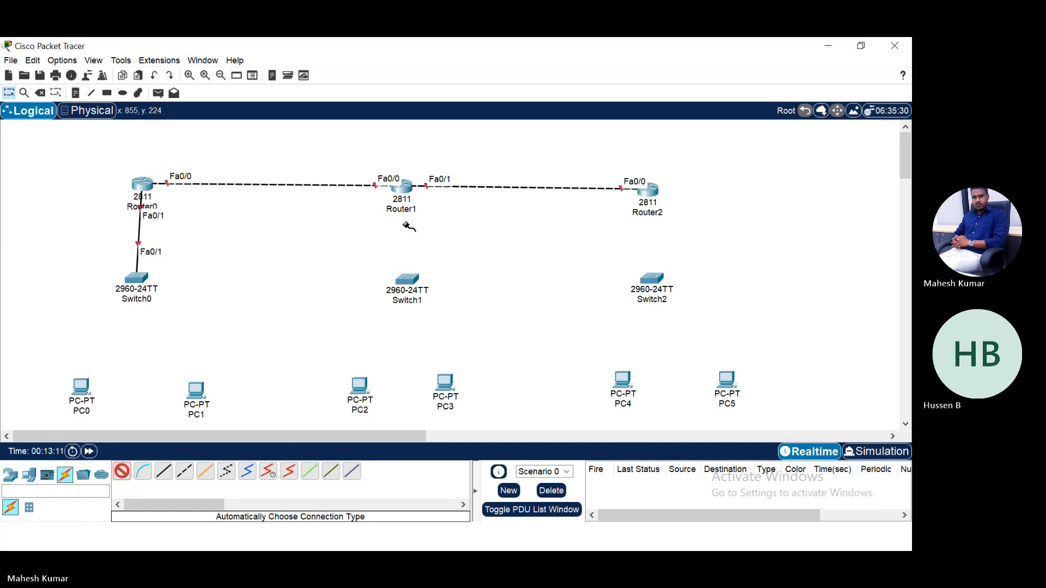
Try to connect Router1 to Switch1 with an automatically chosen cable.
left_click(406, 192)
left_click(407, 279)
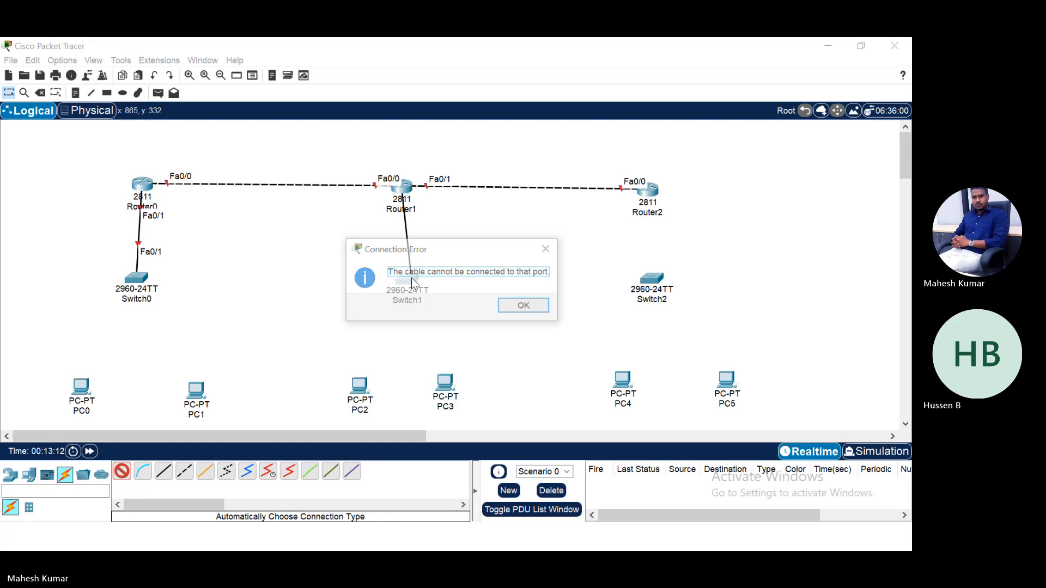
left_click(540, 308)
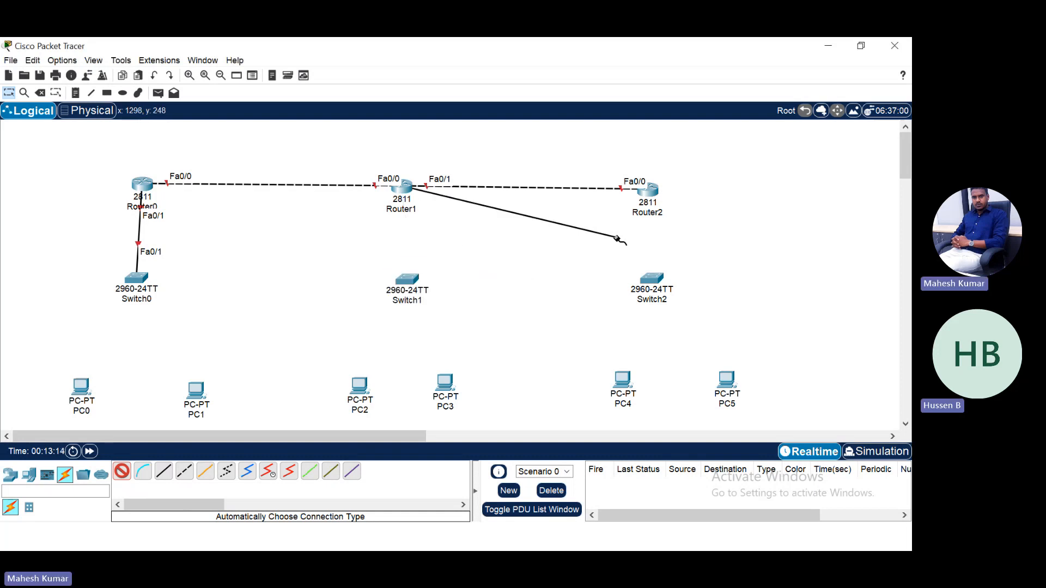
key("Escape")
Connect PC0 and PC1 to Switch0 using the automatically chosen connection type.
left_click(122, 471)
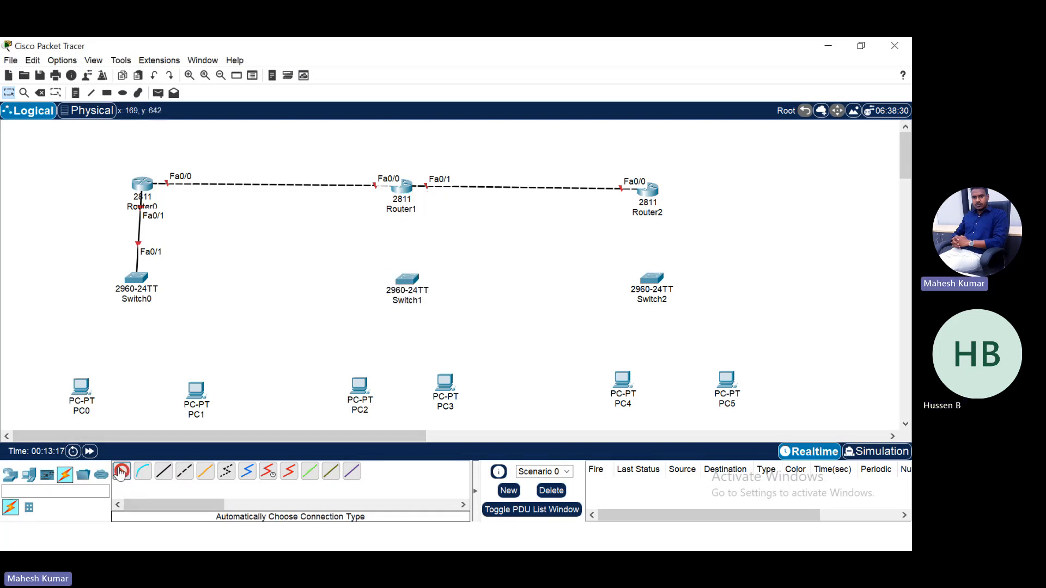
left_click(80, 387)
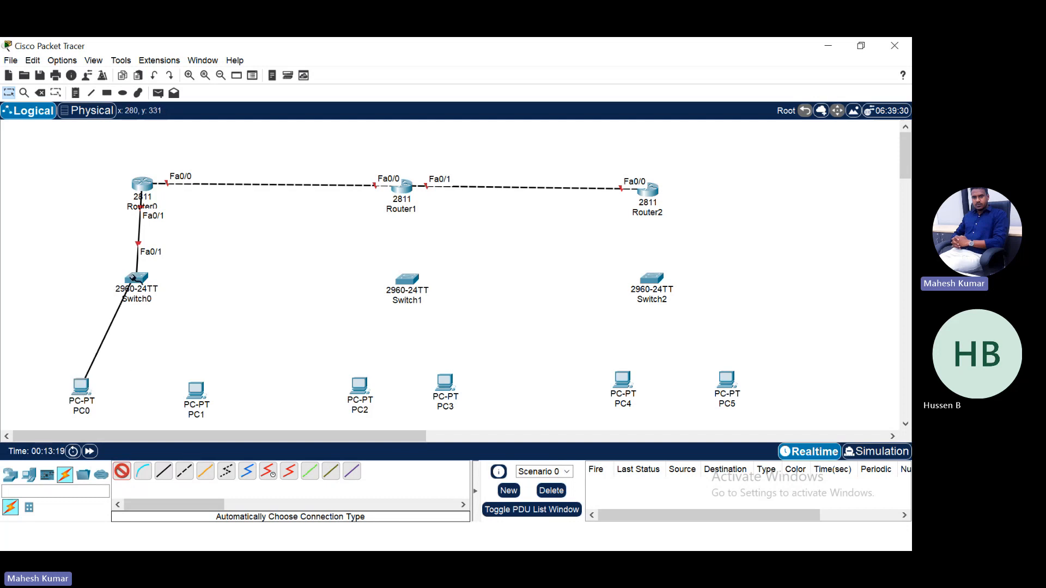
left_click(136, 278)
left_click(196, 391)
left_click(143, 276)
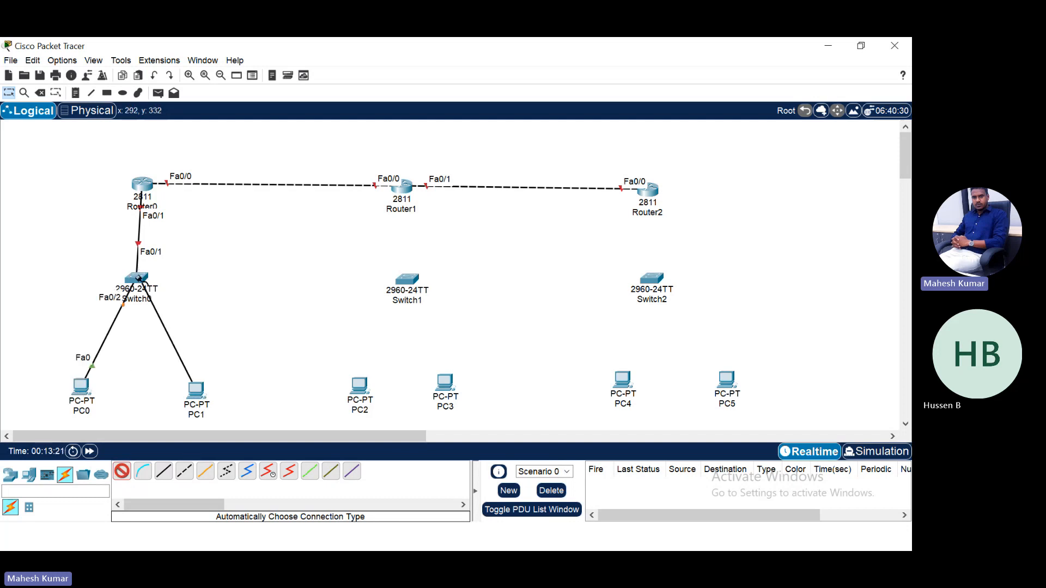
Connect PC2 and PC3 to Switch1 using the automatically chosen connection type.
left_click(359, 386)
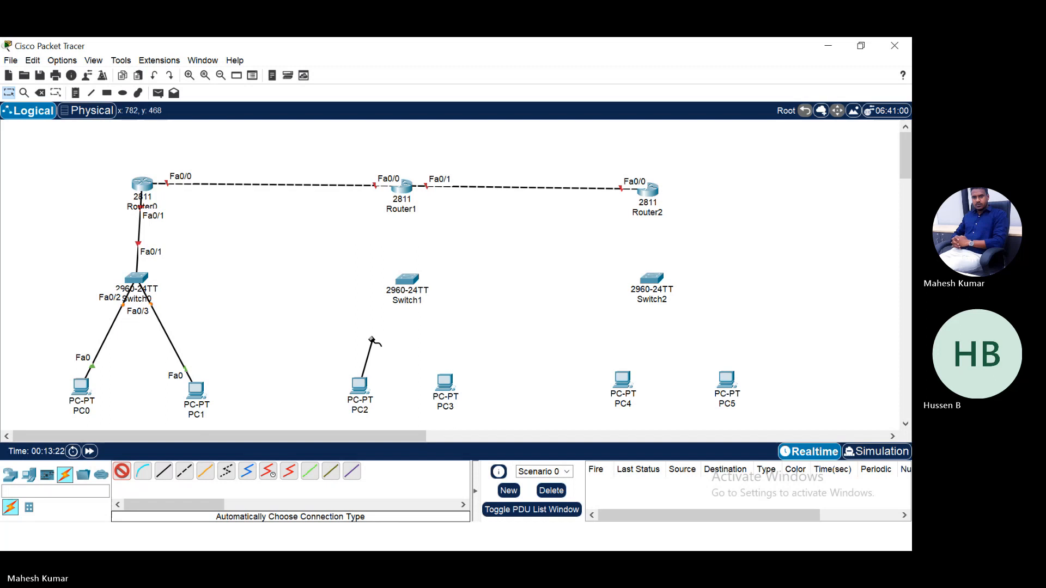
left_click(407, 280)
left_click(445, 382)
left_click(405, 281)
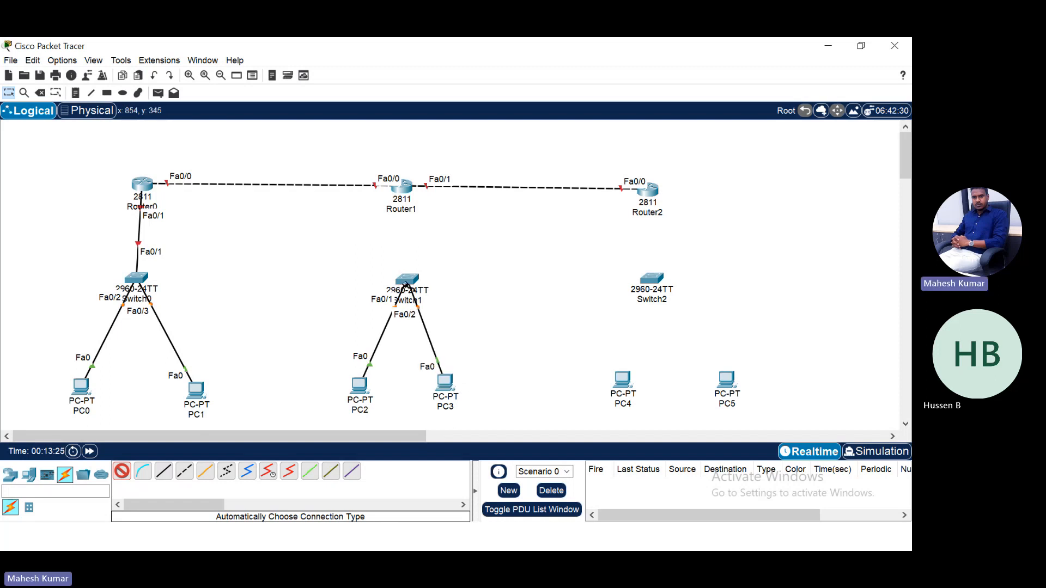
Connect PC4 and PC5 to Switch2 using the automatically chosen connection type.
left_click(623, 379)
left_click(652, 278)
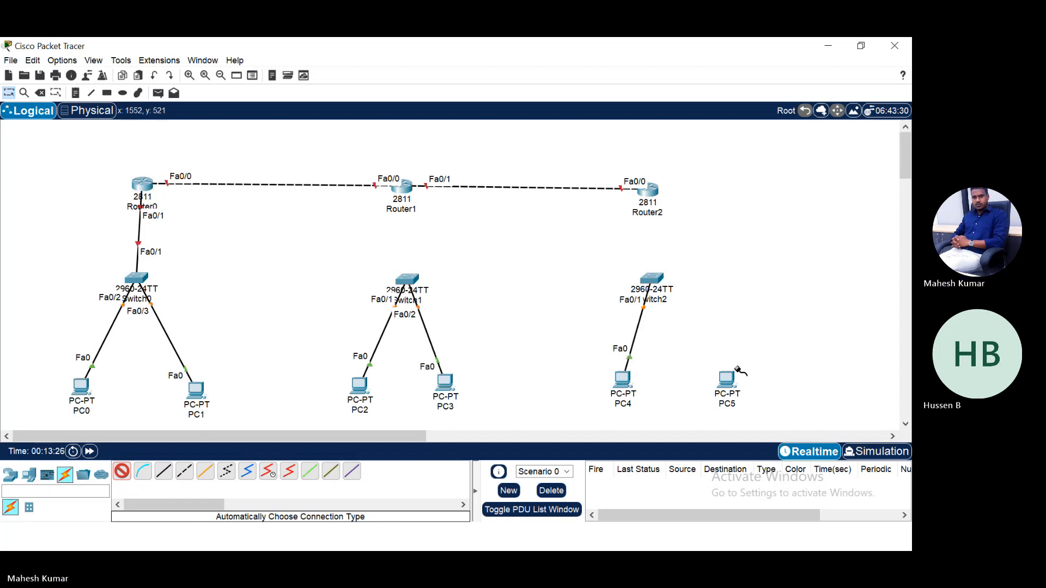
left_click(727, 379)
left_click(649, 279)
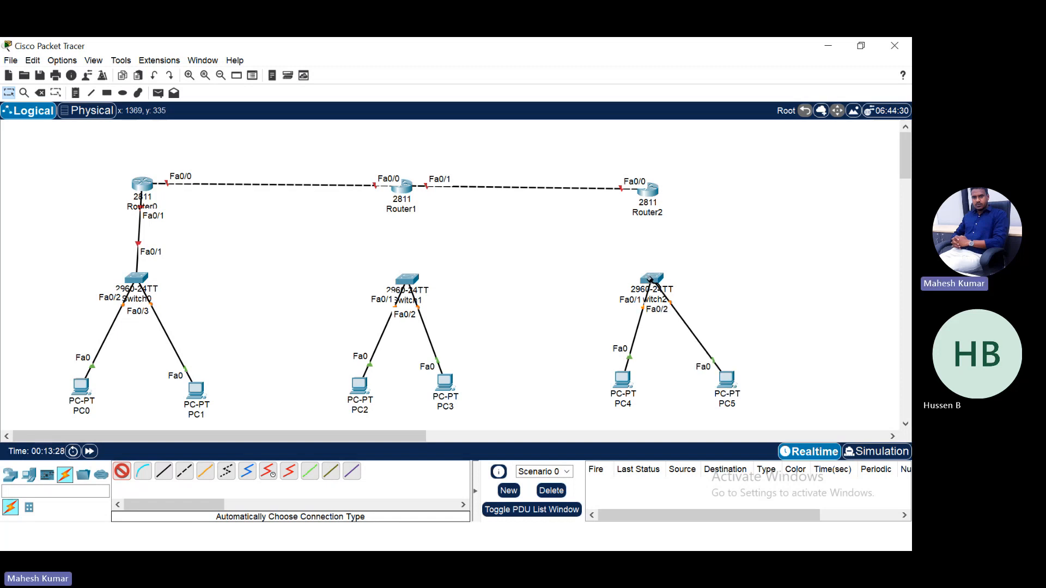
Connect Switch2 to Router2 with an automatically chosen cable and end the cabling.
left_click(650, 278)
left_click(647, 190)
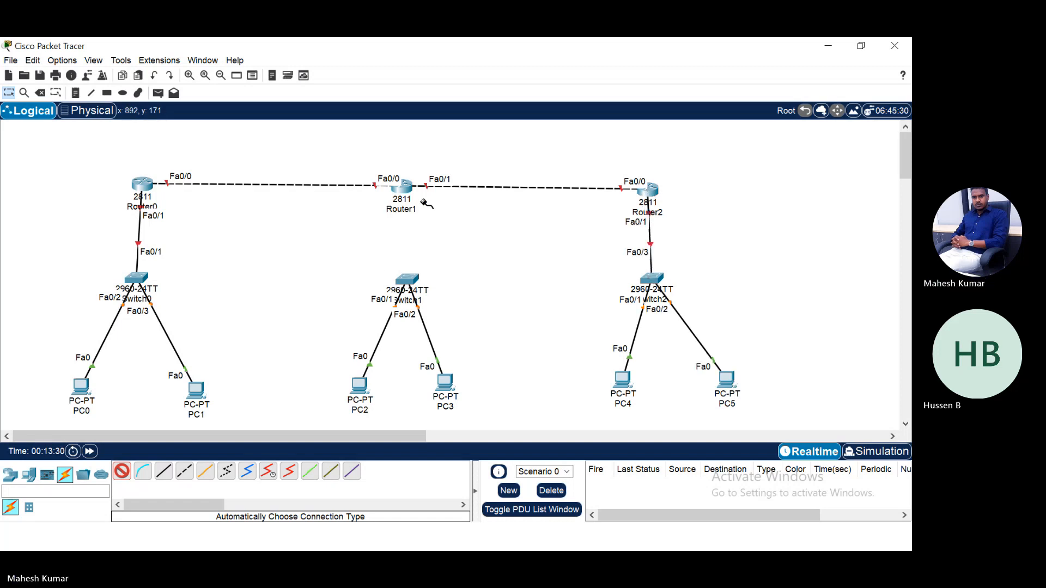
key("Escape")
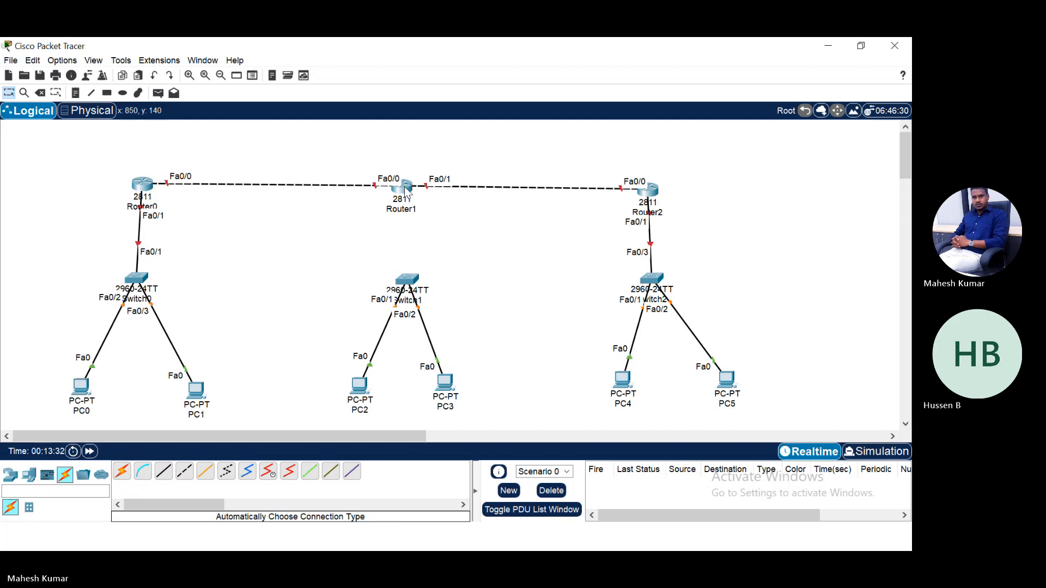
Open Router1's physical device view at full window size and switch off the router's power.
left_click(405, 188)
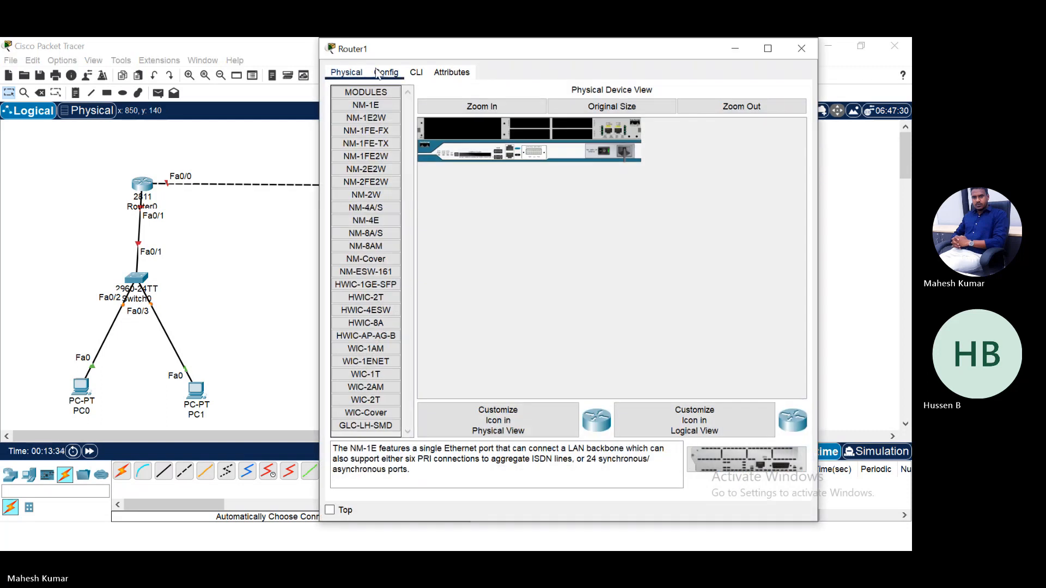
left_click(511, 107)
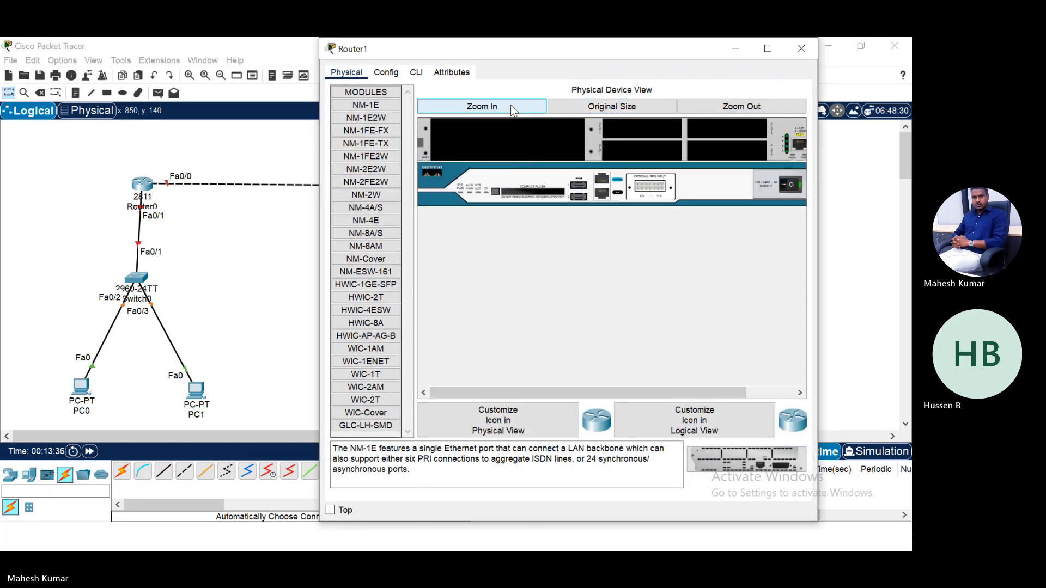
left_click(768, 49)
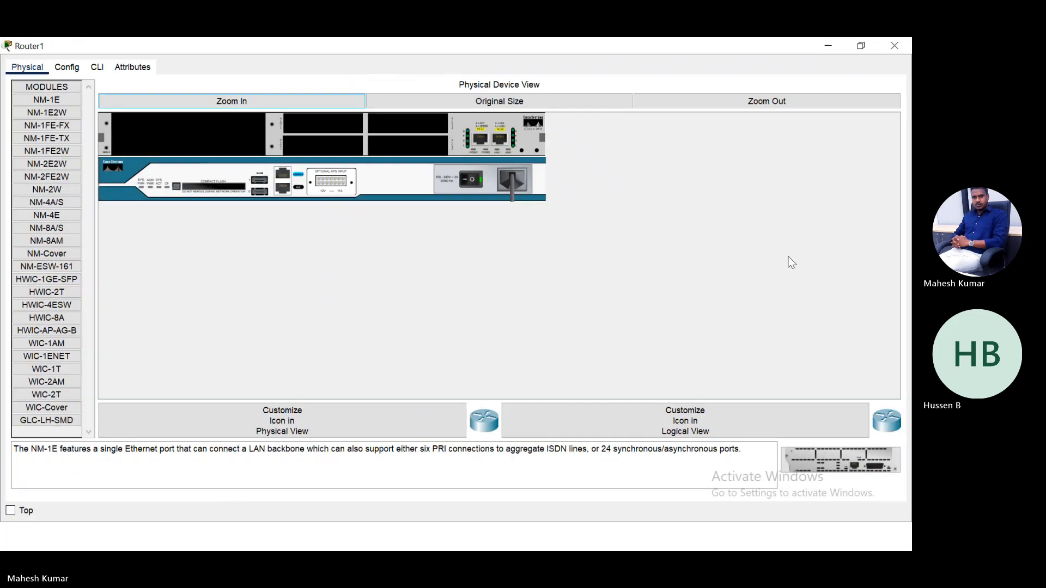
left_click(470, 180)
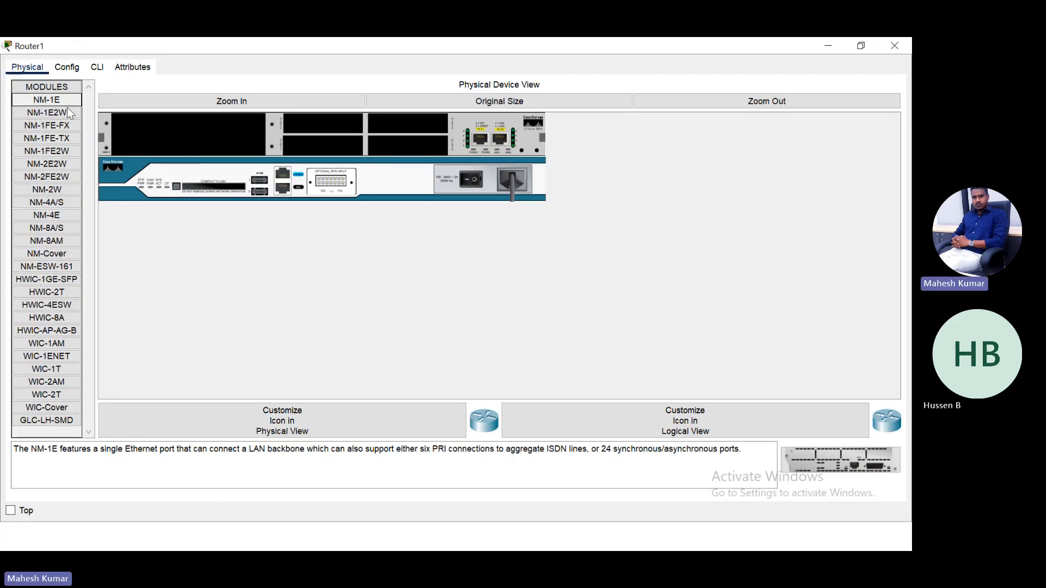
Examine the descriptions of Router1's NM network modules, from NM-1E2W through NM-Cover, for suitable extra ports.
left_click(37, 113)
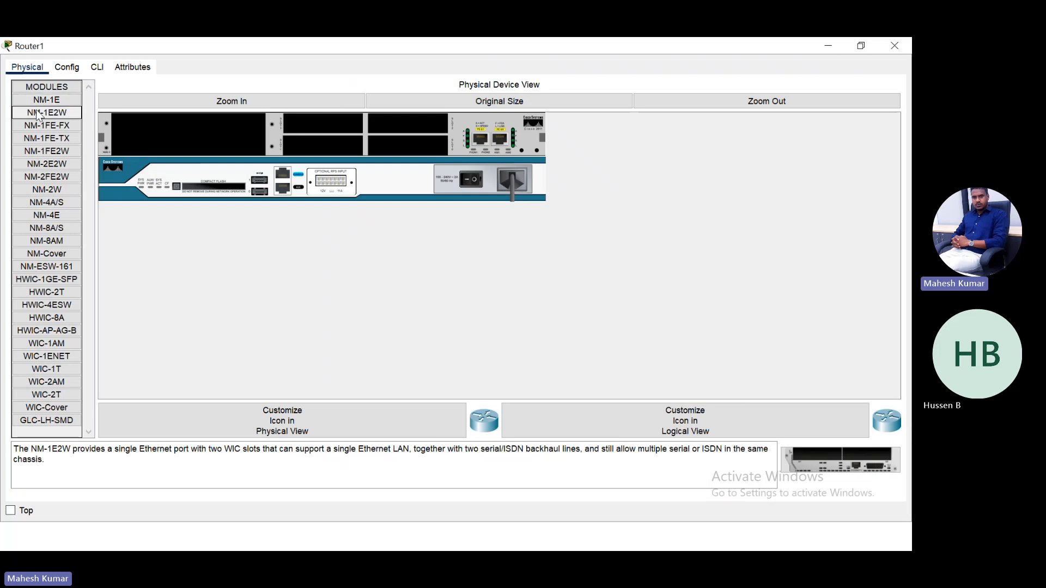
left_click(57, 126)
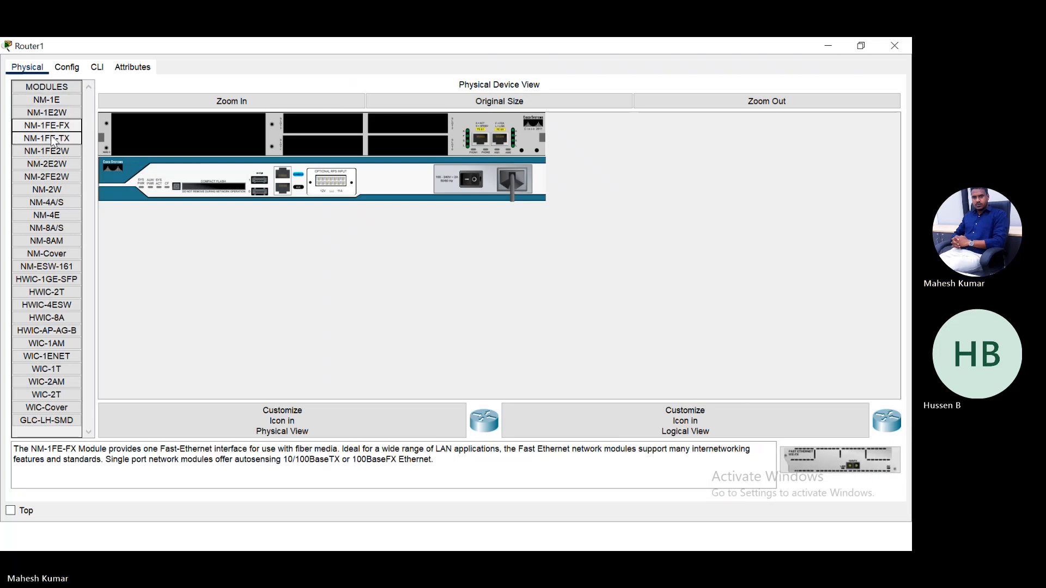
left_click(51, 140)
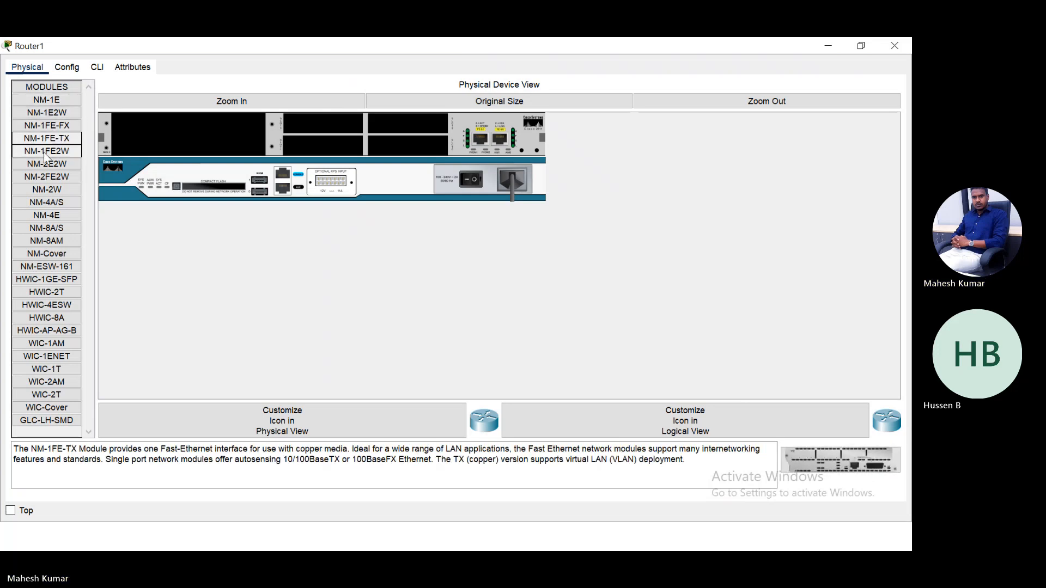
left_click(43, 152)
left_click(47, 164)
left_click(48, 178)
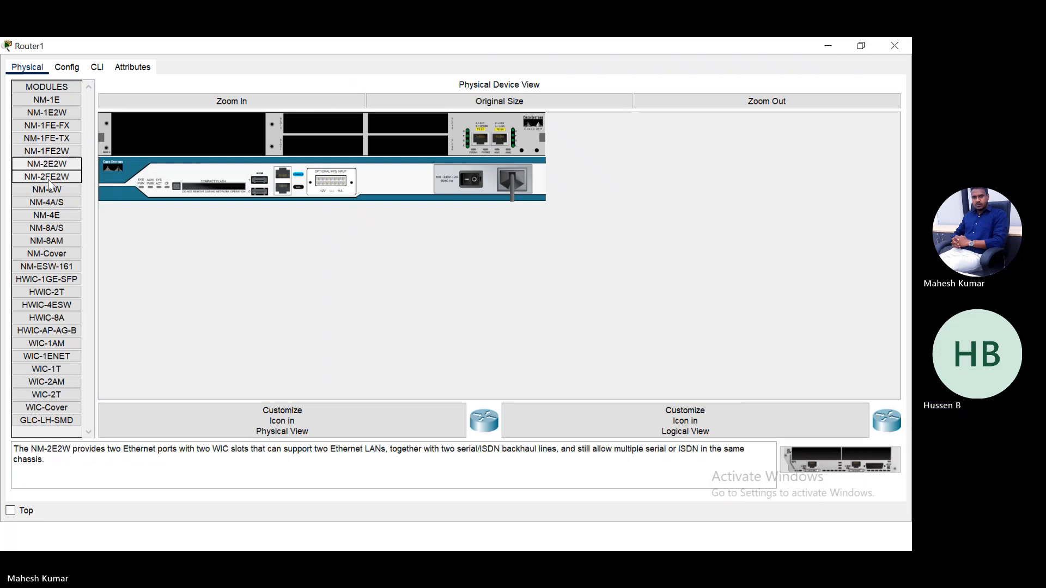
left_click(49, 189)
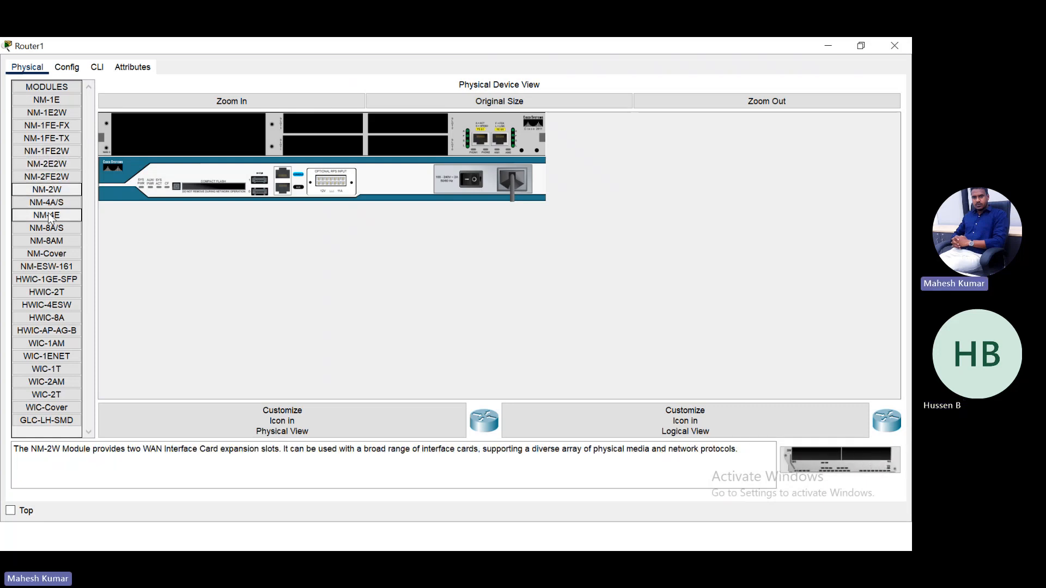
left_click(47, 203)
left_click(46, 215)
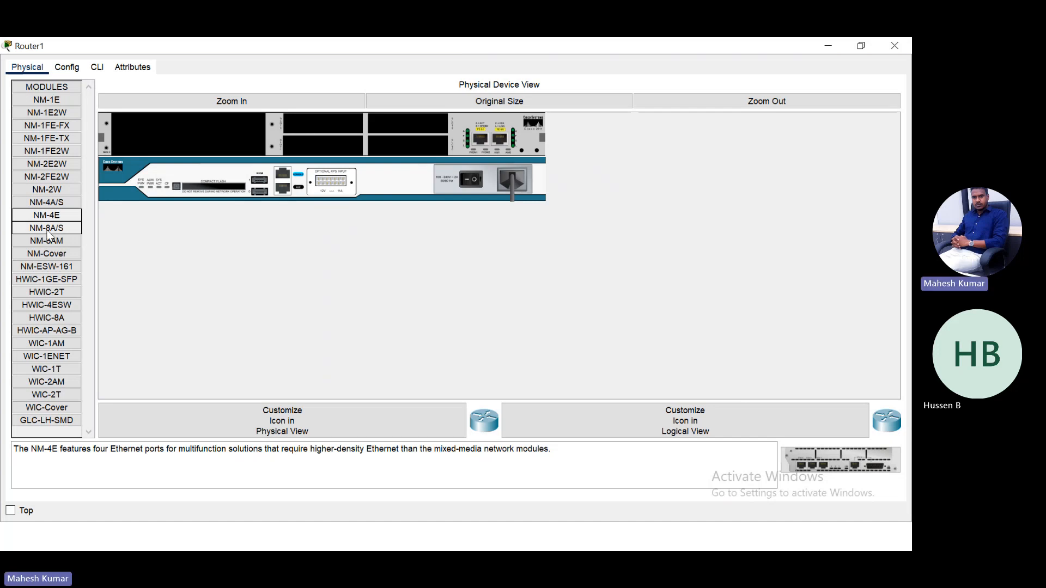
left_click(48, 229)
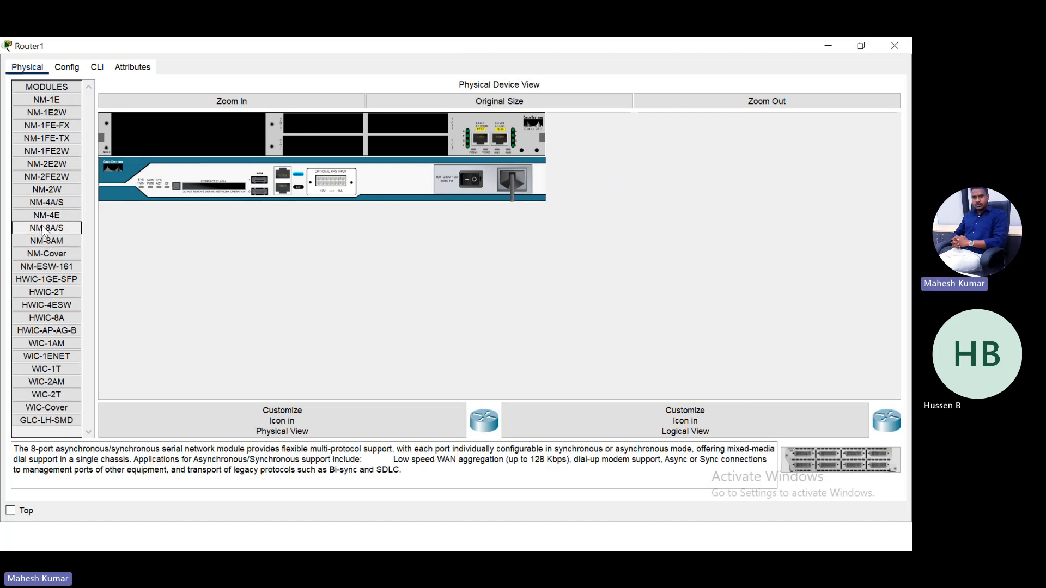
left_click(46, 243)
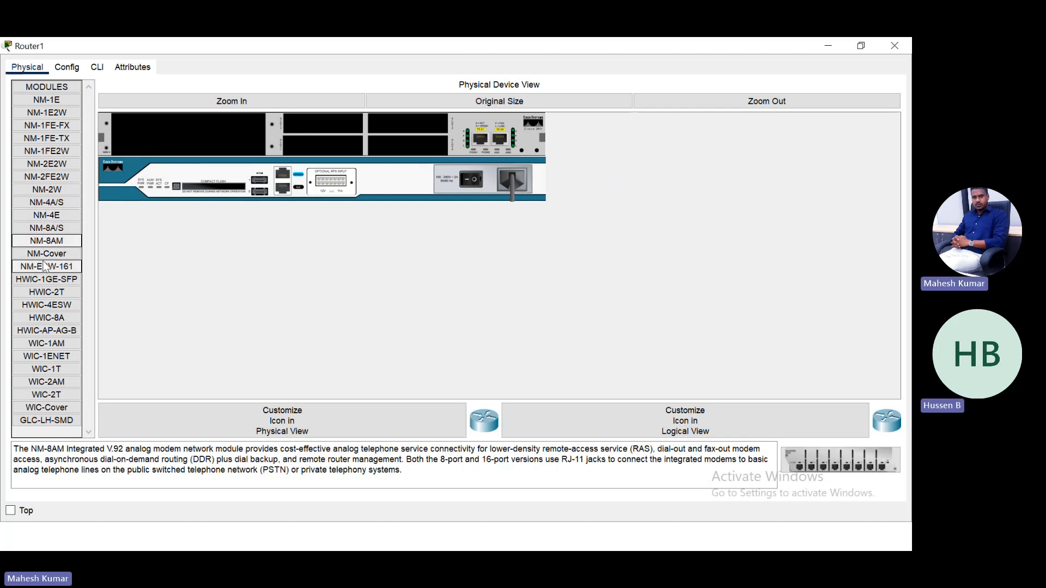
left_click(46, 254)
Examine the descriptions of Router1's HWIC, WIC and GLC-LH-SMD modules for available port types.
left_click(45, 295)
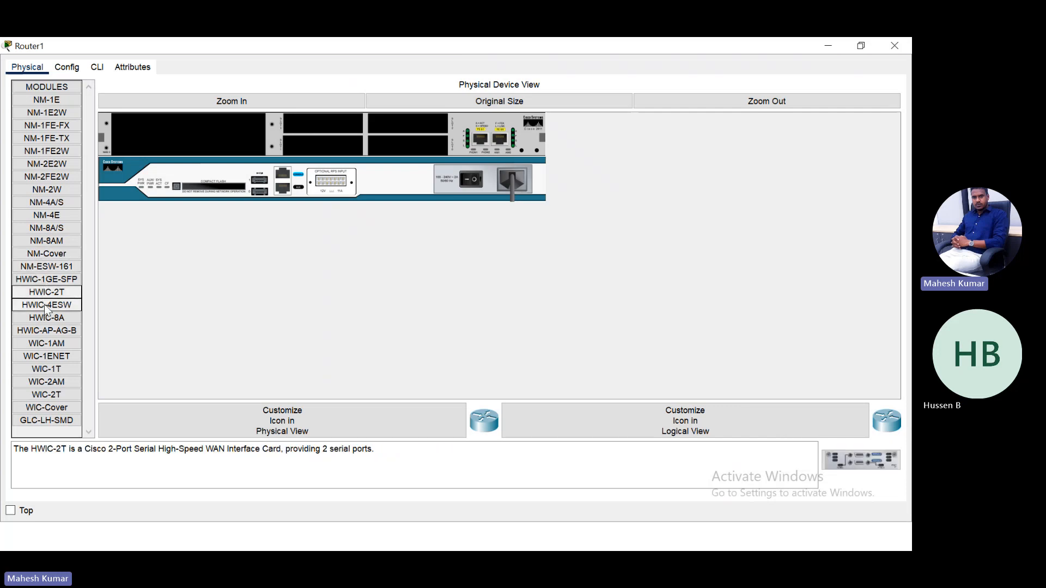
left_click(46, 319)
left_click(48, 341)
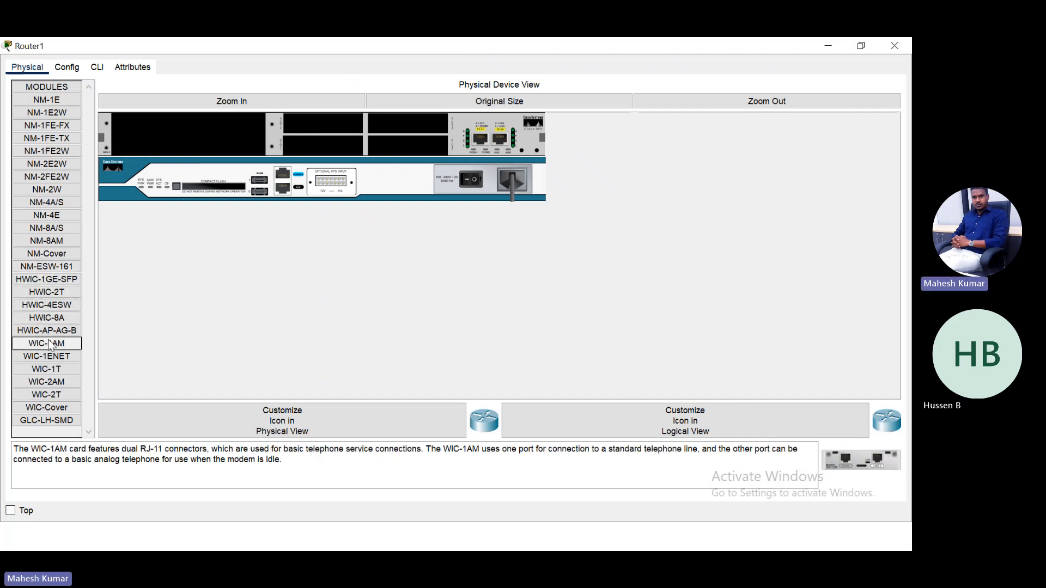
left_click(48, 357)
left_click(48, 369)
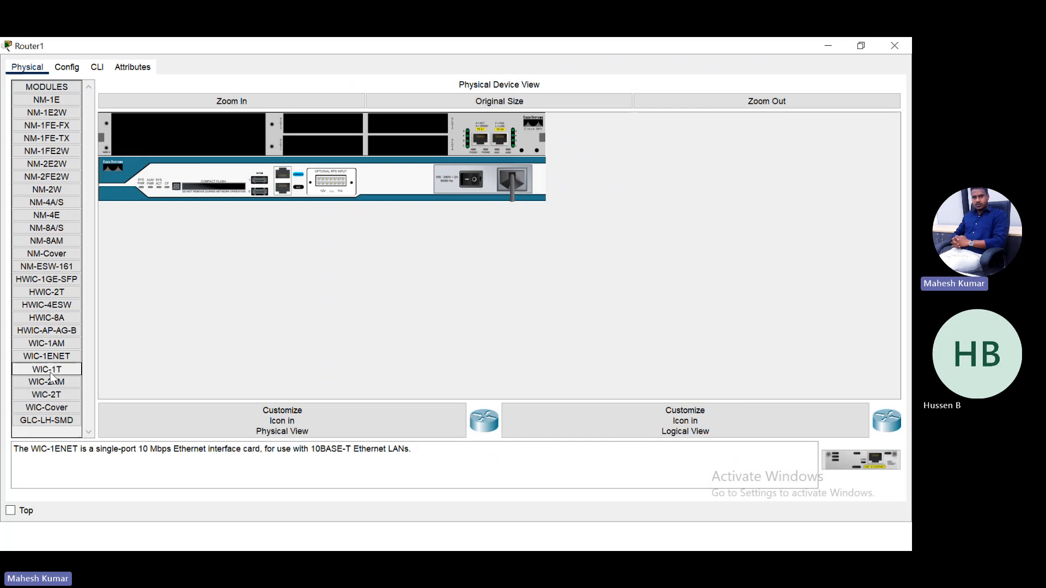
left_click(49, 395)
left_click(49, 421)
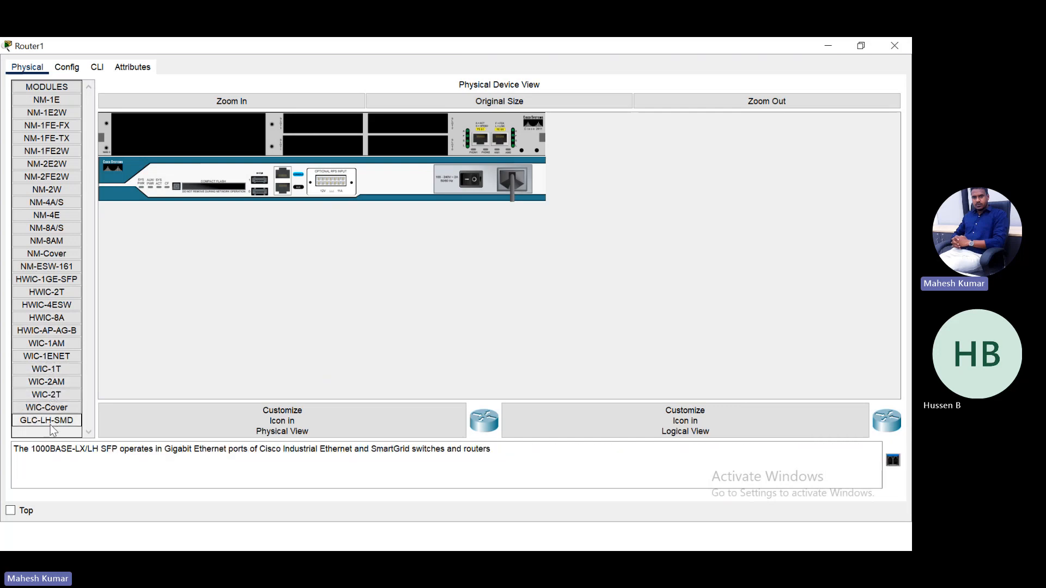
left_click(45, 383)
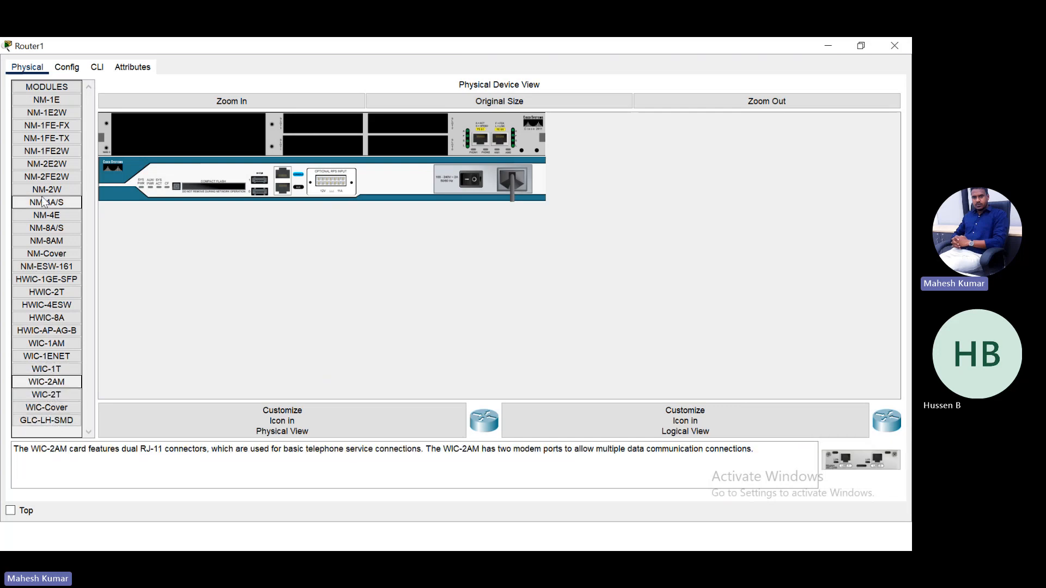
Review the descriptions of Router1's network modules from NM-1E through NM-4A/S for one with extra Ethernet ports.
left_click(39, 89)
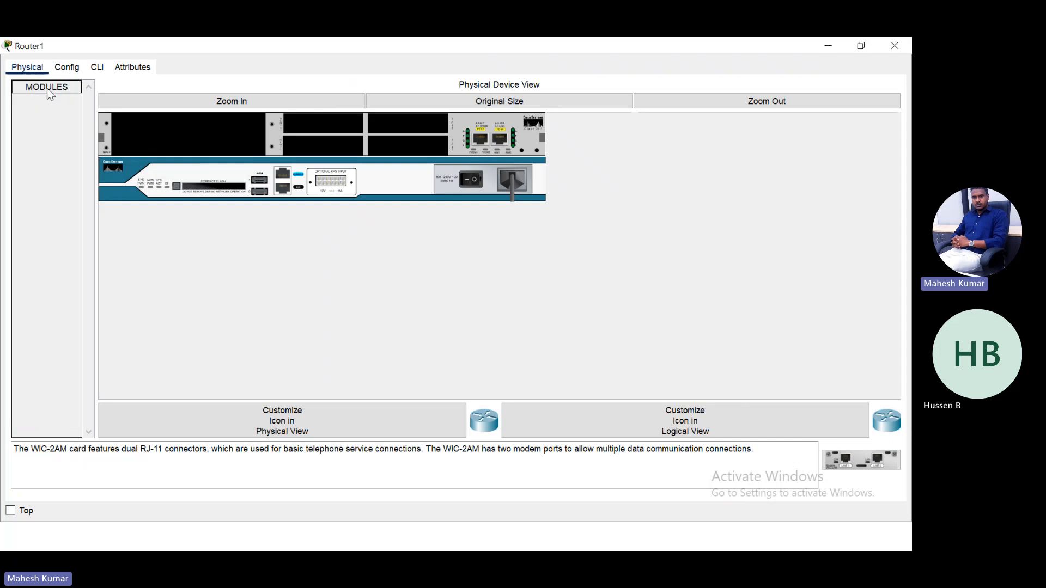
left_click(47, 89)
left_click(42, 100)
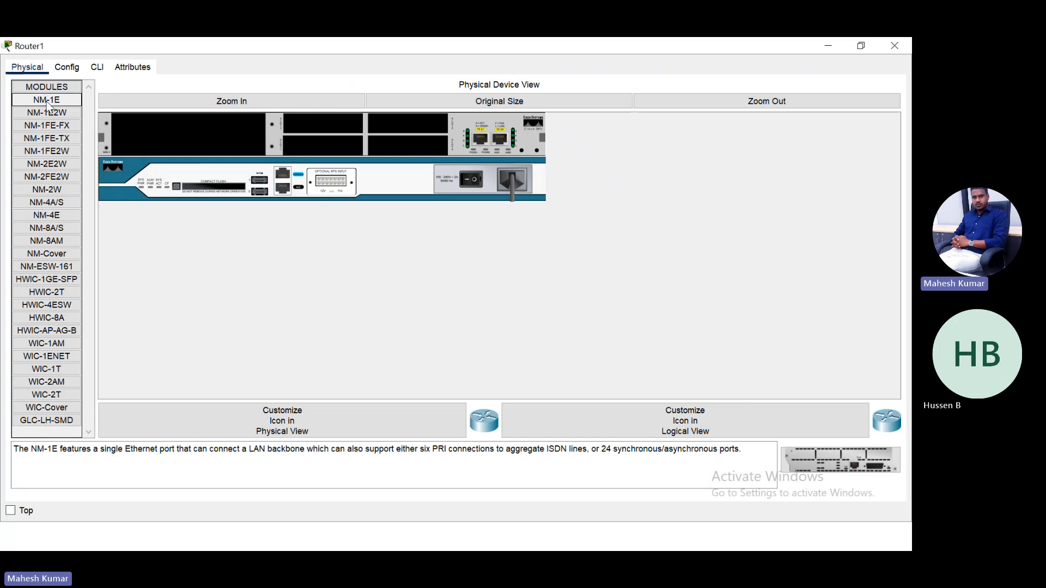
left_click(49, 125)
left_click(49, 140)
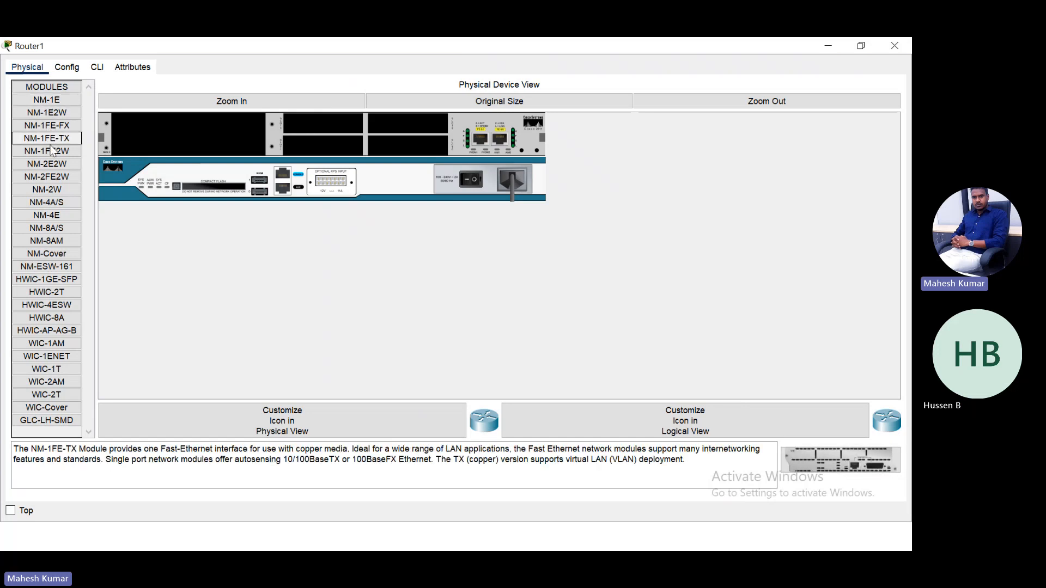
left_click(51, 154)
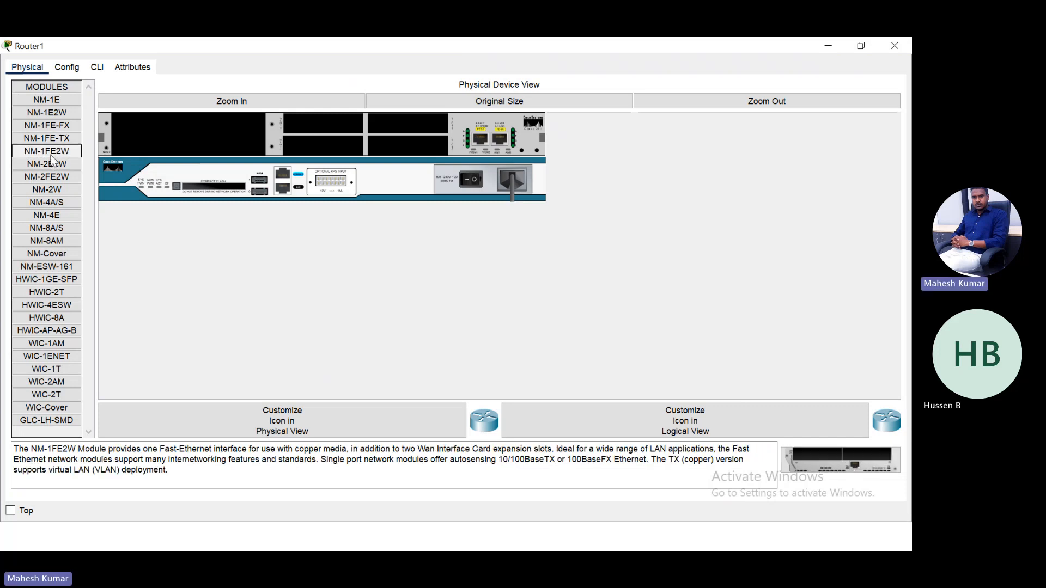
left_click(52, 164)
left_click(52, 175)
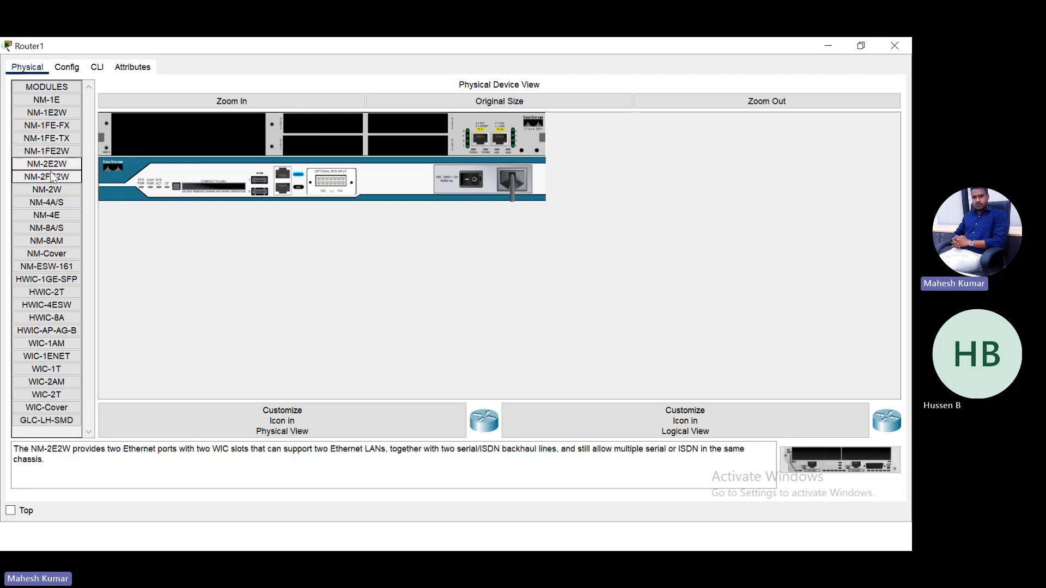
left_click(51, 189)
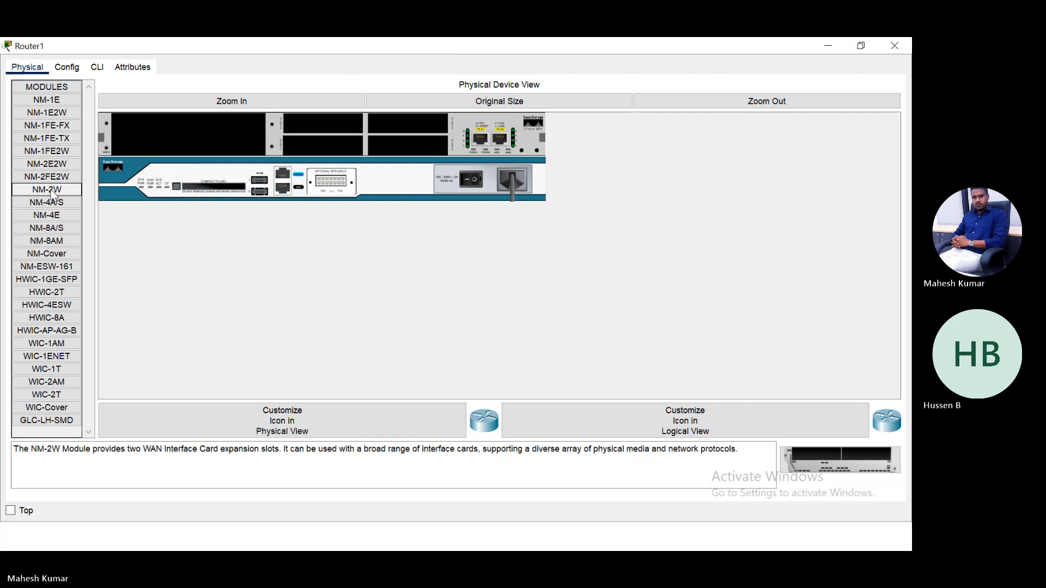
left_click(45, 202)
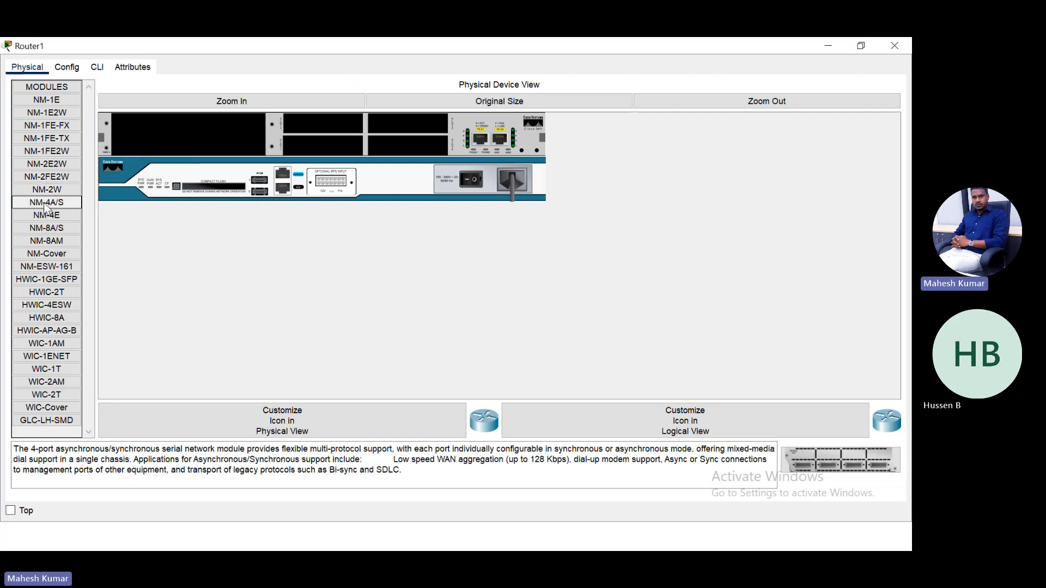
Install the NM-4E module in Router1's empty network module slot, switch the power back on and check the boot output.
left_click(44, 216)
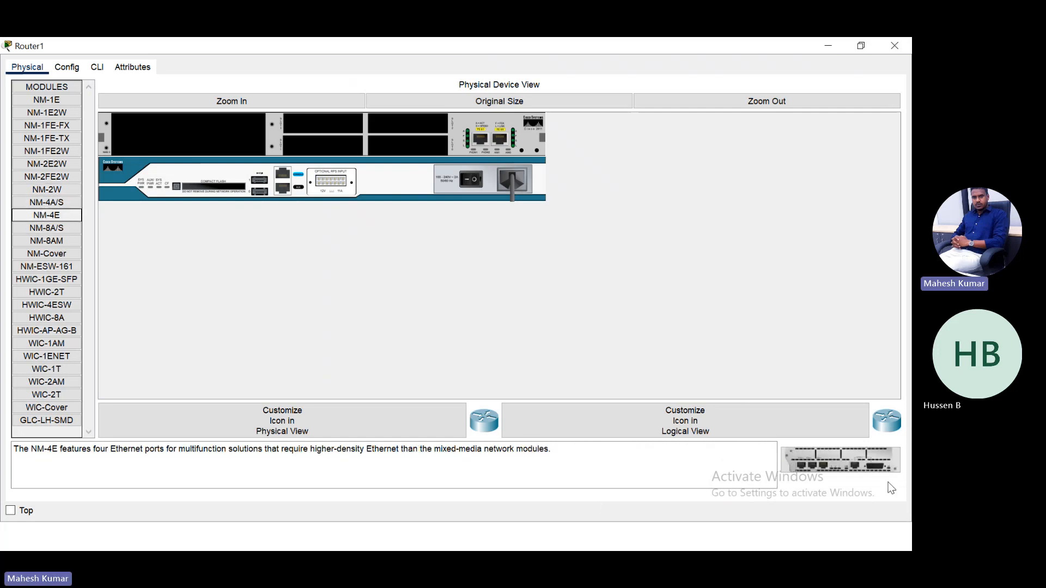
left_click_drag(841, 461, 222, 134)
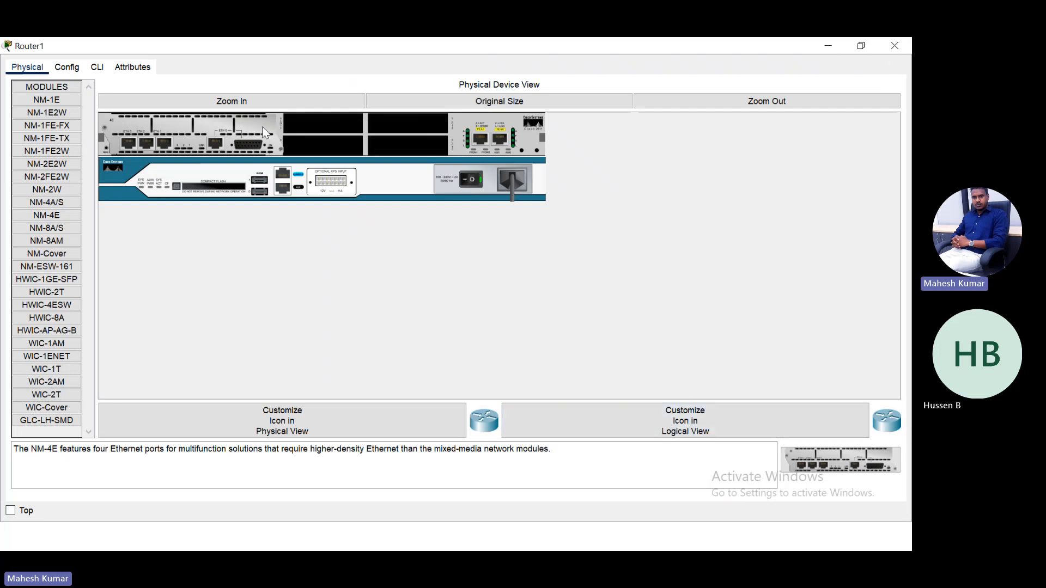
left_click(97, 68)
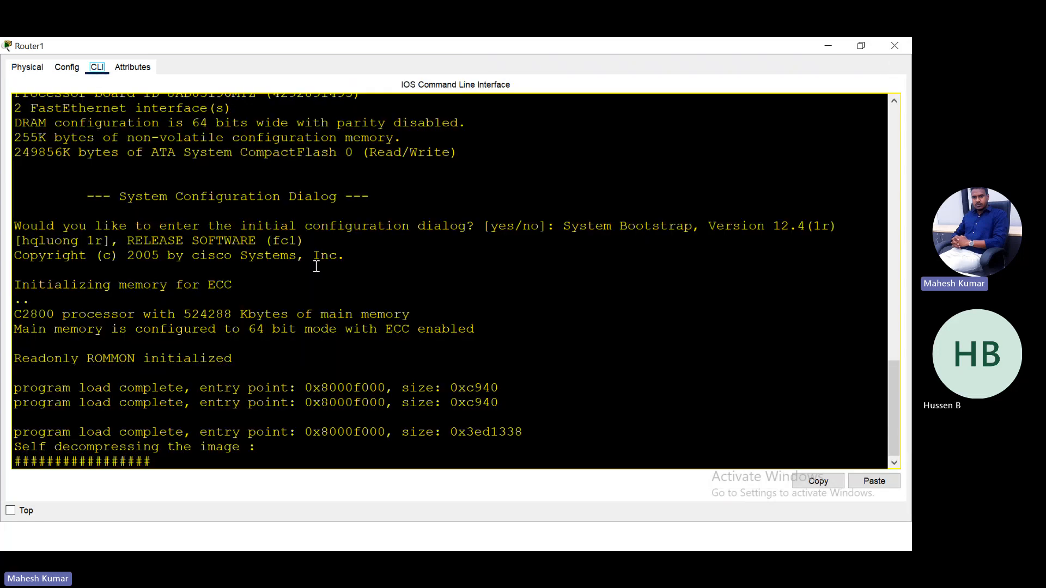
left_click(828, 45)
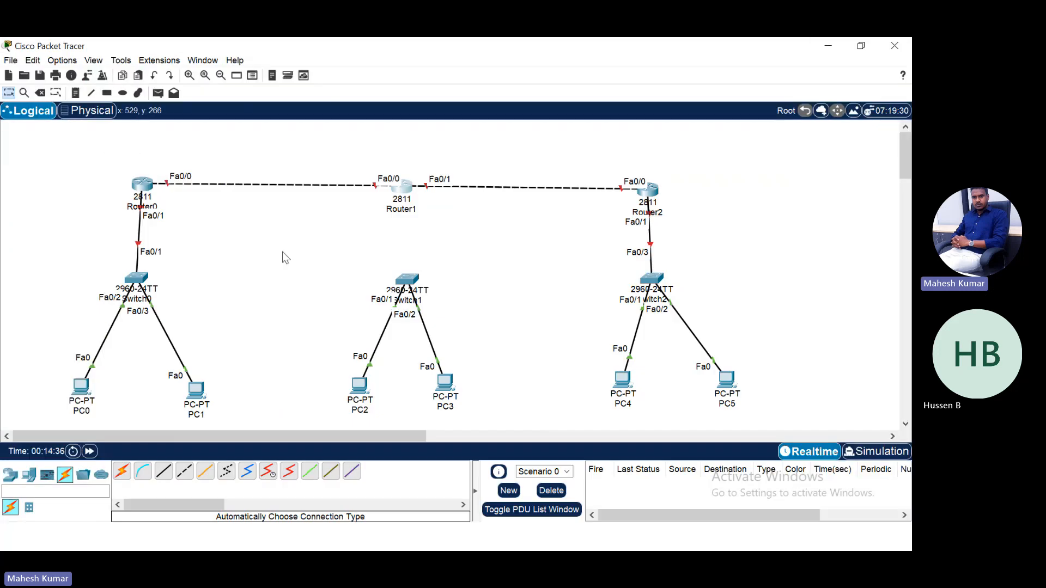
Connect Router1 to Switch1 with an automatically chosen cable.
left_click(123, 471)
left_click(401, 186)
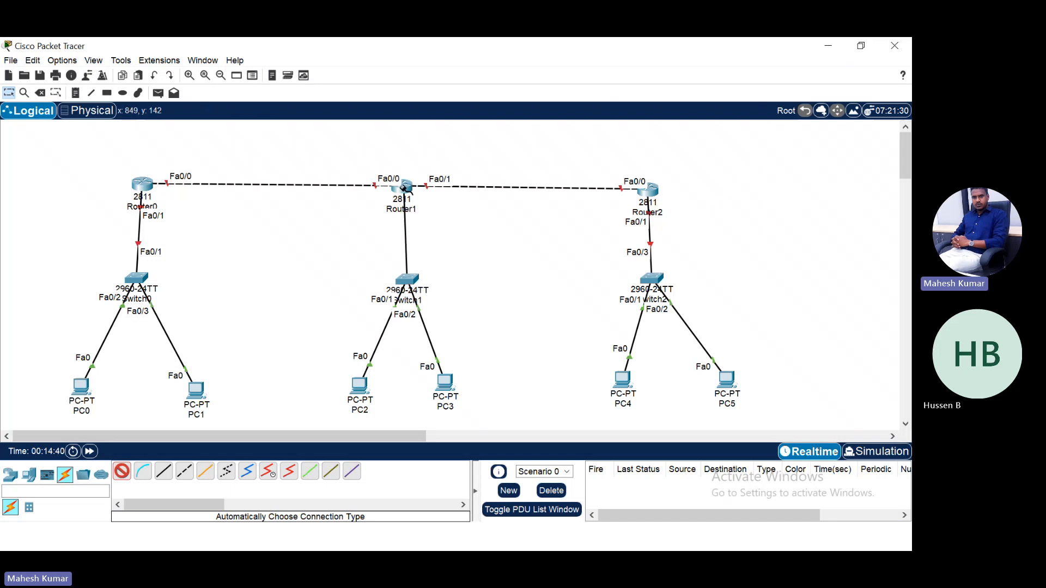
left_click(407, 279)
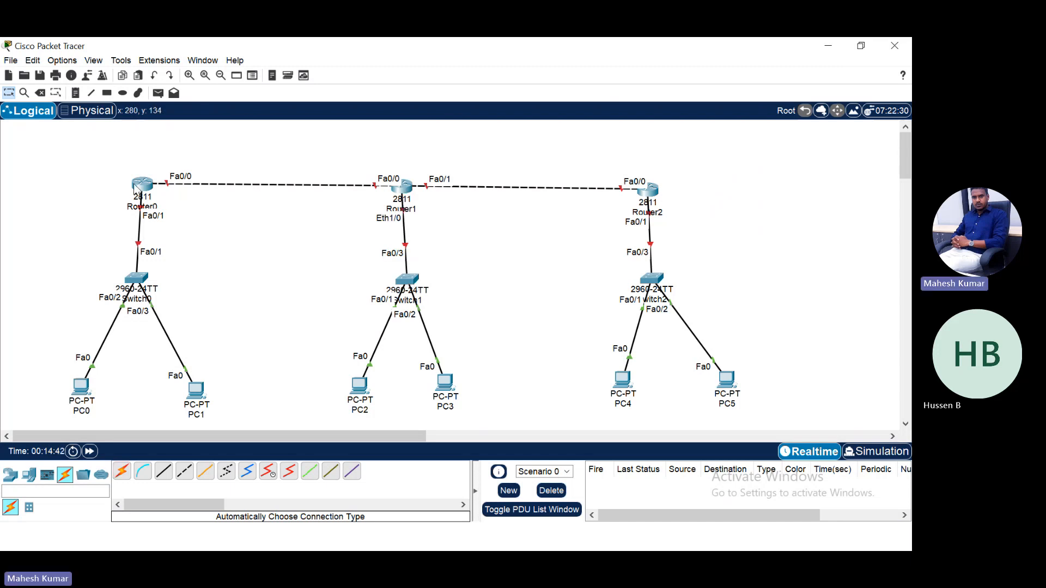
Nudge Router0 slightly away from Router1 and Router2 slightly upward, looking over Router0's physical device view in between.
mouse_move(133, 185)
left_mouse_down()
mouse_move(116, 190)
mouse_move(123, 187)
left_mouse_up()
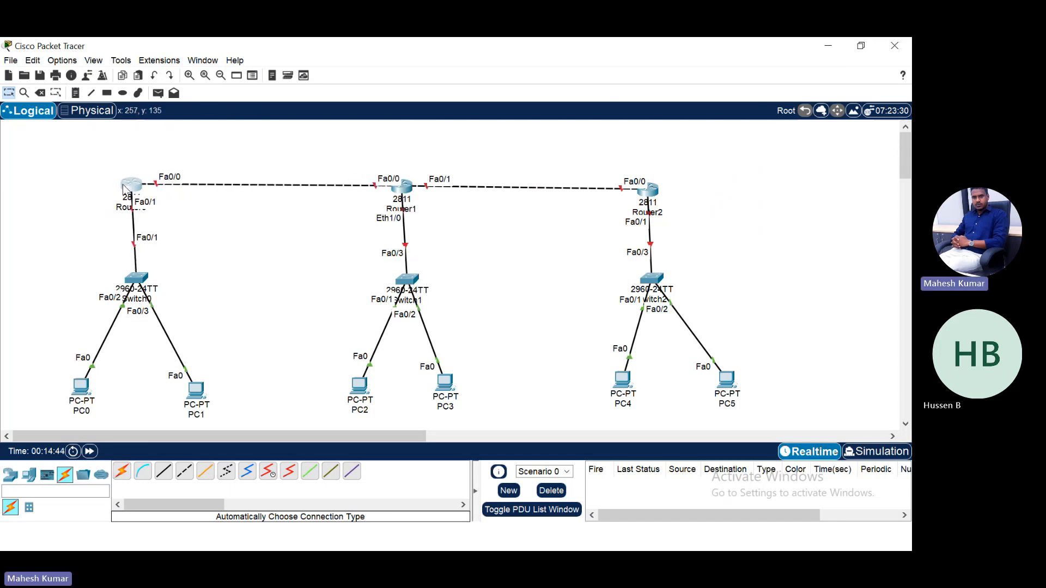
left_click(125, 185)
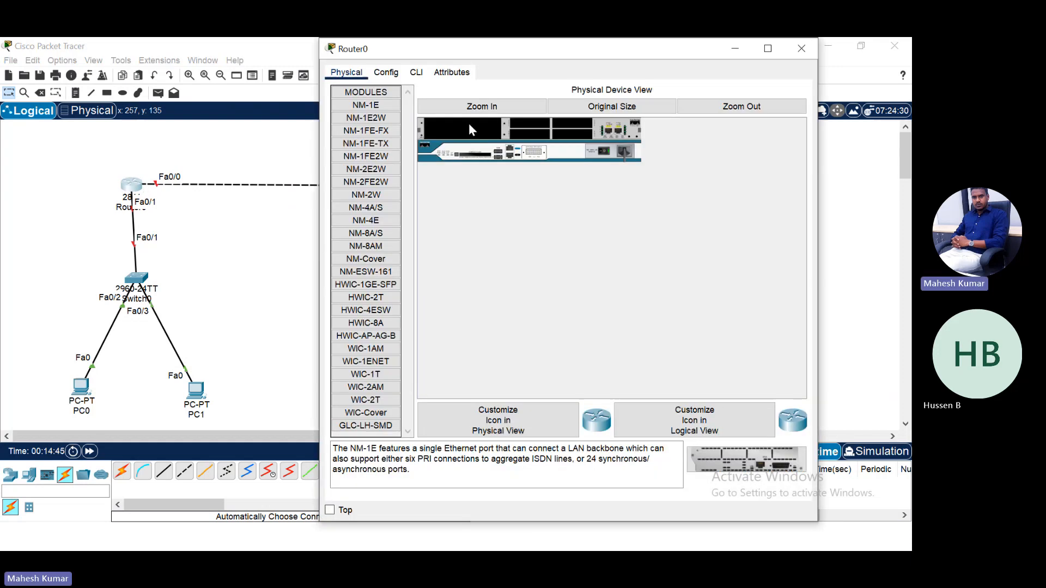
left_click(767, 48)
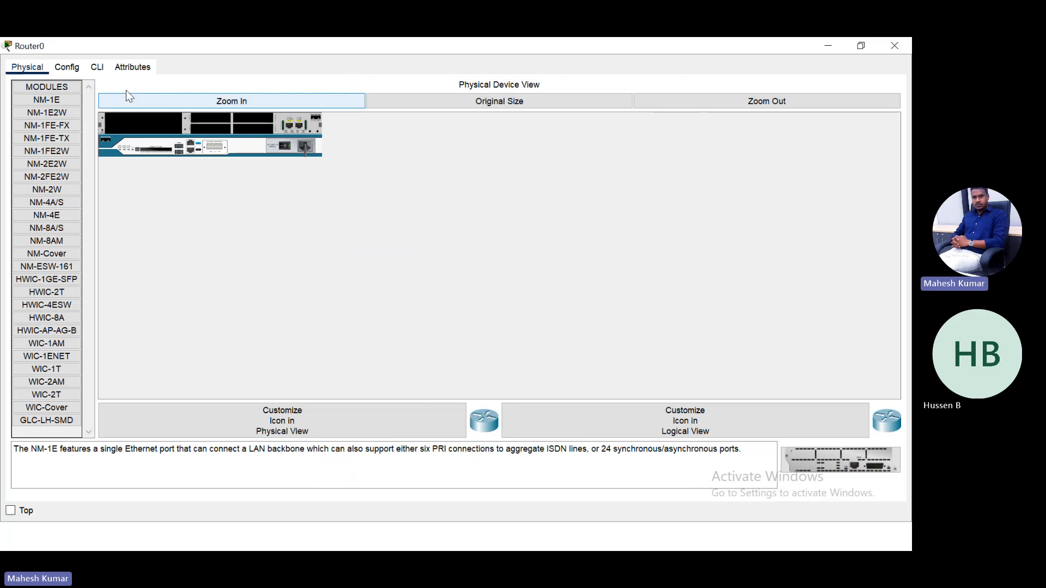
left_click(828, 46)
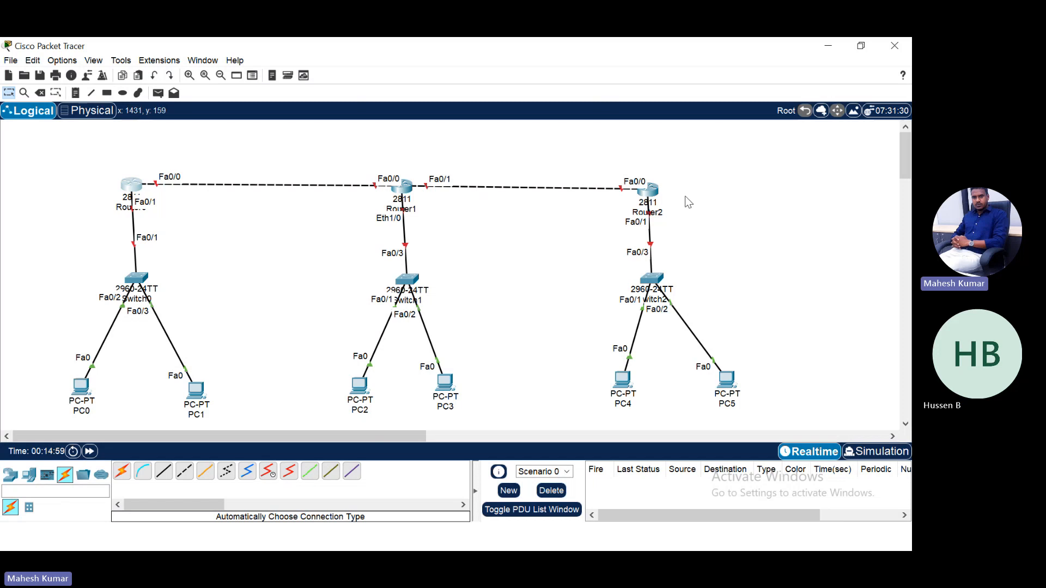
left_click_drag(647, 195, 647, 188)
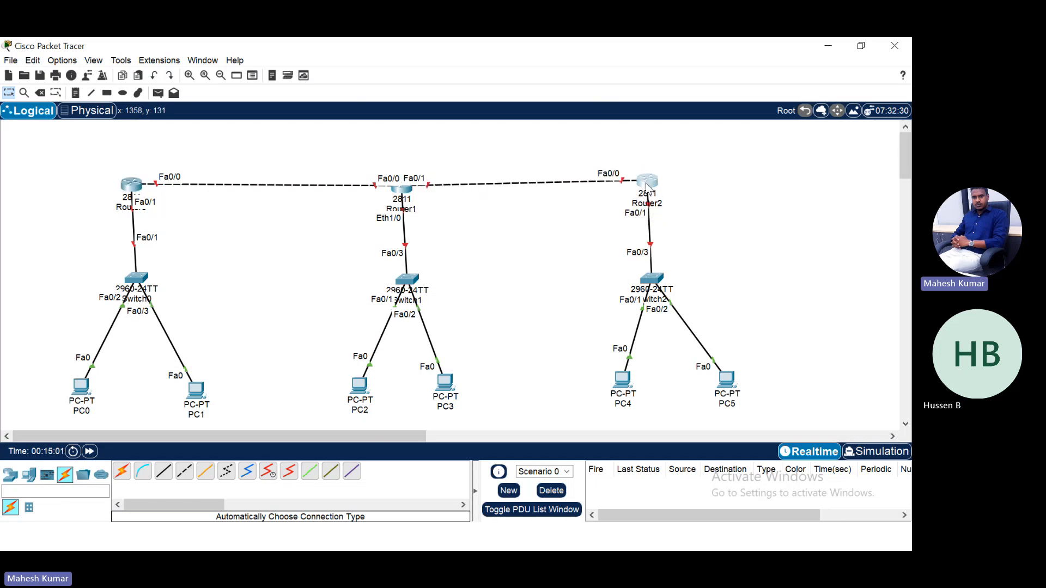
Add a text note reading 192.168.10.1 and place it on the link between Router0 and Switch0.
left_click(75, 92)
left_click(45, 252)
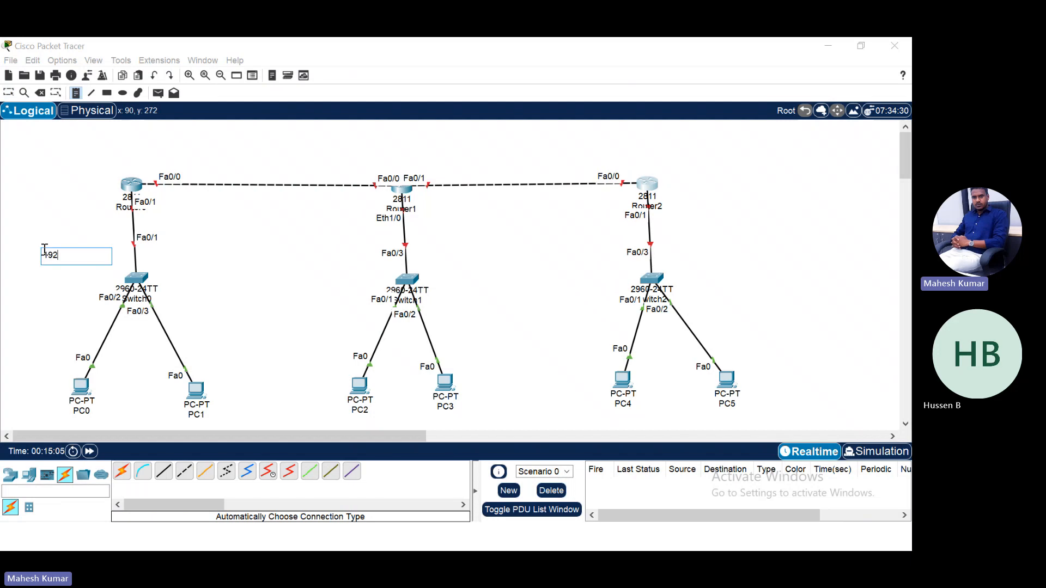
type("192.168.10.0")
key("Escape")
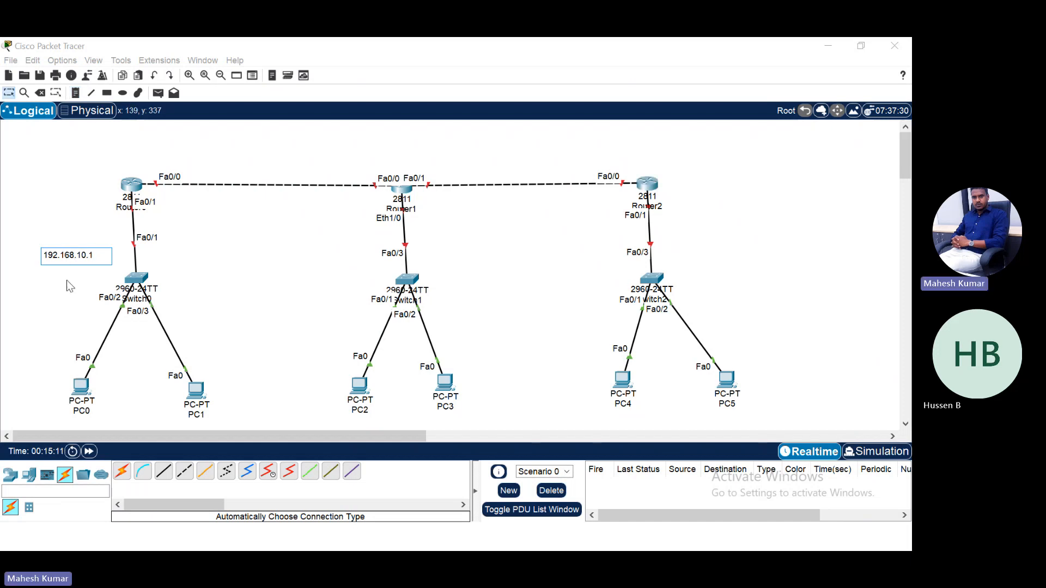
left_click(64, 313)
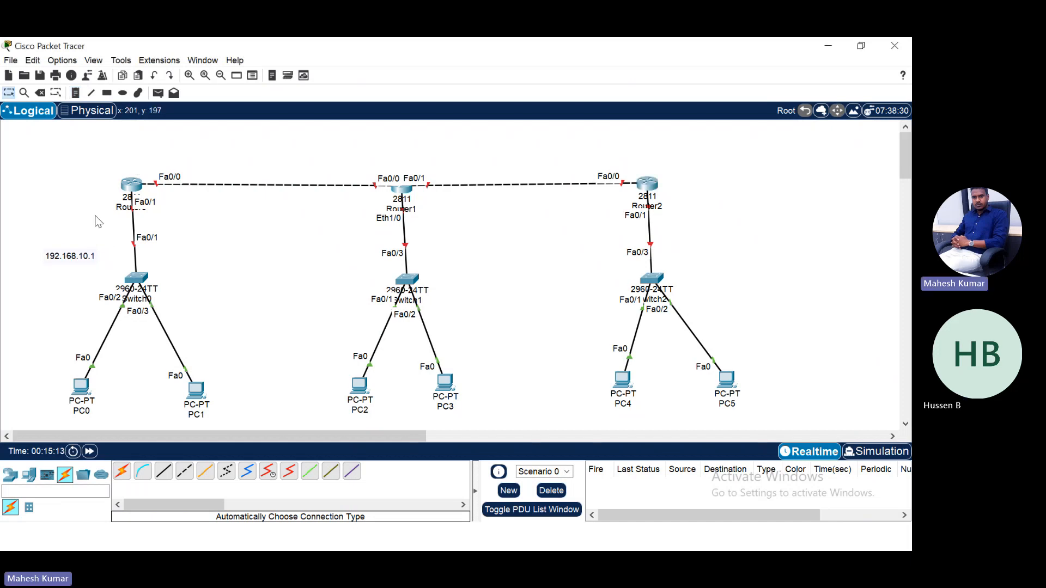
left_click_drag(74, 265, 125, 230)
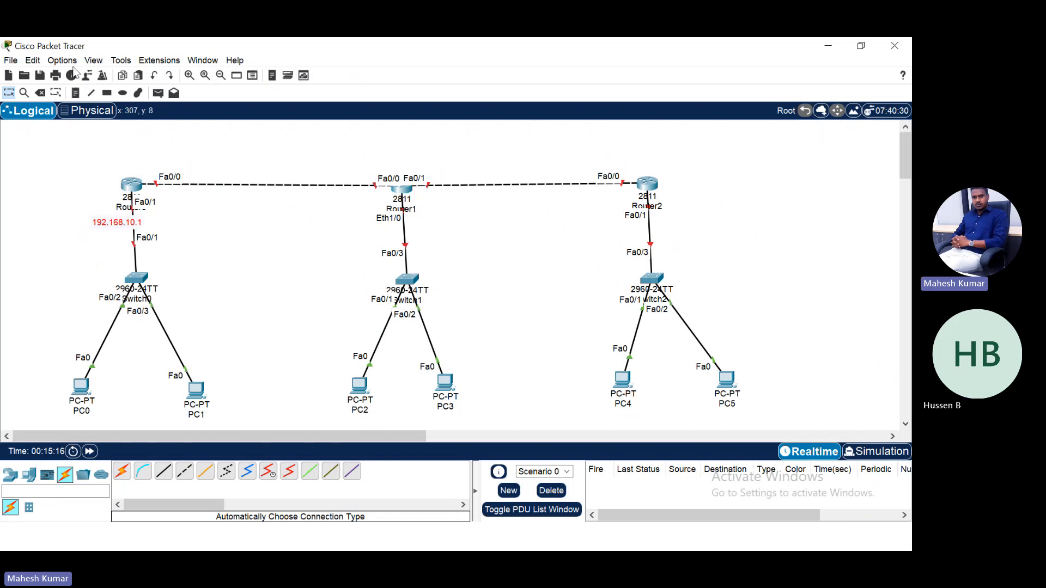
Label the Router1–Switch1 link with the note 192.168.11.1 and the Router2–Switch2 link with 192.168.12.1.
left_click(76, 95)
left_click(368, 232)
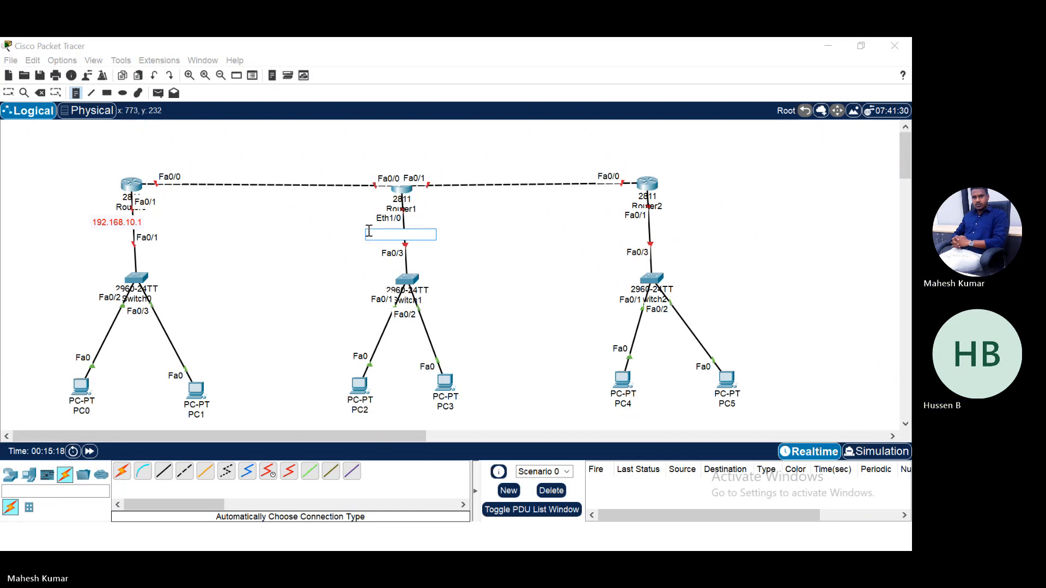
type("192.168.11.1")
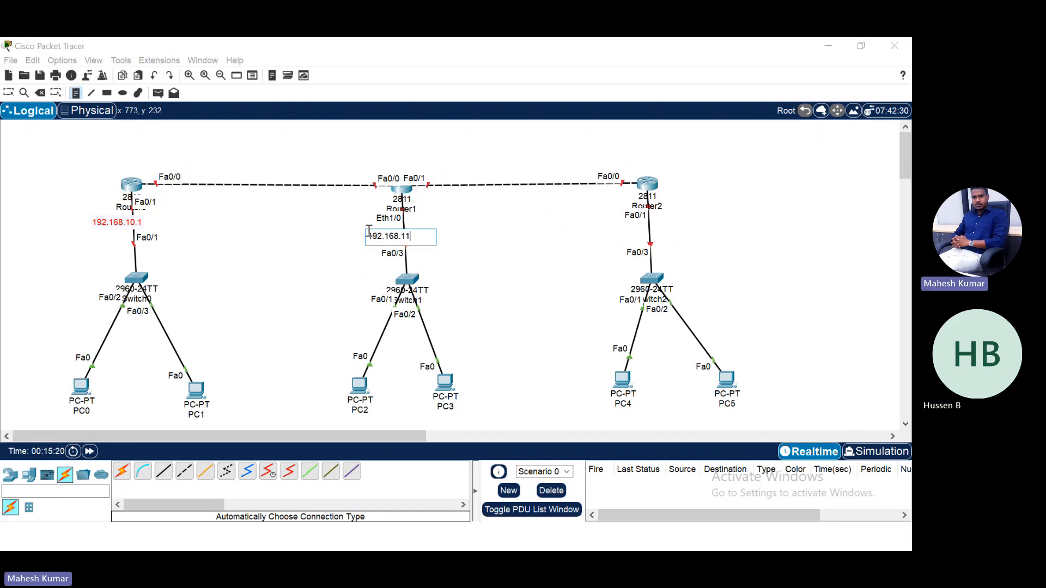
left_click(619, 229)
type("192.1")
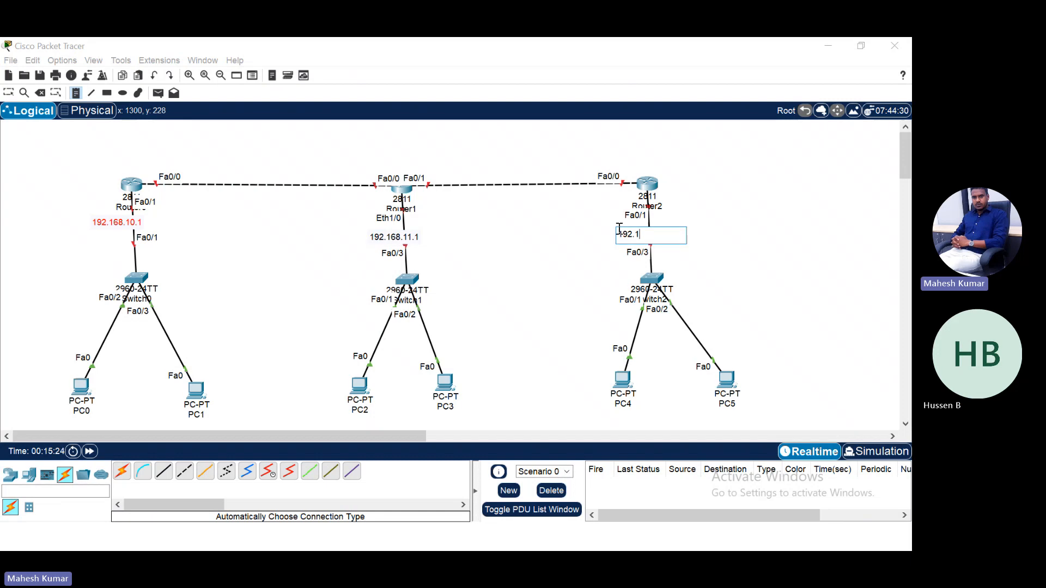
type("68.12.")
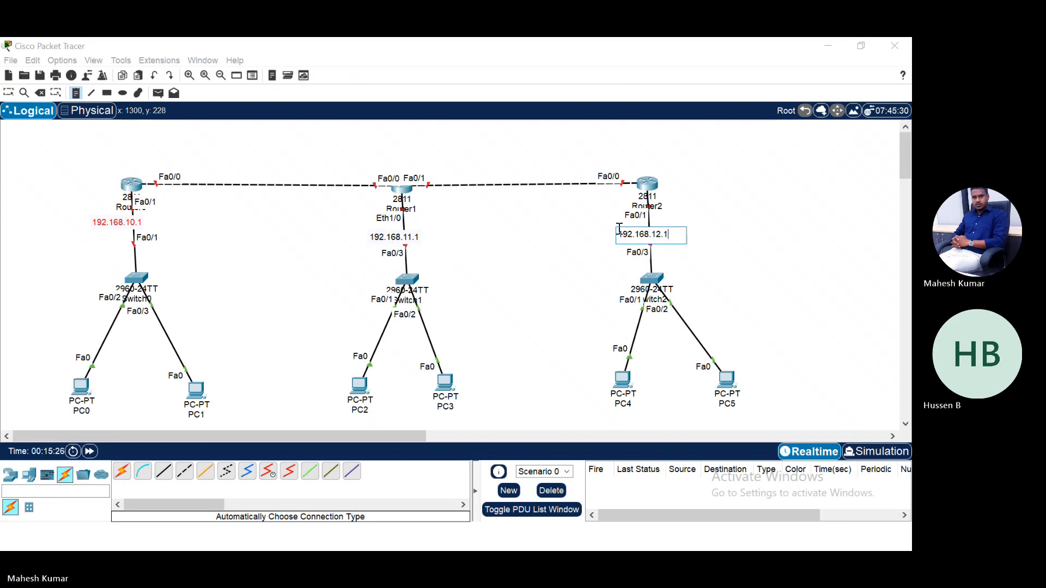
type("1")
Label the Router0–Router1 link 192.168.13.0 and the Router1–Router2 link 192.168.14.0, placing the second note just above its cable.
left_click(209, 165)
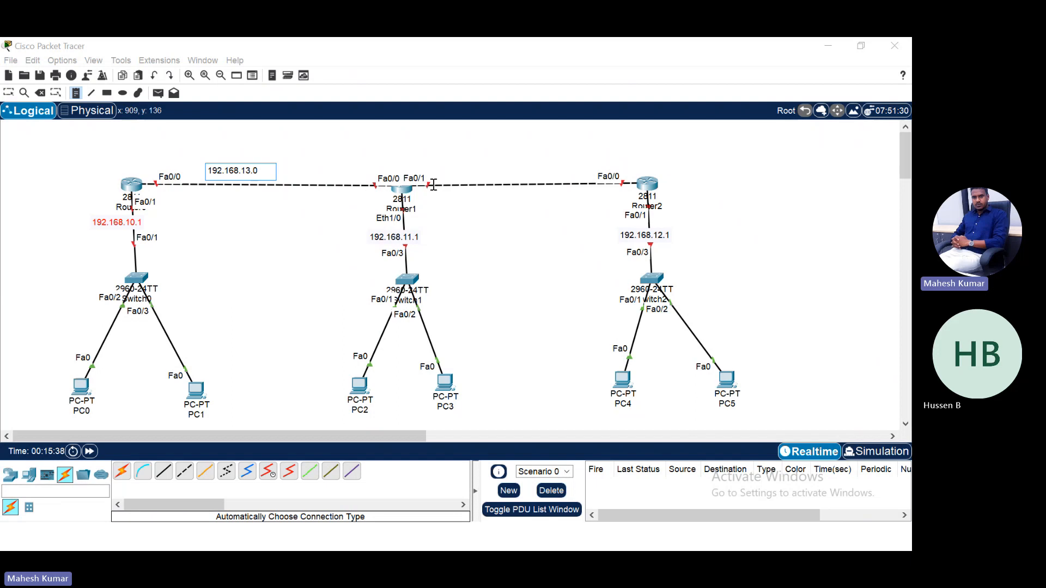
left_click(455, 173)
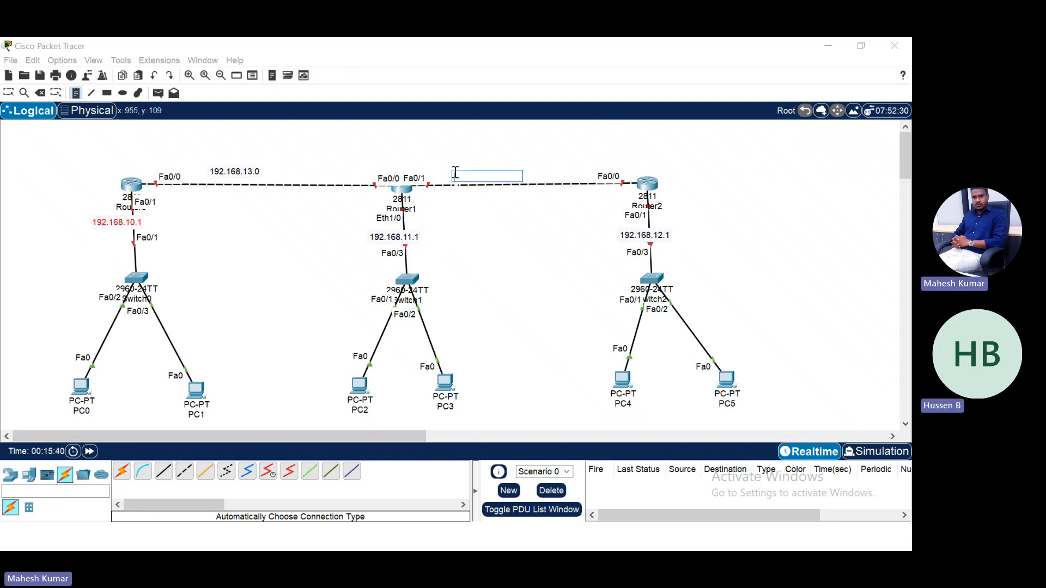
type("192.168.")
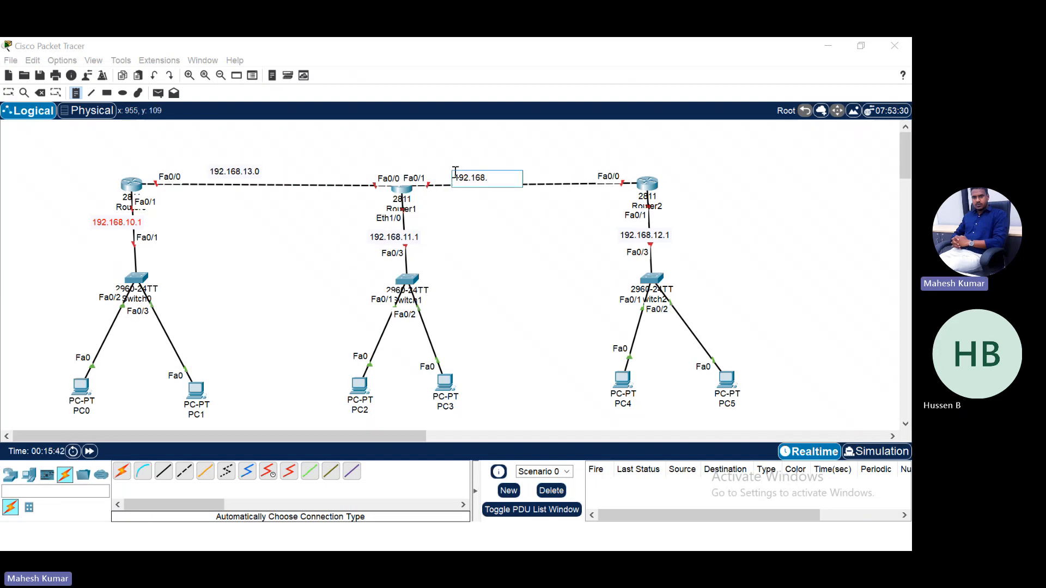
type("14.")
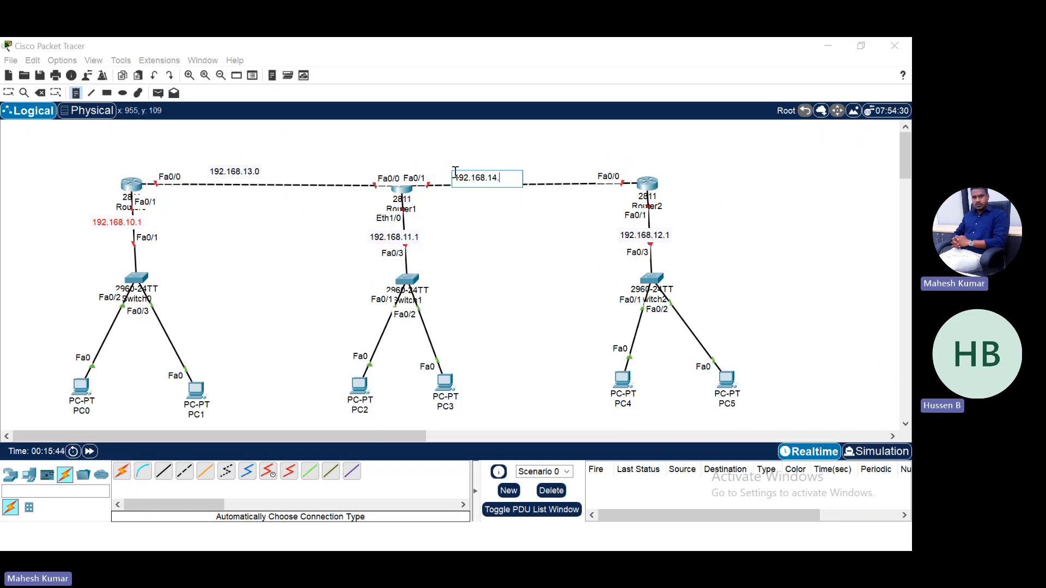
type("0")
key("Escape")
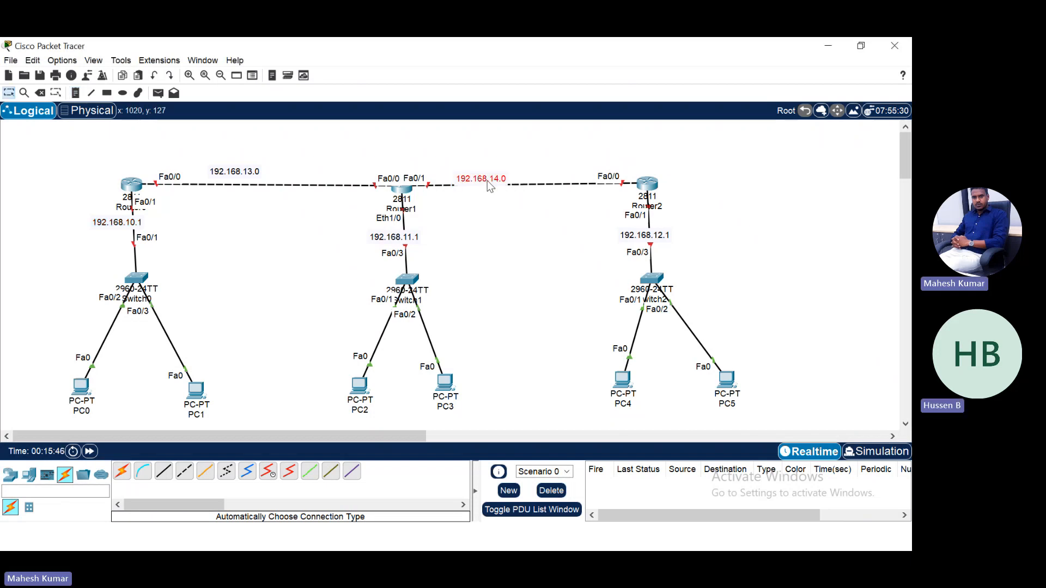
left_click_drag(487, 181, 500, 179)
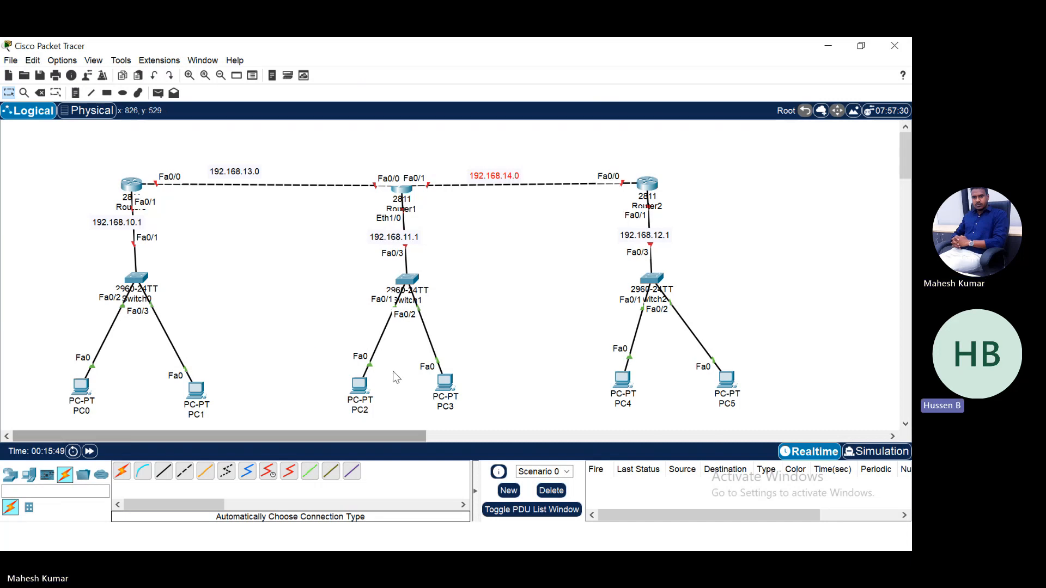
Open Router0's command line, decline the initial configuration dialog with n and proceed to the Router> prompt.
left_click(131, 184)
left_click(416, 72)
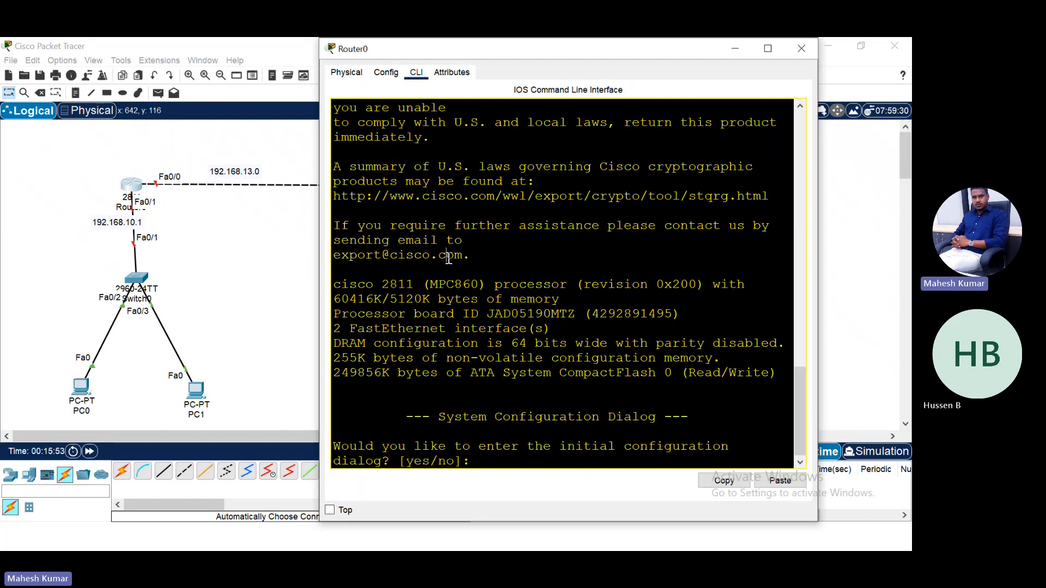
key("Return")
type("n")
key("Return")
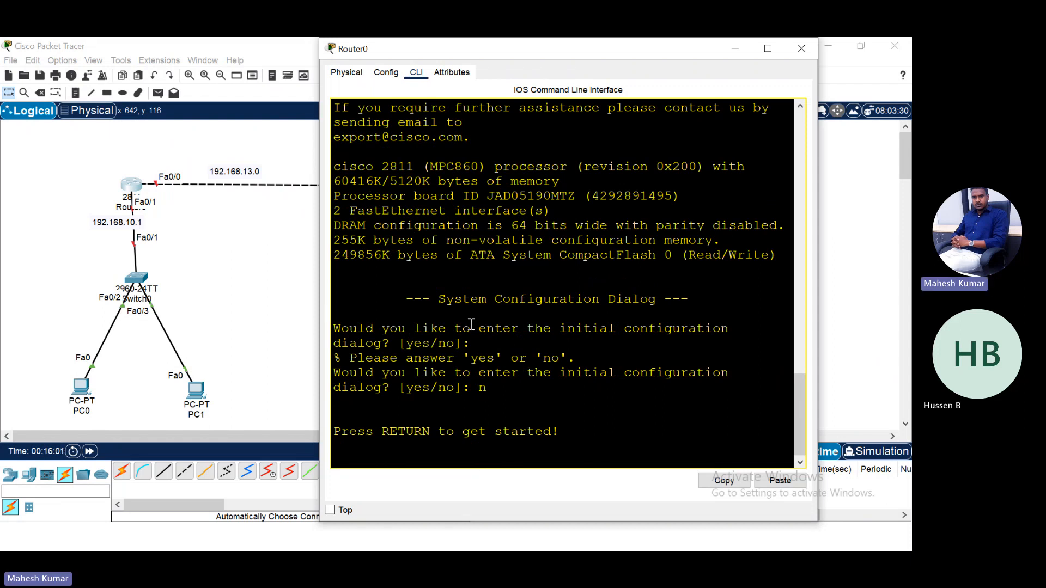
key("Return")
key("Return")
key("Return")
key("Return")
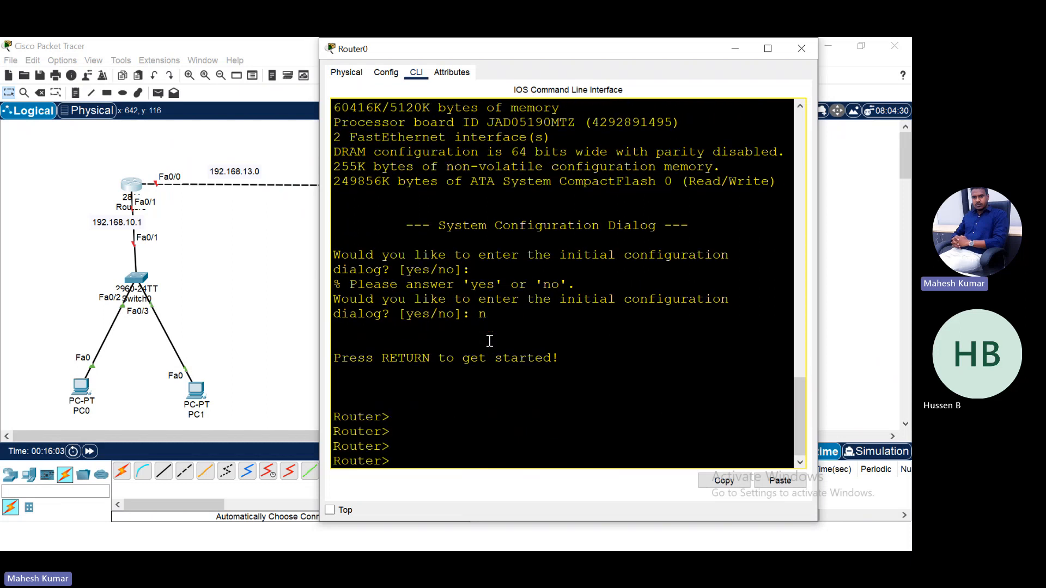
Enter privileged mode on Router0 with en and global configuration mode with conf ter.
type("en")
key("Return")
type("conf te")
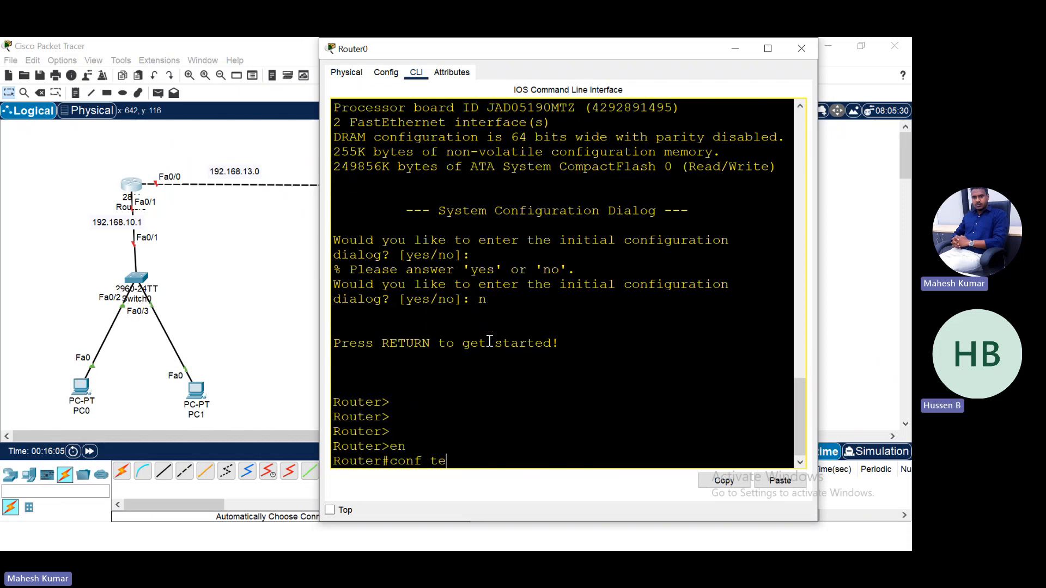
type("r")
key("Return")
key("Return")
key("Return")
key("Return")
key("Return")
key("Return")
key("Return")
key("Return")
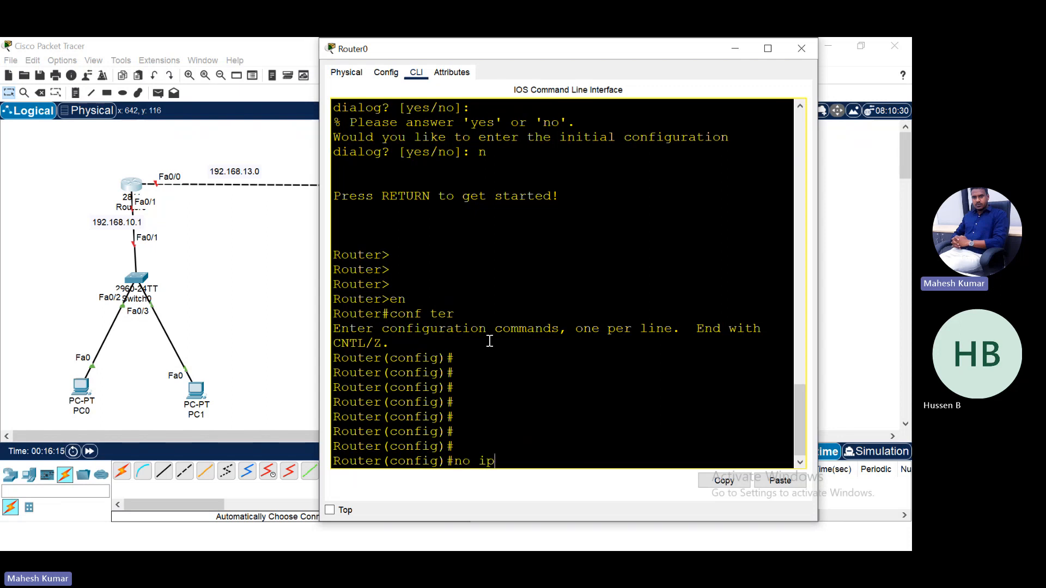
Disable DNS lookup on Router0 with the no ip domain lookup command.
type("a")
key("Tab")
type("i")
key("Tab")
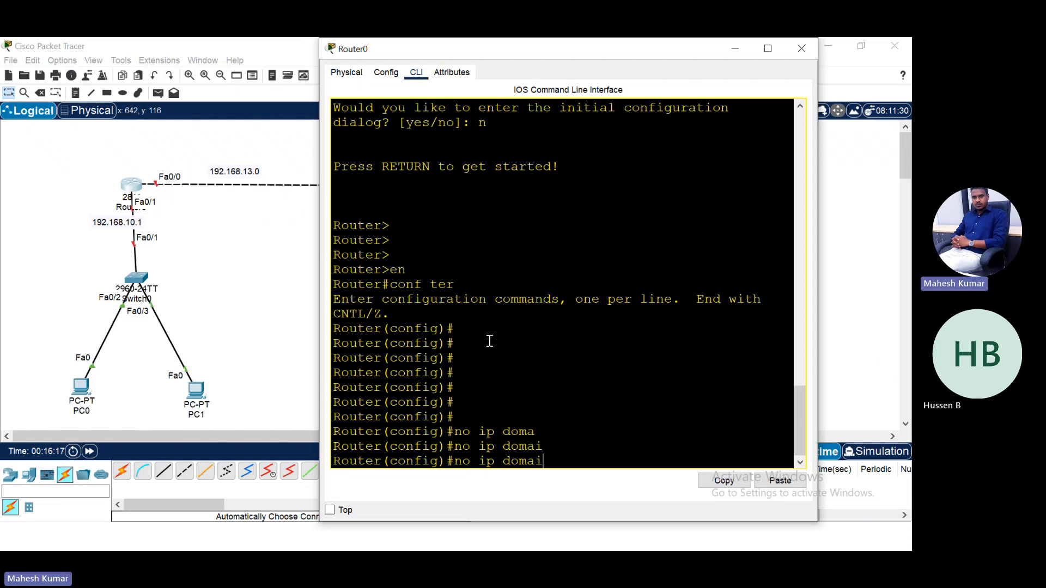
type("n")
key("Tab")
type("loo")
key("Tab")
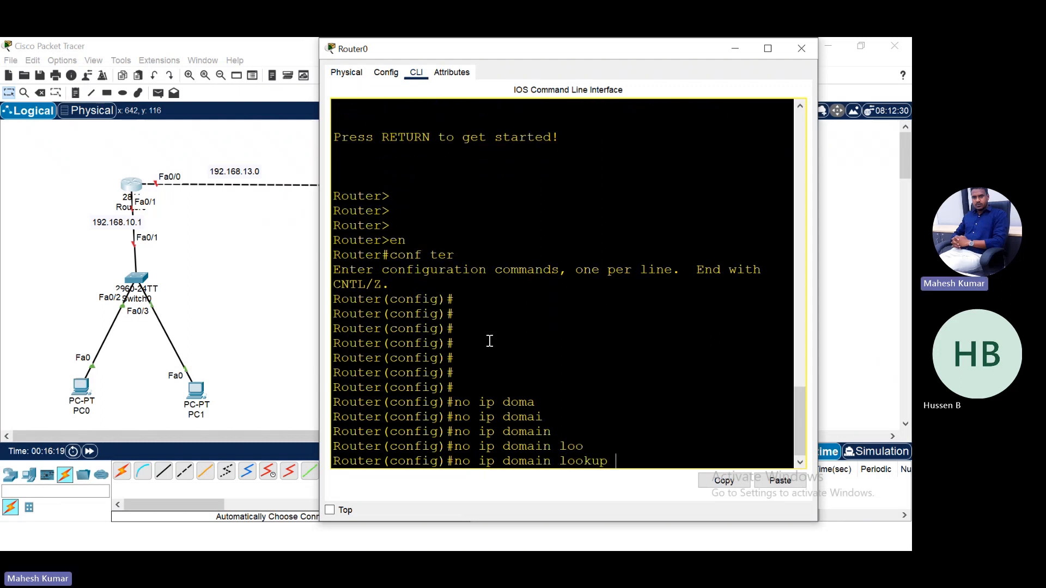
key("Return")
key("Return")
key("Return")
key("Return")
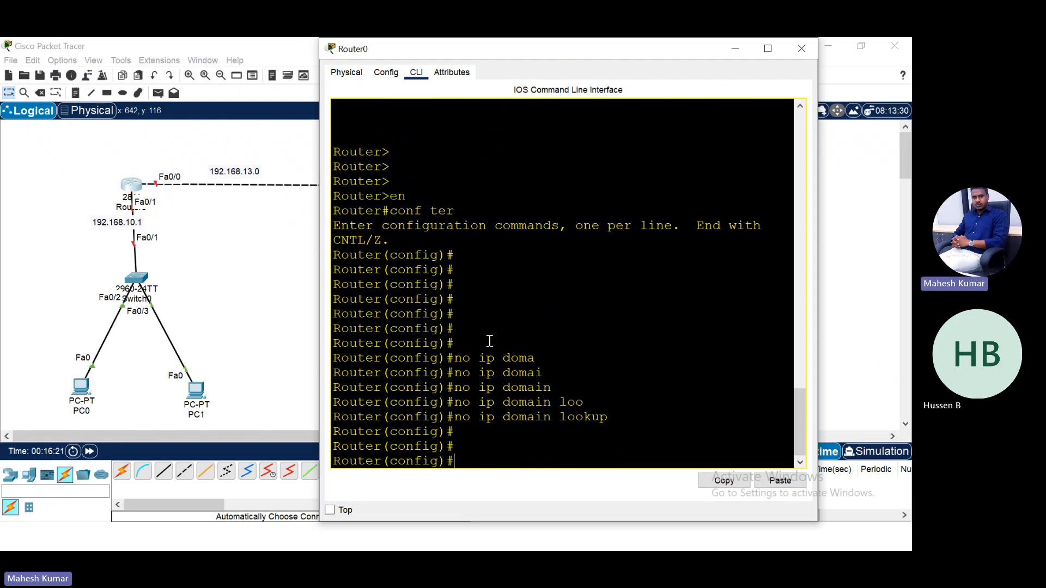
Test Router0's disabled domain lookup by running the random text fasfwetweruwejfsdaf as a command, and point out the no ip domain lookup line.
type("fasfwetweruwejfsdaf")
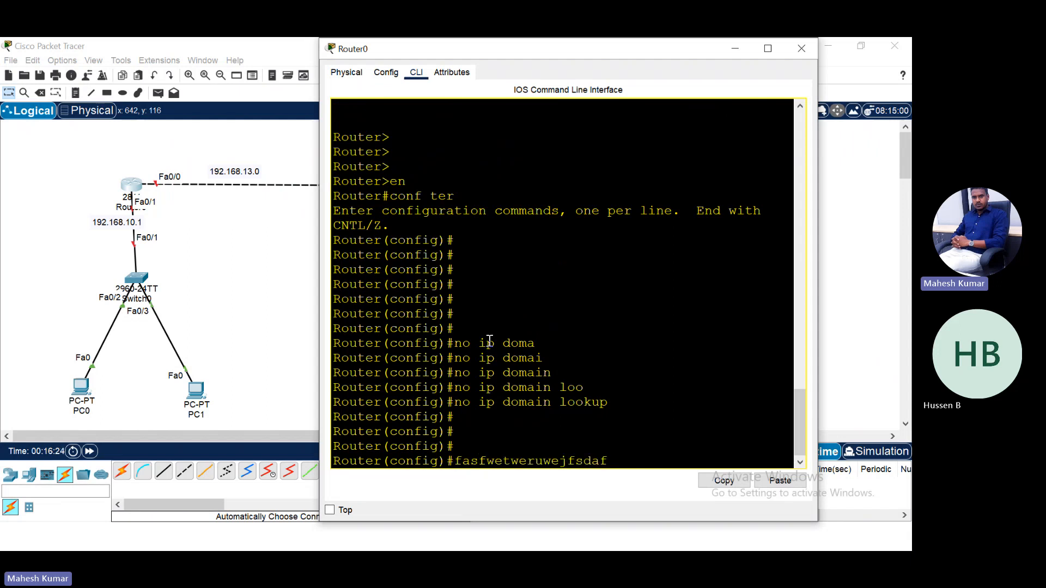
key("Return")
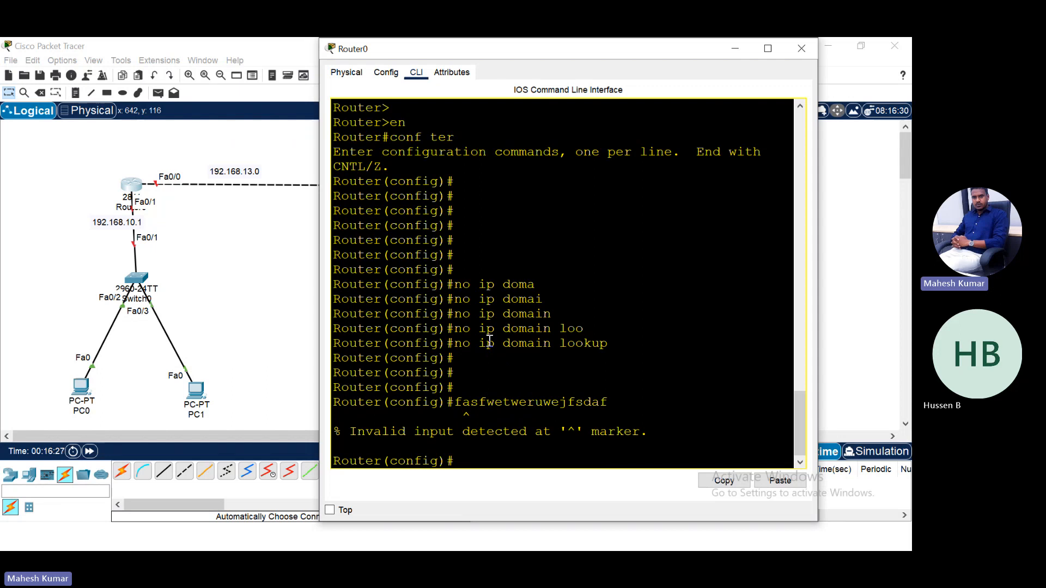
left_click_drag(470, 343, 600, 343)
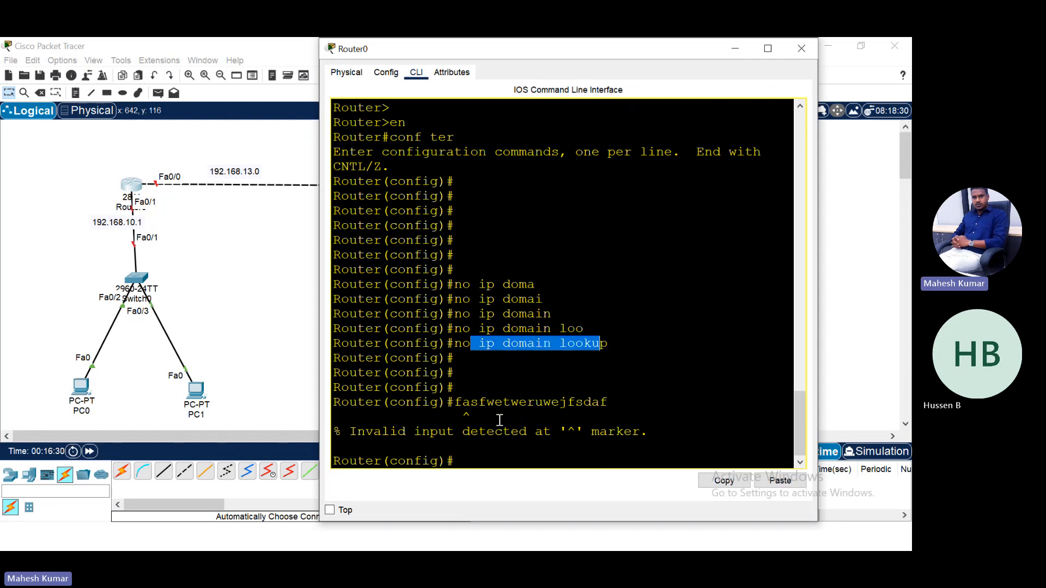
left_click(482, 456)
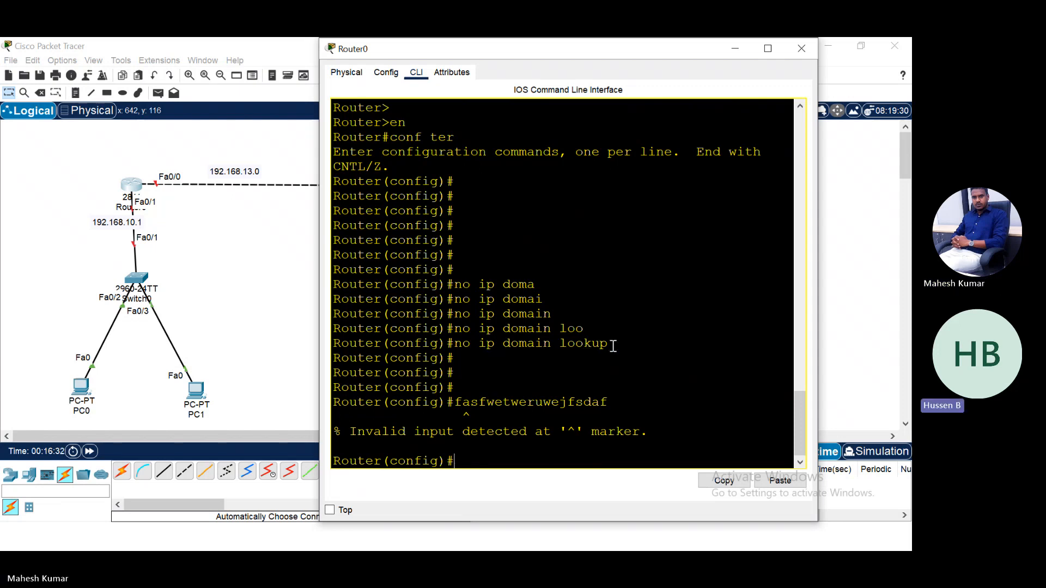
left_click_drag(613, 347, 454, 349)
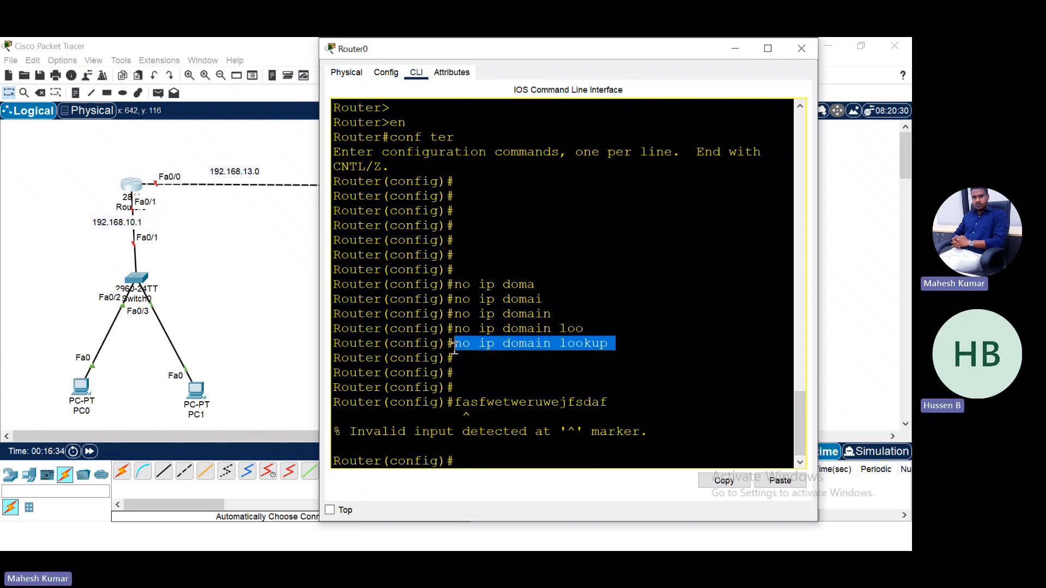
left_click(473, 456)
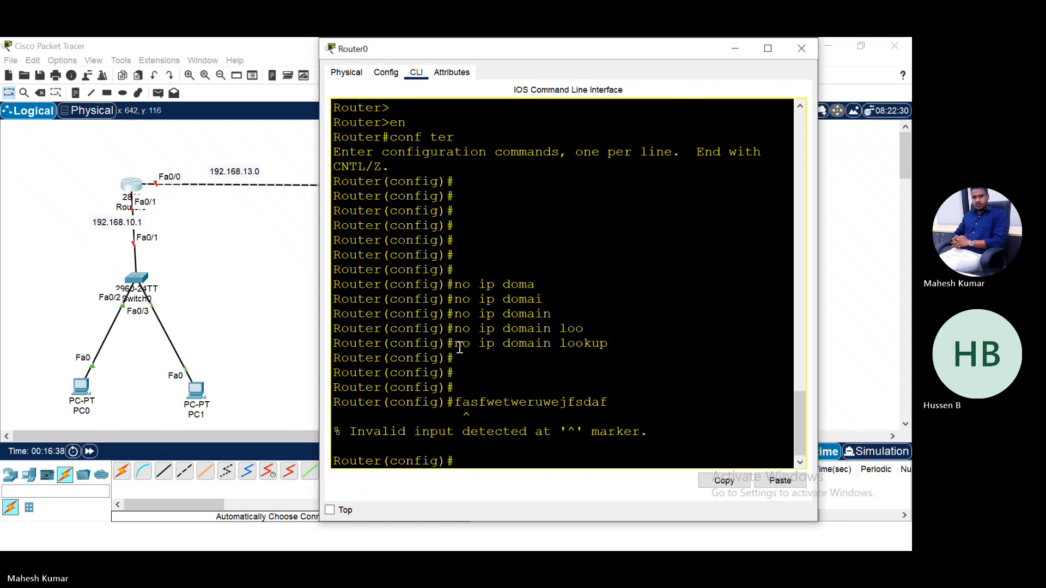
left_click_drag(454, 343, 606, 351)
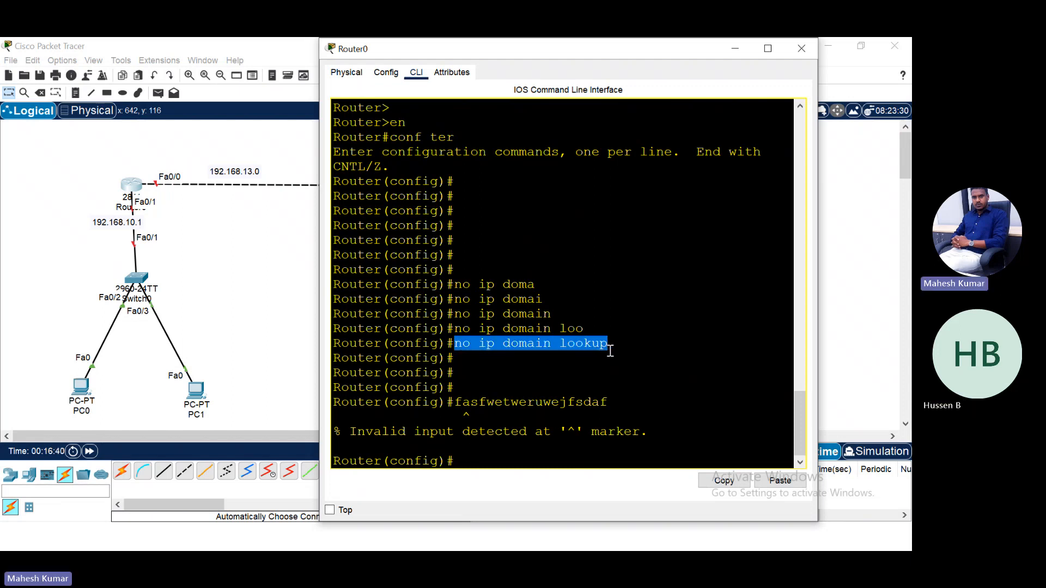
left_click(468, 443)
key("Return")
key("Return")
key("Return")
key("Return")
key("Return")
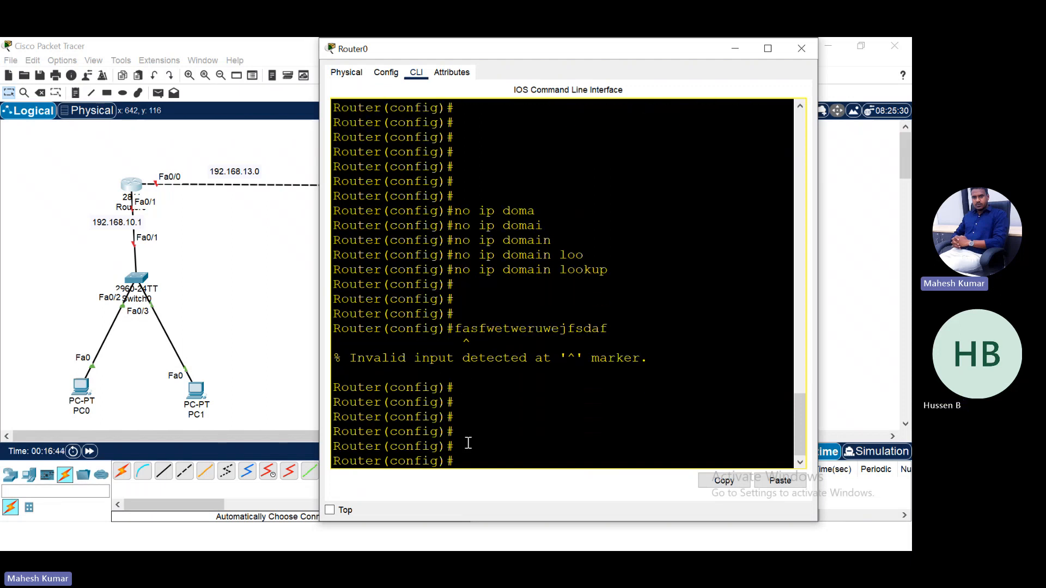
Assign Router0's interface fastEthernet 0/0 the IP address 192.168.13.1 with subnet mask 255.255.255.0.
type("in")
key("Tab")
type("fas")
key("Tab")
type("0")
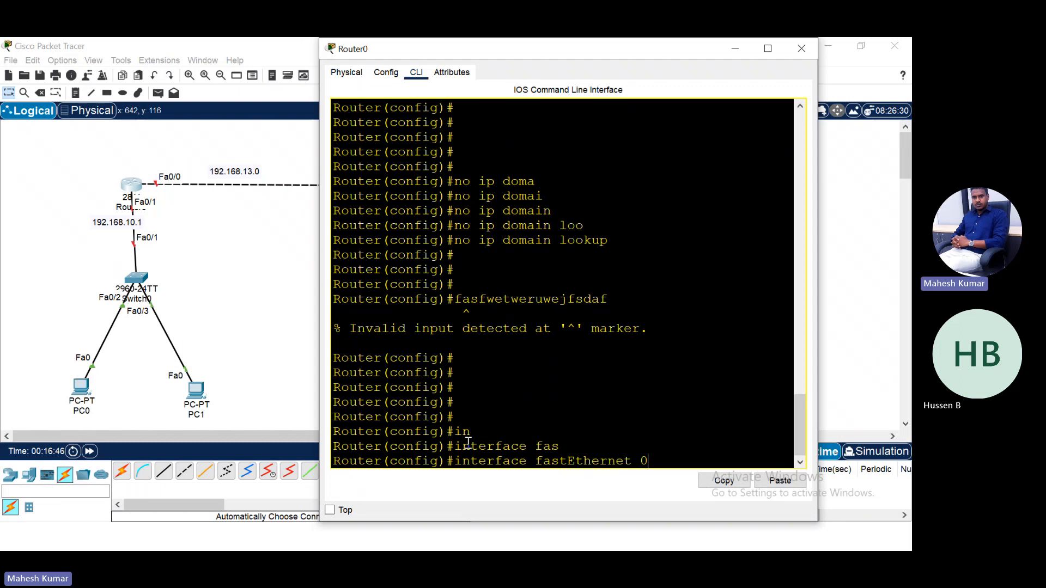
type("/0")
key("Return")
type("ip add ")
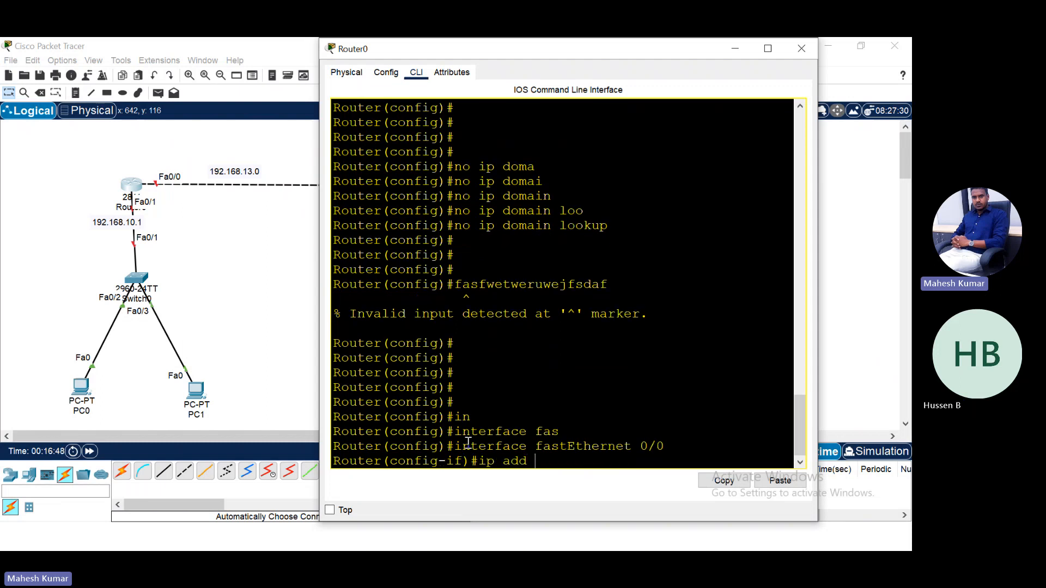
type("192.168.13.1 255.255")
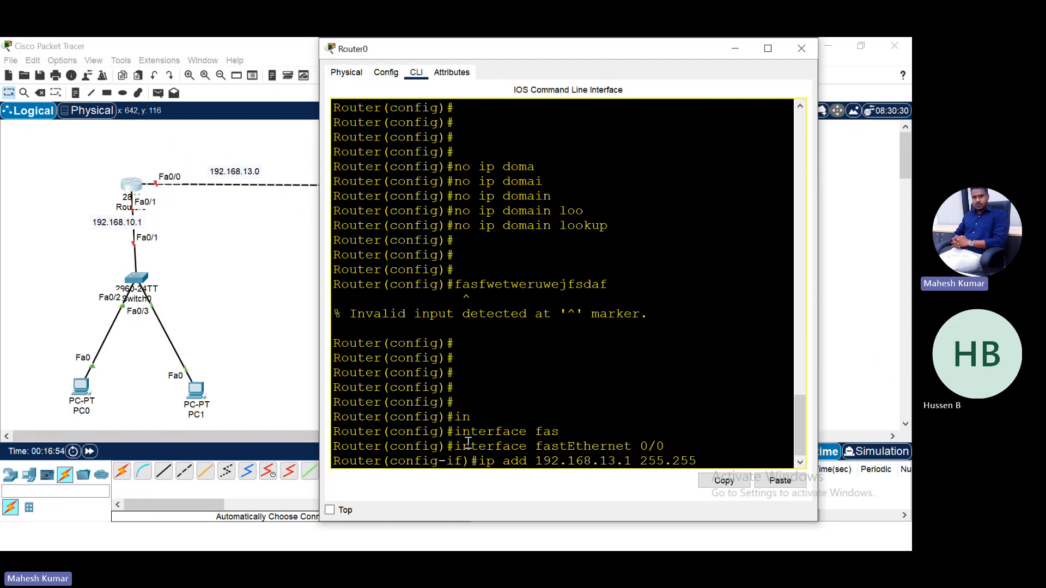
type(".255.0")
key("Return")
Bring up Router0's fastEthernet 0/0 with no shutdown and exit to global configuration mode.
type("no s")
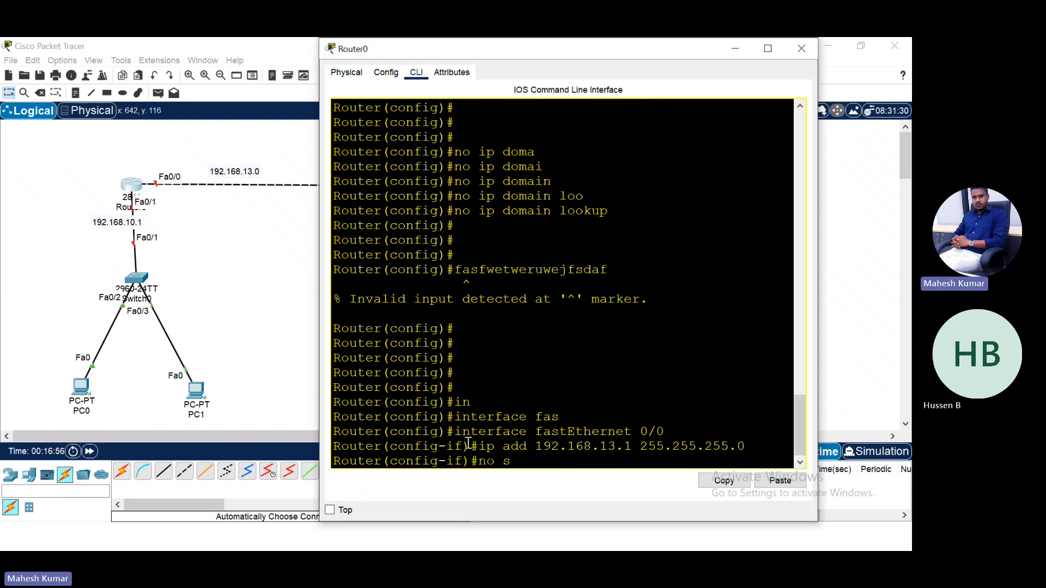
type("h")
key("Tab")
key("Return")
key("Return")
key("Return")
key("Return")
type("er(config-if)#e")
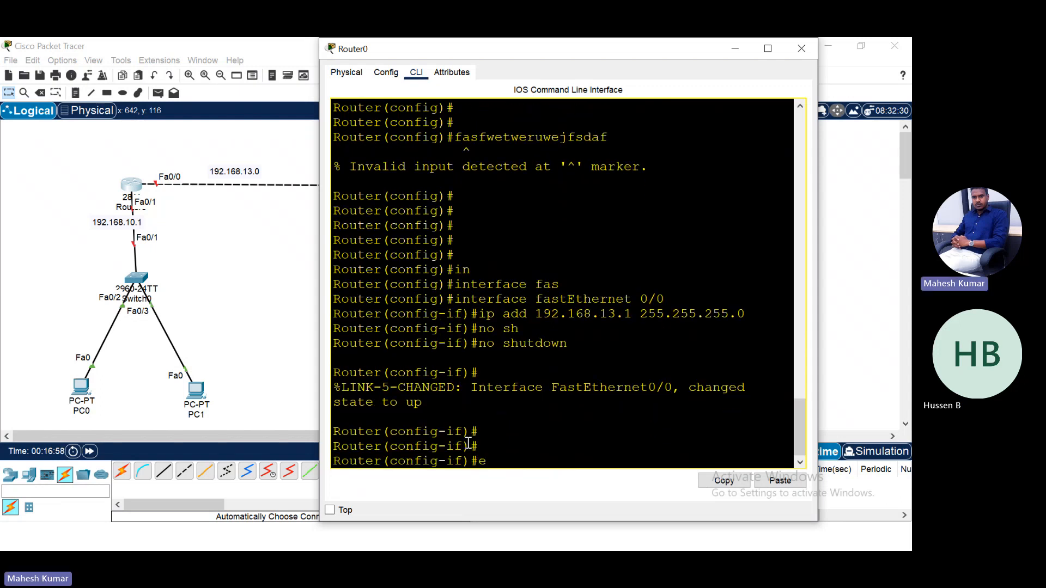
type("xit")
key("Return")
Enter Router0's interface fastEthernet 0/1 and try to assign it 192.168.10.1 with the mask 255.55.255.0.
type("in")
key("Tab")
type("fas")
key("Tab")
type("0")
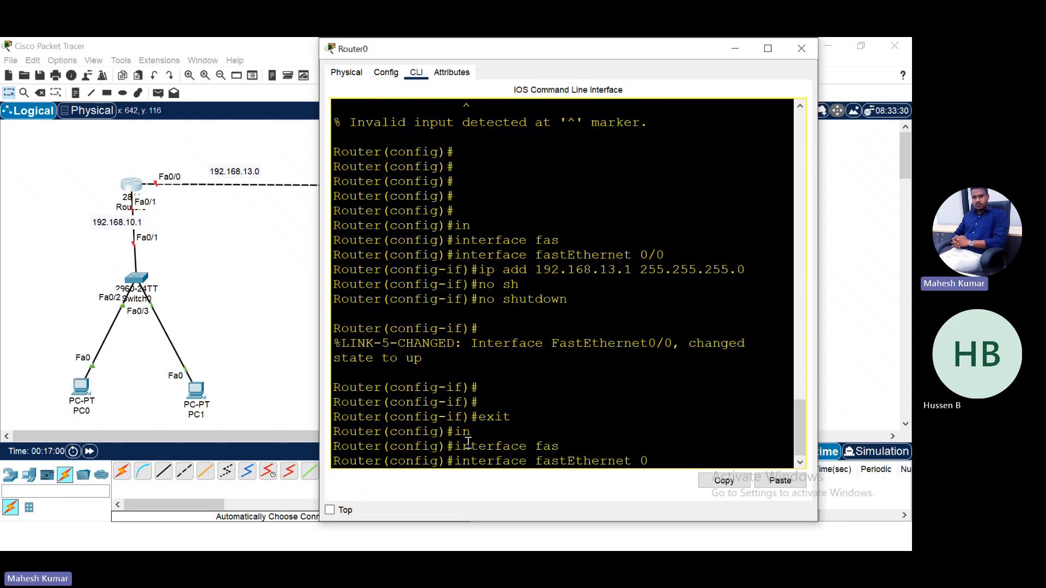
type("/1")
key("Return")
type("ip add")
key("Tab")
type("1")
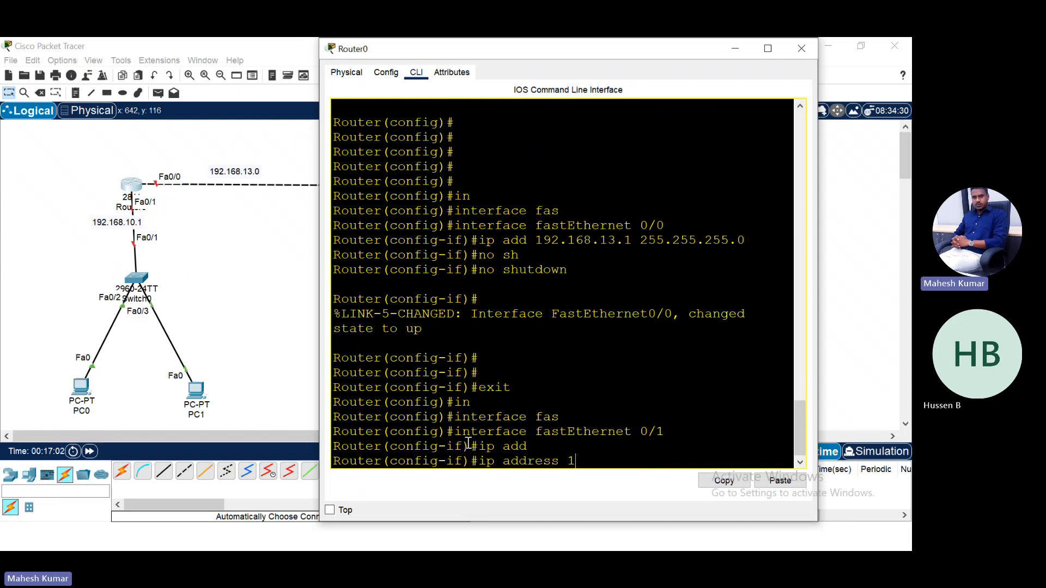
type("92.168.10.1 255.55.255.0")
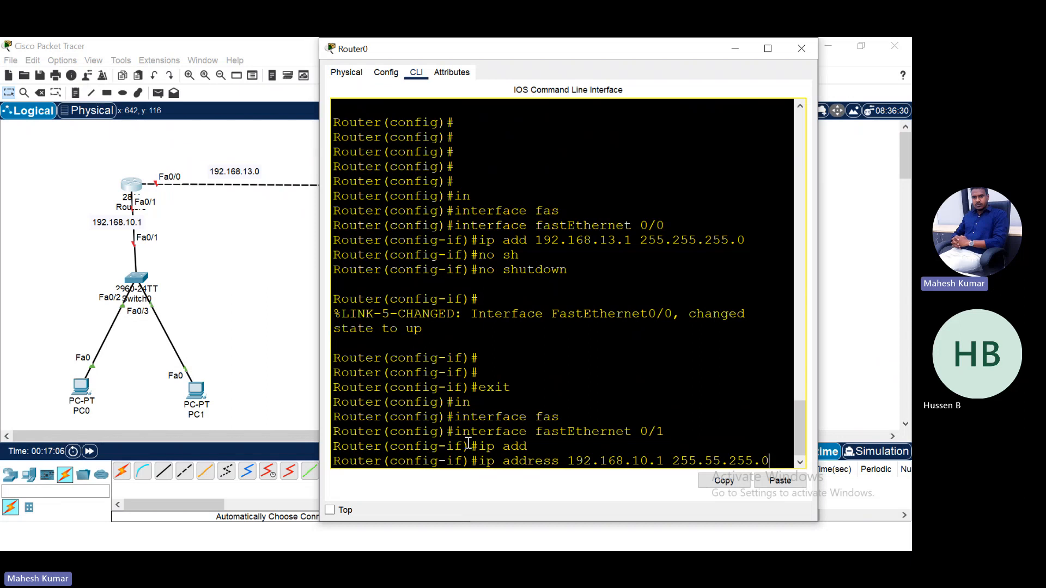
key("Return")
Bring up Router0's fastEthernet 0/1 with no shutdown and close the router's window.
type("no shutdown")
key("Tab")
key("Return")
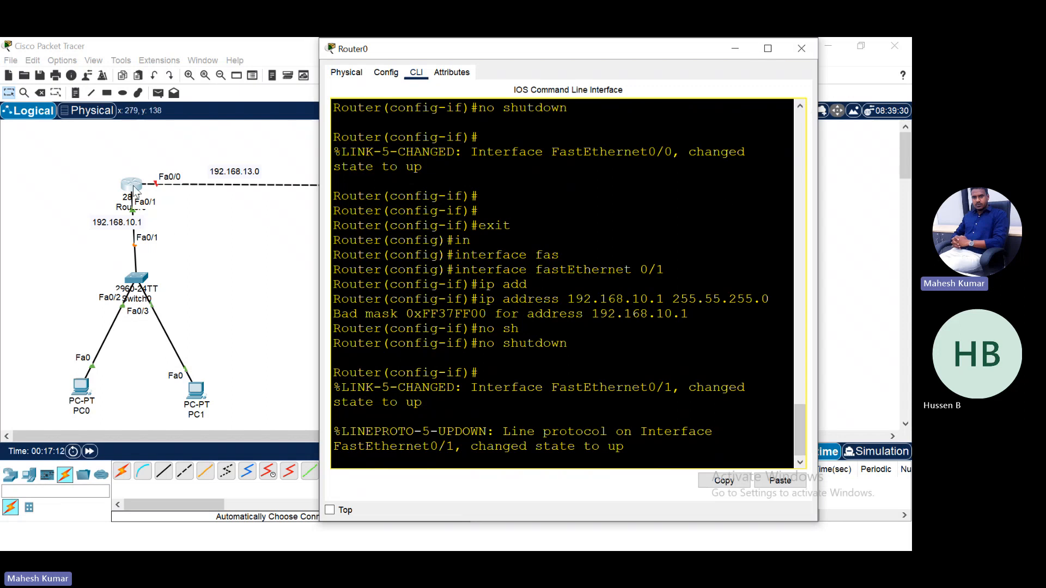
left_click(802, 50)
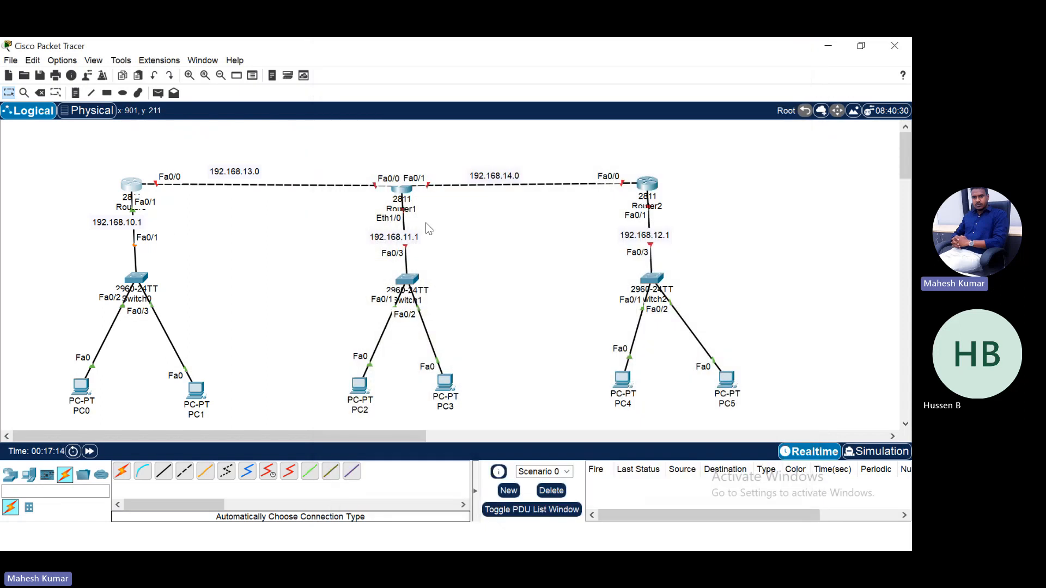
Open Router1's command line, decline the initial configuration dialog with n and proceed to the Router> prompt.
left_click(404, 194)
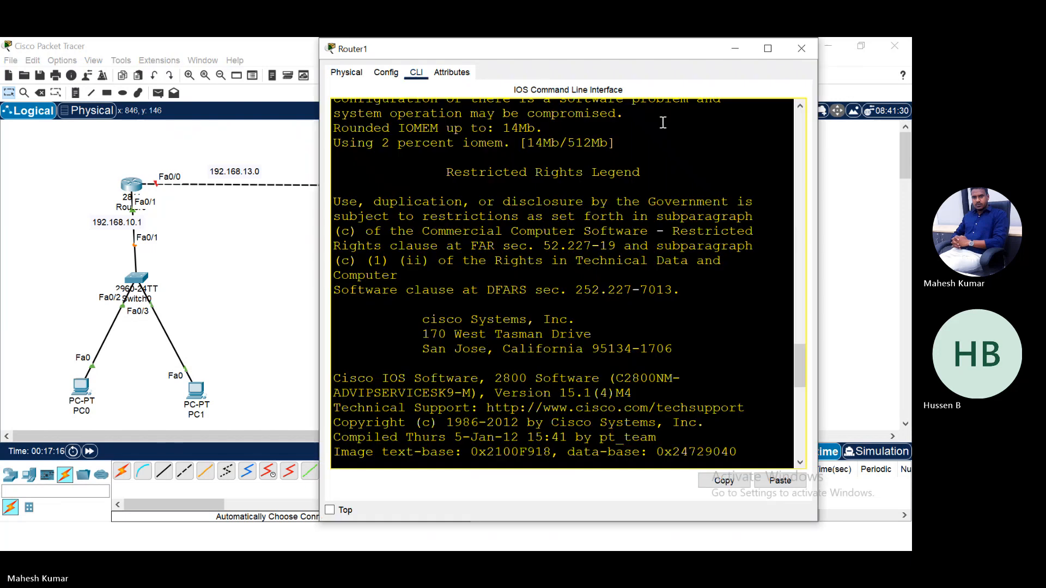
type("n")
key("Return")
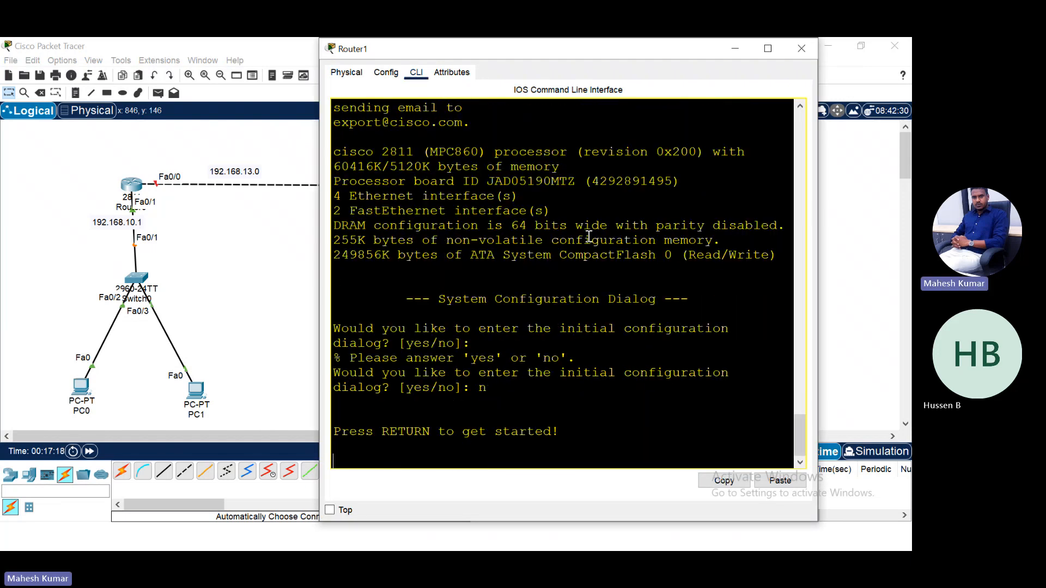
key("Return")
key("Return")
key("Return")
Enter privileged mode on Router1 with en and global configuration mode with conf ter.
type("en")
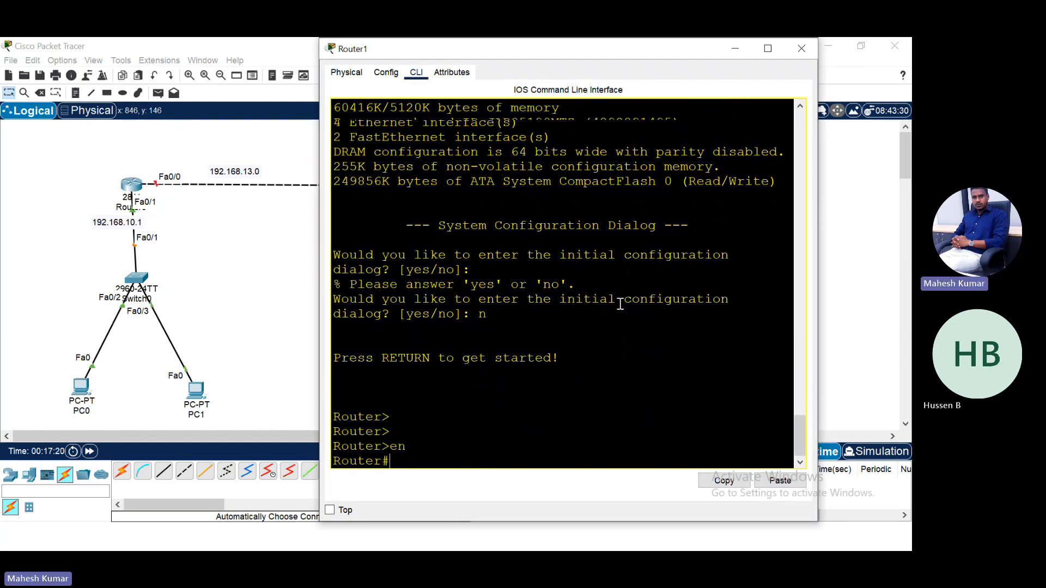
key("Return")
type("conf ter")
key("Return")
Enter Router1's interface fastEthernet 0/0, shift its window to uncover the topology, and discard the started ip address command.
type("in")
key("Tab")
type("fas")
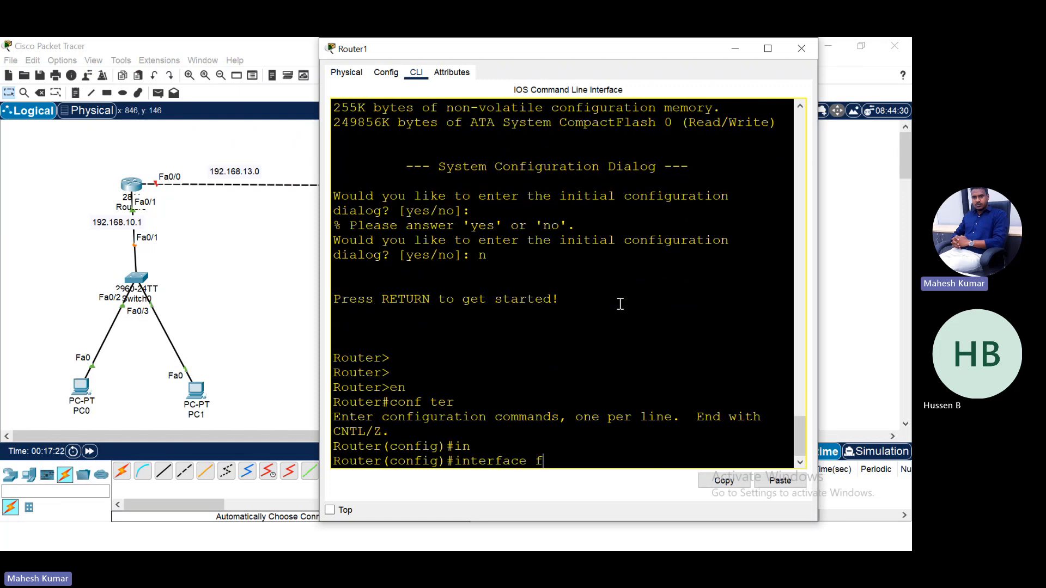
key("Tab")
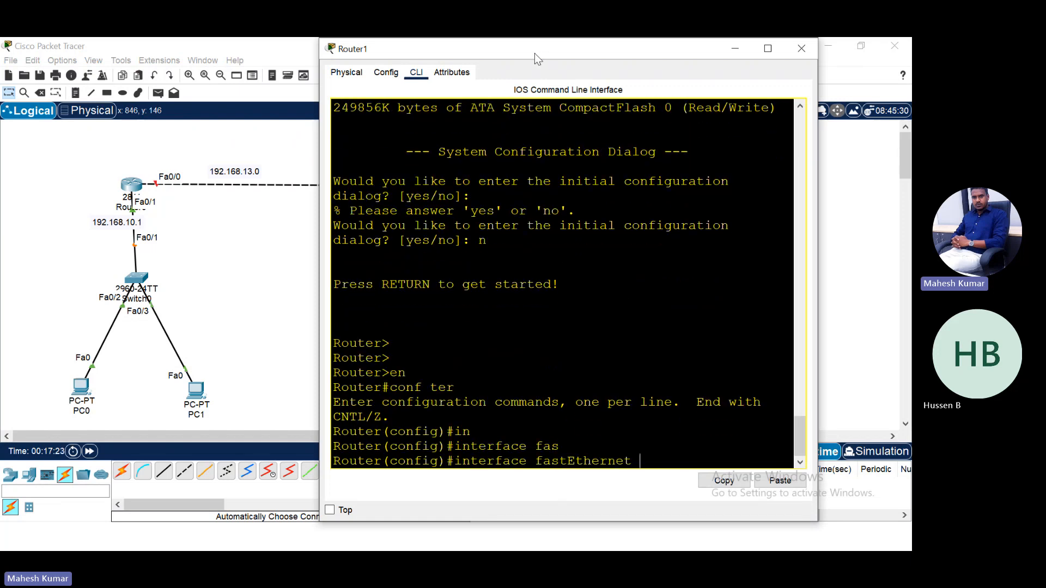
left_click_drag(534, 53, 639, 52)
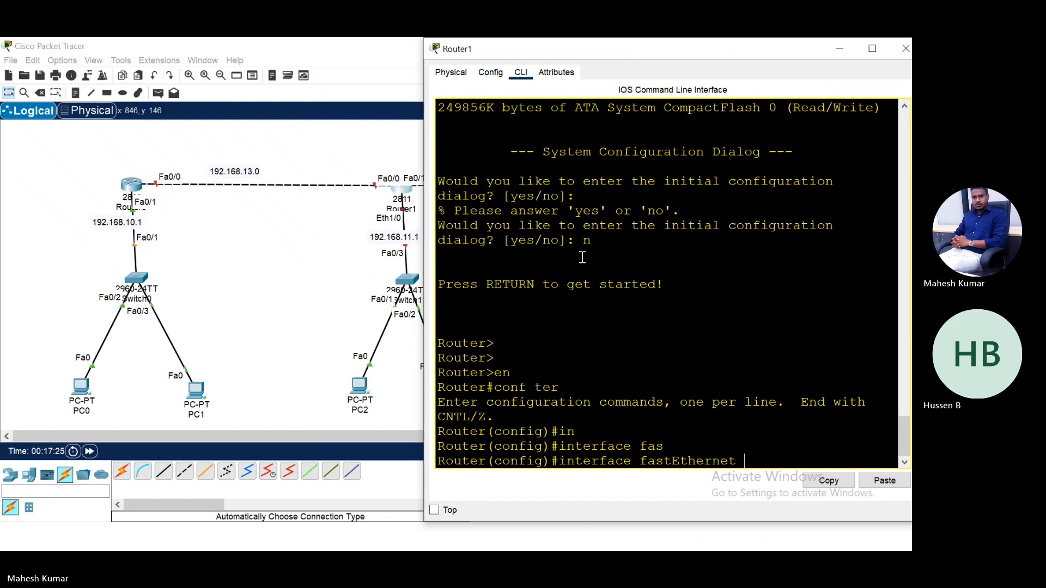
type("0/0")
key("Return")
type("ip ")
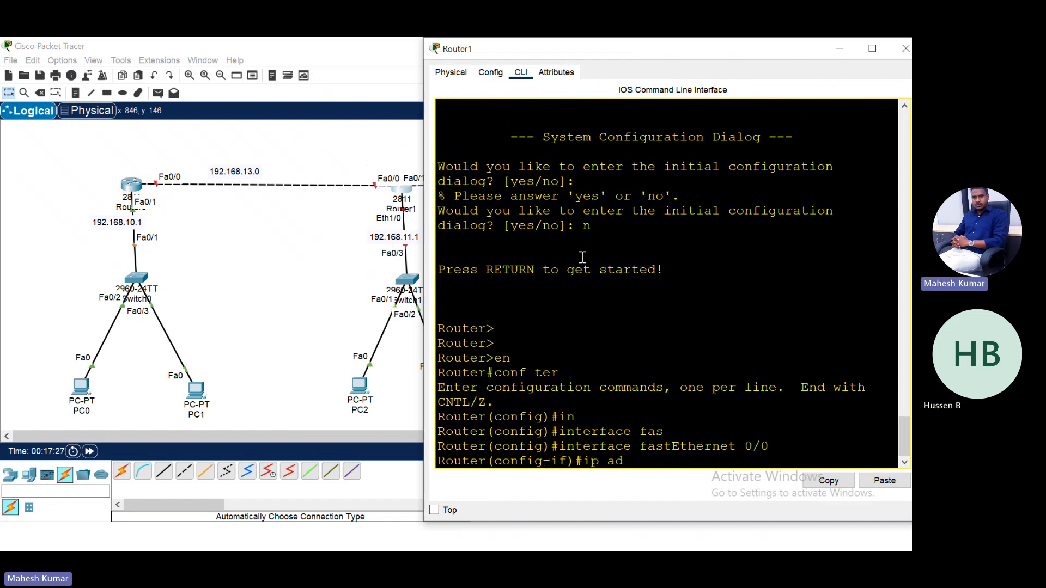
type("ad")
key("BackSpace")
key("BackSpace")
key("BackSpace")
key("BackSpace")
key("BackSpace")
Try to complete no ip domain look at the fastEthernet 0/0 prompt, erase it and exit to global configuration mode.
type("no ip doma")
key("Tab")
type("in")
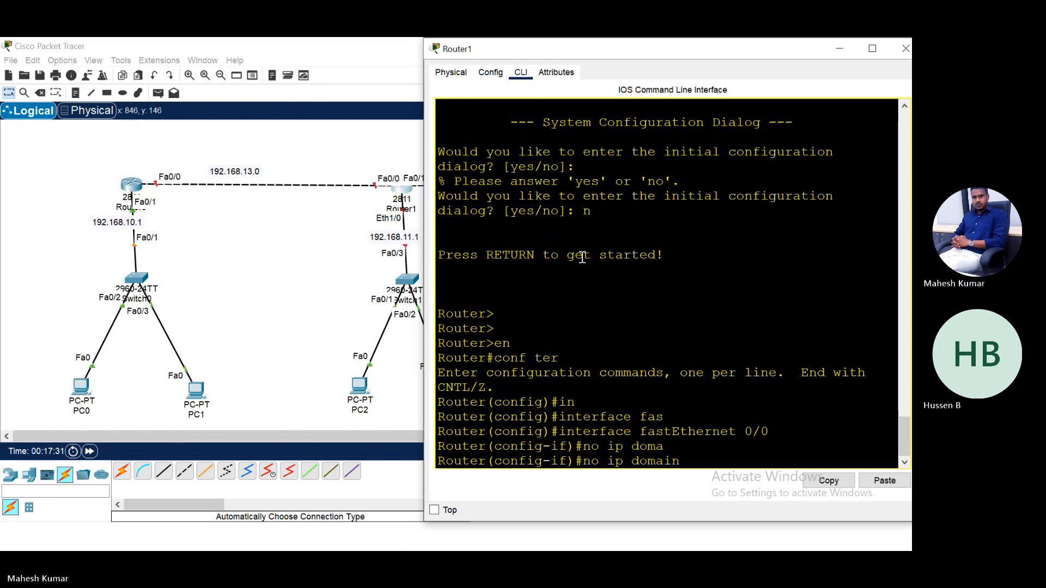
type(" loo")
key("Tab")
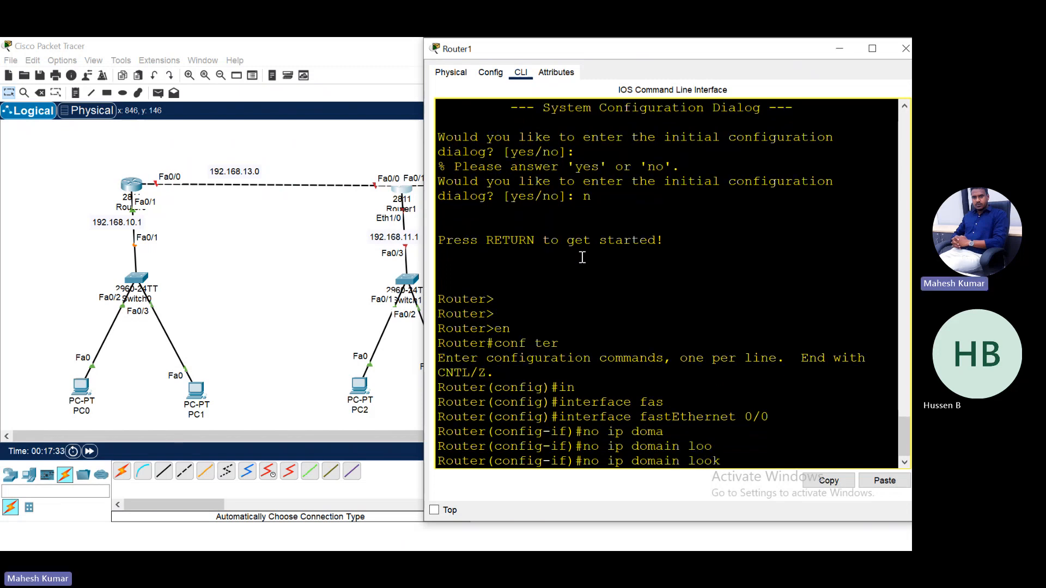
type("k")
key("Tab")
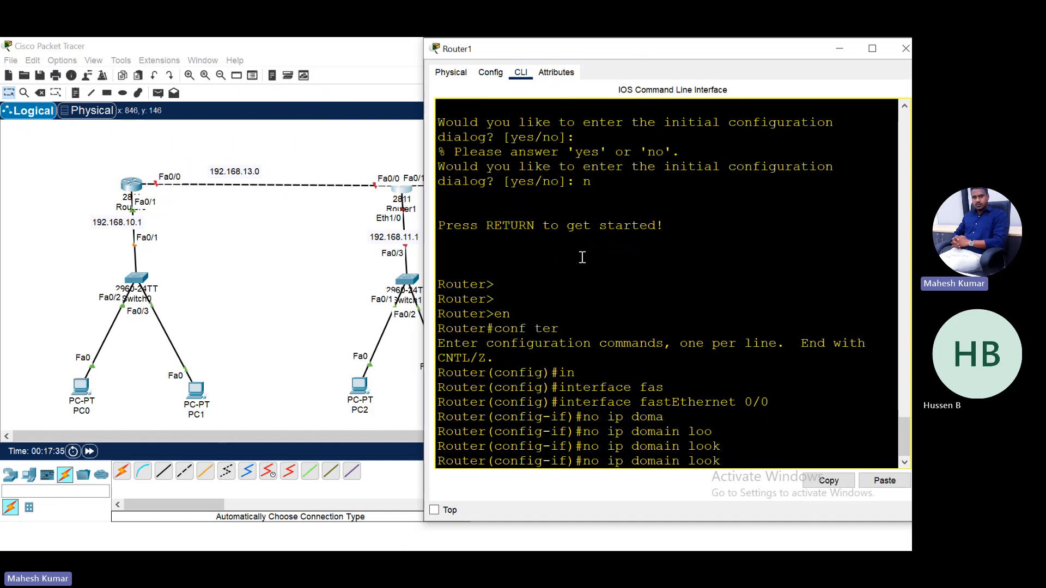
key("BackSpace")
key("BackSpace")
key("BackSpace")
key("BackSpace")
key("BackSpace")
key("BackSpace")
key("BackSpace")
key("BackSpace")
key("BackSpace")
key("BackSpace")
key("BackSpace")
key("BackSpace")
key("BackSpace")
key("BackSpace")
key("BackSpace")
key("BackSpace")
key("BackSpace")
type("exit")
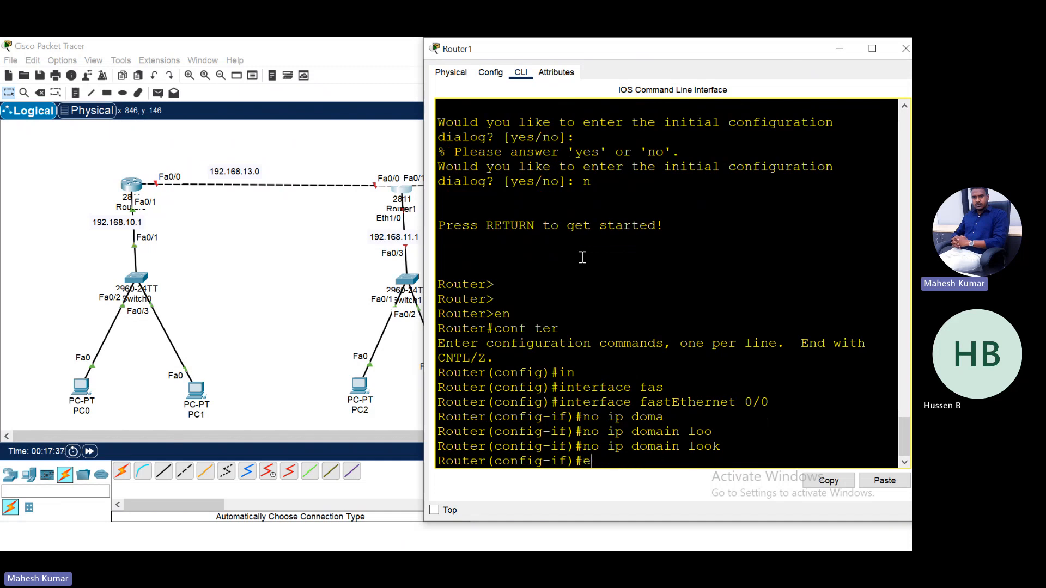
key("Return")
Disable domain lookup on Router1 with no ip domain lookup in global configuration mode.
type("no ip ")
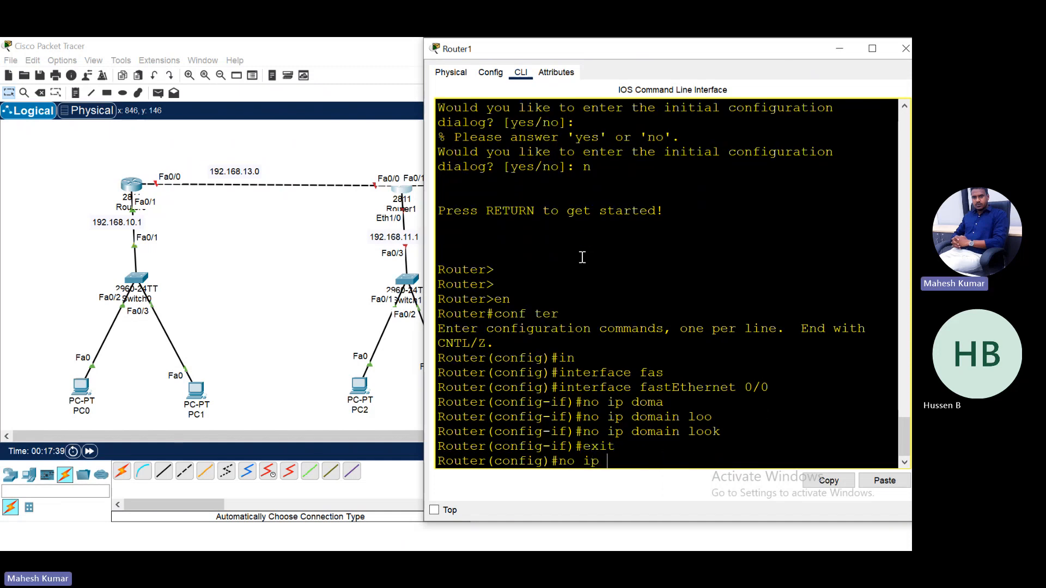
type("domain loo")
key("Tab")
key("Return")
Enter Router1's interface fastEthernet 0/0 configuration from global configuration mode.
type("inter")
key("Tab")
type("fa")
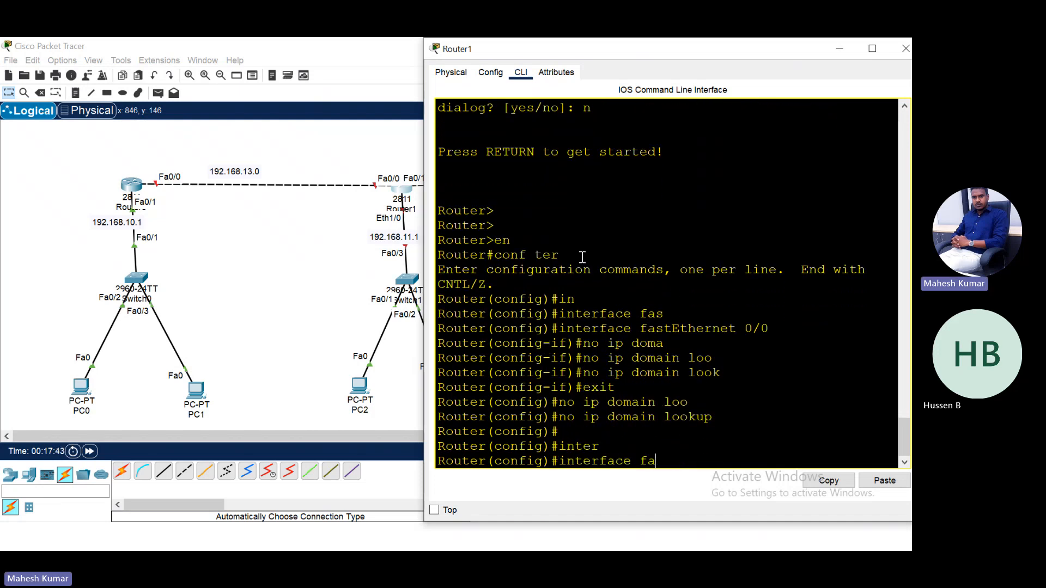
type("s")
key("Tab")
type("0/0")
key("Return")
Assign 192.168.13.2 255.255.255.0 to Router1's fastEthernet 0/0 and enable it with no shutdown, shifting the window to uncover the Fa0/1 link.
type("ip")
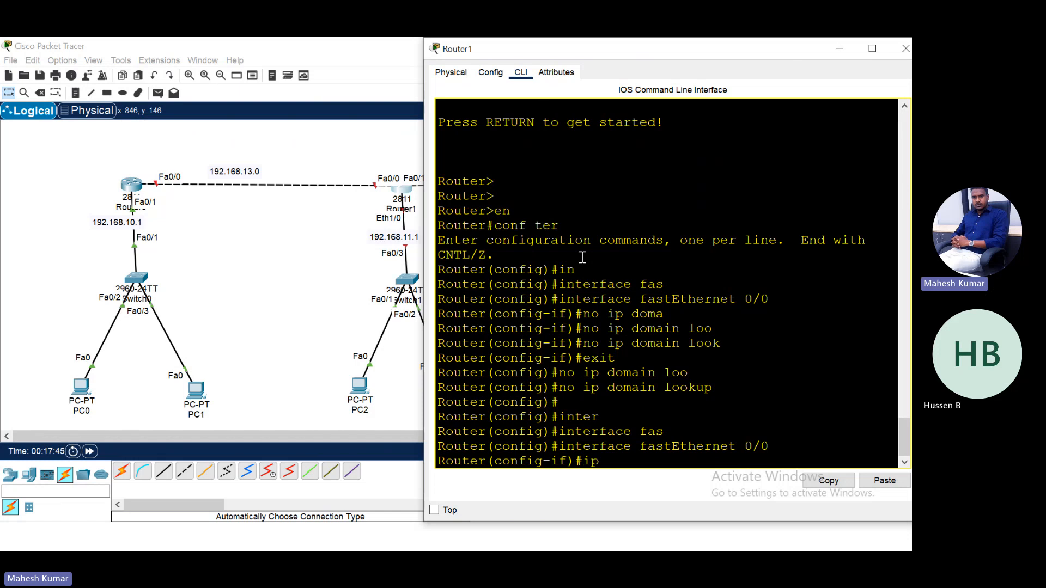
type(" add 192.168.13.2 255.255.255.0")
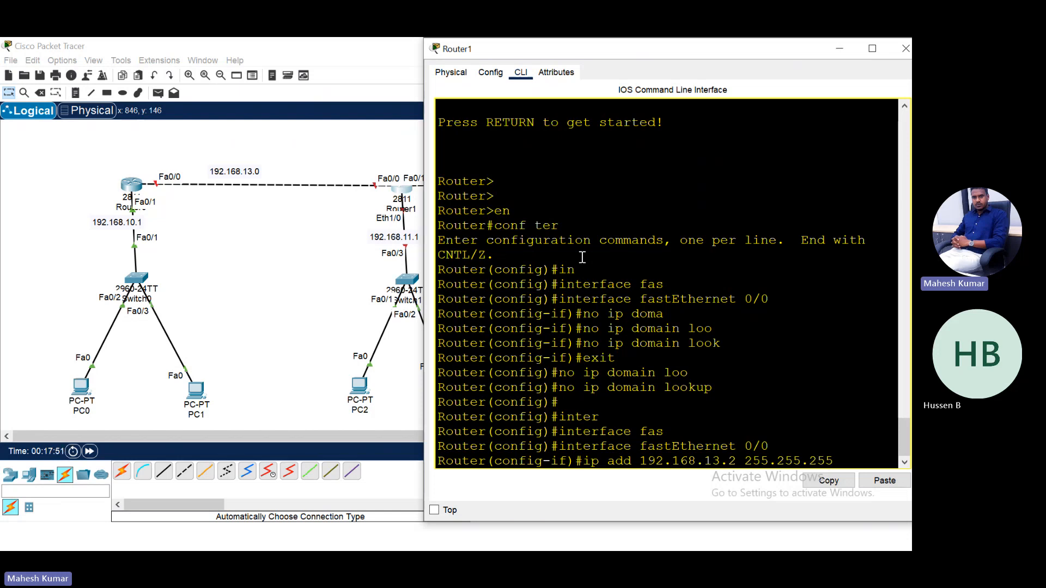
key("Return")
type("no sh")
key("Tab")
key("Return")
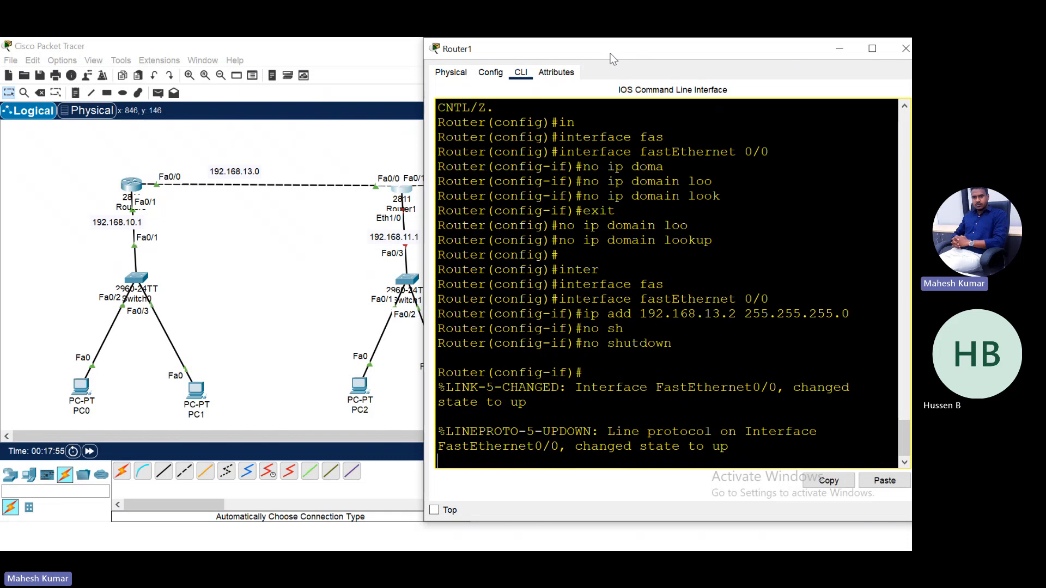
left_click_drag(610, 57, 637, 59)
key("Return")
key("Return")
key("Return")
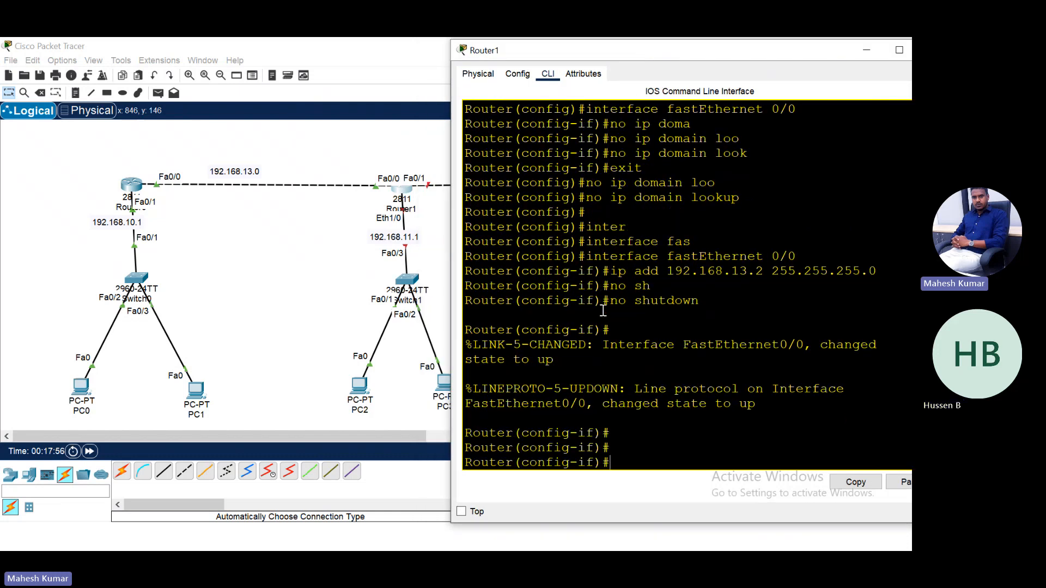
Exit fastEthernet 0/0 and enter the interface fastEthernet 0/1 configuration on Router1.
type("exit")
key("Return")
type("in")
key("Tab")
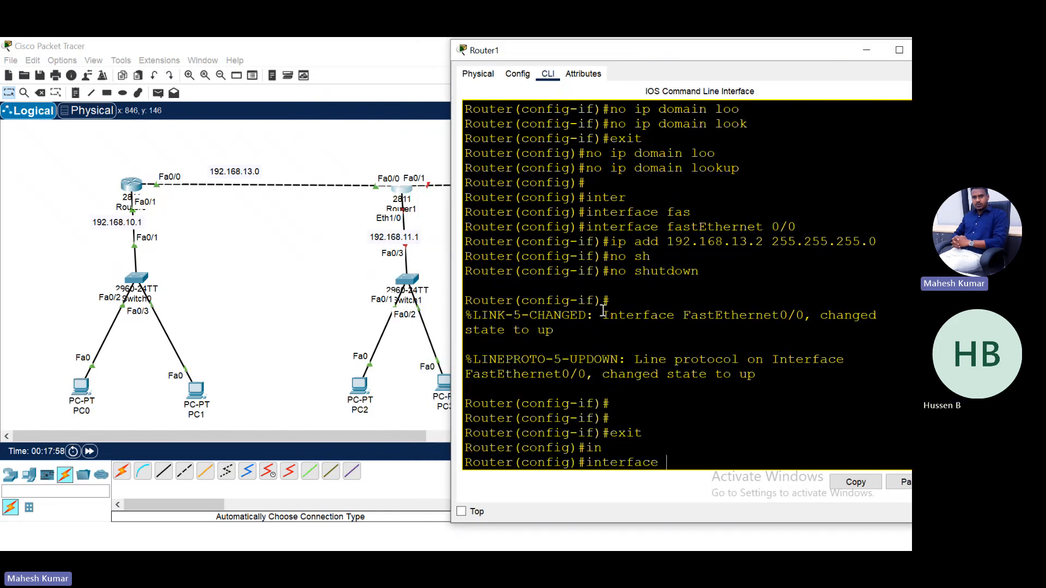
type("fas")
key("Tab")
type("0/1")
key("Return")
Assign 192.168.14.1 255.255.255.0 to Router1's fastEthernet 0/1, checking the Router1–Router2 link's network label in the topology.
type("ip")
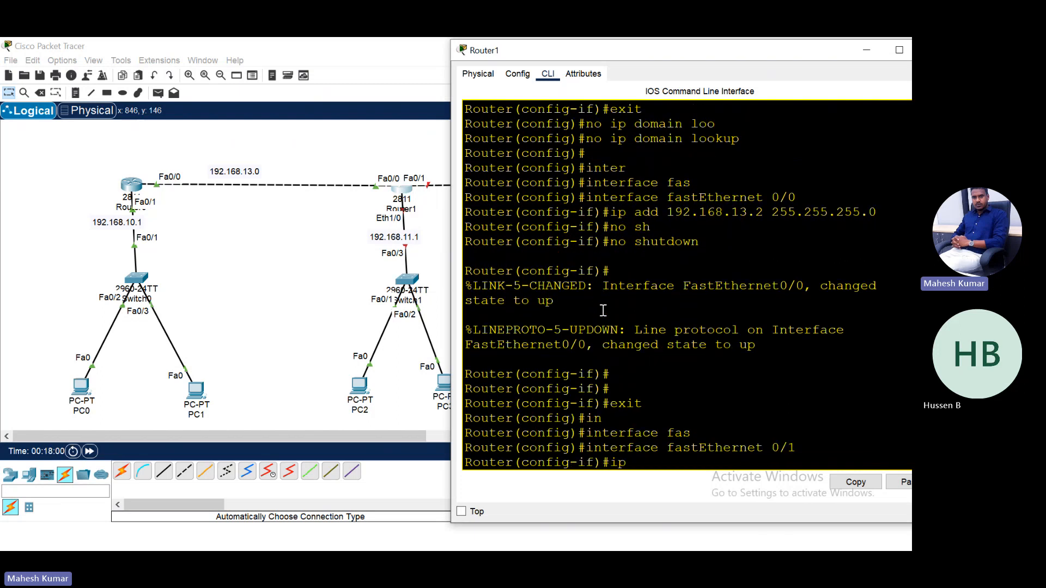
type(" add 192.1688")
left_click(325, 296)
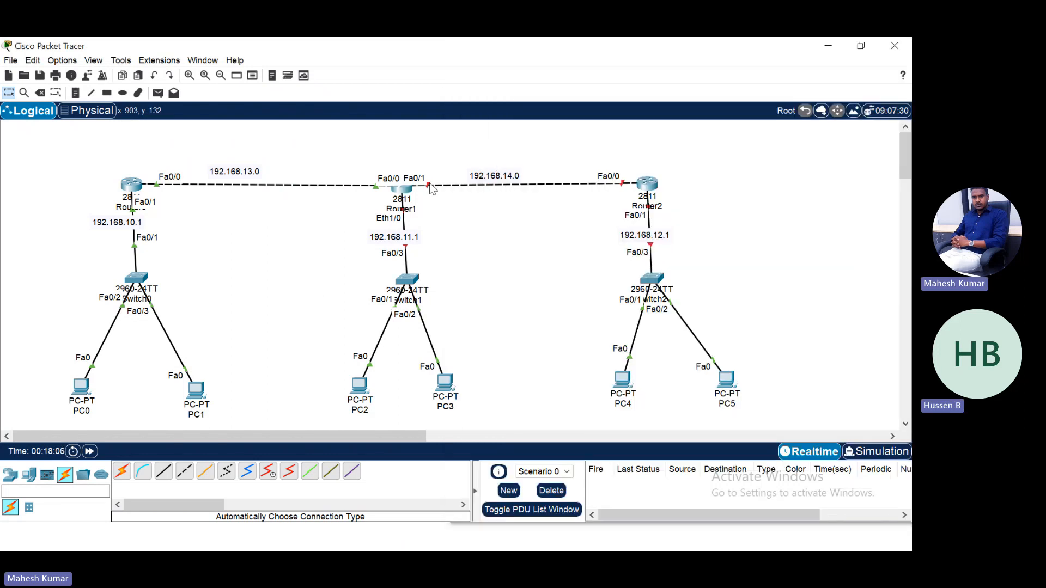
left_click(402, 188)
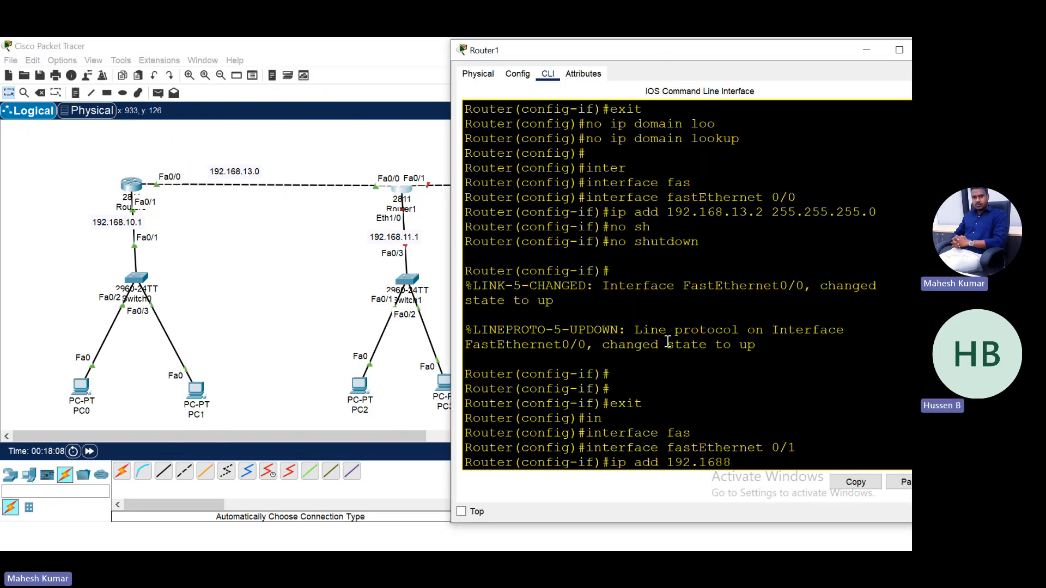
key("BackSpace")
type(".14.")
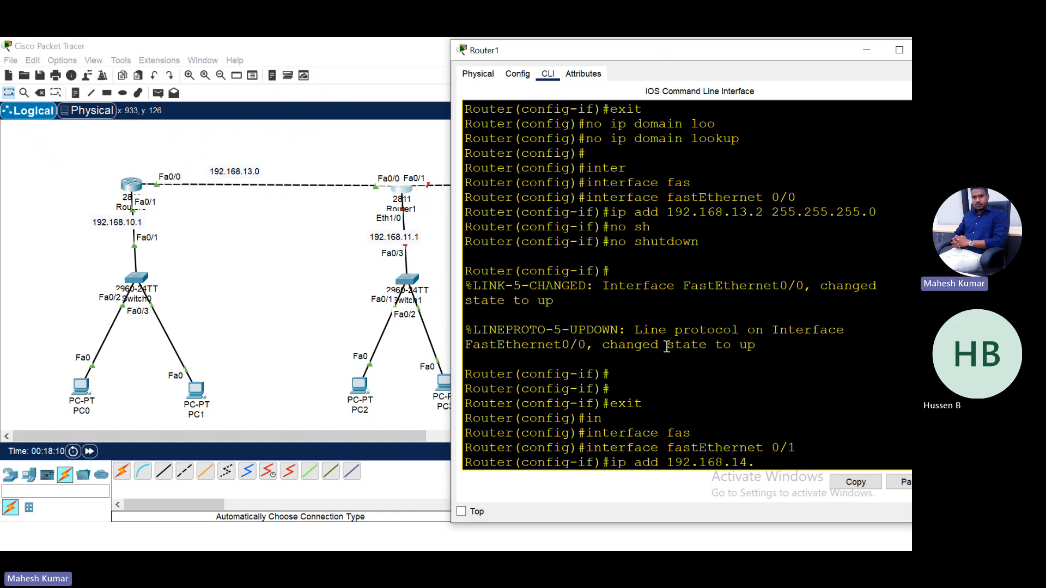
type("1 255.255.255.0")
key("Return")
Enable Router1's fastEthernet 0/1 with no shutdown and get back to a clean interface prompt.
type("no sh")
key("Tab")
key("Return")
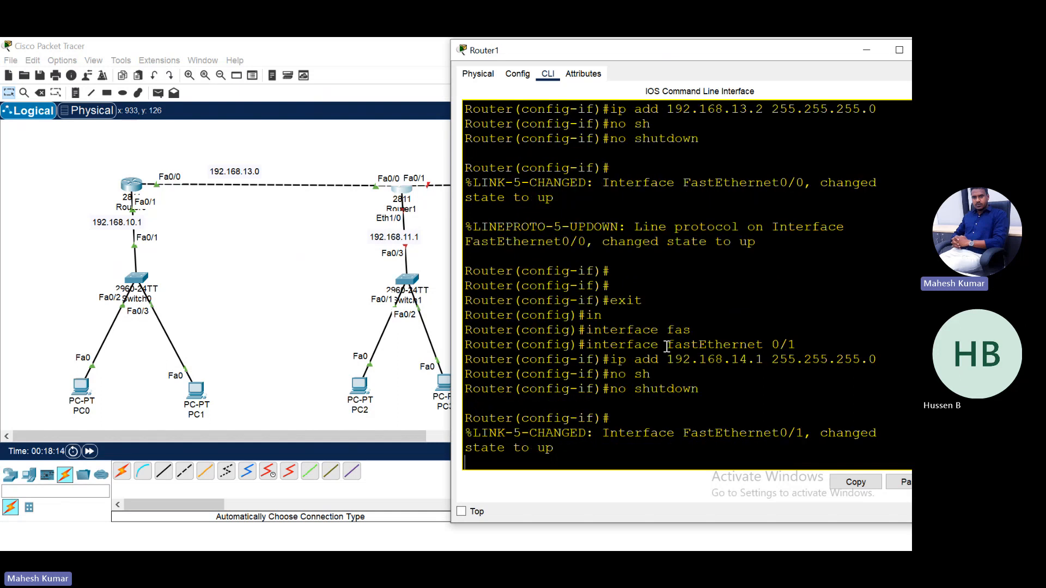
key("Return")
key("Return")
key("Return")
key("Return")
key("Return")
key("Return")
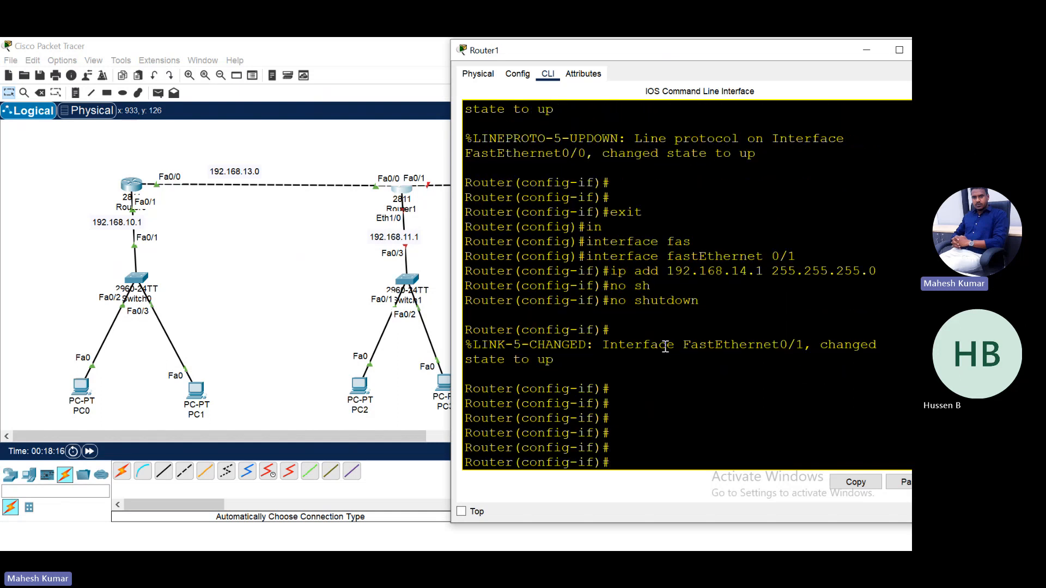
key("Return")
key("Return")
Exit fastEthernet 0/1 and enter the interface ethernet 1/0 configuration on Router1.
type("exit")
key("Return")
type("in")
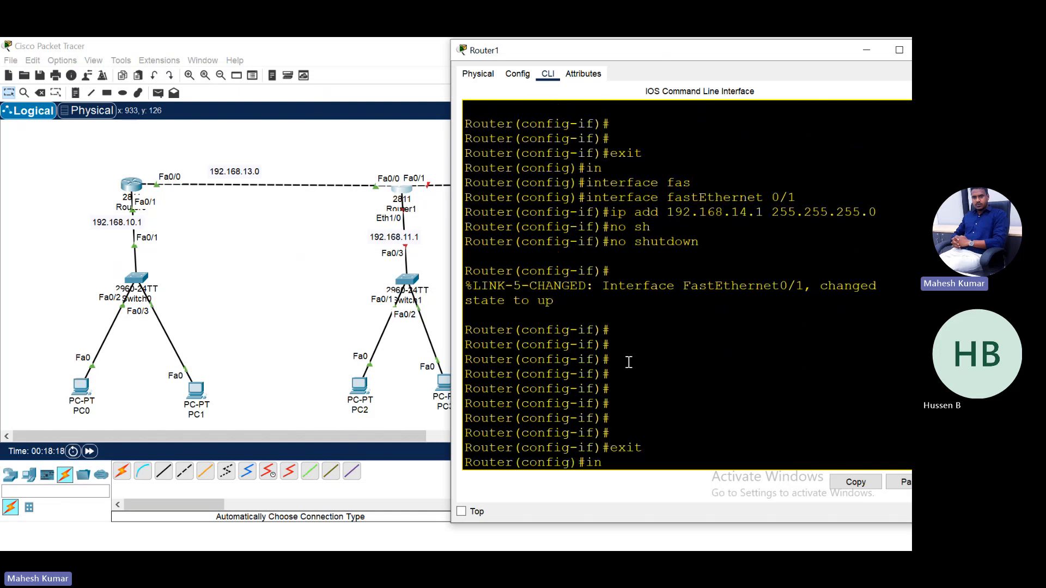
key("Tab")
type("f")
type("terface e")
key("Tab")
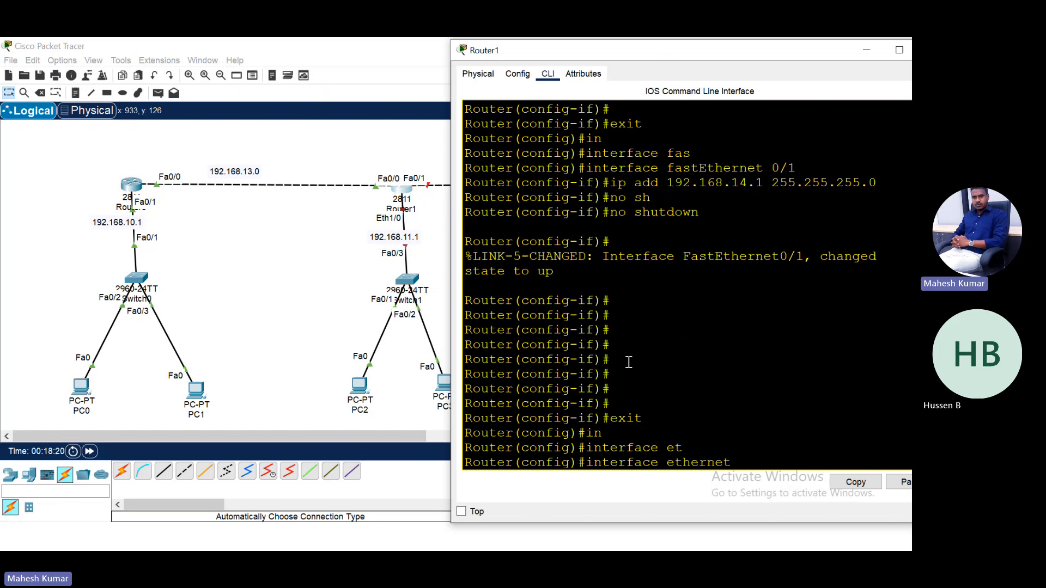
type("1/0")
key("Return")
key("Return")
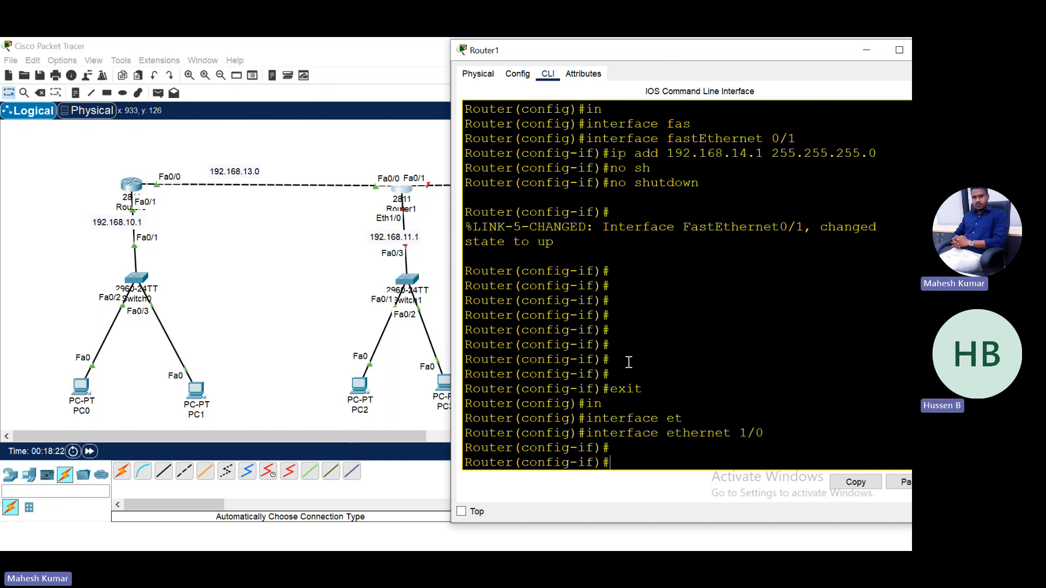
Assign 192.168.11.1 255.255.255.0 to Router1's ethernet 1/0 and enable it with no shutdown.
type("ip add 192.168")
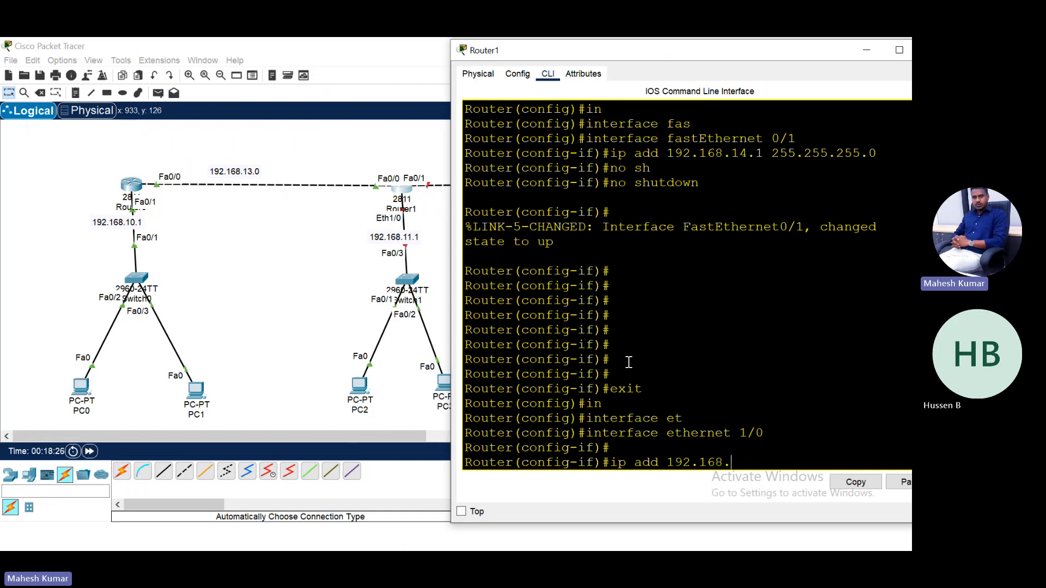
type(".11.1 255.255.255.0")
key("Return")
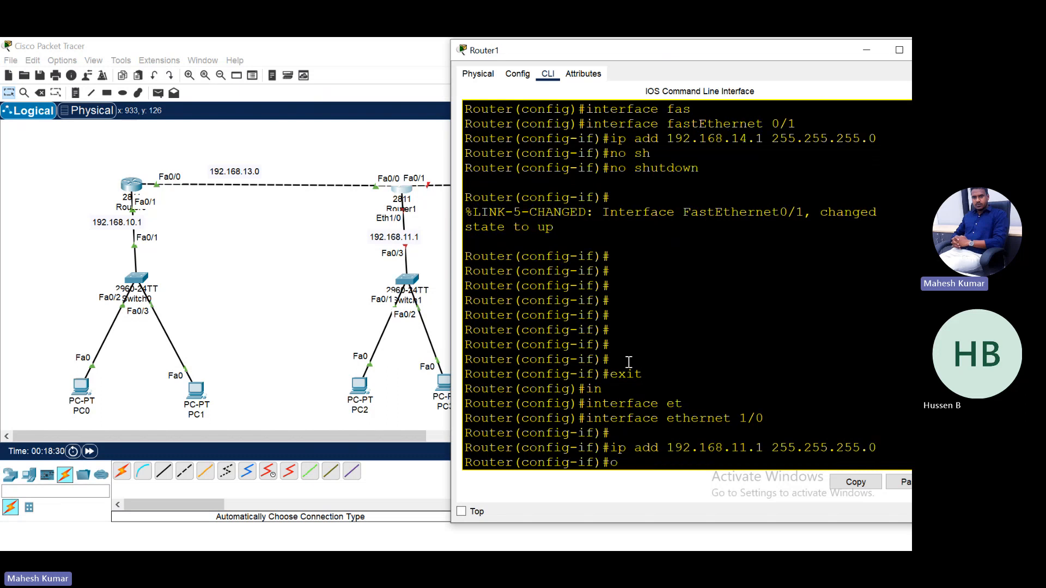
type("no sh")
key("Tab")
key("Return")
key("Return")
key("Return")
key("Return")
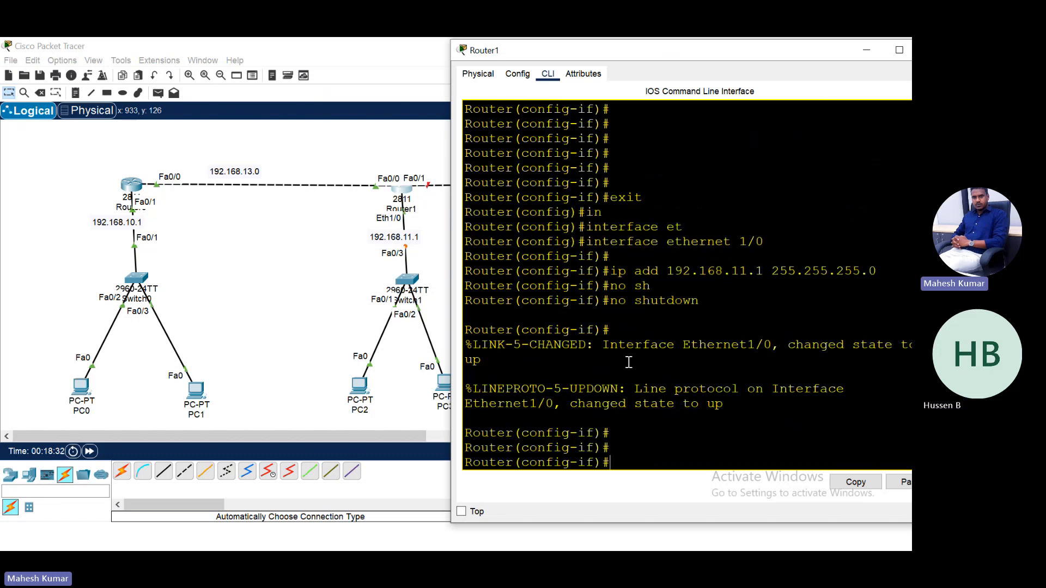
Leave Router1's configuration mode with end and close its window.
type("end")
key("Return")
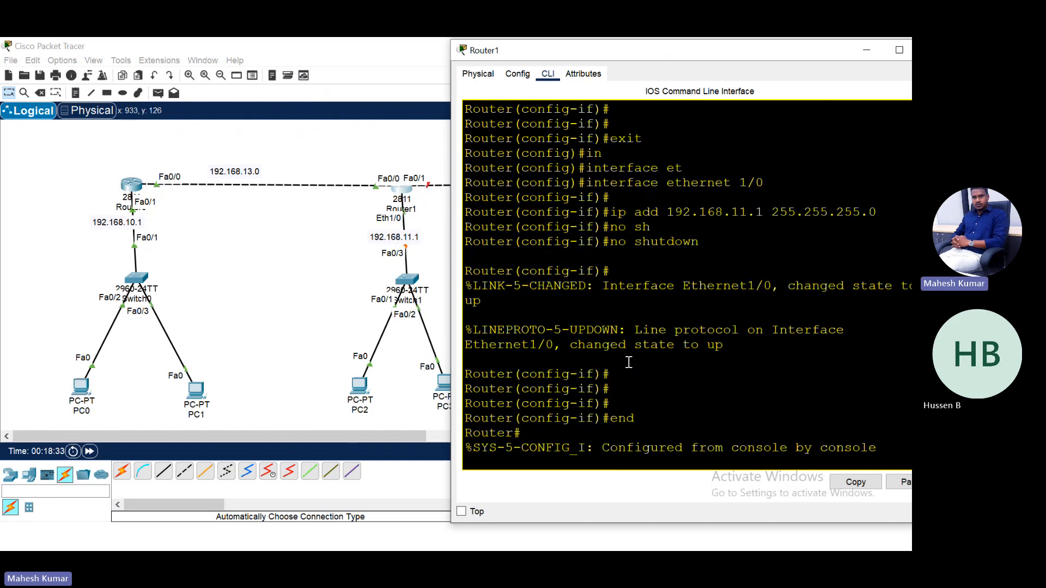
double_click(825, 53)
left_click(894, 46)
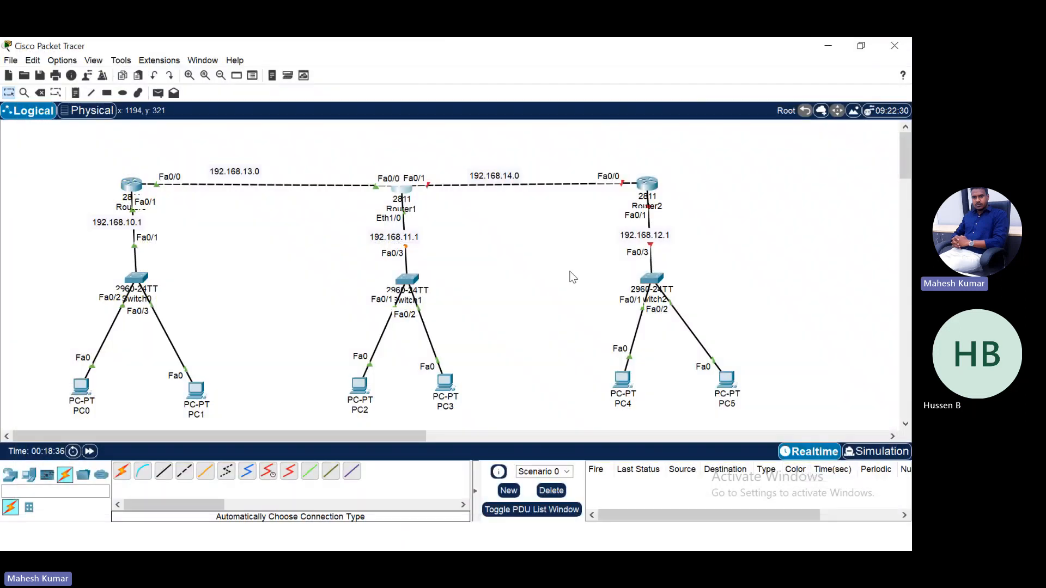
Open Router2's command line beside the topology, decline the initial configuration dialog with n and proceed to the Router> prompt.
left_click(647, 183)
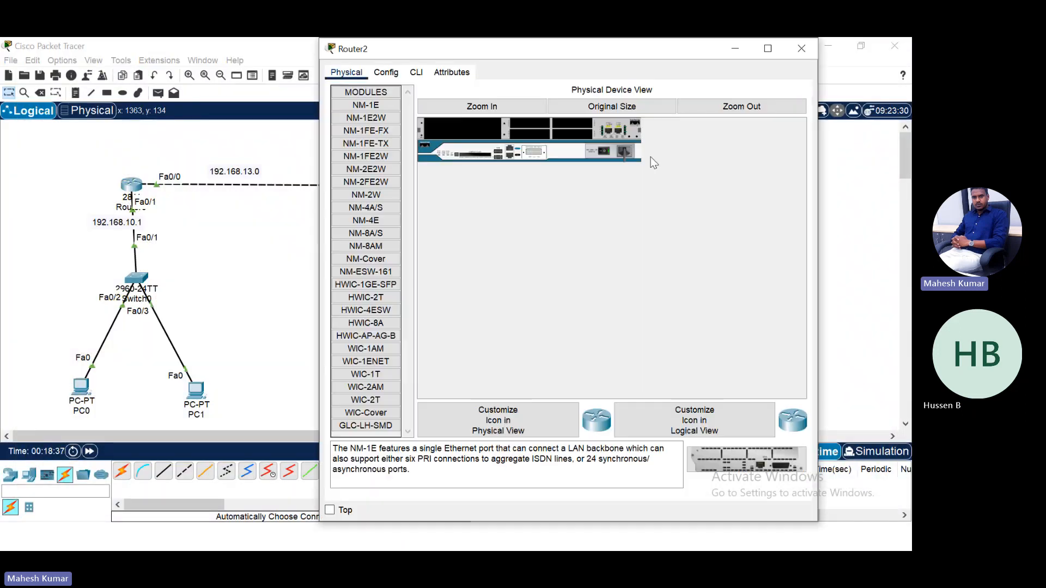
left_click_drag(532, 58, 190, 58)
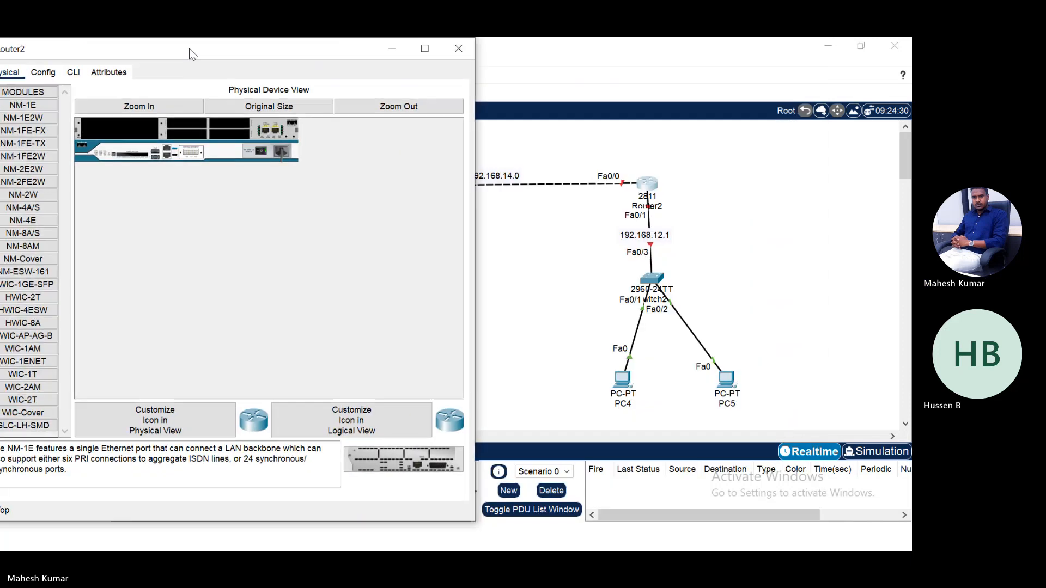
left_click(75, 78)
key("Return")
key("Return")
key("Return")
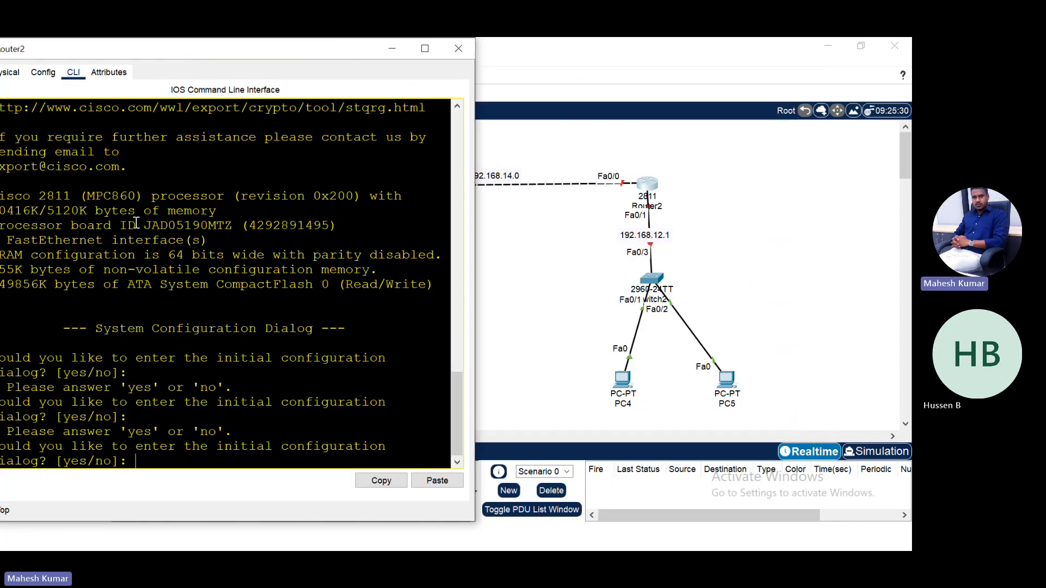
type("n")
key("Return")
key("Return")
key("Return")
key("Return")
key("Return")
key("Return")
Enter privileged mode on Router2 with en and global configuration mode with conf ter.
type("en")
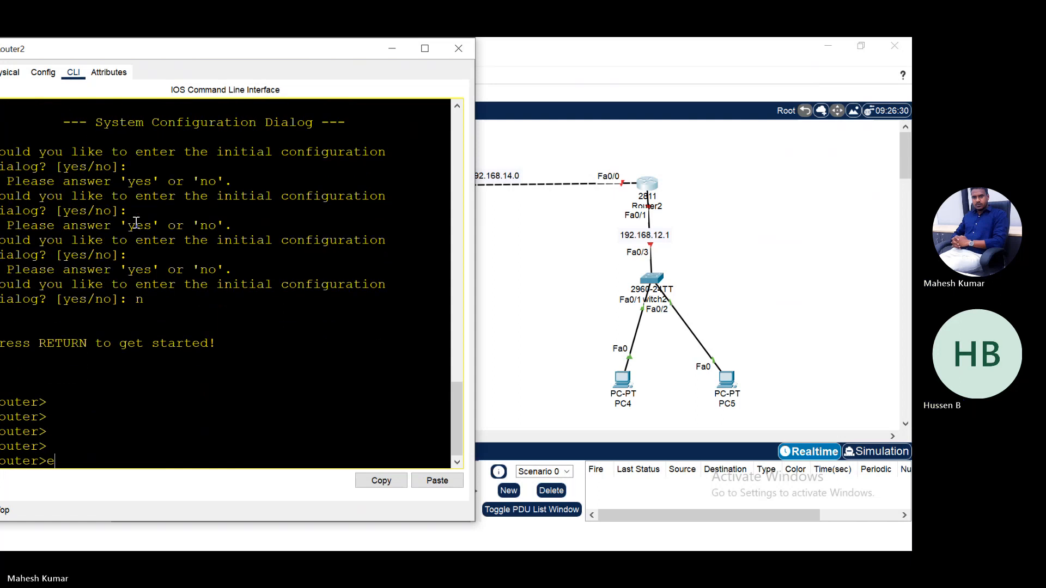
key("Return")
type("conf t")
type("er")
key("Return")
Disable domain lookup on Router2 with no ip domain lookup.
type("no")
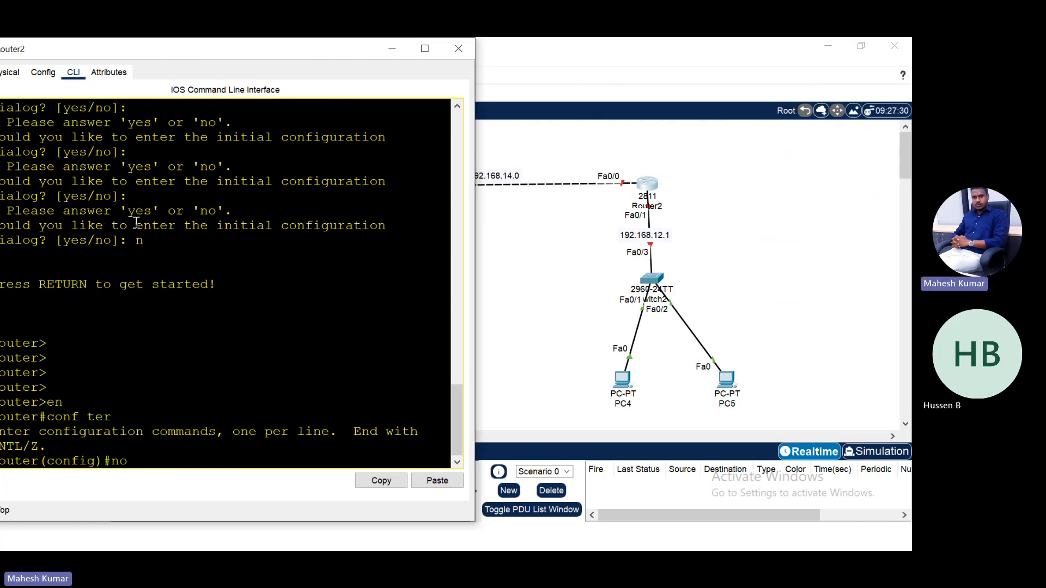
type(" ip domain loo")
key("Tab")
key("Return")
Enter the interface fastEthernet 0/0 configuration on Router2.
type("inter")
key("Tab")
type("fas")
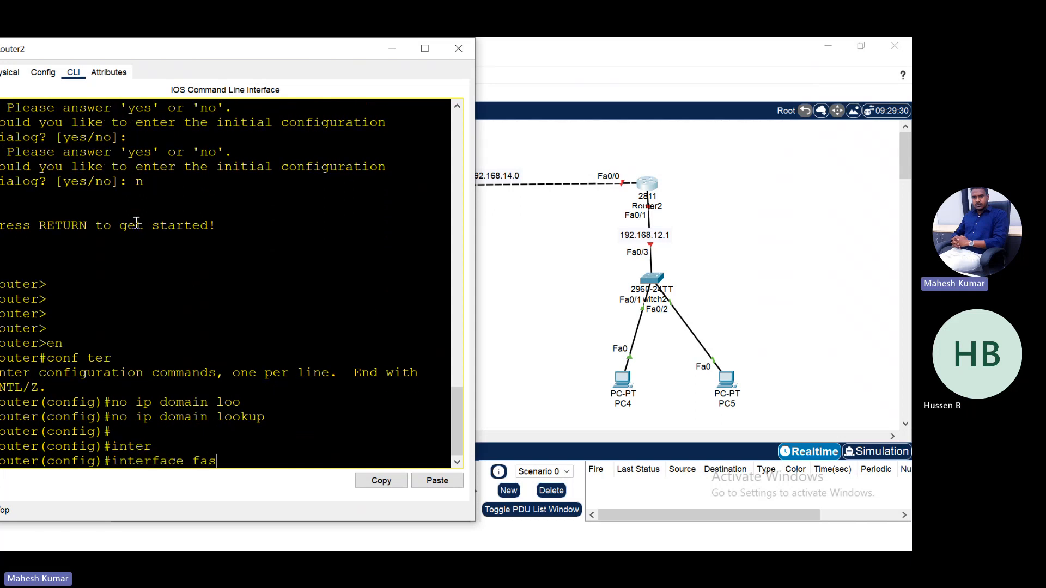
key("Tab")
type("0/0")
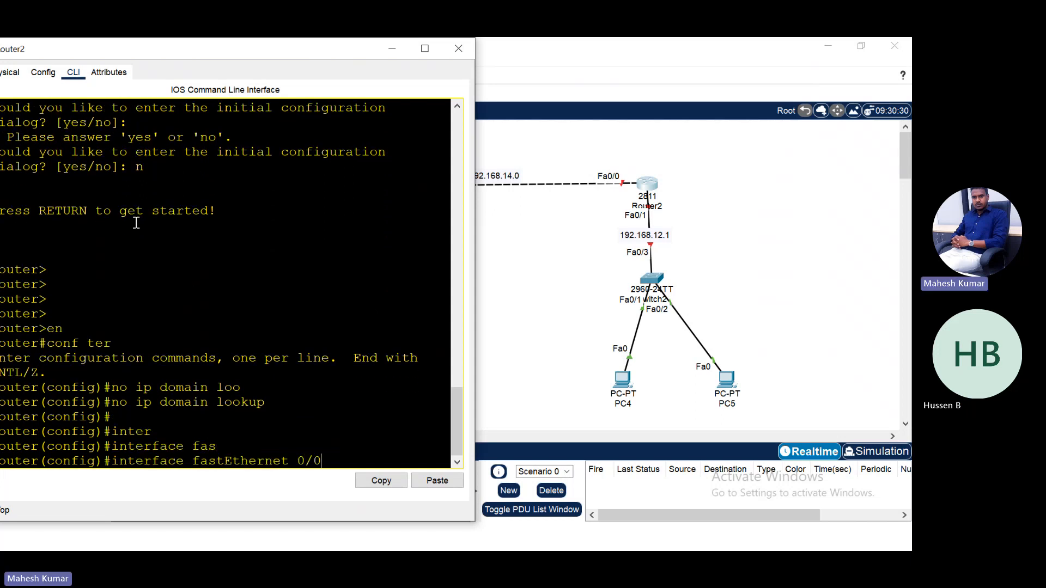
key("Return")
Assign 192.168.14.2 255.255.255.0 to Router2's fastEthernet 0/0 with ip add.
type("ip add 192.1")
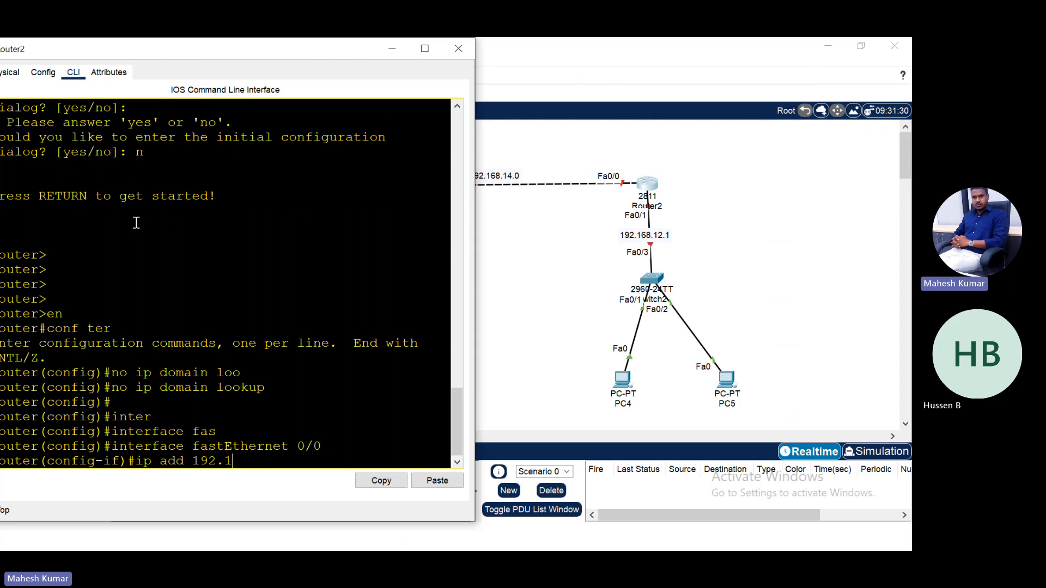
type("68.14.2 255.255.255.")
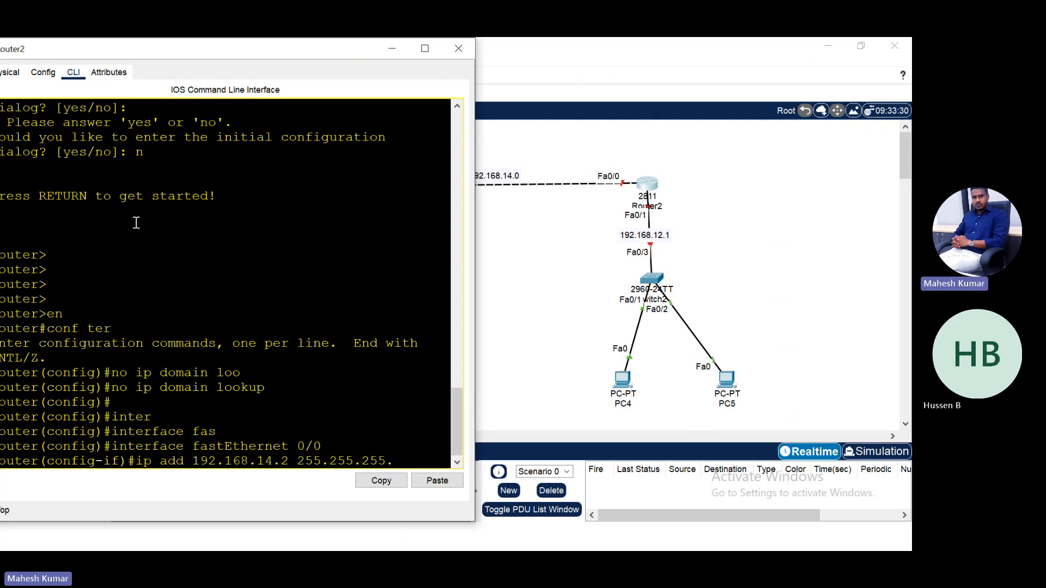
type("0")
key("Return")
Enable Router2's fastEthernet 0/0 with no shutdown and get back to a clean interface prompt.
type("no sh")
key("Tab")
key("Return")
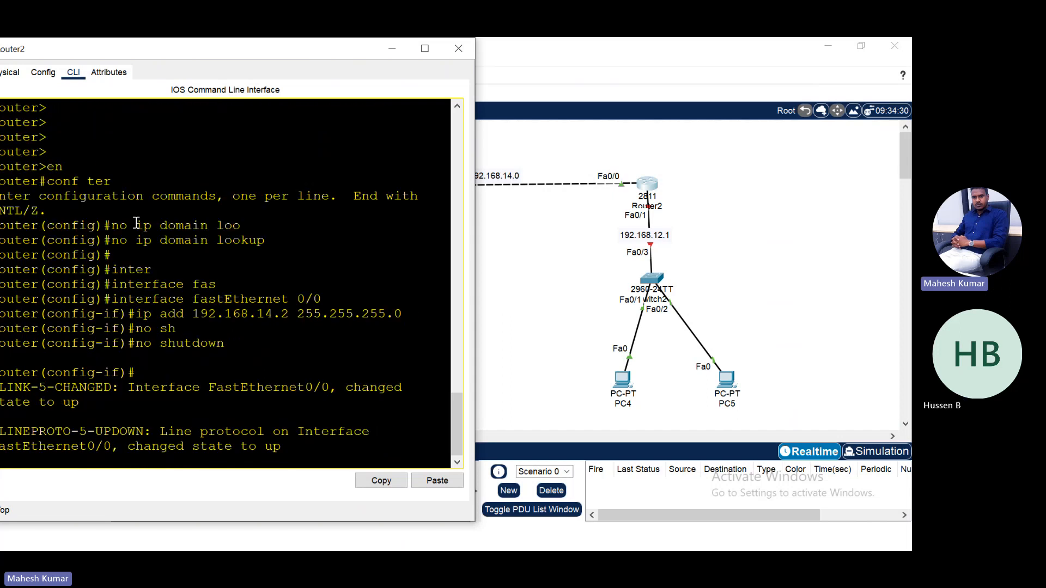
key("Return")
key("Return")
key("Return")
key("Return")
key("Return")
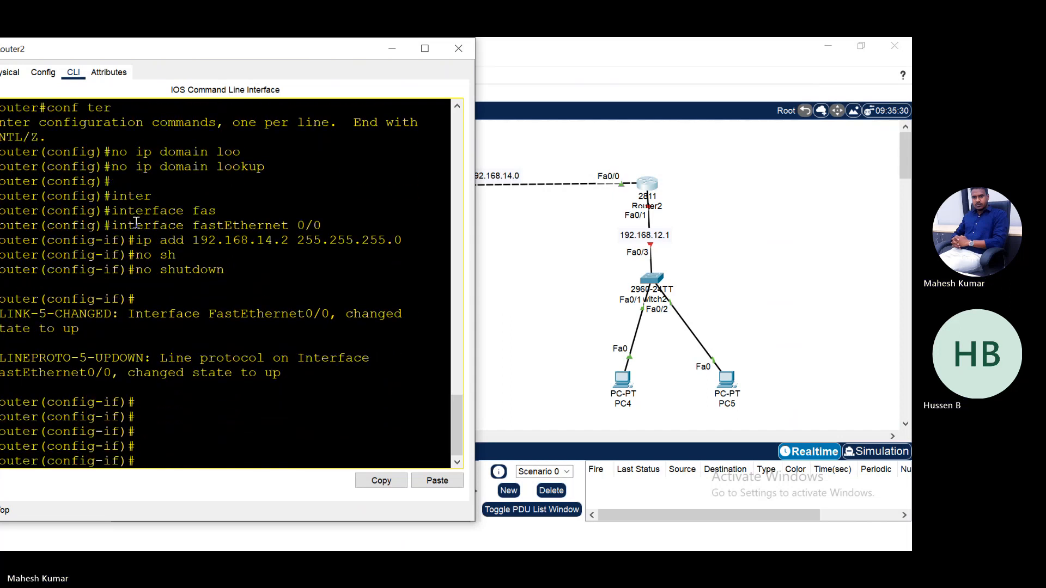
key("Return")
key("Return")
key("Return")
key("Return")
key("Return")
key("Return")
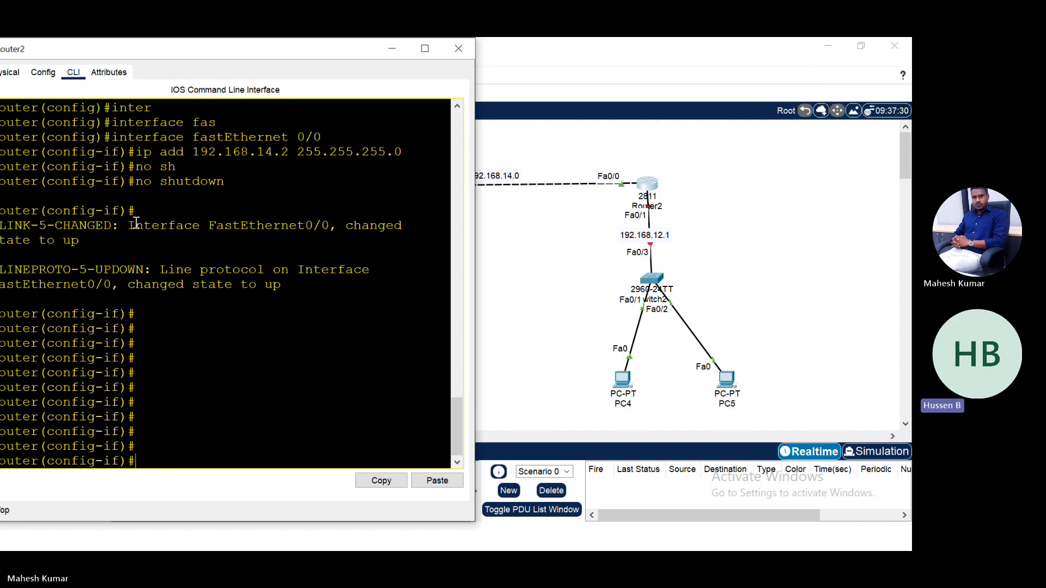
Leave Router2's fastEthernet 0/0 configuration and enter the interface fastEthernet 0/1 configuration.
type("exit")
key("Return")
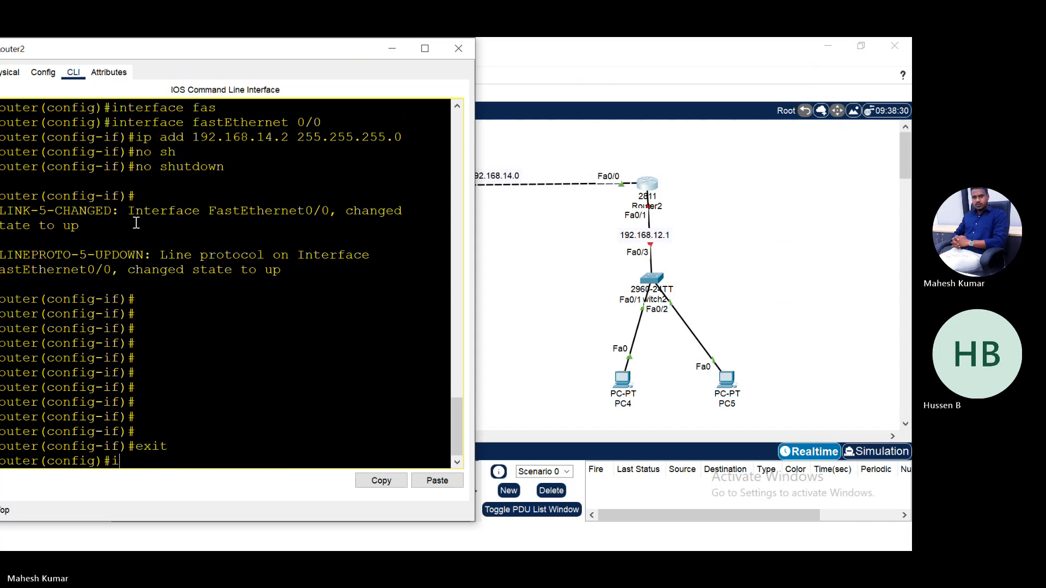
type("in")
key("Tab")
type("fas")
key("Tab")
type("0")
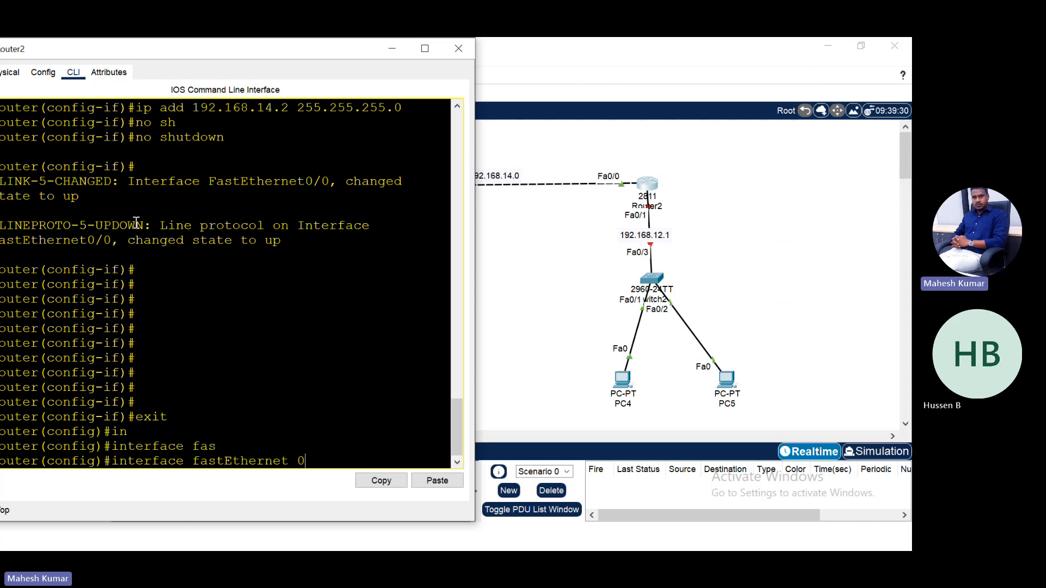
type("/1")
key("Return")
Assign 192.168.12.1 255.255.255.0 to Router2's fastEthernet 0/1 with ip add.
type("ip add")
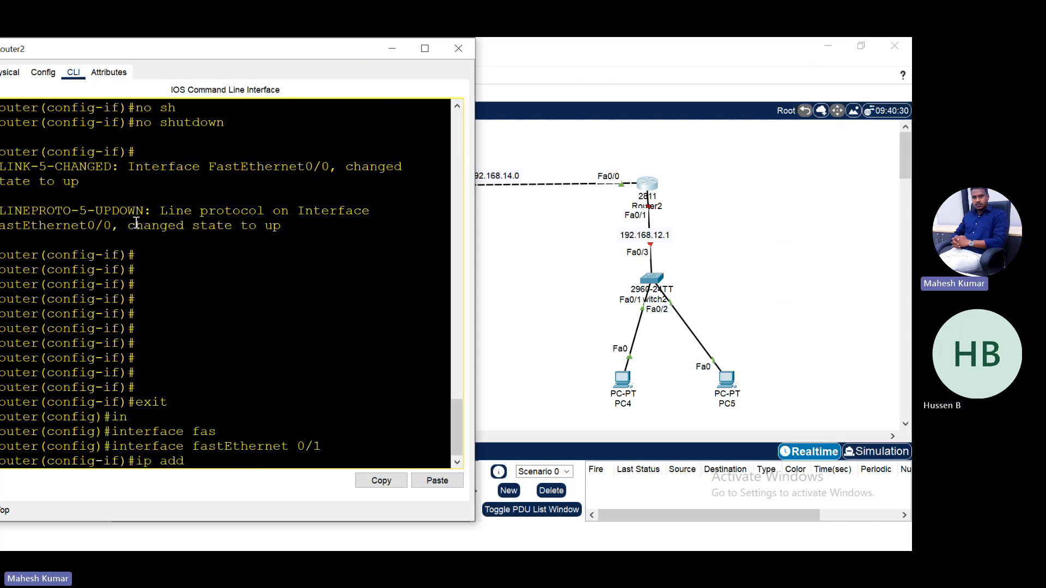
type(" 192.16")
type("8.12.1")
type(" 245")
type("55.255.2")
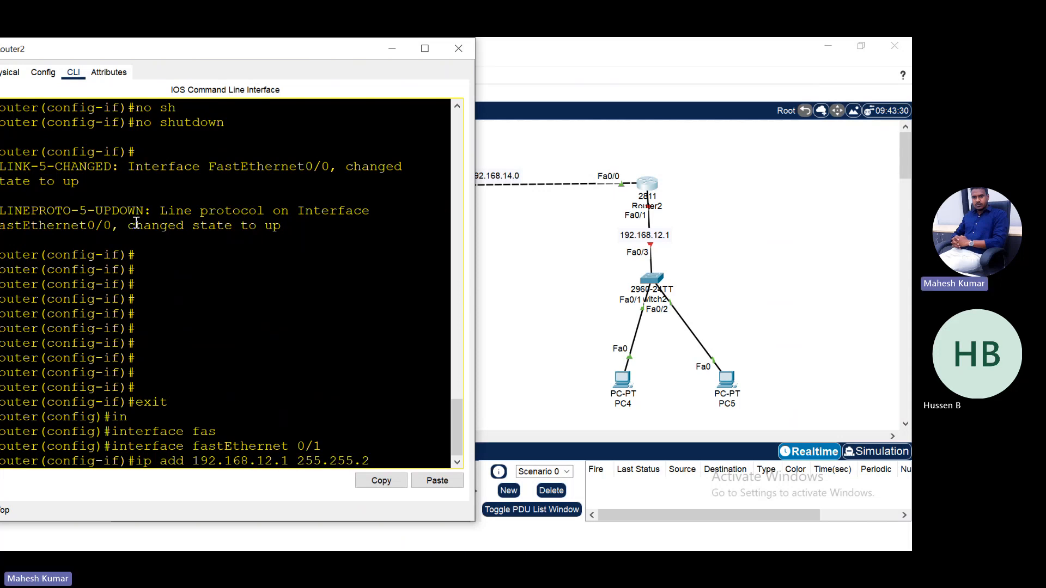
type("55.0")
key("Return")
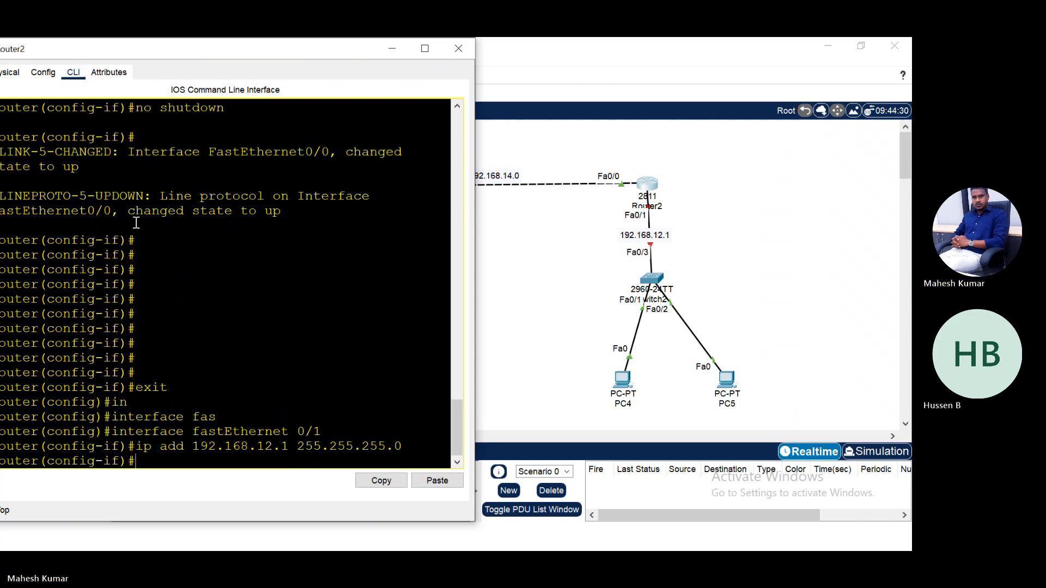
Enable Router2's fastEthernet 0/1 with no shutdown, then close the Router2 window.
type("no sh")
key("Tab")
key("Return")
key("Return")
key("Return")
key("Return")
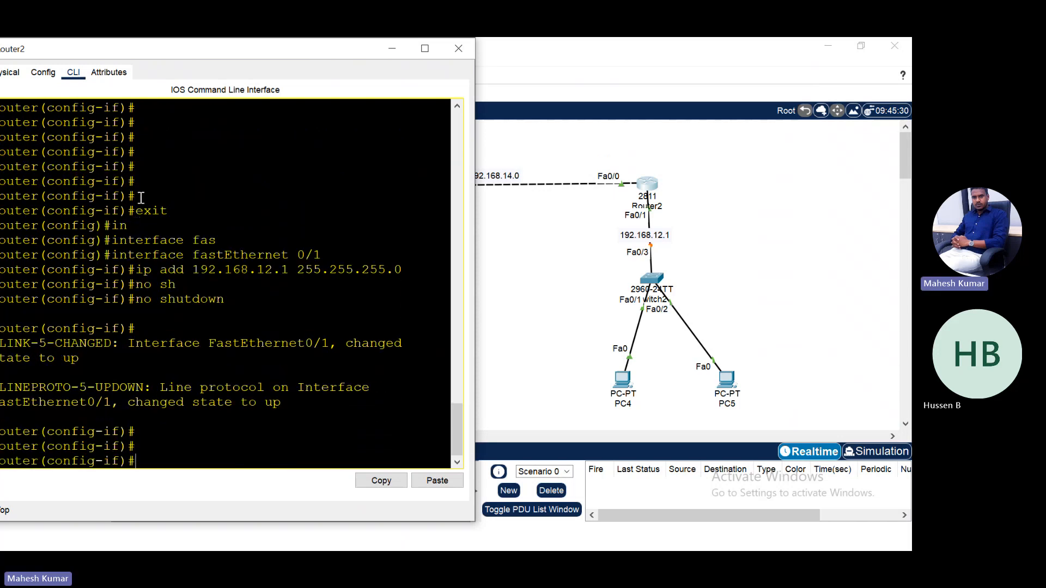
left_click_drag(228, 54, 570, 51)
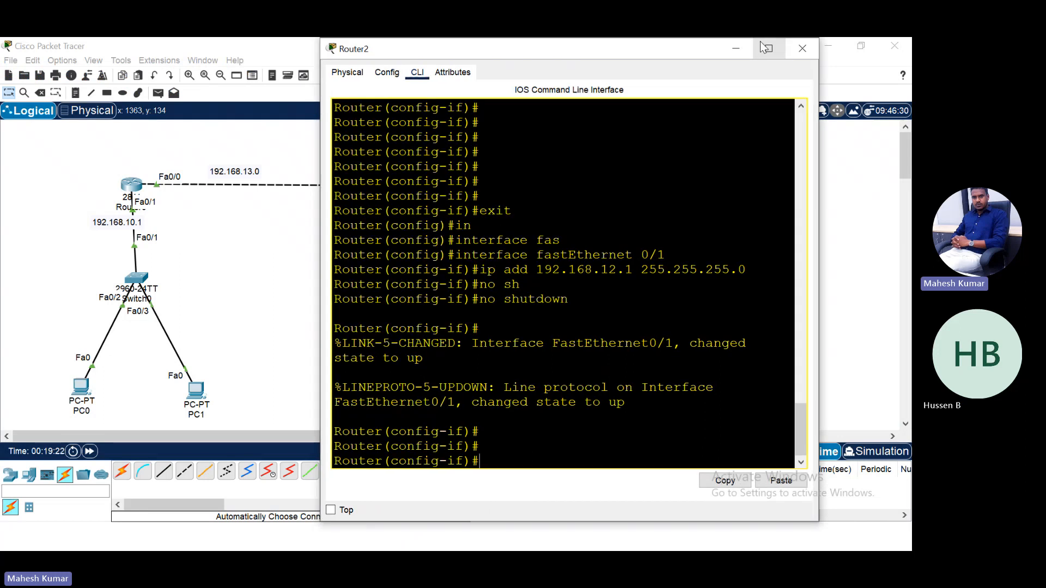
left_click(800, 45)
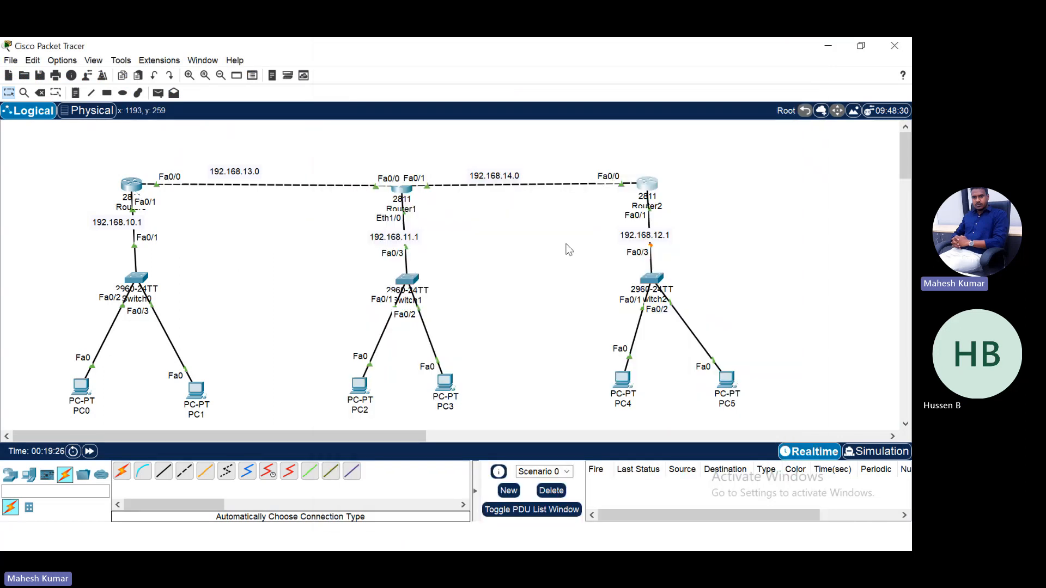
Give PC0 the static IPv4 address 192.168.10.2 with subnet mask 255.255.255.0 in its IP configuration.
left_click(77, 397)
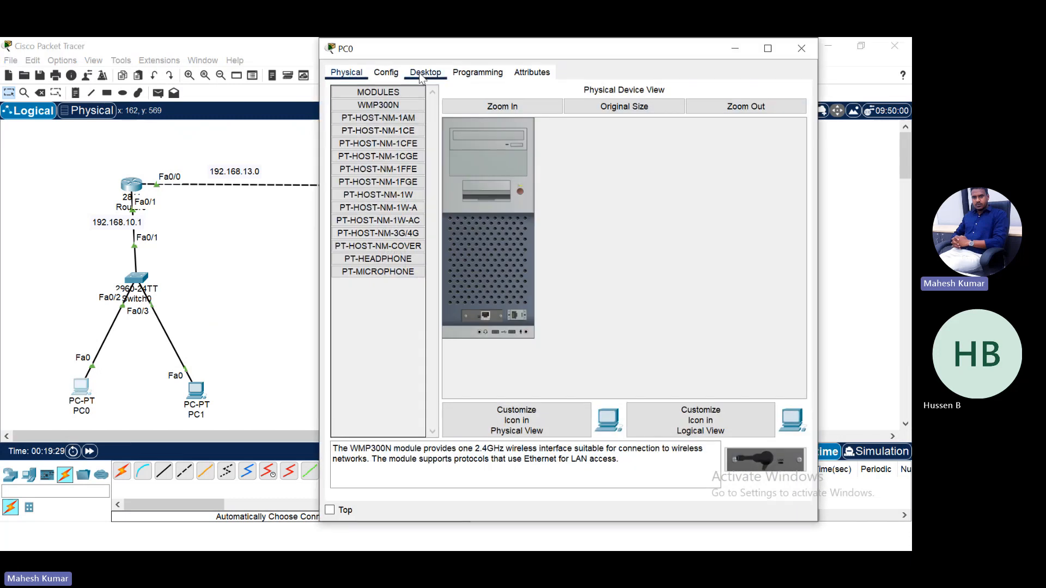
left_click(421, 75)
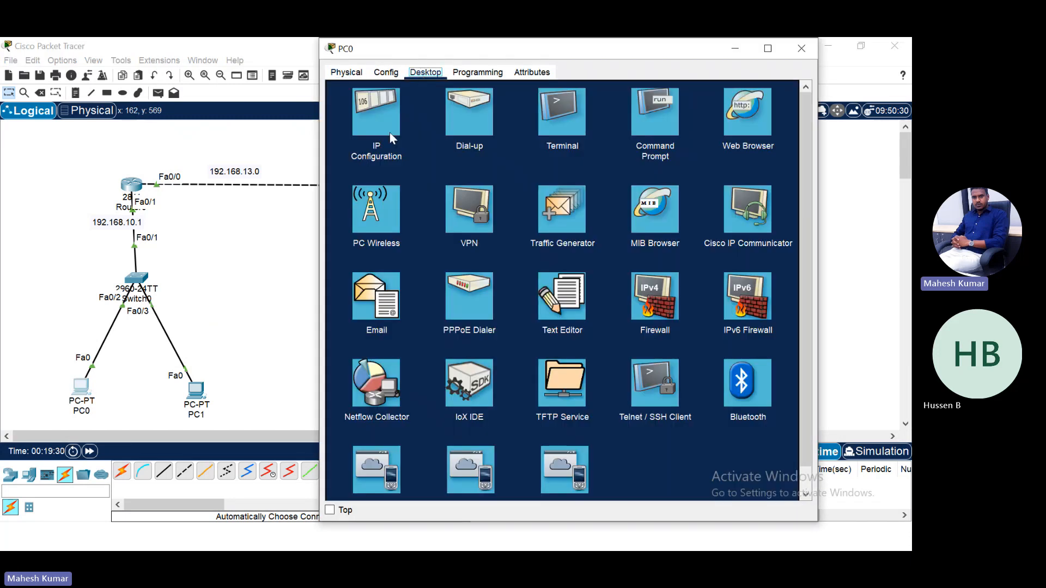
left_click(389, 132)
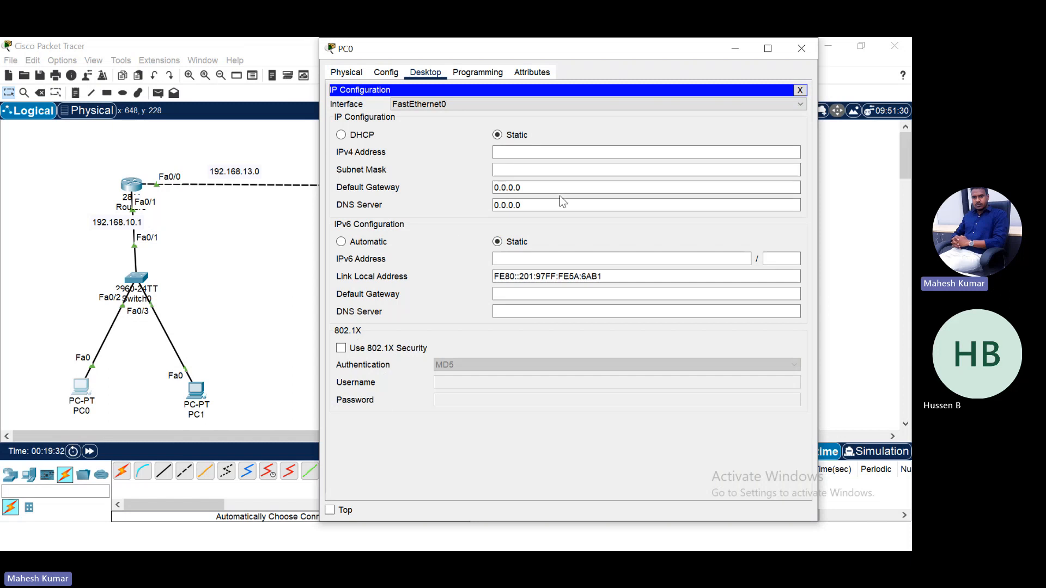
left_click(510, 154)
type("192.1")
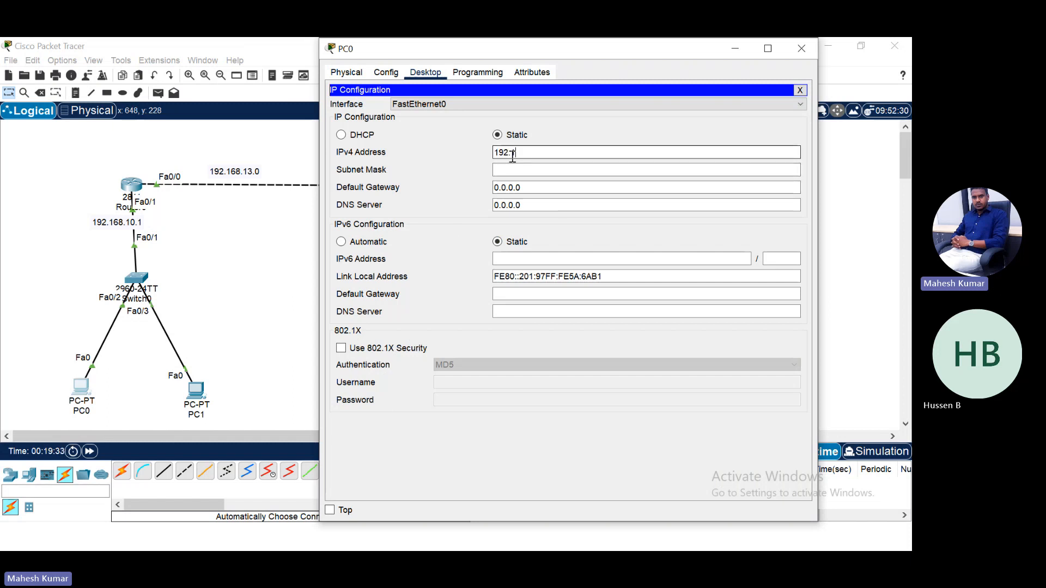
type("68.10.2")
key("Tab")
key("Tab")
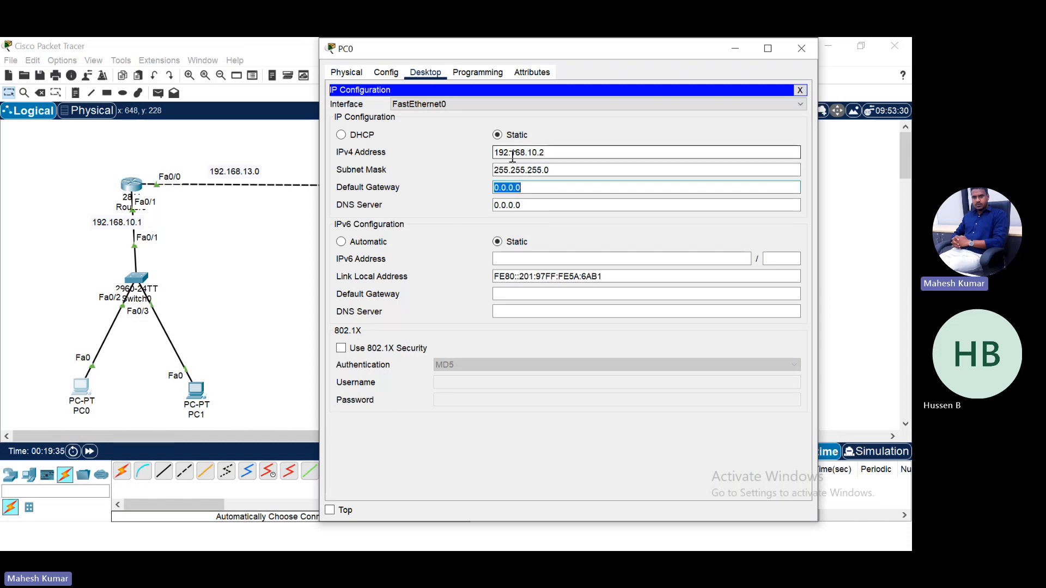
Set PC0's default gateway to 192.168.10.1 and close its window.
type("192.168.1")
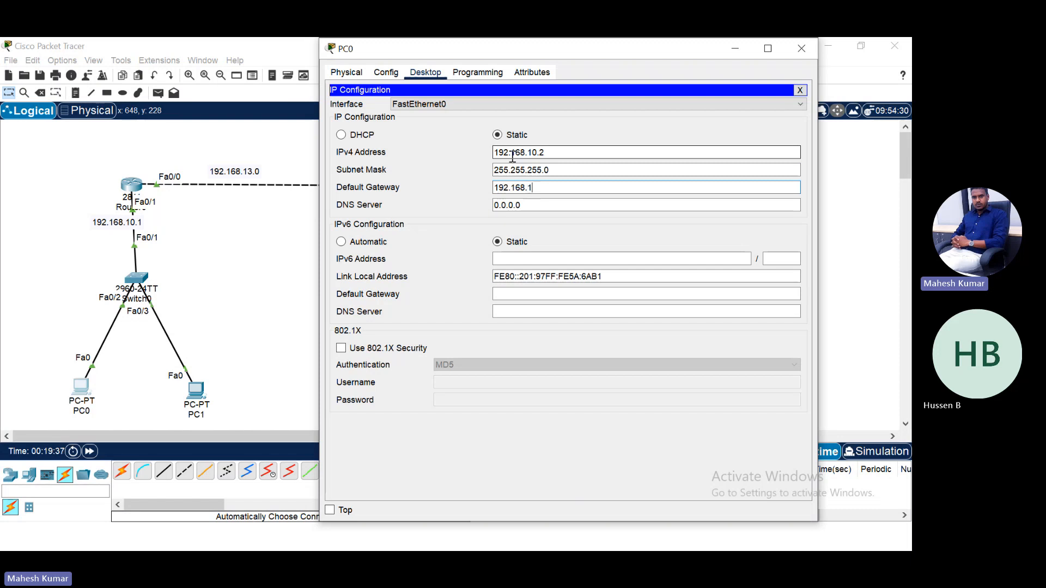
type("0.1")
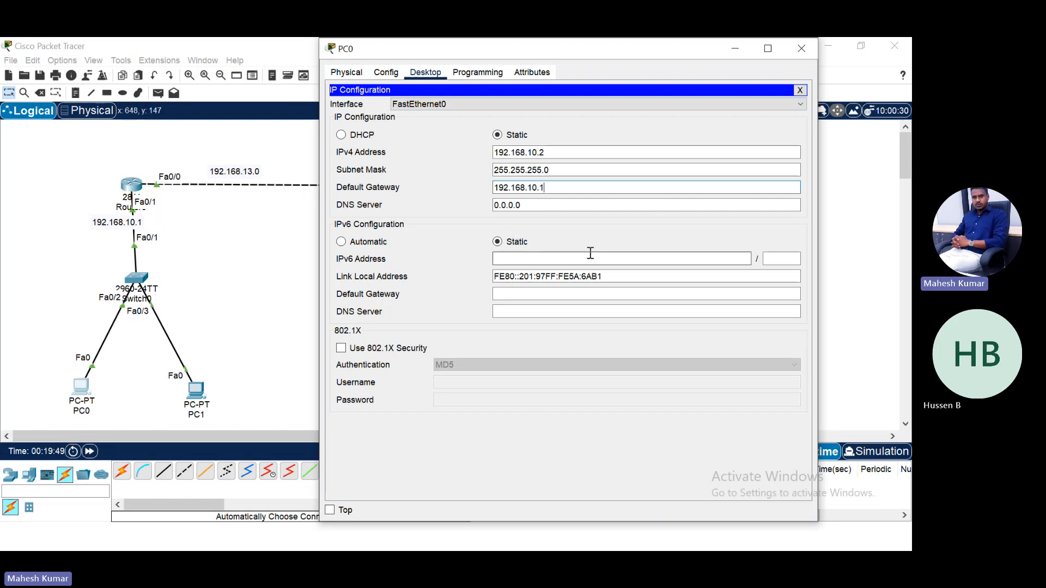
left_click(800, 90)
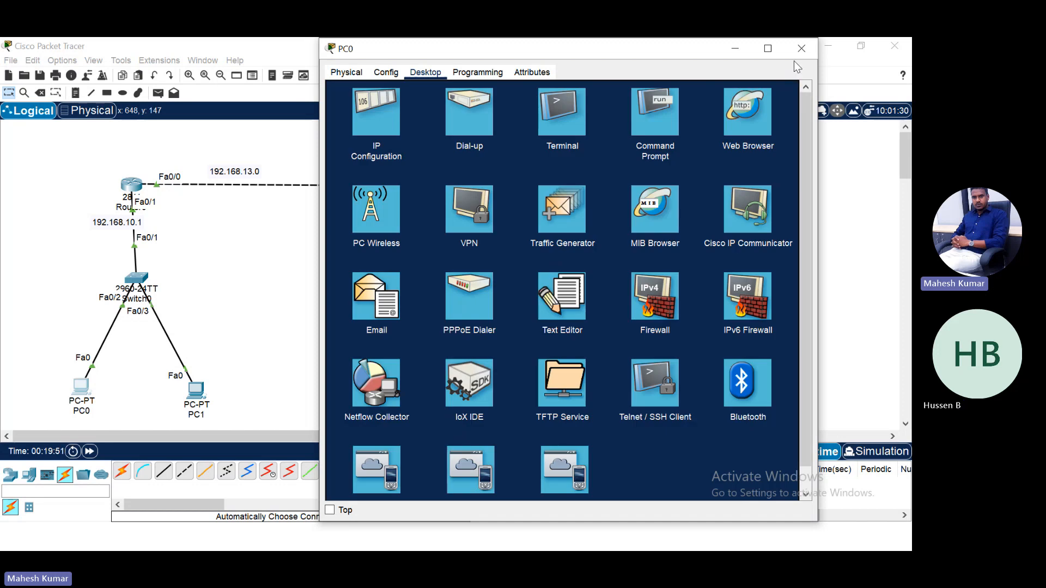
left_click(801, 48)
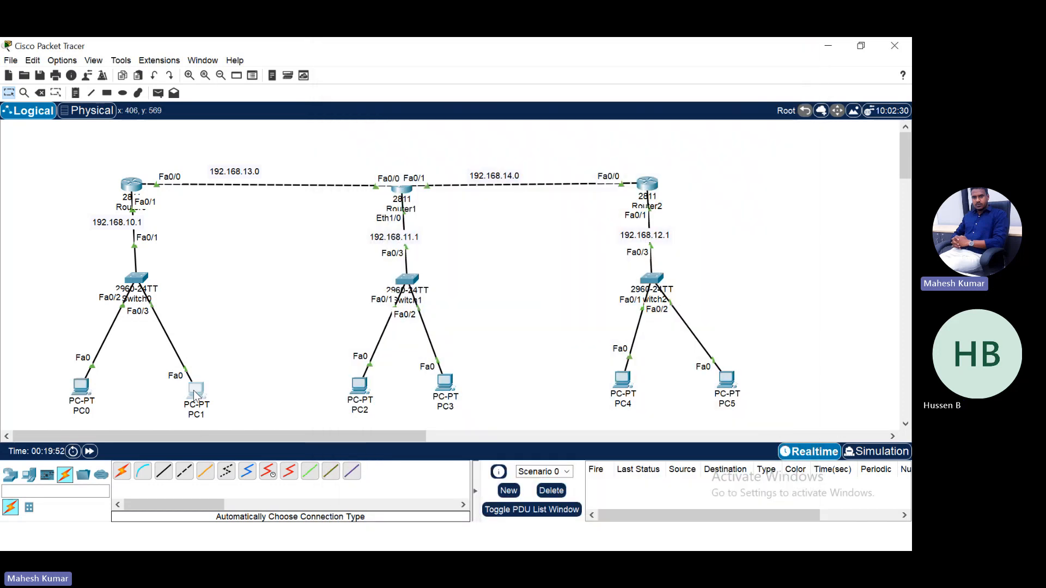
Give PC1 the static IPv4 address 192.168.10.3 with subnet mask 255.255.255.0 in its IP configuration.
left_click(195, 390)
left_click(425, 162)
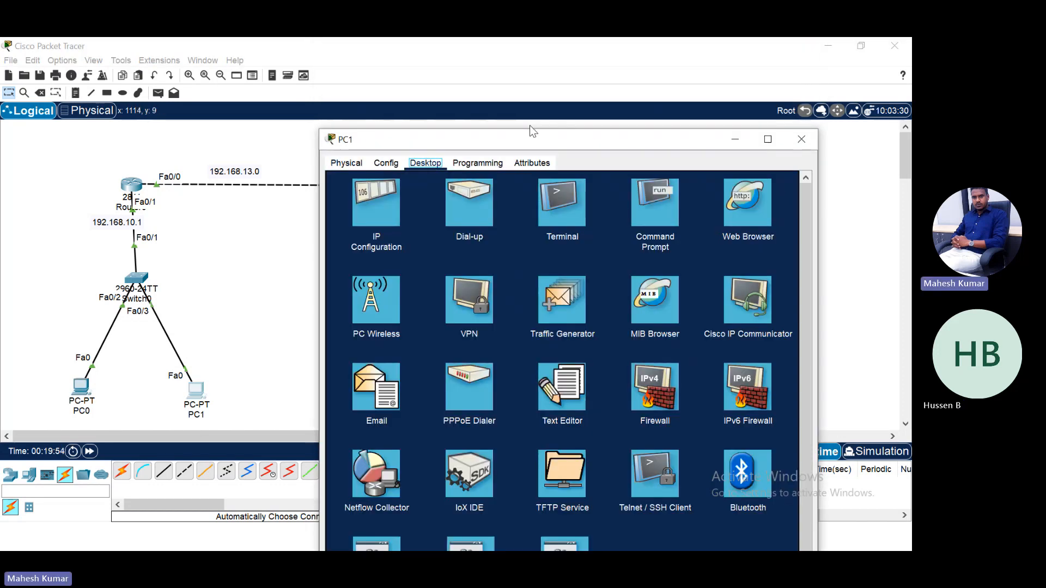
left_click_drag(527, 140, 605, 50)
left_click(460, 117)
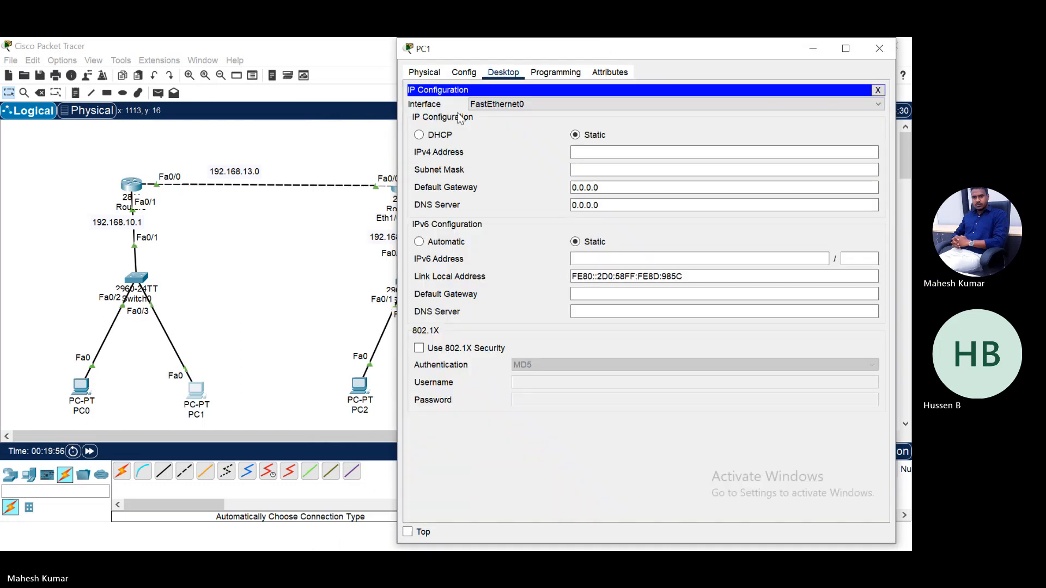
left_click(591, 149)
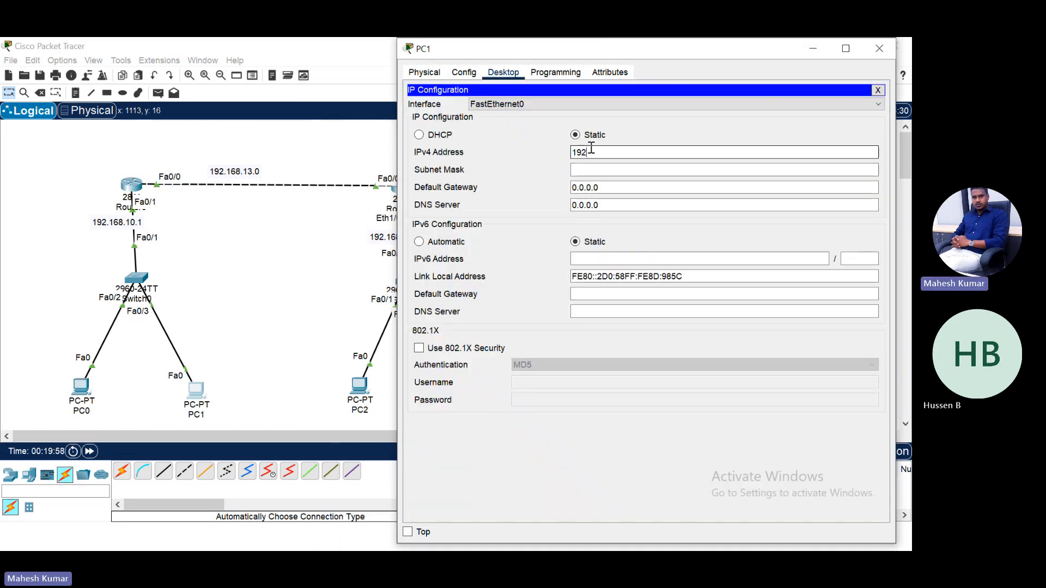
type("192.168.10.23")
key("Tab")
Set PC1's default gateway to 192.168.10.1 and close its window.
key("Tab")
type("1")
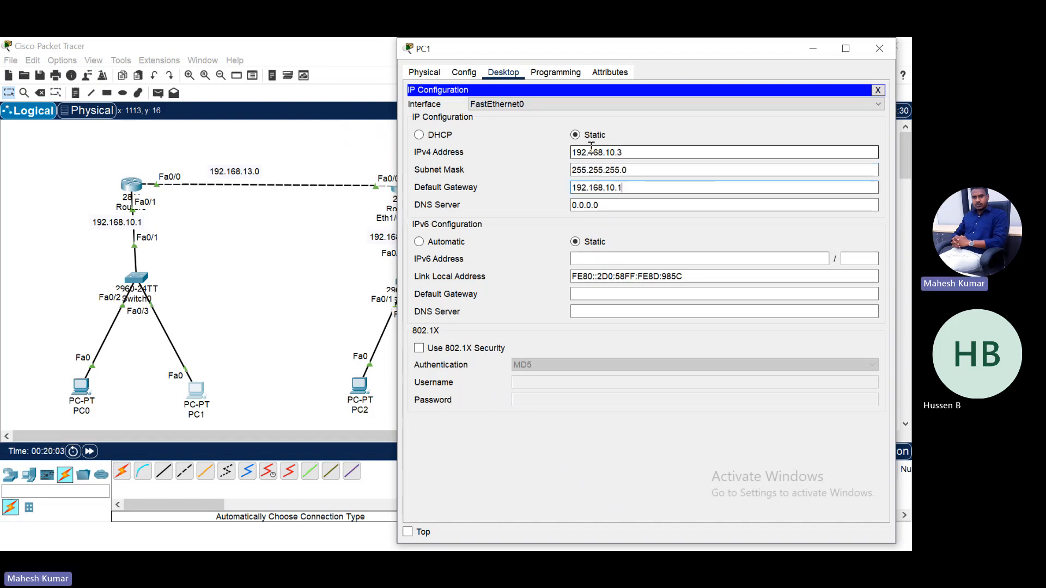
key("Tab")
left_click(879, 47)
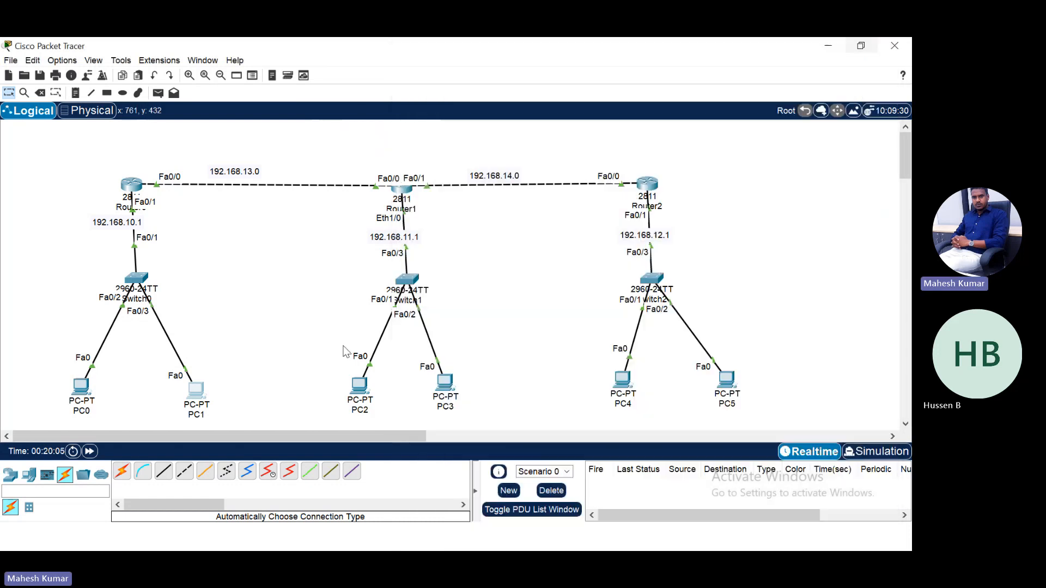
Open PC2's IP configuration, with its window narrowed and moved aside so Router1's network labels stay readable.
left_click(358, 385)
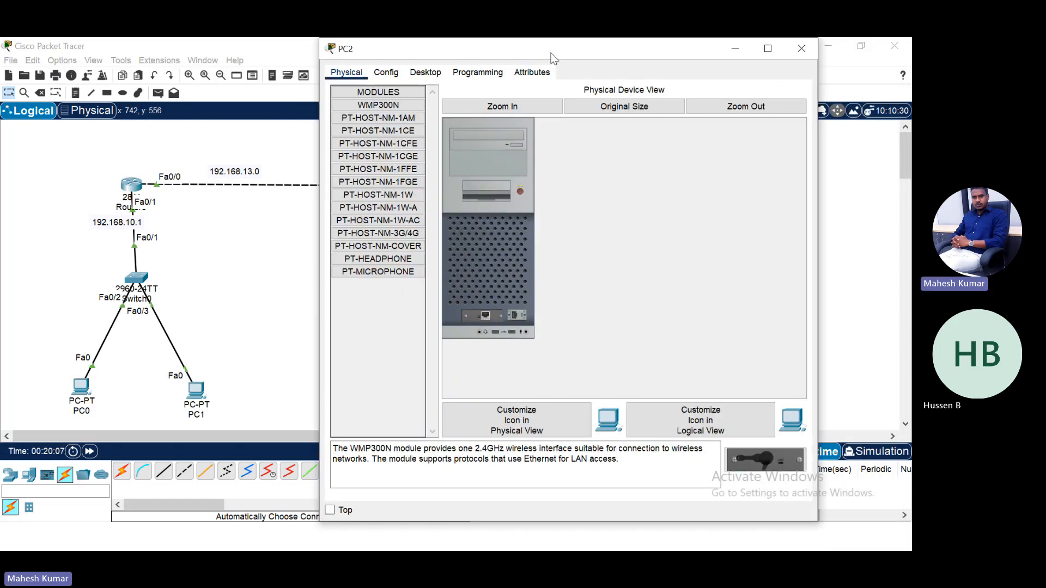
left_click_drag(551, 55, 844, 43)
left_click(861, 45)
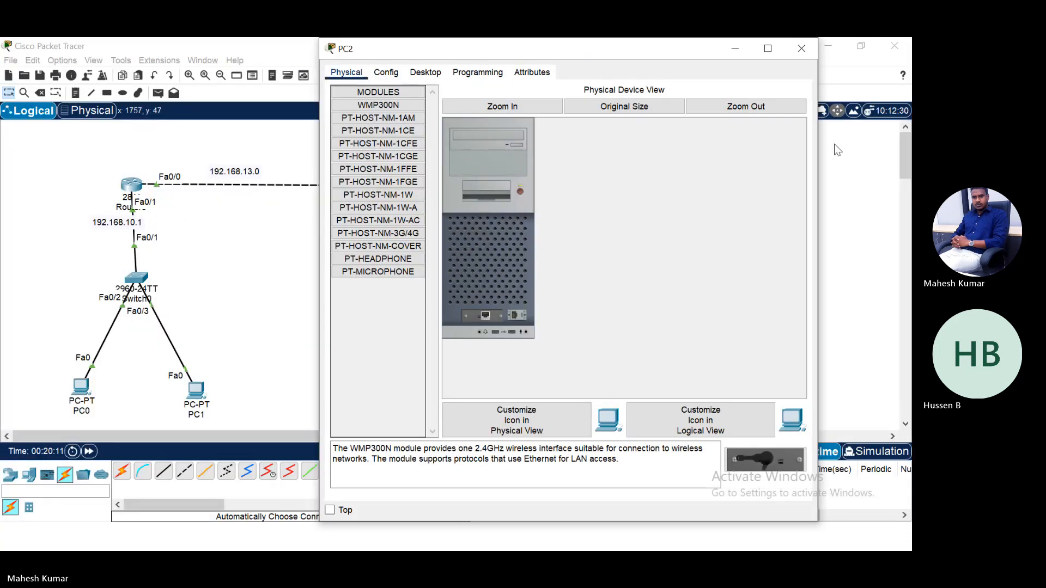
left_click_drag(785, 163, 728, 166)
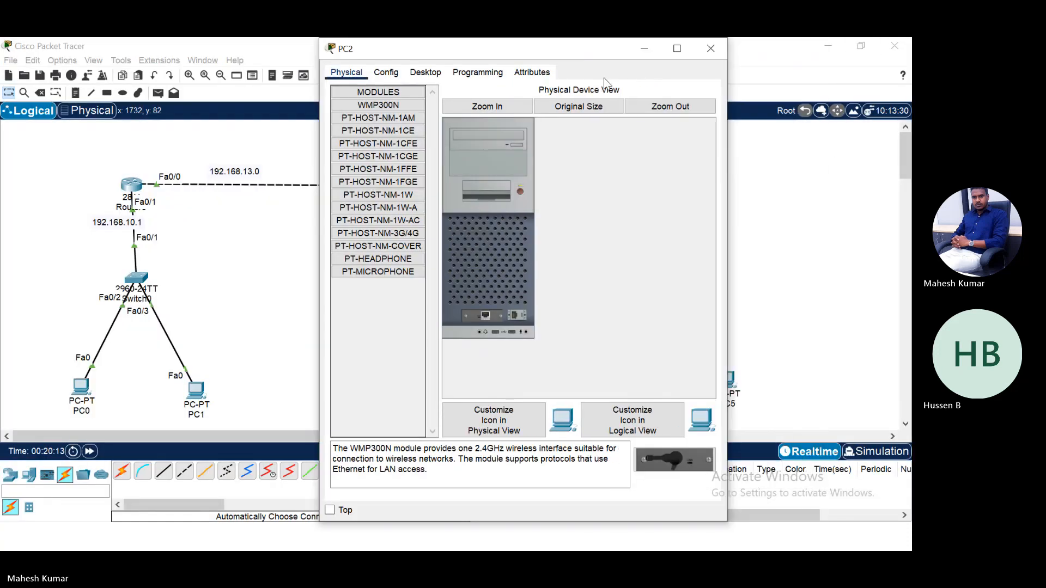
left_click_drag(571, 53, 735, 53)
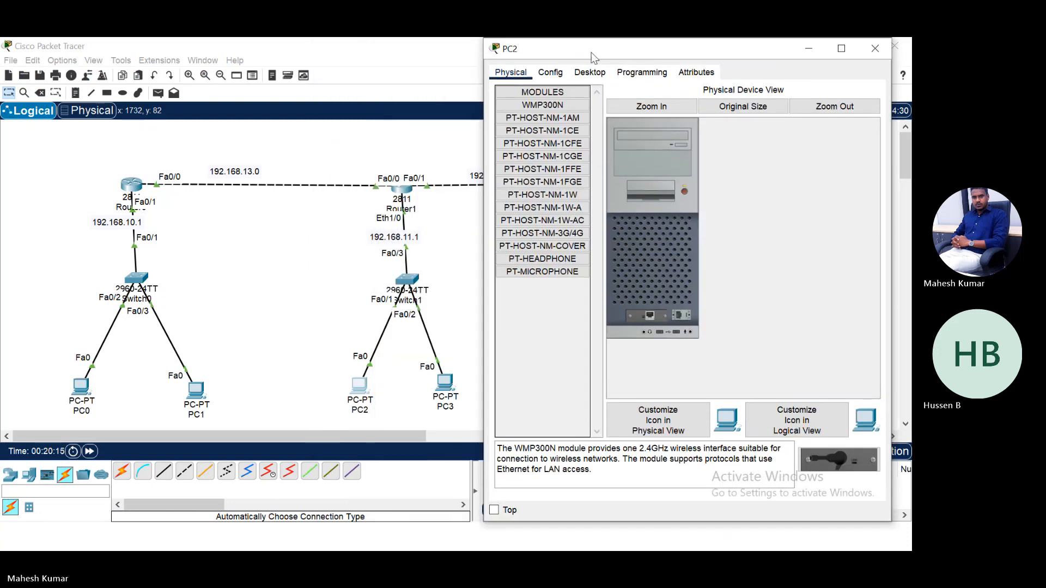
left_click(590, 72)
left_click(525, 130)
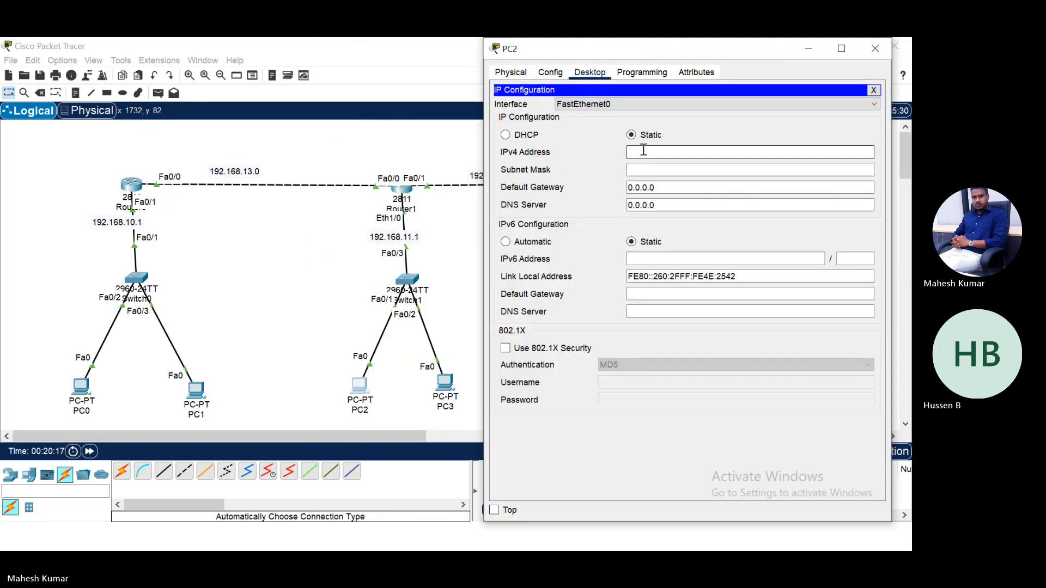
Give PC2 the static IPv4 address 192.168.11.2 with subnet mask 255.255.255.0.
left_click(643, 150)
type("192.168.11")
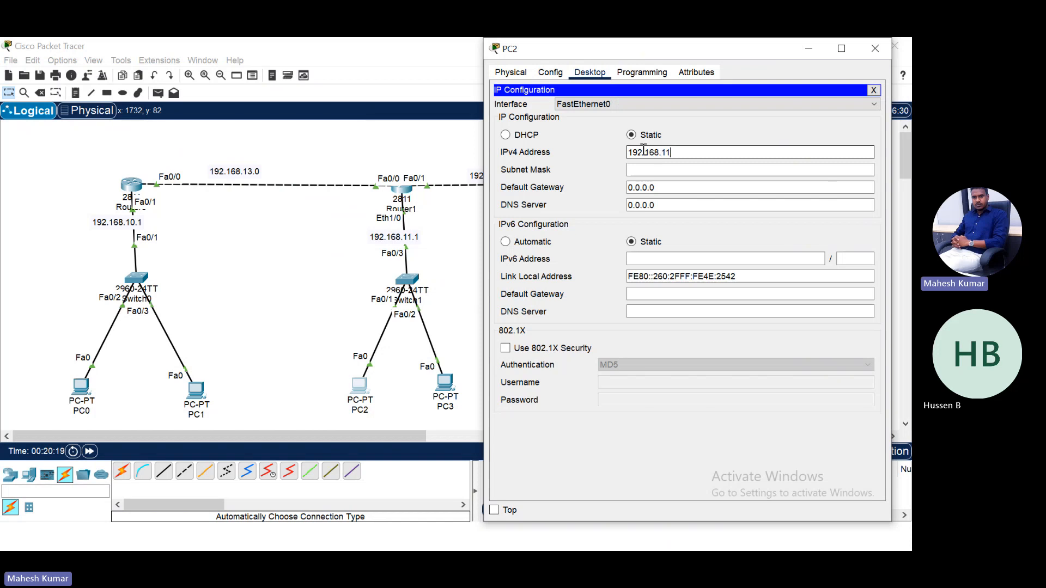
key("BackSpace")
key("BackSpace")
key("BackSpace")
key("BackSpace")
key("BackSpace")
key("BackSpace")
key("BackSpace")
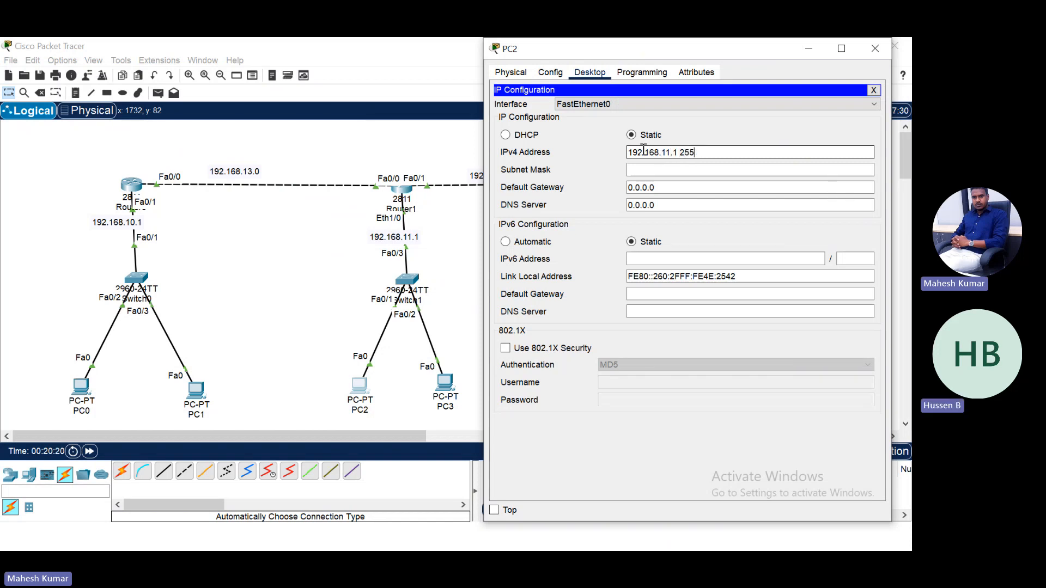
type("2")
key("Tab")
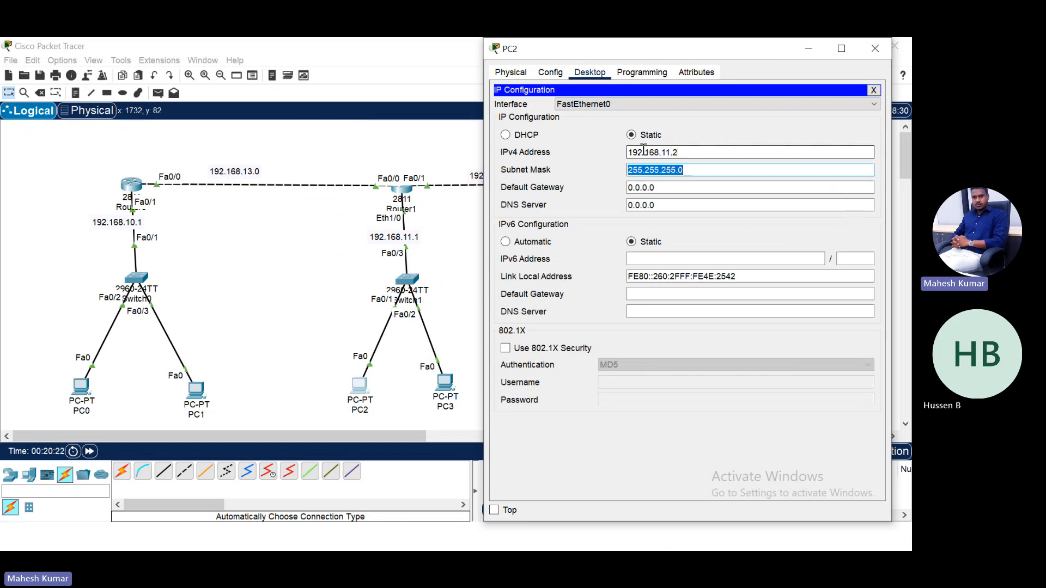
Set PC2's default gateway to 192.168.11.1 and close its window.
key("Tab")
type("192.168.1")
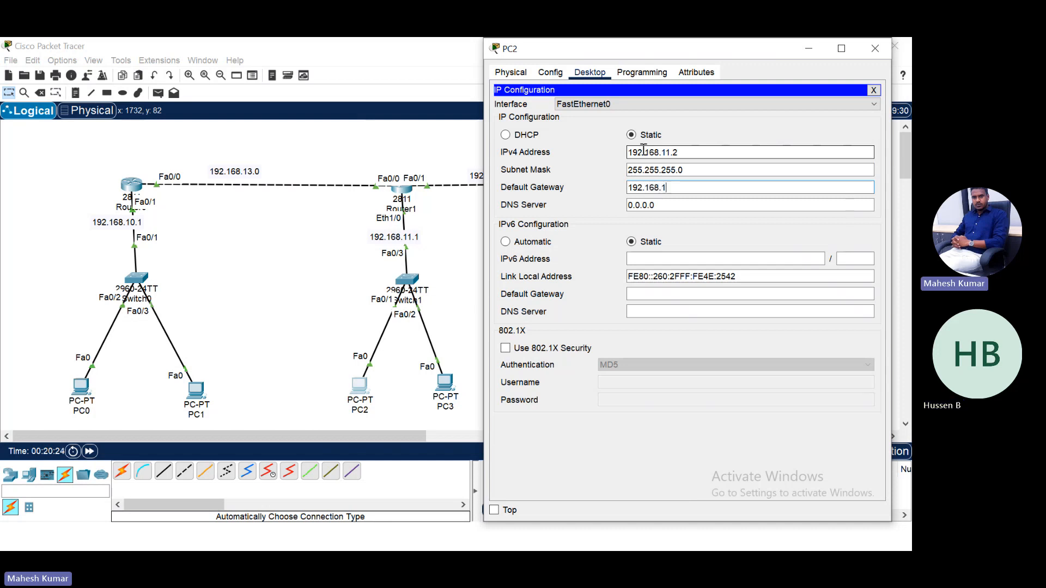
type("1.1")
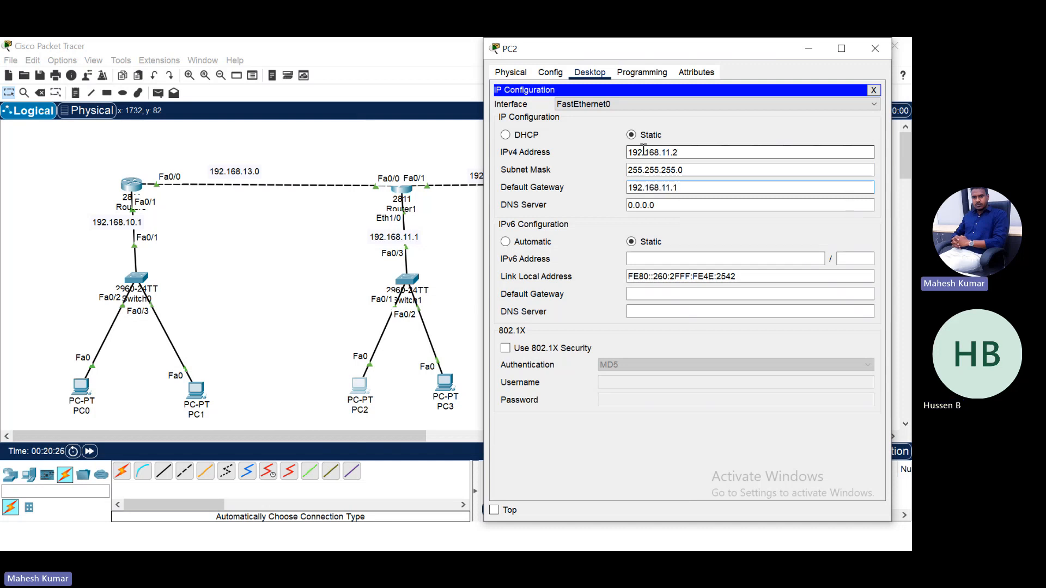
left_click(874, 48)
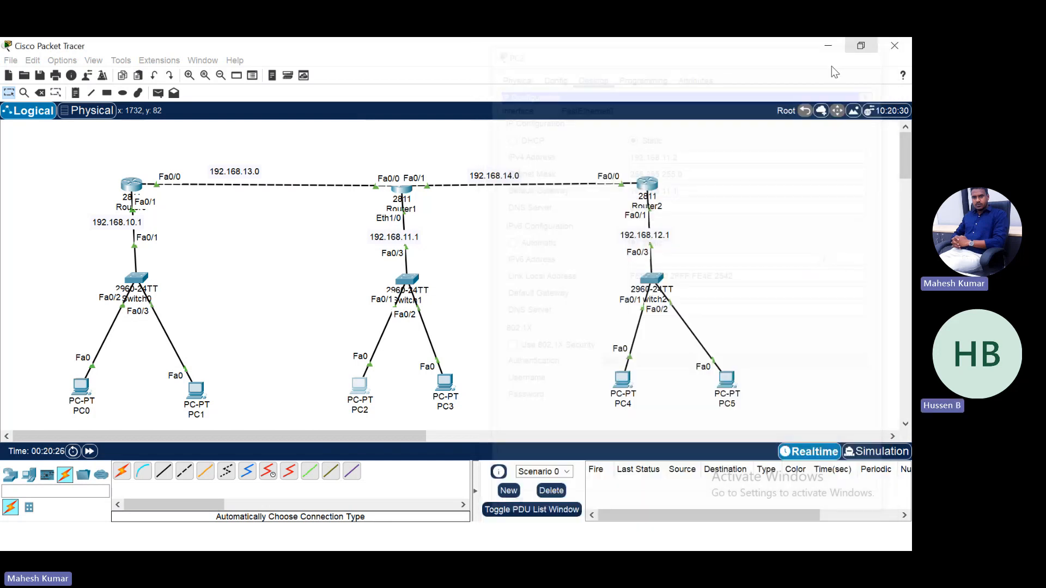
Give PC3 the static IPv4 address 192.168.11.3 with subnet mask 255.255.255.0.
left_click(446, 384)
left_click(426, 72)
left_click(384, 111)
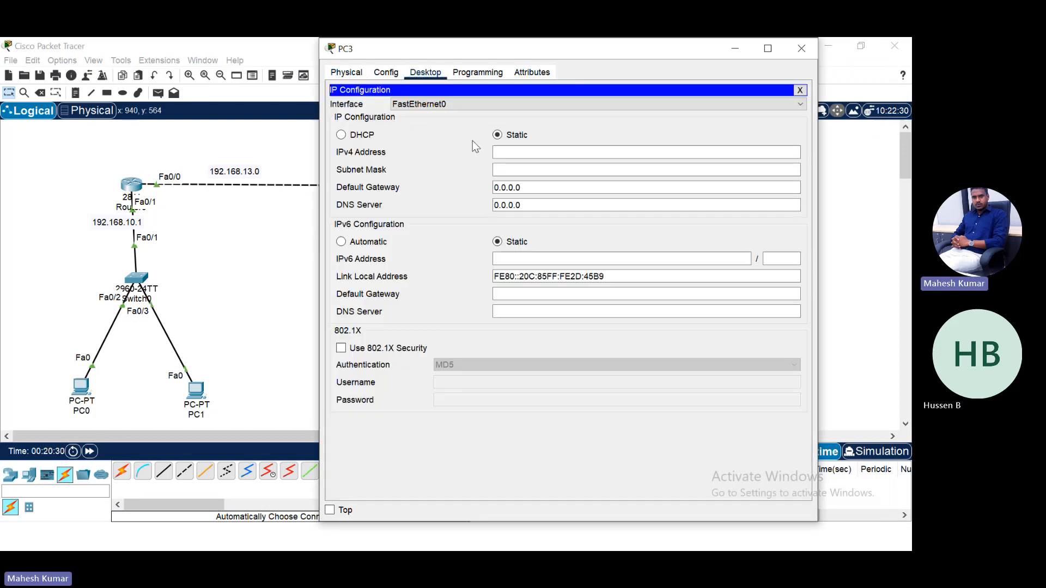
left_click(503, 152)
type("192.168.")
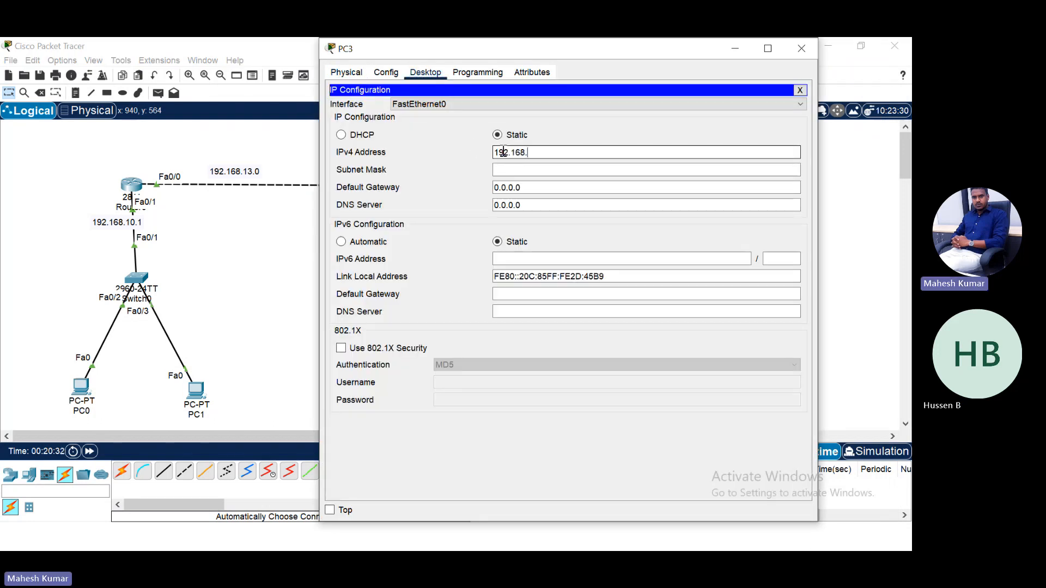
type("11.3")
key("Tab")
Set PC3's default gateway to 192.168.11.1 and close its window.
key("Tab")
type("192")
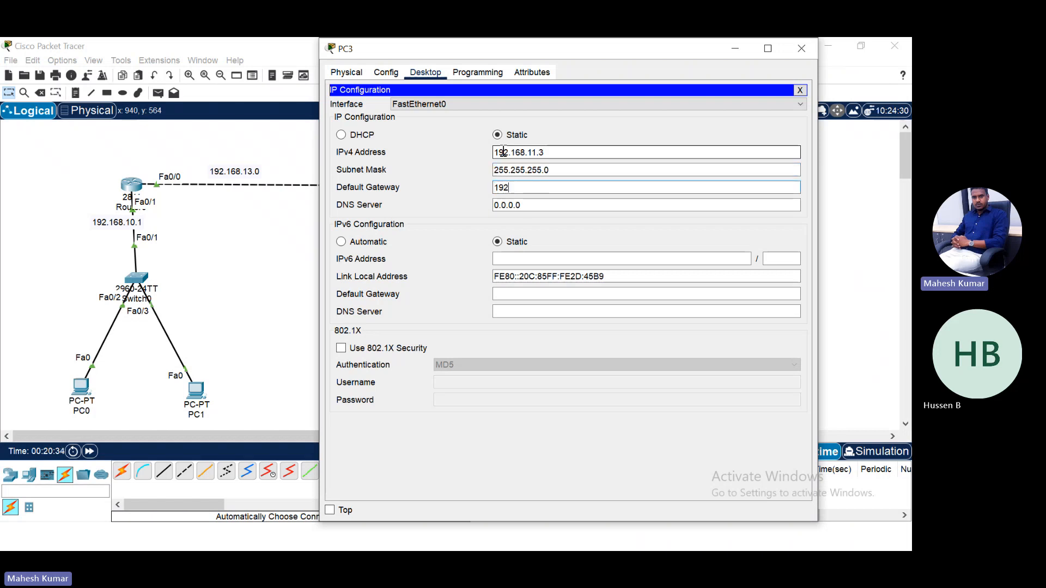
type(".168.11.1")
left_click(801, 48)
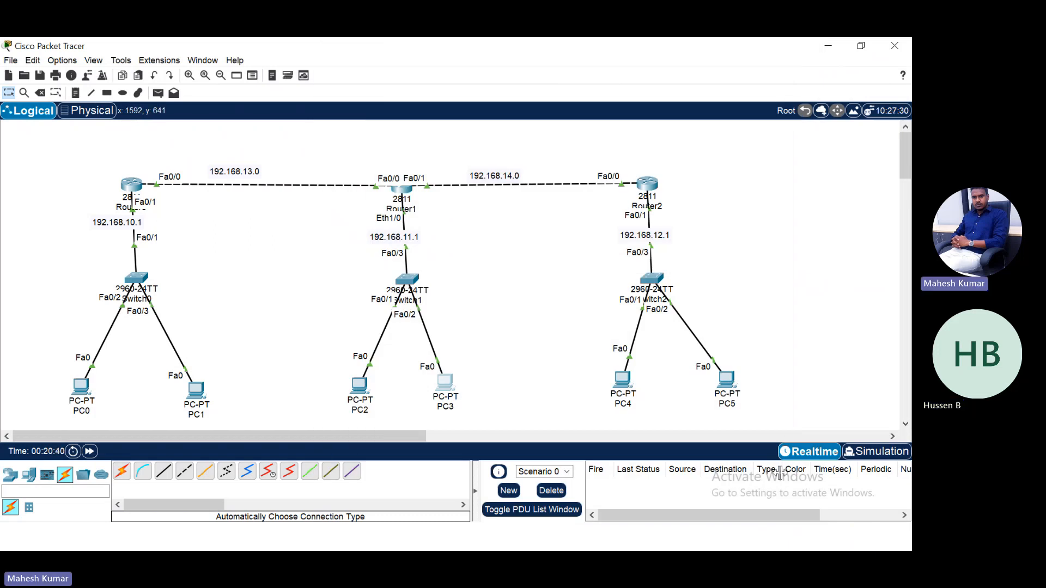
Open PC4's IP configuration, with its window restored and moved aside so Router2's network labels stay readable.
left_click(623, 382)
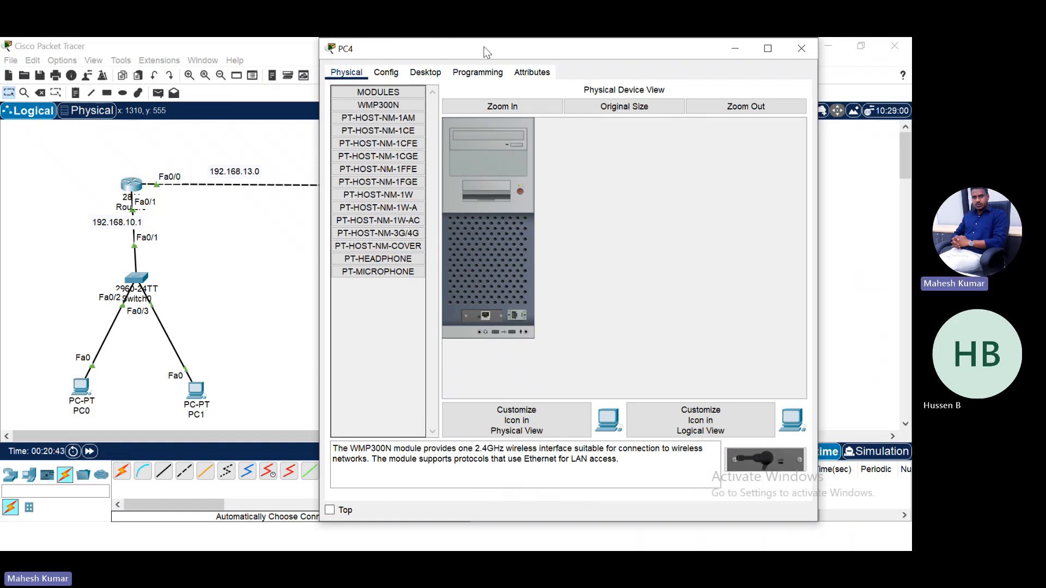
left_click_drag(484, 47, 229, 36)
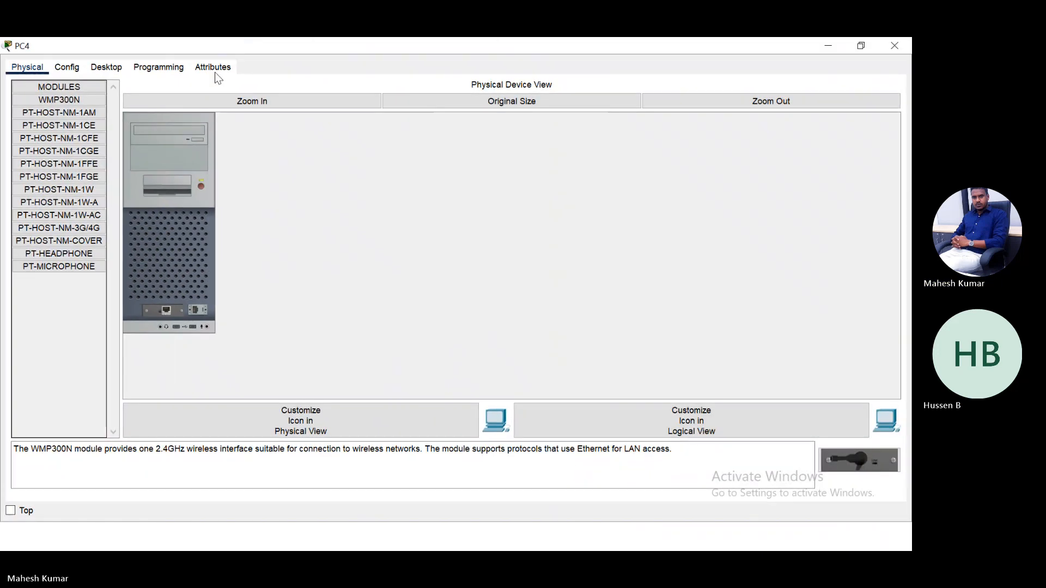
left_click(861, 46)
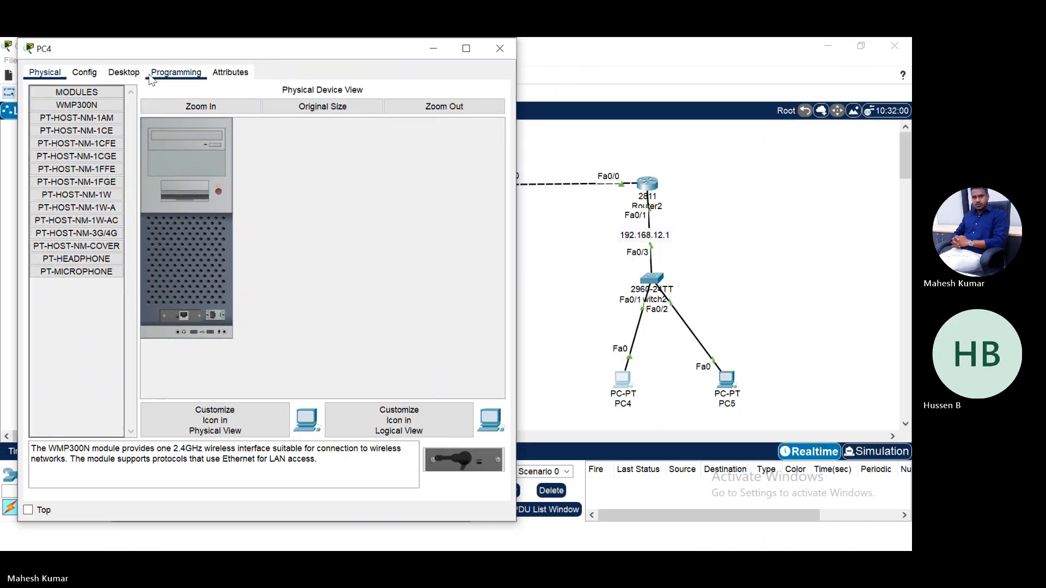
left_click(125, 73)
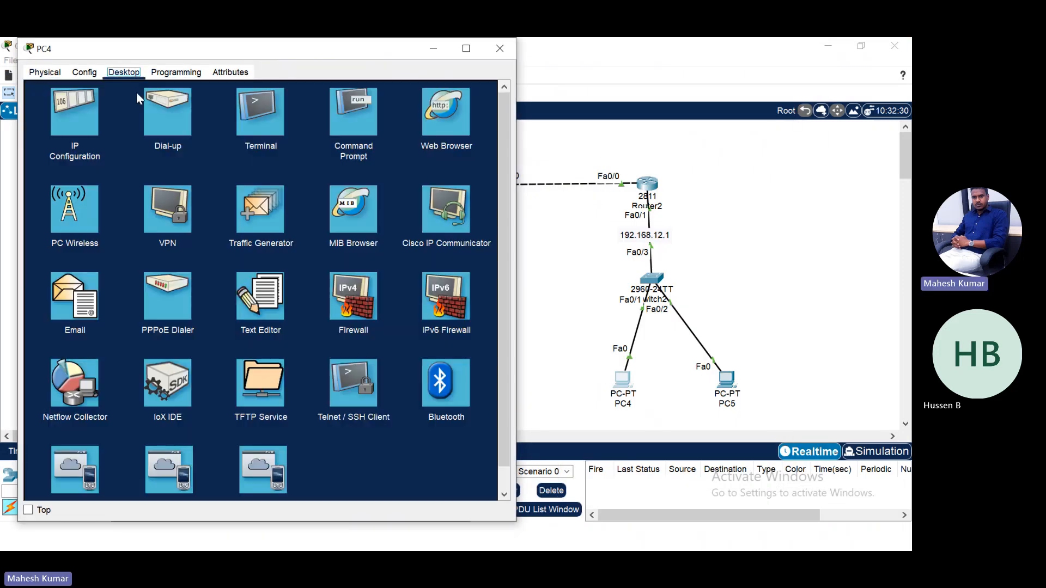
left_click(83, 123)
Give PC4 the static IPv4 address 192.168.12.2 with subnet mask 255.255.255.0.
left_click(210, 152)
type("18")
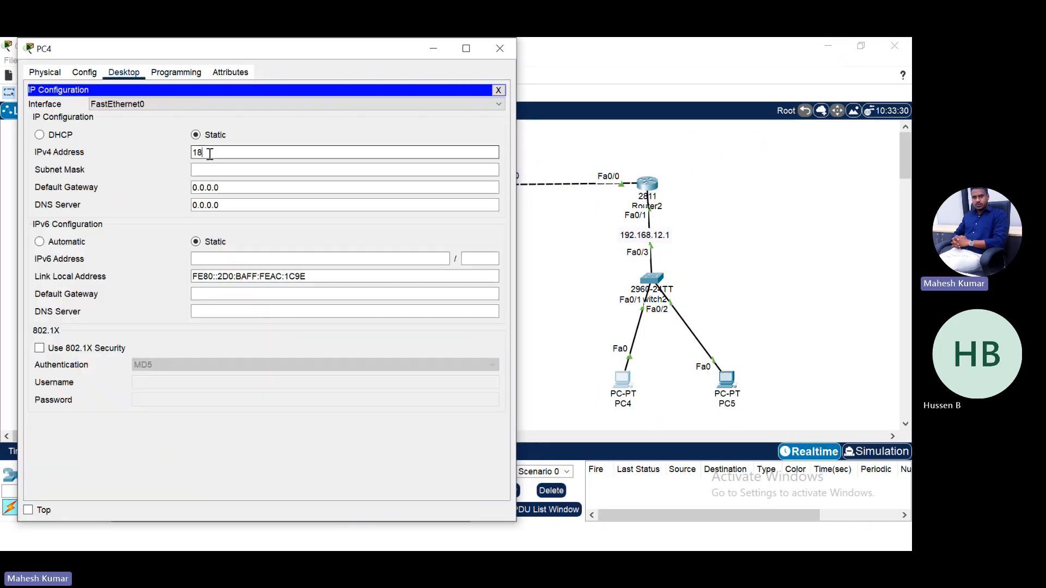
key("BackSpace")
type("92.168.1")
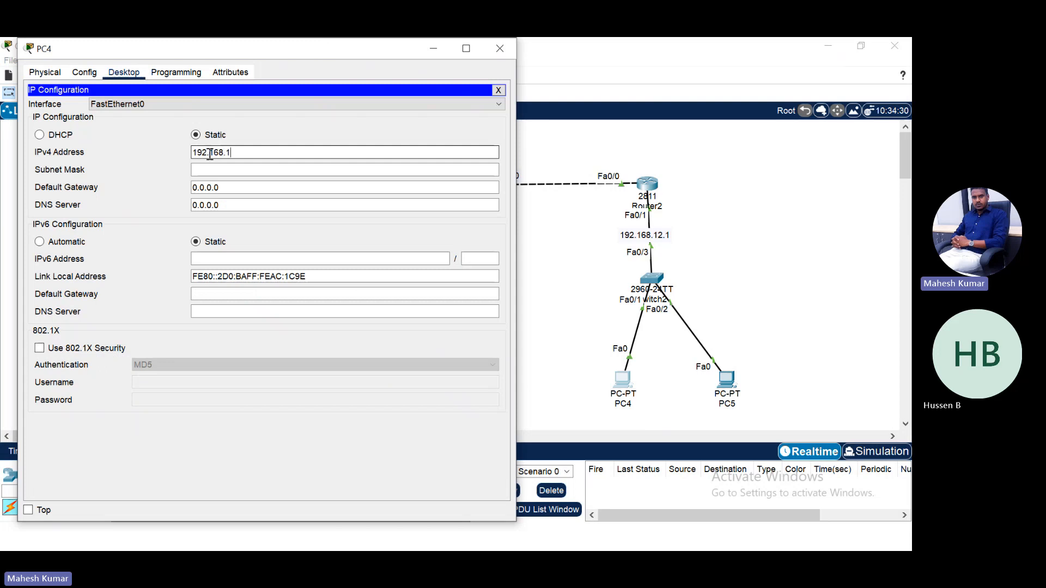
type("2.2")
key("Tab")
Set PC4's default gateway to 192.168.12.1 and close its window.
key("Tab")
type("192")
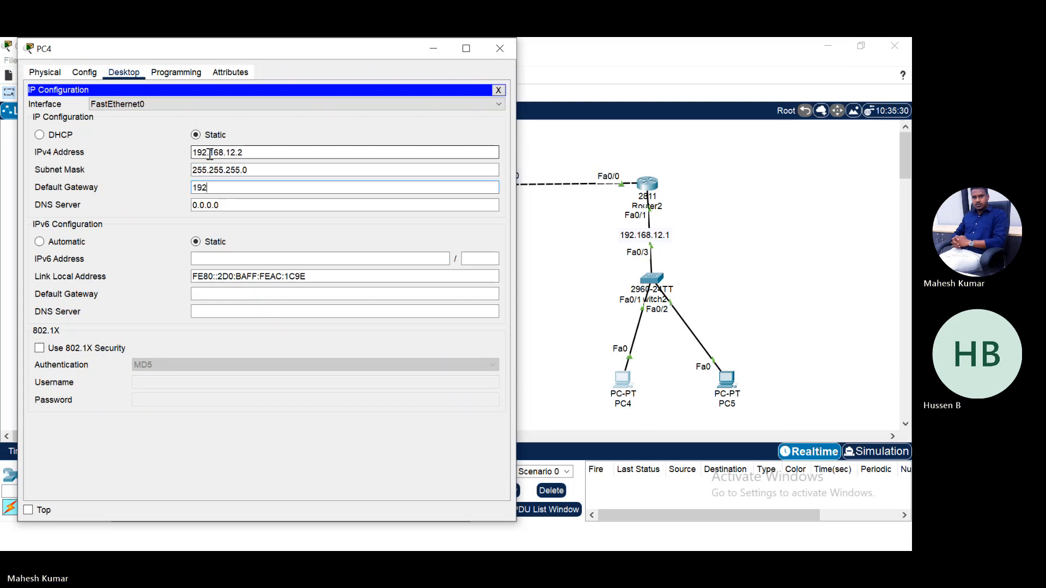
type(".16812.1")
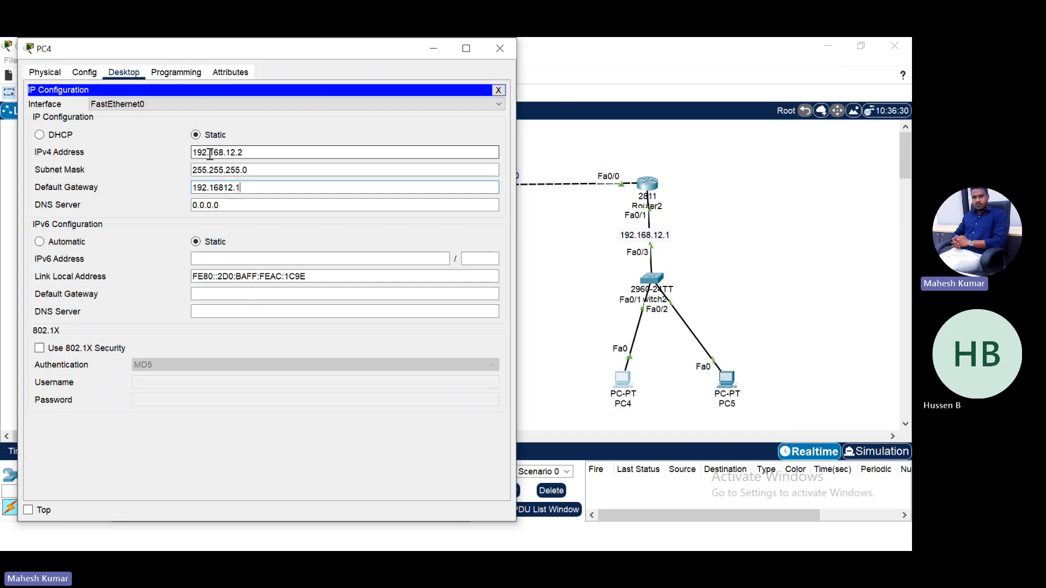
key("BackSpace")
key("BackSpace")
key("BackSpace")
key("BackSpace")
type(".1")
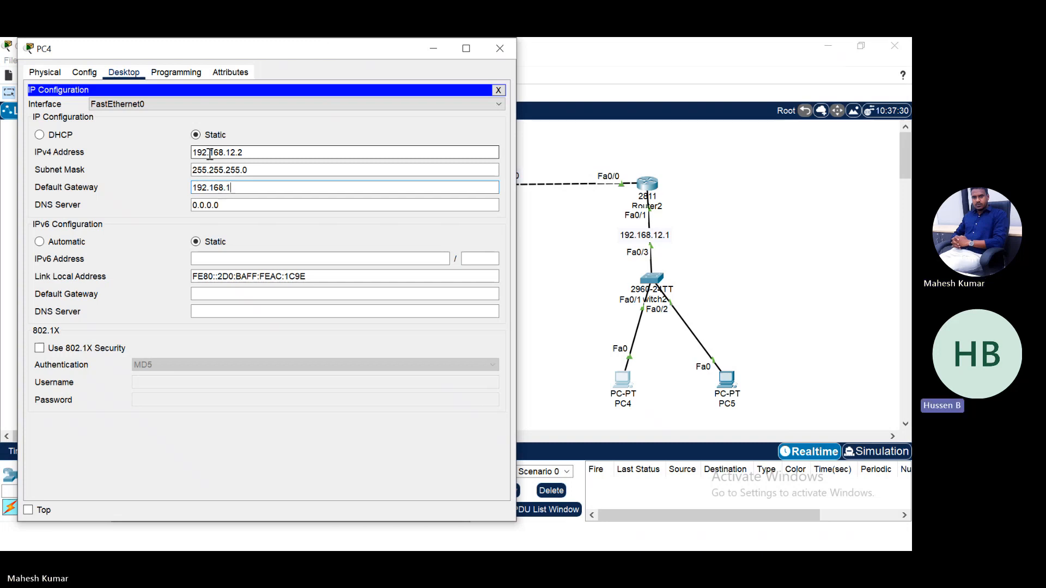
type("2.1")
key("Tab")
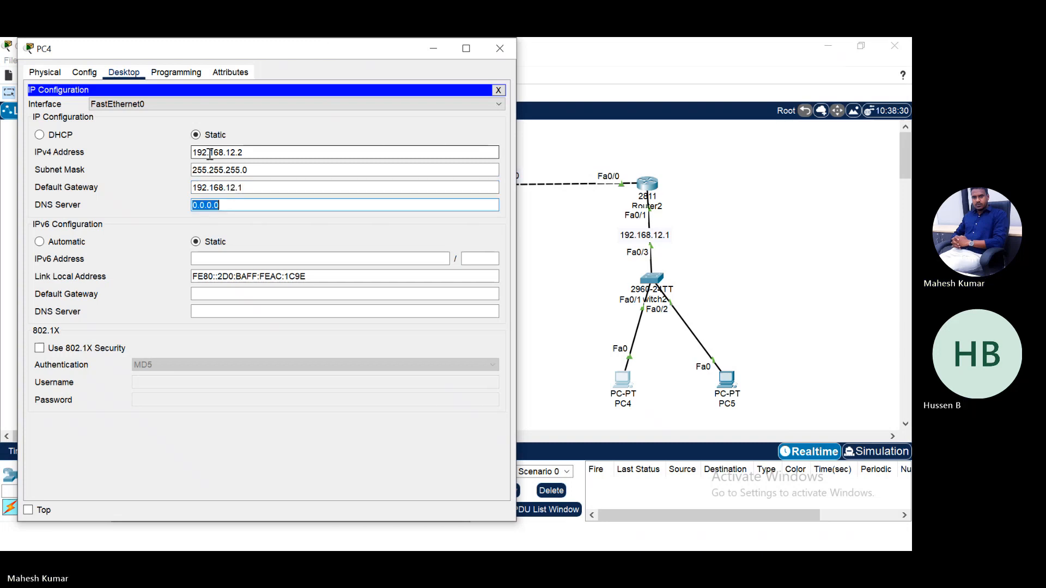
left_click(500, 49)
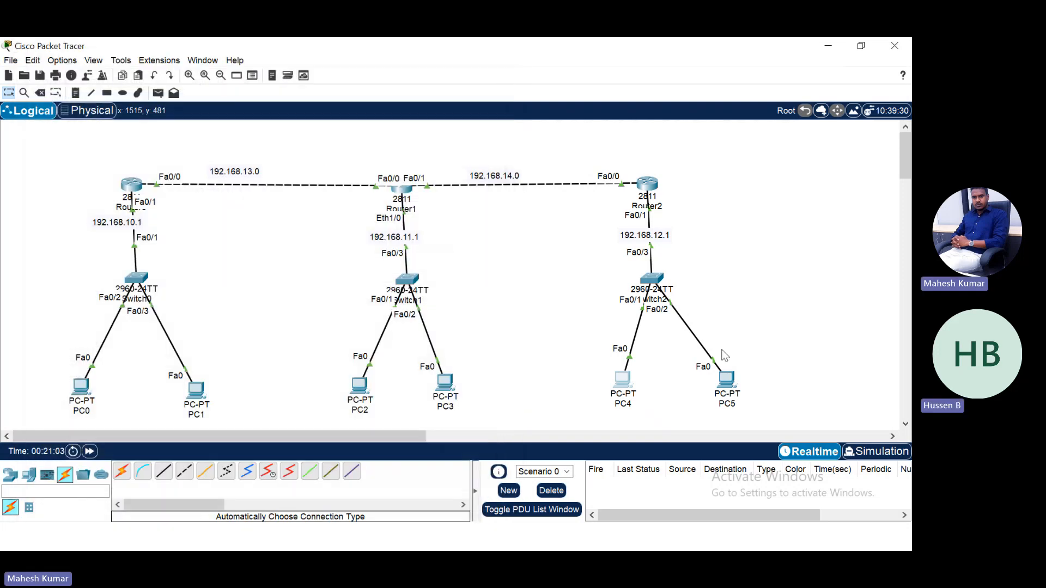
Give PC5 the static IPv4 address 192.168.12.3 with subnet mask 255.255.255.0.
left_click(726, 379)
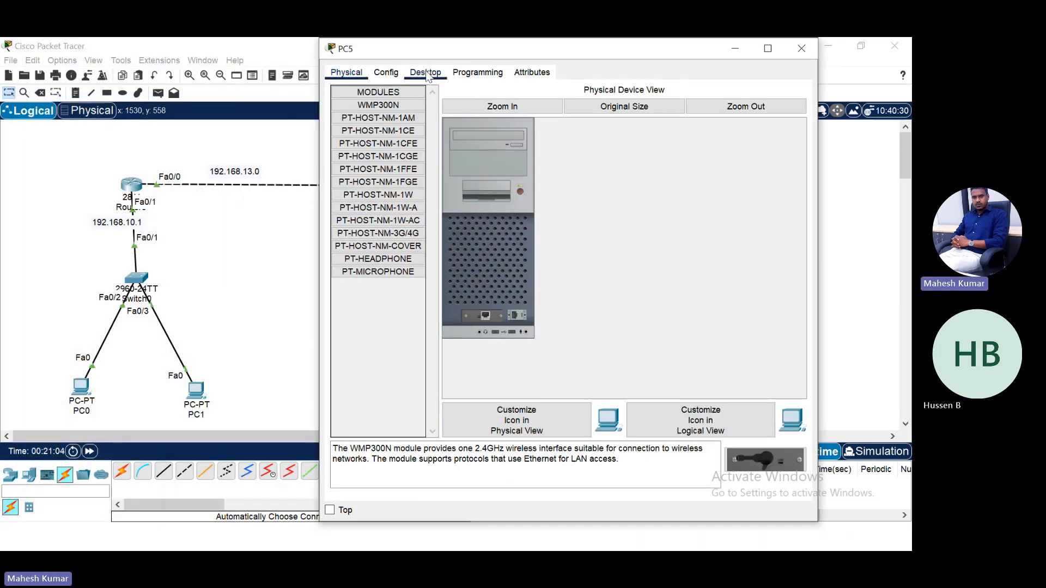
left_click(426, 73)
left_click(397, 112)
left_click(524, 155)
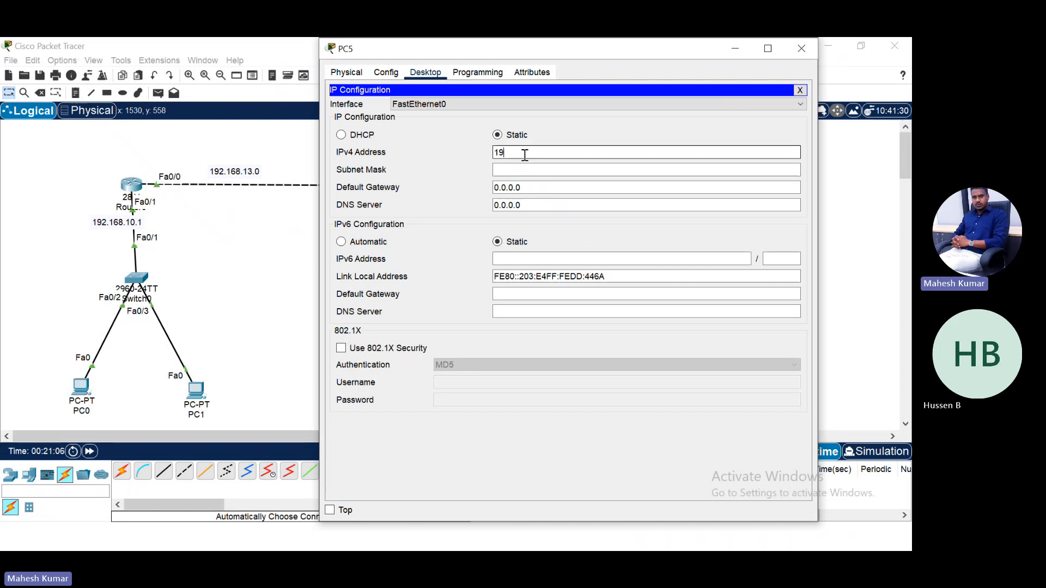
type("192.168.")
left_click_drag(507, 51, 221, 40)
type("12.")
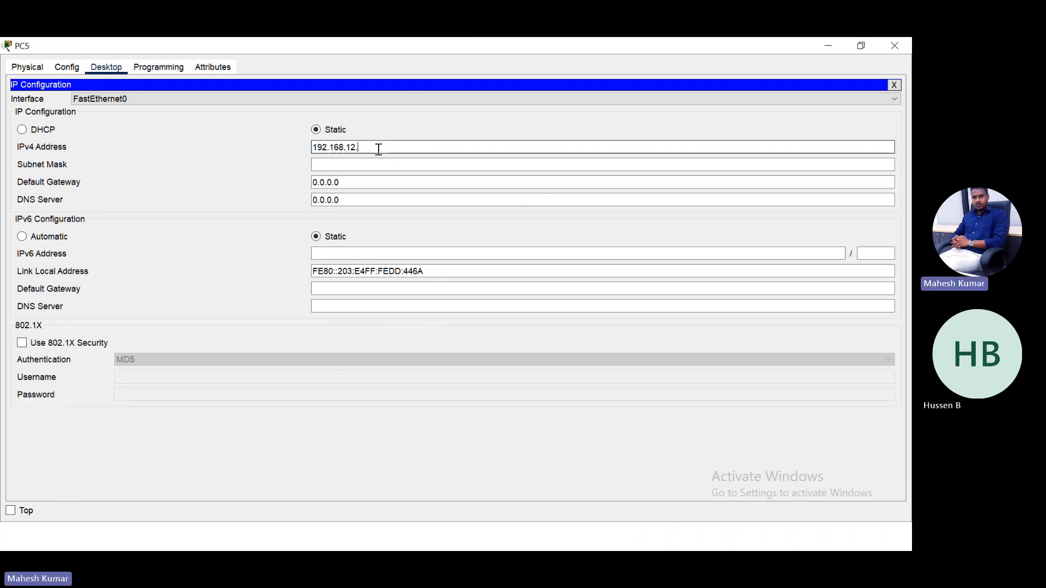
key("Tab")
Set PC5's default gateway to 192.168.12.1 and close its window.
key("Tab")
type("192.168")
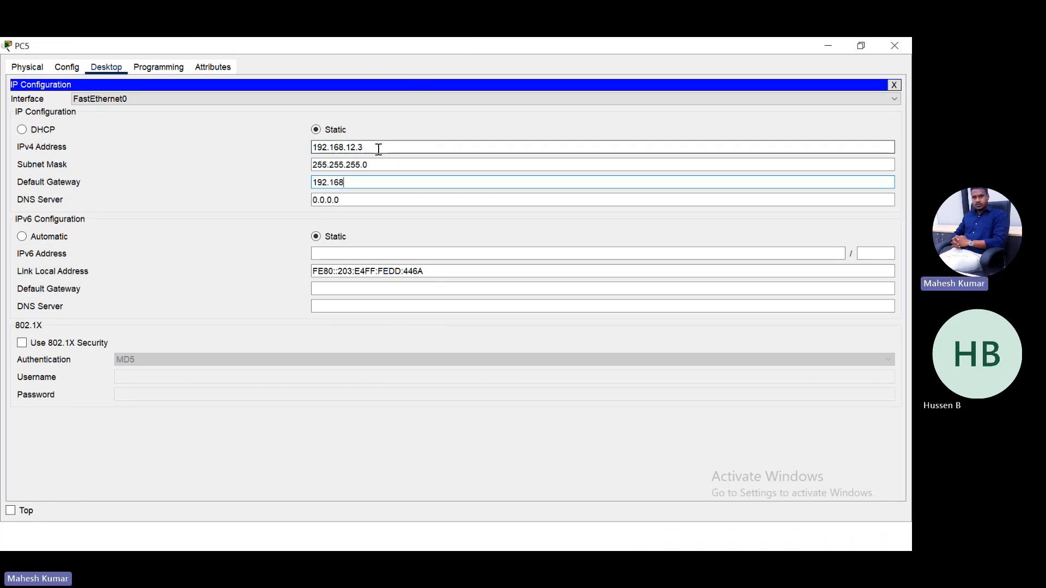
type(".12.1")
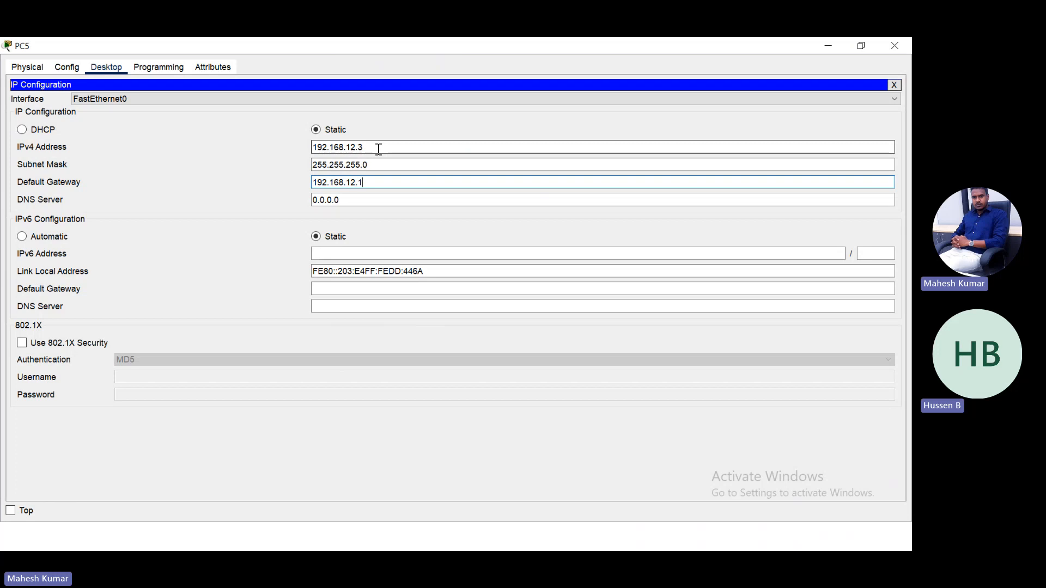
left_click(887, 45)
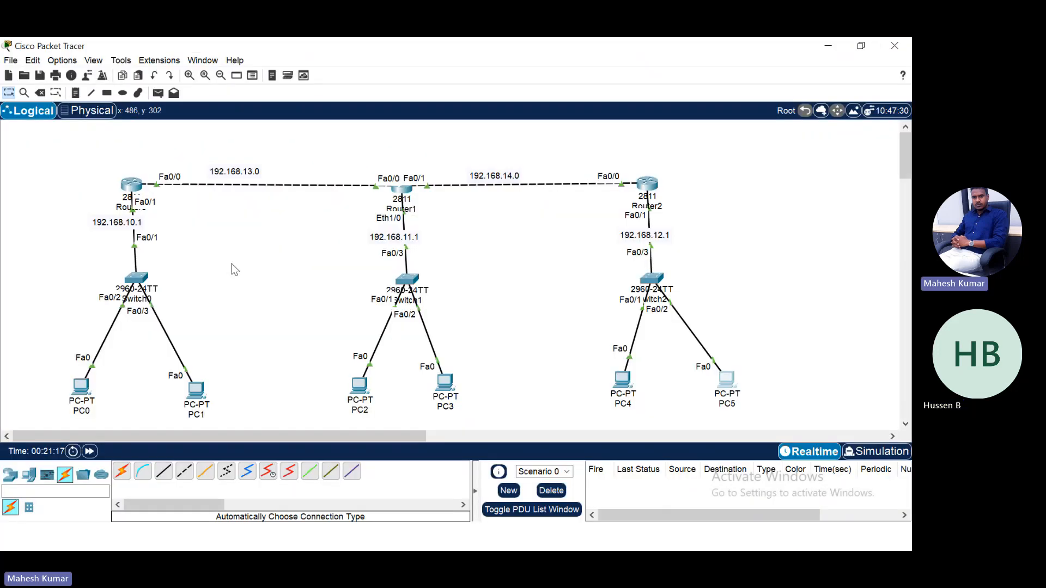
Ping PC1 at 192.168.10.3 from PC0's command prompt.
left_click(77, 387)
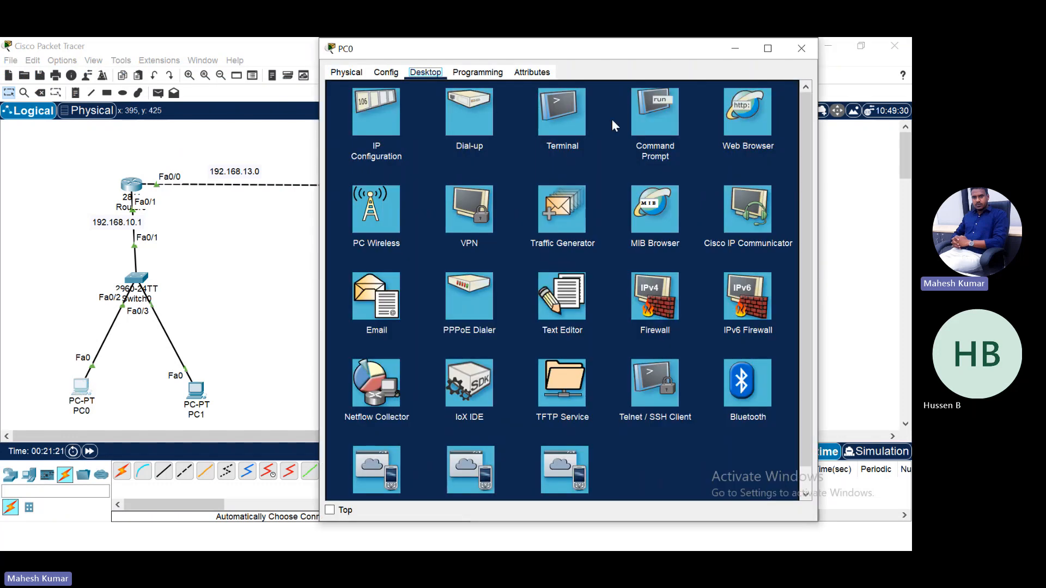
left_click(669, 115)
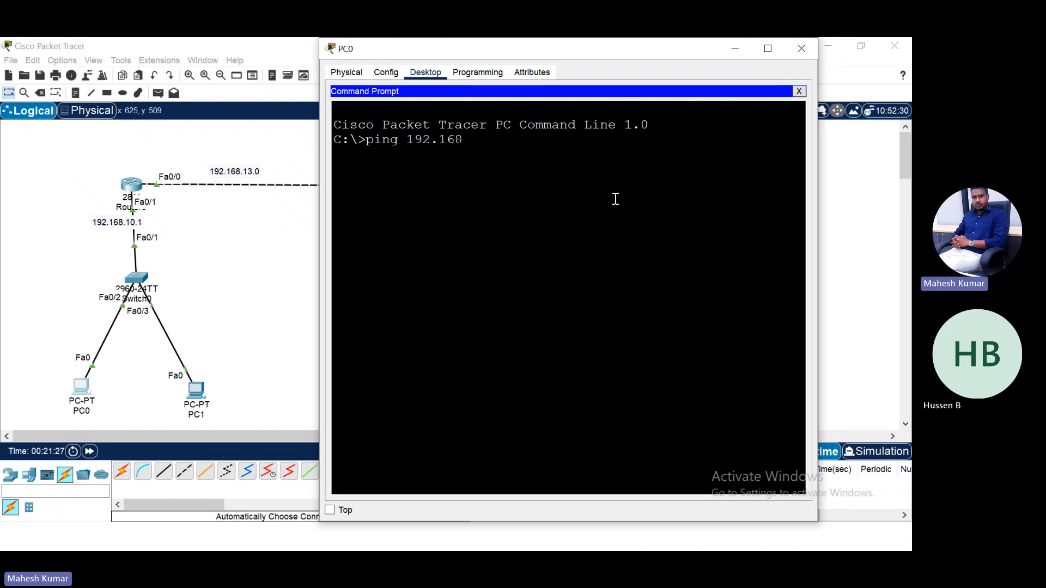
type("ping 192.168.")
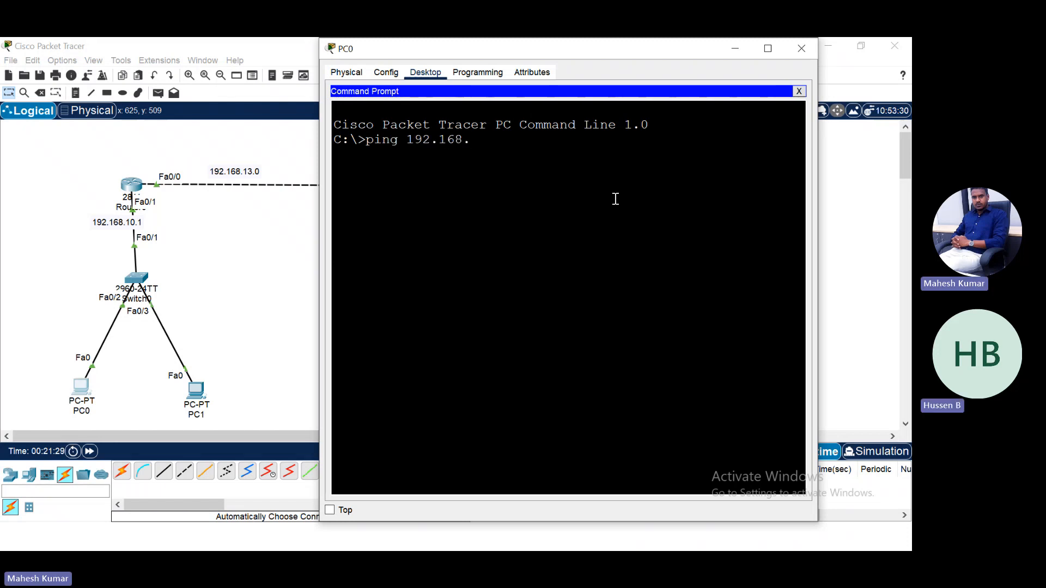
type("10.3")
key("Return")
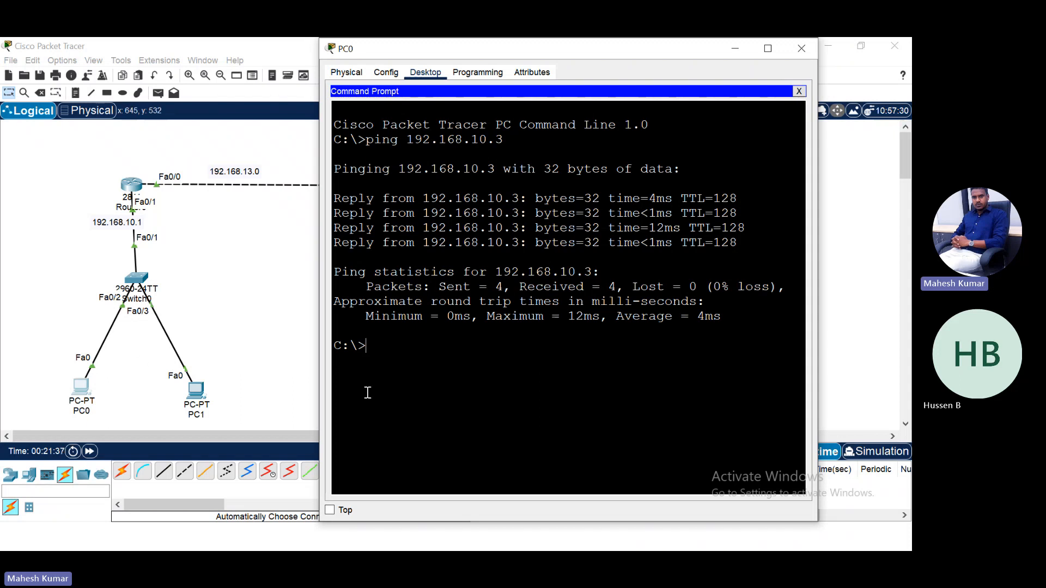
Ping the default gateway 192.168.10.1 from PC0's command prompt.
key("Up")
type("1")
key("Return")
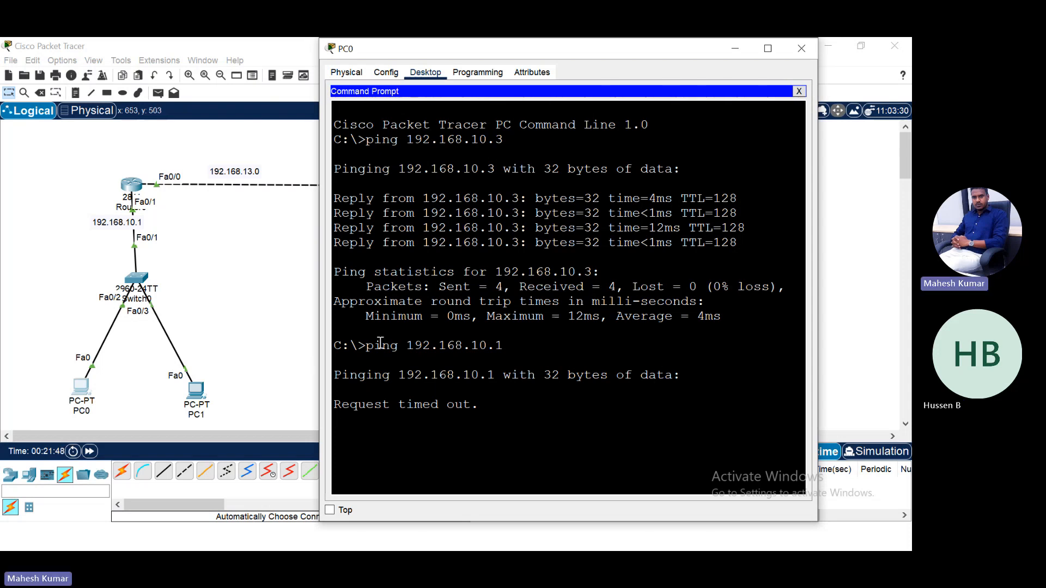
Check PC0's IPv4 address, subnet mask and default gateway in its IP configuration, then close its window.
left_click(355, 73)
left_click(426, 73)
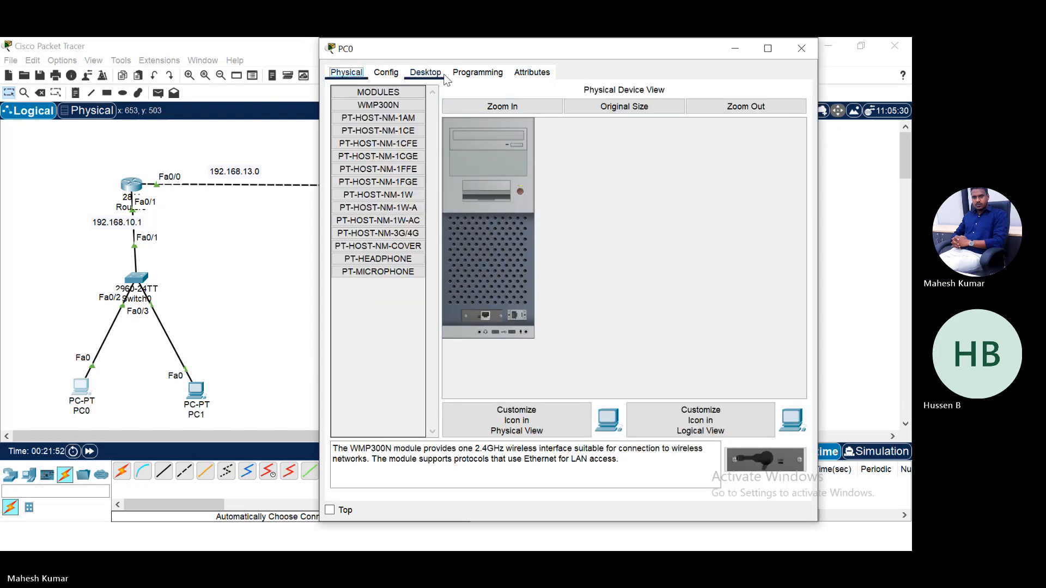
left_click(798, 91)
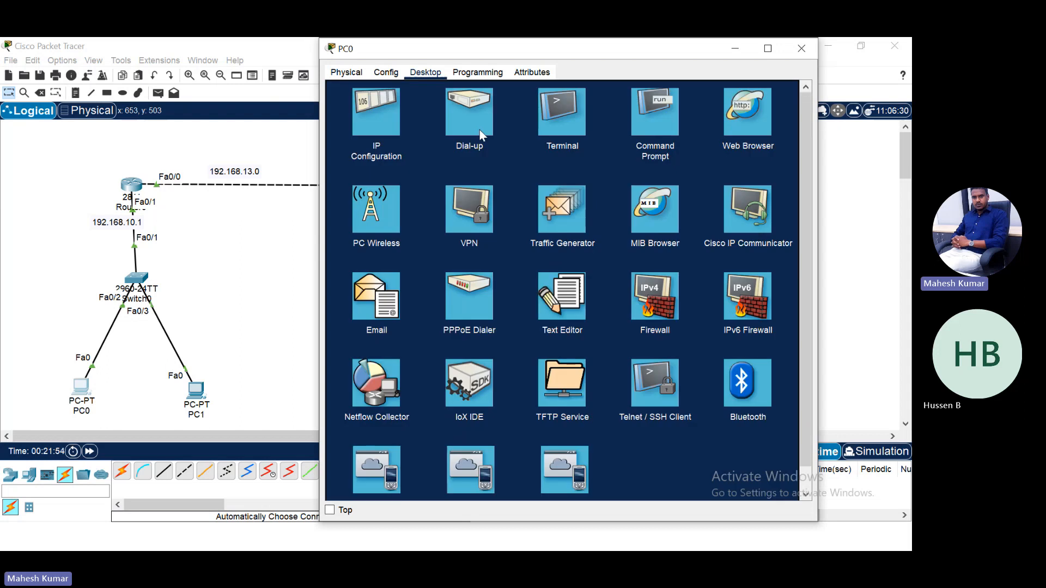
left_click(382, 135)
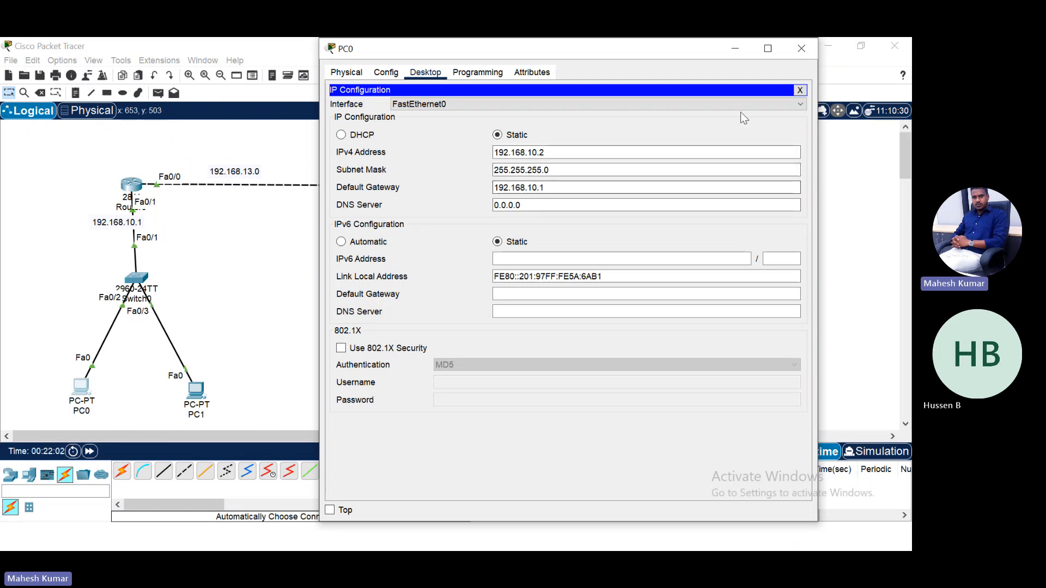
left_click(800, 90)
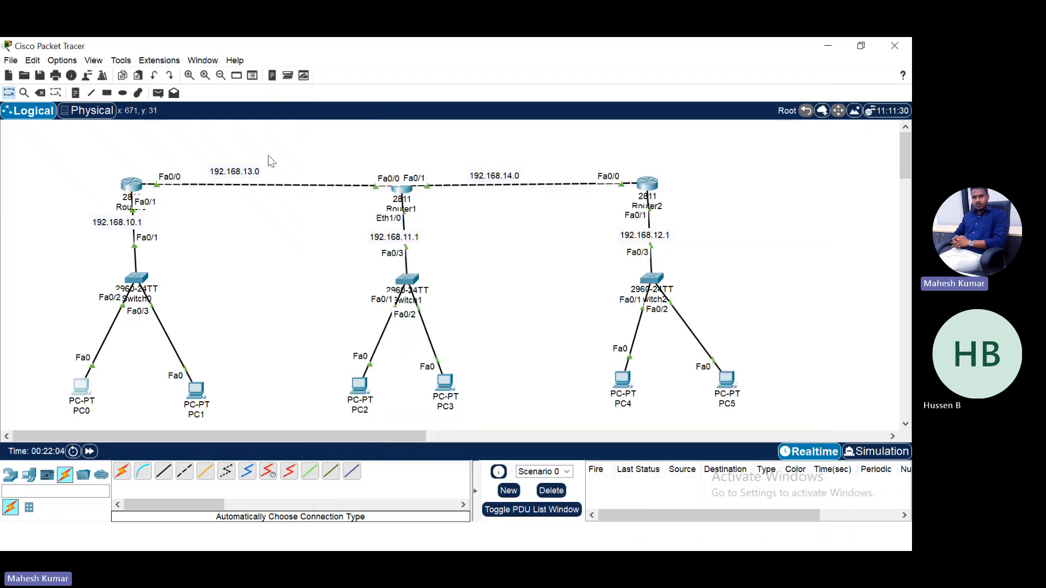
left_click(801, 48)
Open Router0's command line and leave interface configuration mode with the end command to reach the privileged prompt.
left_click(131, 186)
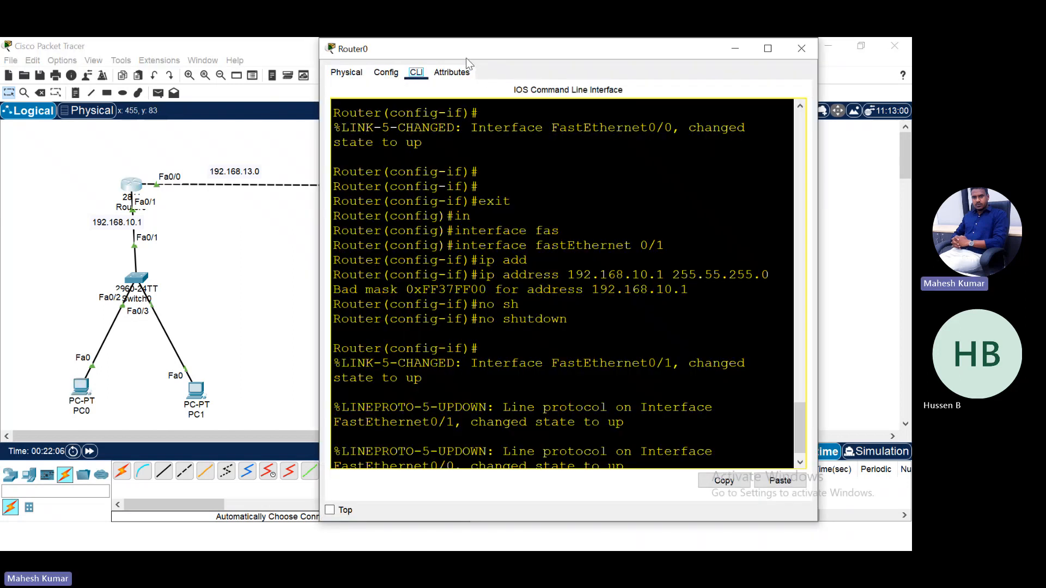
left_click_drag(466, 59, 516, 59)
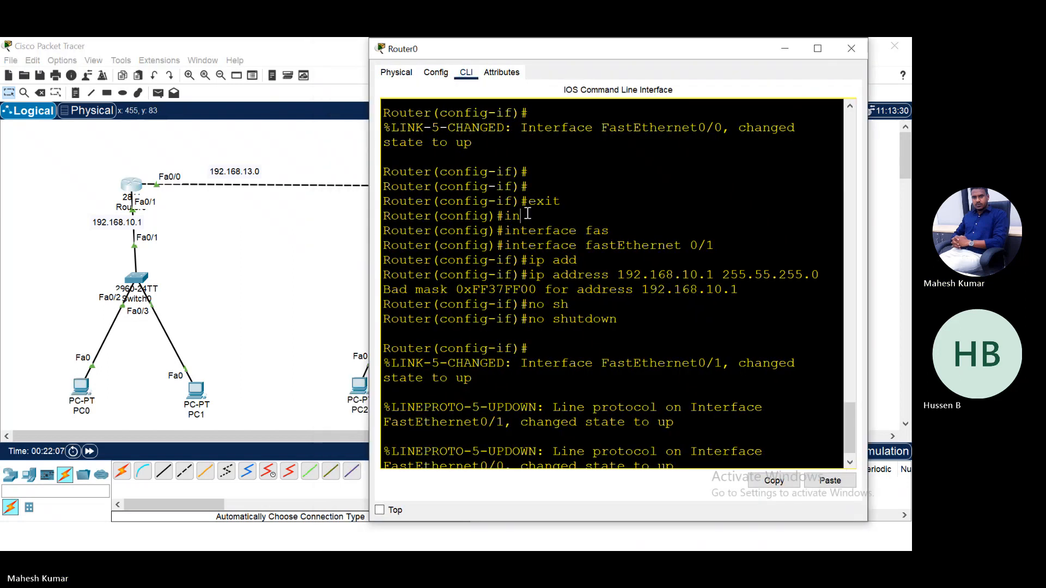
key("Return")
key("Return")
key("Return")
key("Return")
type("end")
key("Return")
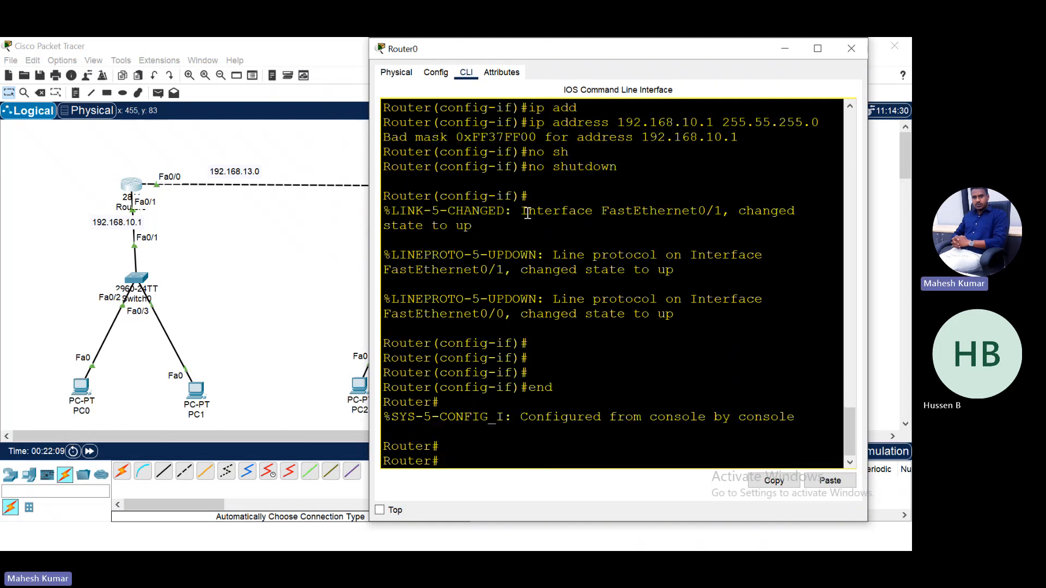
Display Router0's interface address summary with show ip int brief.
type("sh")
key("Tab")
type("ip in")
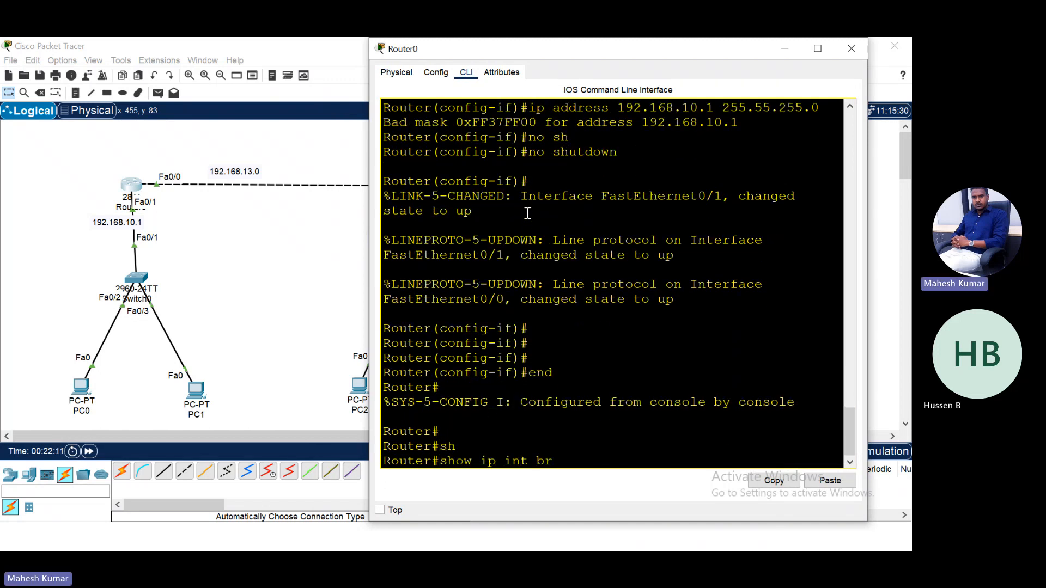
type("t br")
key("Tab")
key("Return")
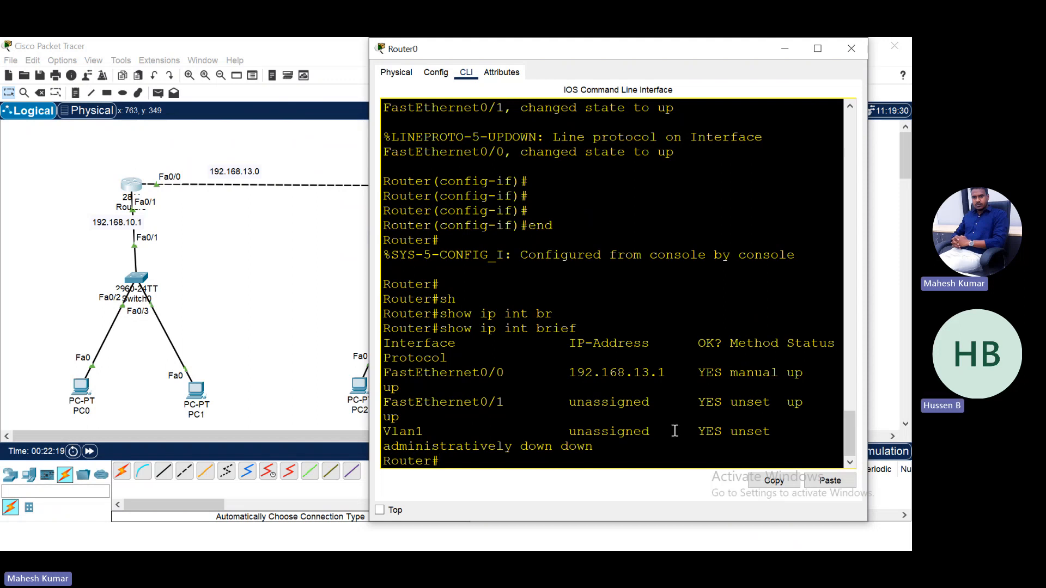
Enter global configuration mode on Router0 from the privileged prompt.
key("Return")
key("Return")
key("Return")
type("conf")
key("Tab")
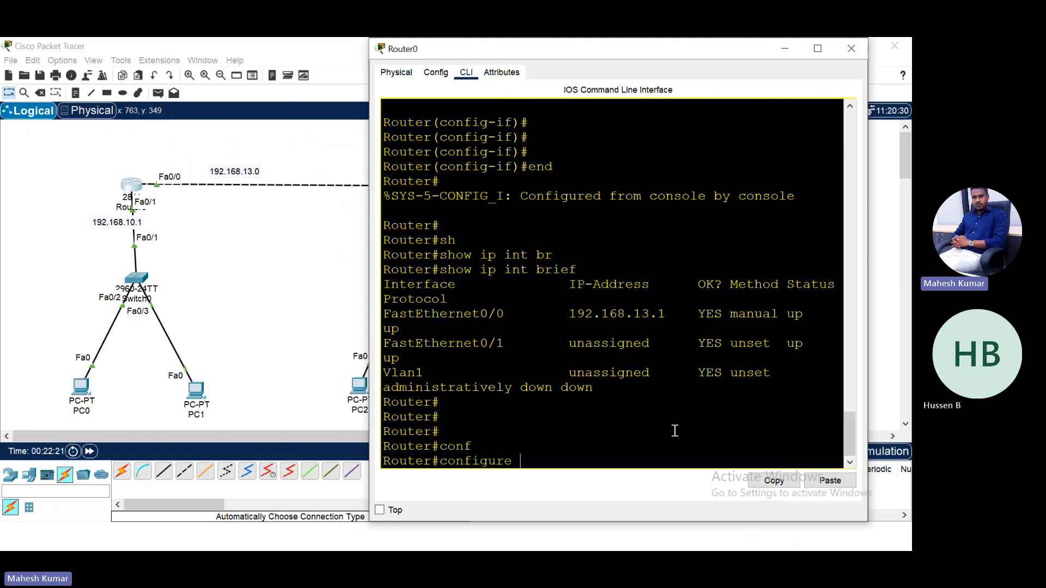
type("ter")
key("Return")
Assign IP address 192.168.10.1 with mask 255.255.255.0 to Router0's FastEthernet 0/1 interface.
type("in")
key("Tab")
type("fas")
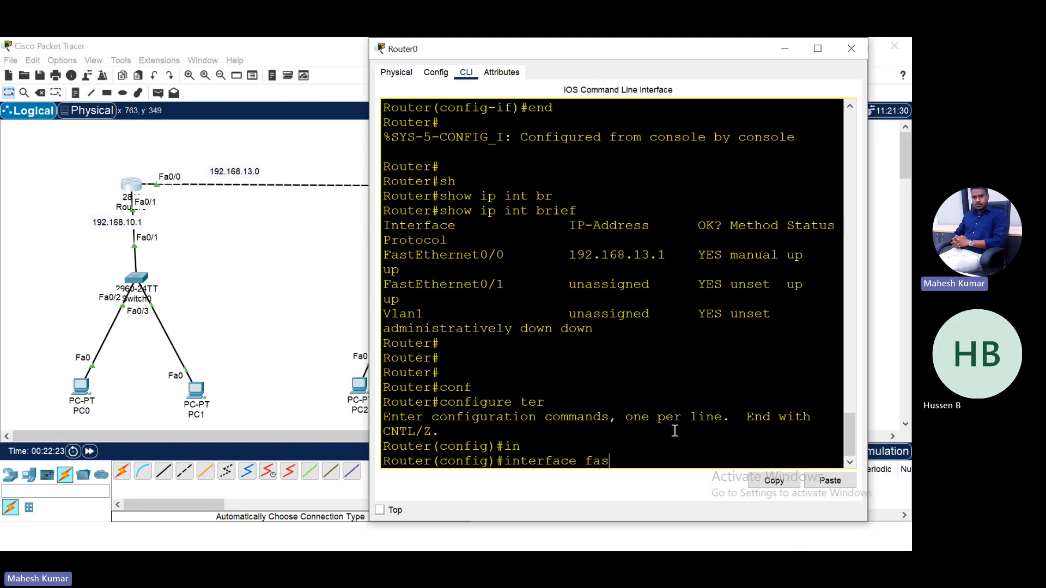
key("Tab")
type("0/1")
key("Return")
type("ip ad")
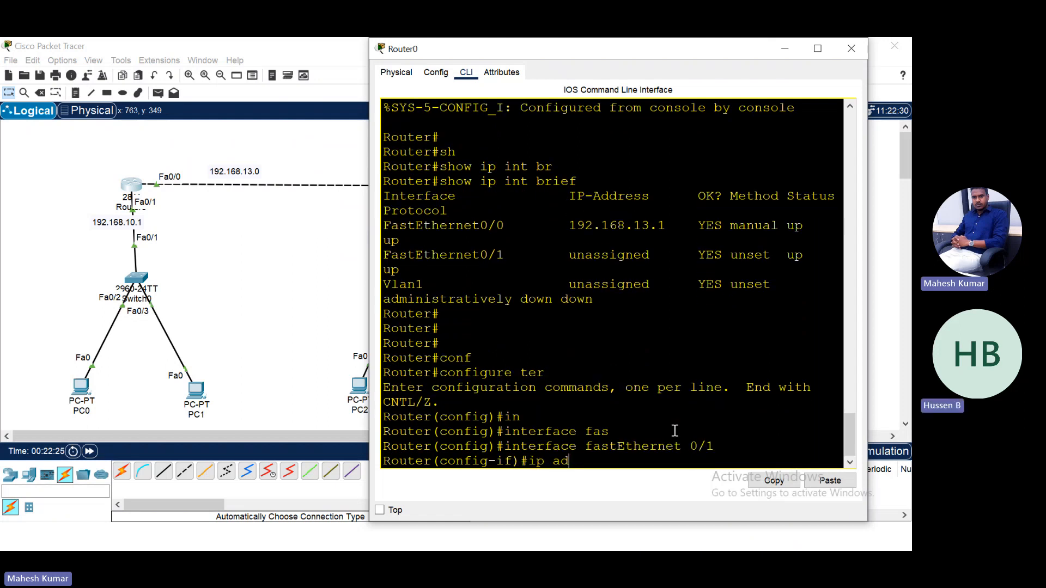
type("d 192.168.1")
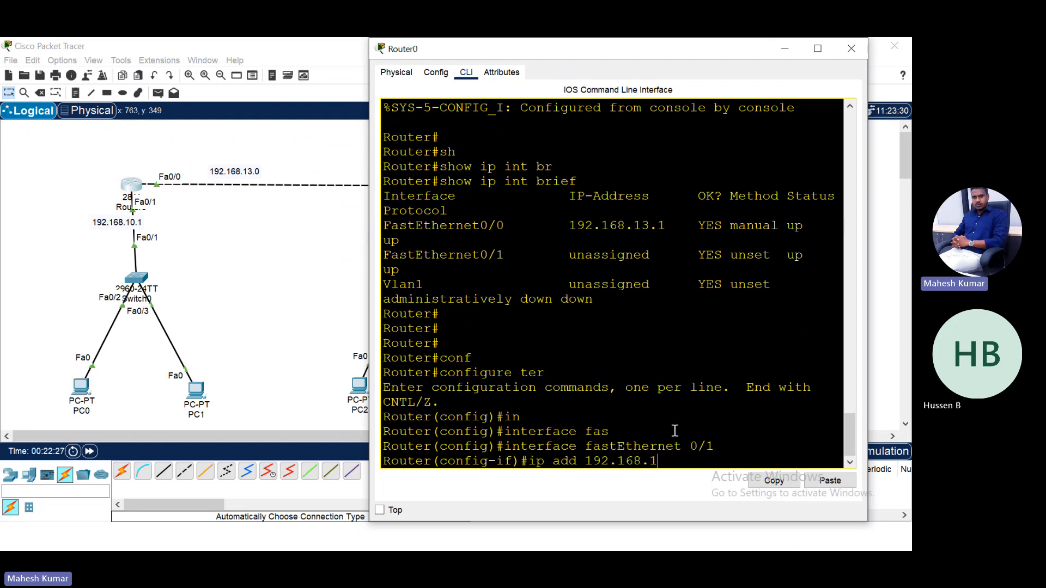
type("0.1 255.255.255.0")
key("Return")
Enable FastEthernet 0/1 with no sh and leave configuration mode with the end command.
type("no s")
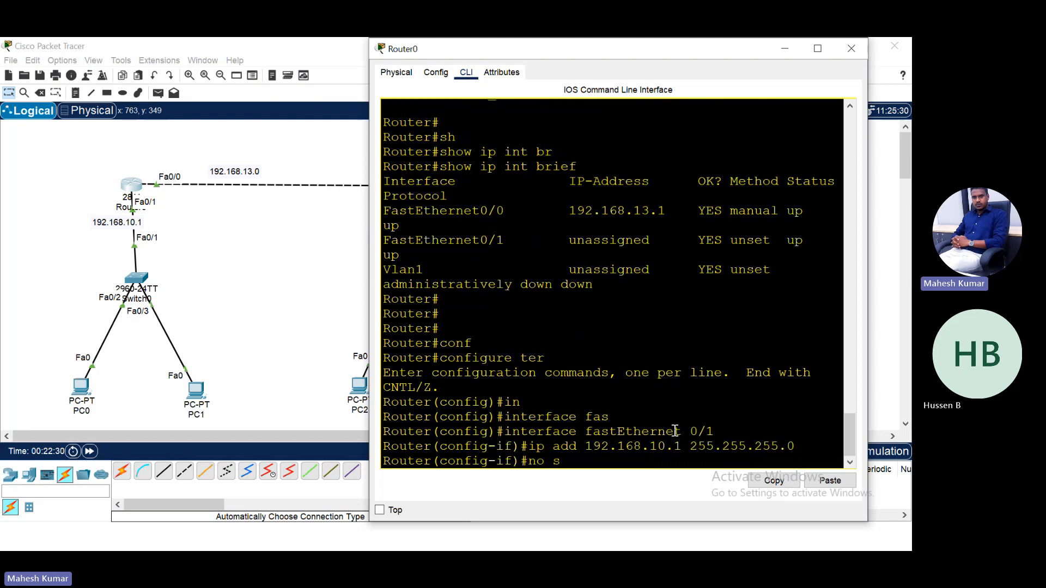
type("h")
key("Return")
key("Return")
key("Return")
key("Return")
type("end")
key("Return")
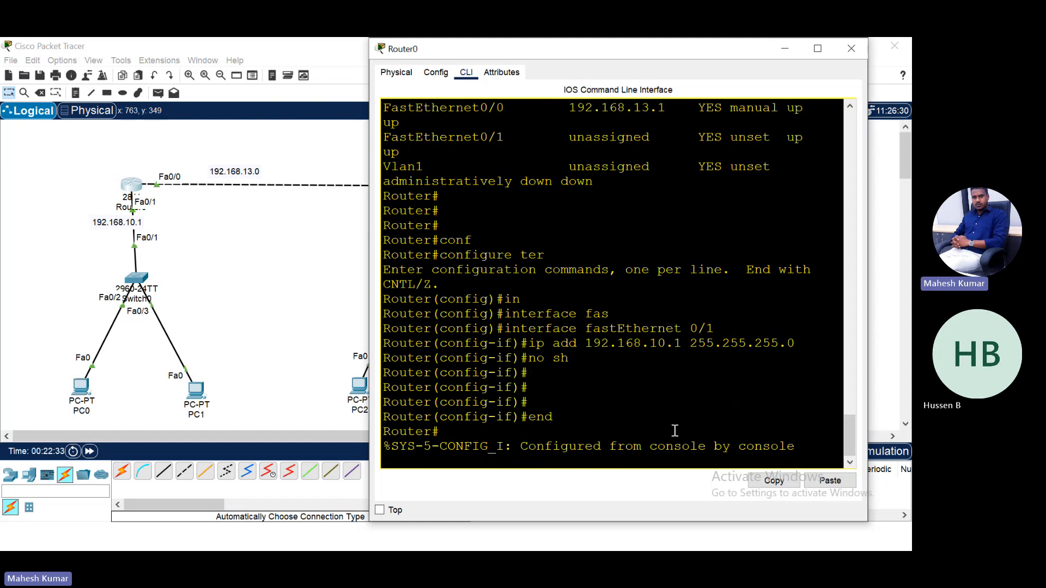
Recheck Router0's interface addresses with show ip int brief, then close its window.
type("sh")
key("Tab")
type("ip int br")
key("Tab")
key("Return")
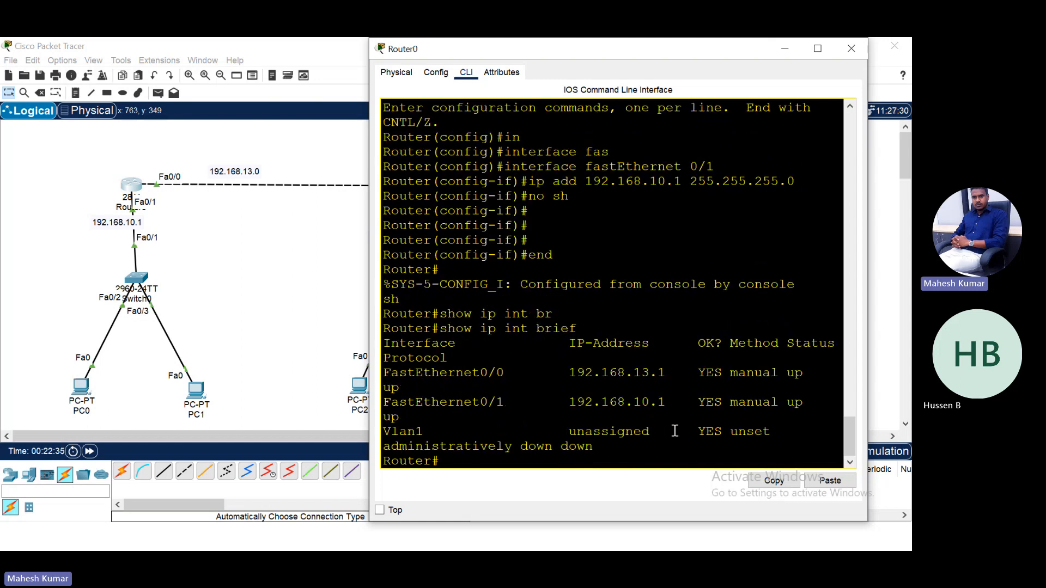
left_click(850, 48)
Open PC0's command prompt and ping the default gateway 192.168.10.1 again.
left_click(81, 390)
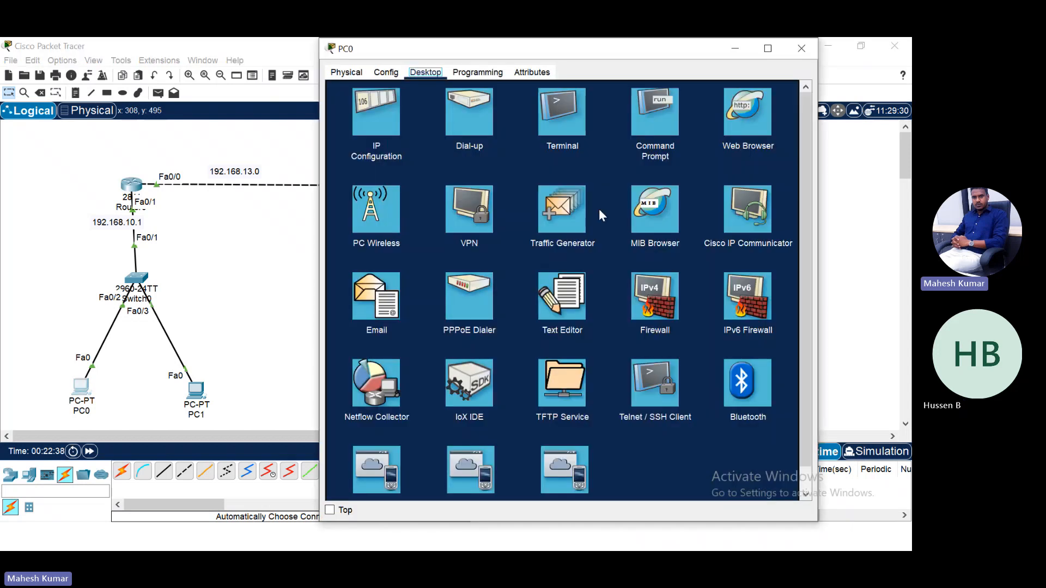
left_click(622, 129)
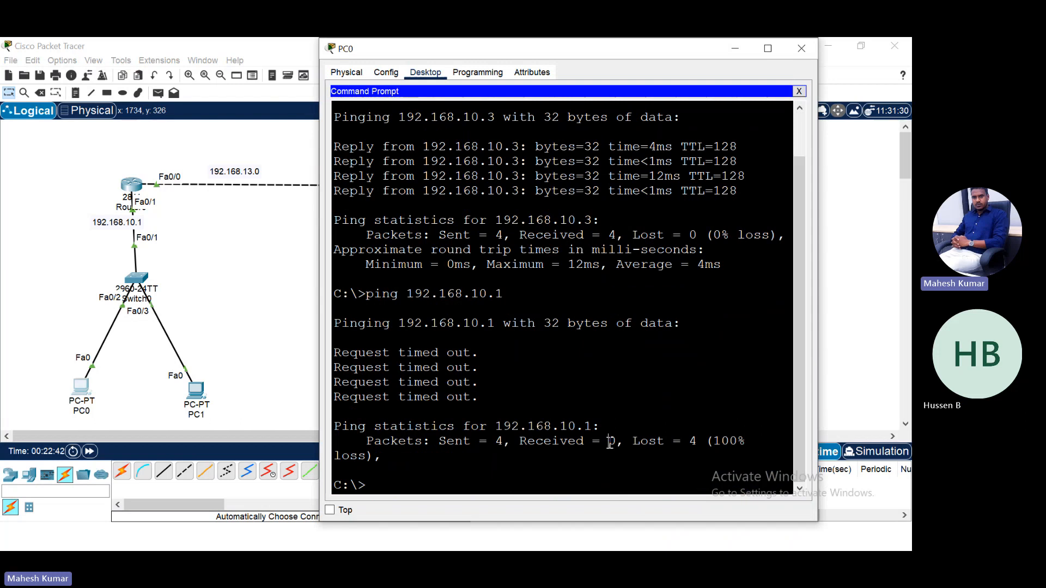
key("Up")
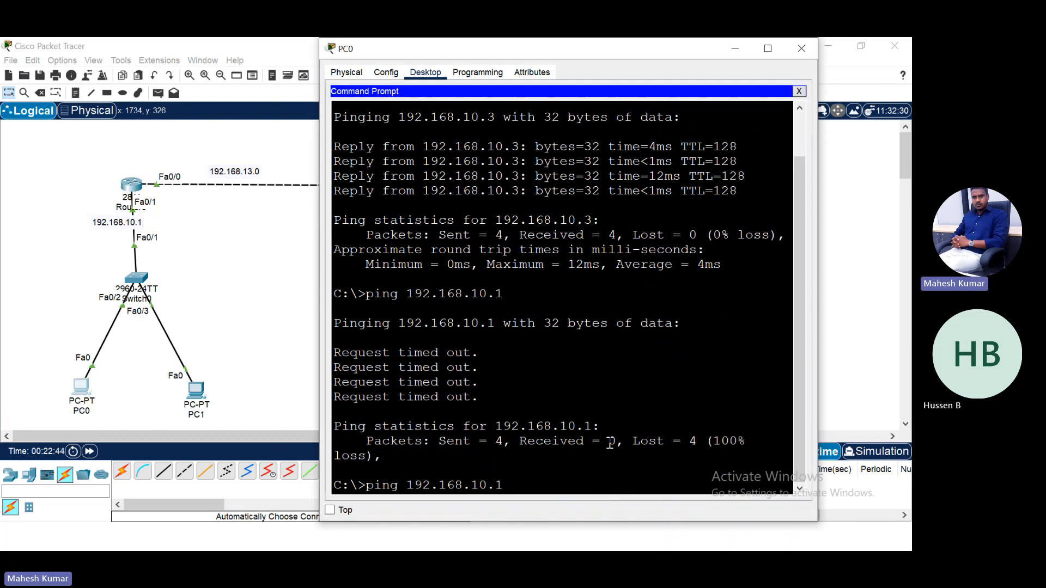
key("Return")
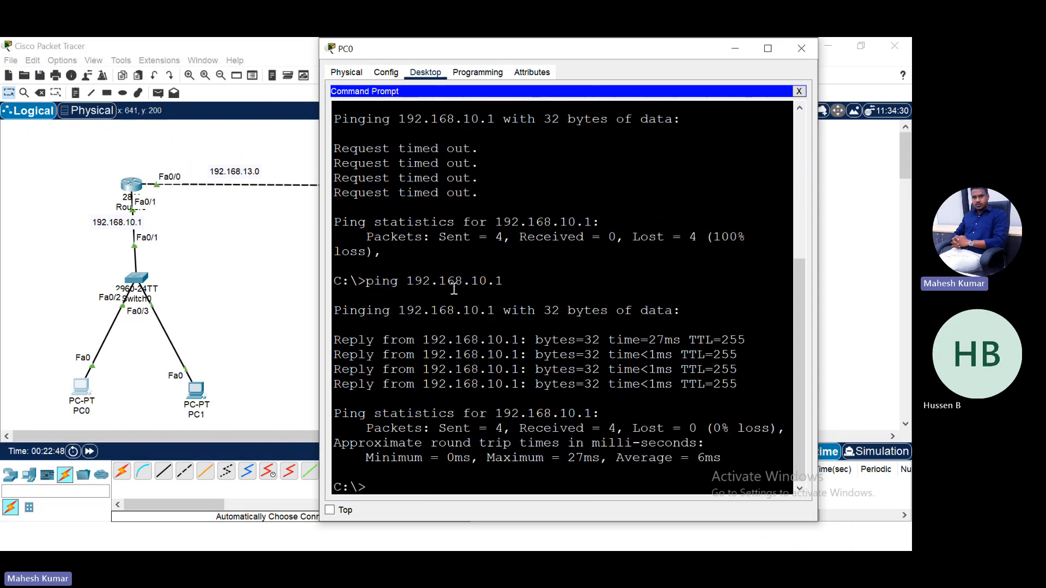
Ping Router0's other interface, 192.168.13.1, from PC0's command prompt.
key("Up")
key("BackSpace")
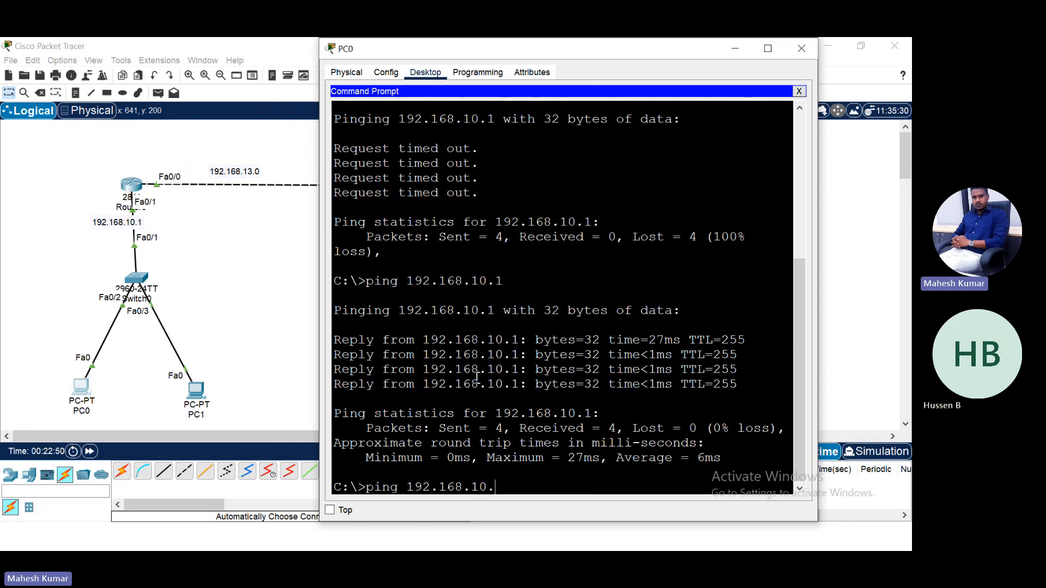
type(".1")
key("Return")
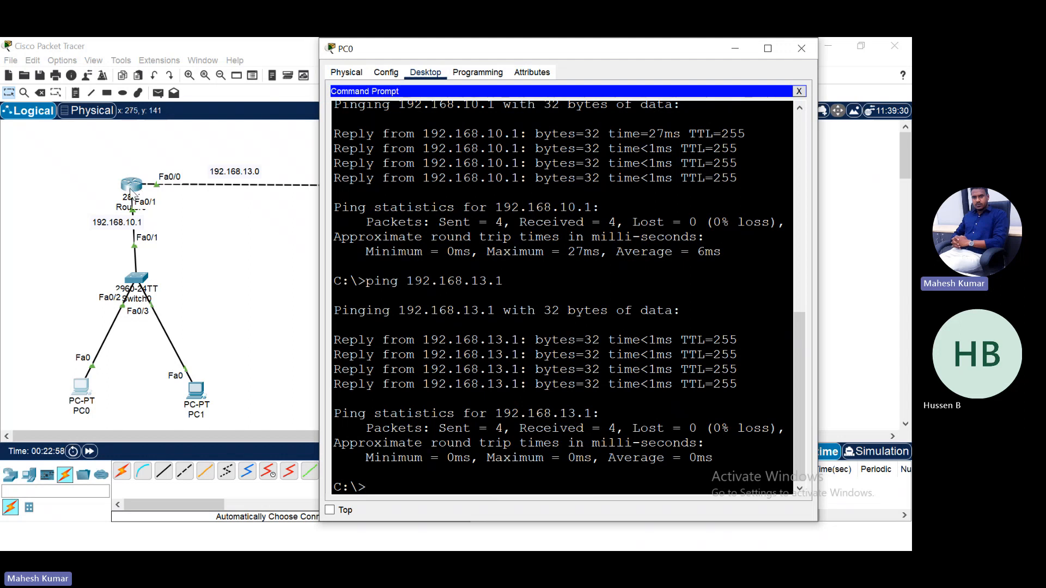
Open Router0's command line and display its routing table with show ip route.
left_click(143, 233)
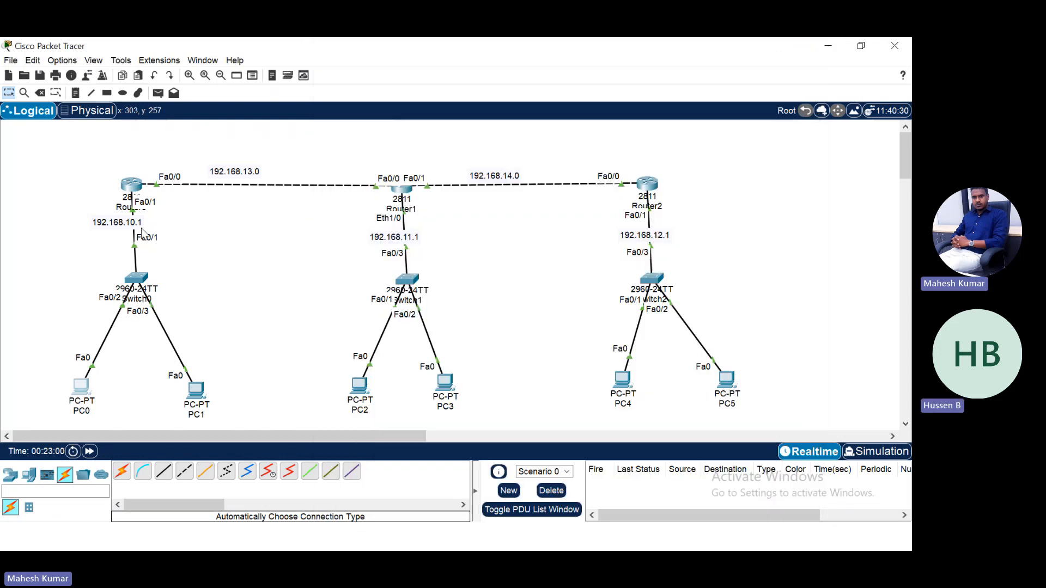
left_click(134, 185)
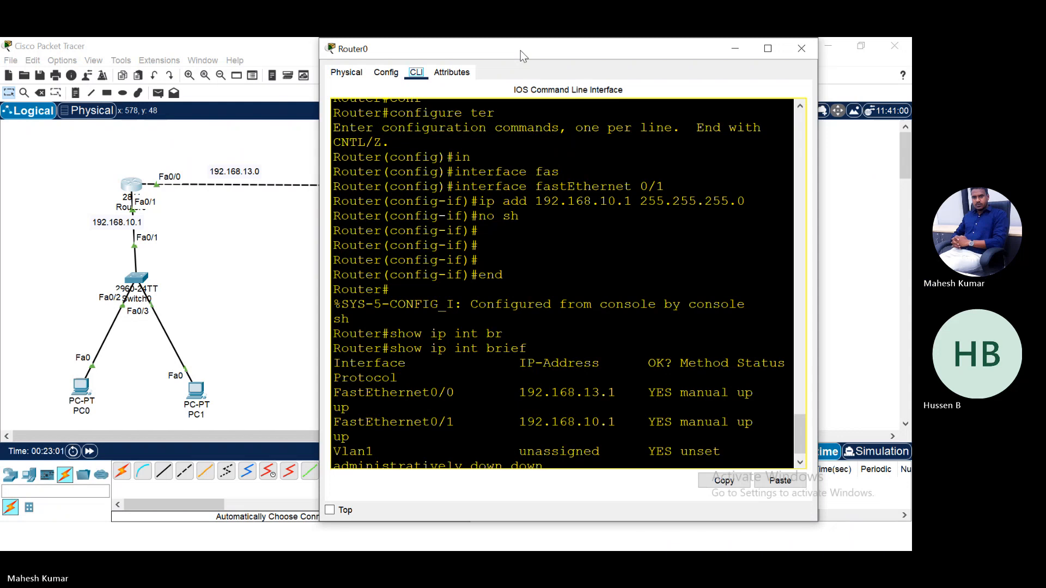
left_click_drag(520, 50, 655, 50)
key("Return")
key("Return")
key("Return")
key("Return")
type("sh")
key("Return")
type("show i")
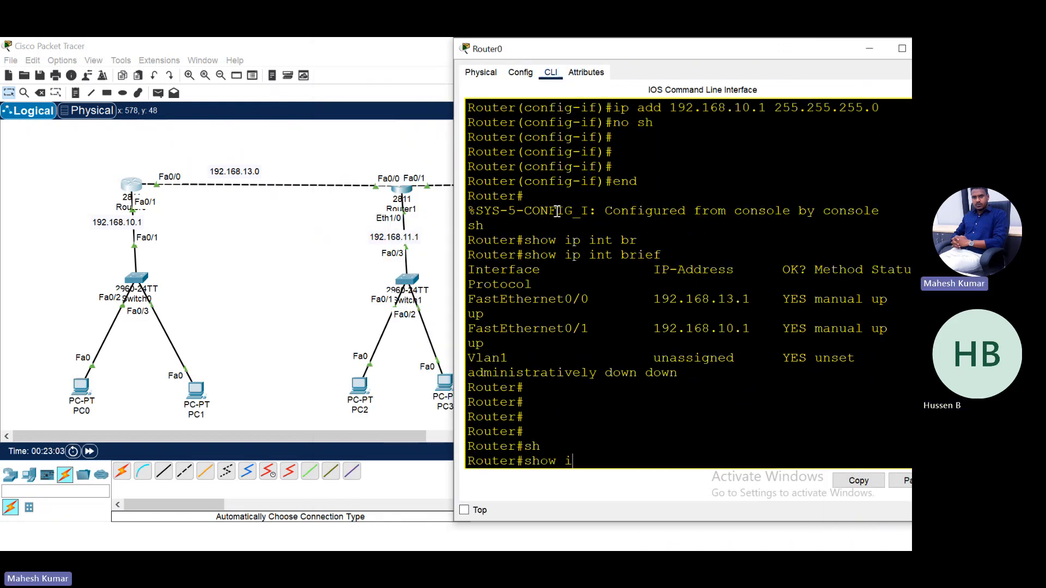
type("p rou")
key("Tab")
key("Return")
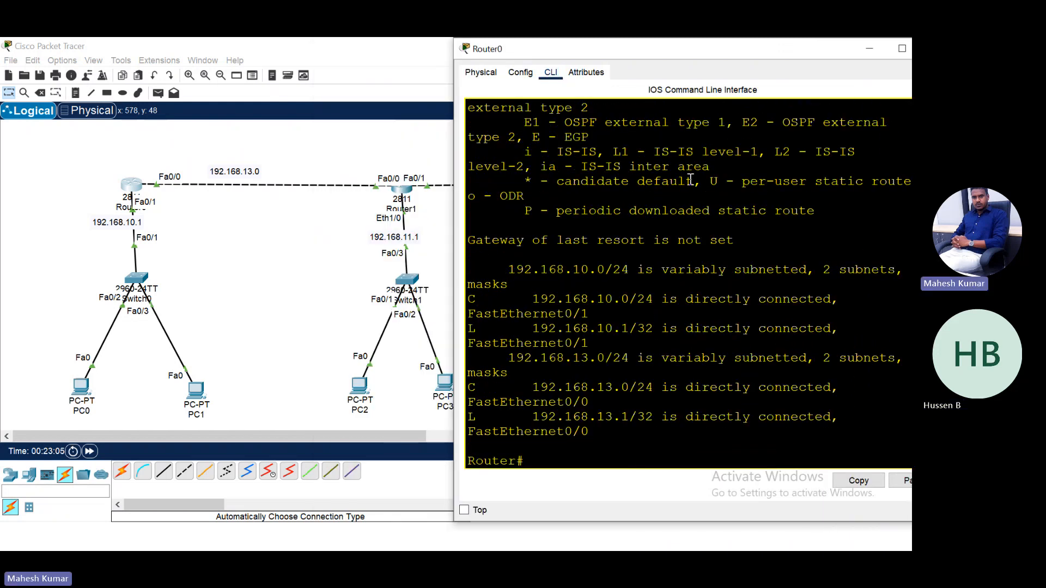
Enlarge Router0's window and examine the 192.168.10.0/24 and 192.168.13.0/24 route entries, then close the window.
left_click(898, 50)
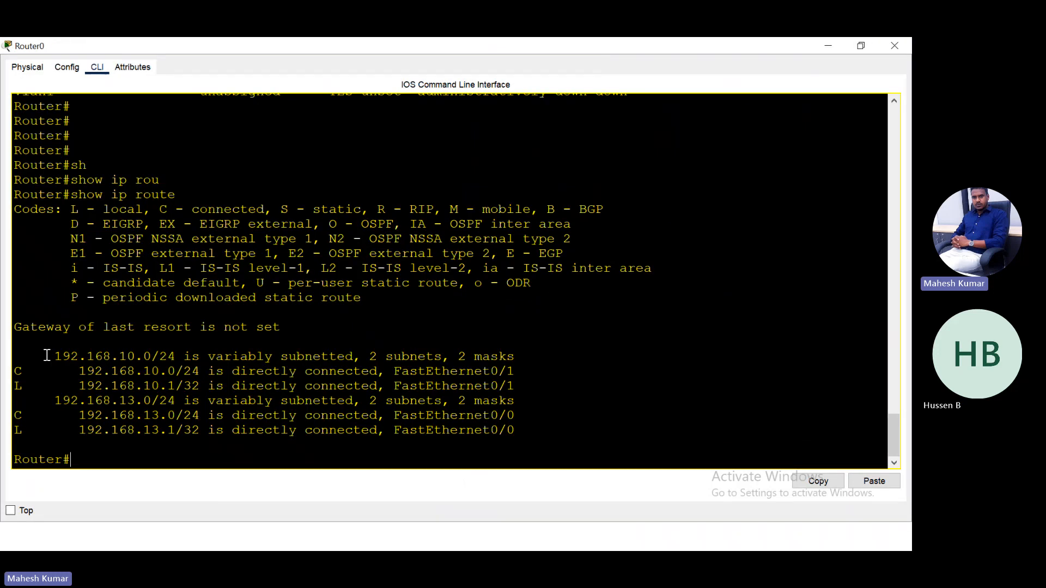
left_click_drag(41, 357, 418, 363)
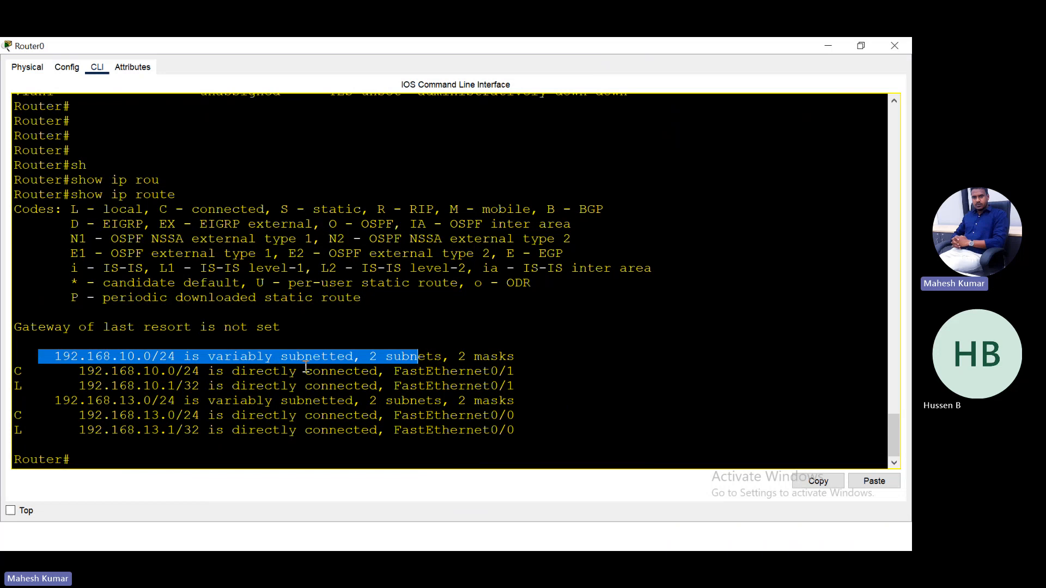
left_click_drag(47, 400, 515, 400)
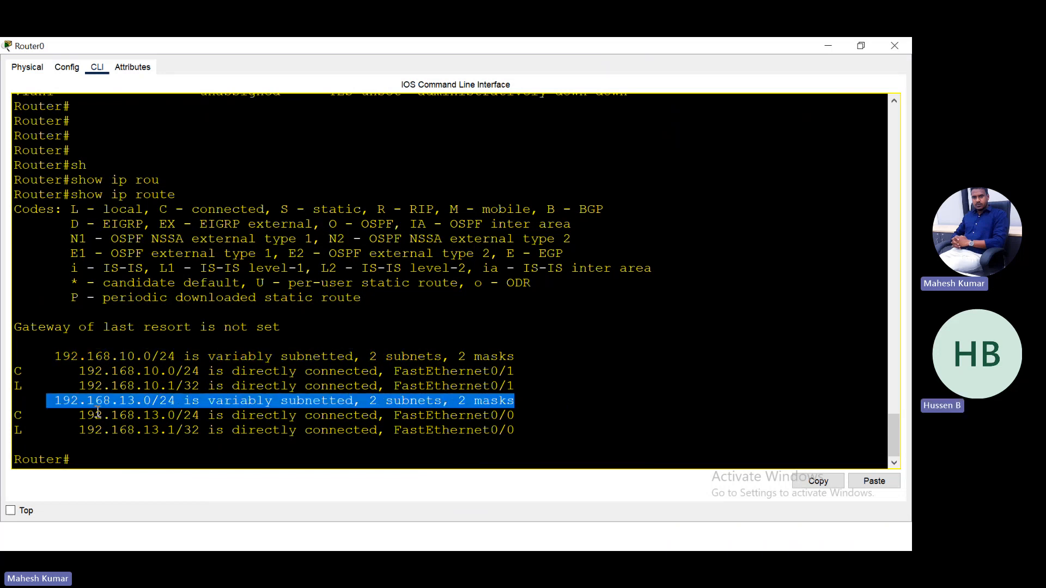
left_click_drag(74, 414, 330, 439)
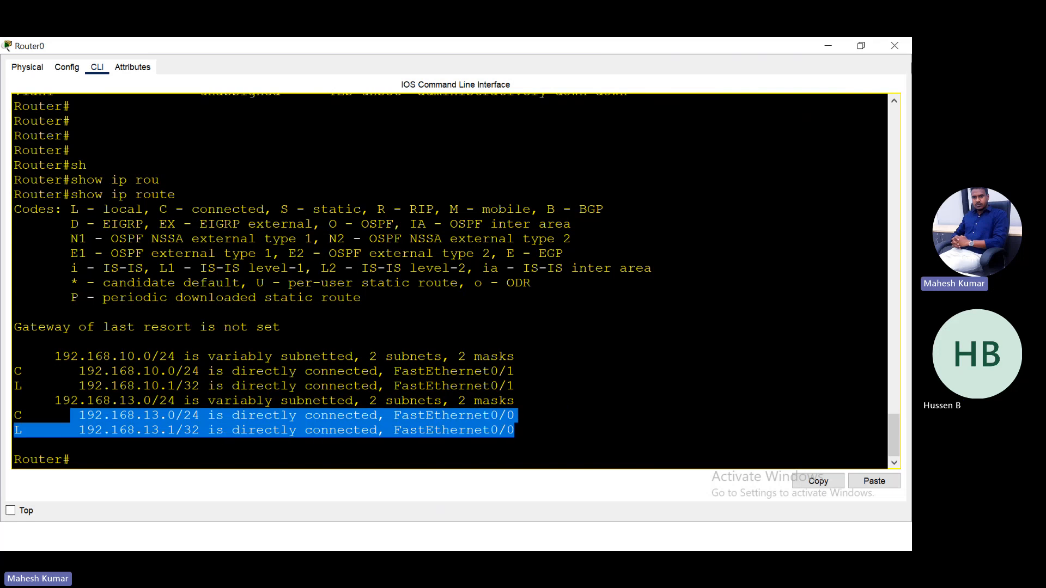
left_click(894, 46)
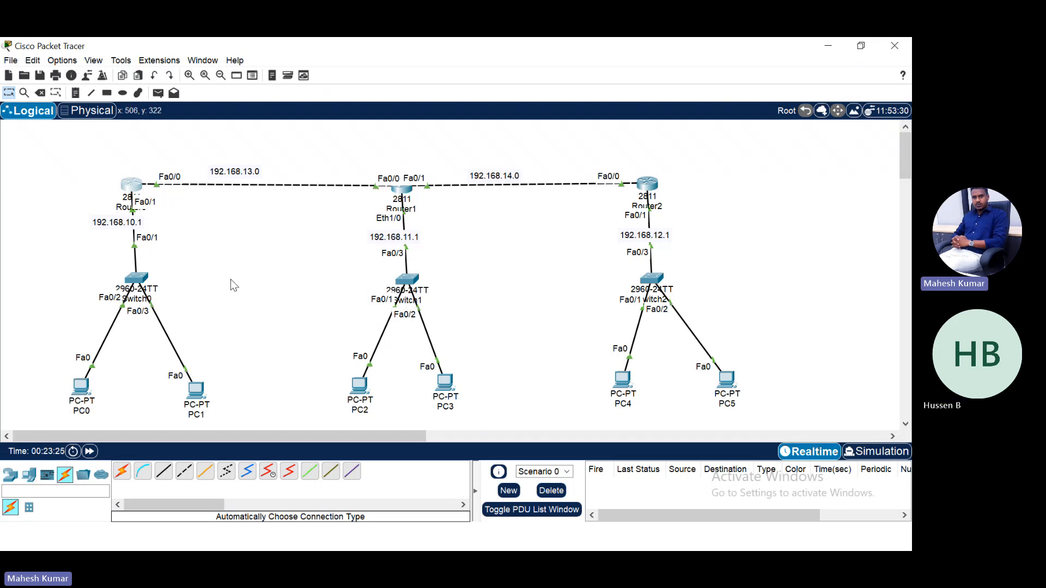
Ping 192.168.13.2 from PC0's command prompt, then return to the network topology.
left_click(79, 387)
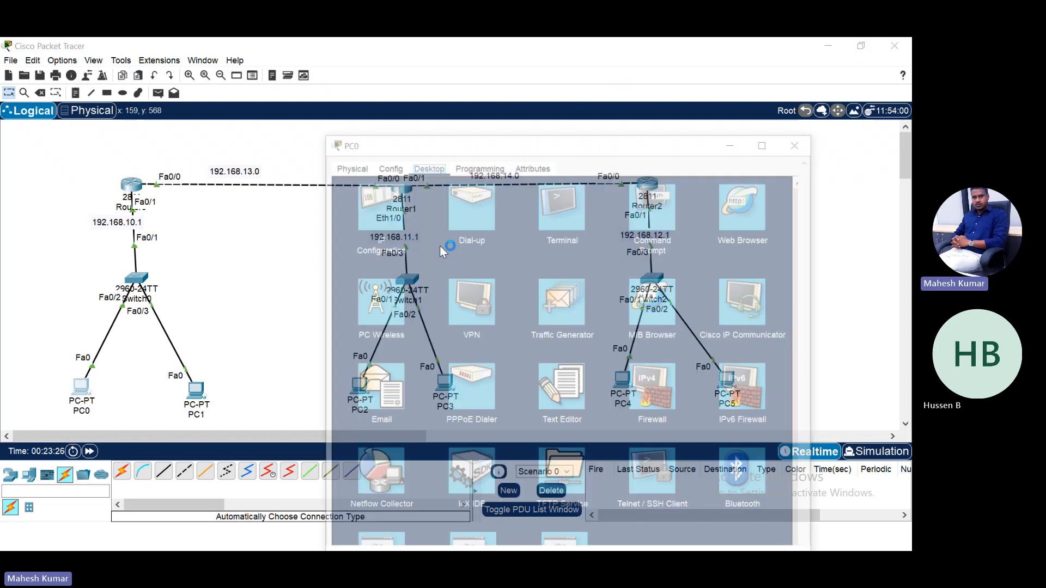
left_click(633, 122)
key("Return")
key("Return")
key("Return")
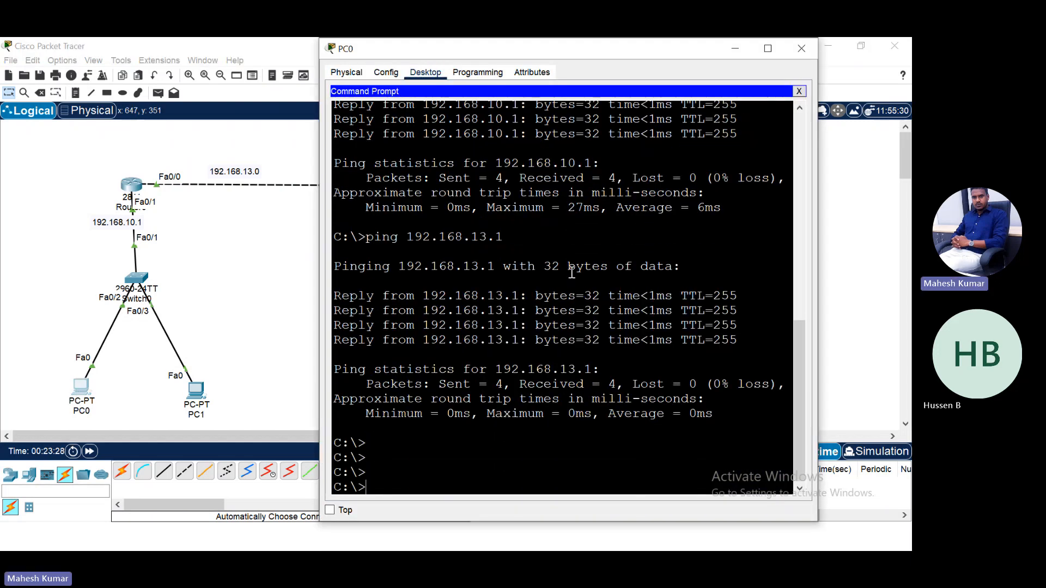
key("Up")
type("2")
key("Return")
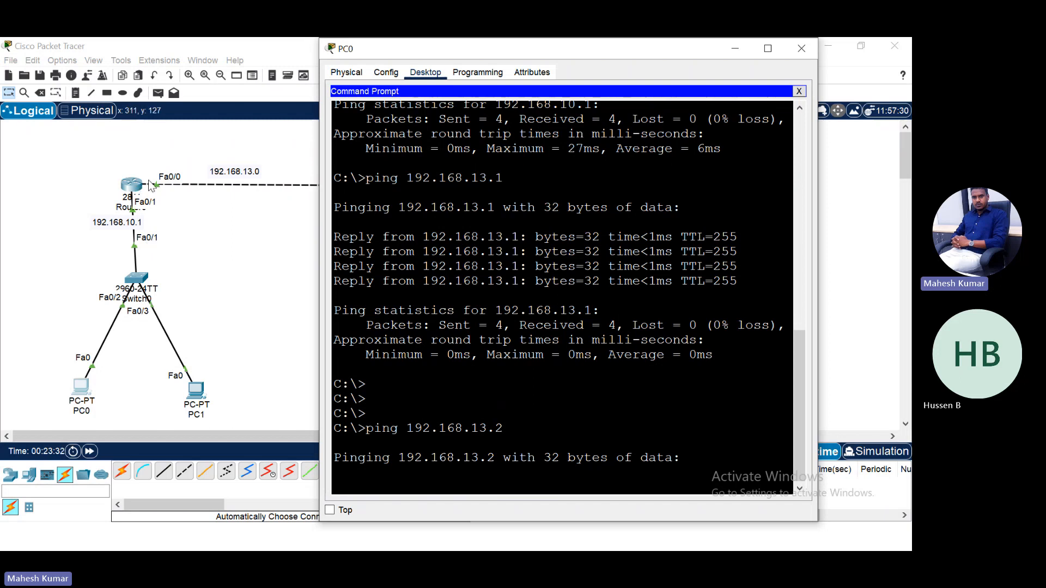
left_click(200, 233)
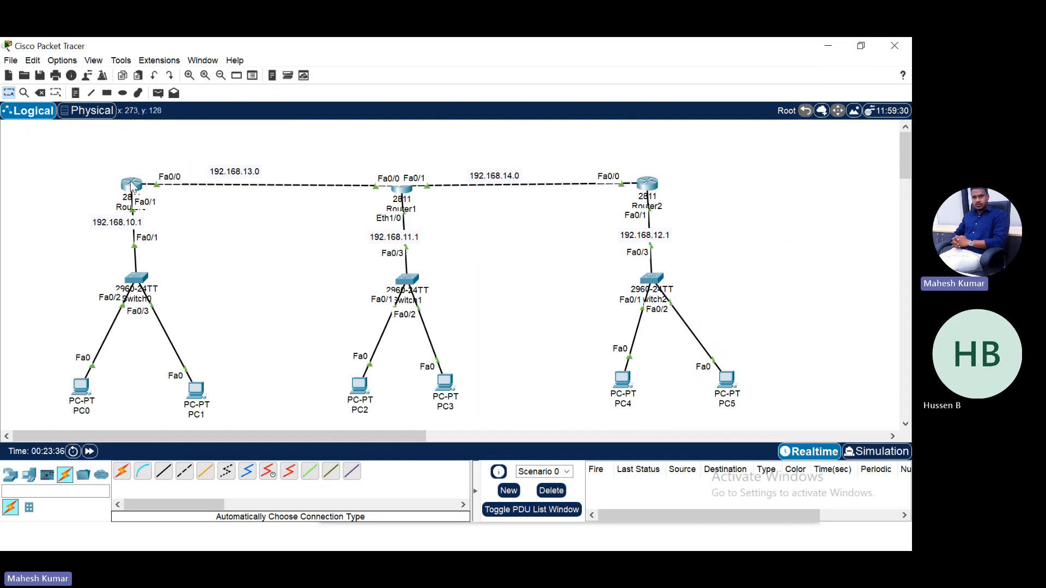
mouse_move(132, 203)
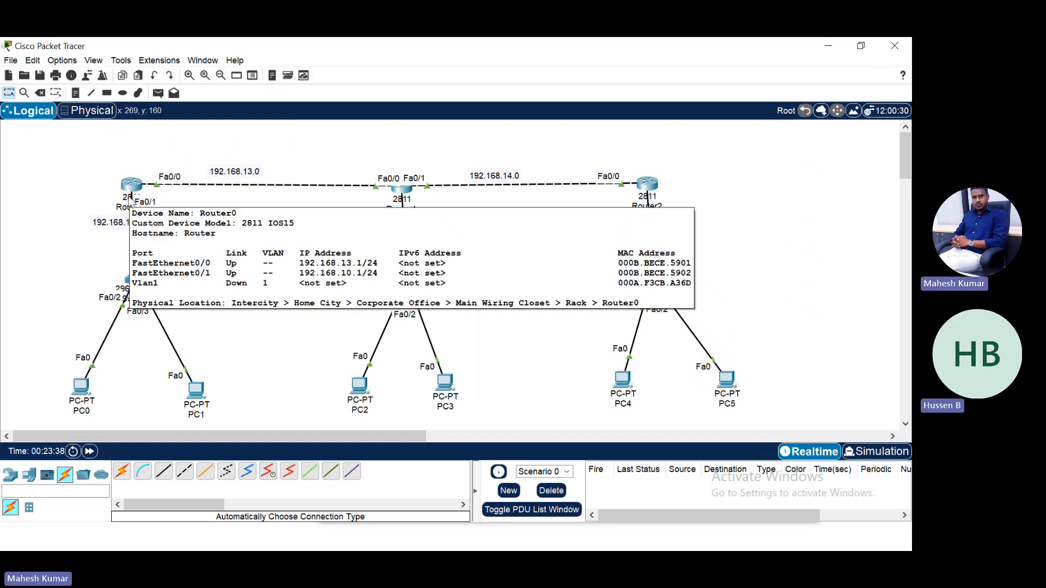
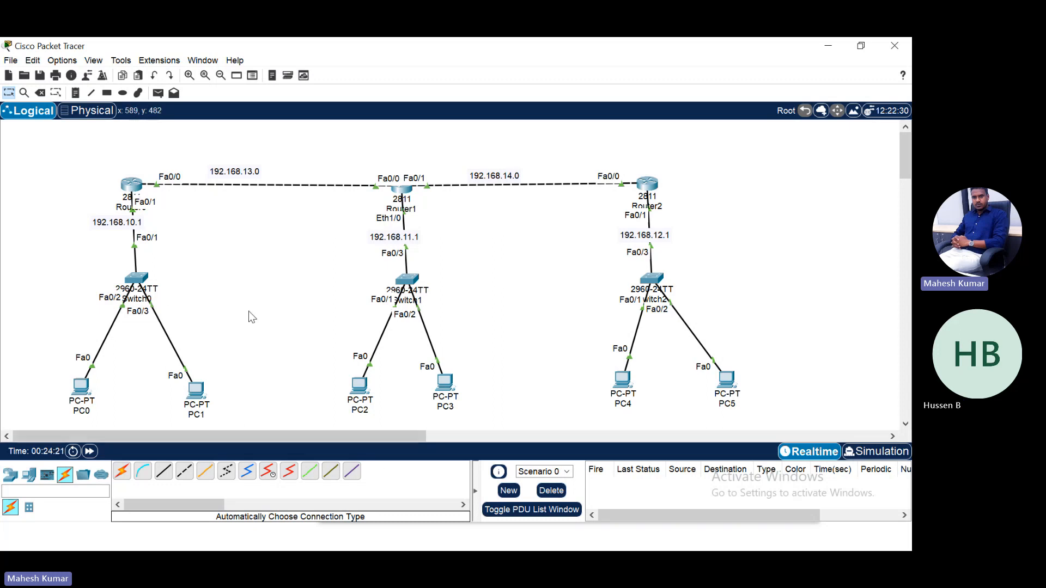
left_click(133, 185)
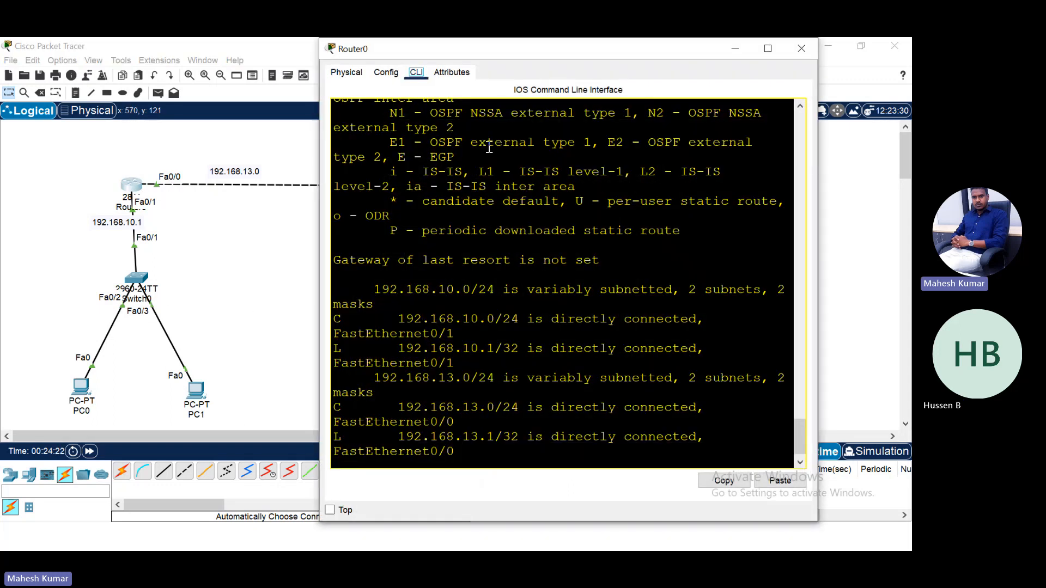
left_click_drag(435, 47, 526, 49)
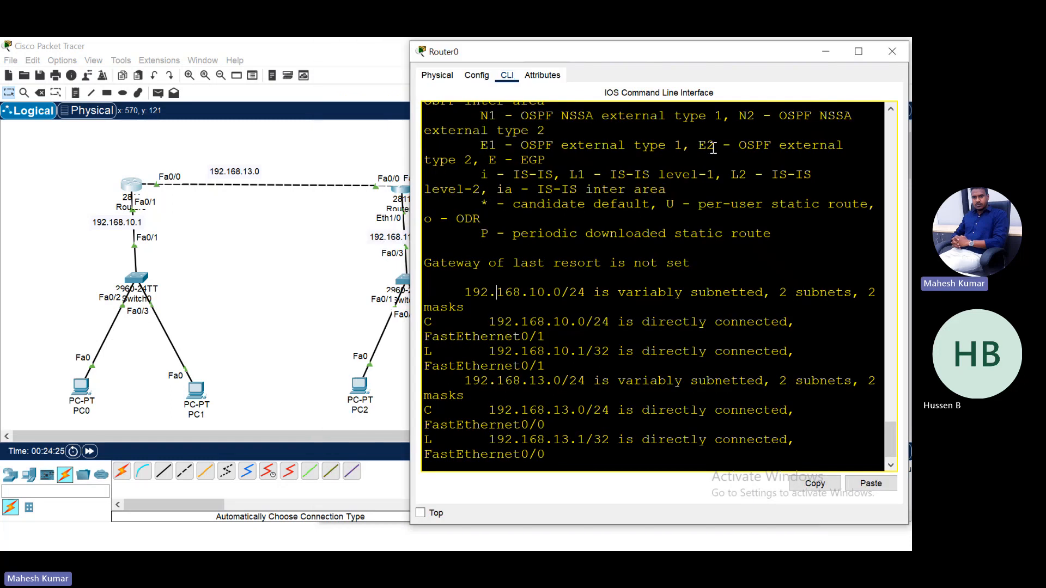
key("Return")
key("Return")
key("Return")
key("Return")
key("Return")
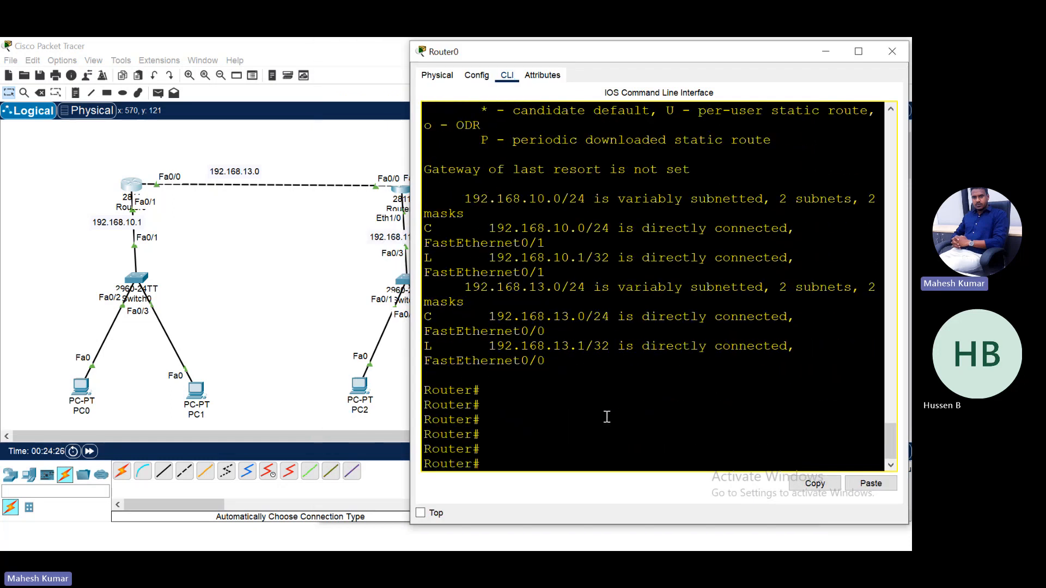
Switch to the PowerPoint presentation and review the slide on static routing command syntax.
key("alt+Tab")
key("super+d")
left_click(507, 537)
left_click(609, 467)
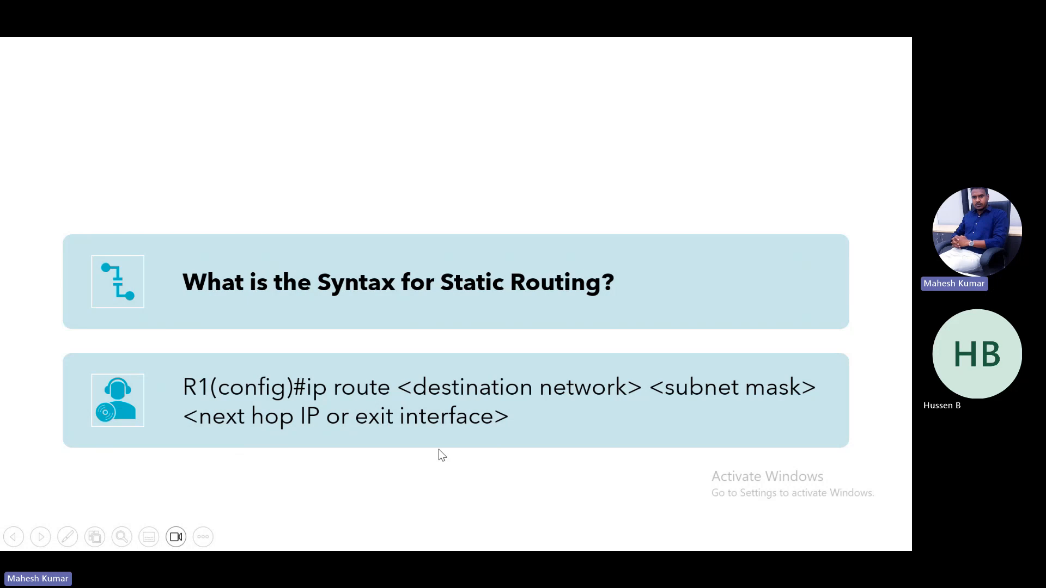
Switch back to Packet Tracer's network topology, closing the open PC0 and Router0 windows.
key("super+d")
left_click(470, 537)
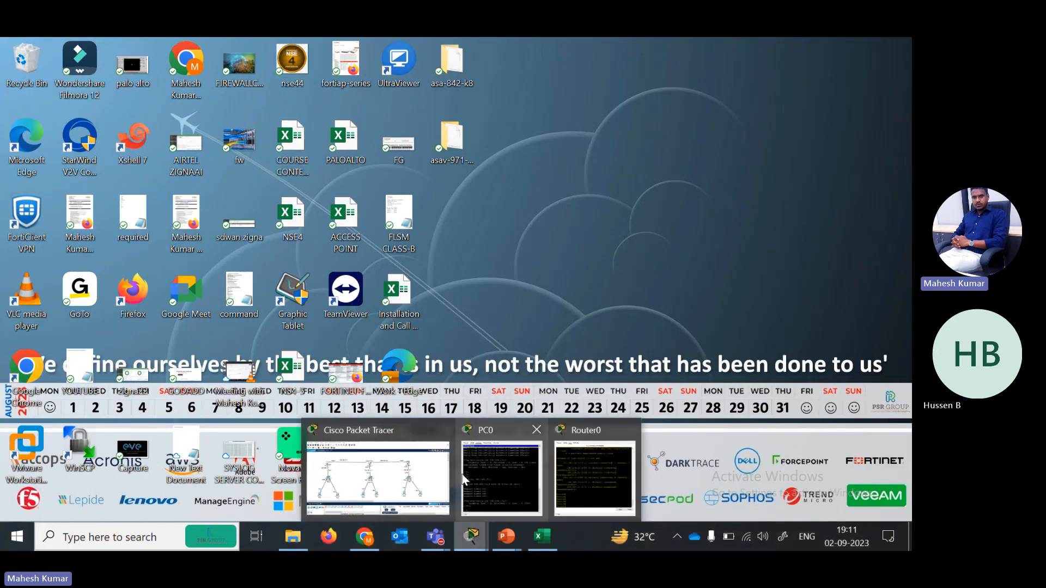
left_click(536, 431)
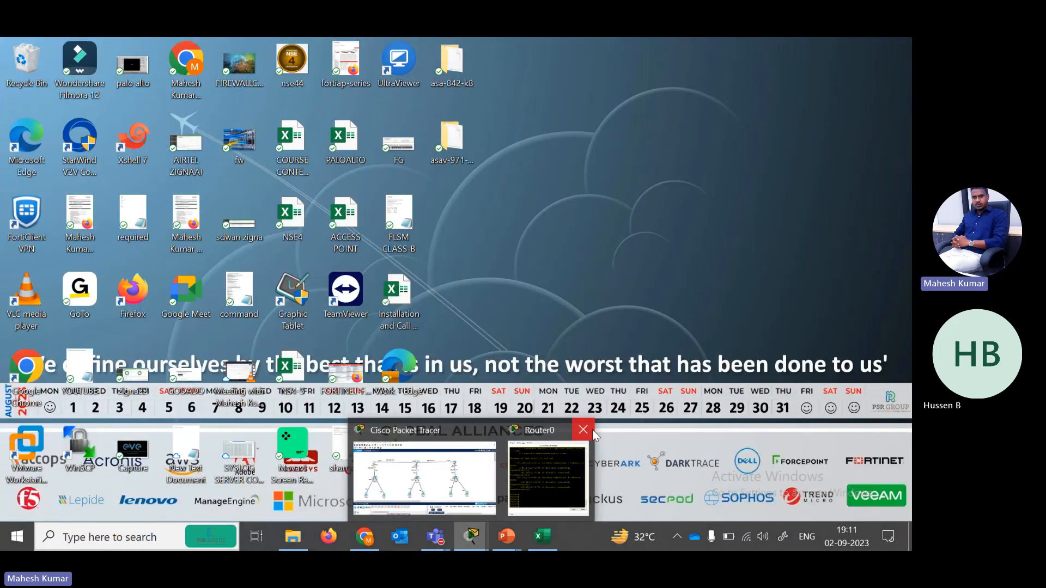
left_click(582, 430)
left_click(486, 479)
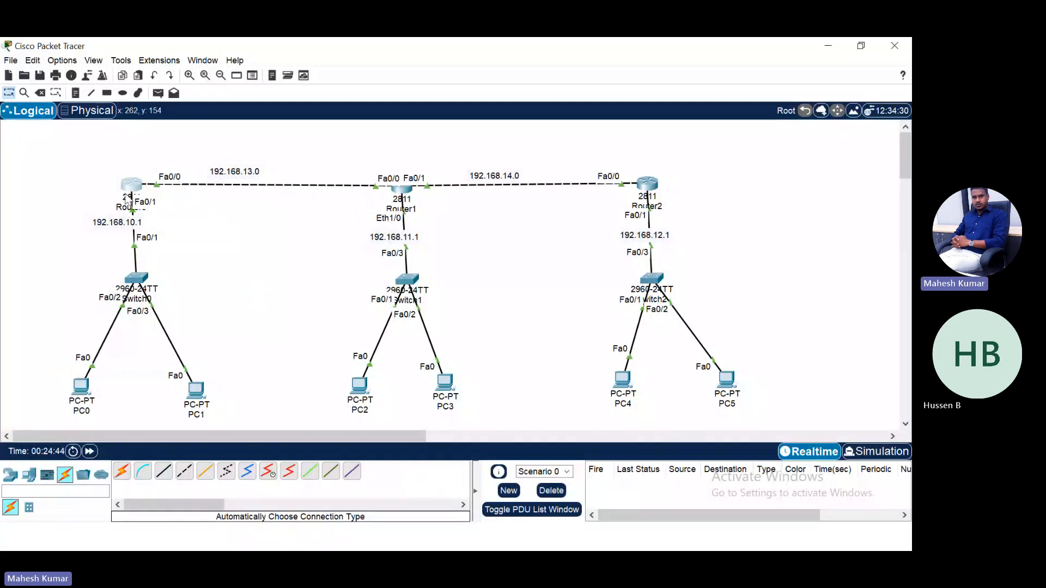
Open Router0's command line and enter global configuration mode with configure terminal.
left_click(130, 188)
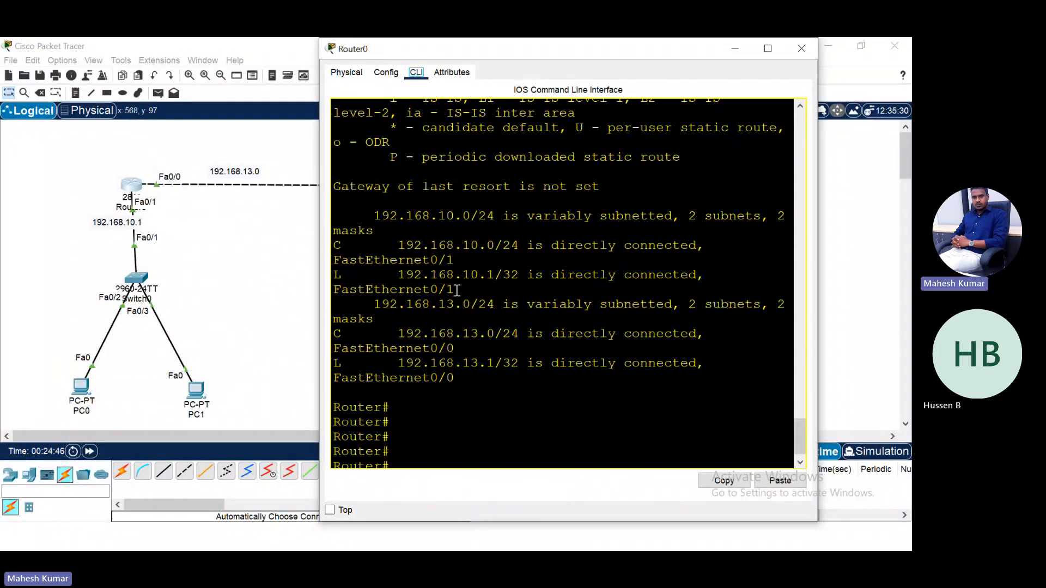
key("Return")
key("Return")
key("Return")
key("Return")
key("Return")
type("conf")
key("Tab")
type("ter")
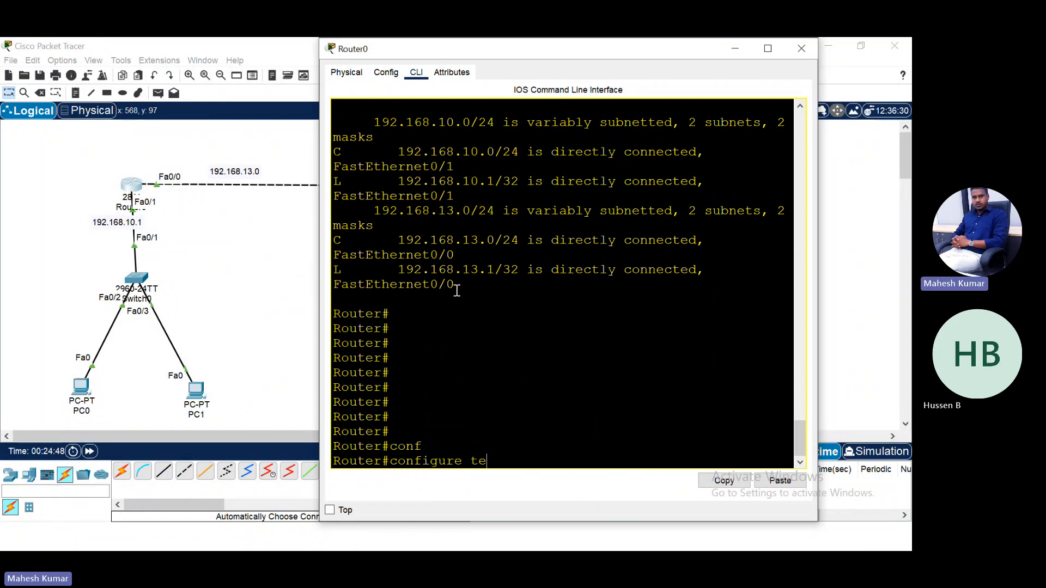
key("Tab")
key("Return")
Add a static route on Router0 to network 192.168.13.0 with mask 255.255.255.0 and next hop 192.168.13.2.
type("ip rou")
key("Tab")
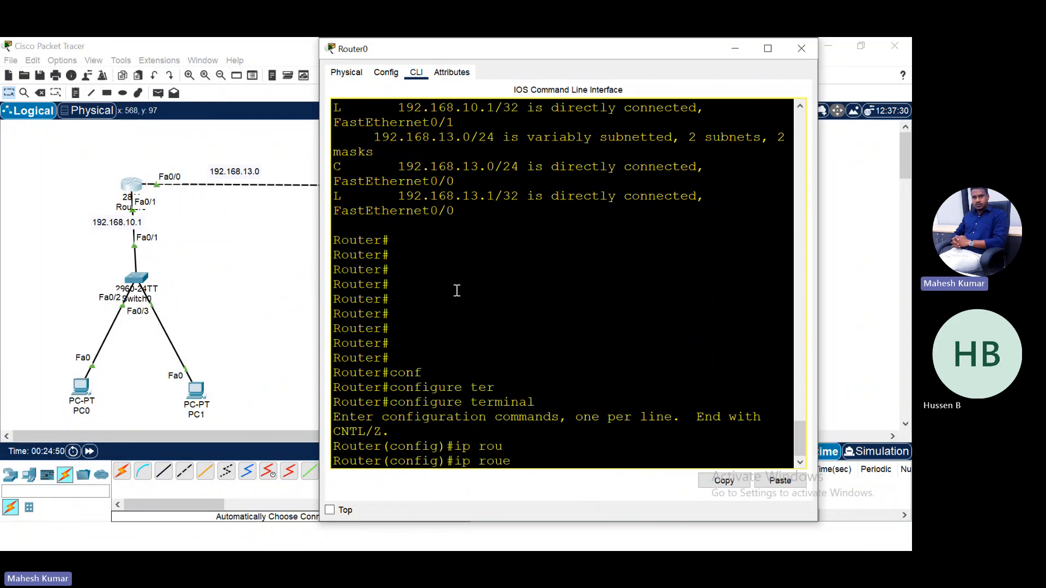
key("Tab")
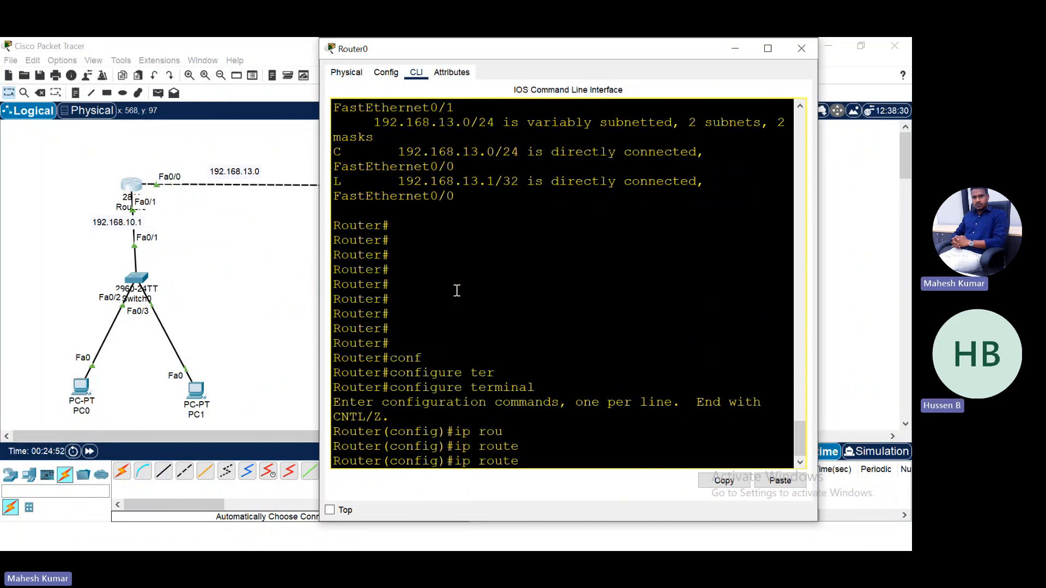
left_click_drag(613, 51, 722, 50)
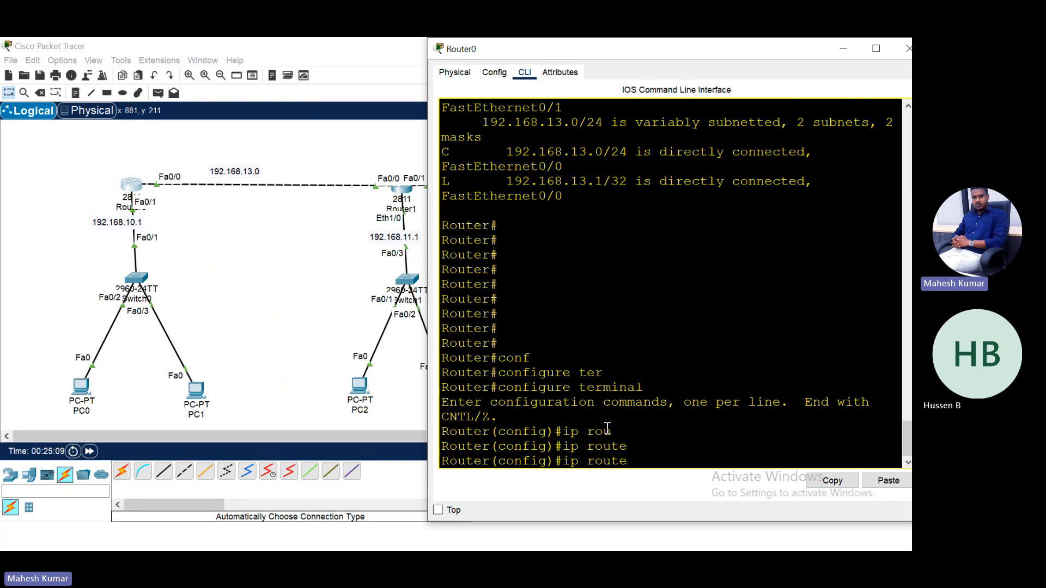
type("192.168.13.0 255.255.255.0 19")
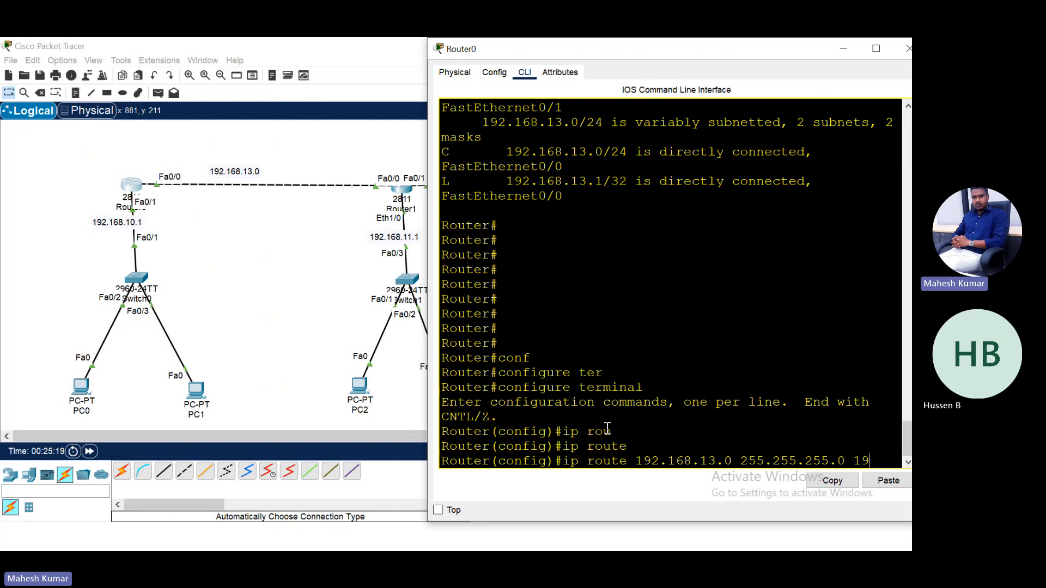
type("68.13.2")
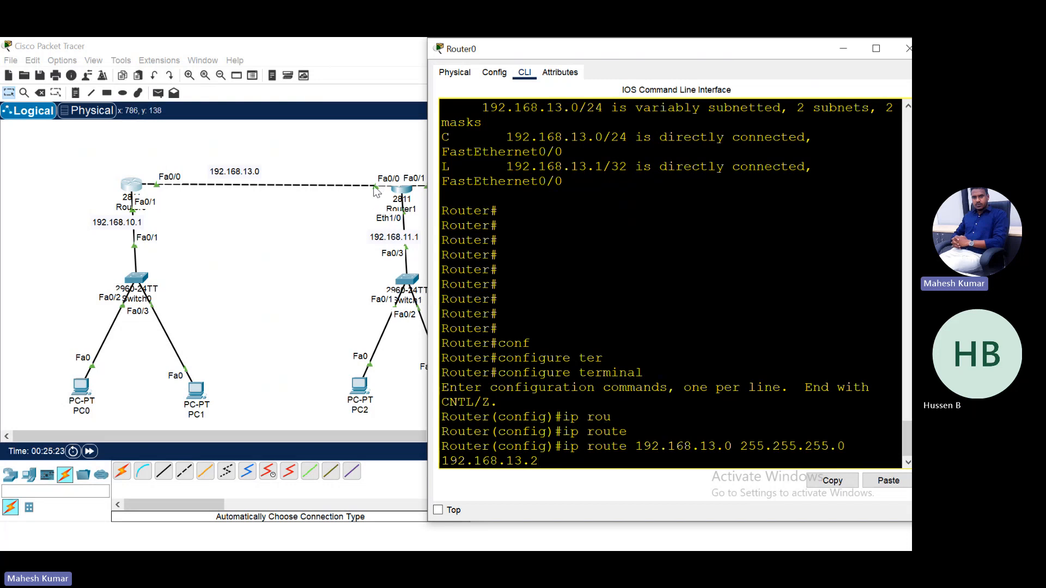
key("Return")
key("Return")
key("Return")
key("Return")
key("Return")
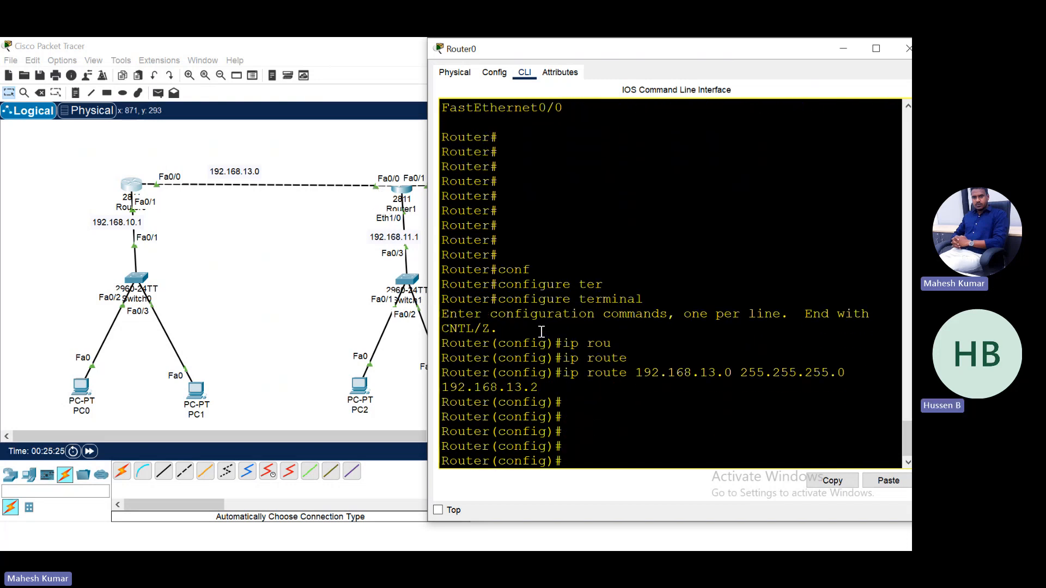
Enlarge Router0's window and add a static route to 192.168.14.0 255.255.255.0 via 192.168.13.2, checking the next hop against the topology.
left_click_drag(628, 55, 92, 104)
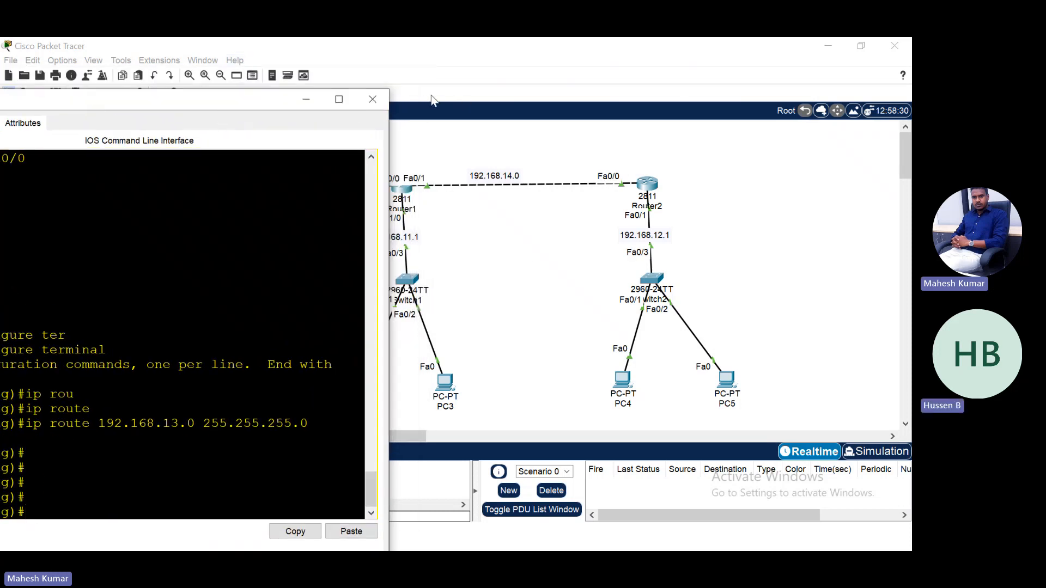
left_click(339, 99)
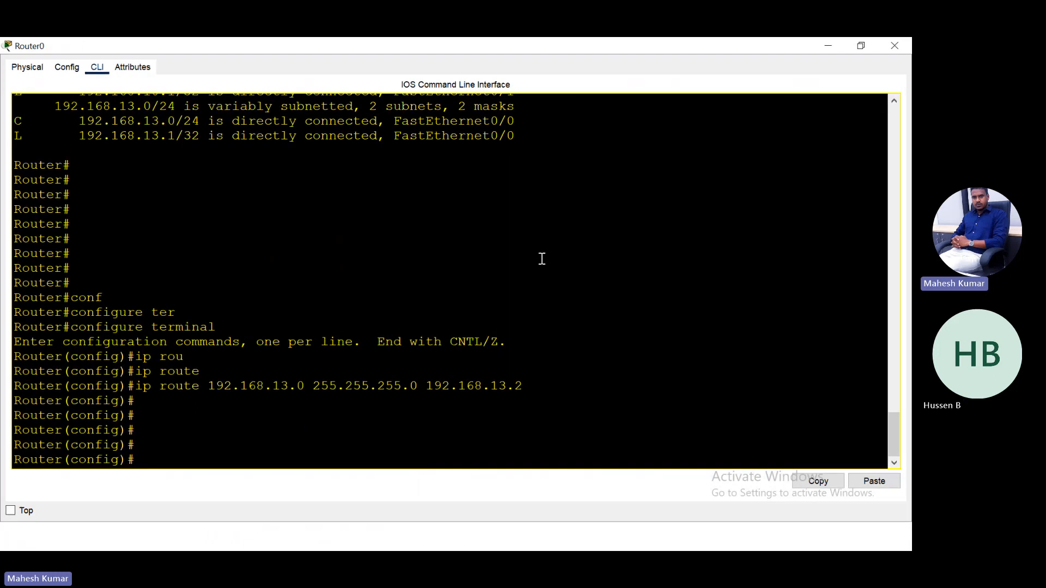
key("Up")
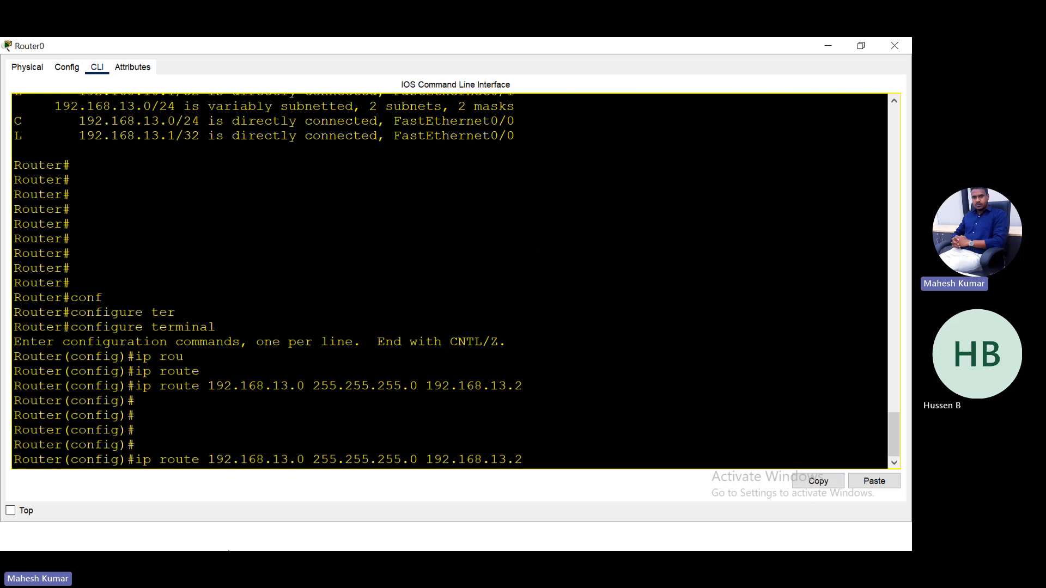
key("Left")
key("Left")
key("Left")
key("Left")
key("Left")
key("Left")
key("Left")
key("Left")
key("Left")
key("Left")
key("Left")
key("Left")
key("Left")
key("Left")
key("Left")
key("Left")
key("Left")
key("Left")
key("Left")
key("Left")
key("BackSpace")
type("4")
left_click_drag(525, 467, 429, 458)
left_click(829, 41)
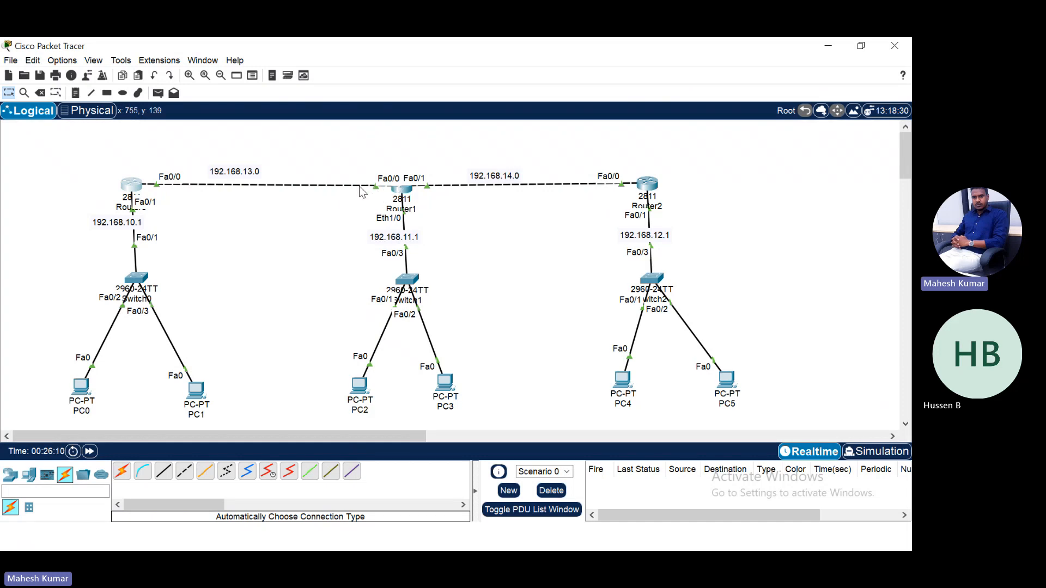
left_click(133, 186)
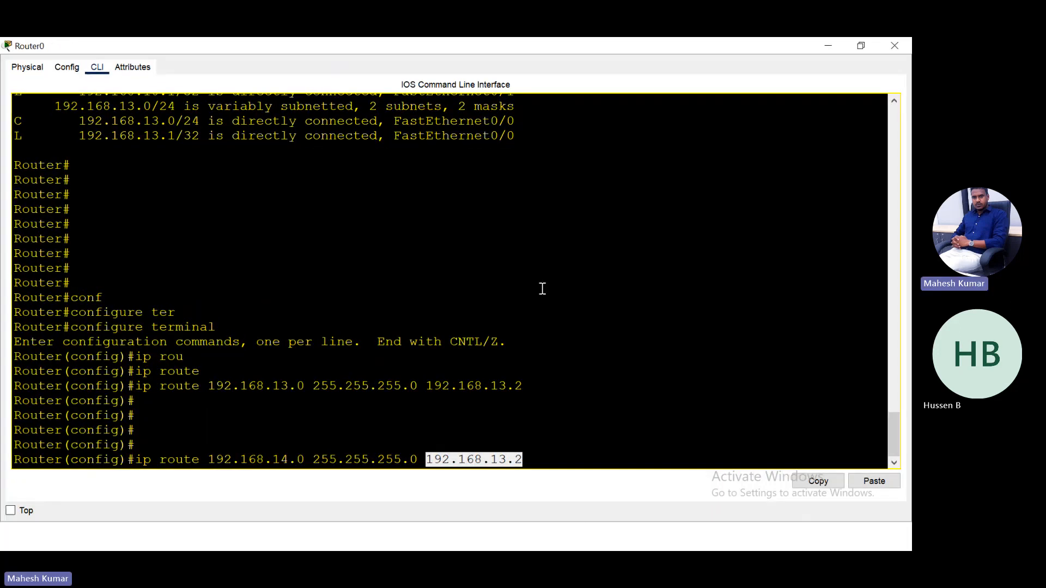
left_click(542, 289)
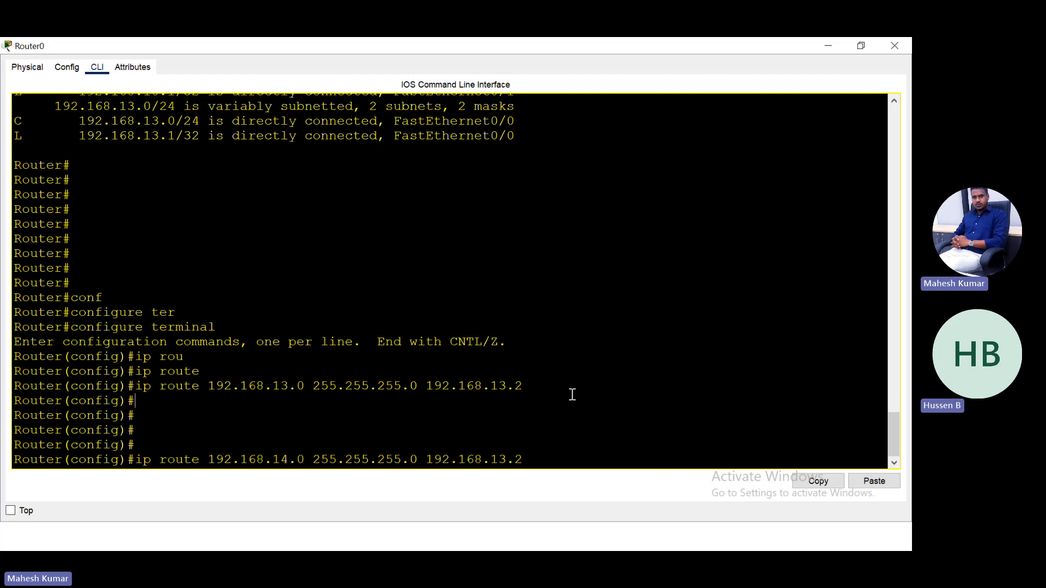
key("Return")
key("Return")
key("Return")
key("Return")
Add a static route on Router0 to 192.168.11.0 255.255.255.0 via next hop 192.168.13.2.
key("Up")
key("Left")
key("Left")
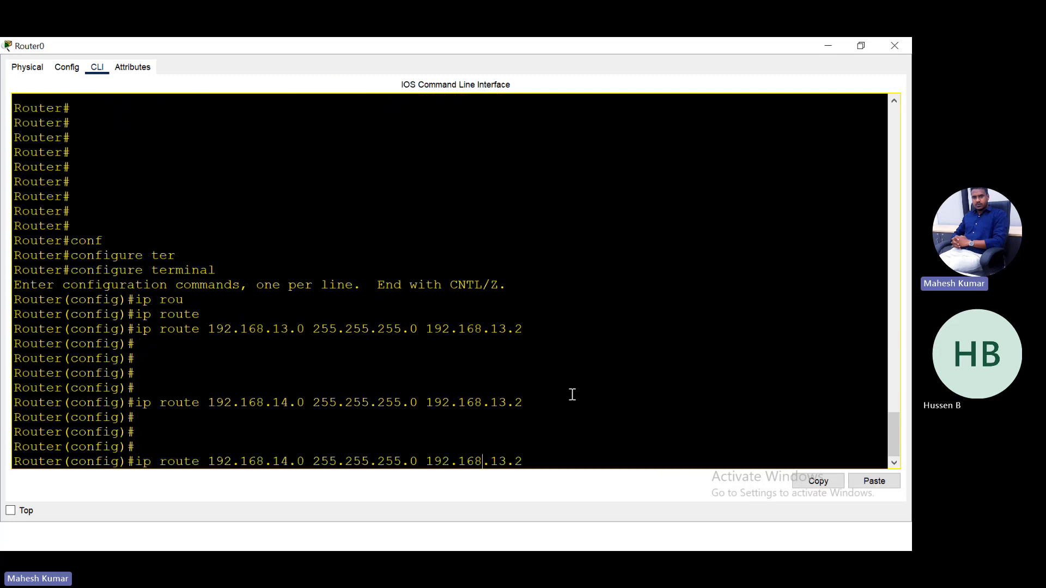
key("Left")
key("Left")
key("Left")
key("Left")
key("Left")
key("Left")
key("BackSpace")
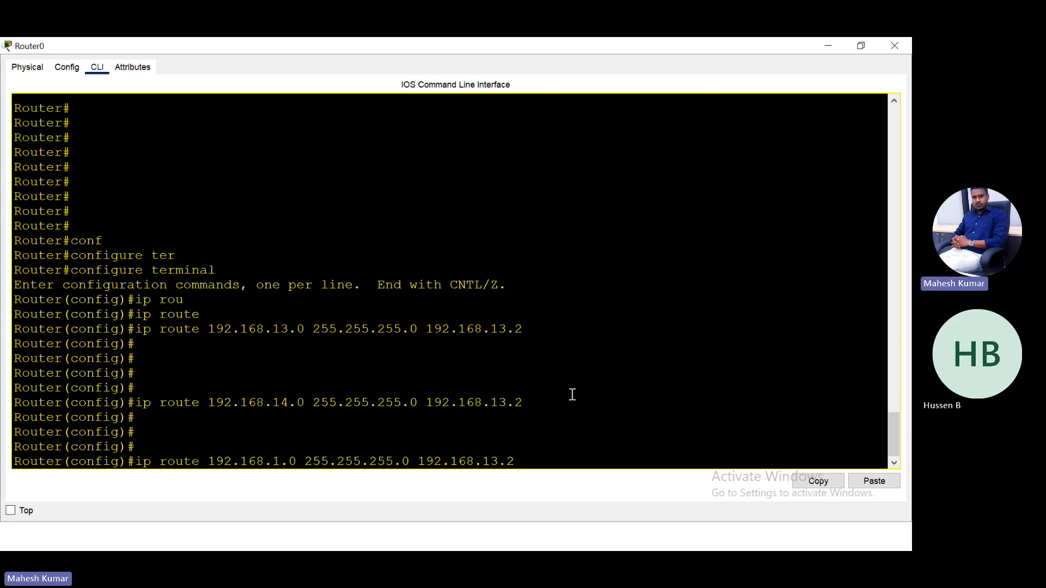
type("1")
key("Return")
key("Return")
key("Return")
Add a static route on Router0 to 192.168.12.0 255.255.255.0 via next hop 192.168.13.2.
key("Up")
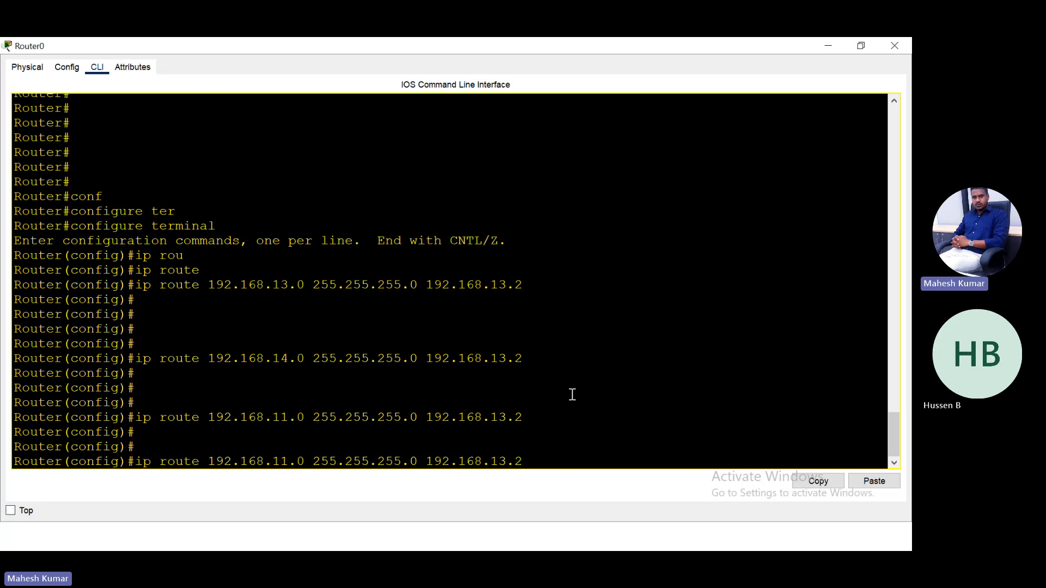
key("Left")
key("Left")
key("Left")
key("Left")
key("Left")
key("Left")
key("Left")
key("Left")
key("Left")
key("Left")
key("Left")
key("Left")
key("Left")
key("Left")
key("Left")
key("Left")
key("Left")
key("Left")
key("Left")
key("Left")
key("BackSpace")
type("2")
key("Return")
key("Return")
key("Return")
key("Return")
key("Return")
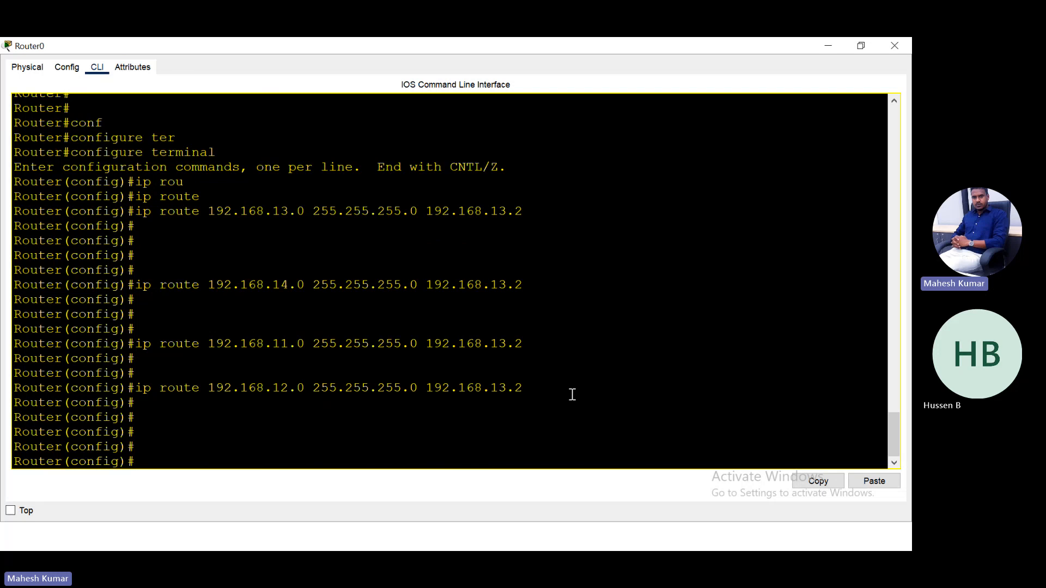
Recall the last route command on Router0, check the topology, and review the entered static route commands.
key("Up")
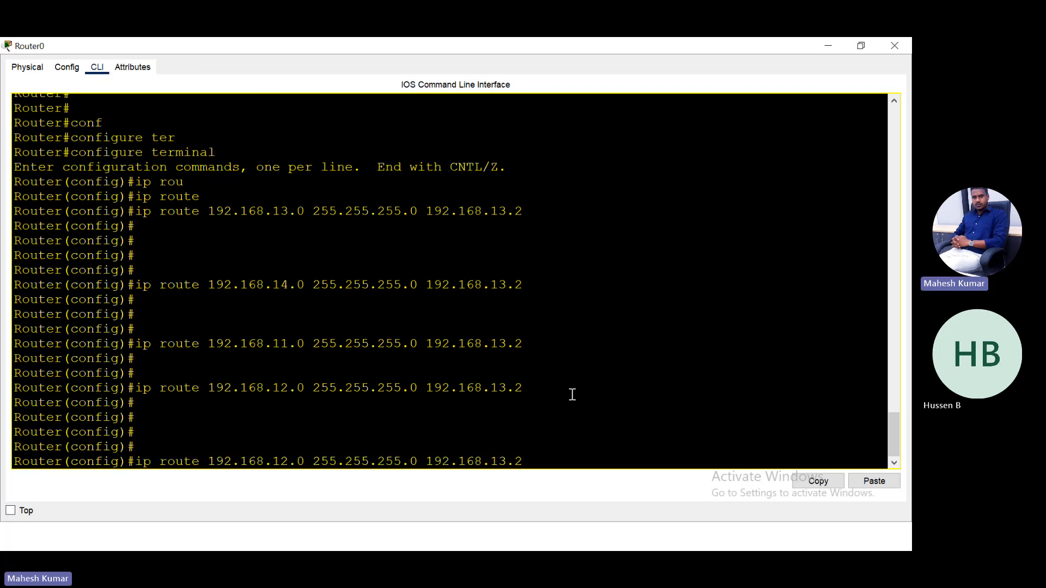
left_click(822, 46)
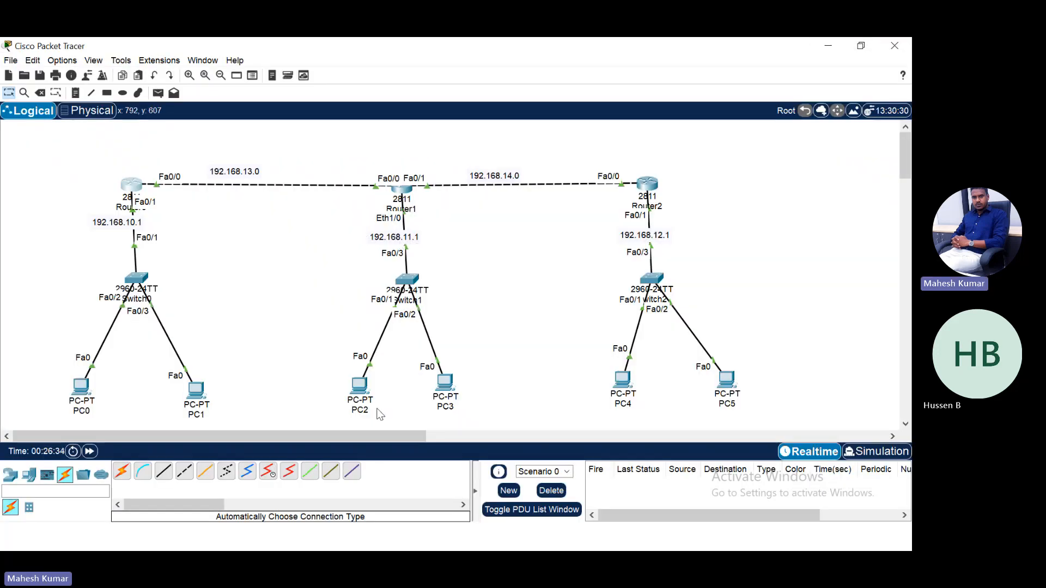
left_click(134, 184)
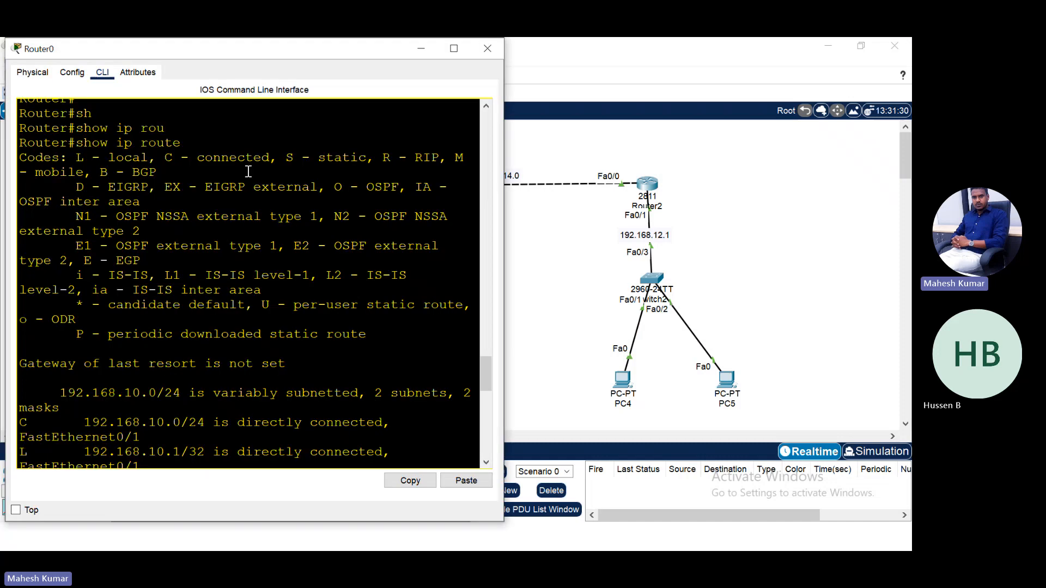
left_click(454, 48)
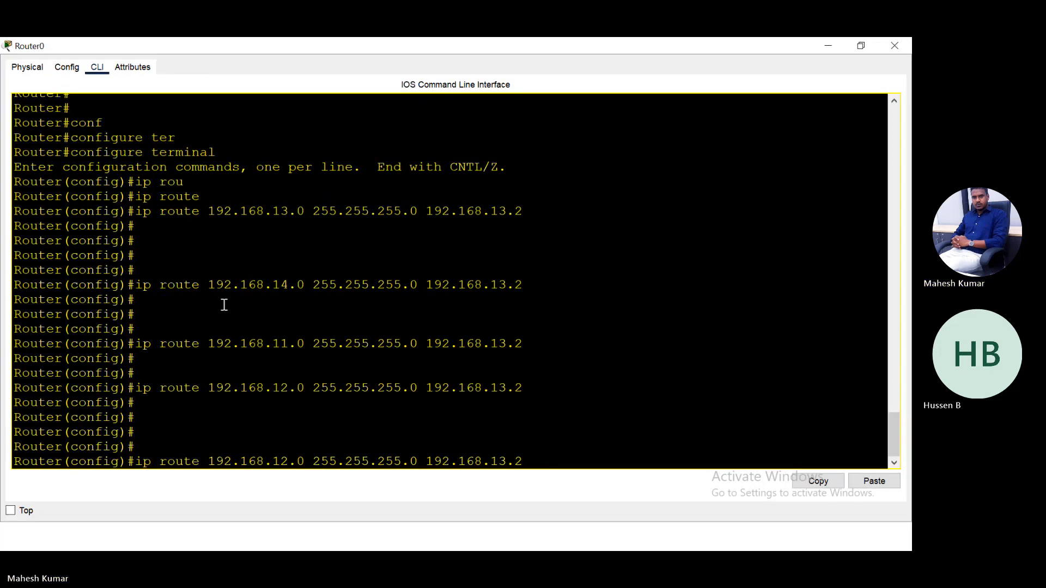
left_click_drag(217, 331, 347, 340)
left_click_drag(240, 384, 396, 394)
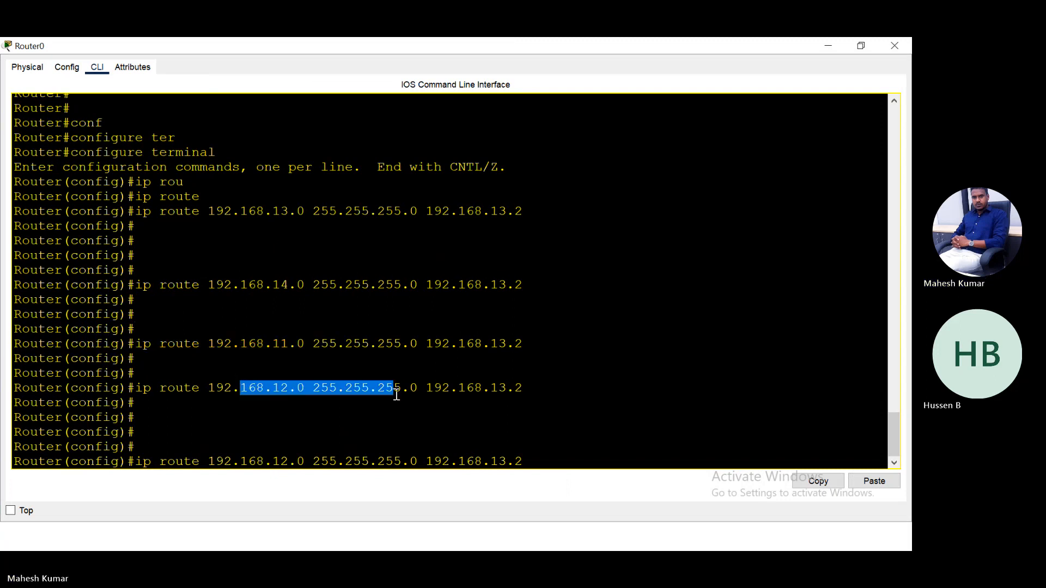
left_click_drag(238, 209, 361, 211)
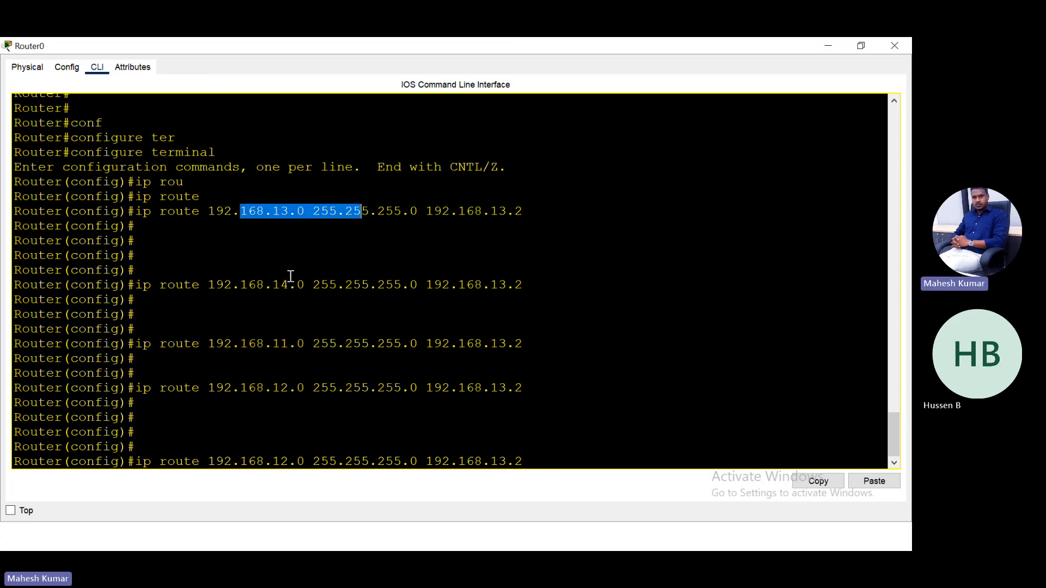
Submit the recalled 192.168.12.0 route again and leave configuration mode with the end command.
left_click(261, 276)
key("Return")
key("Return")
key("Return")
key("Return")
key("Return")
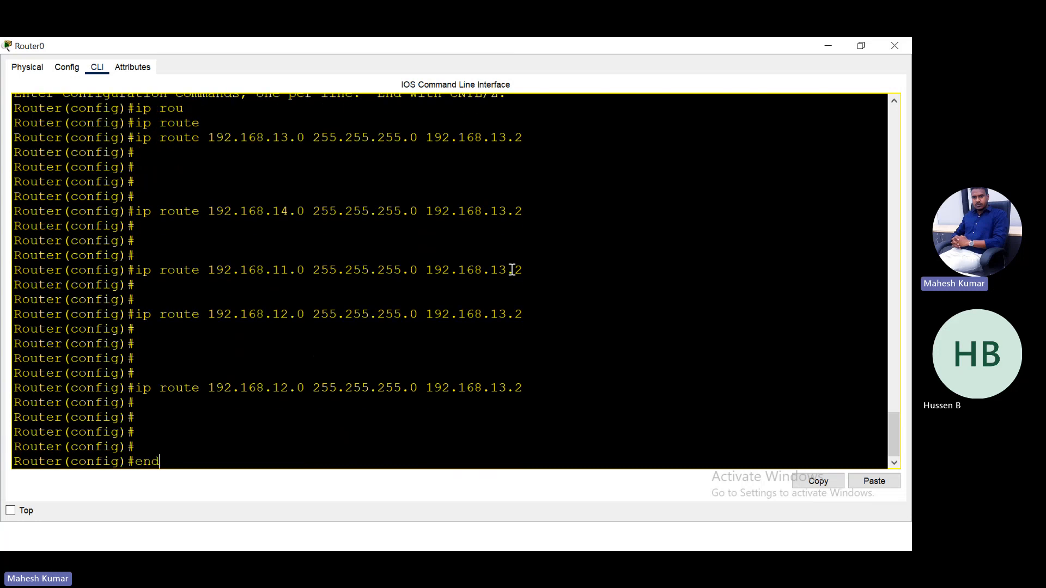
key("Return")
key("Return")
key("Return")
key("Return")
Display Router0's routing table with show ip route.
type("sh")
key("Tab")
type("ip")
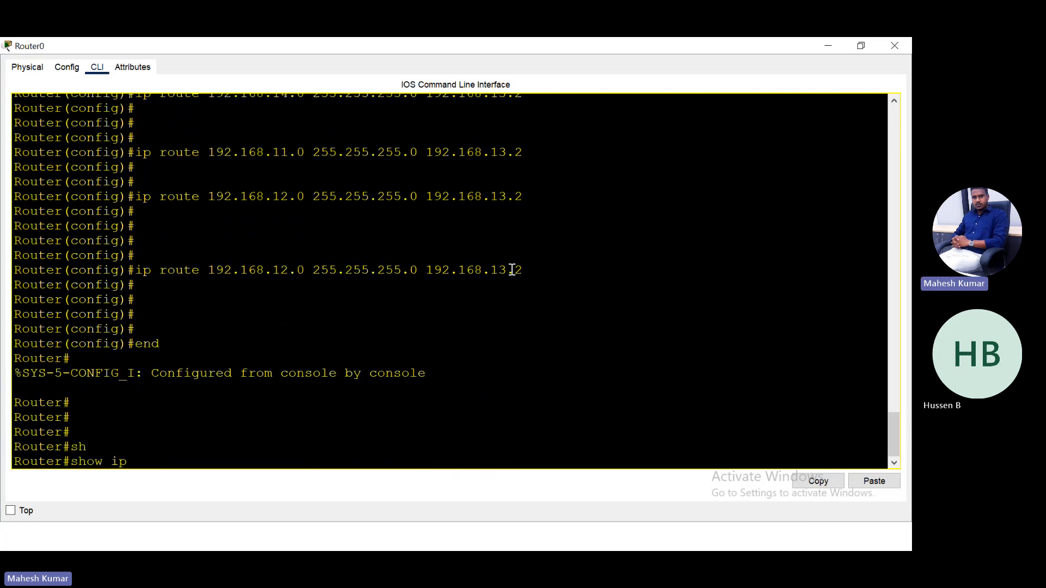
type(" rou")
key("Tab")
key("Return")
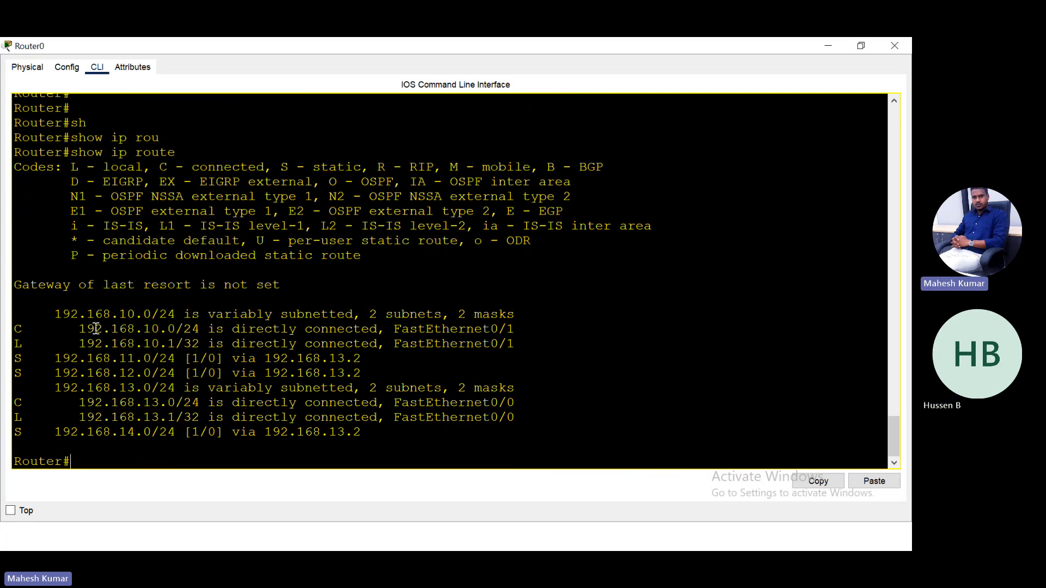
Examine the static code legend and the static route entries in Router0's routing table, then close the window.
left_click_drag(15, 327, 42, 335)
left_click_drag(191, 166, 365, 169)
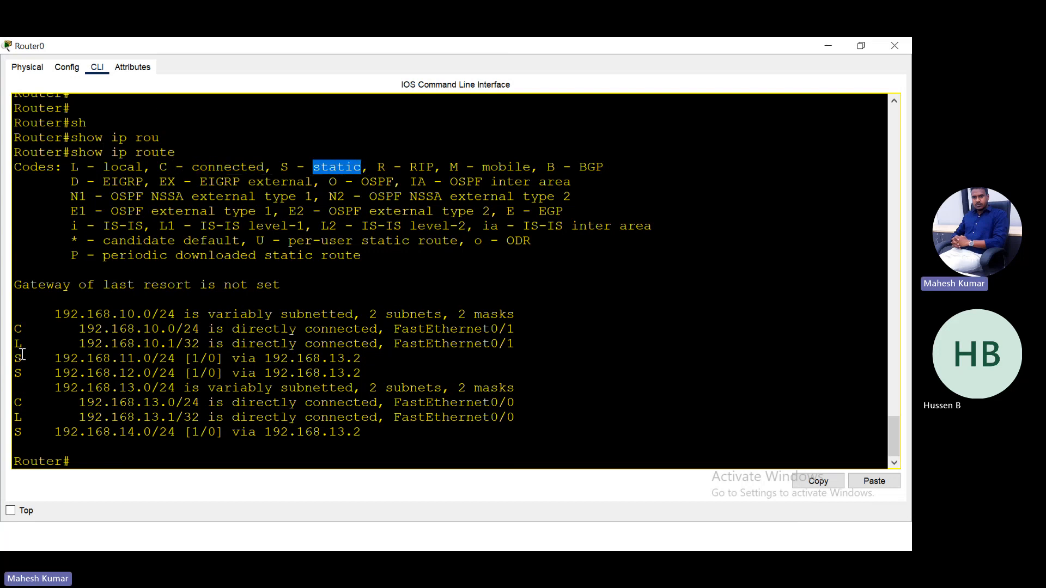
left_click_drag(13, 358, 381, 372)
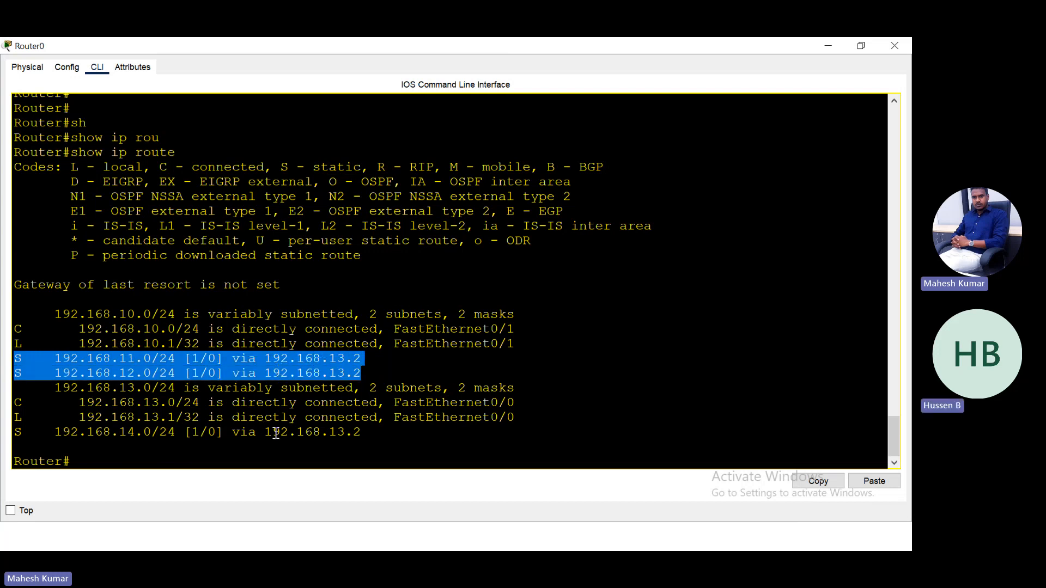
left_click_drag(240, 432, 362, 432)
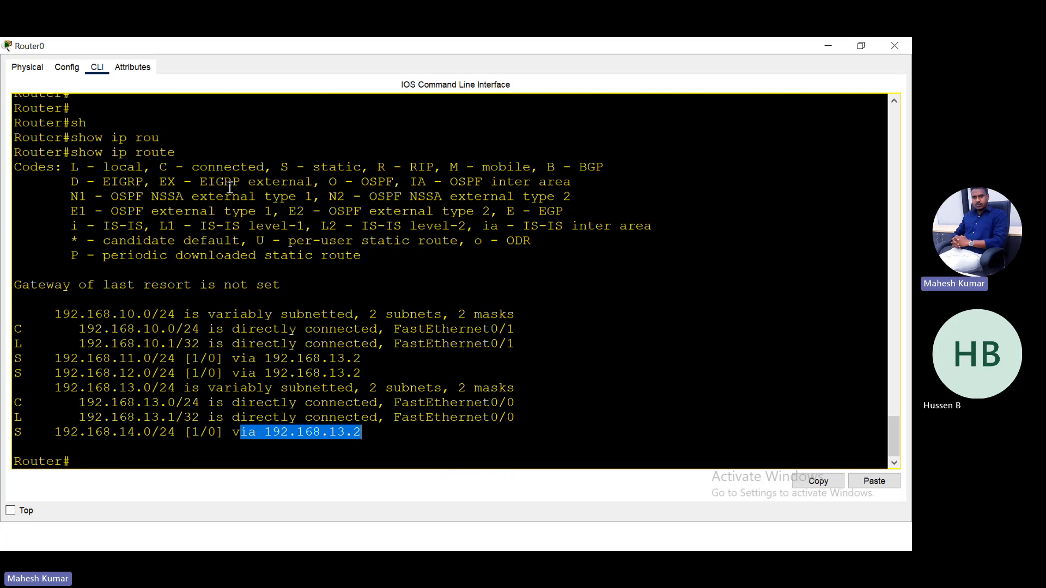
left_click(895, 45)
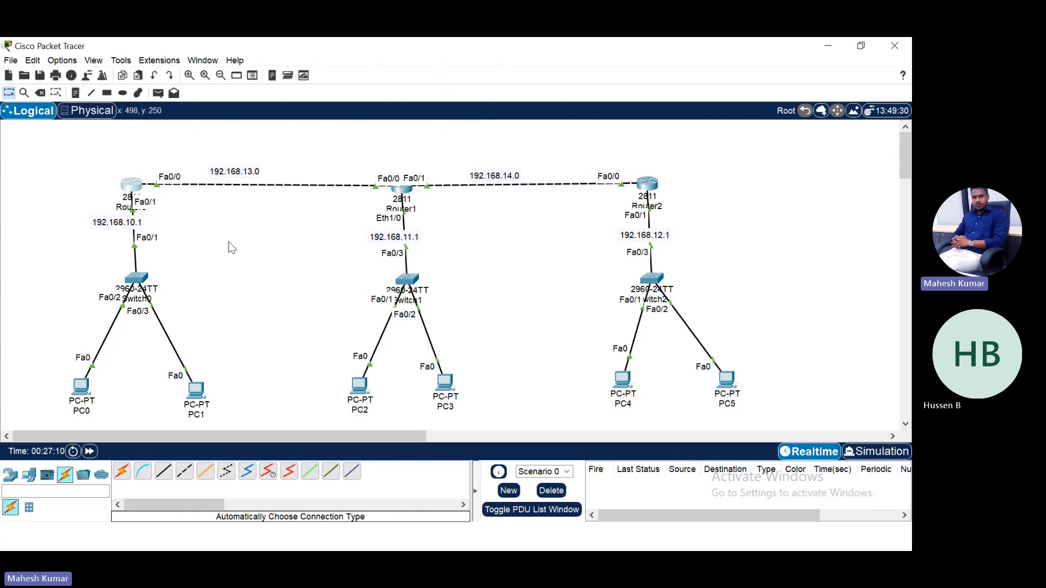
Open Router1's command line, bring it to a fresh prompt, and check the topology for the networks it must reach.
left_click(401, 192)
left_click_drag(452, 56, 552, 67)
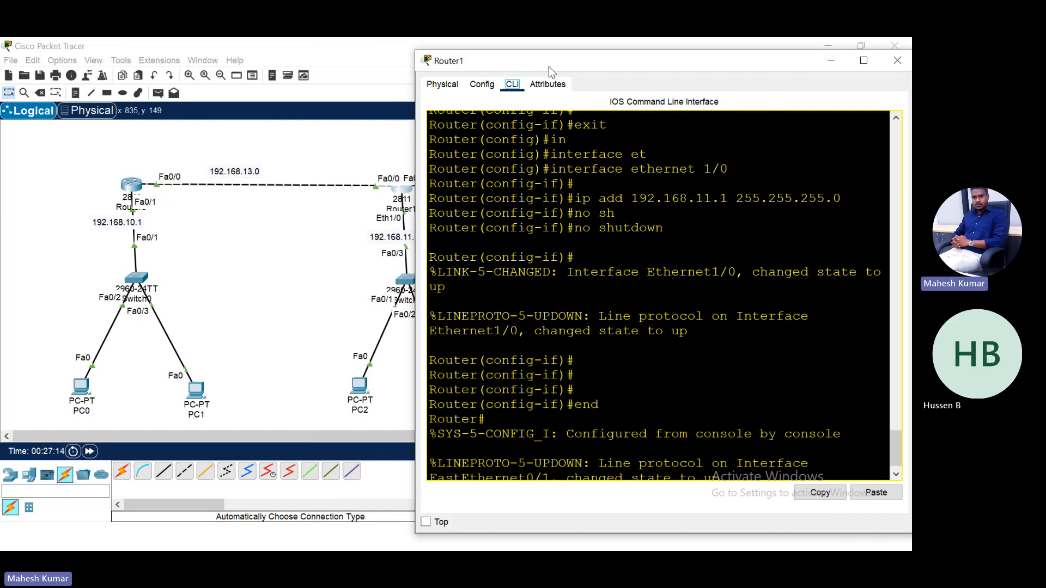
key("Return")
key("Return")
key("Return")
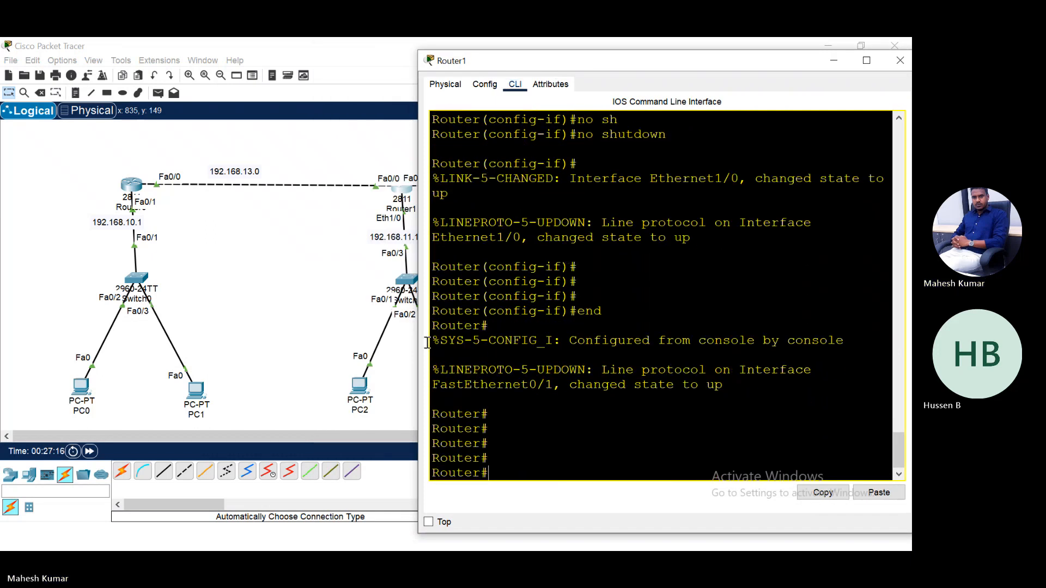
left_click(359, 306)
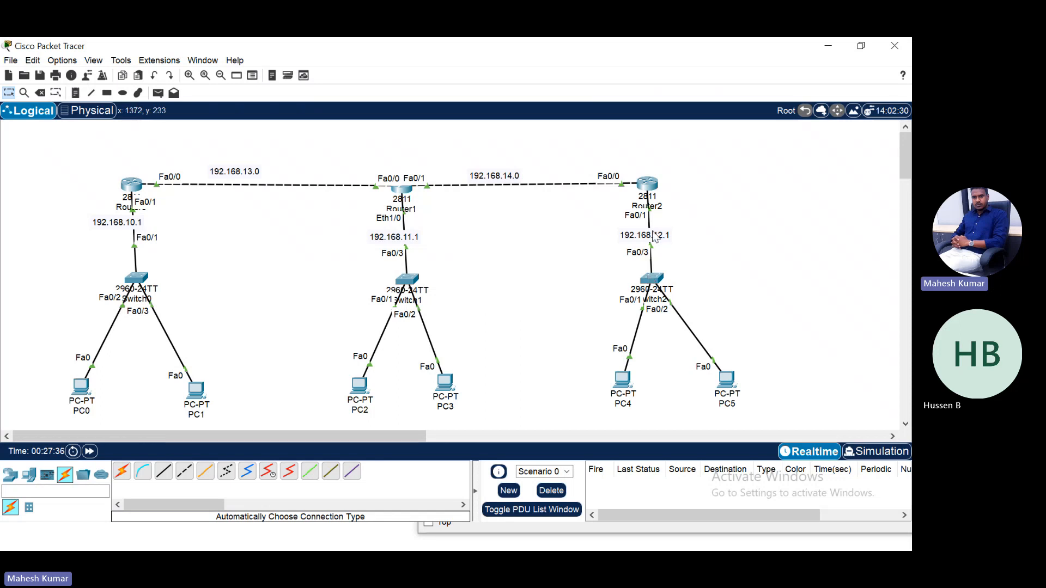
Return to Router1's command line and enter global configuration mode with conf ter.
left_click(402, 189)
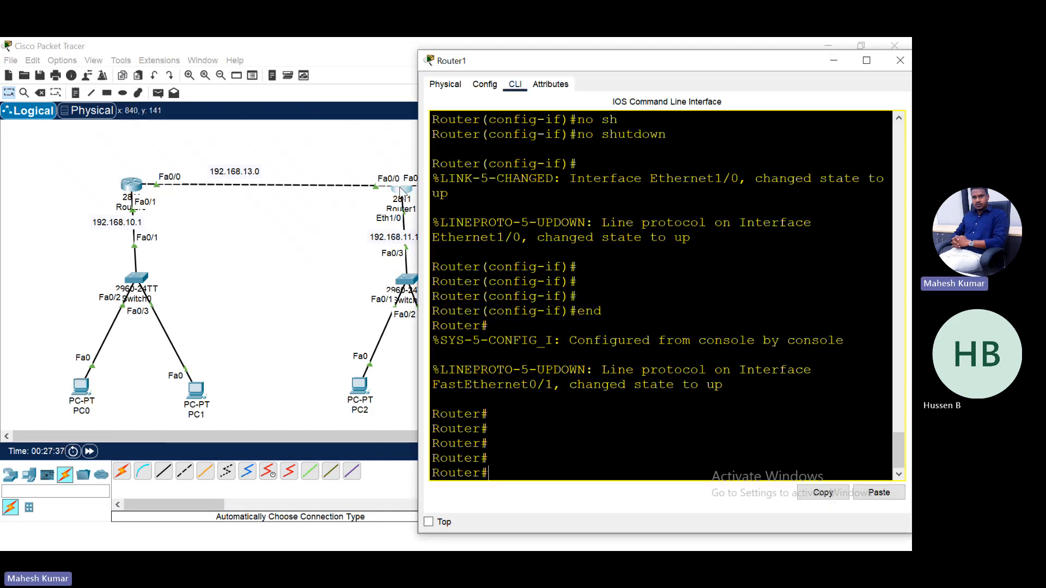
key("Return")
key("Return")
key("Return")
type("conf te")
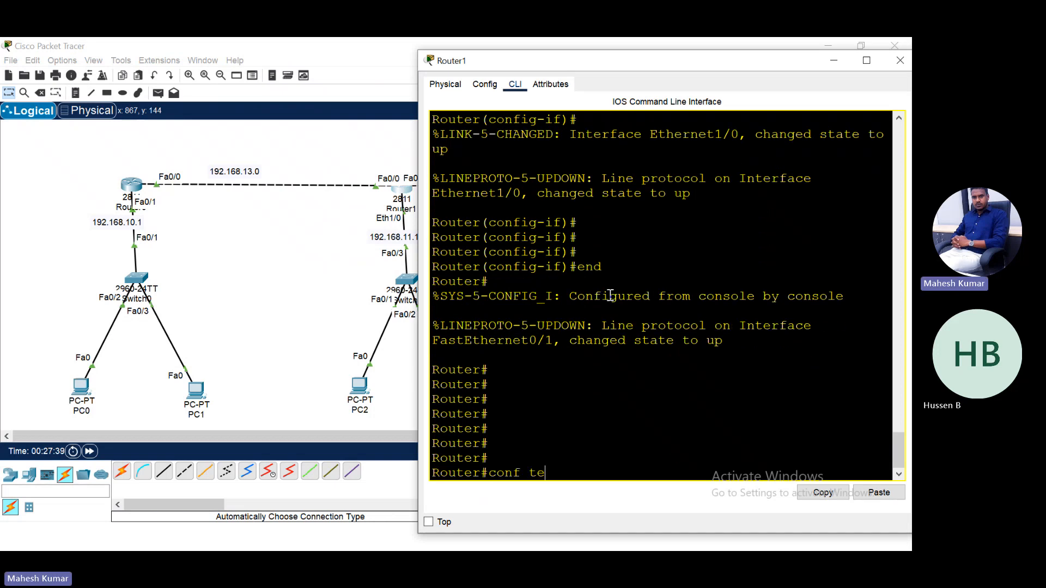
type("r")
key("Return")
Begin a static route command on Router1 for network 192.168.10.0 with mask 255.255.255.0.
type("ip route")
key("Tab")
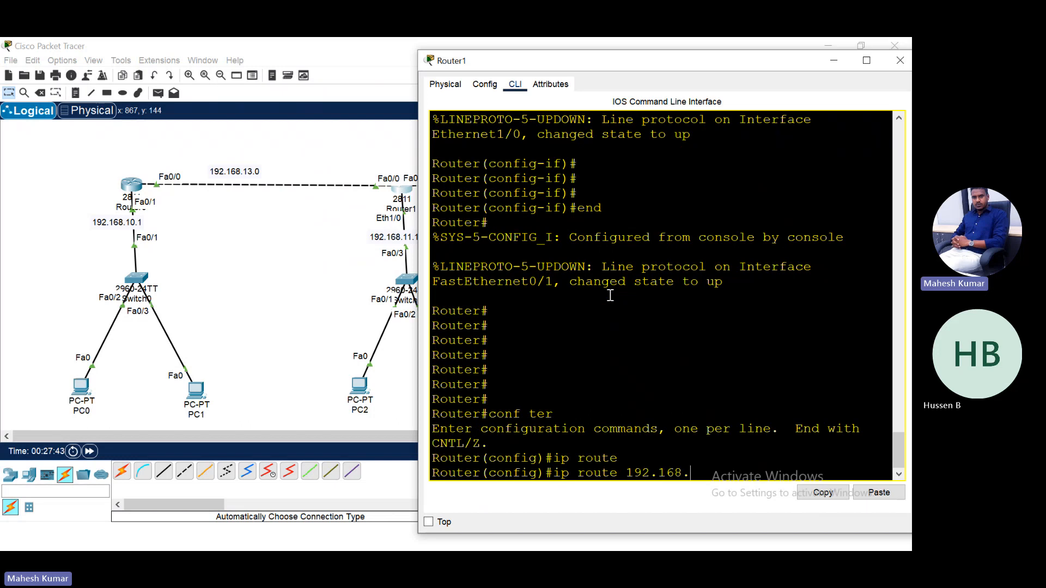
type("192.168.10.0 255.255.255.0")
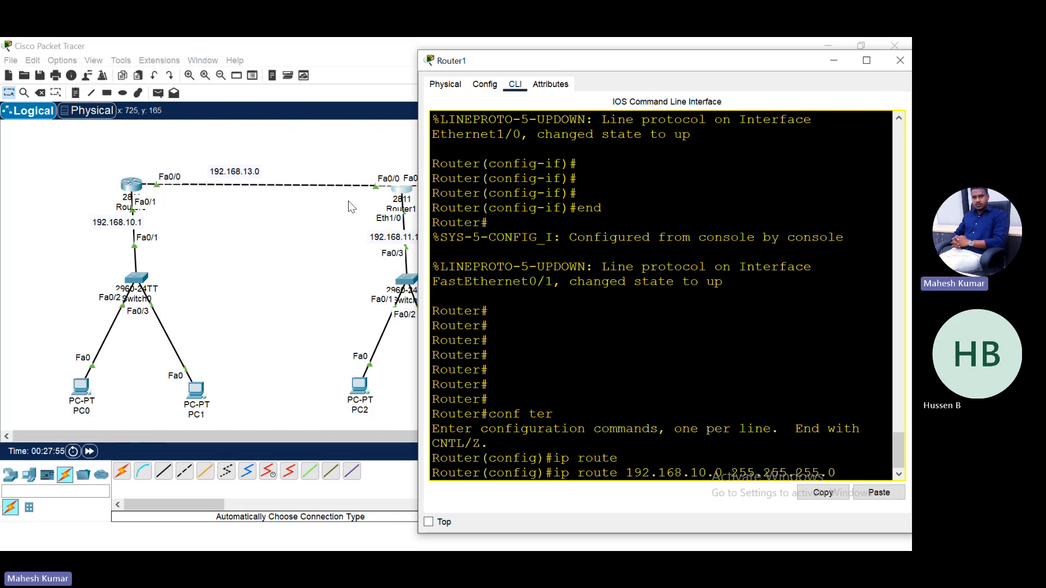
Label the ends of the 192.168.13.0 link with notes: 13.1 at Router0 and 13.2 at Router1.
left_click(310, 248)
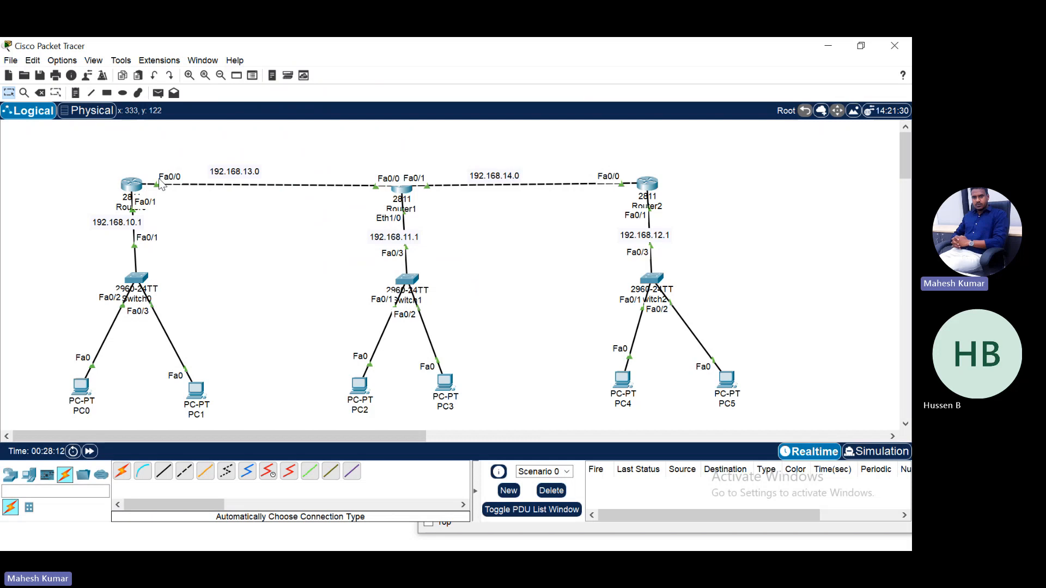
key("n")
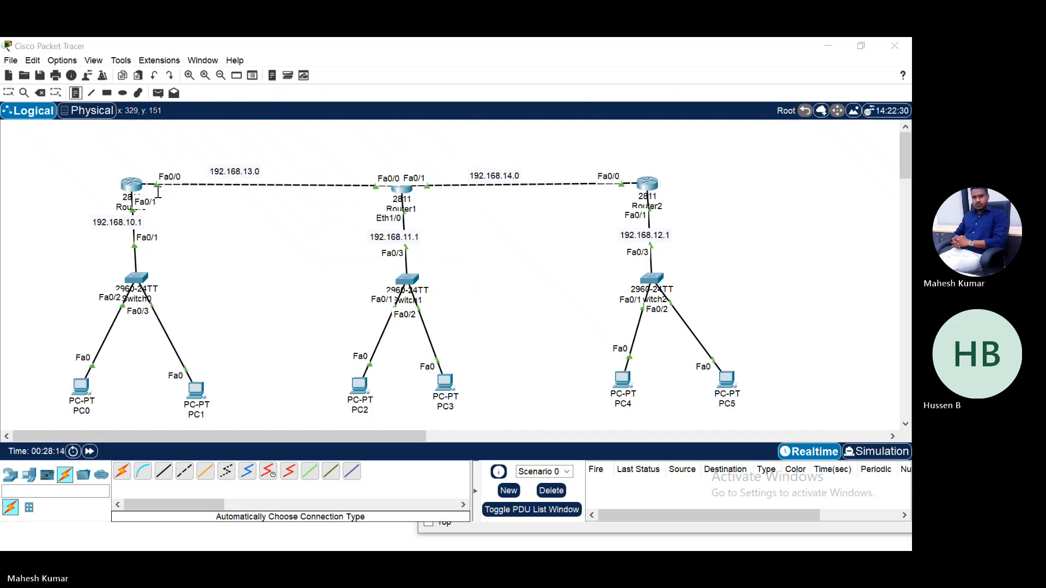
left_click(157, 195)
type("13.1")
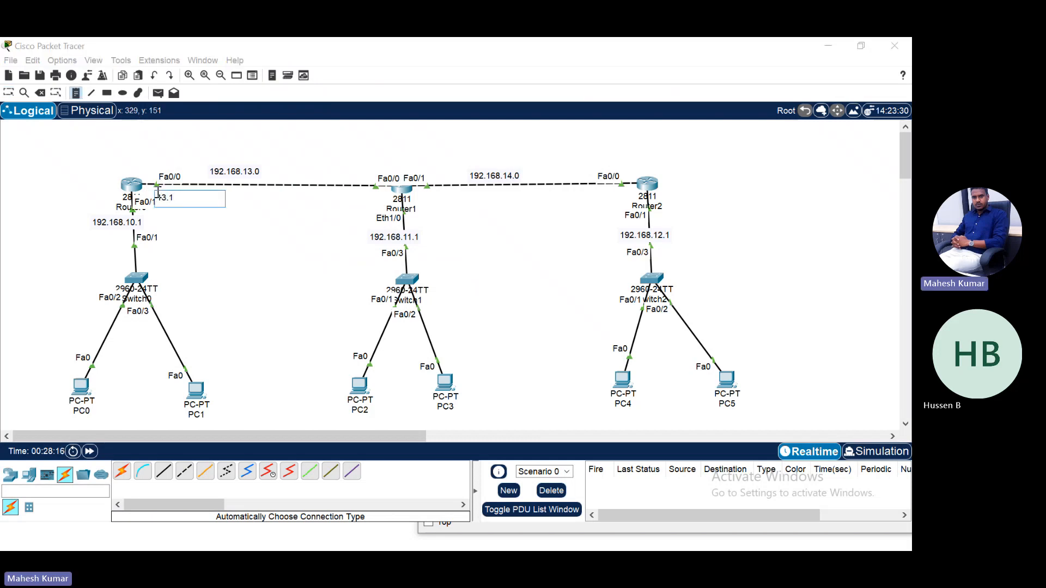
left_click(352, 194)
type("13.")
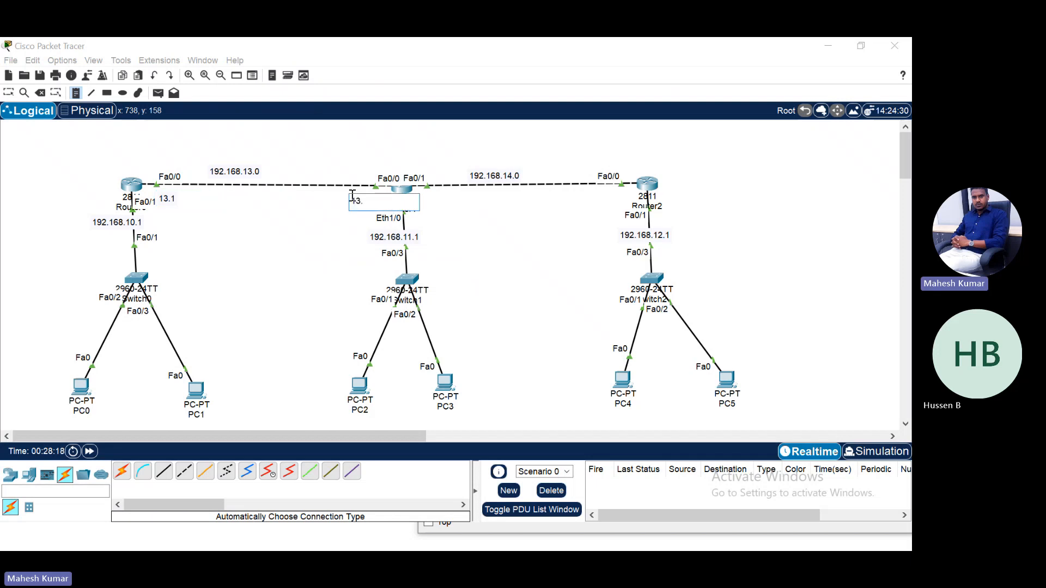
type("2")
Label the ends of the 192.168.14.0 link 14.1 at Router1 and 14.2 at Router2, and move both notes closer to the link.
left_click(440, 197)
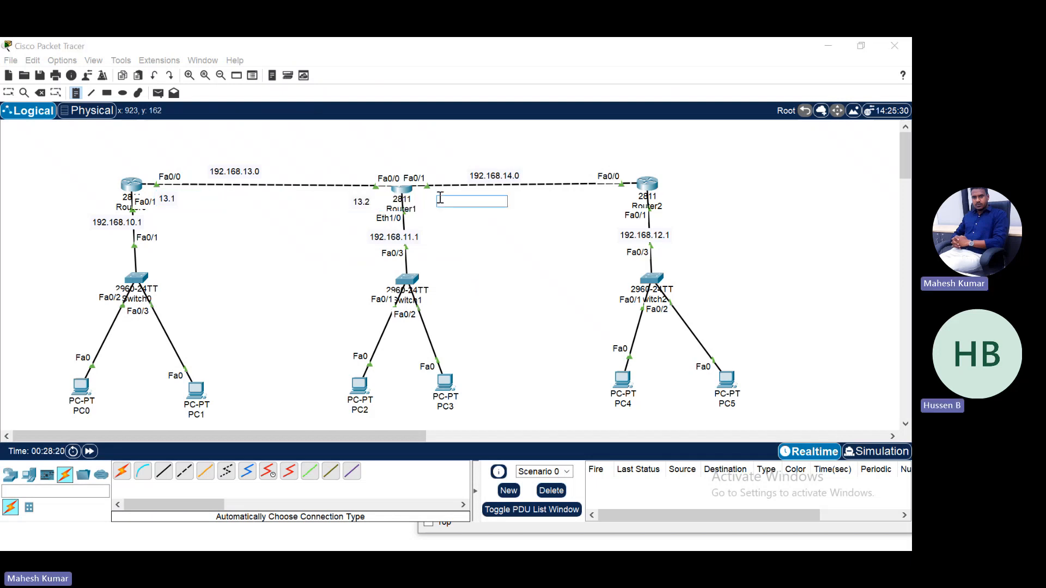
left_click(592, 198)
type("14.2")
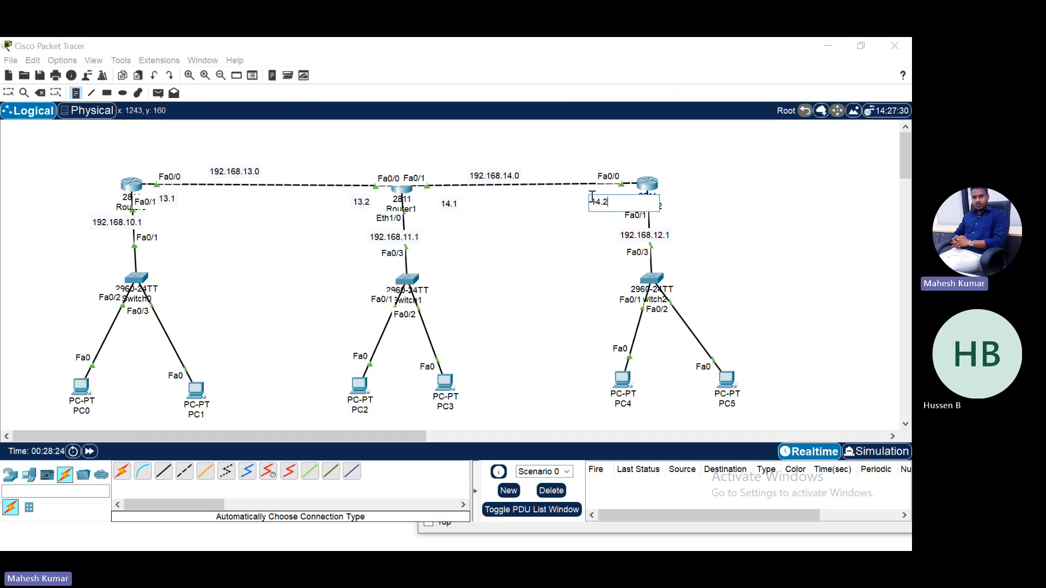
key("Escape")
left_click_drag(602, 212, 603, 202)
left_click_drag(450, 208, 439, 198)
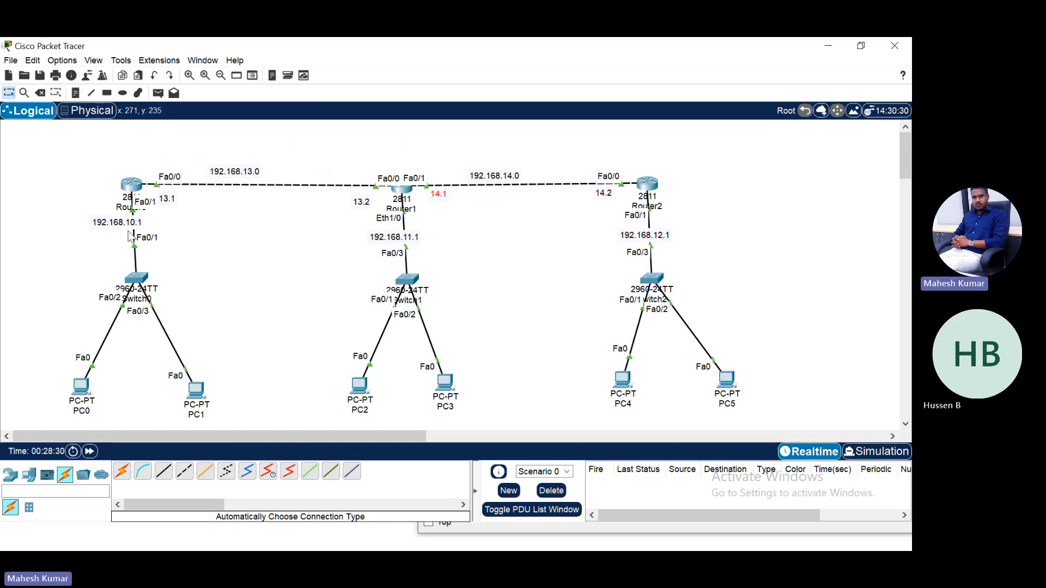
Complete Router1's static route to 192.168.10.0 255.255.255.0 with next hop 192.168.13.1 and submit it.
left_click(409, 189)
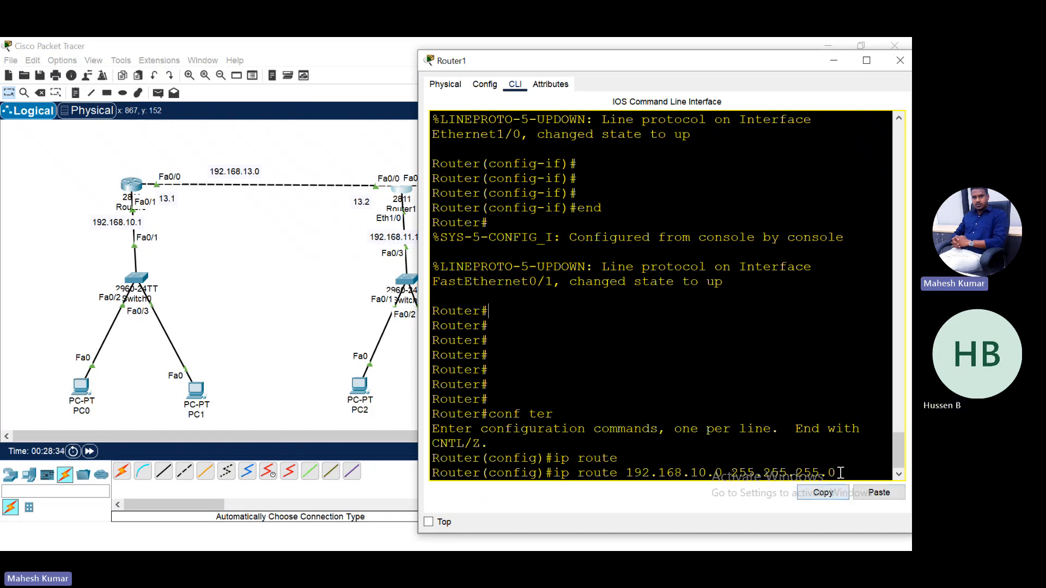
key("Return")
key("Up")
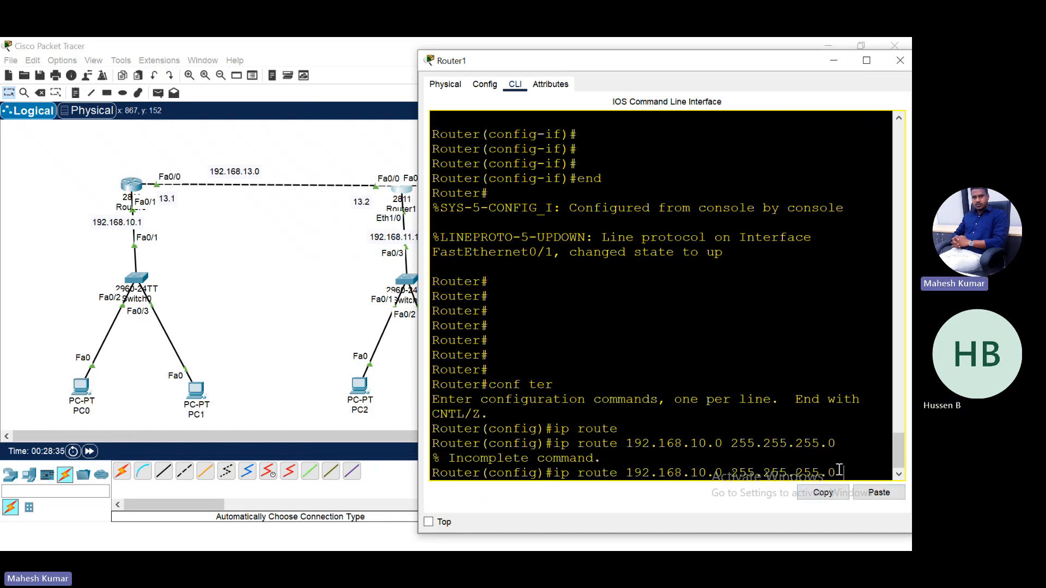
type("192.168.13.")
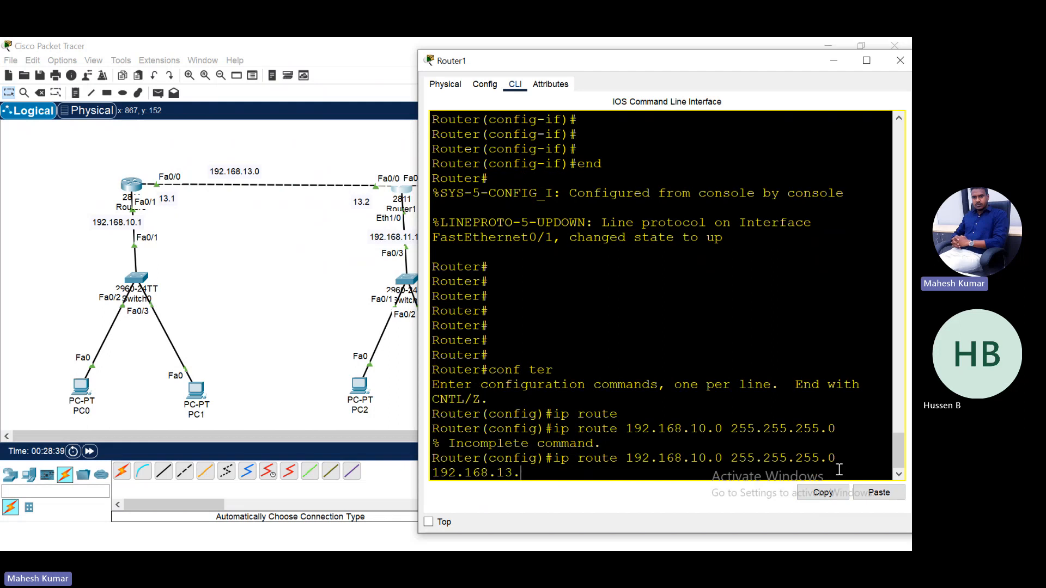
key("Return")
key("Return")
key("Return")
key("Return")
key("Return")
key("Return")
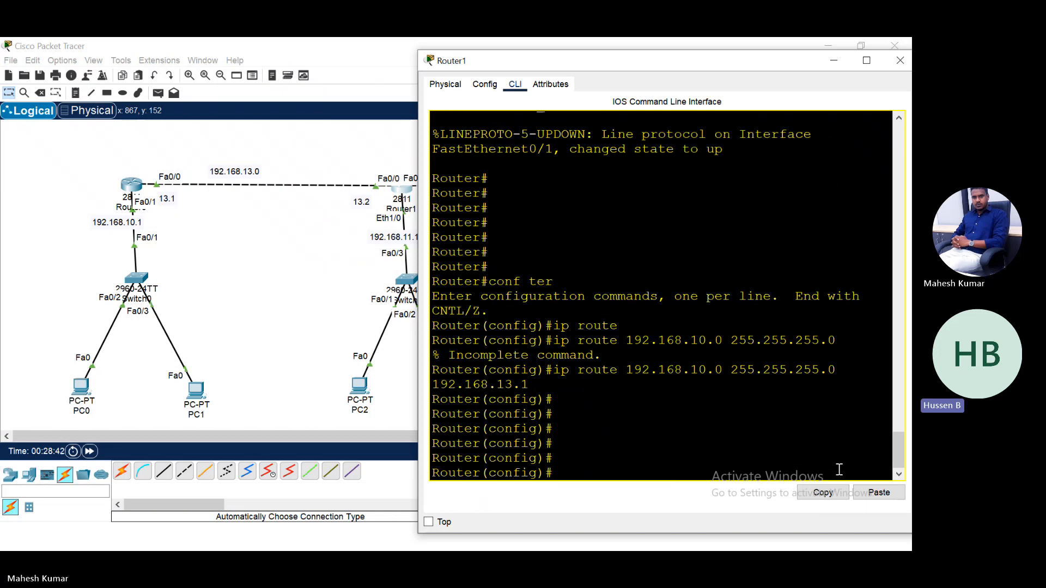
Check the topology, then reuse Router1's last route command with the next hop changed to 192.168.14.2 and submit it.
left_click(287, 369)
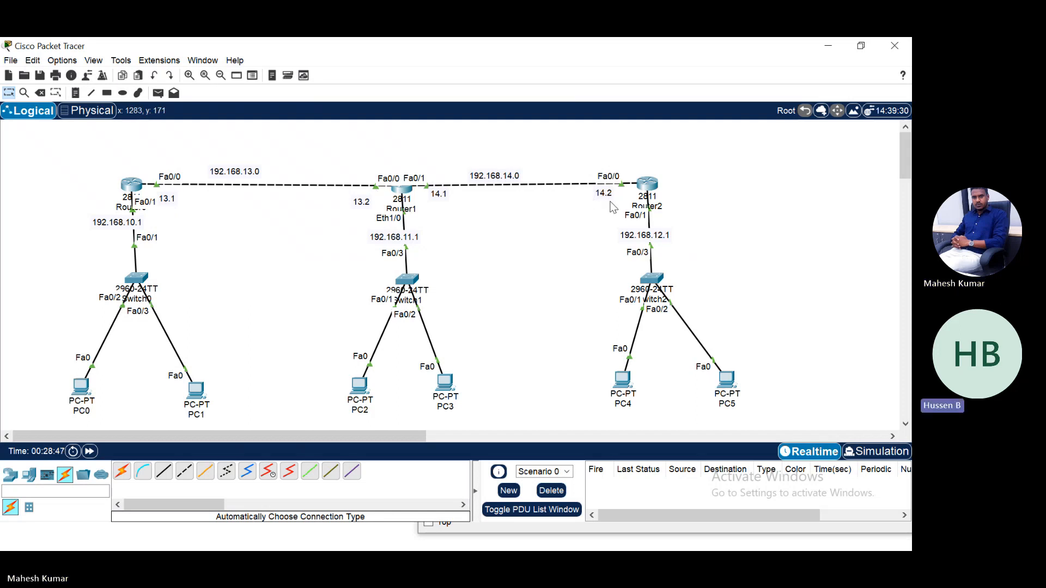
left_click(403, 191)
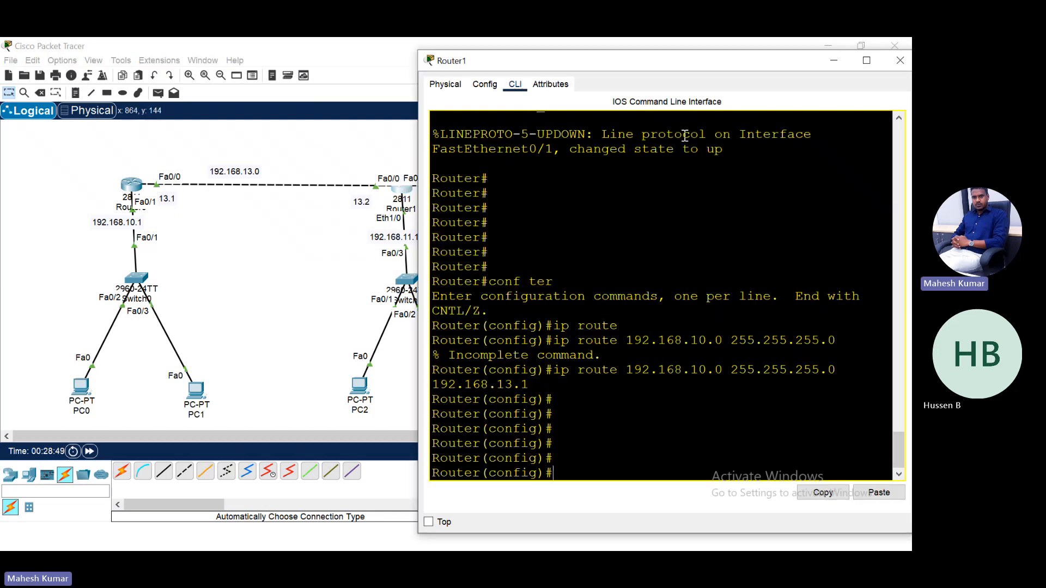
left_click(863, 64)
key("Up")
key("Left")
key("Left")
key("Left")
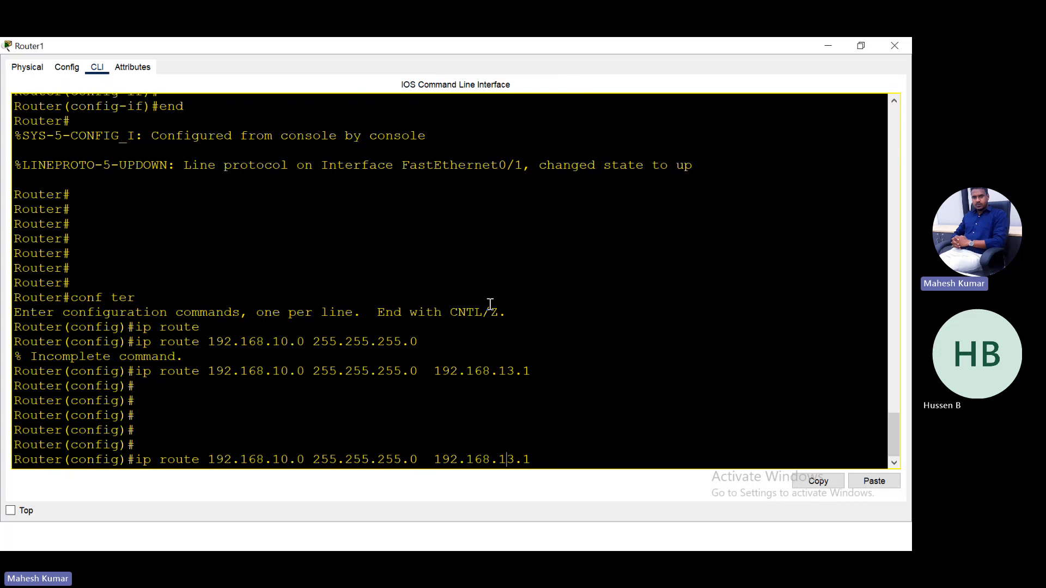
key("BackSpace")
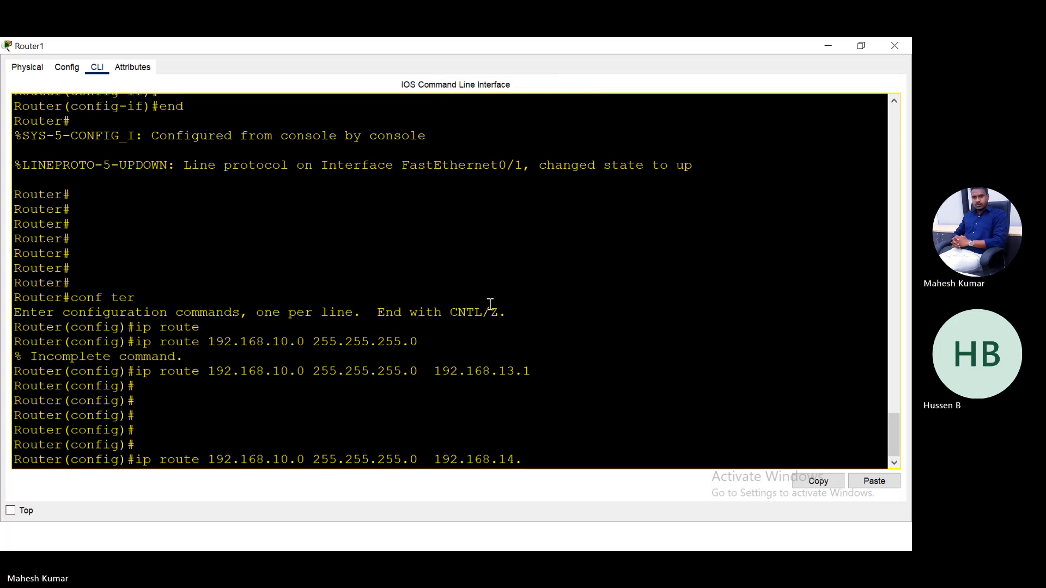
type("2")
key("Return")
Leave configuration mode with end and display Router1's routing table with show ip route.
key("Return")
key("Return")
key("Return")
key("Return")
type("end")
key("Return")
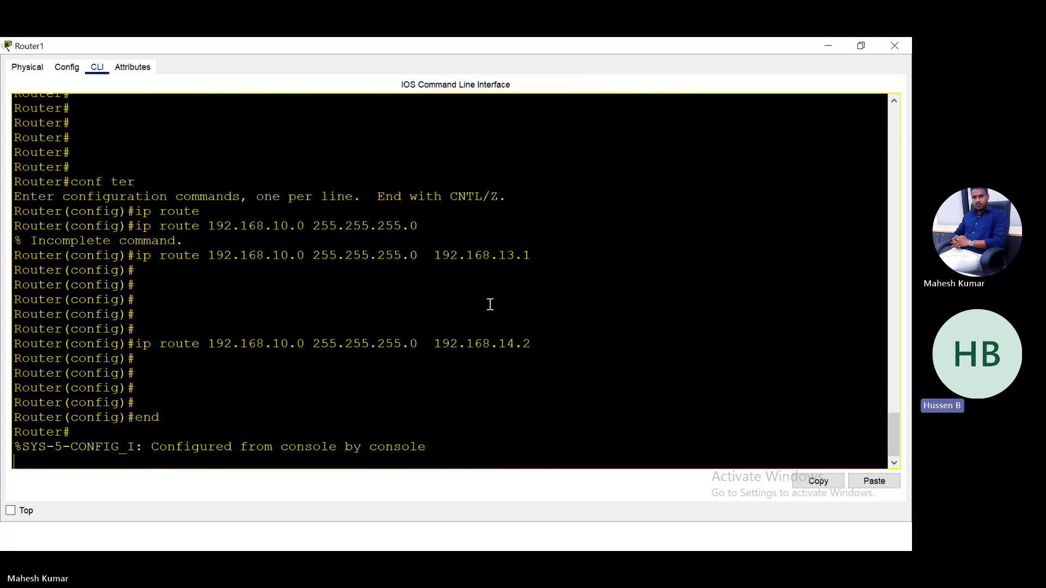
type("sh")
key("Tab")
type("ip rou")
key("Tab")
key("Return")
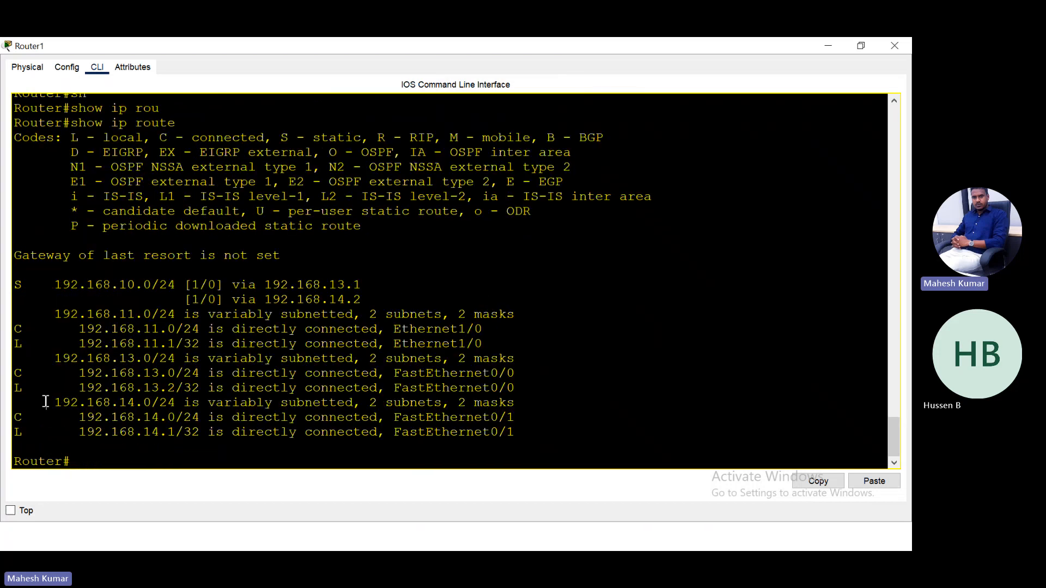
Examine the 192.168.14.0 and static 192.168.10.0 entries in Router1's routing table, then get a fresh prompt.
left_click_drag(45, 402, 377, 402)
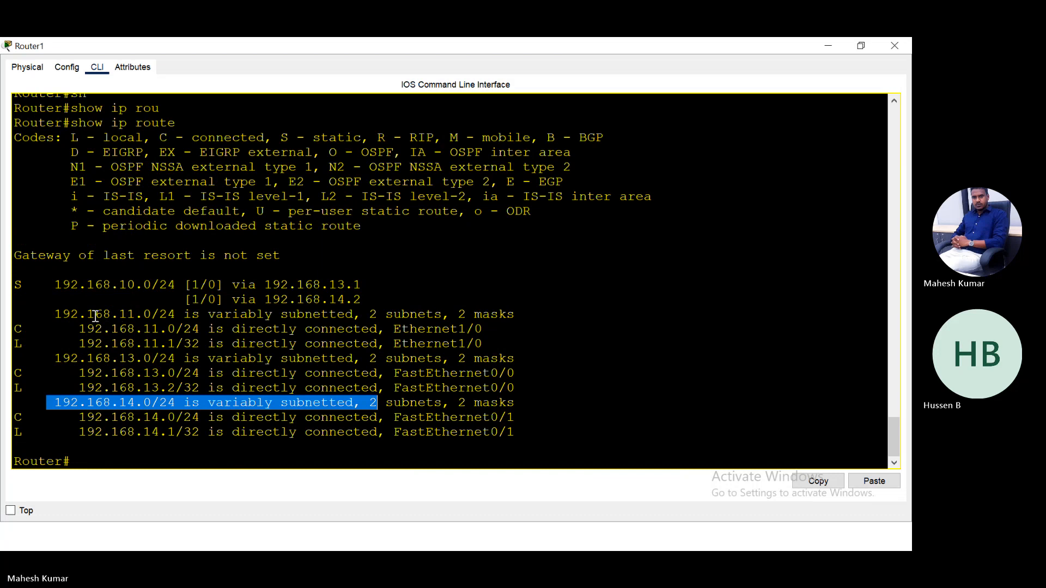
left_click_drag(54, 284, 378, 293)
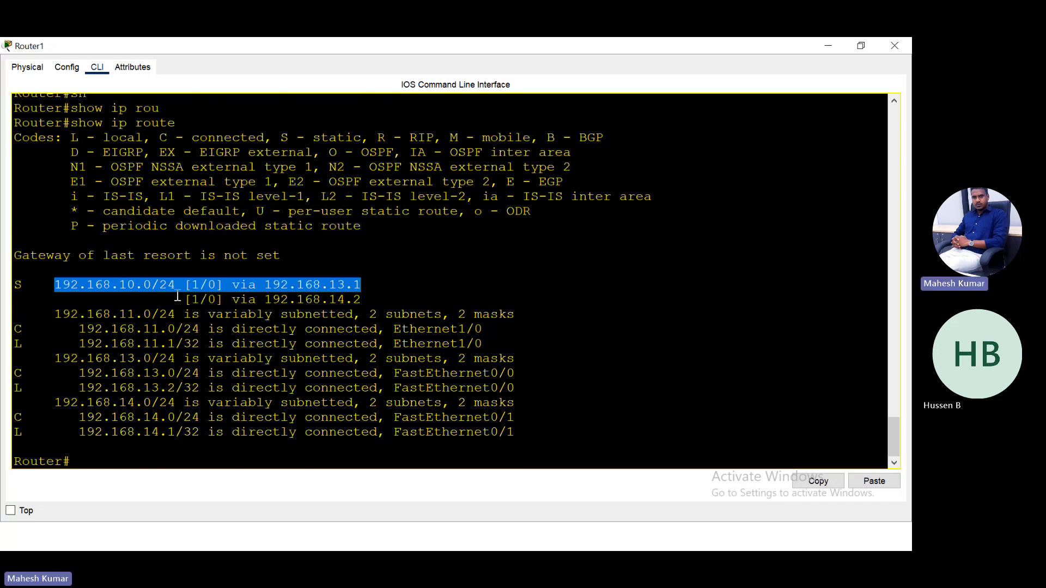
left_click_drag(177, 296, 360, 294)
left_click(646, 296)
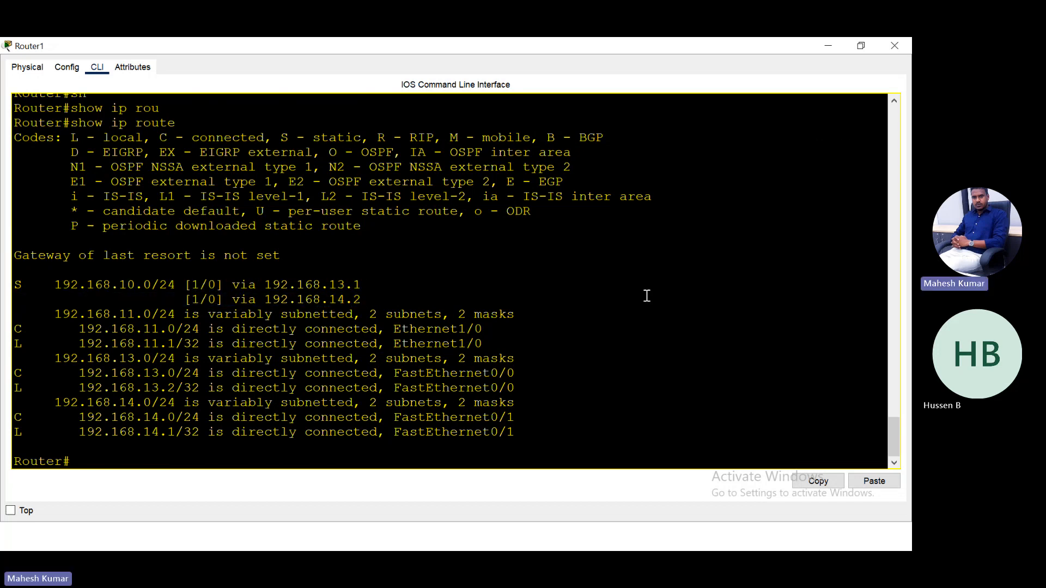
key("Return")
key("Return")
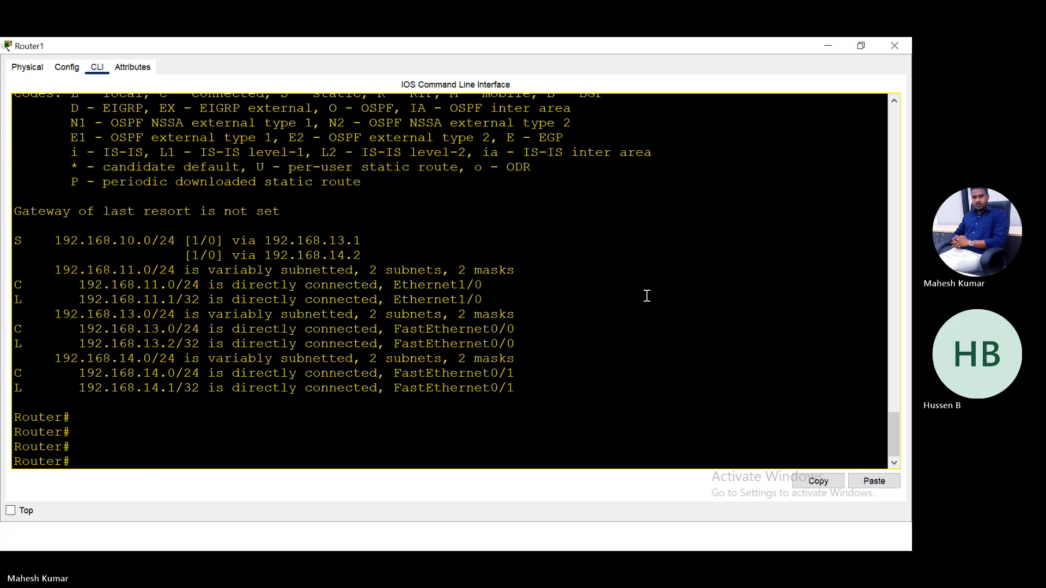
Recall the conf ter command, review the destination networks in Router1's two entered route commands, and check the topology.
key("Up")
key("Up")
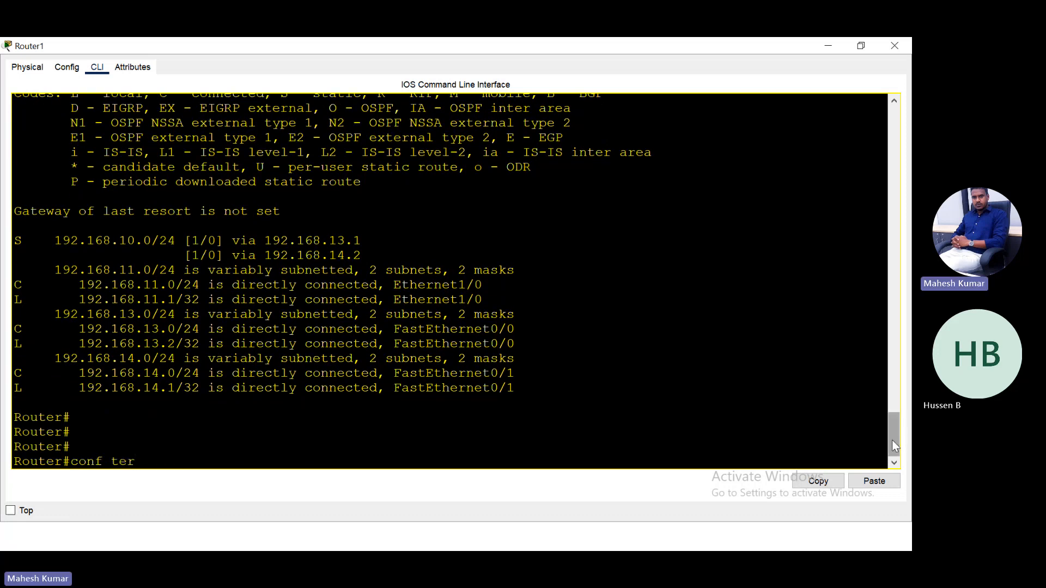
left_click_drag(893, 443, 888, 396)
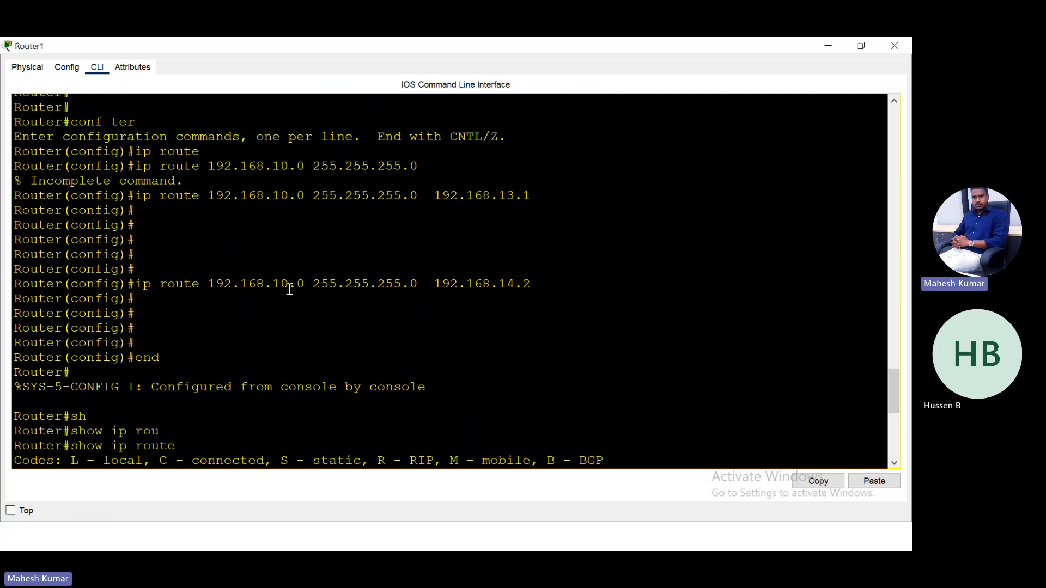
left_click_drag(255, 284, 379, 284)
left_click_drag(238, 196, 333, 199)
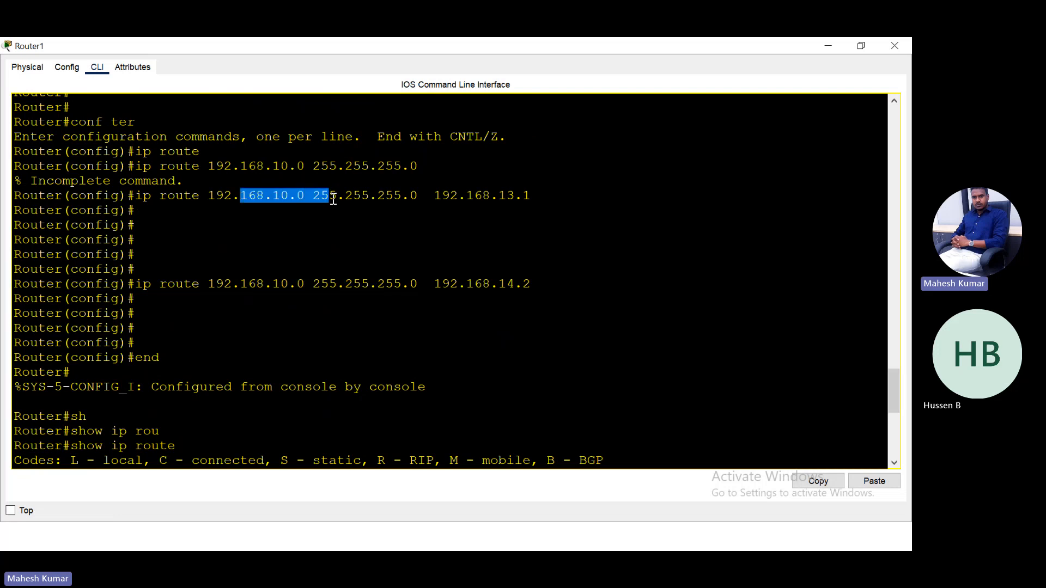
left_click(828, 45)
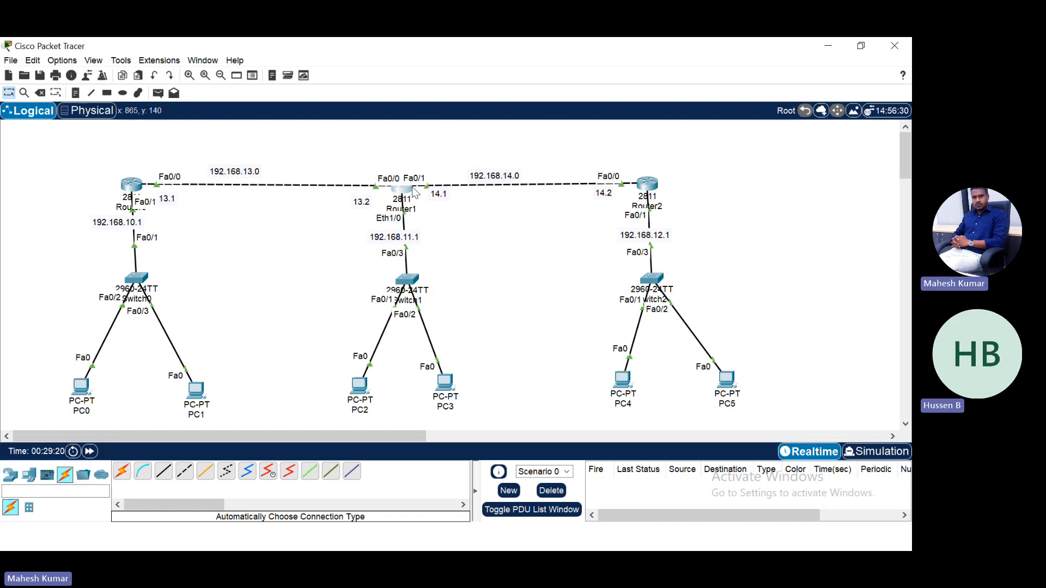
Remove Router1's incorrect static route with no ip route 192.168.10.0 255.255.255.0 192.168.14.2.
left_click(408, 188)
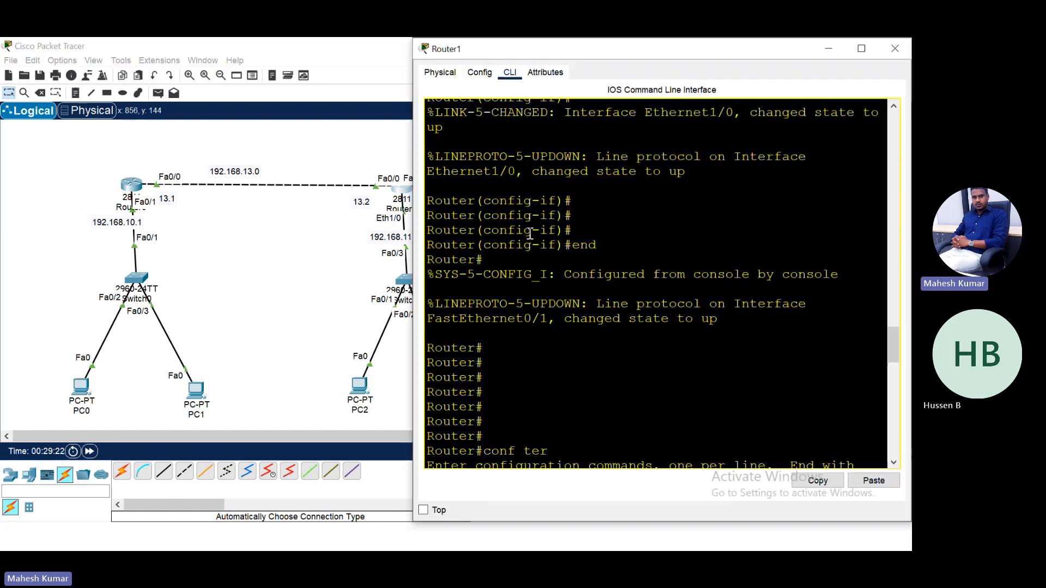
left_click(861, 48)
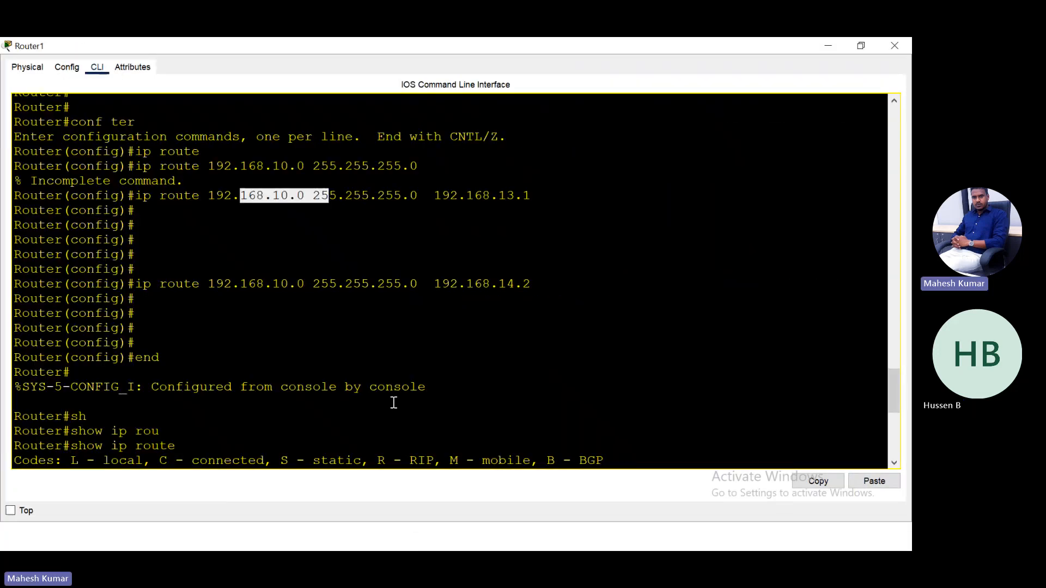
left_click(392, 401)
scroll(393, 402, "down", 10)
type("ip route 192.168.10.0 255.255.255.0  192.168.14.2")
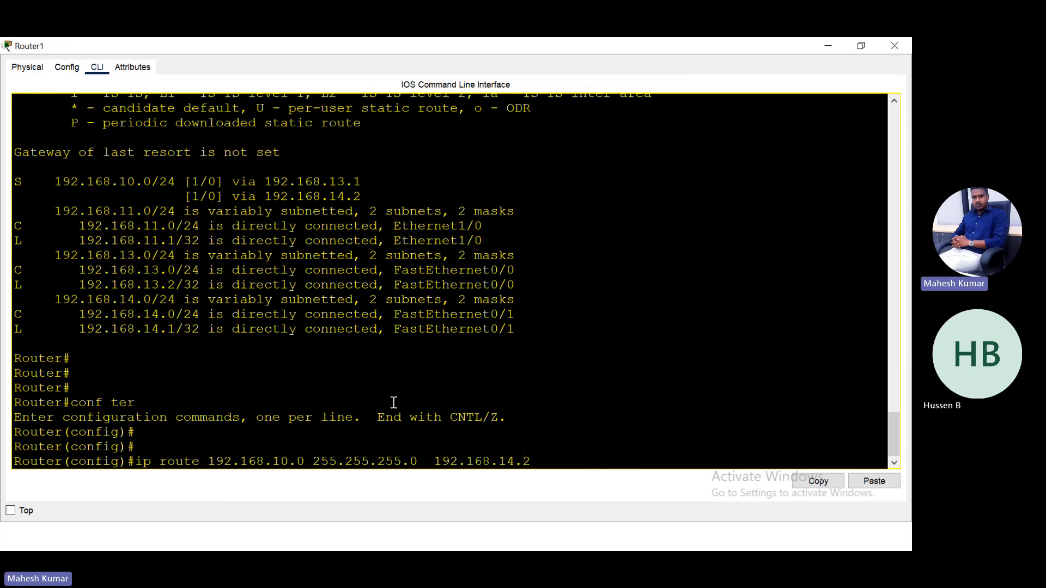
key("Home")
type("no")
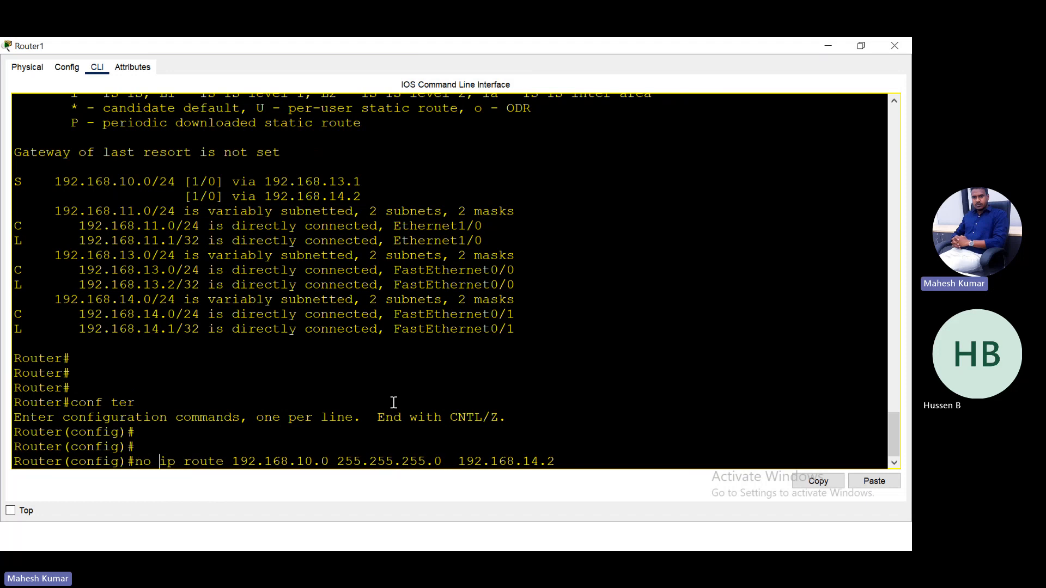
key("Return")
key("Return")
key("Return")
key("Return")
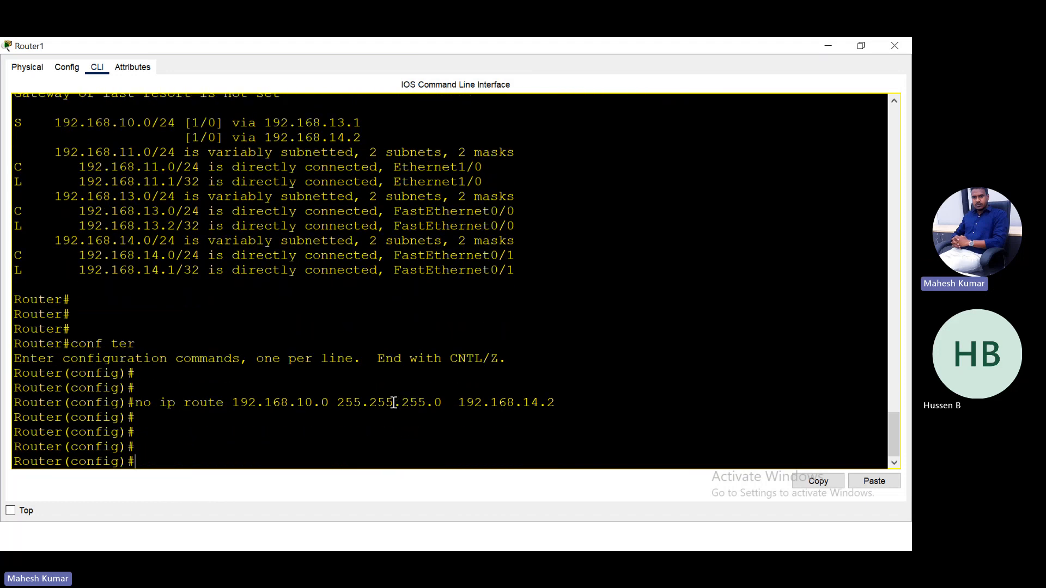
Rework the recalled command into ip route 192.168.12.0 255.255.255.0 192.168.14.2 and submit it on Router1.
key("Up")
key("Left")
key("Left")
key("Left")
key("Left")
key("Left")
key("Left")
key("Left")
key("Left")
key("Left")
key("Left")
key("Left")
key("Left")
key("Left")
key("Left")
key("Left")
key("Left")
key("Left")
key("Left")
key("Left")
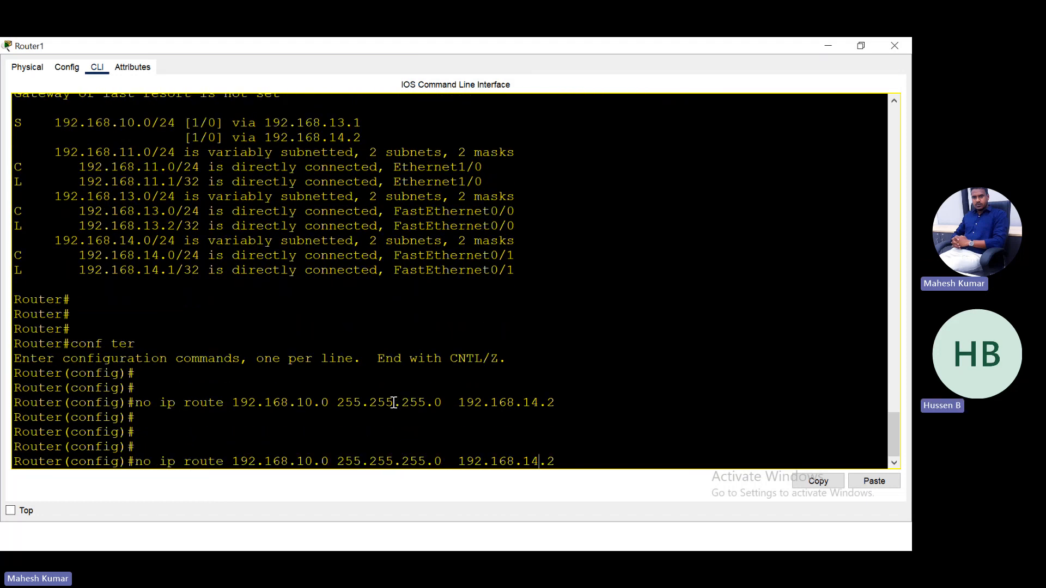
key("BackSpace")
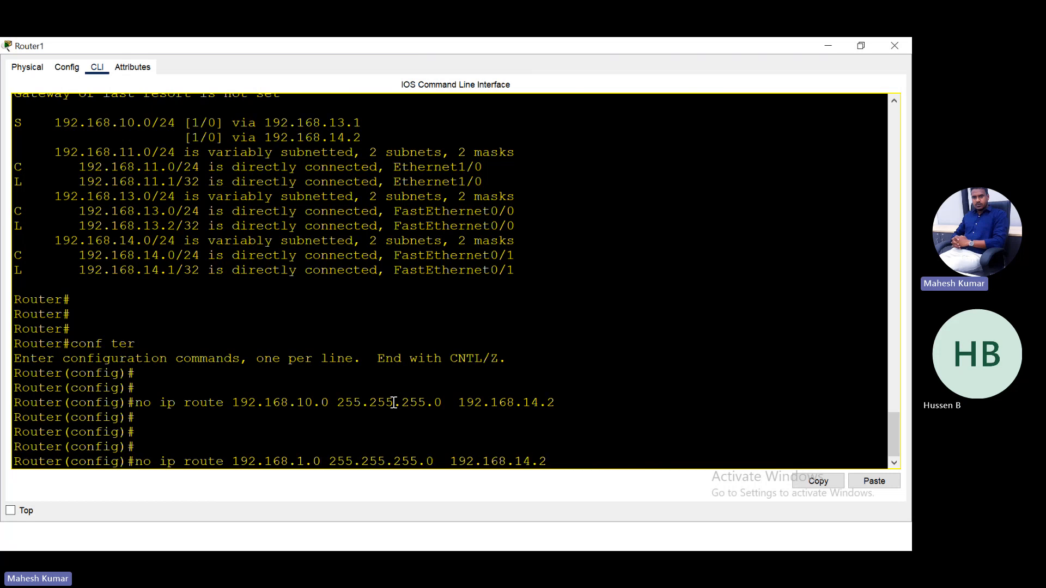
type("2")
key("Left")
key("Left")
key("Left")
key("Left")
key("Left")
key("Left")
key("Left")
key("Left")
key("Left")
key("Left")
key("Left")
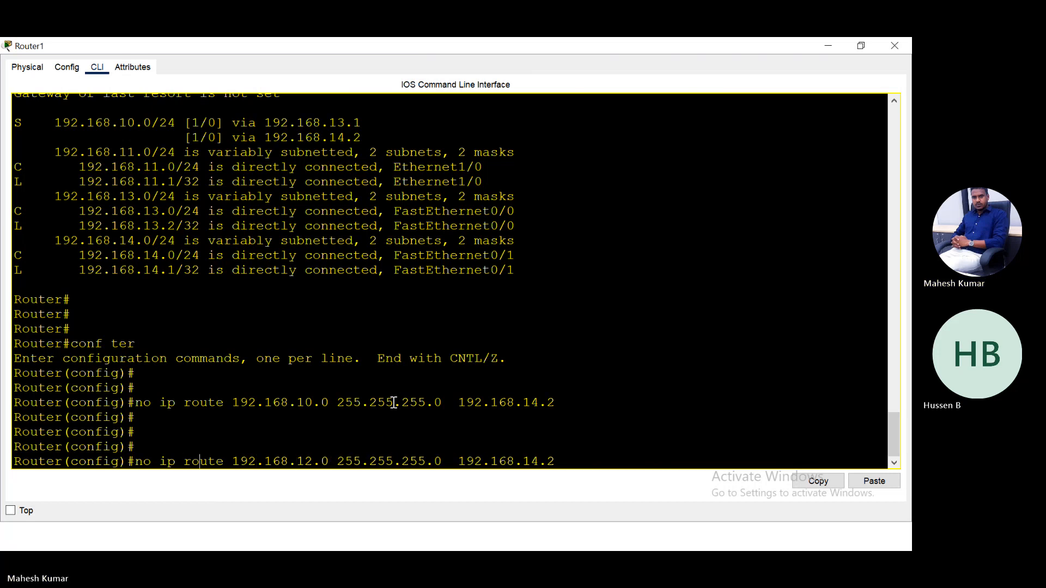
key("BackSpace")
key("BackSpace")
key("BackSpace")
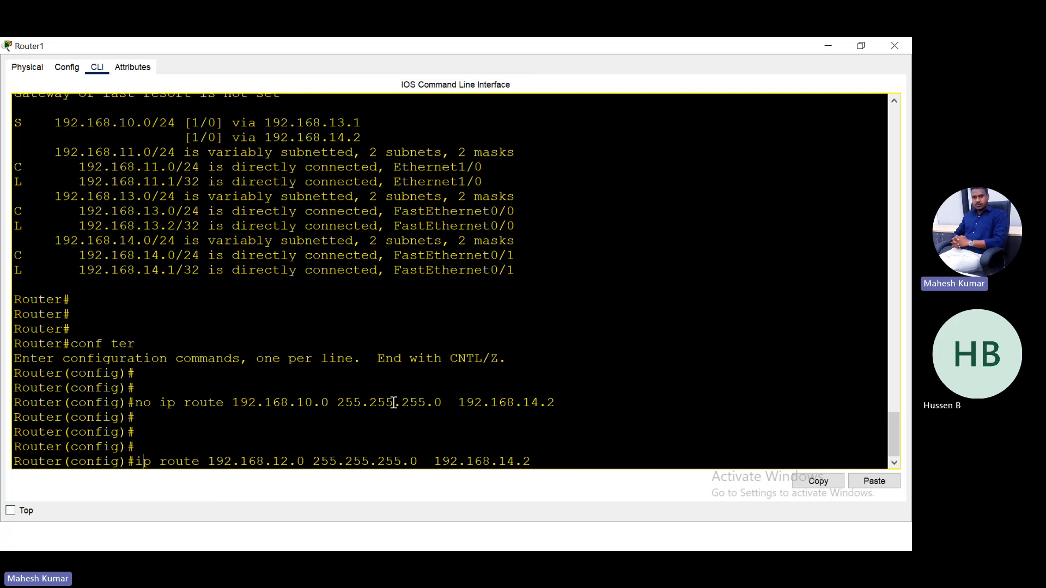
key("Right")
key("Right")
key("Right")
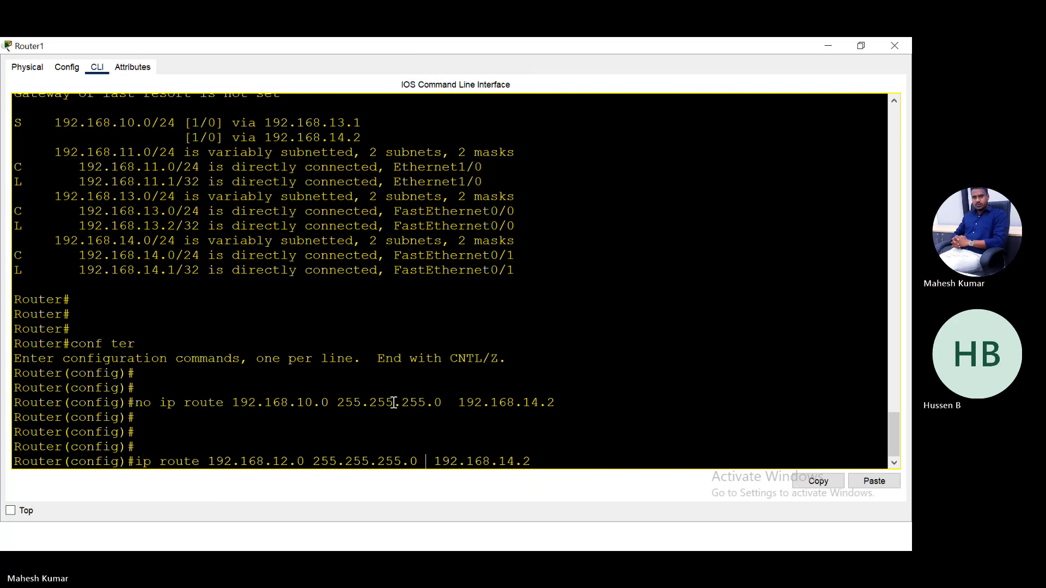
key("BackSpace")
key("Return")
key("Return")
key("Return")
key("Return")
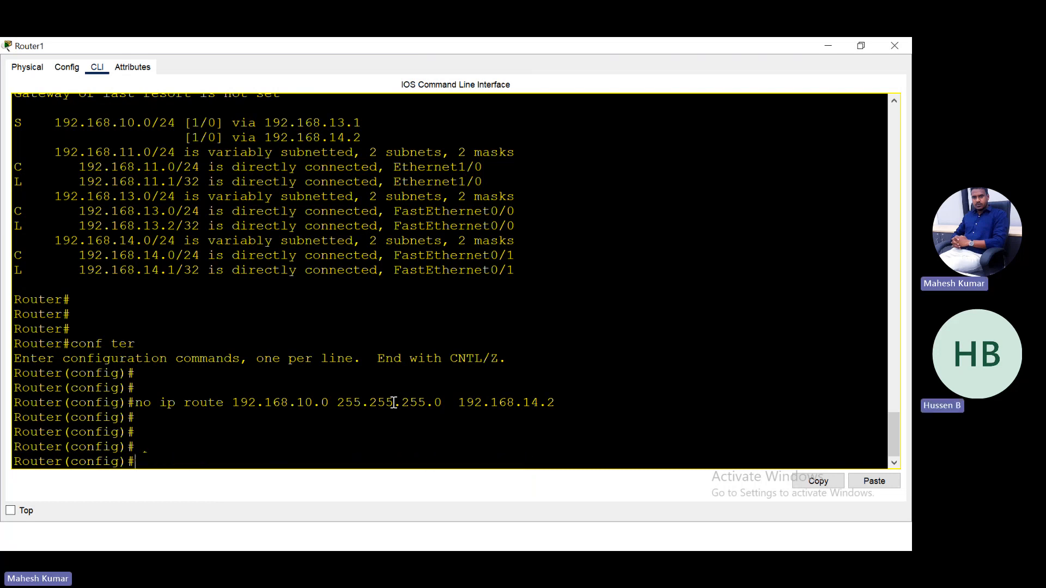
Leave configuration mode with end, run show ip route on Router1, and examine its static 192.168.10.0 and 192.168.12.0 entries.
type("end")
key("Return")
type("sh")
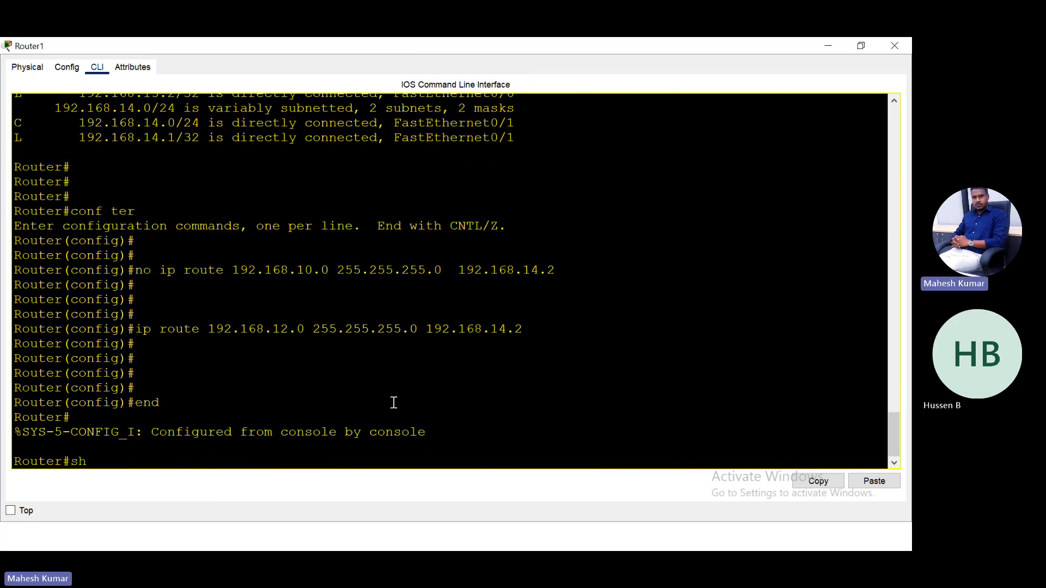
key("Tab")
type("ip rou")
key("Tab")
key("Return")
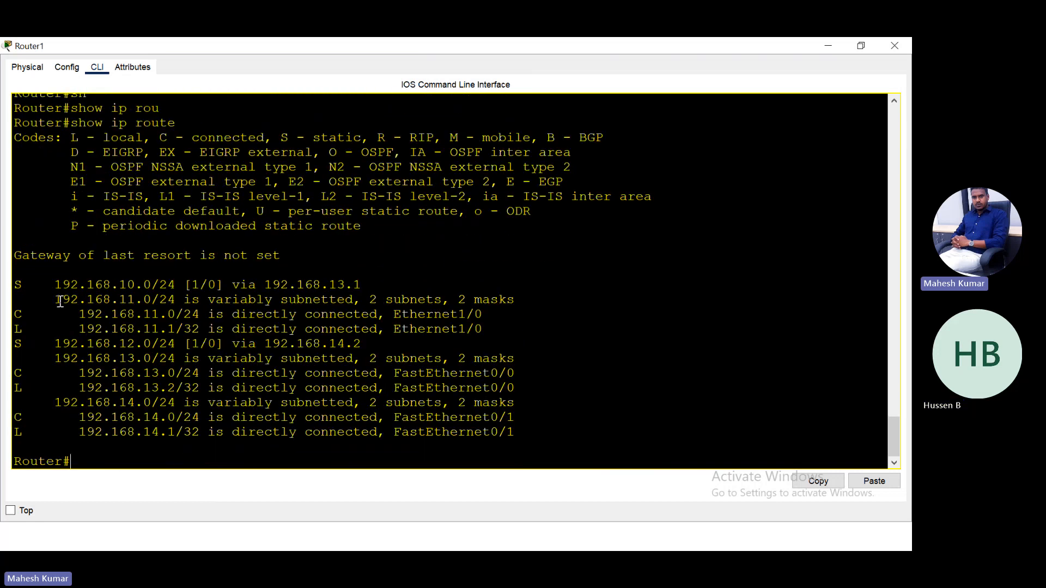
left_click_drag(361, 284, 149, 284)
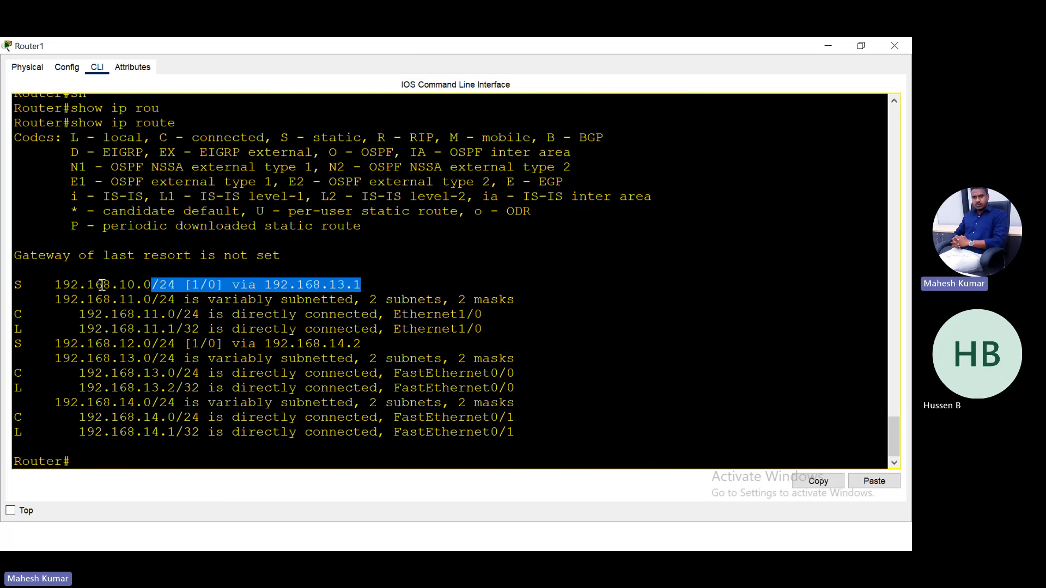
left_click_drag(379, 283, 258, 277)
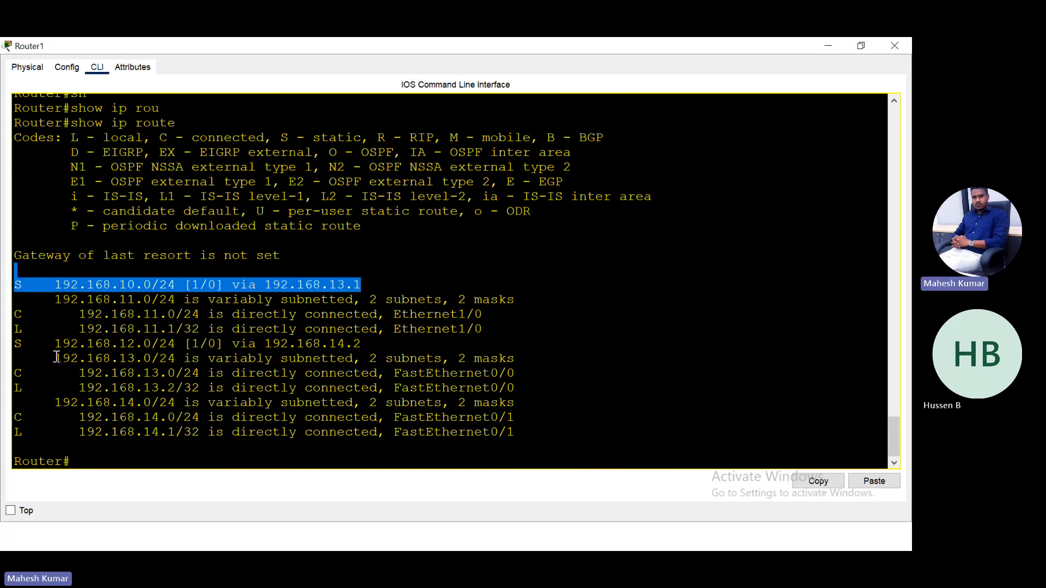
left_click_drag(48, 344, 373, 346)
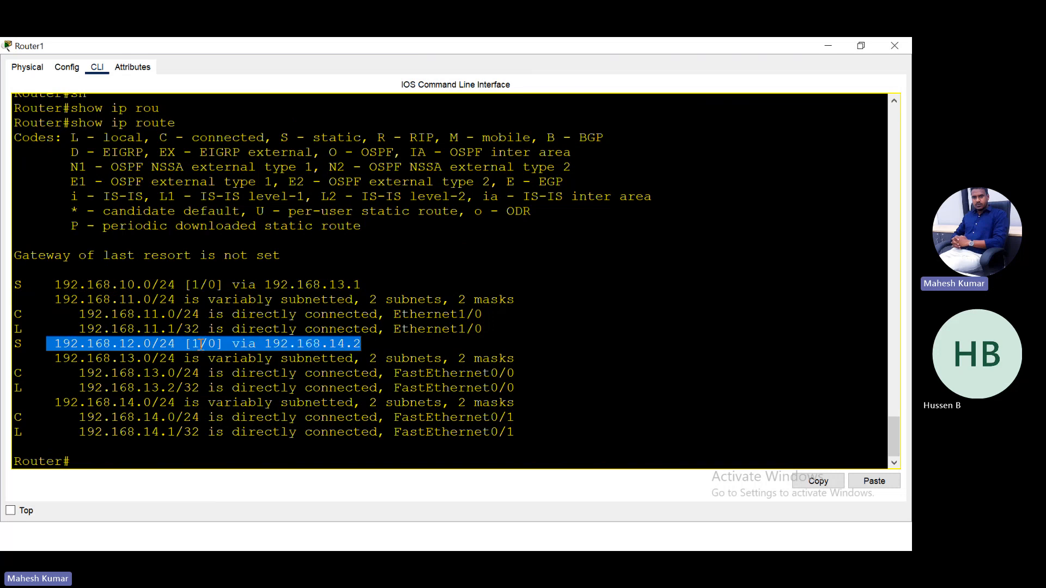
Put Router1's window away, open Router2's command line, and move its window so Router2's part of the topology stays visible.
left_click(828, 45)
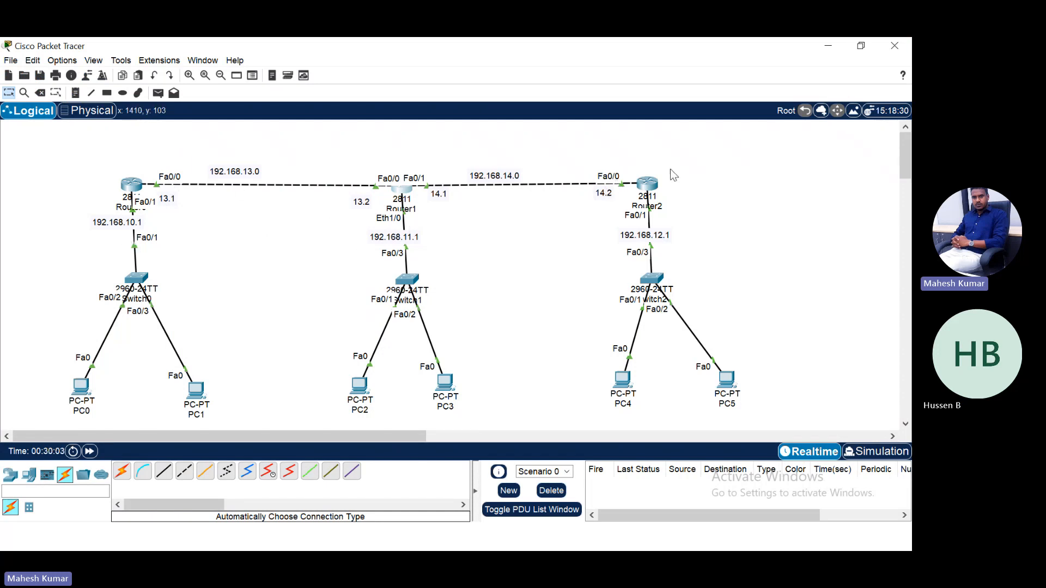
left_click(647, 185)
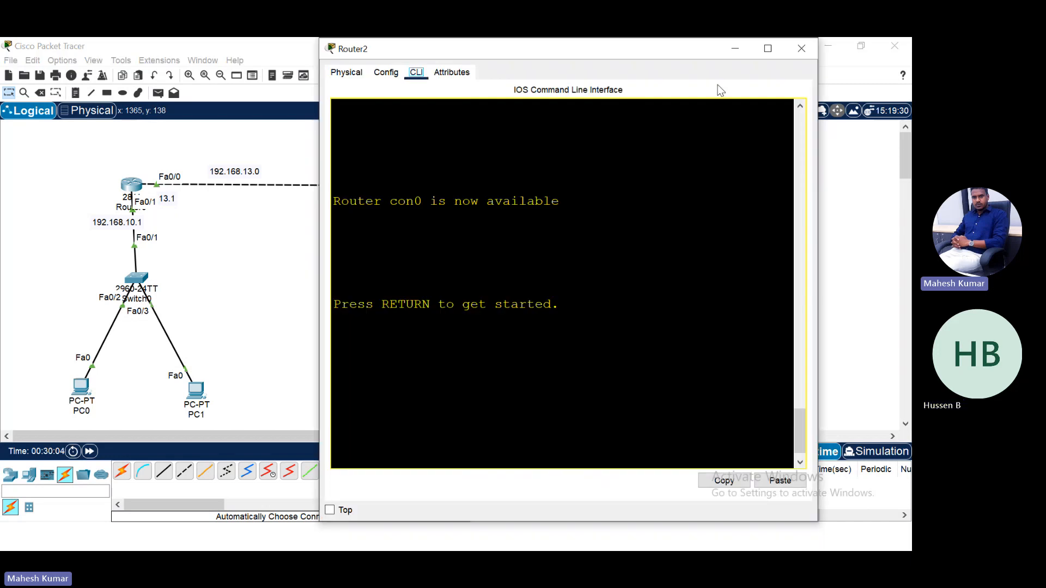
left_click_drag(595, 58, 294, 38)
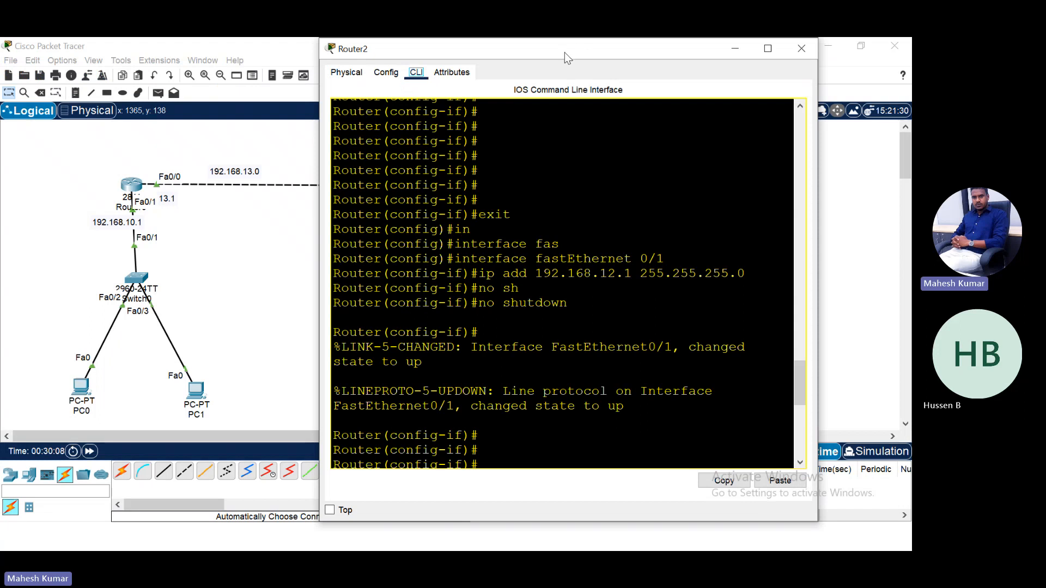
left_click_drag(564, 52, 323, 53)
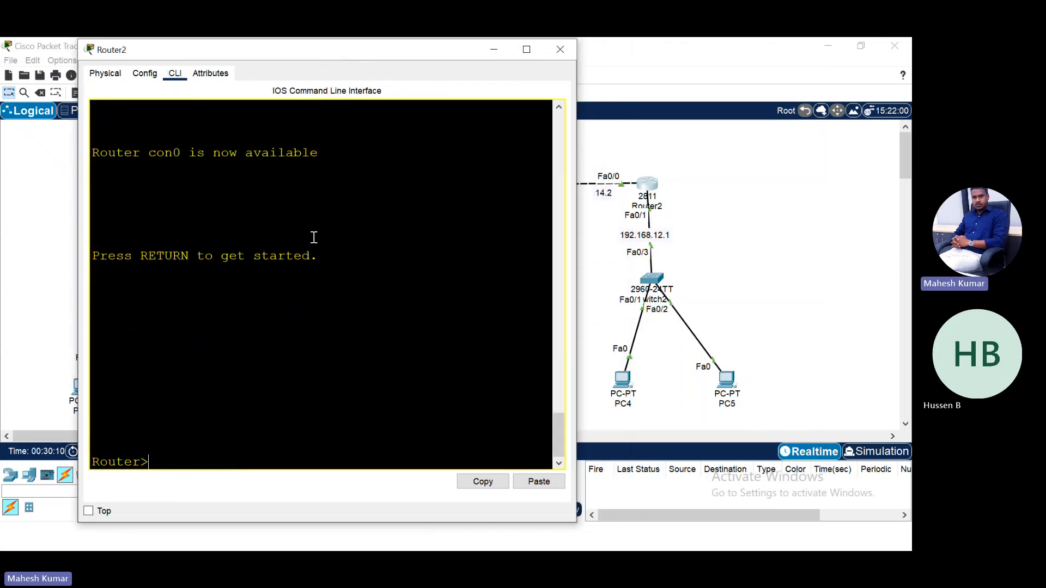
Get a fresh prompt on Router2 and enter global configuration mode with en and conf ter.
key("Return")
key("Return")
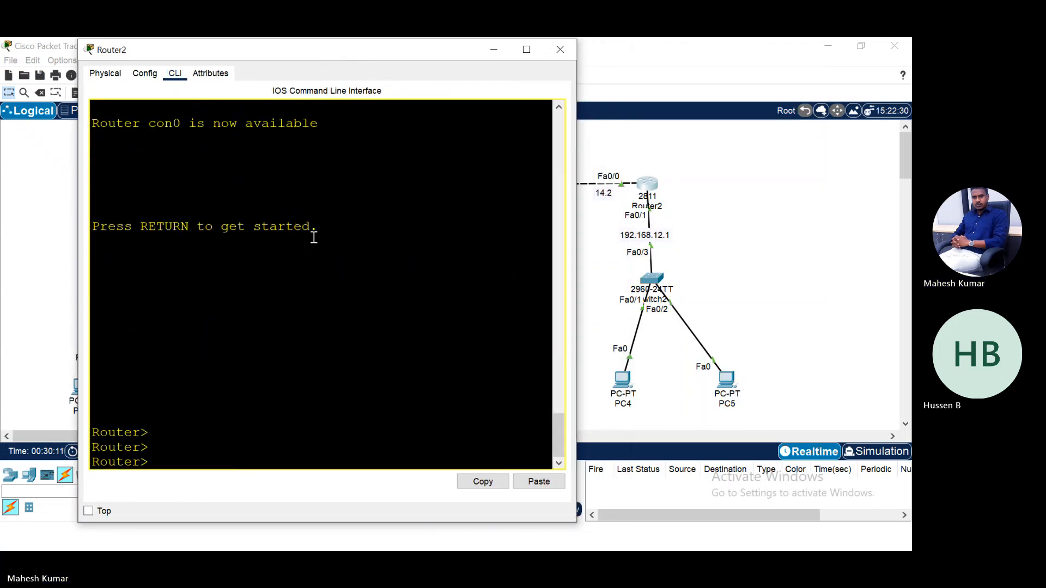
key("Return")
key("Return")
type("en")
key("Return")
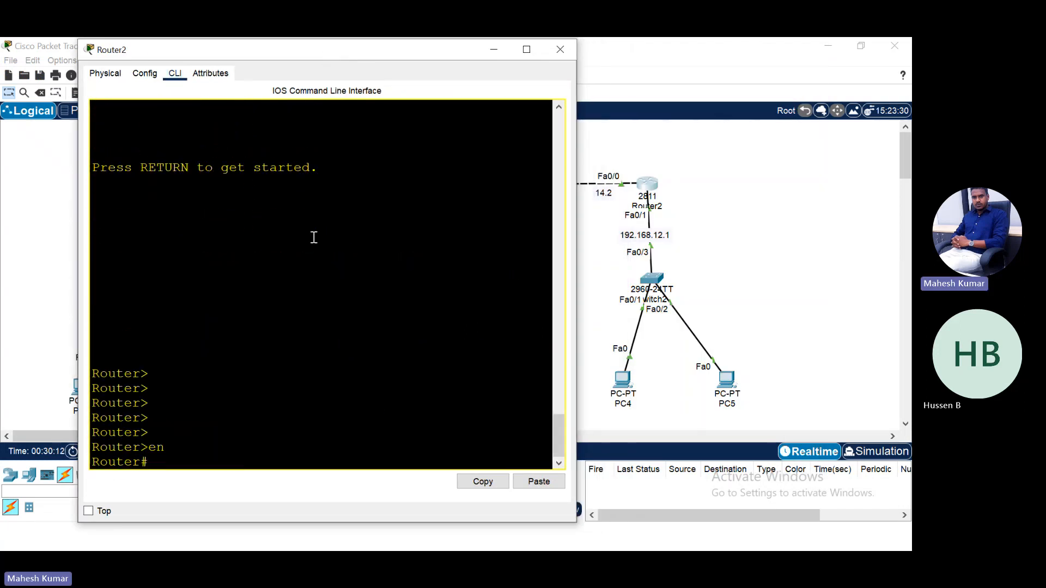
type("conf ter")
key("Return")
type("in")
key("Tab")
key("BackSpace")
key("BackSpace")
key("BackSpace")
key("BackSpace")
key("BackSpace")
key("BackSpace")
key("BackSpace")
key("BackSpace")
key("BackSpace")
key("BackSpace")
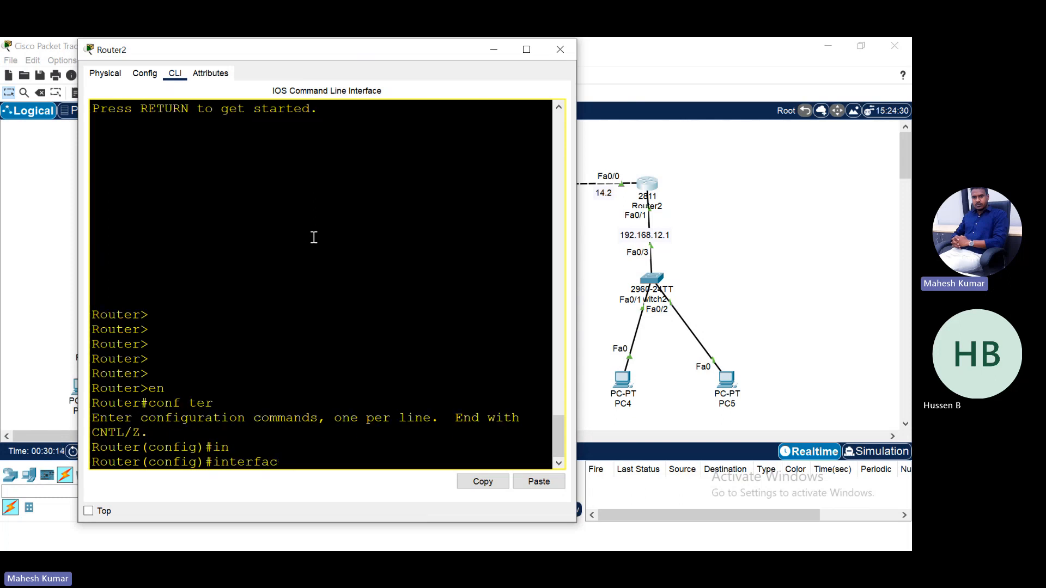
type("ip route")
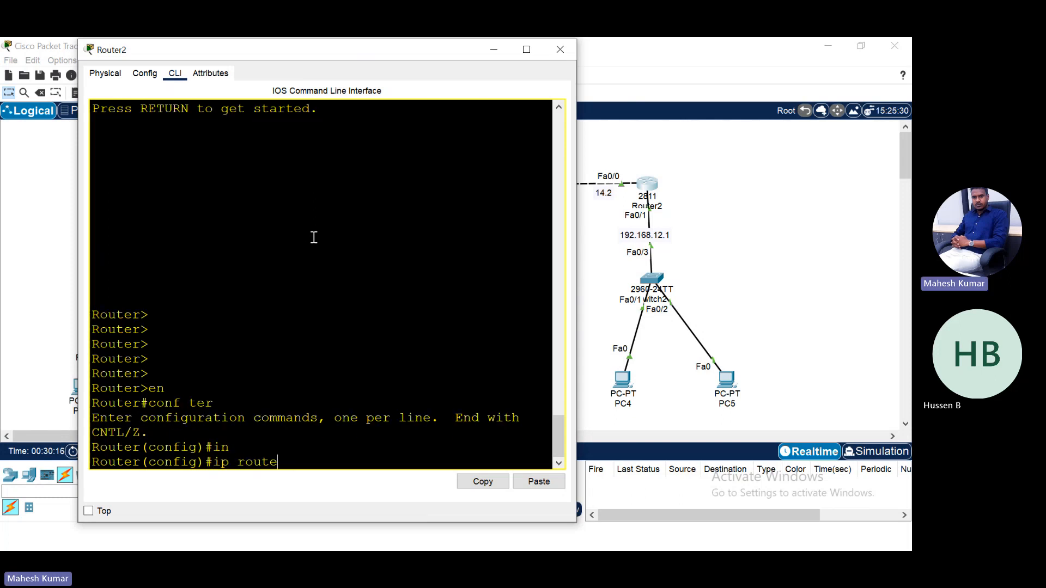
key("Tab")
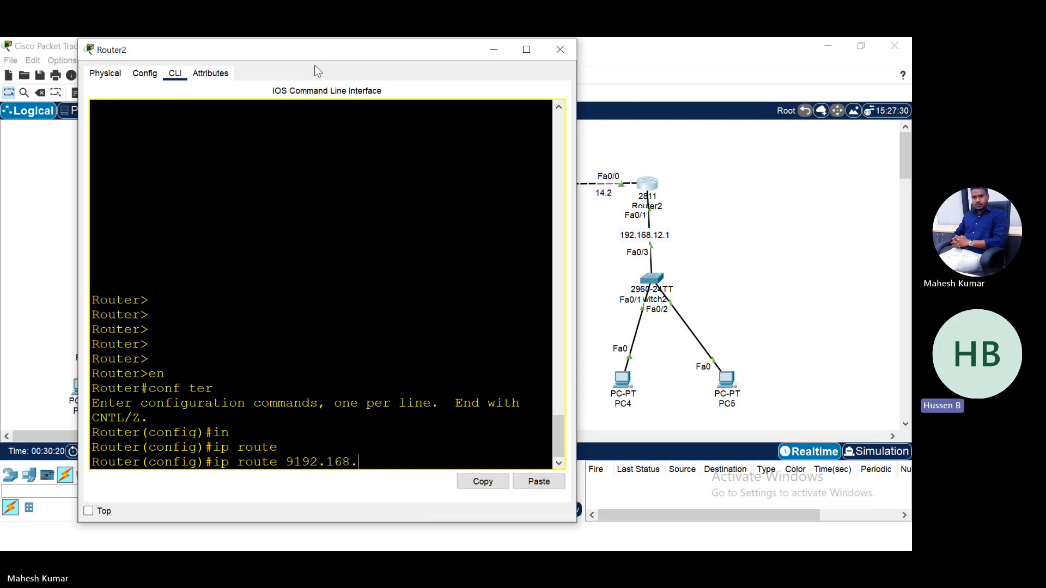
left_click(496, 51)
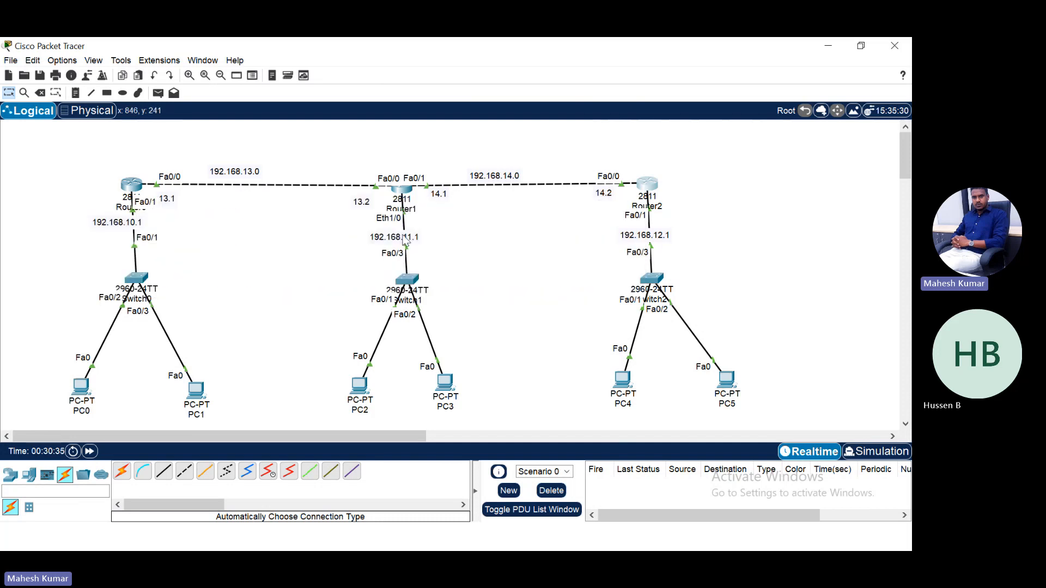
Reopen Router2's command line, move its window clear of the Router0 and Router1 networks, and flush the malformed route command.
left_click(648, 185)
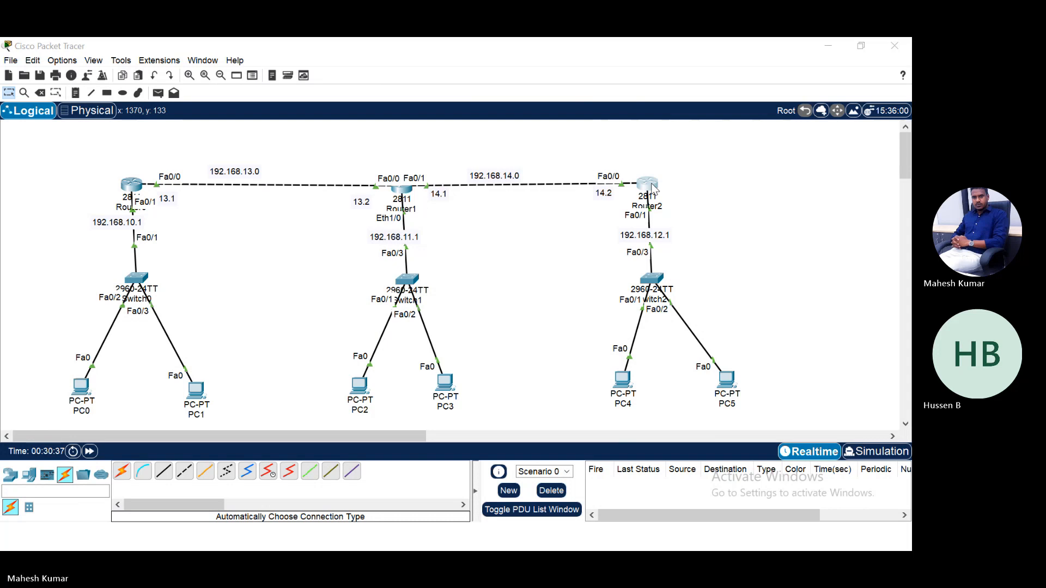
left_click_drag(438, 57, 723, 57)
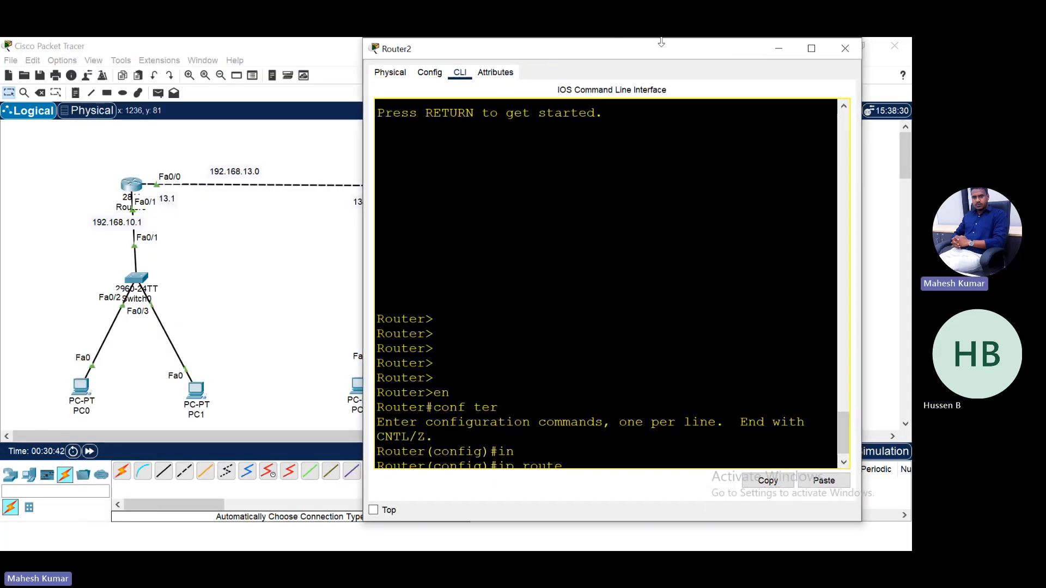
left_click_drag(663, 41, 734, 191)
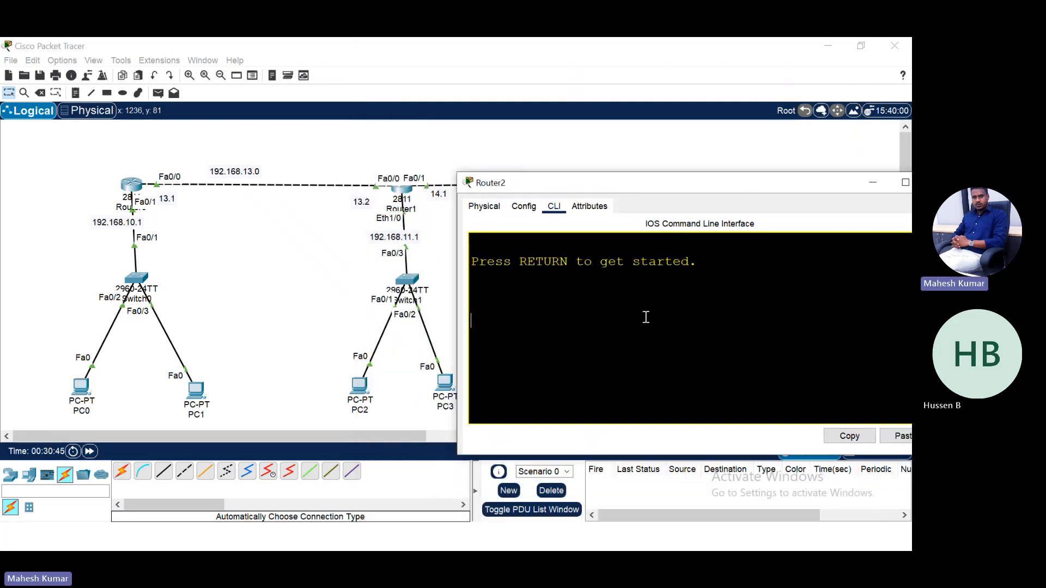
key("Return")
key("Return")
Try to add a static route on Router2 to 192.168.13.0 with mask 255.255.255.0 and next hop 14.1.
type("ip route")
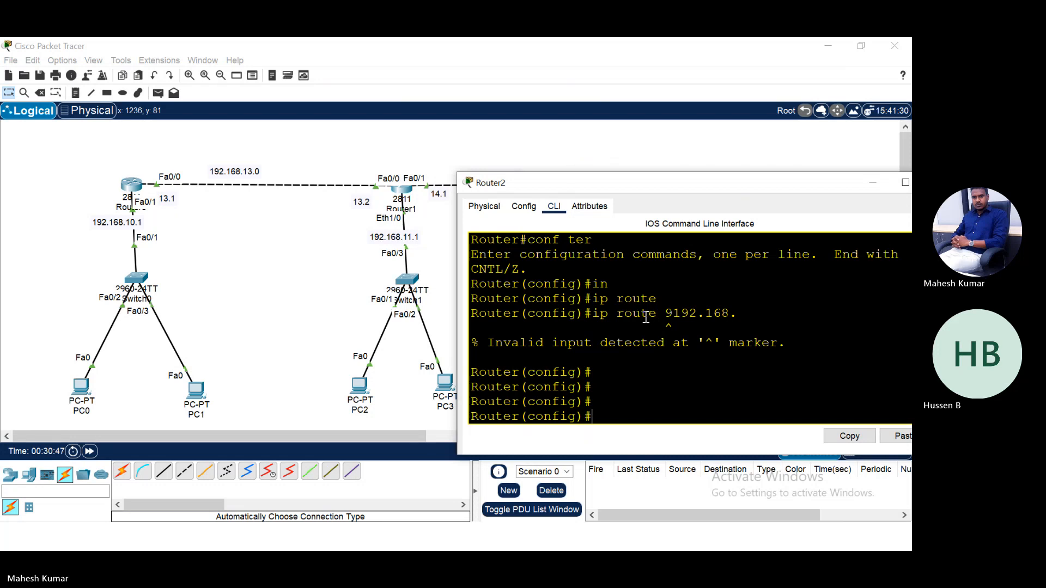
key("Tab")
type("192.168.")
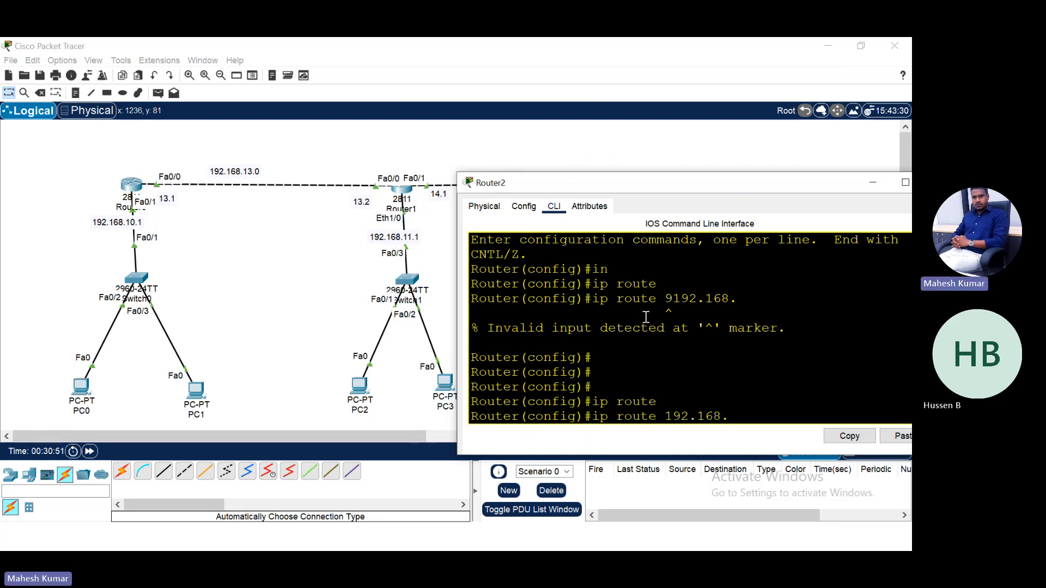
type("13.0 255.255.255.0")
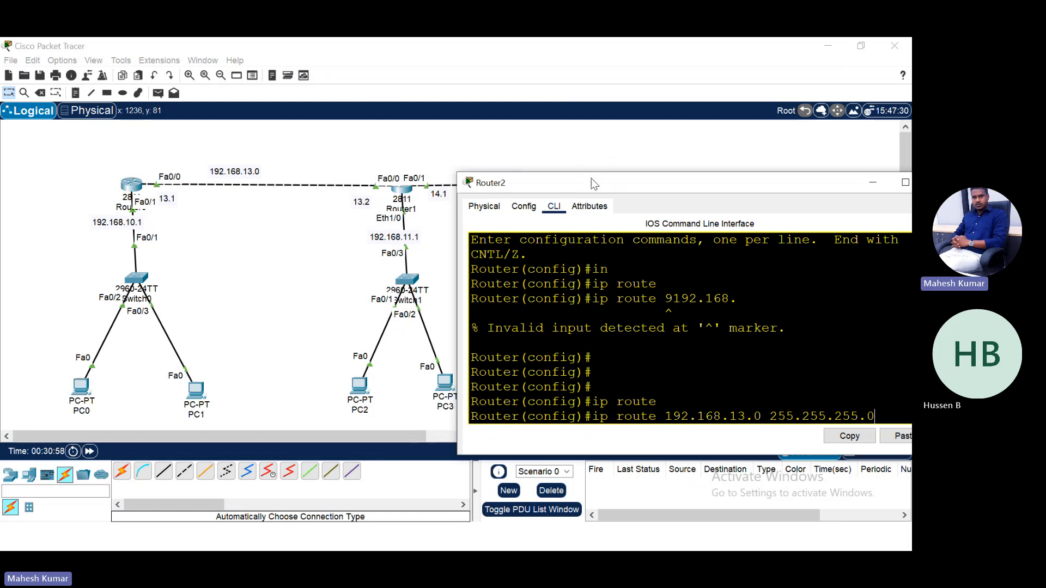
left_click_drag(605, 188, 236, 225)
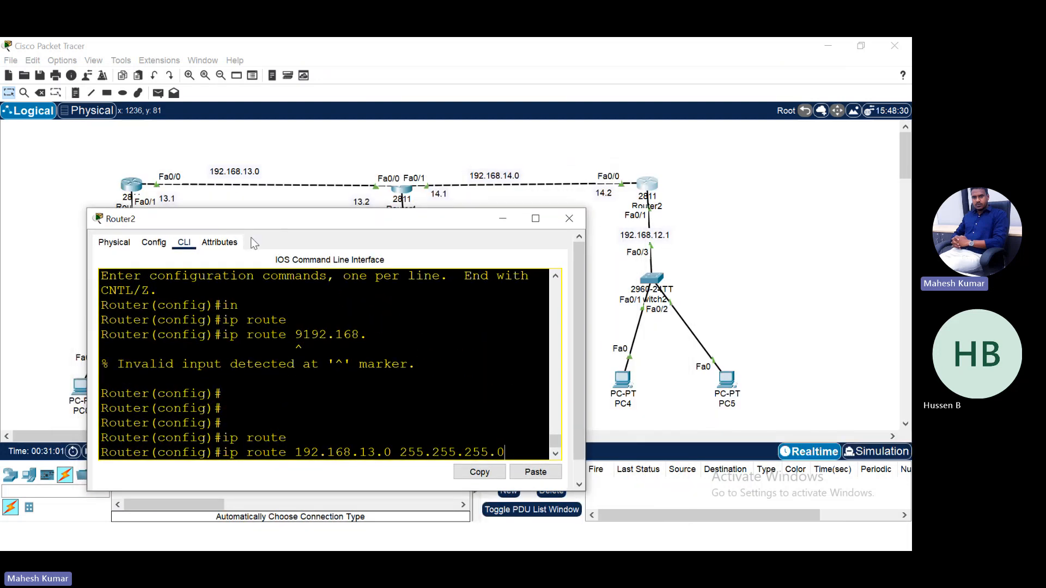
type("14.")
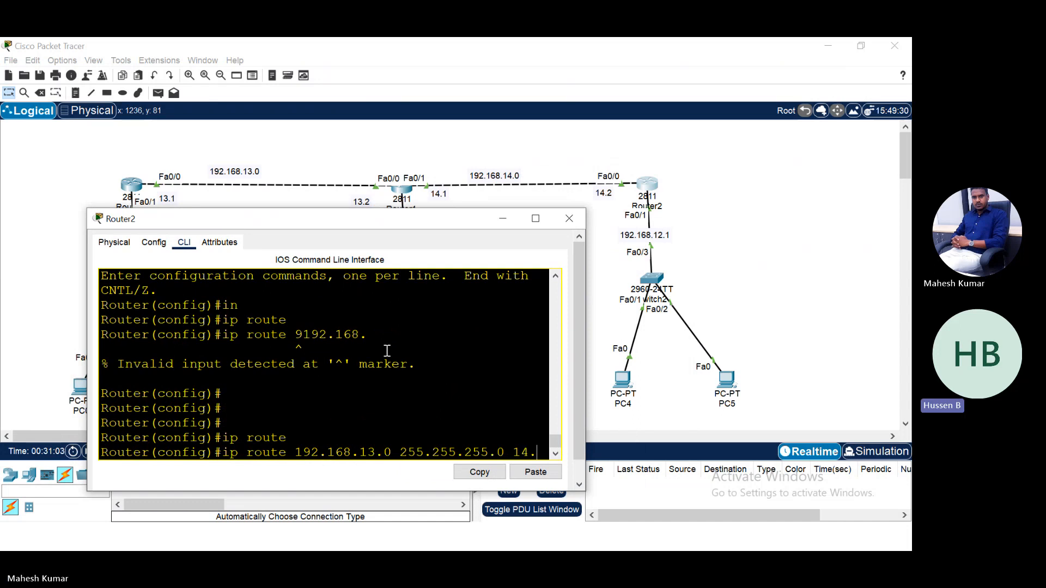
type("1")
key("Return")
key("Return")
key("Return")
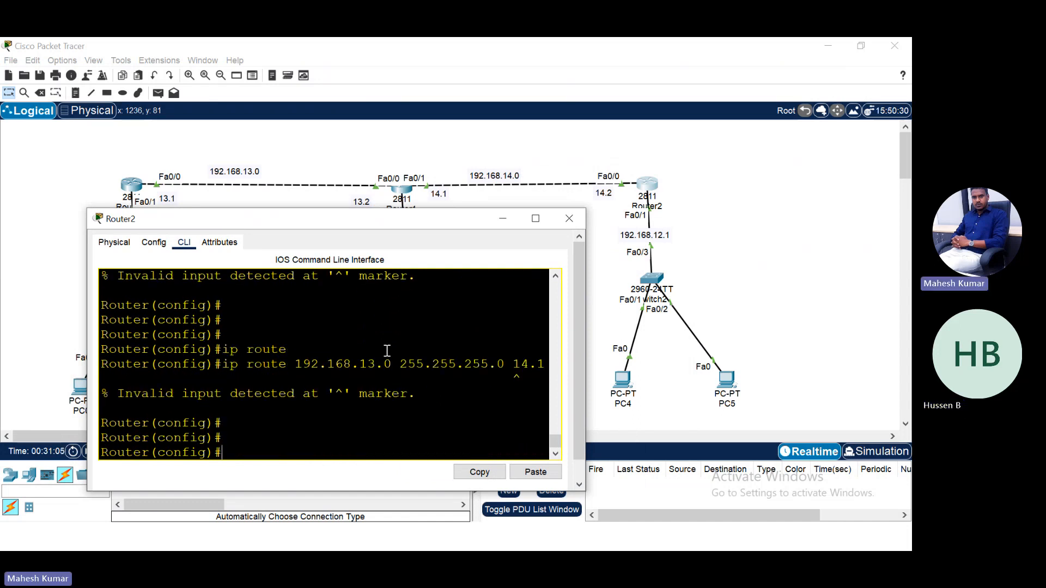
Correct the next hop of the 192.168.13.0 route command to 192.168.14.1 and submit it on Router2.
key("Up")
key("Left")
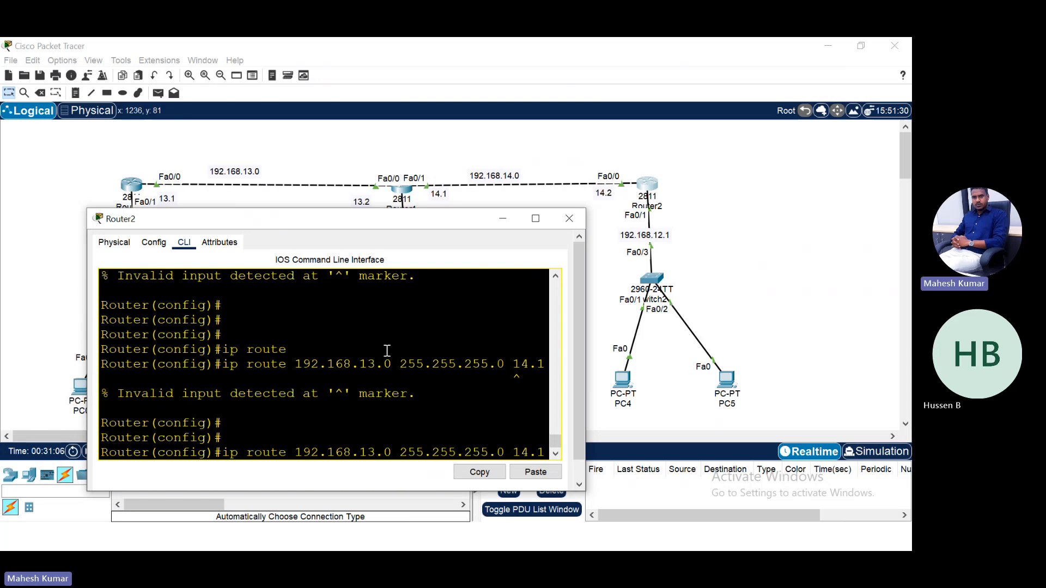
key("BackSpace")
type("192.168.")
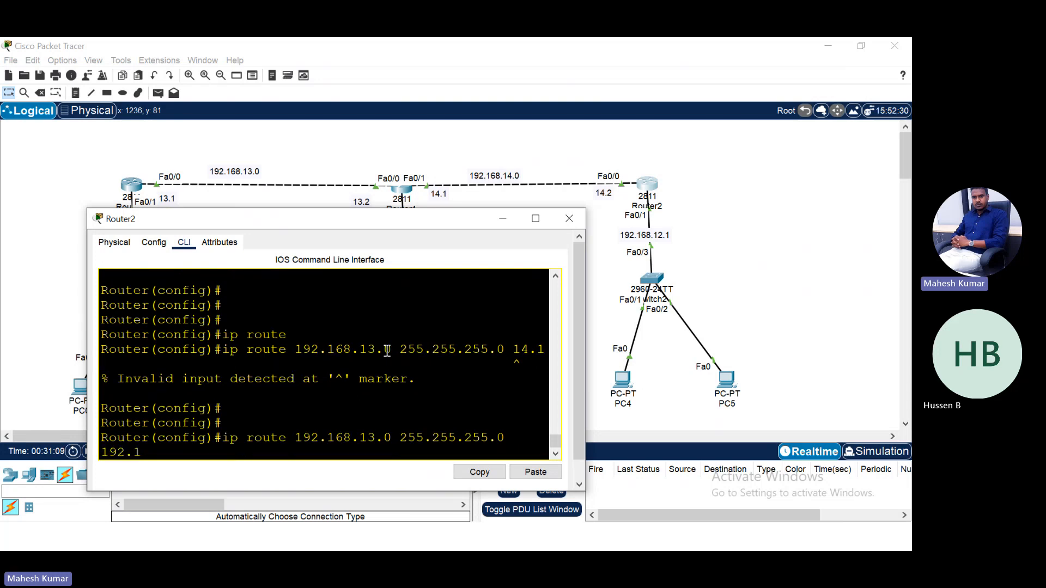
type("1")
key("Return")
type("\\")
key("Return")
key("Up")
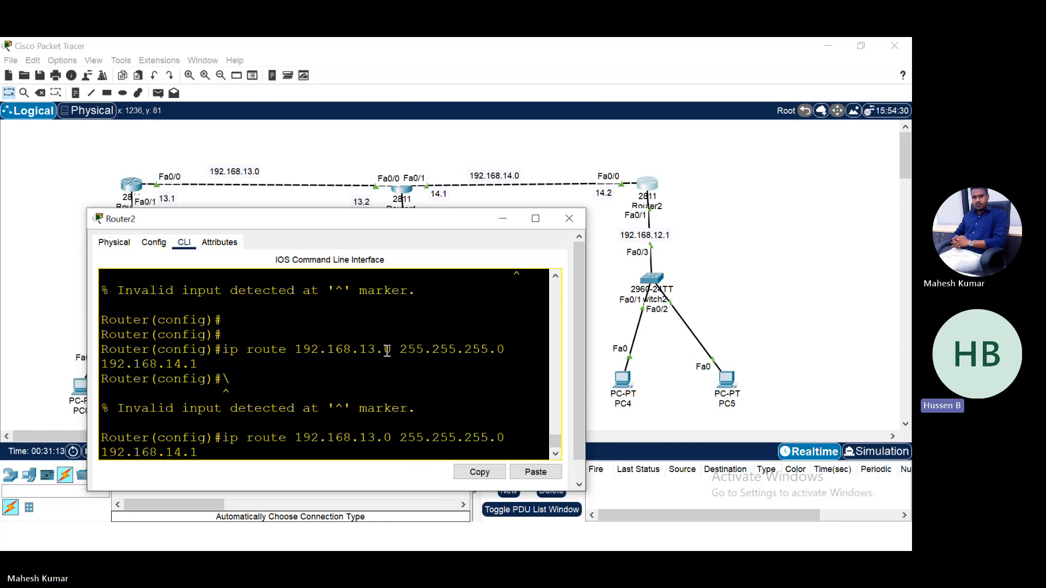
key("Return")
key("Return")
key("Return")
key("Return")
key("Return")
key("Return")
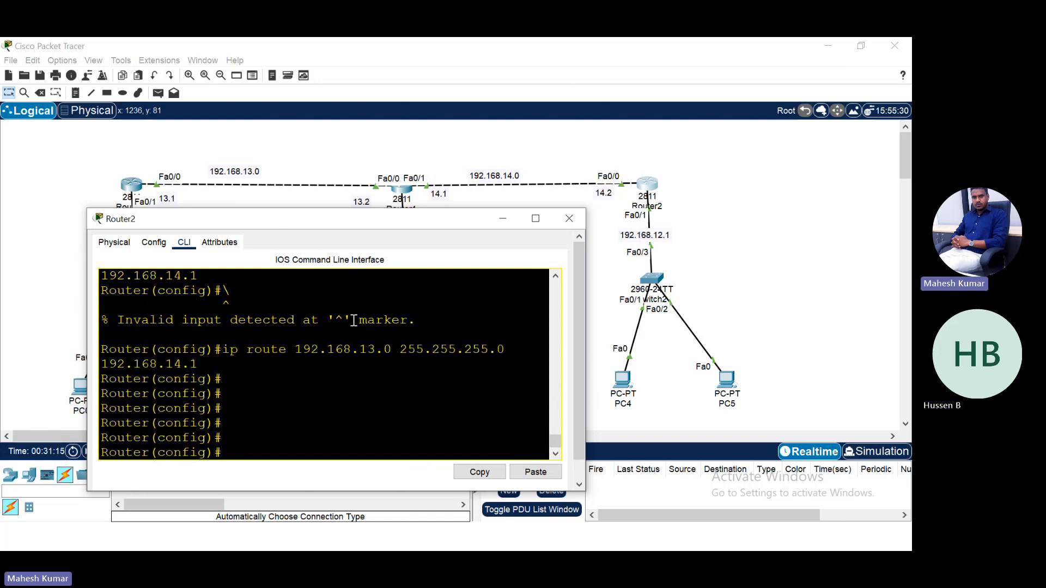
Check the topology and add a Router2 static route to 192.168.11.0 255.255.255.0 via 192.168.14.1.
left_click_drag(303, 217, 360, 300)
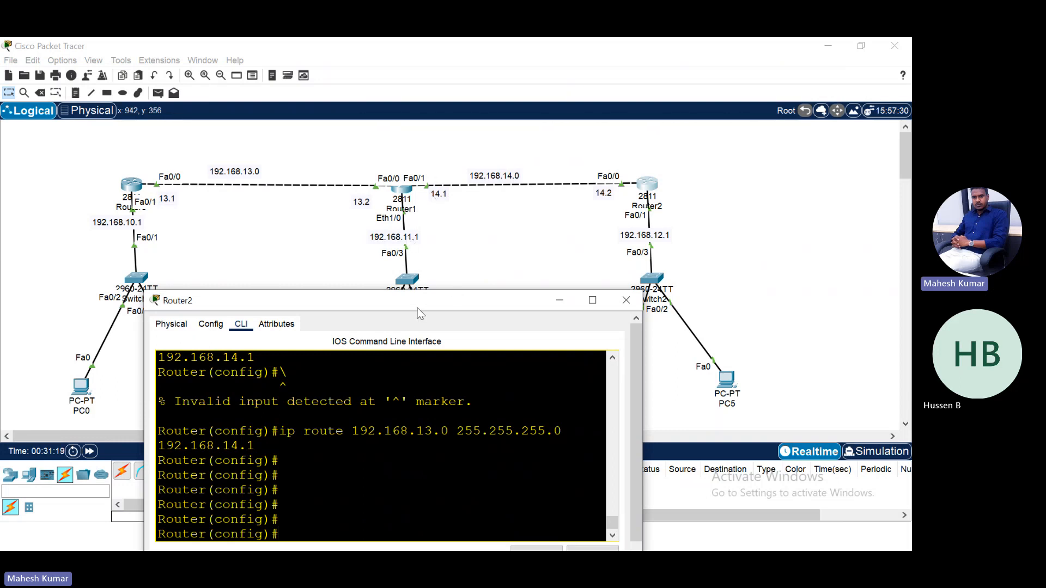
left_click_drag(416, 309, 375, 195)
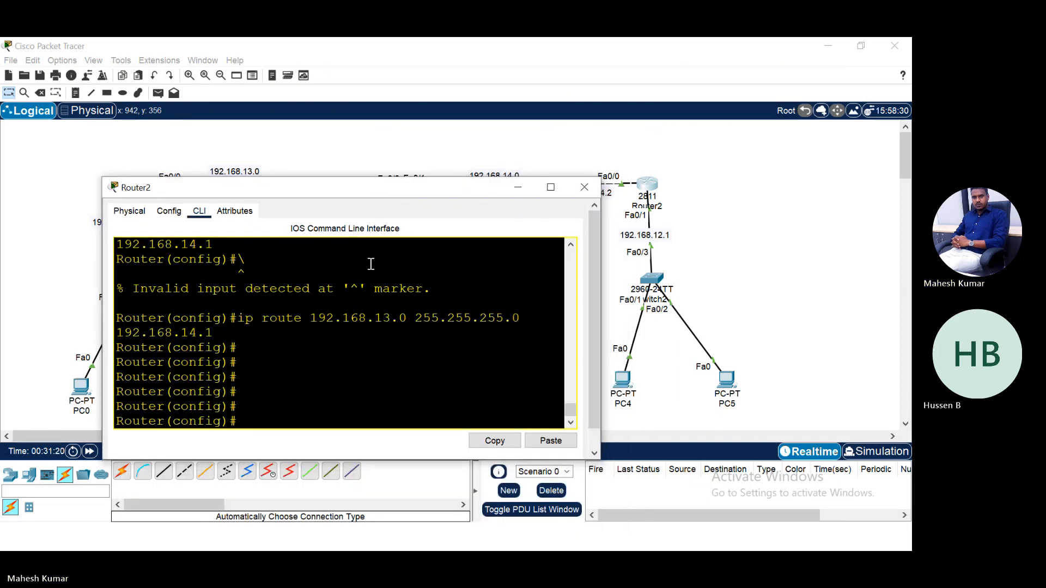
key("Up")
key("Left")
key("Left")
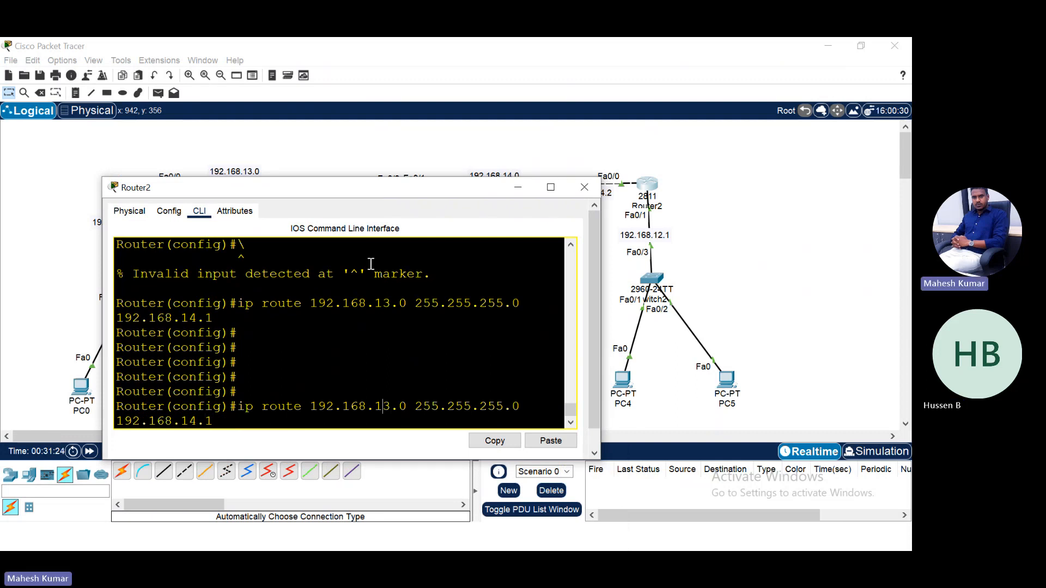
key("Delete")
type("1")
key("Return")
key("Return")
key("Return")
key("Return")
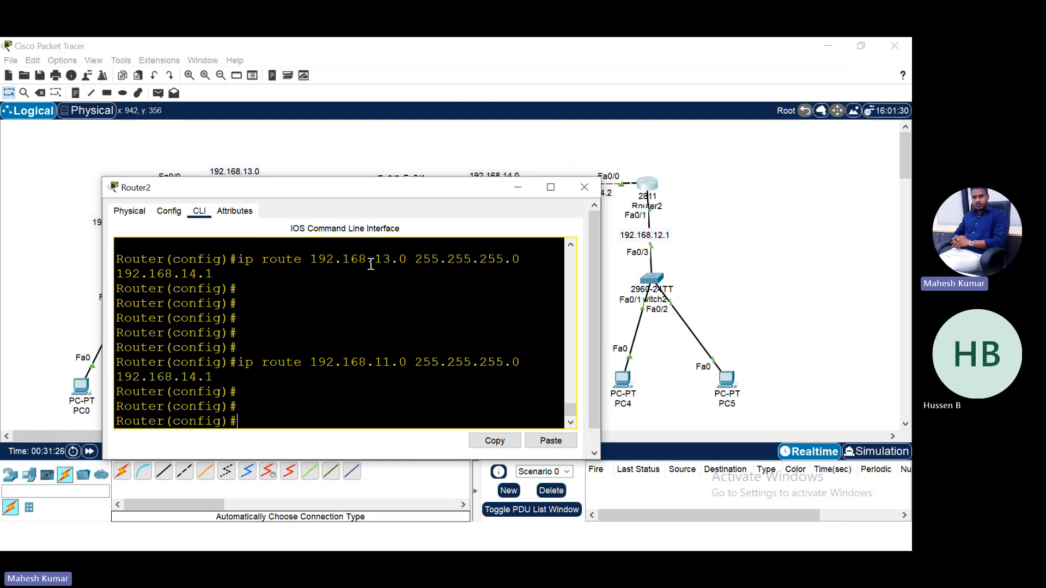
Add a Router2 static route to 192.168.10.0 255.255.255.0 via 192.168.14.1, reusing the previous route command.
left_click_drag(313, 183, 273, 138)
key("Up")
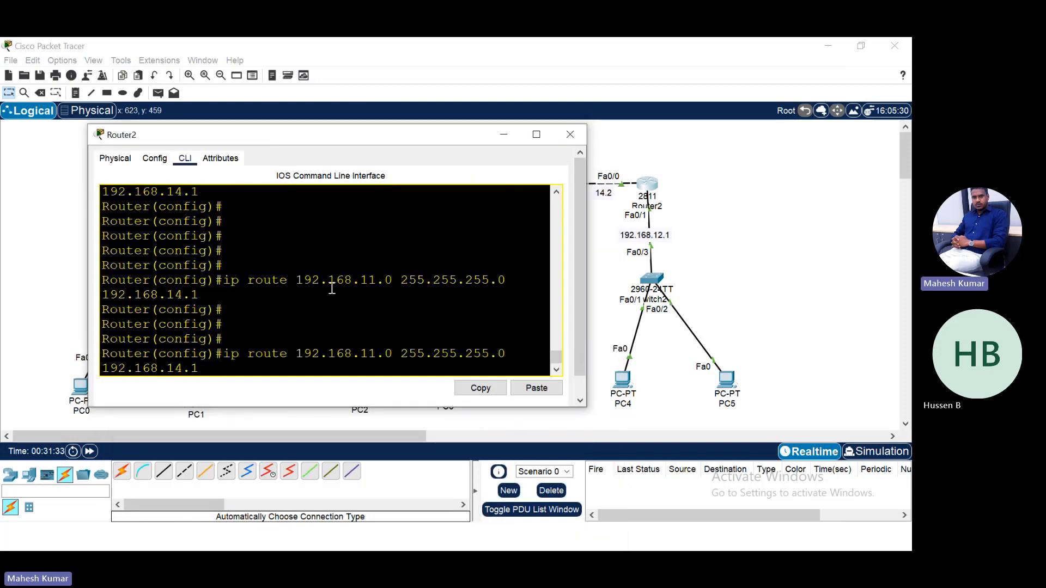
key("Left")
key("Left")
key("Left")
key("Left")
key("Left")
key("Left")
key("Left")
key("Left")
key("Left")
key("Left")
key("Left")
key("Left")
key("Left")
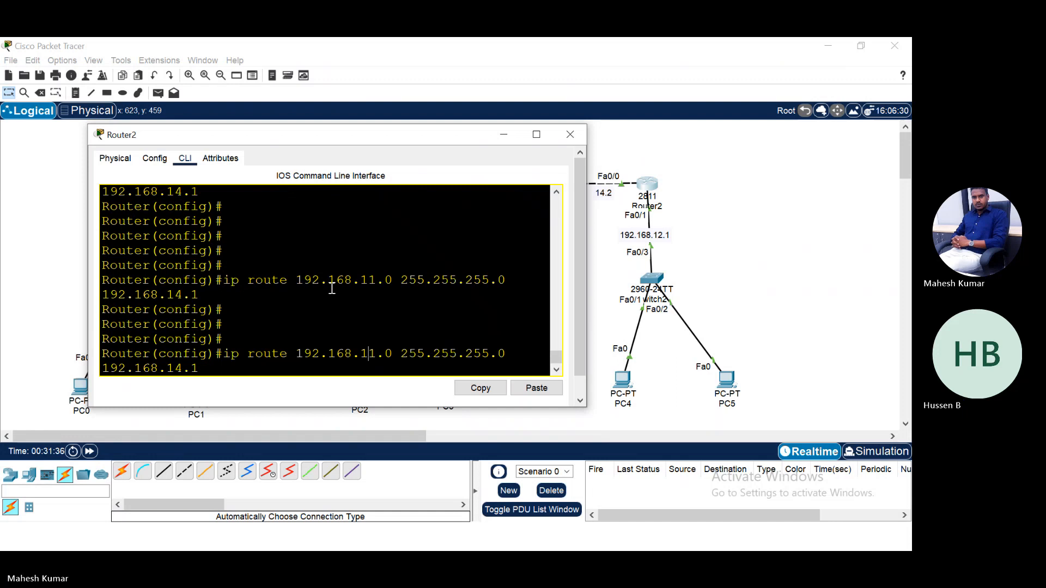
key("BackSpace")
type("0")
key("Return")
key("Return")
key("Return")
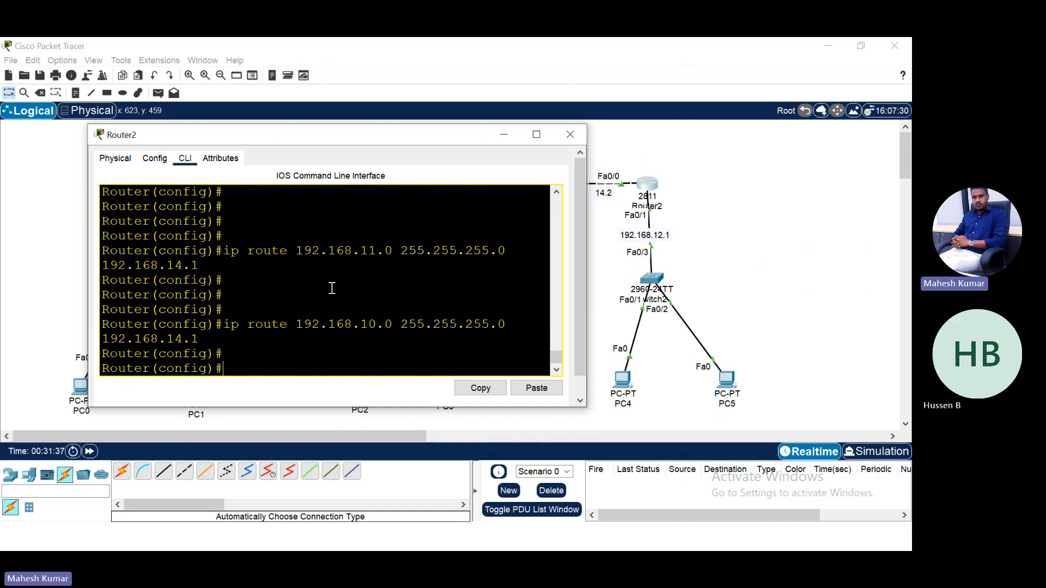
Exit configuration mode on Router2 with the end command and close its window.
type("end")
key("Return")
key("Return")
key("Return")
key("Return")
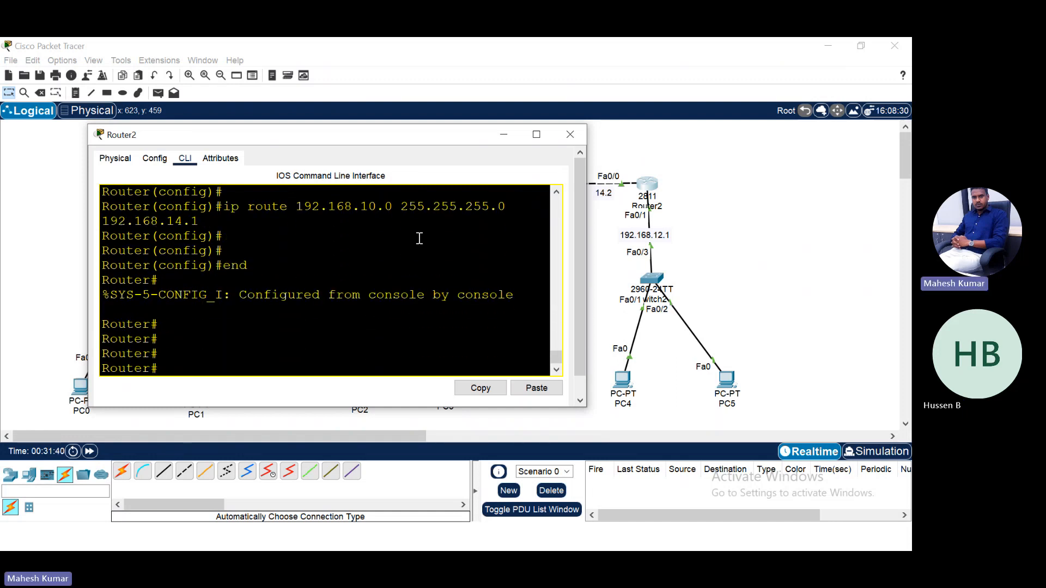
left_click(569, 134)
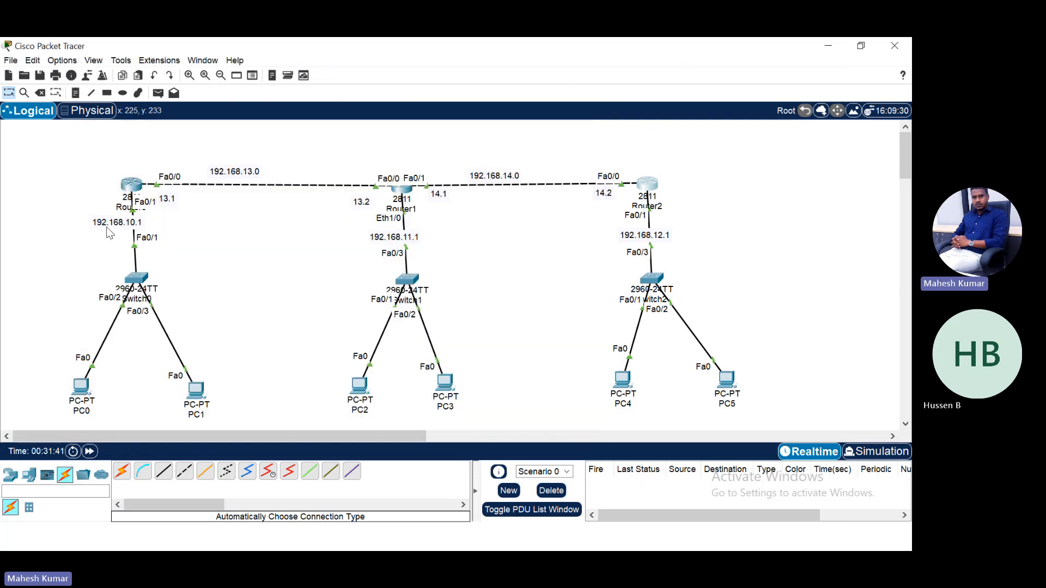
Display Router0's routing table with show ip route and enlarge its window to full size.
left_click(130, 186)
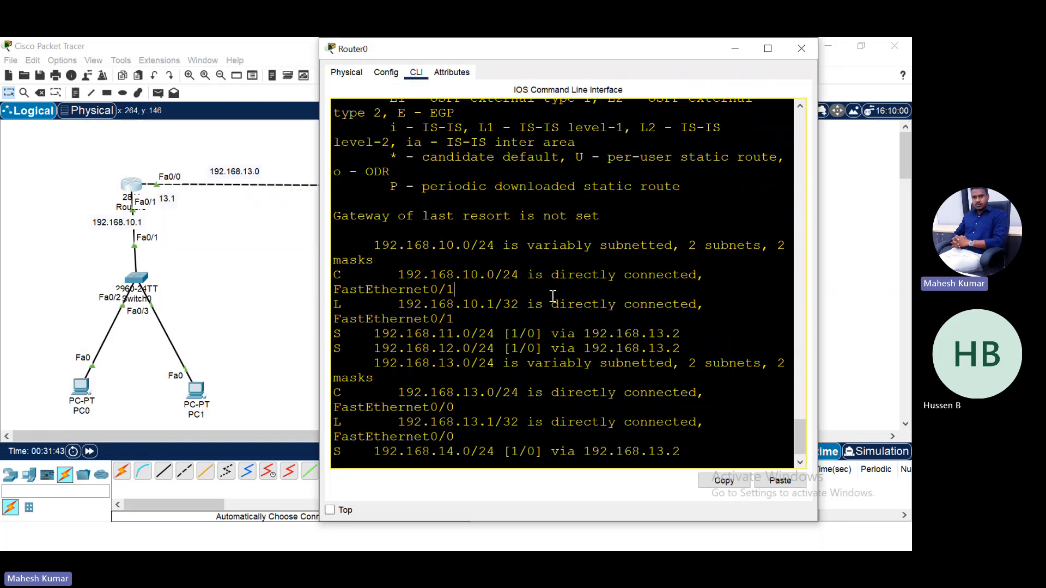
type("sh")
key("Tab")
type("ip rou")
key("Return")
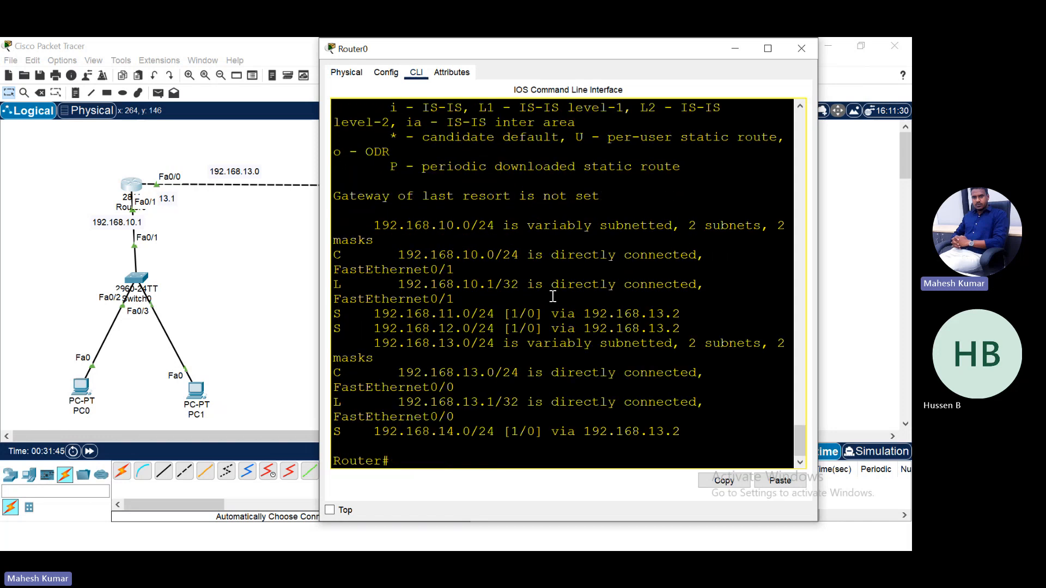
left_click(767, 48)
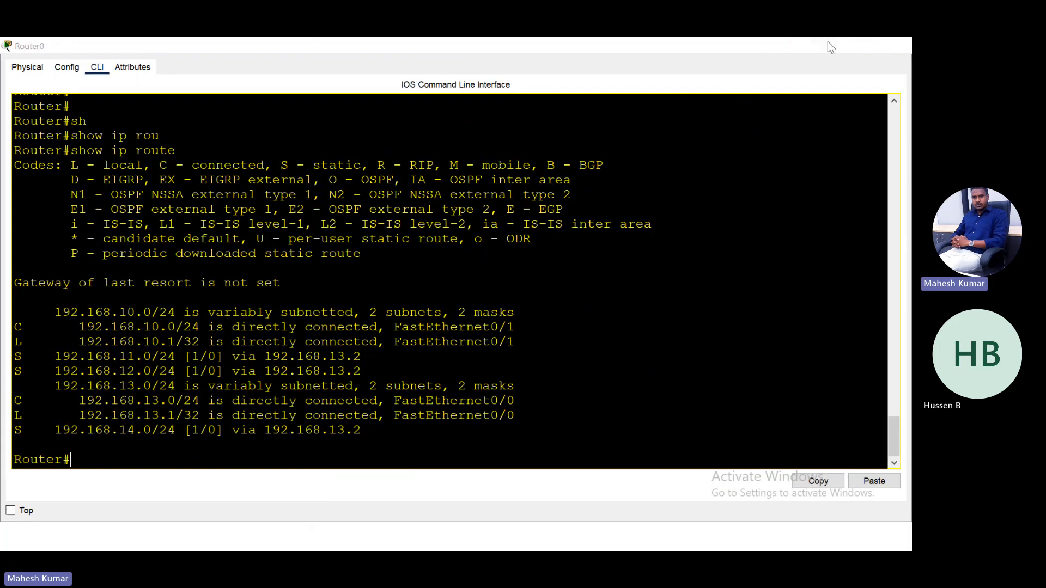
Compare Router0's routing table with the topology, examining the 192.168.10.0 through 192.168.14.0 entries and their connected or static codes.
left_click(828, 46)
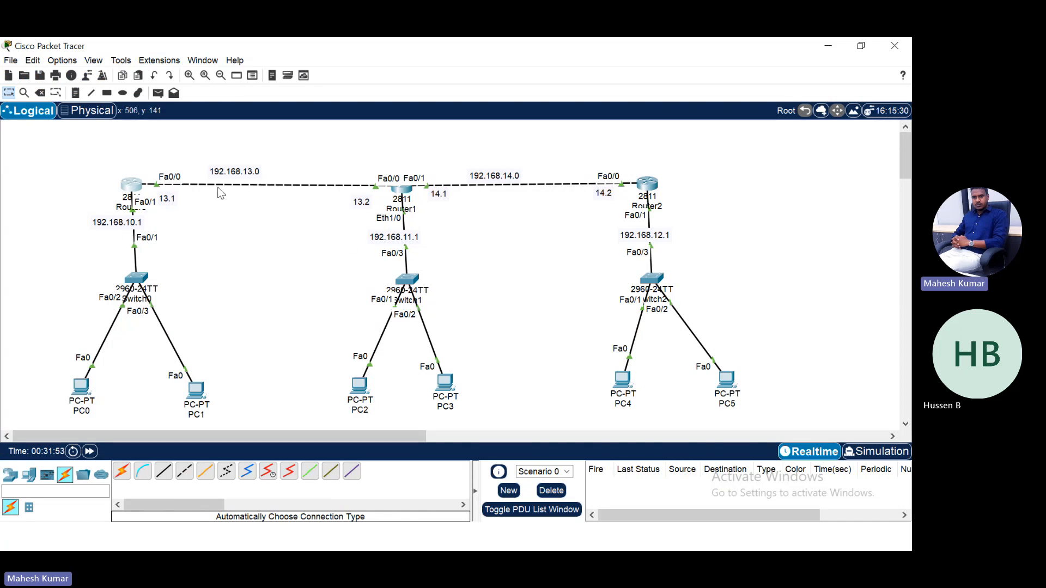
left_click(127, 190)
left_click(768, 48)
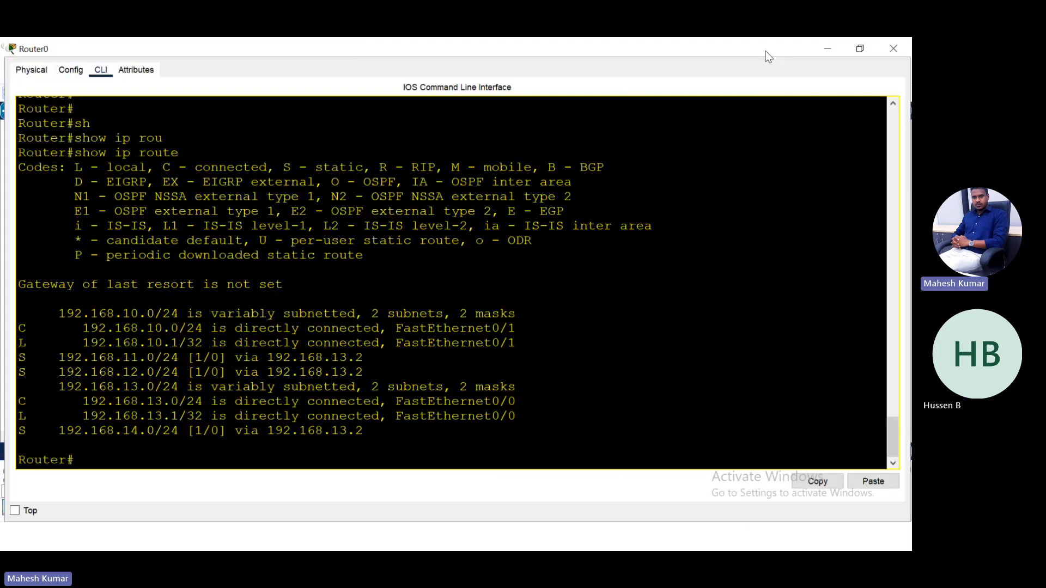
left_click_drag(47, 310, 516, 343)
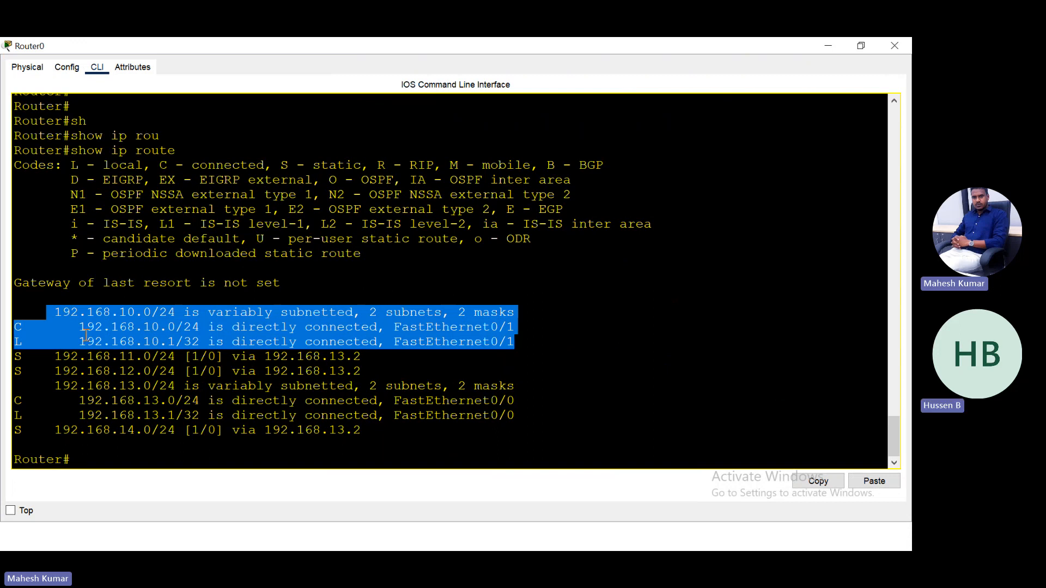
left_click_drag(48, 356, 361, 356)
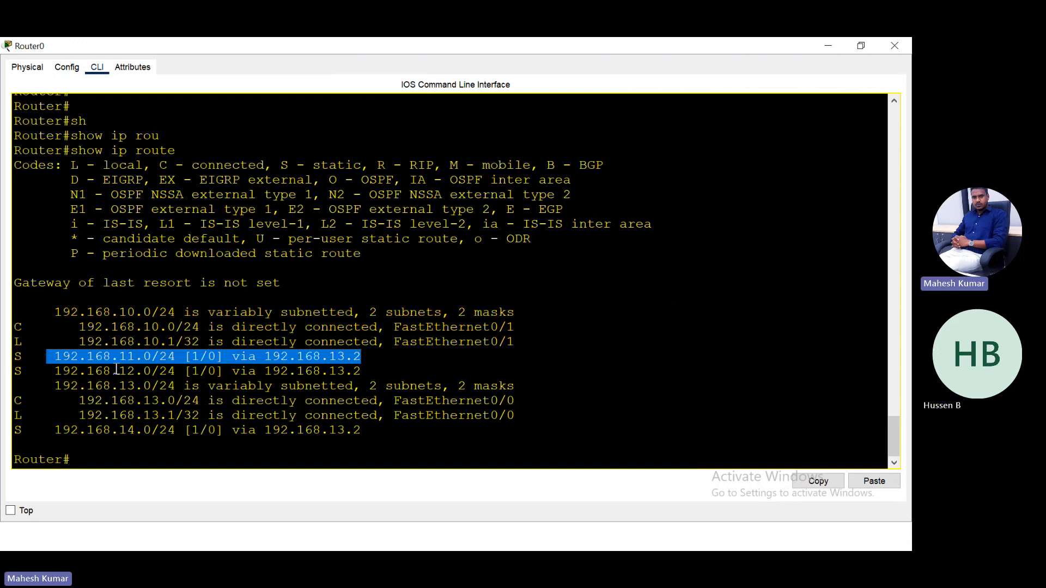
left_click_drag(48, 372, 361, 386)
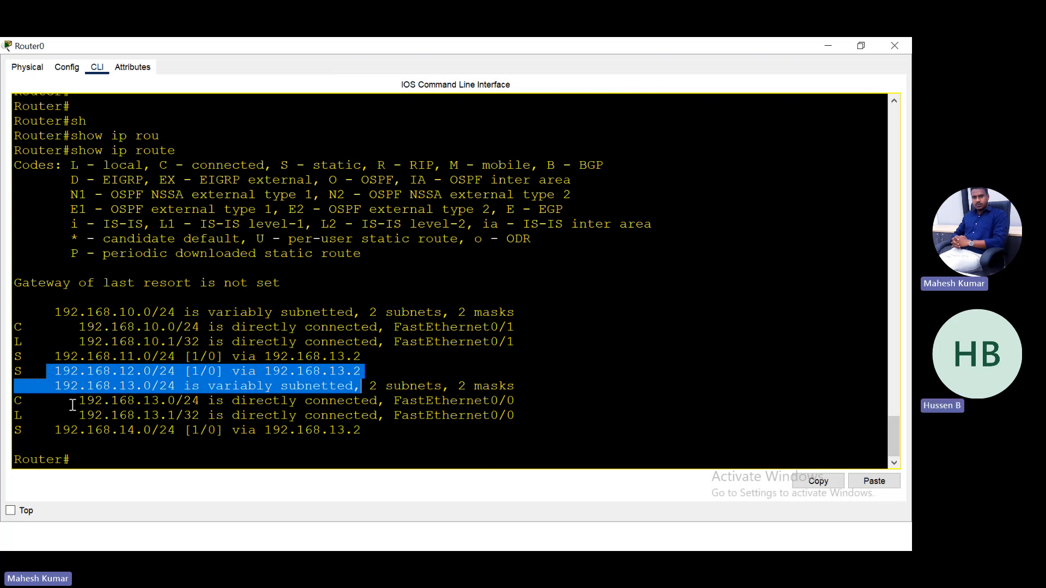
left_click_drag(47, 430, 384, 446)
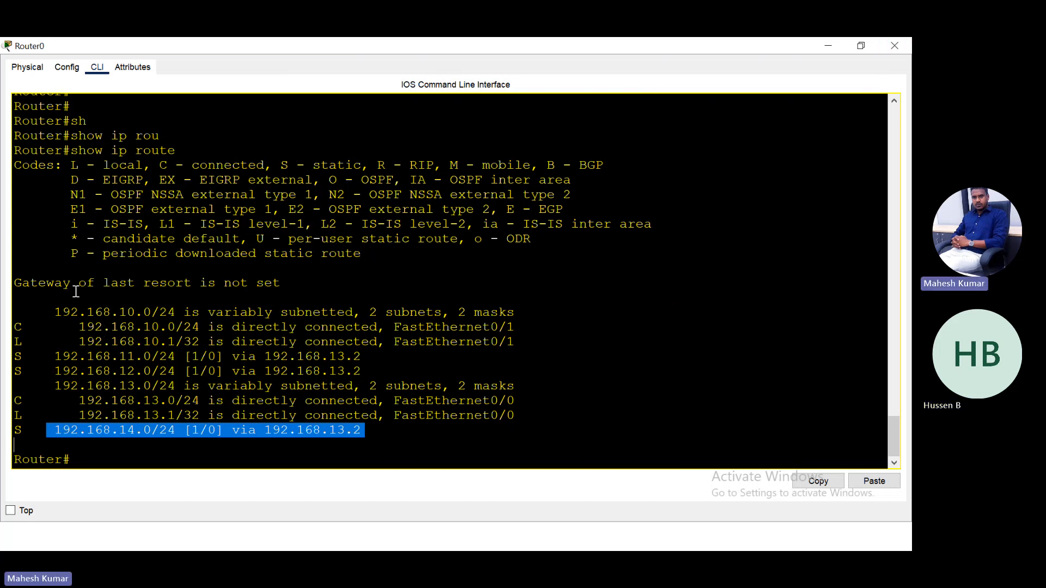
left_click(17, 325)
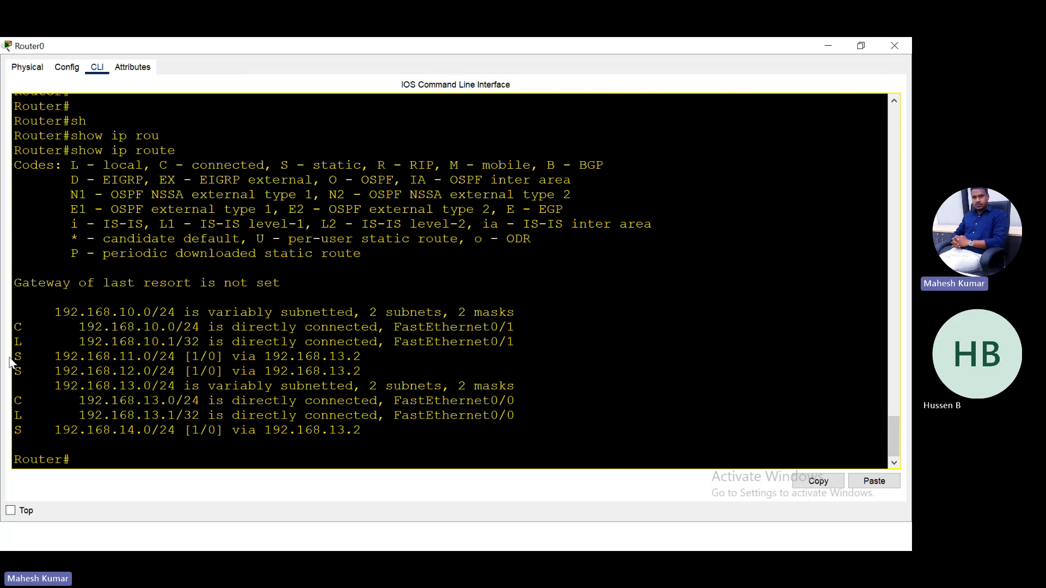
Match Router0's static and connected route entries to the code legend, then close its window.
left_click_drag(15, 359, 130, 371)
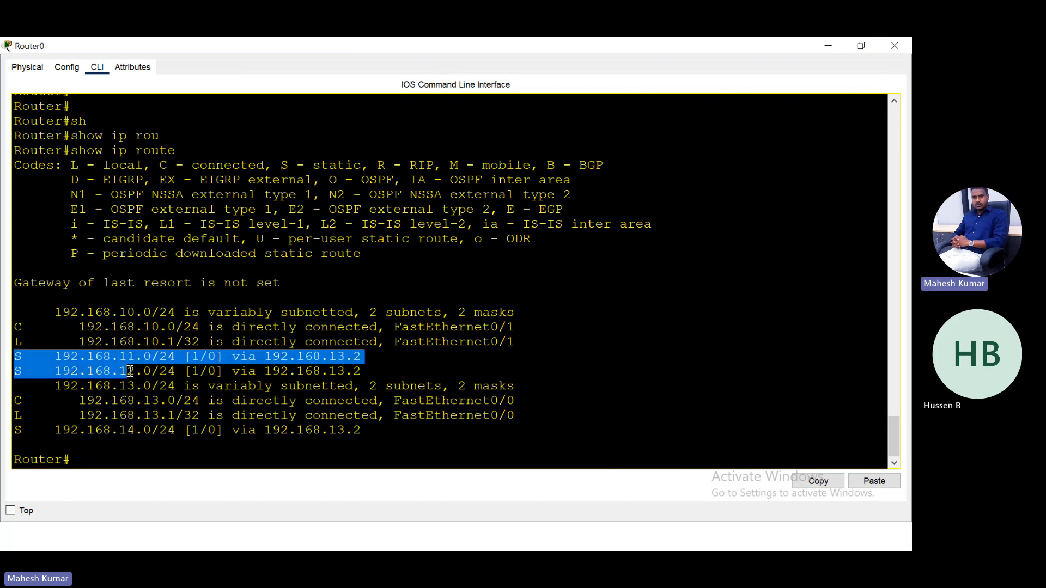
left_click_drag(361, 165, 281, 159)
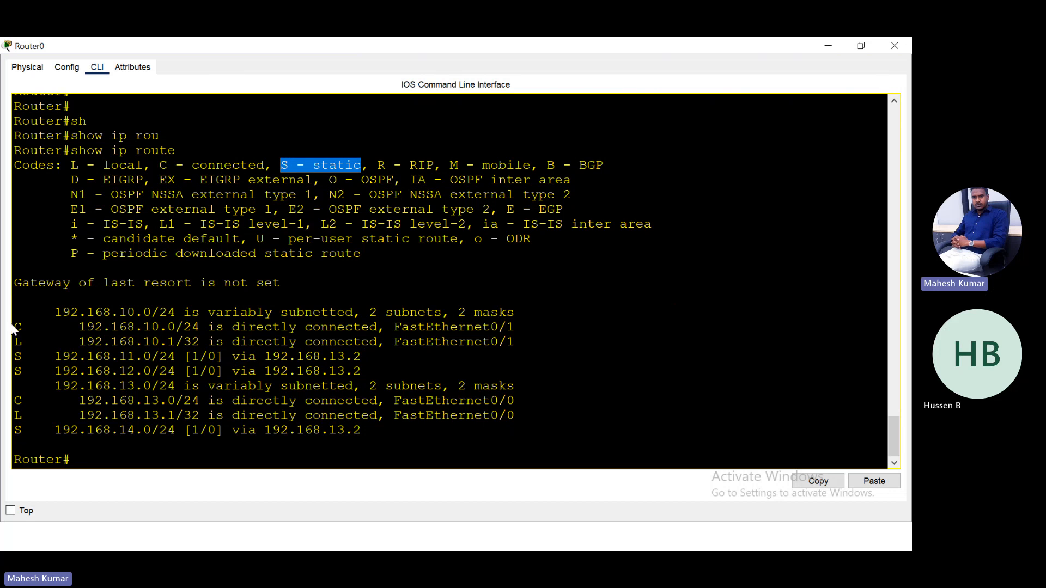
left_click_drag(22, 418, 13, 416)
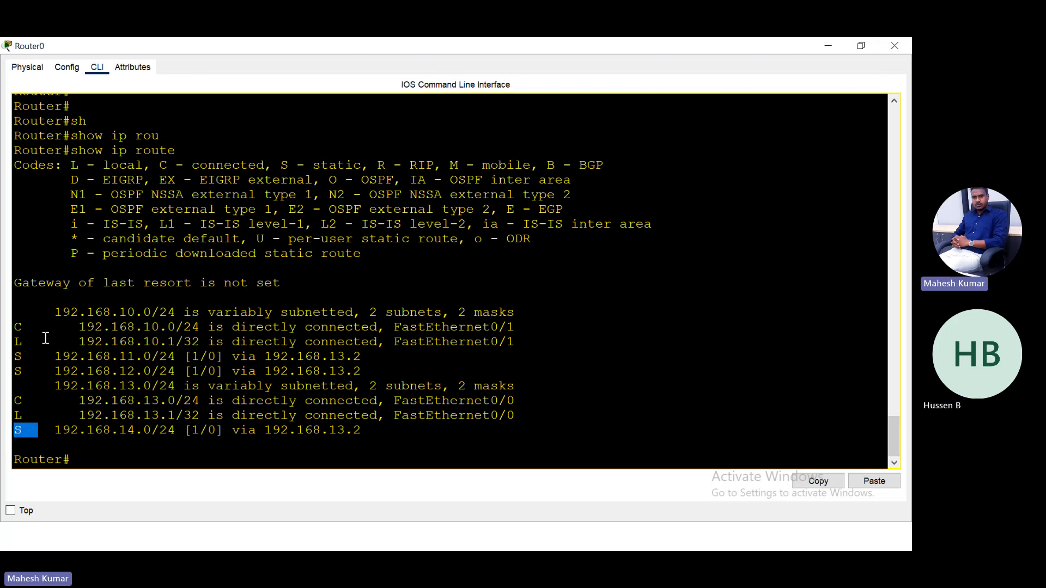
left_click_drag(25, 327, 7, 329)
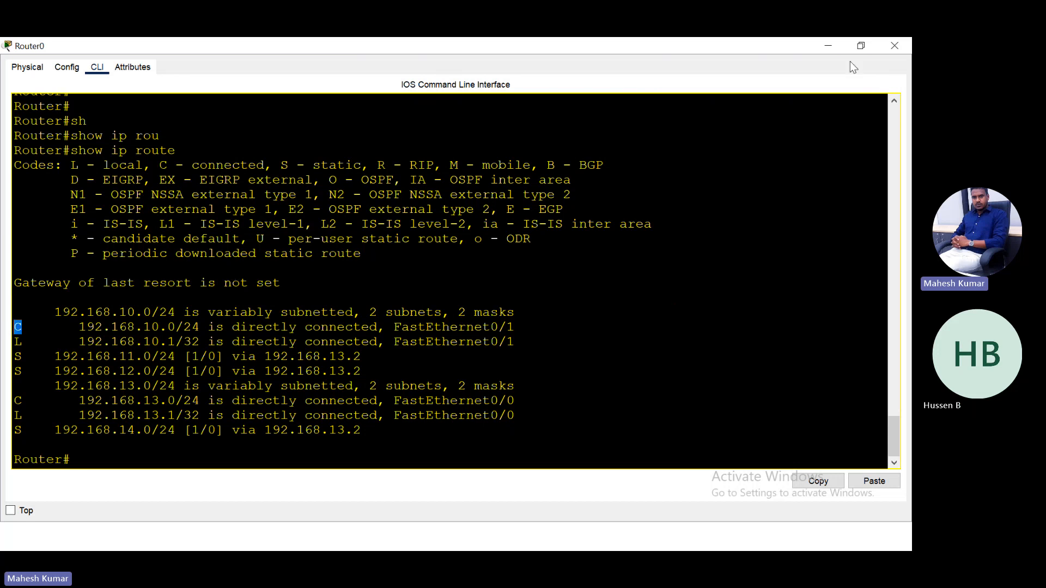
left_click(905, 50)
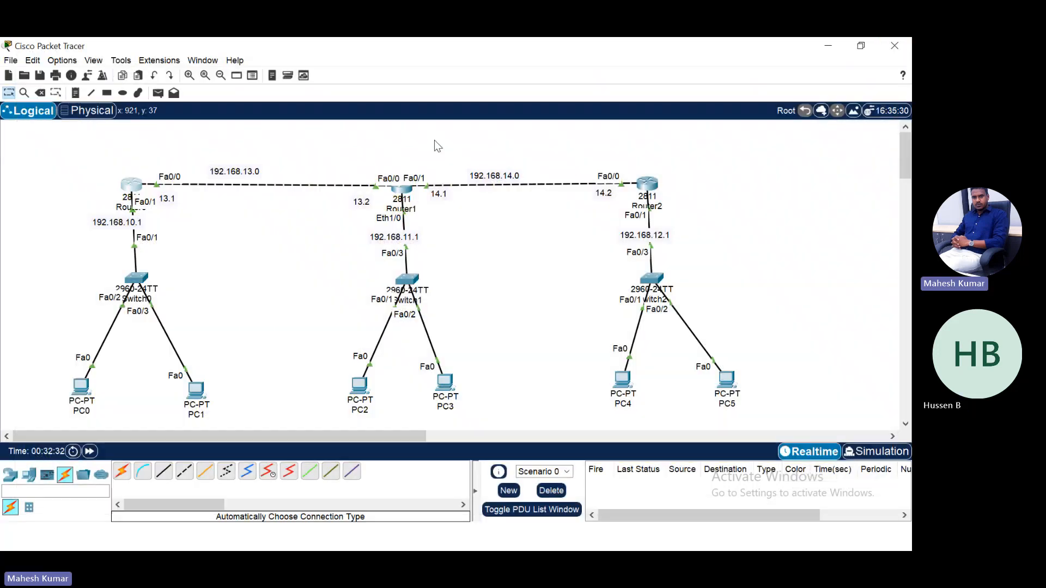
Open Router1's command line and display its routing table with show ip route.
left_click(405, 187)
key("Return")
key("Return")
key("Return")
key("Return")
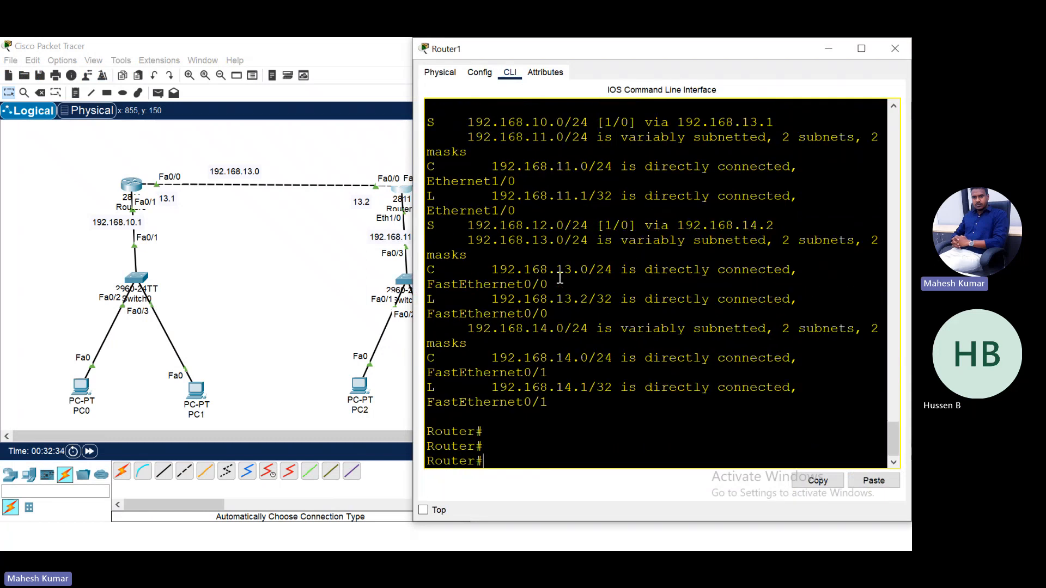
type("sh")
key("Tab")
type("ip rou")
key("Tab")
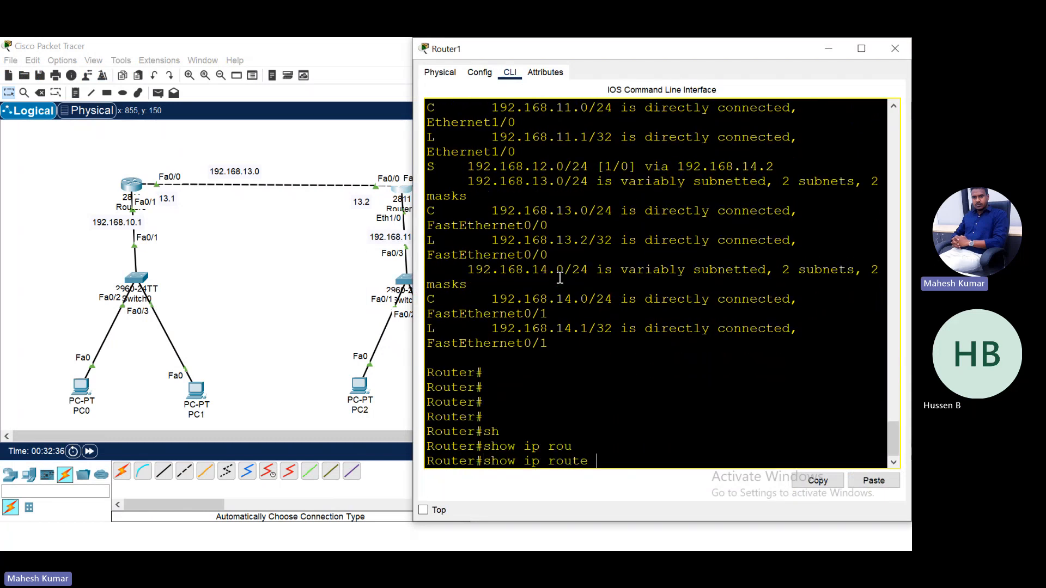
key("Return")
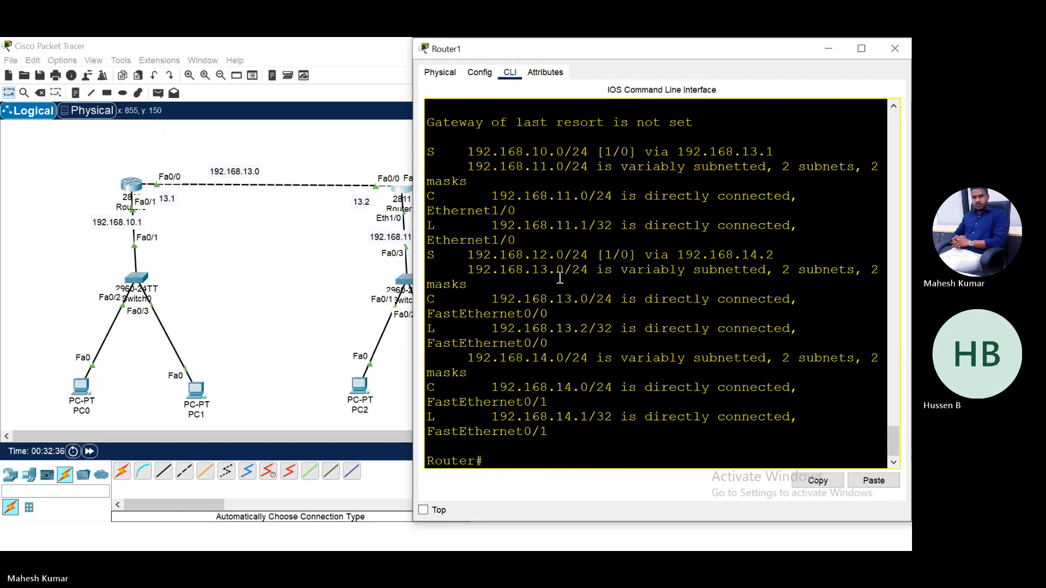
Enlarge Router1's window, review the 192.168.10.0 through 192.168.14.0 route entries, and close it.
left_click(869, 44)
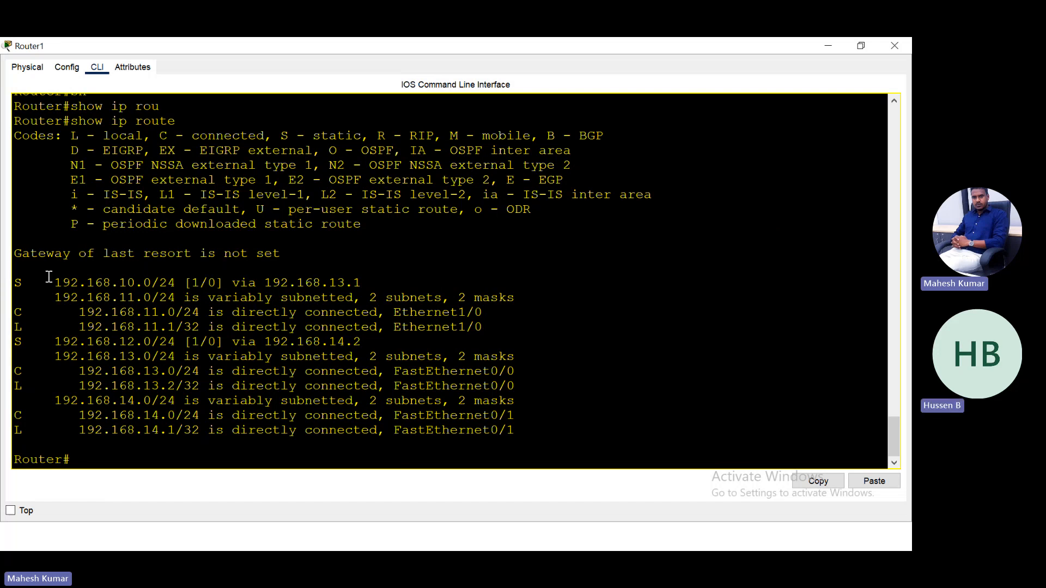
left_click_drag(47, 281, 508, 430)
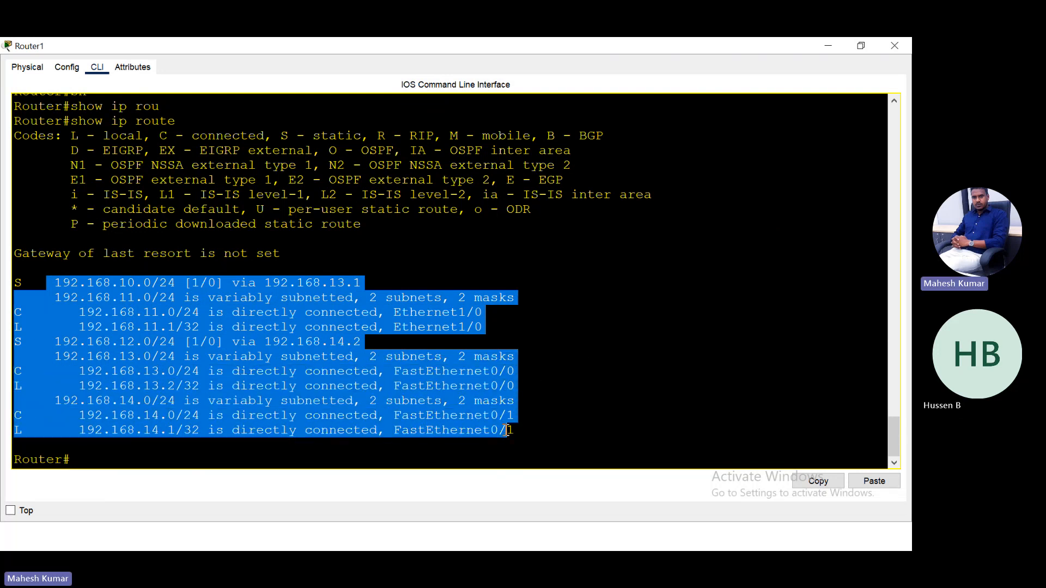
left_click(894, 46)
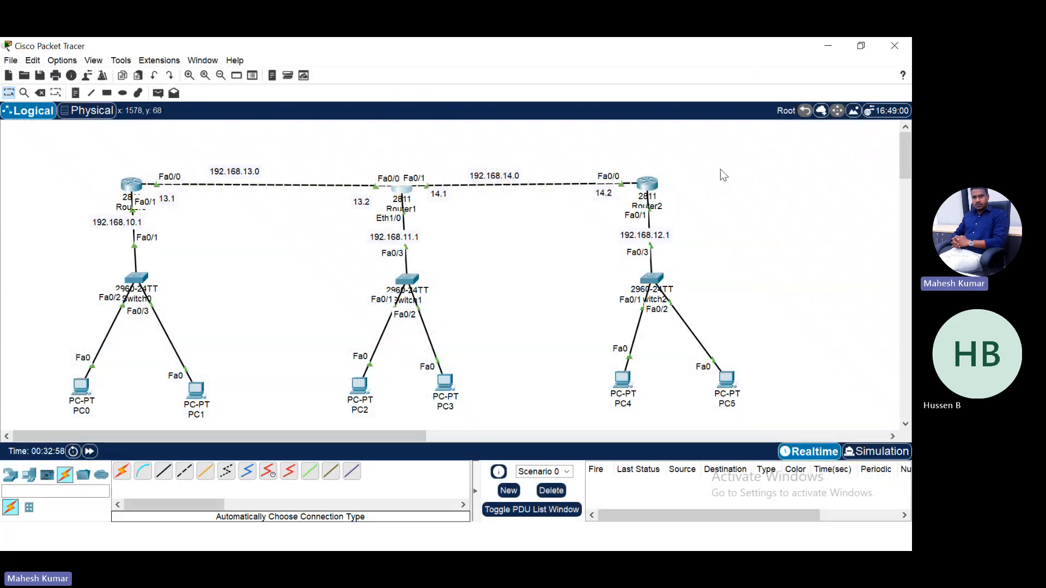
Open Router2's command line and display its routing table with show ip route.
left_click(647, 183)
key("Return")
key("Return")
key("Return")
key("Return")
type("sh")
key("Tab")
type("ip rou")
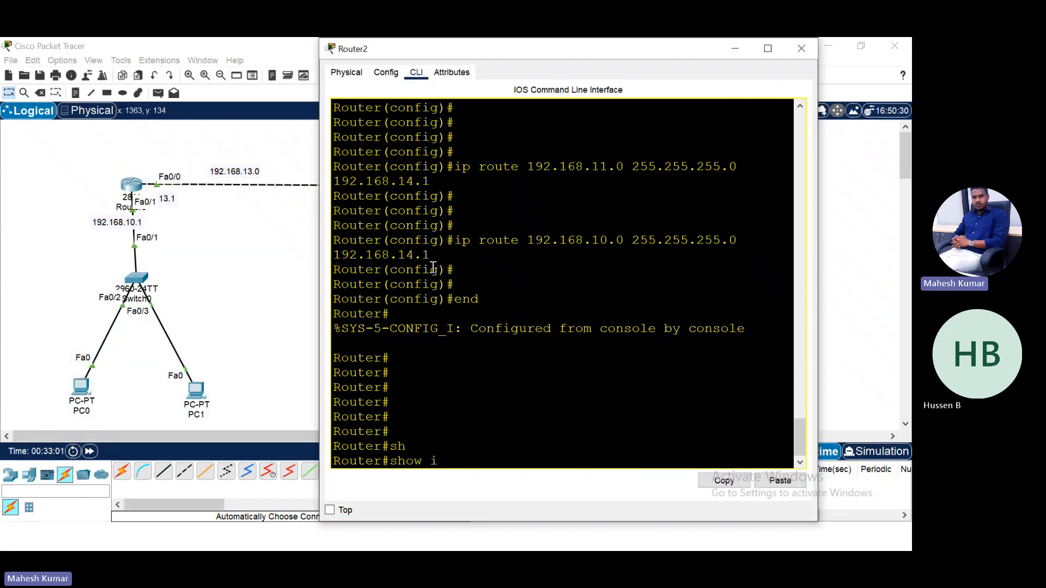
key("Tab")
key("Return")
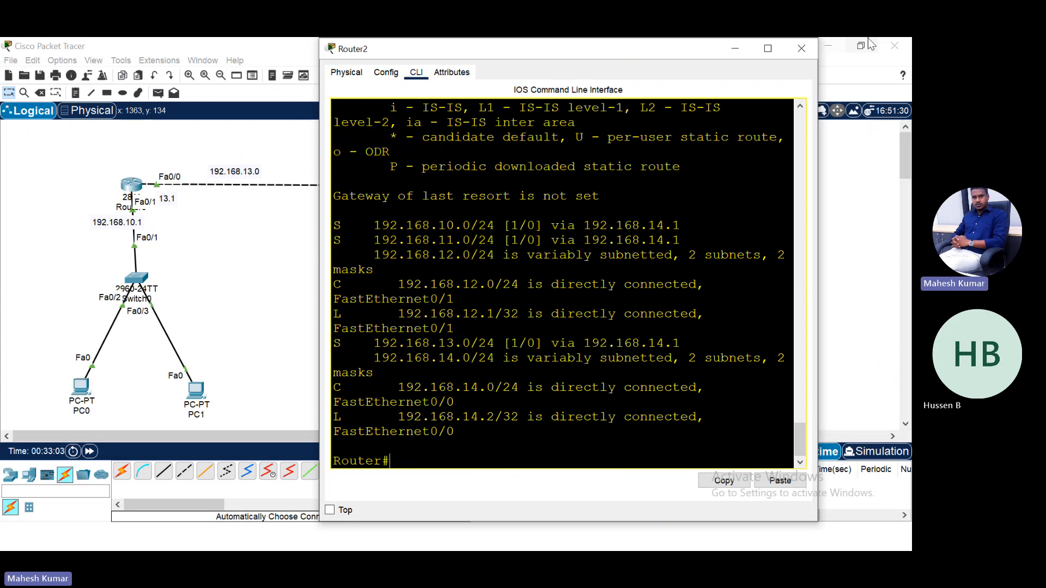
Enlarge Router2's window, examine its static and connected routes for all five networks, and close it.
left_click(776, 52)
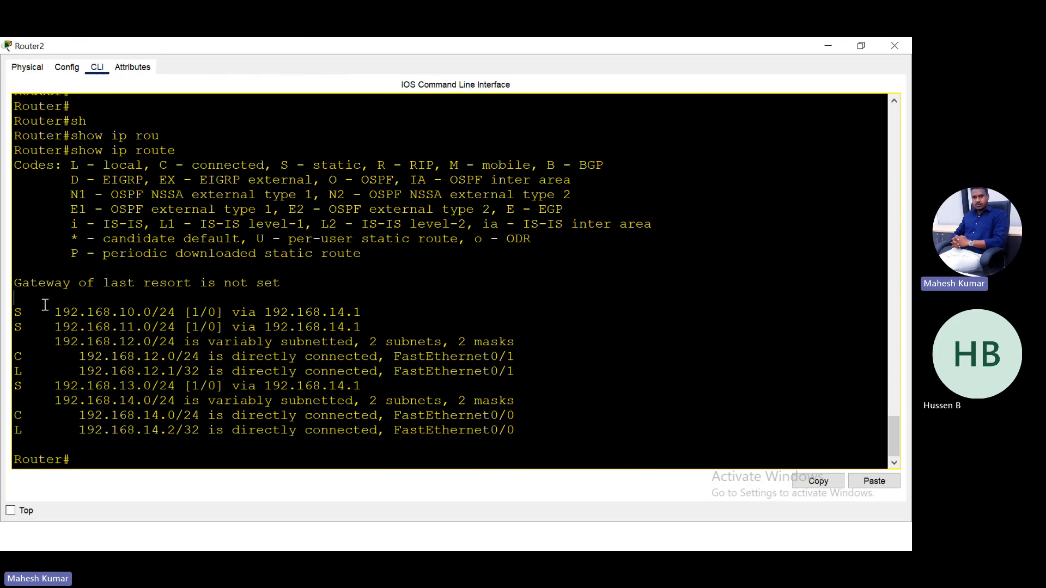
left_click_drag(44, 305, 441, 439)
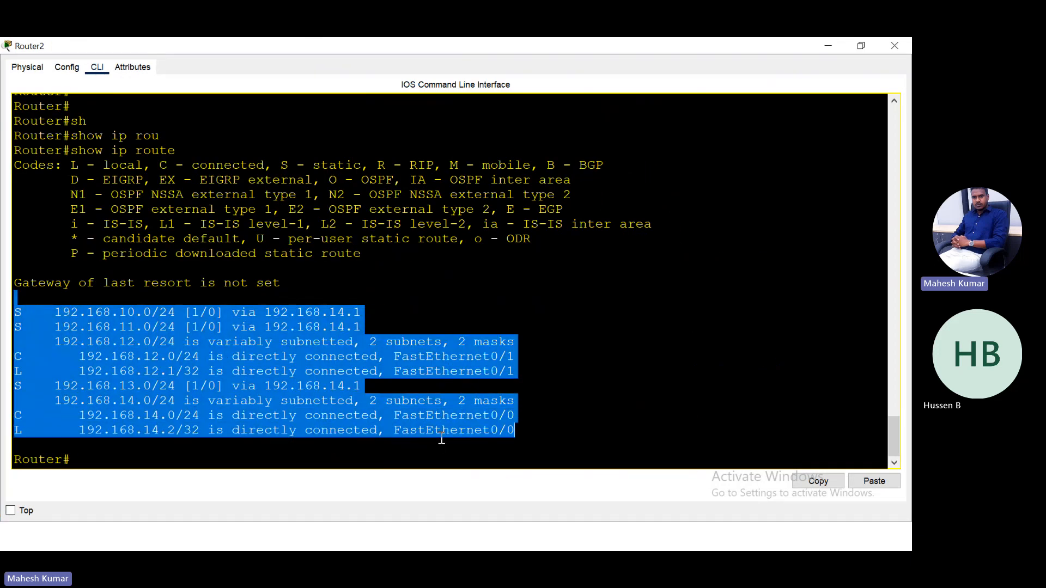
left_click(895, 45)
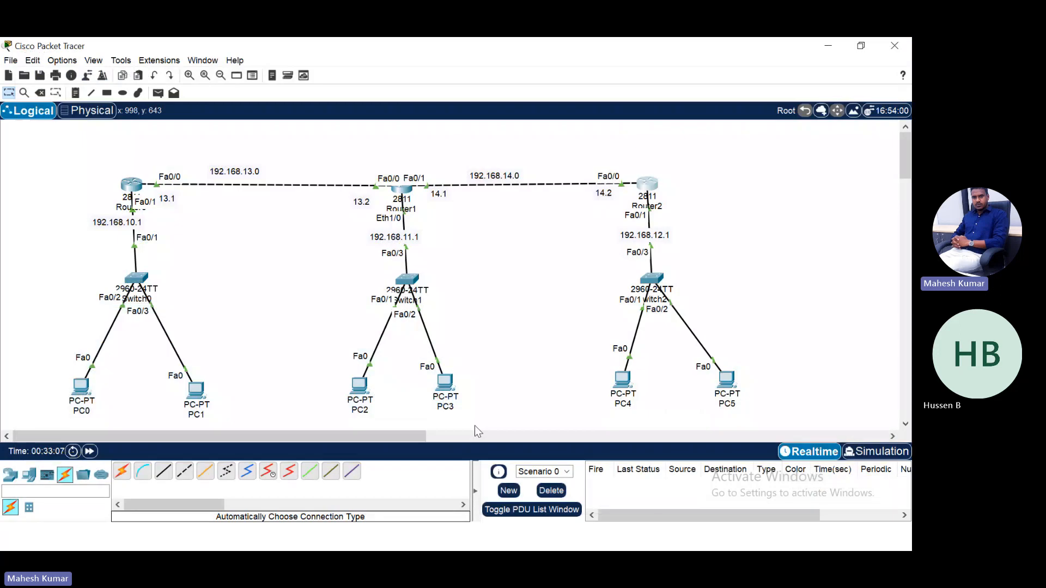
Open PC0's command prompt and reposition its window so the Router2 side of the topology stays in view.
left_click(85, 402)
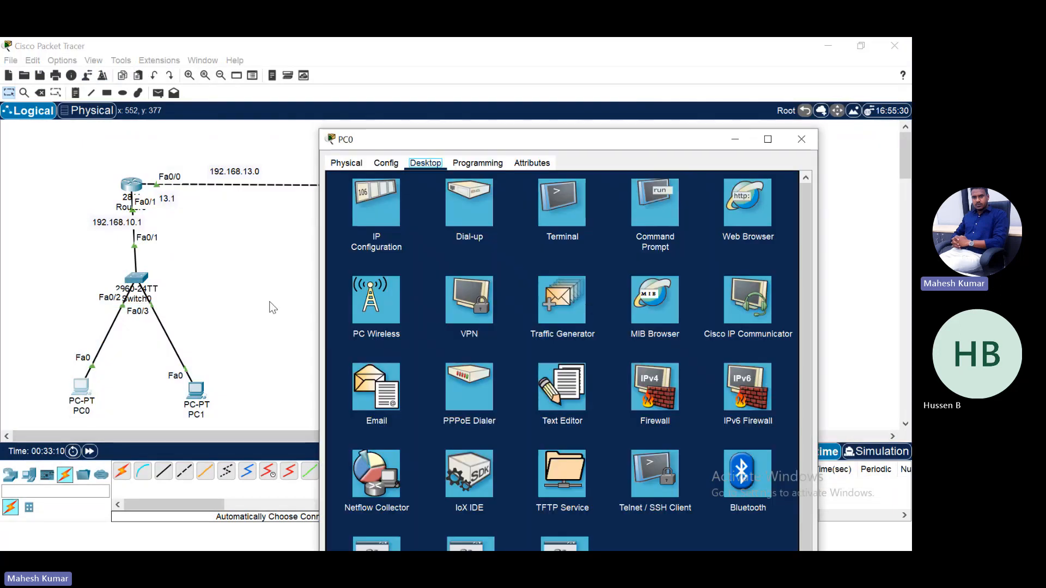
left_click(273, 307)
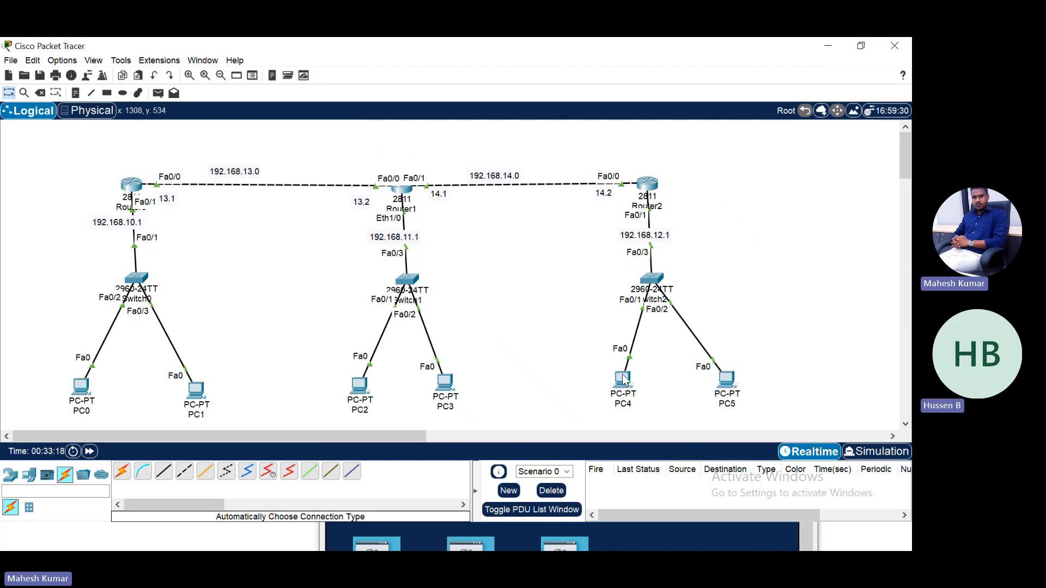
left_click(79, 387)
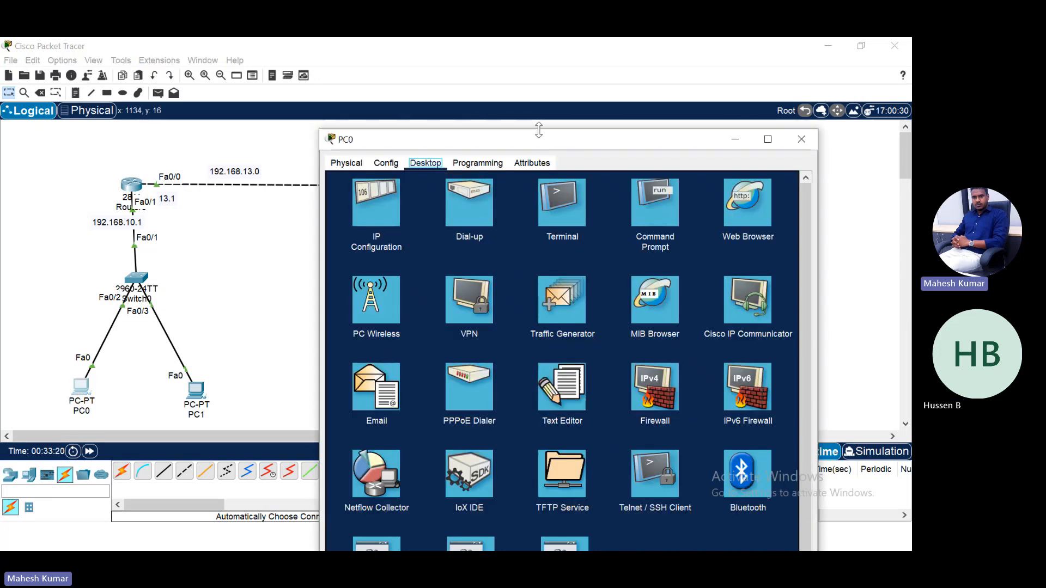
left_click_drag(536, 139, 182, 111)
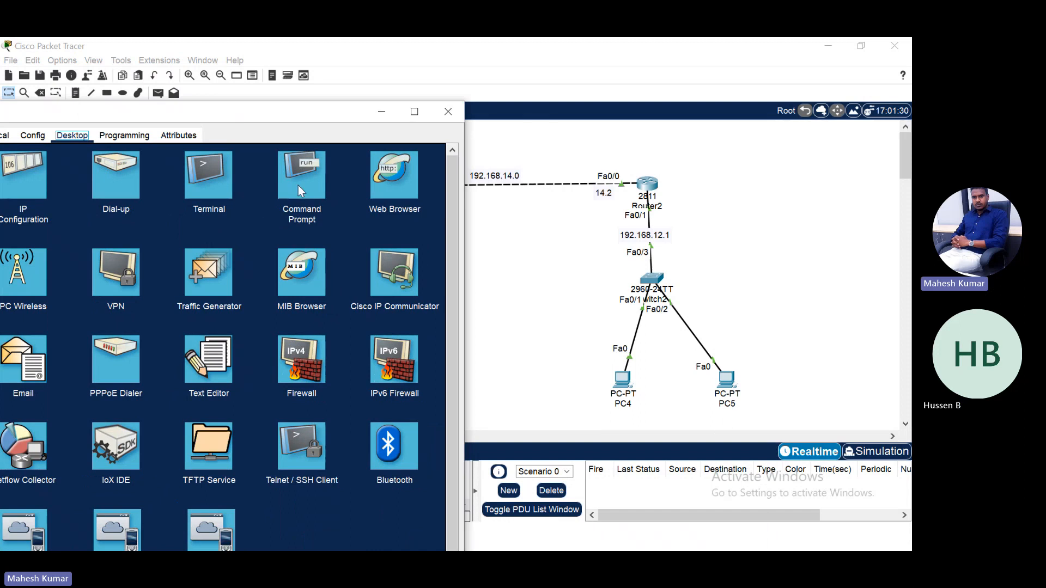
left_click(298, 185)
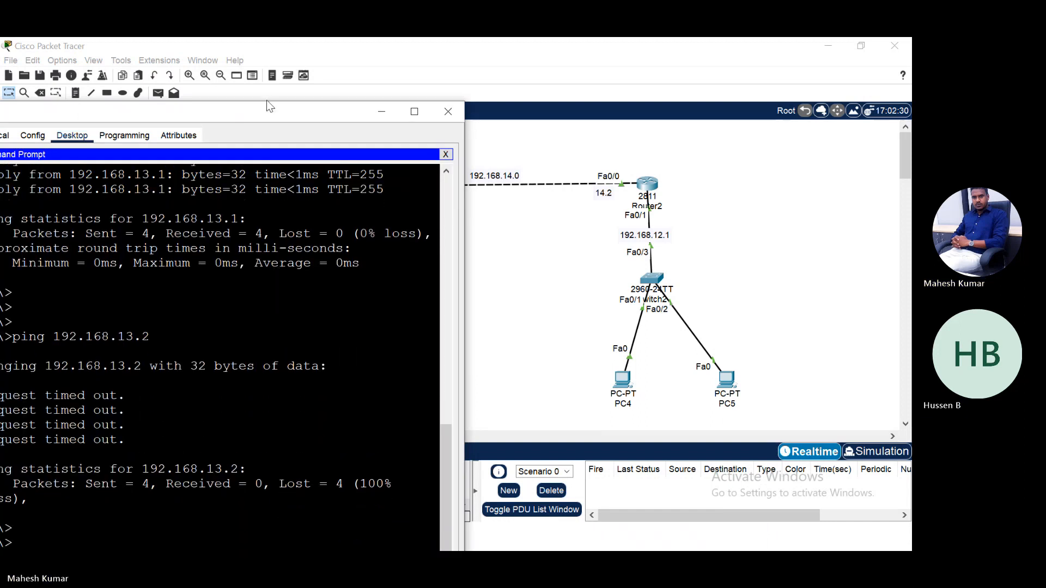
left_click_drag(266, 100, 308, 80)
Ping 192.168.12.2 from PC0 and widen the PC0 window.
type("p")
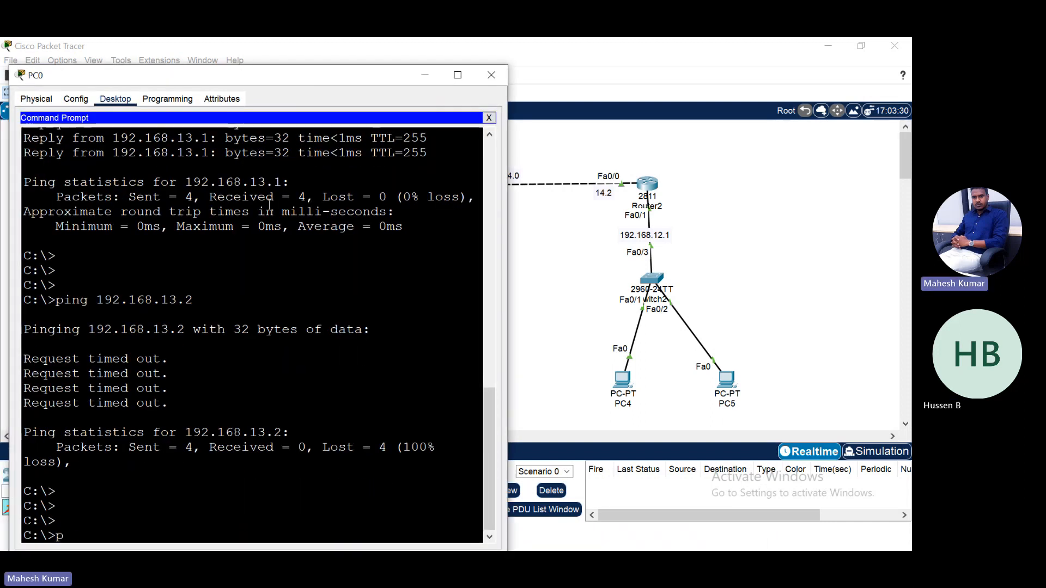
type("ing 192.168")
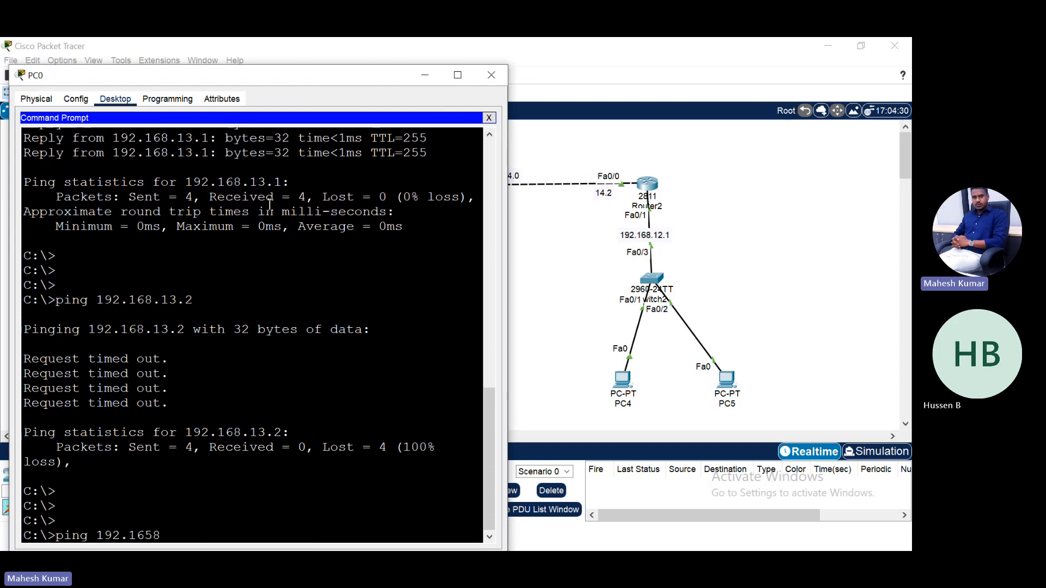
type(".12.2")
key("Return")
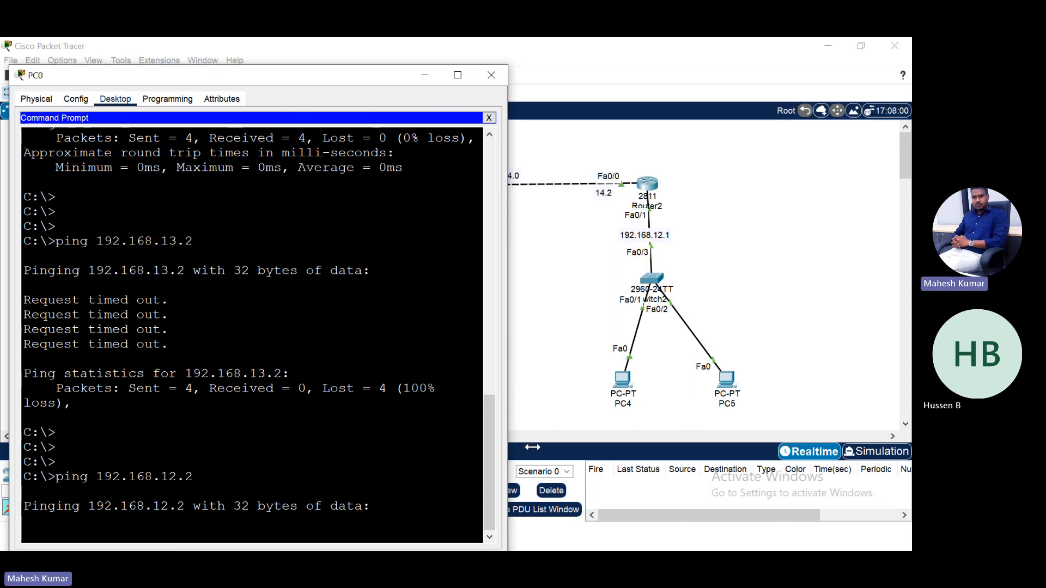
left_click_drag(532, 447, 548, 447)
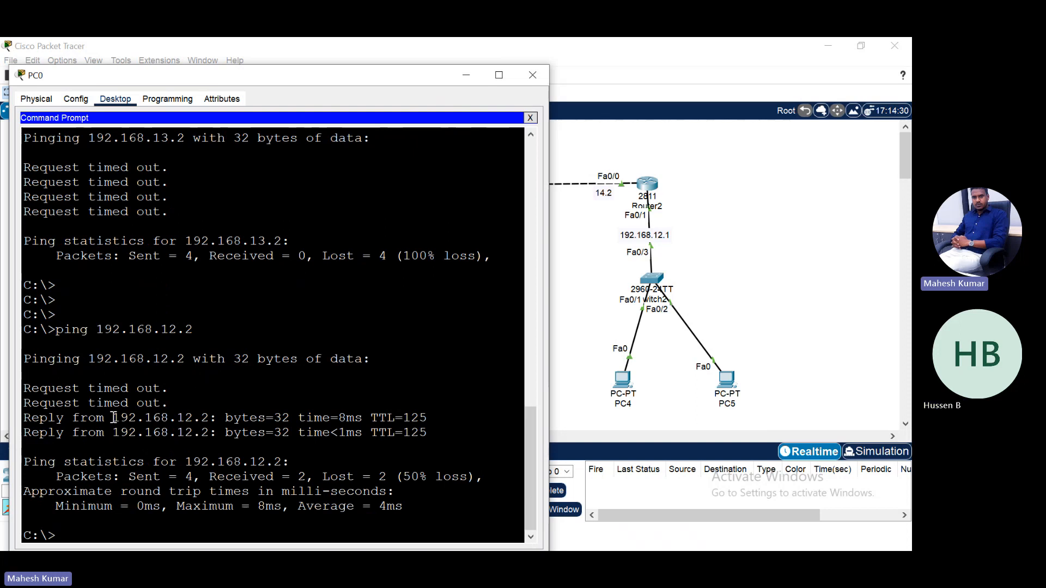
Repeat the ping to 192.168.12.2 from PC0 and close the PC0 window.
key("Up")
key("Return")
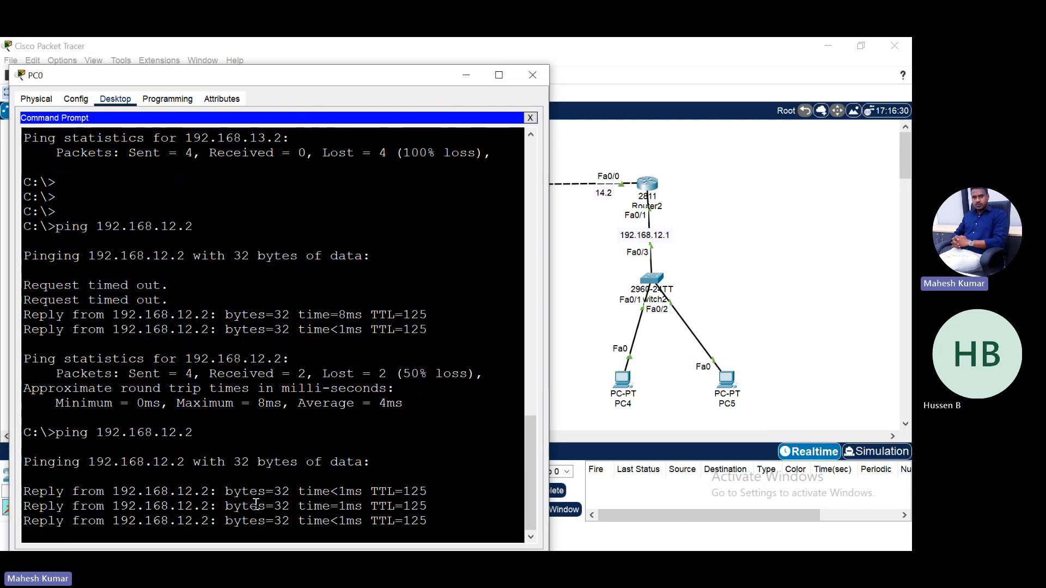
left_click(533, 75)
Open PC4's command prompt, ping 192.168.10.1, and interrupt the ping after the first reply.
left_click(626, 381)
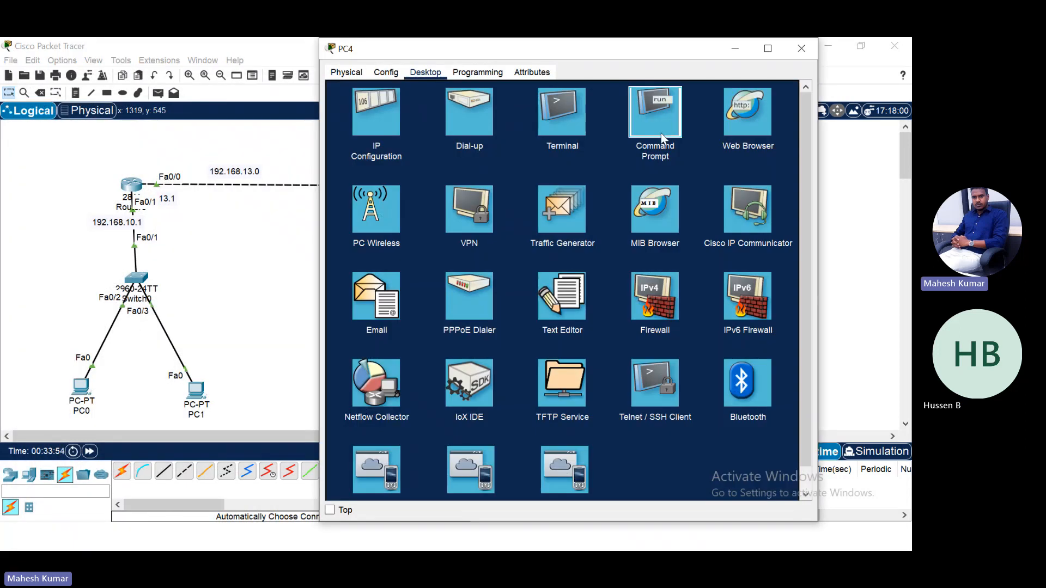
left_click(656, 110)
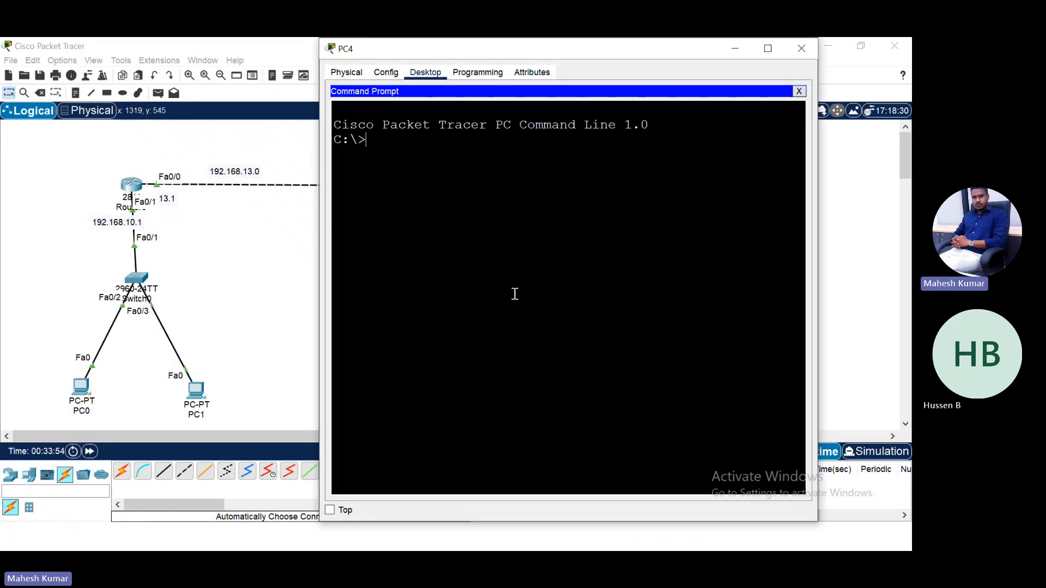
type("ping")
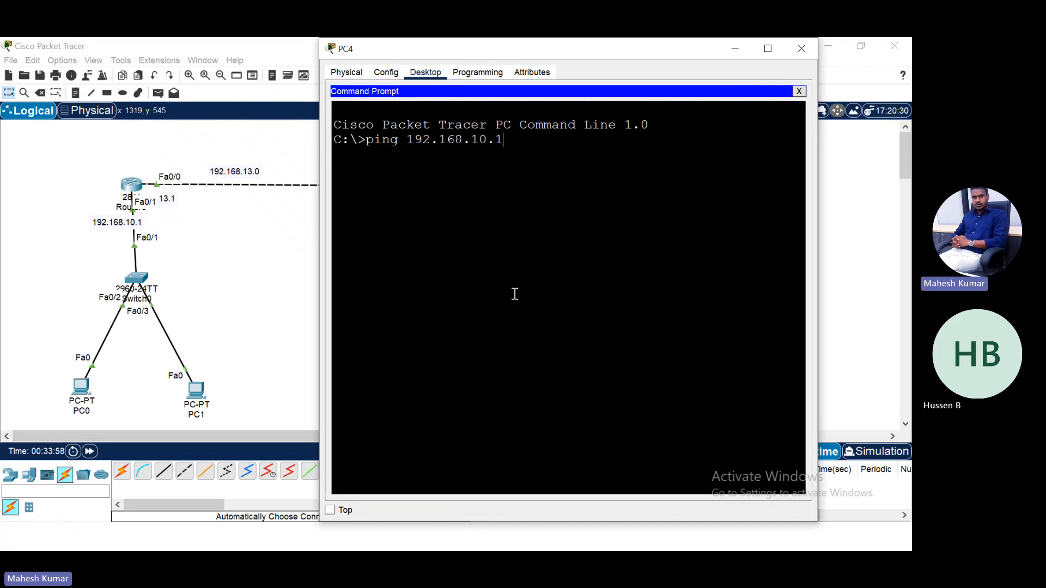
type(" 192.168.10.1")
key("Return")
key("ctrl+c")
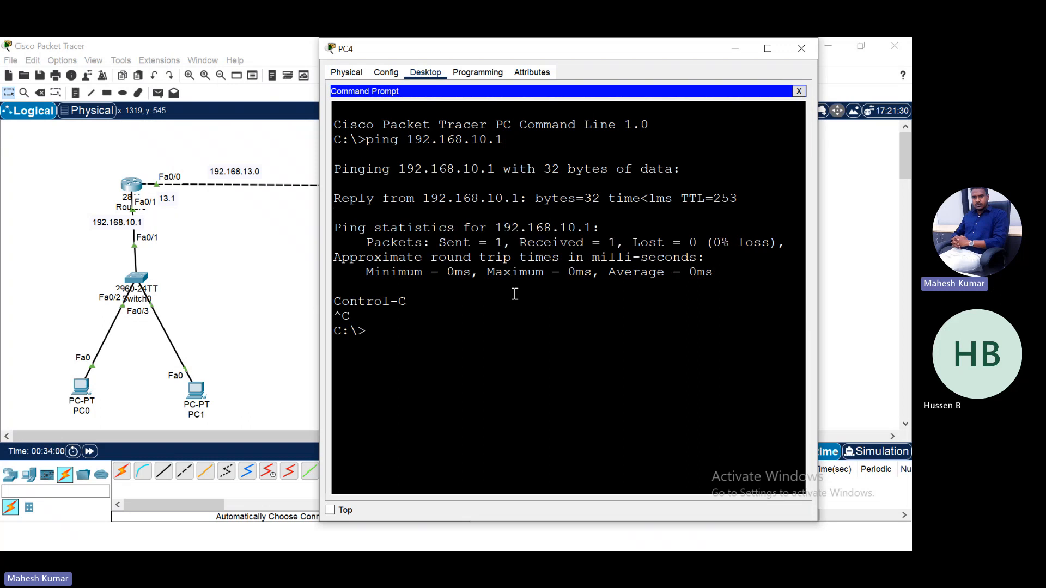
Ping 192.168.10.2 from PC4 by editing the previous command, and interrupt it after the first reply.
key("Up")
key("BackSpace")
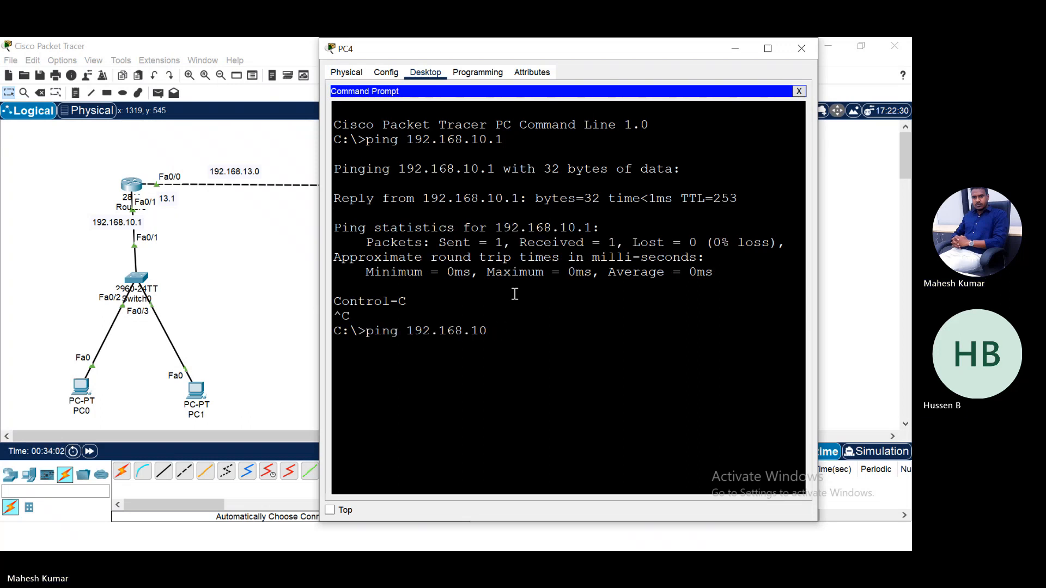
type(".2")
key("Return")
key("ctrl+c")
Ping 192.168.10.3 from PC4 by changing the last digit of the previous command's address.
key("Up")
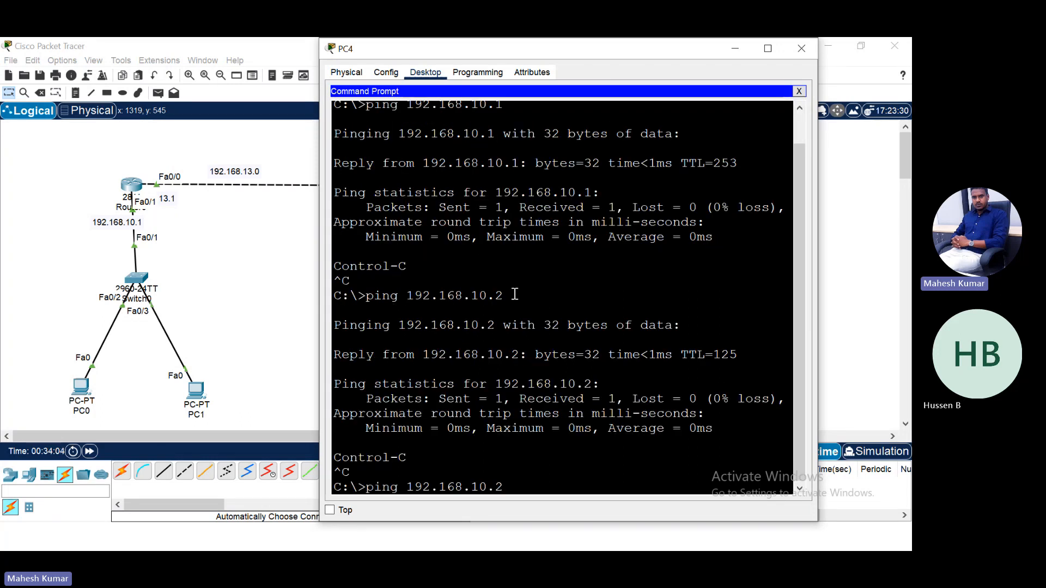
type("3")
key("Return")
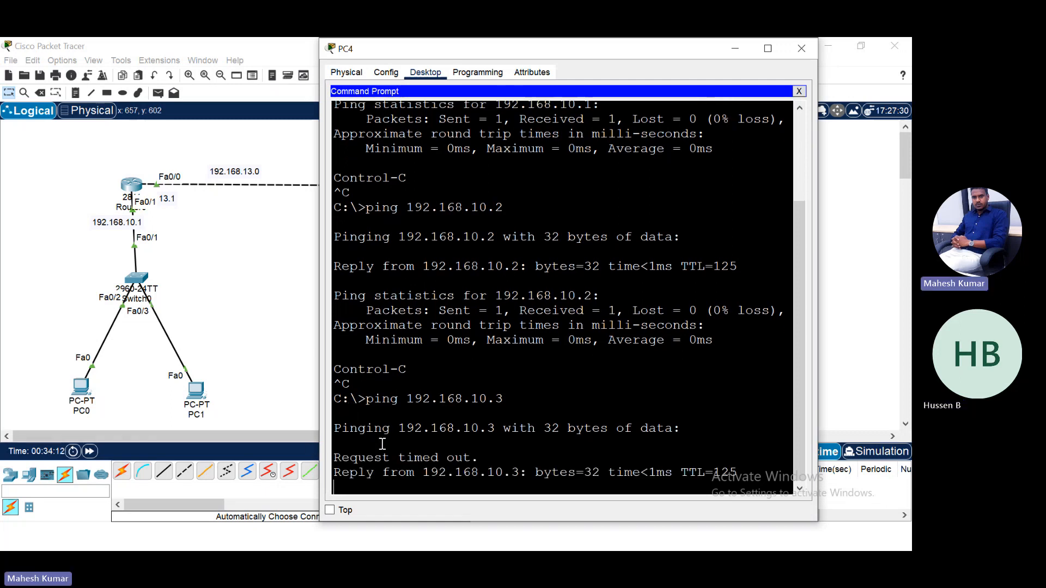
left_click_drag(488, 439, 399, 417)
Run the ping to 192.168.10.3 from PC4 again and close the PC4 window.
key("Up")
key("Return")
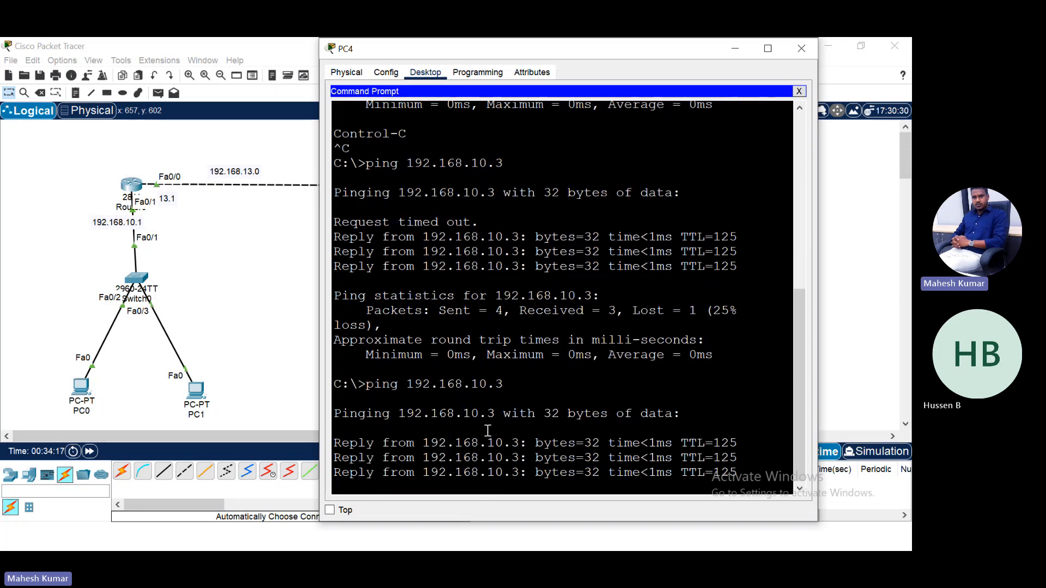
left_click(801, 48)
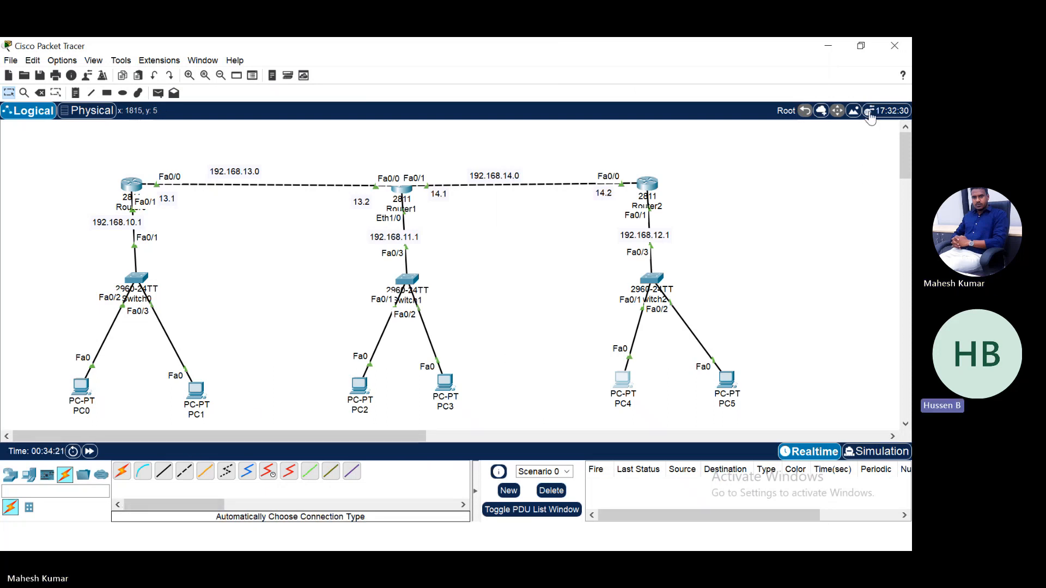
Switch the network from realtime to simulation mode, restoring the window and maximizing it again.
left_click(860, 45)
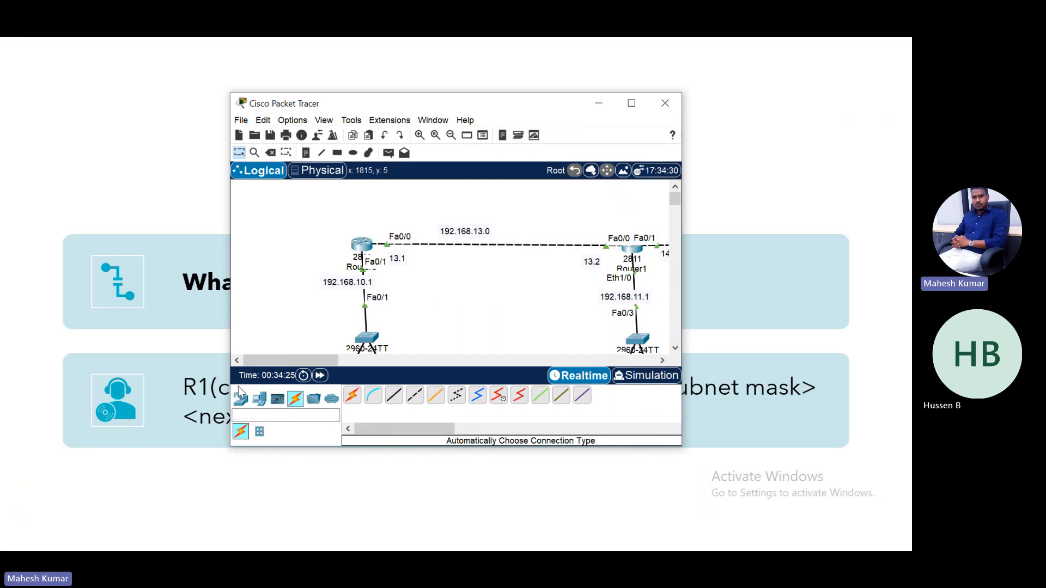
left_click(646, 375)
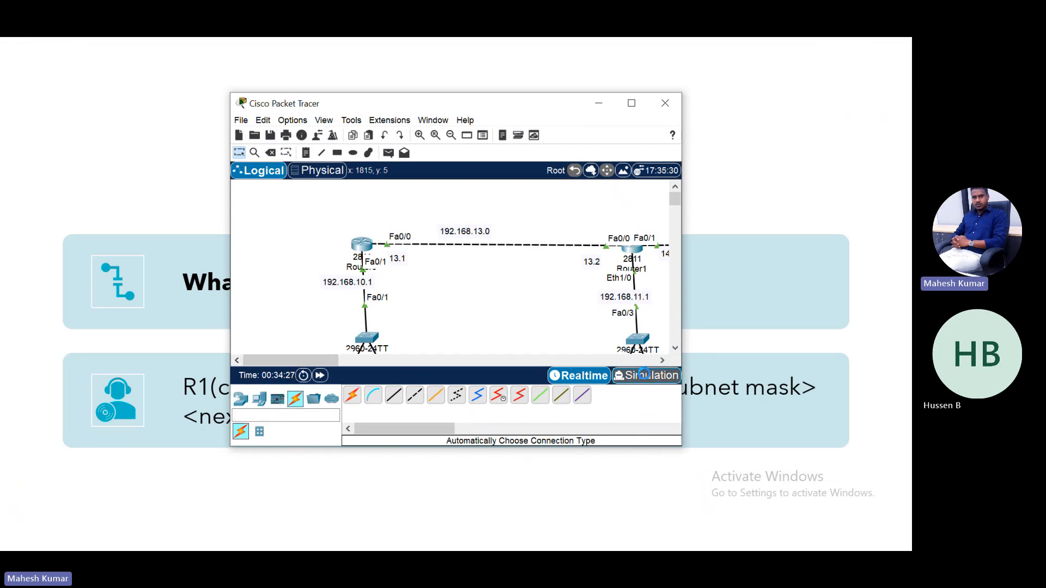
left_click(673, 189)
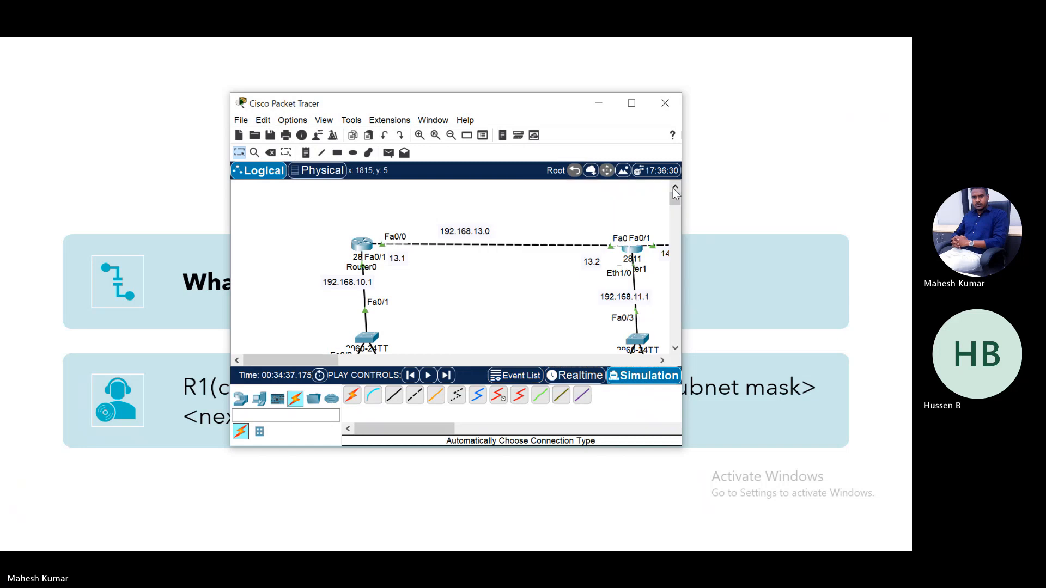
left_click(631, 109)
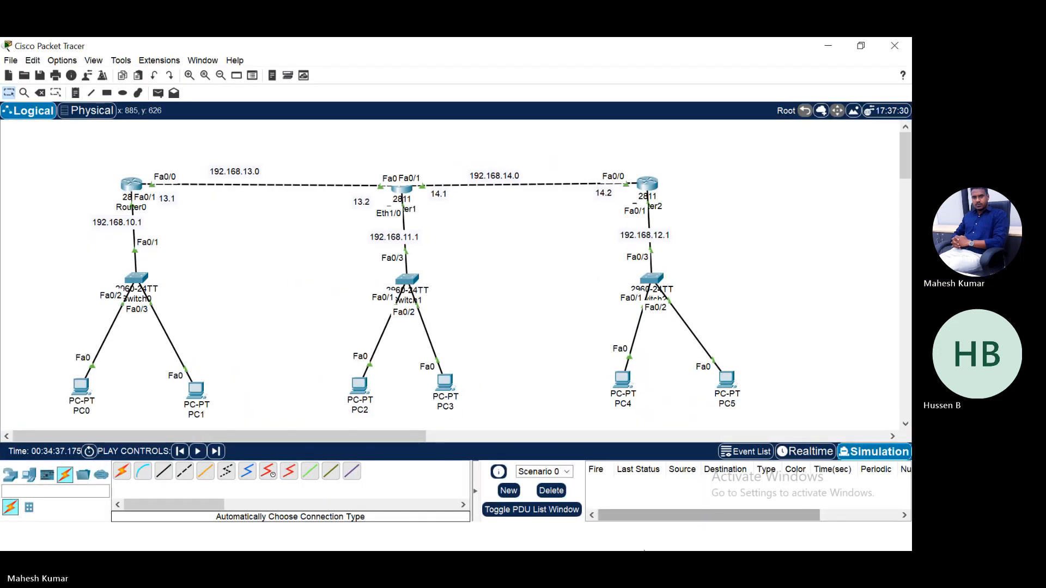
left_click(860, 45)
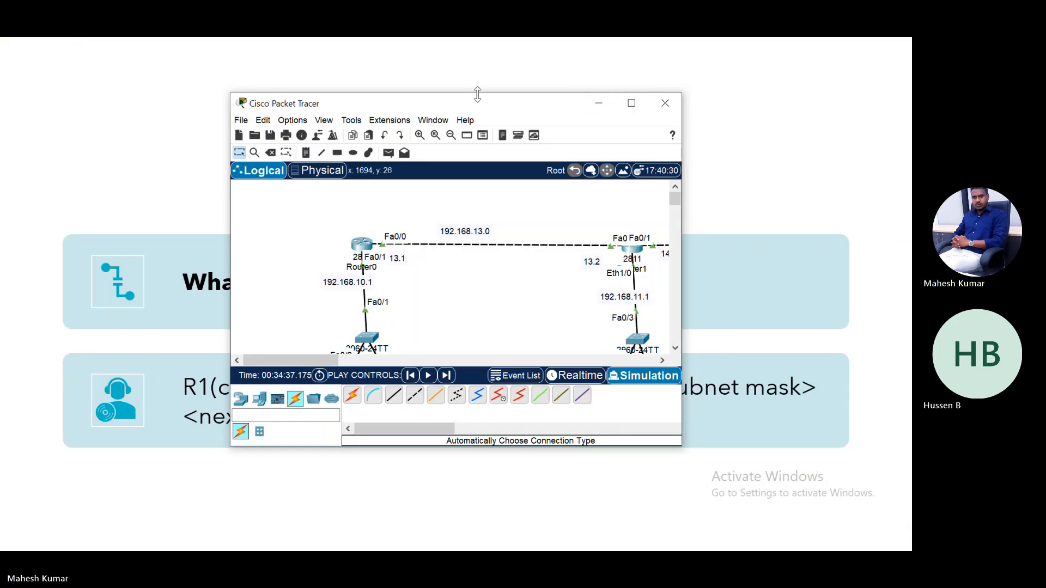
left_click_drag(477, 94, 471, 165)
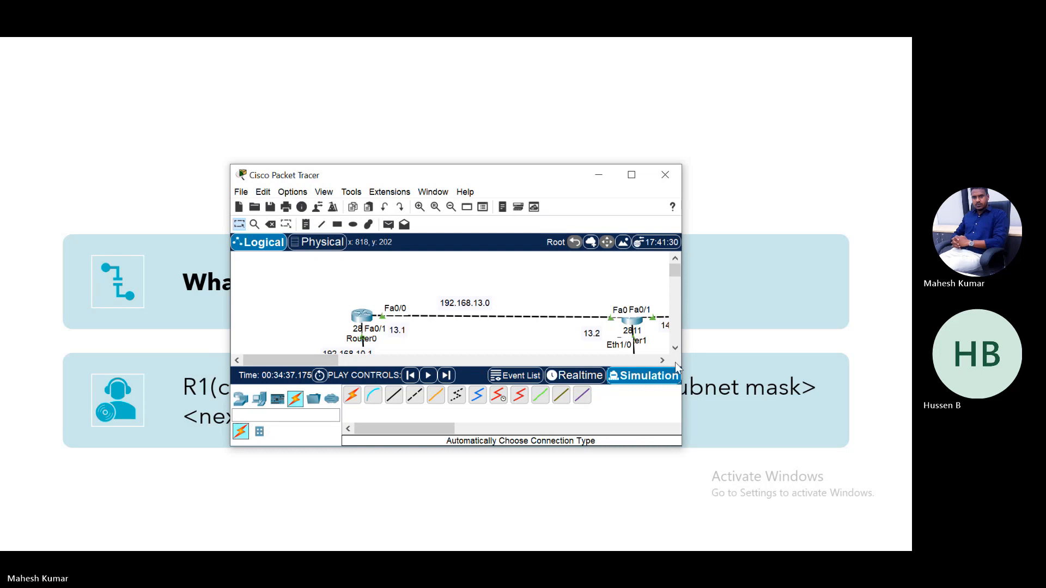
left_click_drag(685, 356, 908, 375)
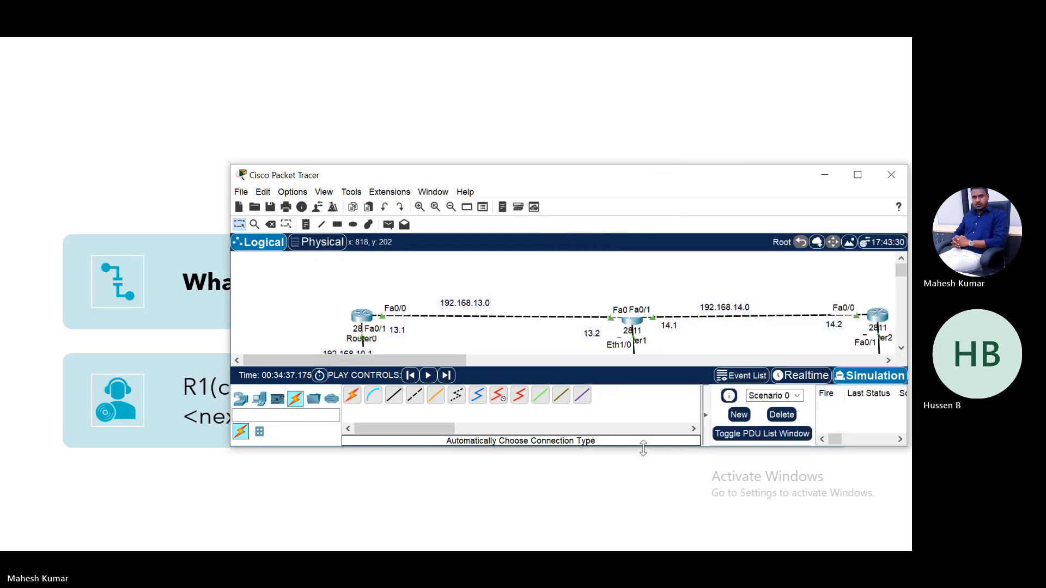
left_click_drag(644, 448, 643, 412)
left_click_drag(537, 177, 346, 61)
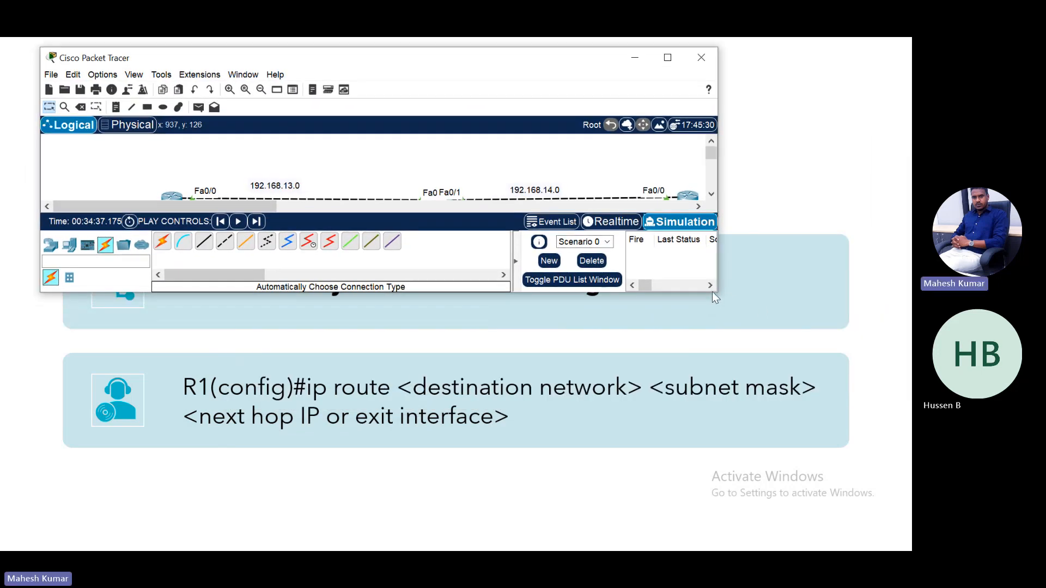
left_click_drag(717, 292, 907, 428)
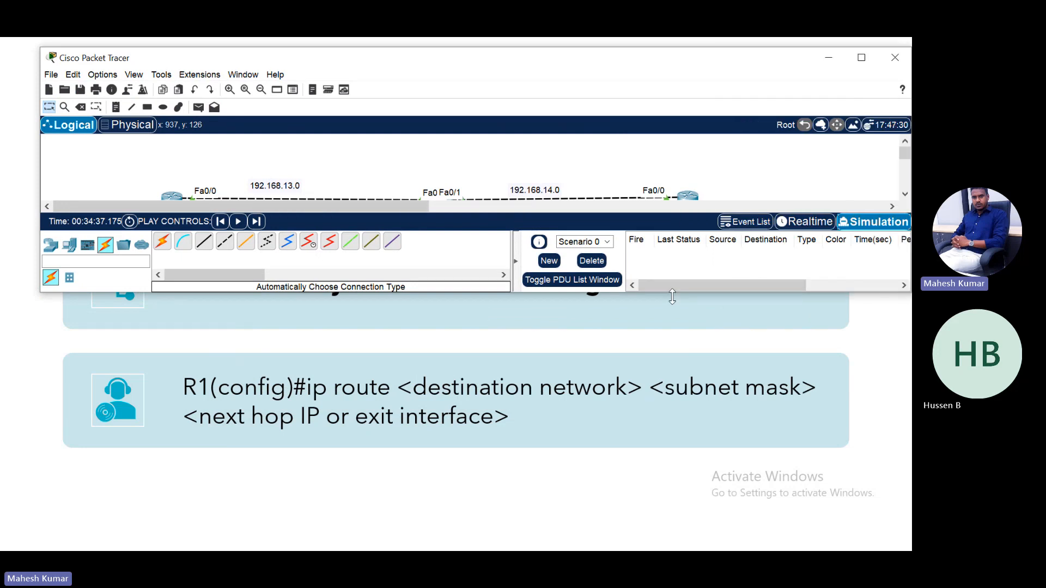
left_click_drag(669, 293, 636, 524)
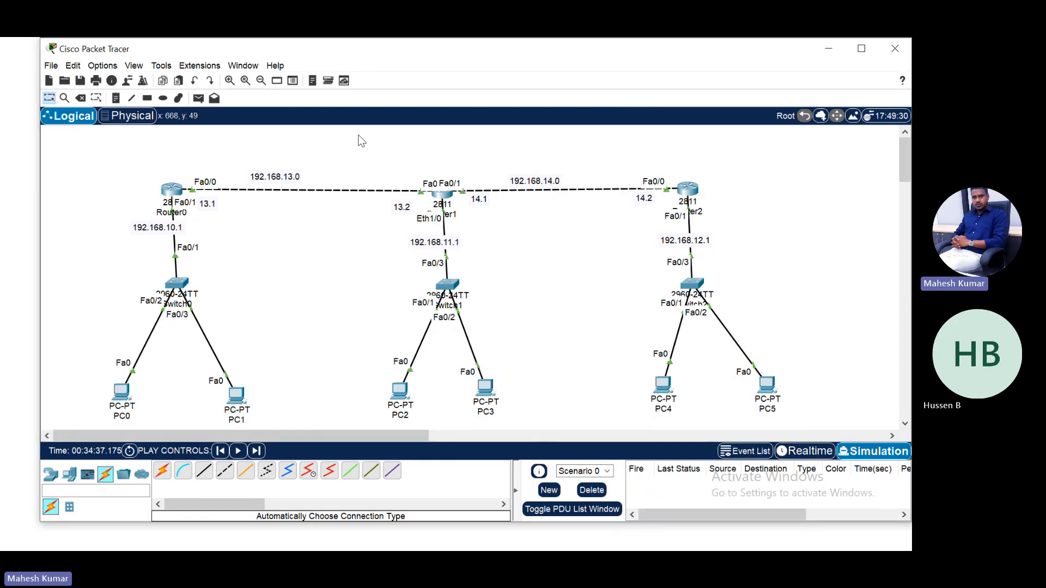
left_click_drag(456, 69, 419, 60)
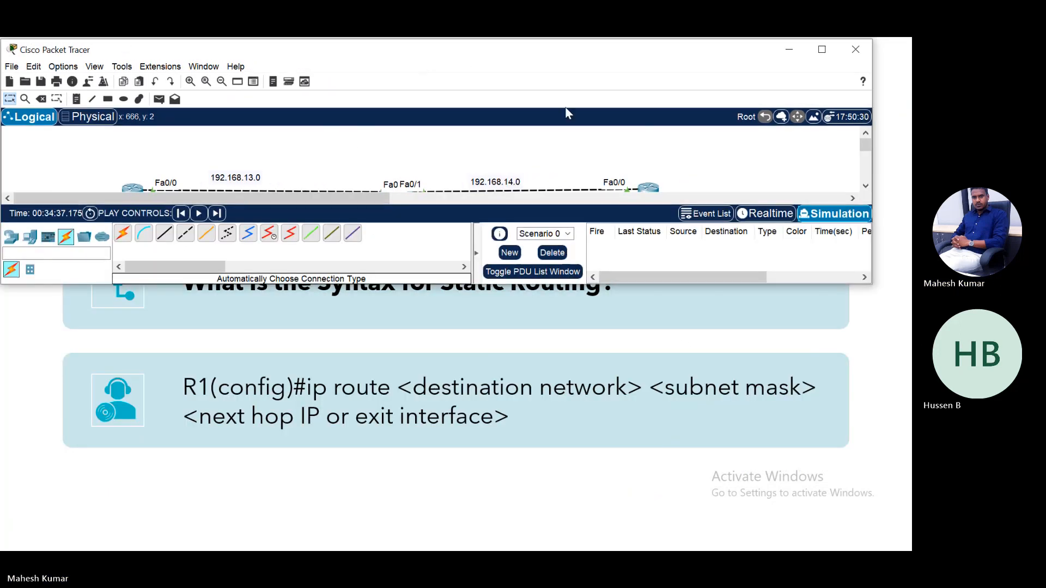
left_click(824, 50)
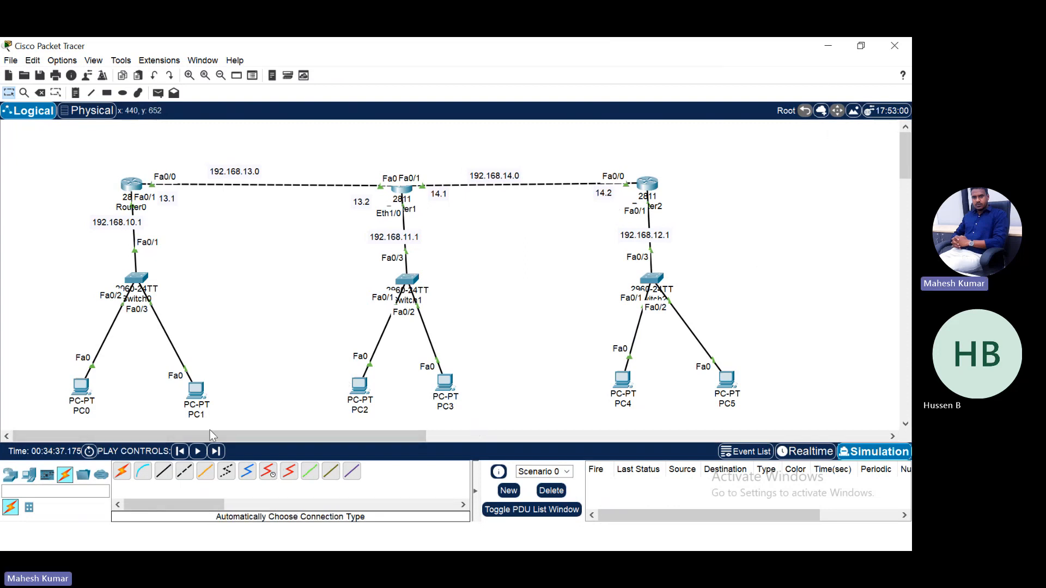
Open Paint and paste a screenshot of the Packet Tracer topology onto the canvas.
key("super+d")
left_click(6, 546)
type("pai")
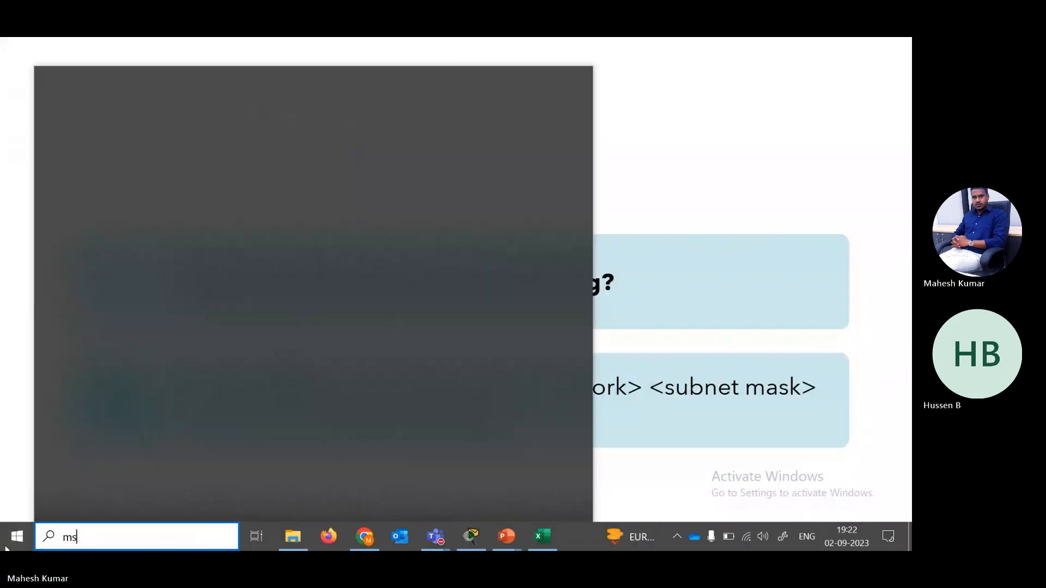
key("Return")
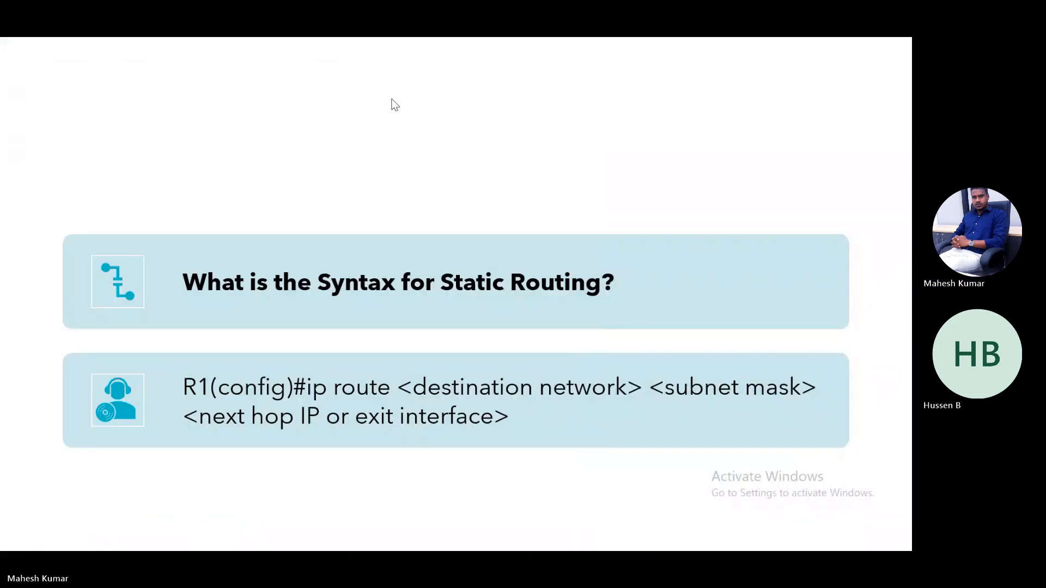
key("ctrl+v")
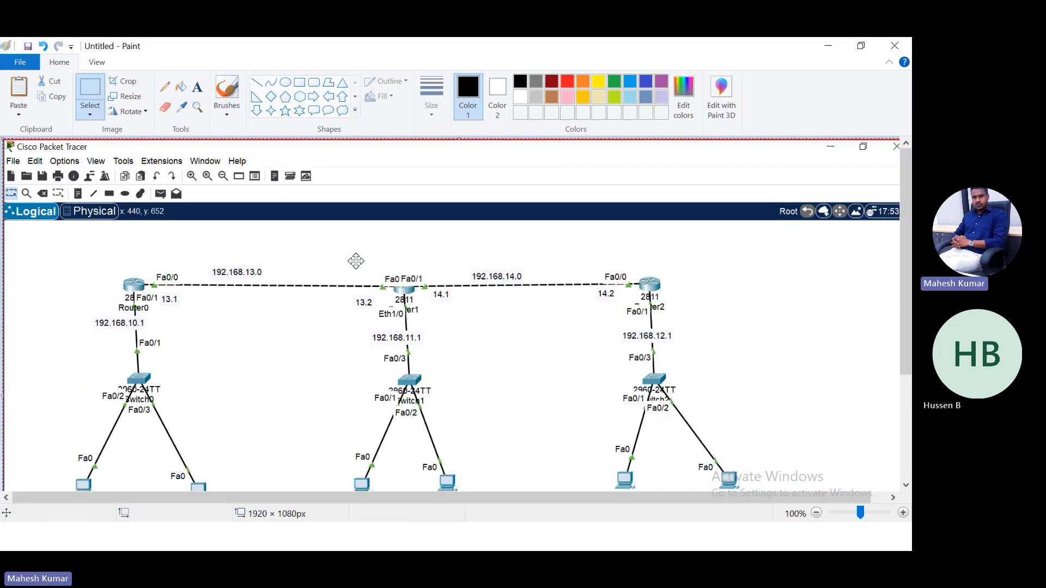
left_click_drag(904, 223, 903, 273)
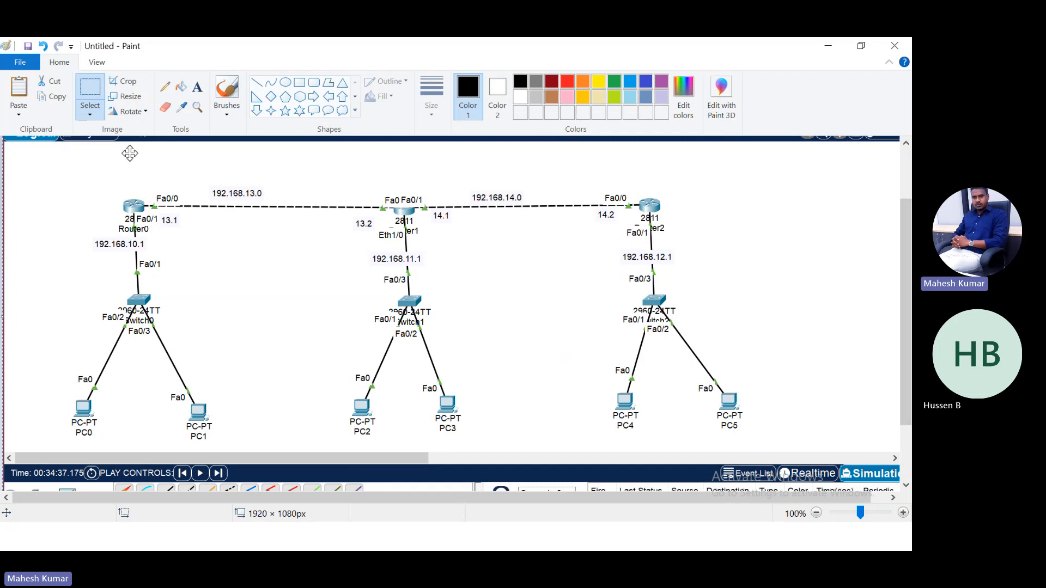
With a red pencil, write the default route 0.0.0.0 0.0.0.0 above the Router0–Router1 link and tick its first group.
left_click(166, 91)
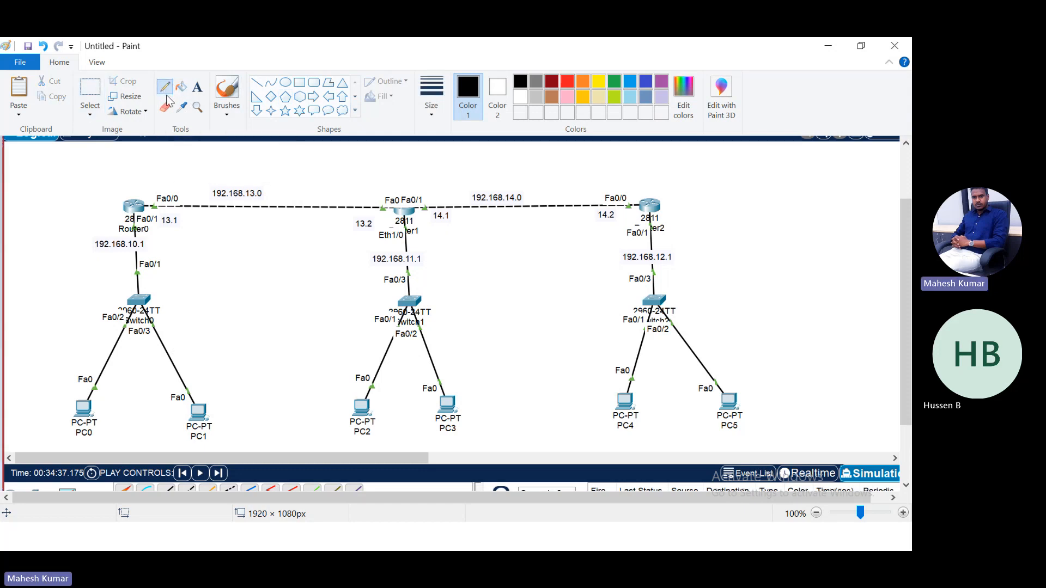
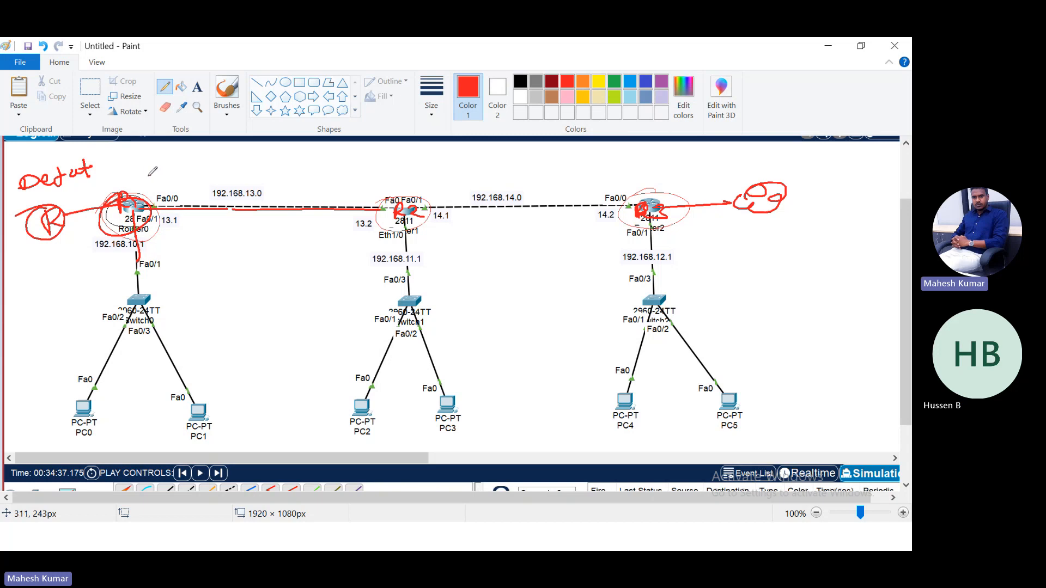
left_click_drag(151, 173, 148, 173)
left_click_drag(155, 175, 256, 163)
left_click(183, 173)
left_click(207, 168)
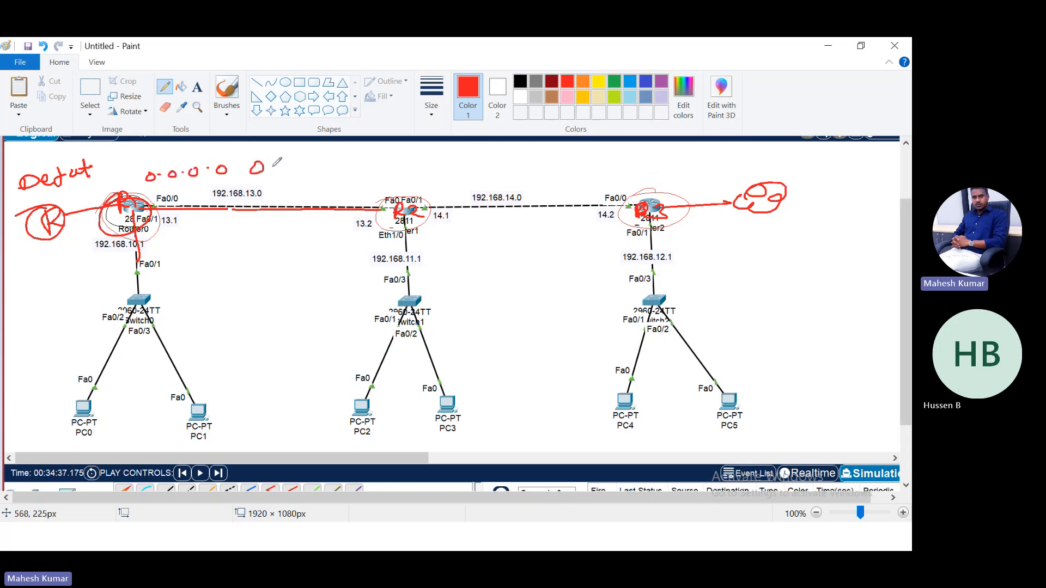
left_click_drag(156, 159, 184, 154)
left_click(270, 172)
left_click_drag(284, 164, 285, 164)
left_click(294, 163)
left_click_drag(304, 162, 308, 170)
left_click(319, 160)
mouse_move(336, 157)
left_mouse_down()
mouse_move(329, 164)
mouse_move(334, 156)
left_mouse_up()
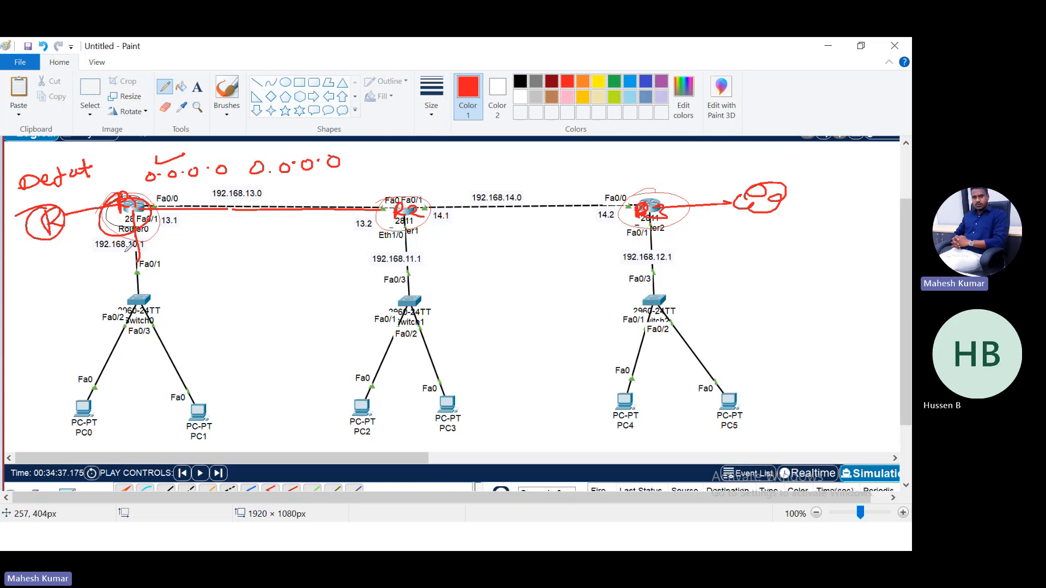
Draw an arrow from Switch0 through Router0 to the 13.2 interface and write next hop 192.168.13.2 after the default route.
mouse_move(104, 306)
left_mouse_down()
mouse_move(103, 289)
mouse_move(154, 200)
mouse_move(355, 219)
mouse_move(339, 239)
left_mouse_up()
mouse_move(360, 152)
left_mouse_down()
mouse_move(361, 164)
mouse_move(415, 163)
left_mouse_up()
left_click(407, 162)
mouse_move(432, 149)
left_mouse_down()
mouse_move(430, 158)
mouse_move(531, 170)
left_mouse_up()
left_click(464, 161)
left_click(509, 161)
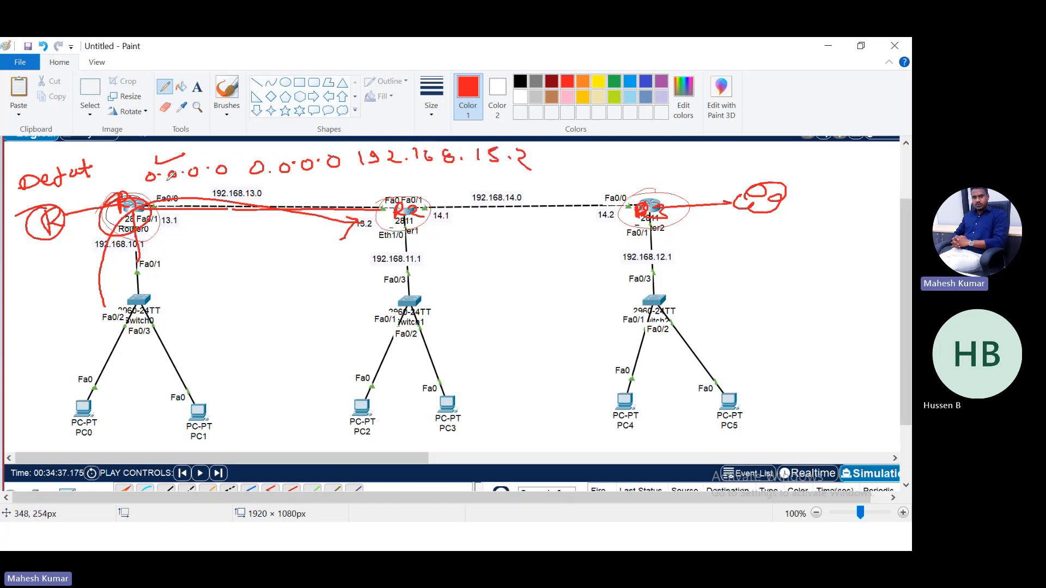
Underline and tick the destination, mask and next-hop parts of Router0's handwritten default route.
left_click_drag(146, 185, 456, 174)
left_click_drag(474, 175, 540, 171)
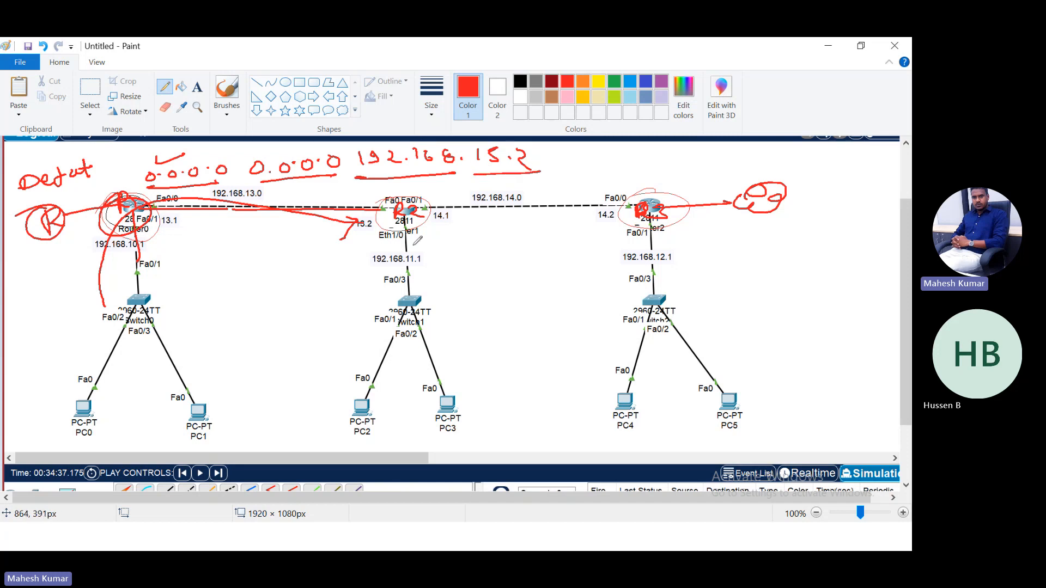
left_click_drag(125, 169, 273, 176)
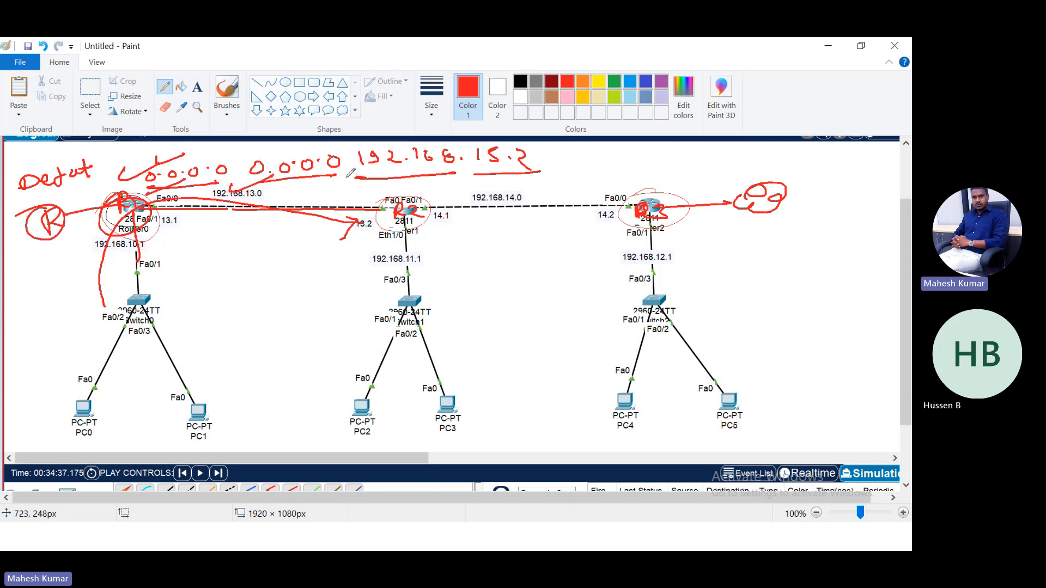
left_click_drag(372, 169, 545, 173)
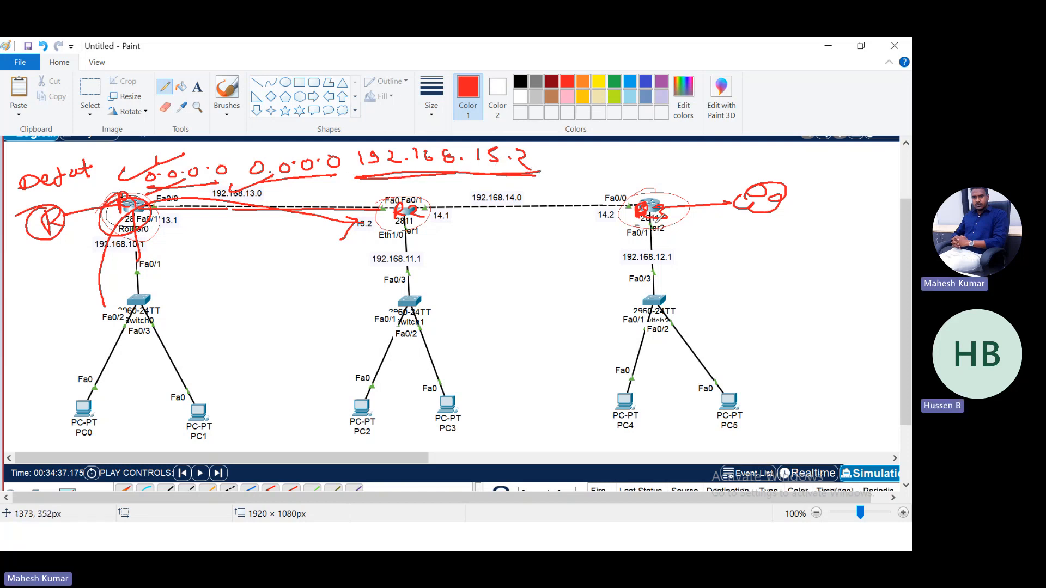
Draw an arrow from Router2 to the 14.1 interface and write 0.0.0.0 0.0.0.0 192.168.14.1 above Router2.
mouse_move(661, 210)
left_mouse_down()
mouse_move(683, 191)
mouse_move(627, 162)
mouse_move(531, 165)
mouse_move(453, 195)
mouse_move(479, 197)
left_mouse_up()
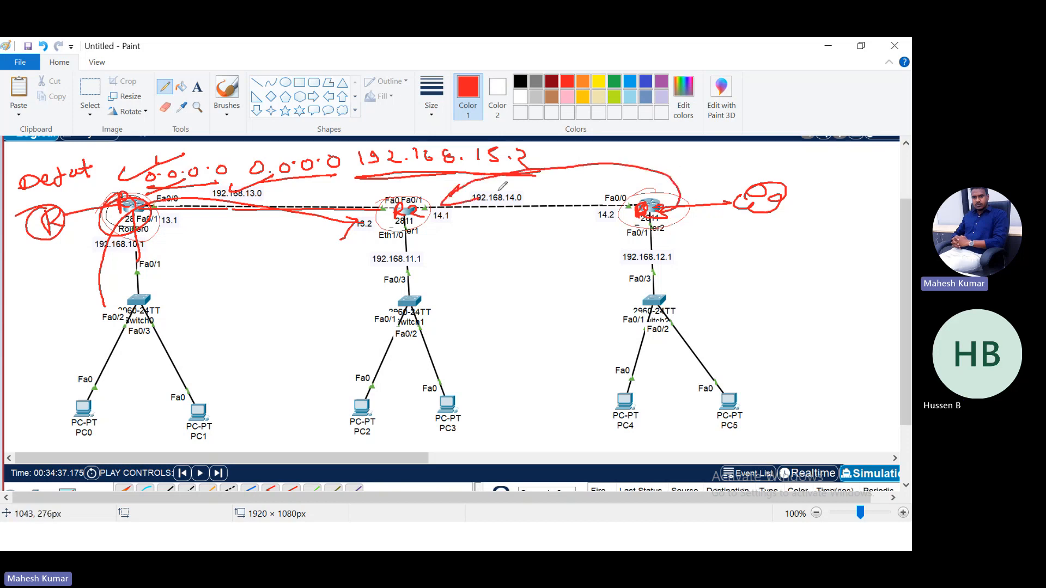
left_click_drag(626, 148, 794, 155)
left_click(738, 146)
left_click(761, 146)
mouse_move(811, 147)
left_mouse_down()
mouse_move(806, 155)
mouse_move(829, 153)
left_mouse_up()
left_click(824, 154)
mouse_move(838, 144)
left_mouse_down()
mouse_move(835, 153)
mouse_move(892, 159)
left_mouse_up()
left_click(862, 154)
left_click(890, 150)
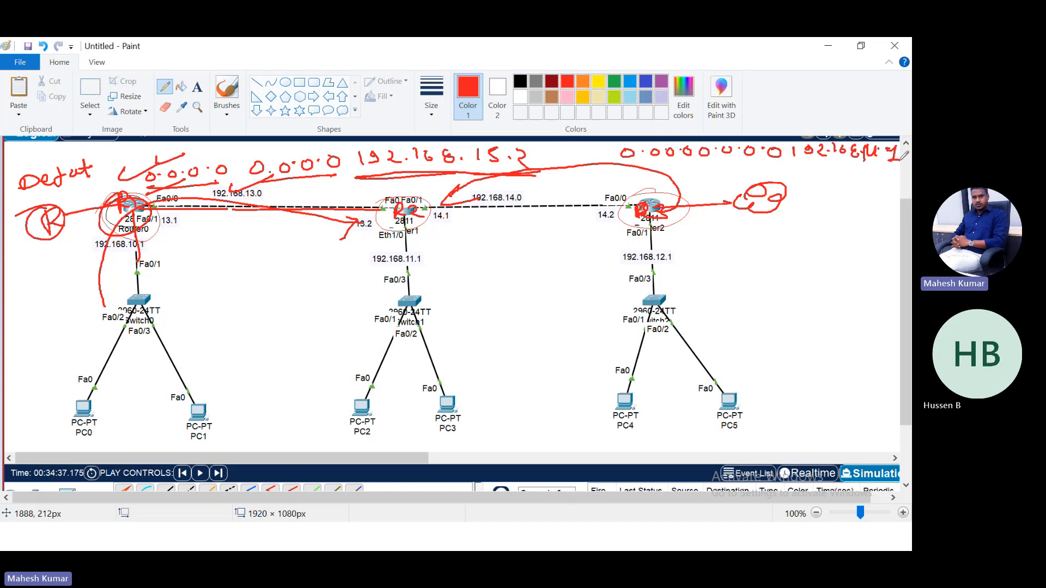
Circle Router1, mark both its links, write a default label above it, and add marks around Router0 and Router2.
left_click_drag(428, 230, 454, 222)
mouse_move(406, 193)
left_mouse_down()
mouse_move(367, 226)
mouse_move(388, 201)
left_mouse_up()
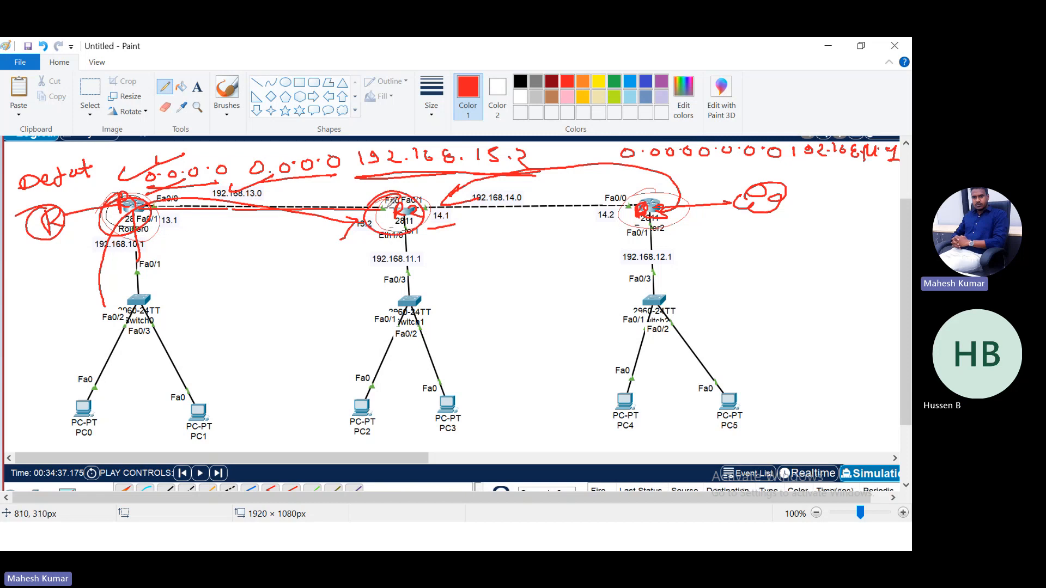
left_click_drag(320, 193, 318, 209)
left_click_drag(432, 208, 475, 201)
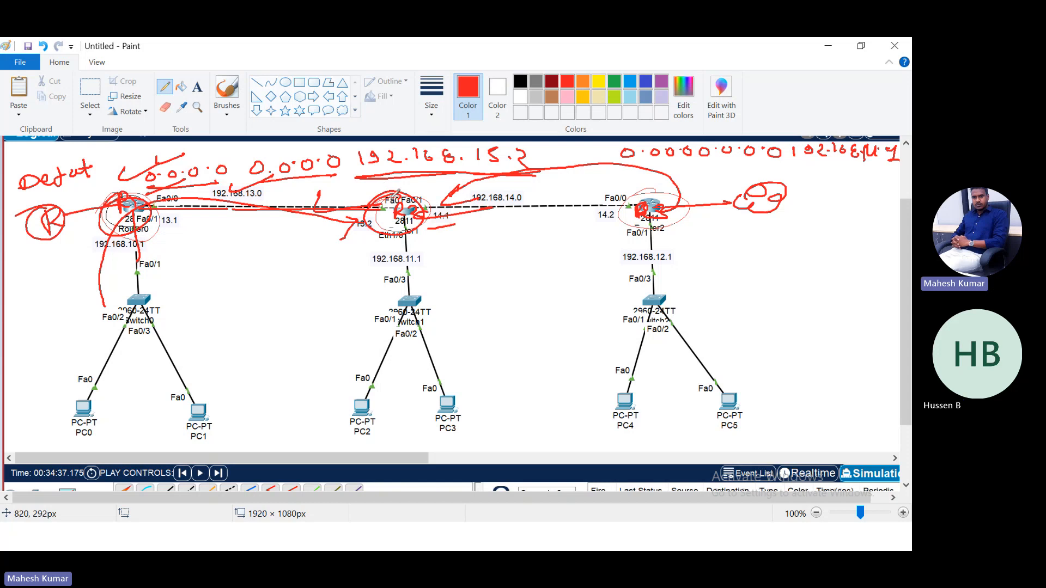
mouse_move(344, 181)
left_mouse_down()
mouse_move(354, 190)
mouse_move(414, 182)
mouse_move(423, 193)
mouse_move(357, 183)
left_mouse_up()
left_click_drag(94, 207, 142, 202)
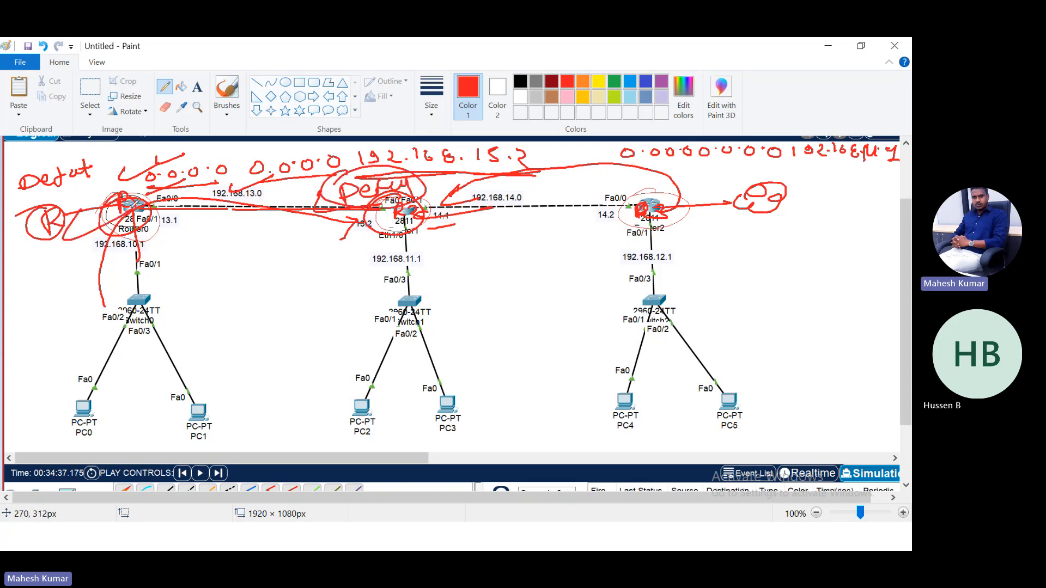
left_click_drag(622, 213, 688, 220)
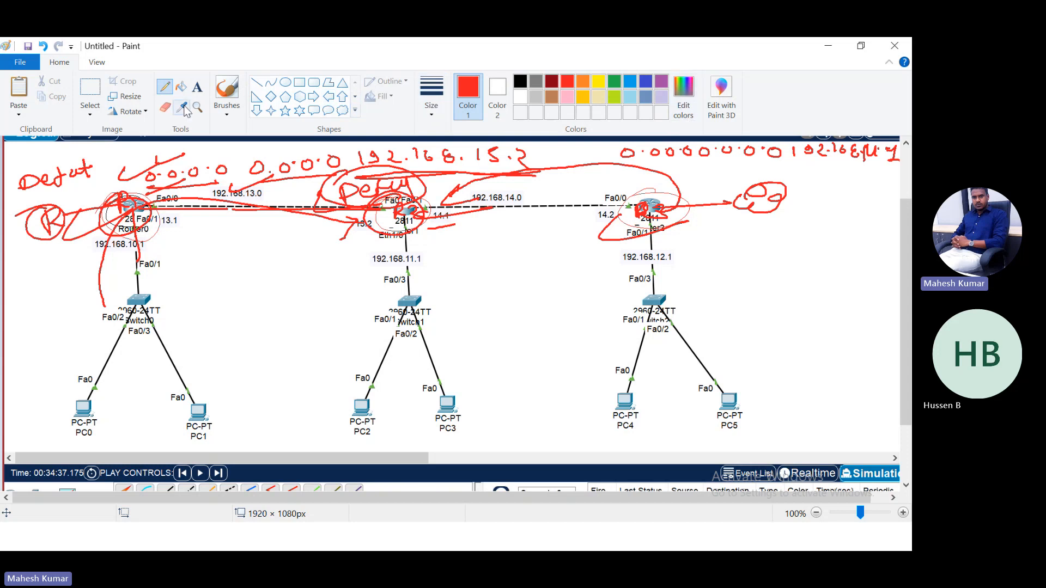
Clear the annotations by starting a new drawing without saving, and paste the topology screenshot into it again.
left_click(165, 107)
mouse_move(174, 217)
left_mouse_down()
mouse_move(190, 207)
mouse_move(139, 220)
left_mouse_up()
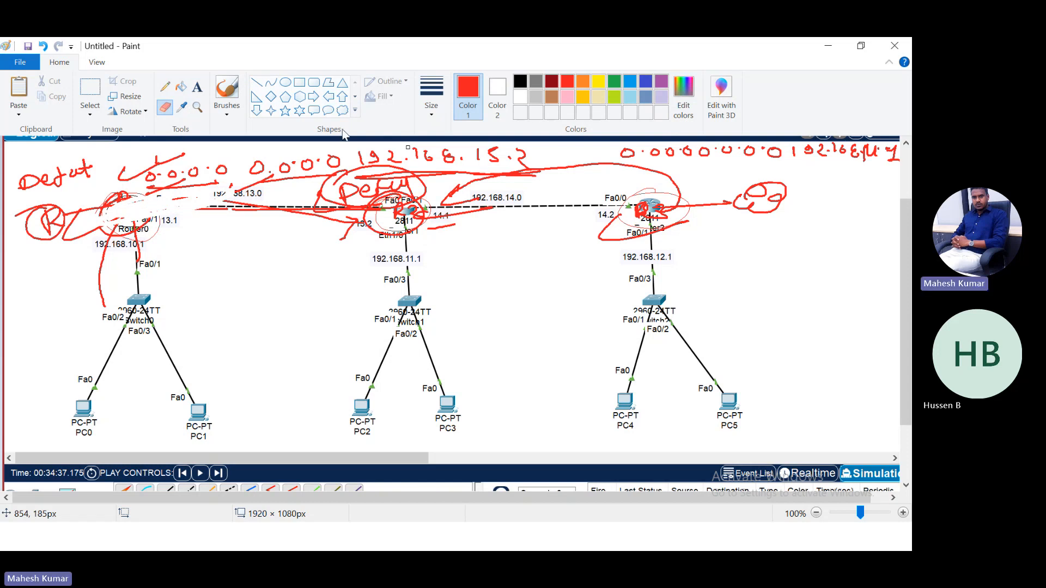
left_click(3, 66)
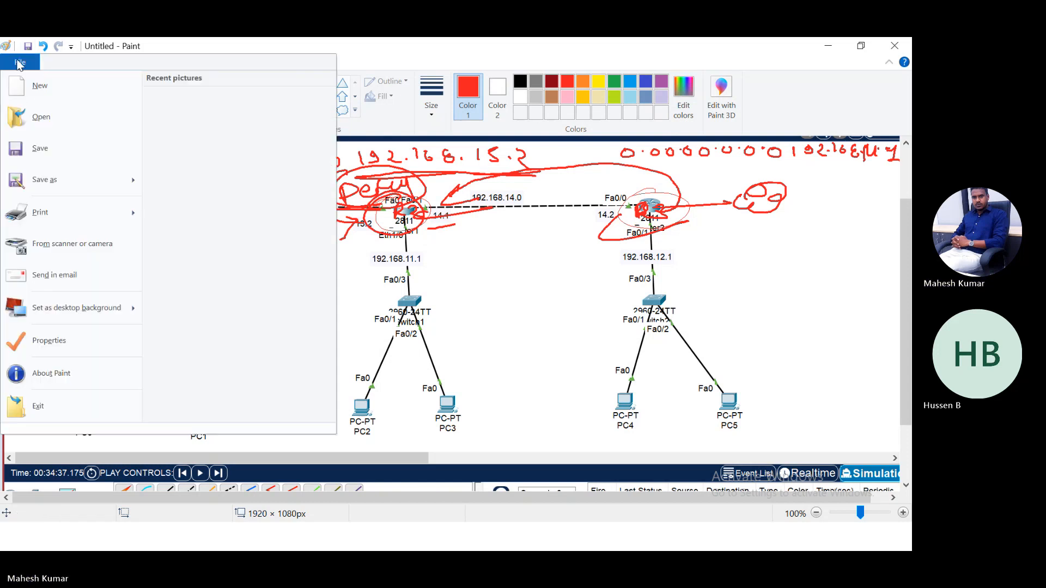
left_click(66, 85)
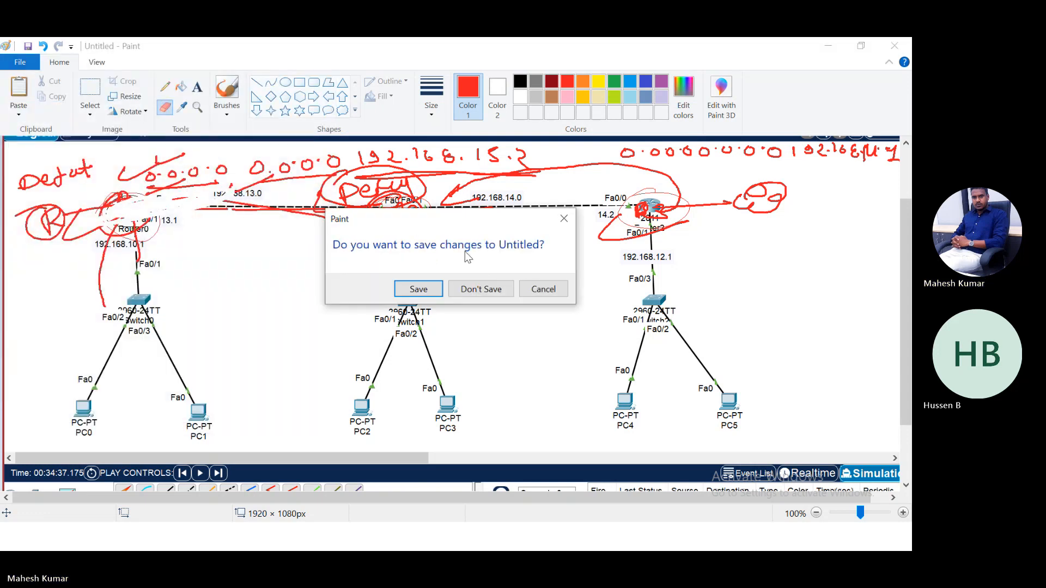
left_click(480, 288)
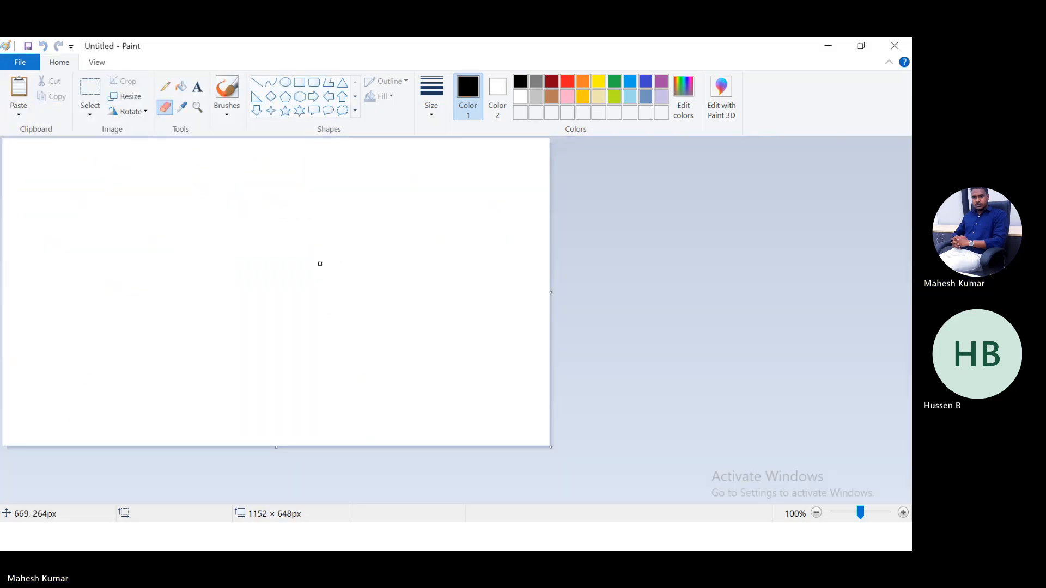
key("ctrl+v")
left_click_drag(906, 234, 903, 297)
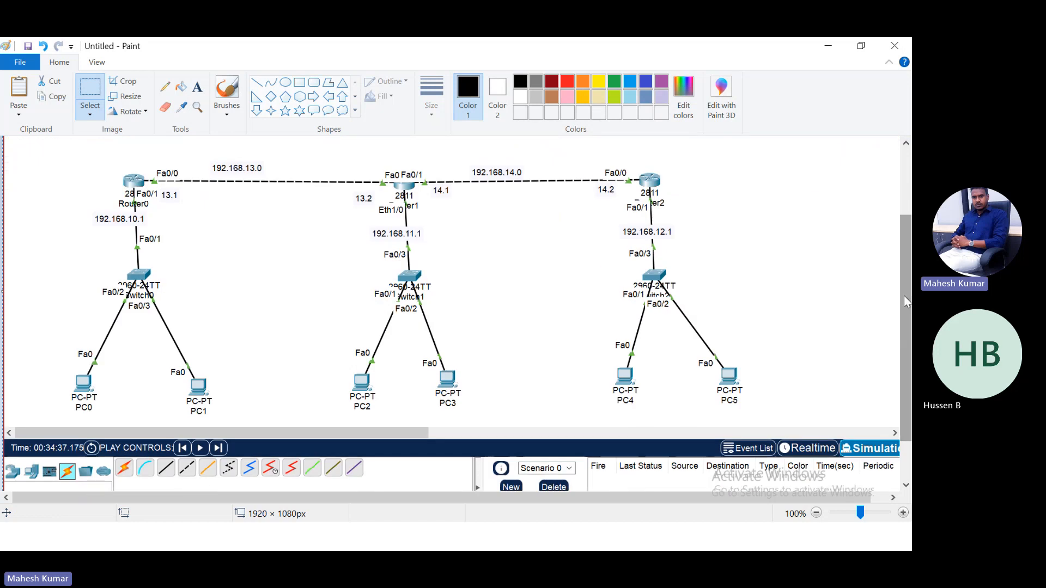
Draw a labelled cloud beyond Router2 using the pencil in red at the thickest size.
left_click(164, 86)
left_click(431, 98)
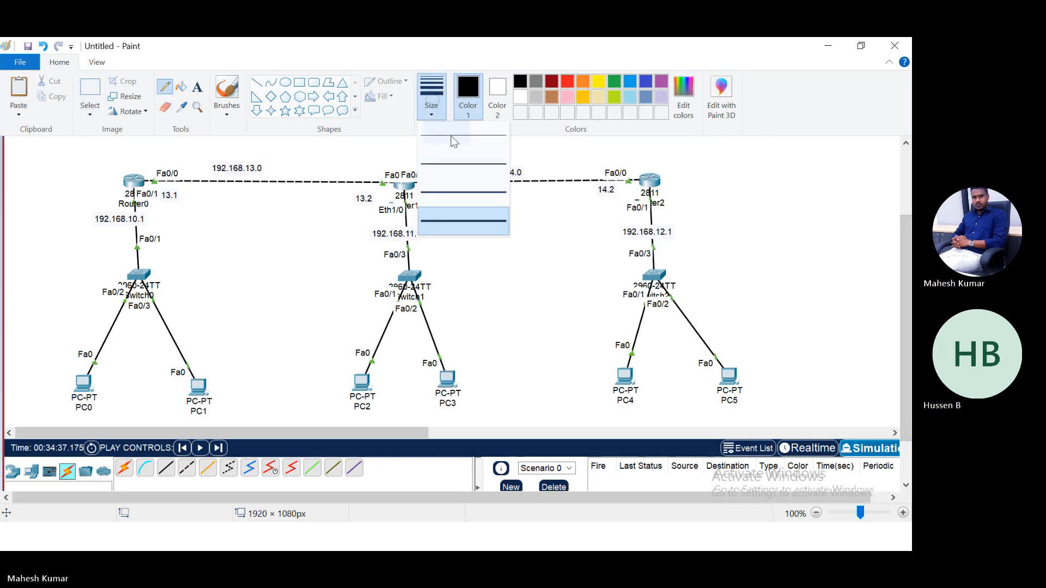
left_click(463, 224)
left_click(567, 83)
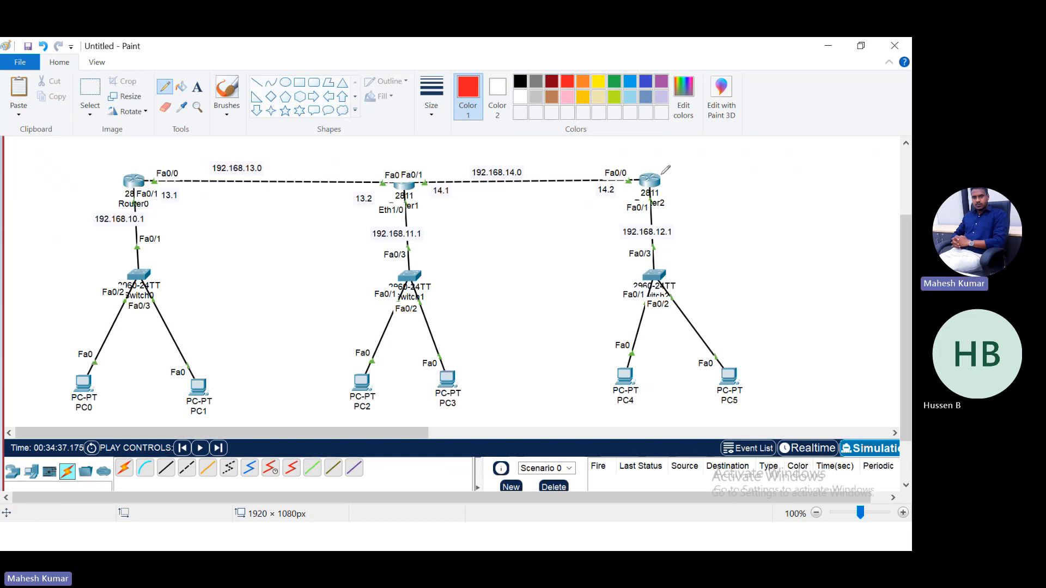
left_click_drag(774, 152, 784, 159)
mouse_move(795, 151)
left_mouse_down()
mouse_move(787, 162)
mouse_move(812, 153)
mouse_move(780, 172)
mouse_move(828, 137)
mouse_move(772, 149)
left_mouse_up()
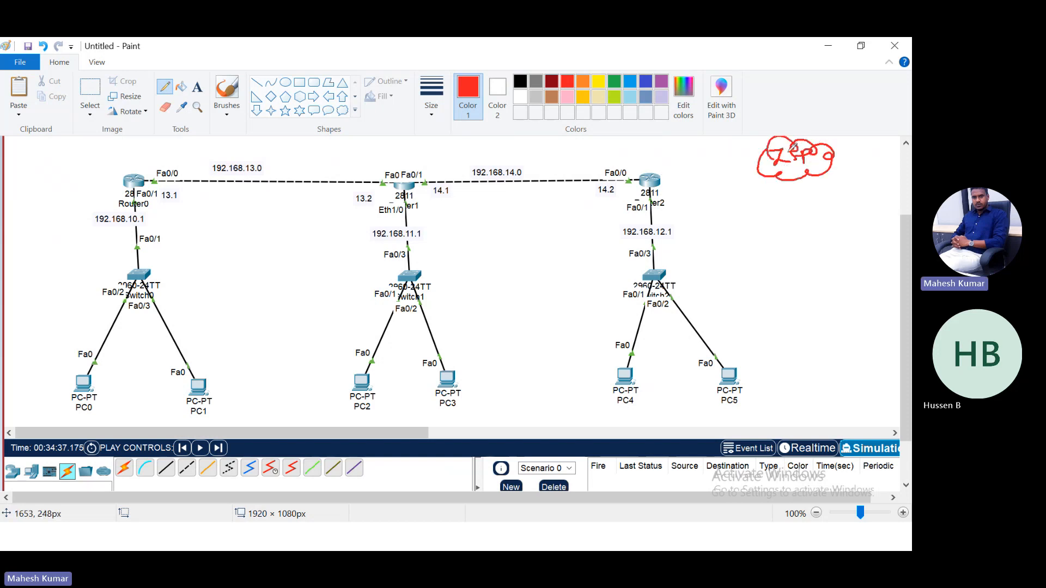
Link Router2 to the cloud, label the ends 1.1.1.1 and 1.1.1.2, and add an outgoing arrow below the link.
left_click_drag(656, 182, 760, 161)
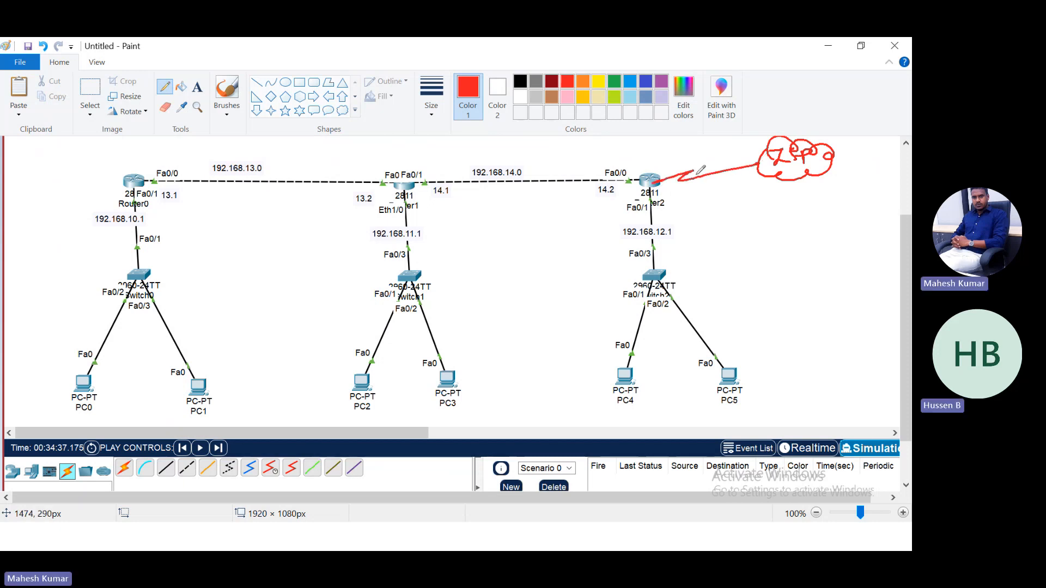
left_click_drag(662, 173, 760, 155)
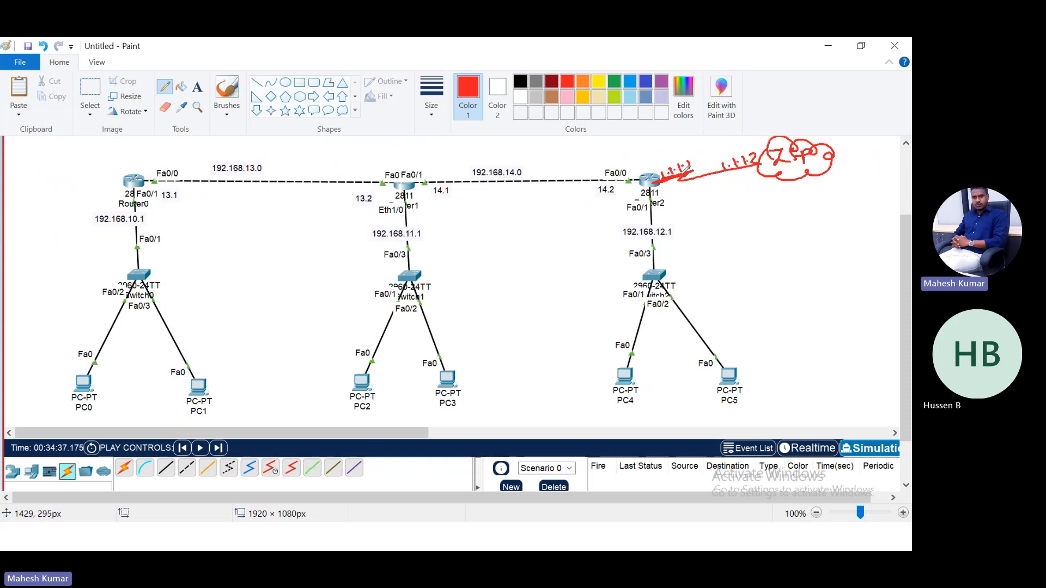
left_click_drag(668, 202, 732, 188)
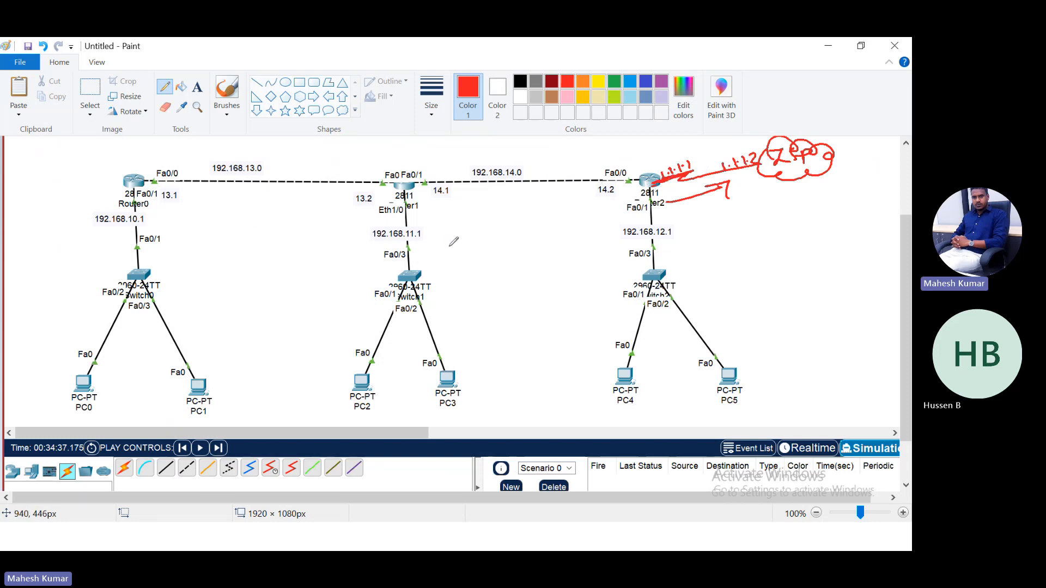
Begin a handwritten network address with 192. between Router1 and Router2, beside the 192.168.11.1 label.
mouse_move(449, 245)
left_mouse_down()
mouse_move(449, 260)
mouse_move(462, 256)
left_mouse_up()
left_click_drag(472, 246, 482, 253)
left_click(481, 248)
left_click(481, 252)
Double-tick each of the five networks in the topology, from 192.168.10.1 across to 192.168.12.1.
left_click_drag(152, 226, 183, 222)
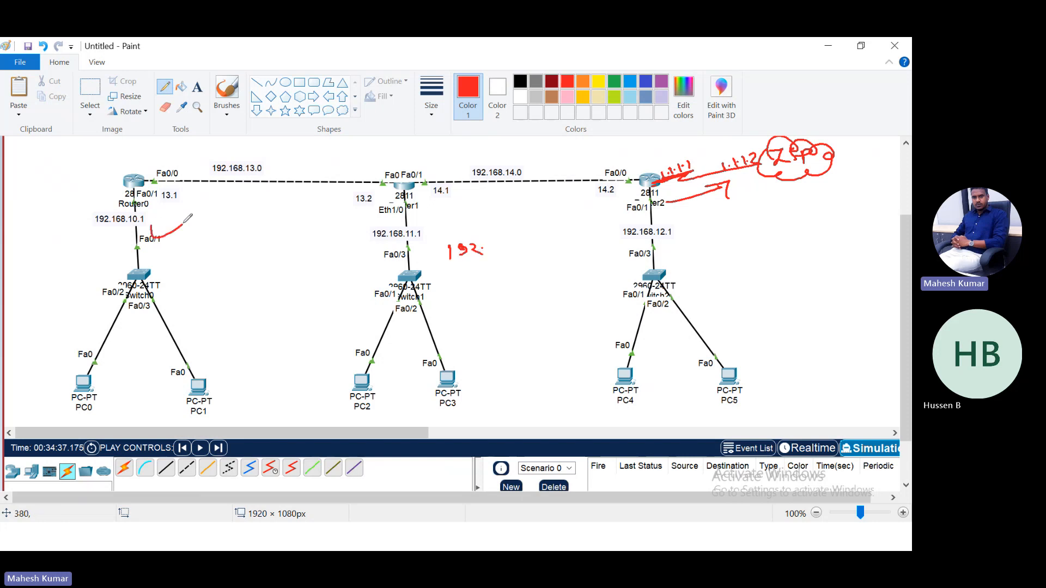
left_click_drag(230, 169, 268, 161)
left_click_drag(362, 229, 388, 221)
left_click_drag(442, 170, 472, 165)
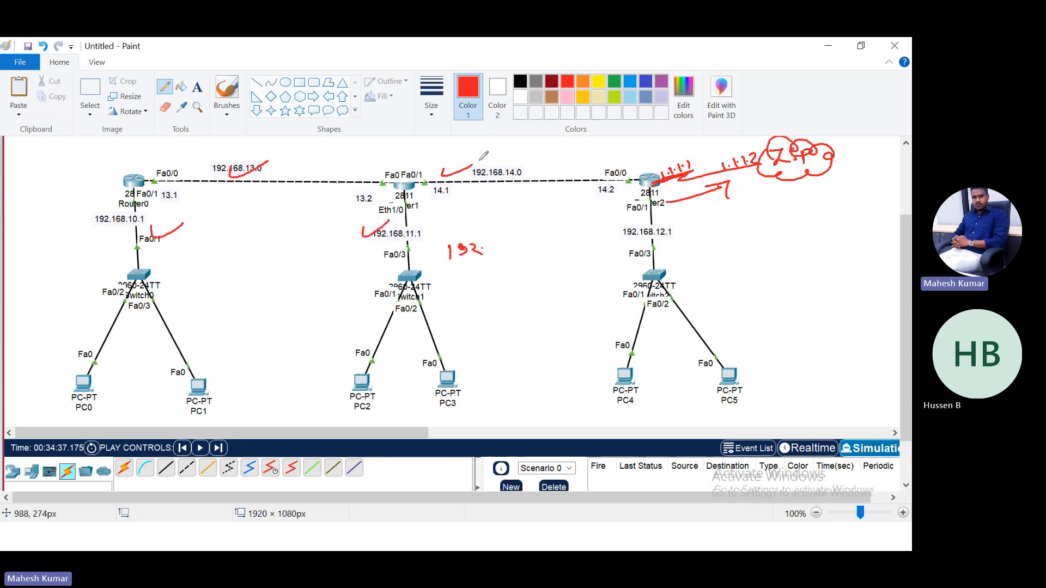
mouse_move(612, 251)
left_mouse_down()
mouse_move(617, 260)
mouse_move(661, 244)
left_mouse_up()
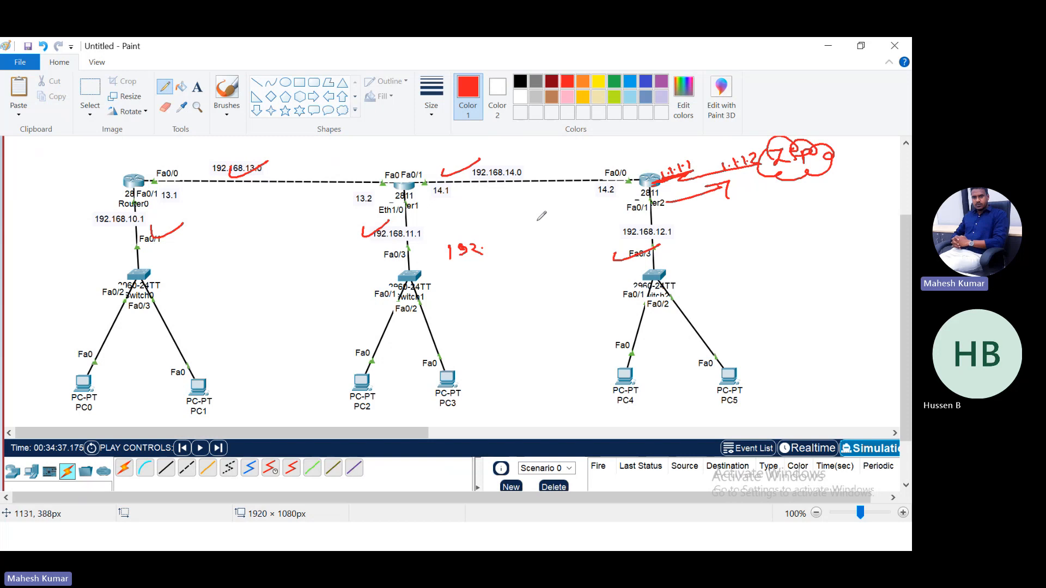
left_click_drag(158, 225, 195, 222)
left_click_drag(218, 164, 269, 161)
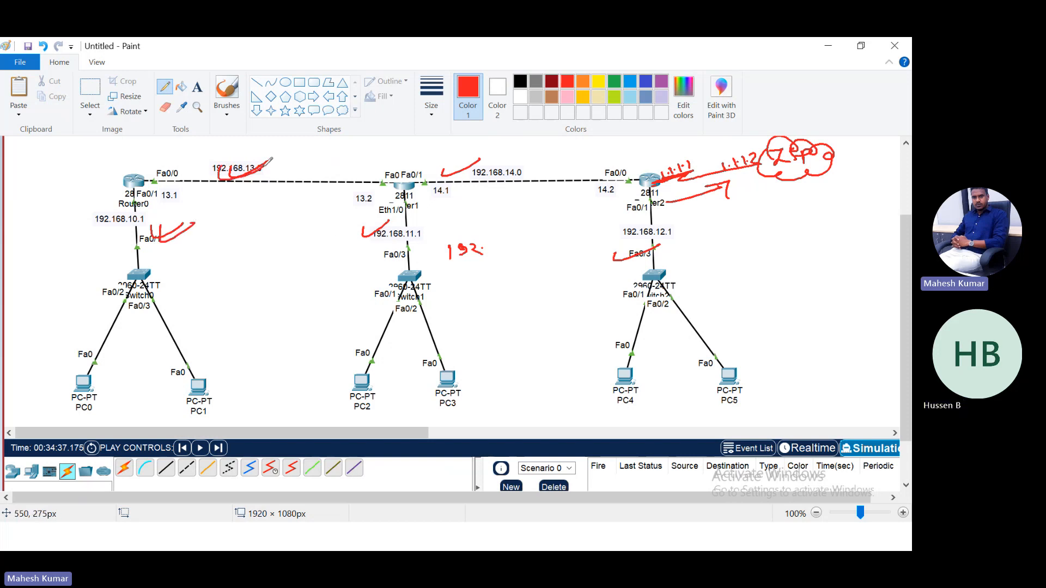
left_click_drag(364, 229, 404, 217)
left_click_drag(444, 176, 480, 159)
mouse_move(612, 246)
left_mouse_down()
mouse_move(653, 251)
mouse_move(683, 237)
left_mouse_up()
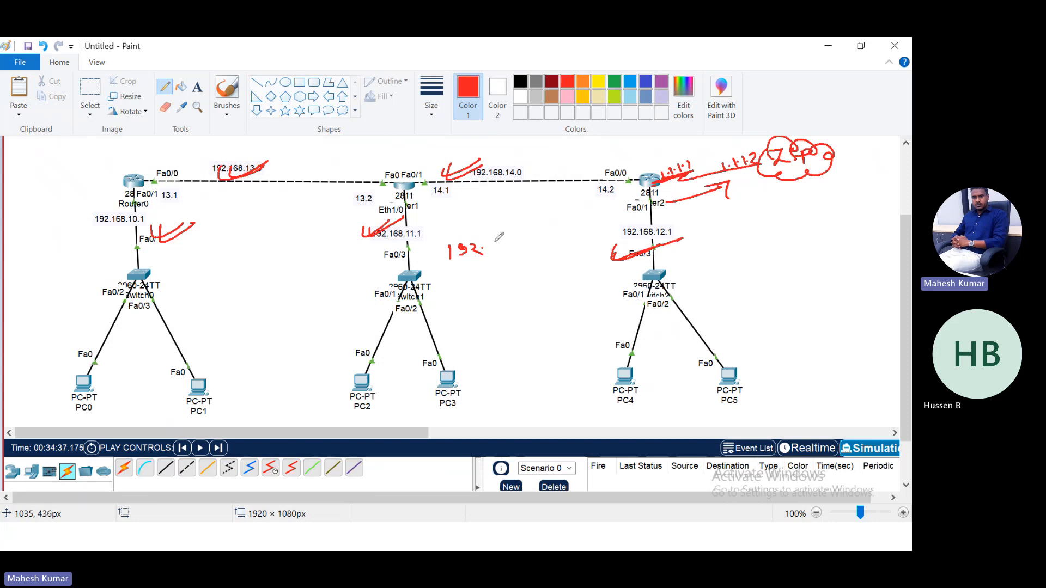
Complete the handwritten address as 192.168.10.0 and list 11.0, 12.0, 13.0 and 14.0 beneath it.
mouse_move(502, 235)
left_mouse_down()
mouse_move(504, 251)
mouse_move(558, 234)
left_mouse_up()
left_click(549, 233)
mouse_move(568, 219)
left_mouse_down()
mouse_move(584, 217)
mouse_move(565, 258)
left_mouse_up()
mouse_move(574, 245)
left_mouse_down()
mouse_move(571, 257)
mouse_move(592, 241)
mouse_move(578, 282)
mouse_move(608, 266)
left_mouse_up()
left_click(581, 252)
left_click(600, 280)
left_click_drag(588, 302, 590, 320)
mouse_move(597, 301)
left_mouse_down()
mouse_move(609, 306)
mouse_move(599, 317)
mouse_move(626, 297)
left_mouse_up()
left_click(615, 312)
mouse_move(603, 335)
left_mouse_down()
mouse_move(605, 347)
mouse_move(624, 334)
left_mouse_up()
left_click_drag(624, 333, 621, 338)
left_click_drag(629, 320, 638, 320)
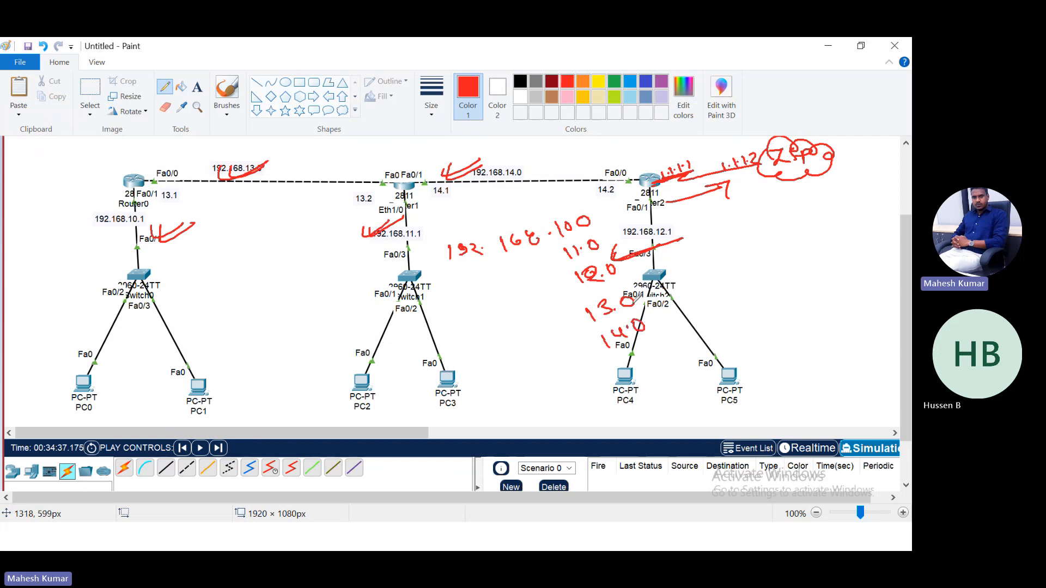
Bracket the handwritten network list with a line pointing outward from it, and circle Router2.
mouse_move(599, 215)
left_mouse_down()
mouse_move(687, 270)
mouse_move(668, 304)
left_mouse_up()
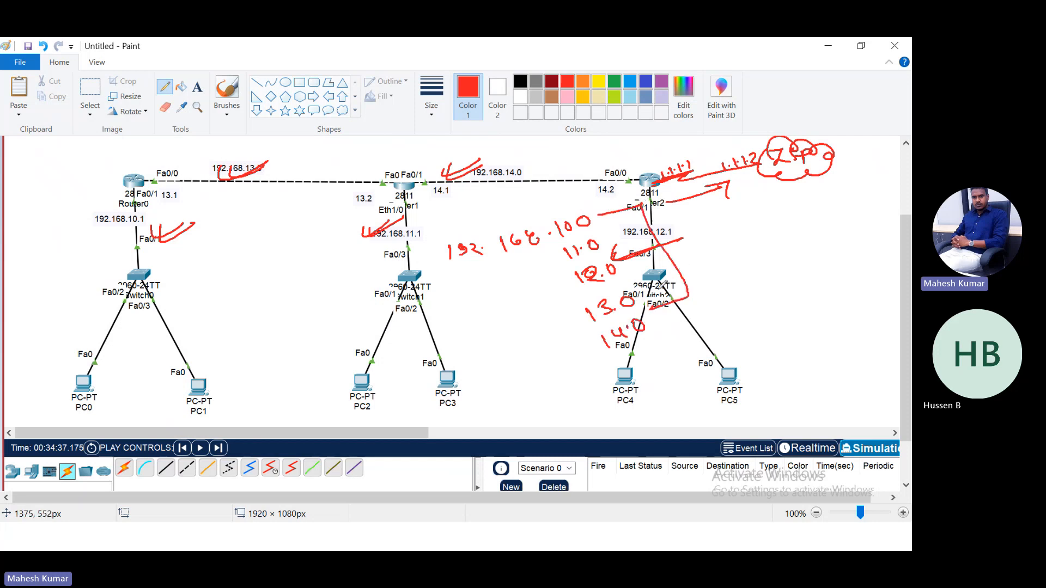
left_click_drag(668, 252, 717, 245)
left_click_drag(646, 167, 641, 172)
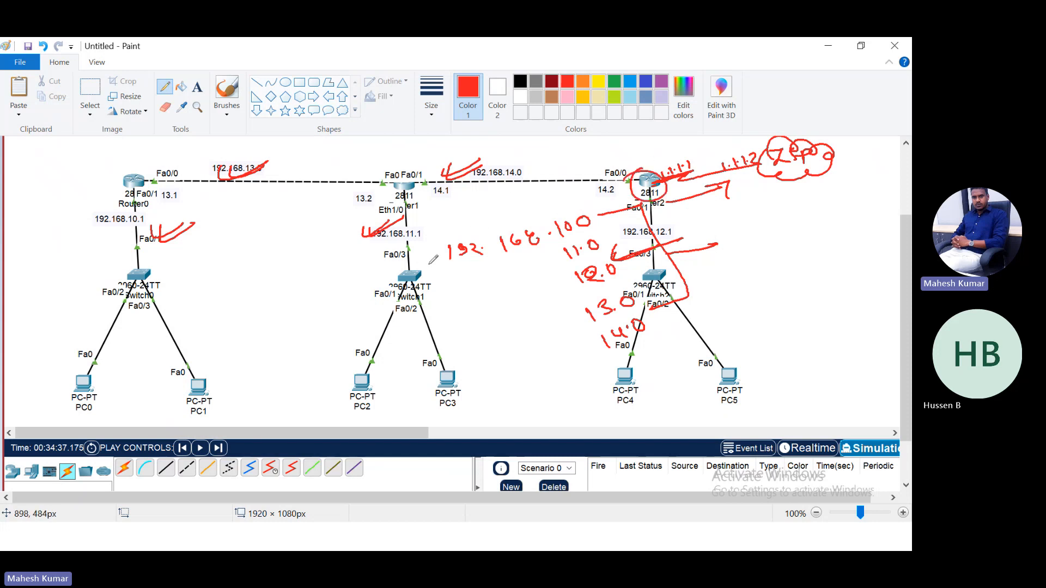
Draw a column of red ticks below 192., one for each network in the handwritten list.
mouse_move(428, 243)
left_mouse_down()
mouse_move(447, 256)
mouse_move(457, 245)
left_mouse_up()
mouse_move(430, 284)
left_mouse_down()
mouse_move(466, 271)
mouse_move(472, 292)
left_mouse_up()
mouse_move(457, 329)
left_mouse_down()
mouse_move(463, 345)
mouse_move(496, 319)
left_mouse_up()
left_click_drag(466, 366, 512, 350)
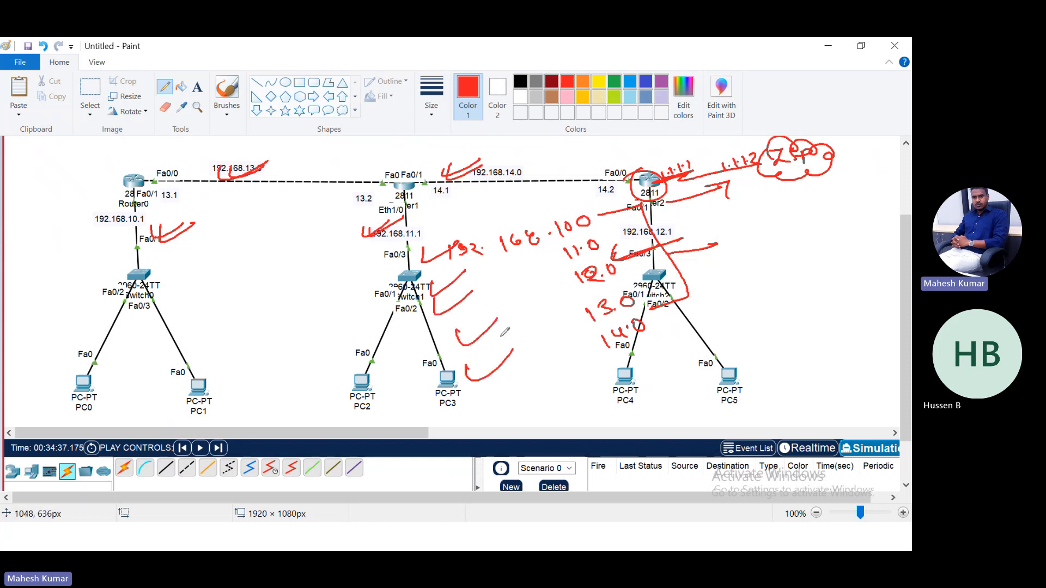
Loop around the network list, write an underlined 1.1.1.2 beside it, and underline the cloud-side 1.1.1.2 label.
mouse_move(410, 238)
left_mouse_down()
mouse_move(616, 351)
mouse_move(631, 333)
mouse_move(468, 217)
mouse_move(676, 255)
mouse_move(807, 228)
left_mouse_up()
left_click(720, 241)
left_click(742, 233)
left_click(770, 216)
left_click_drag(721, 257, 822, 238)
left_click_drag(806, 231, 822, 237)
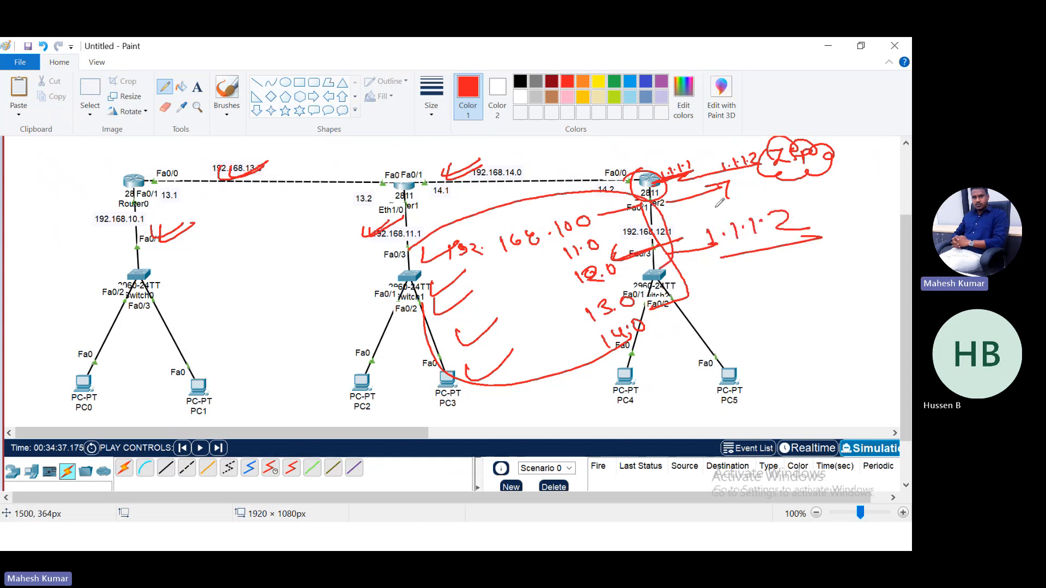
left_click_drag(726, 172, 754, 160)
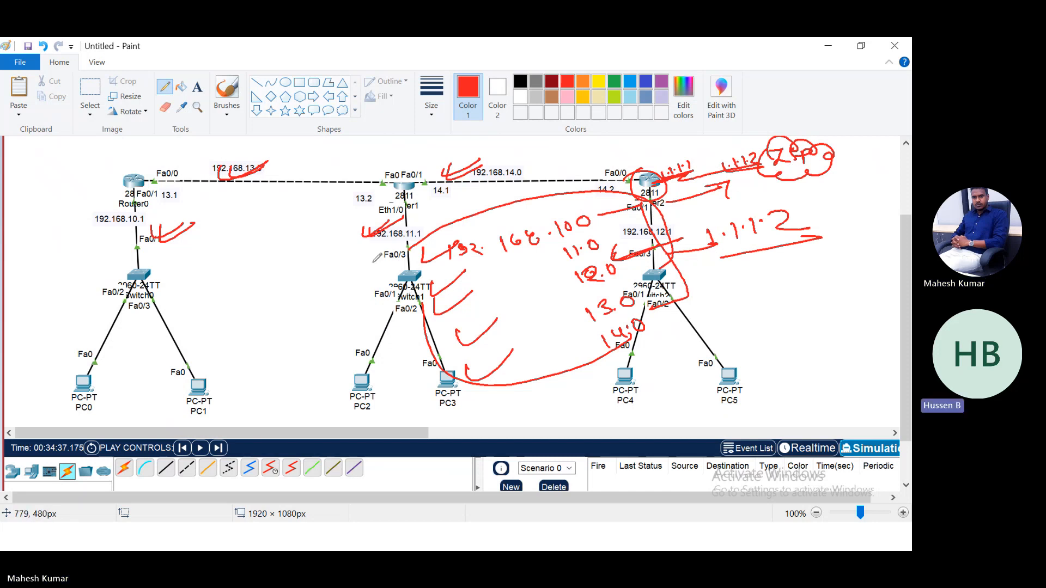
Add a second column of red ticks over the Switch1 and PC3 links, beside the existing ticks.
mouse_move(373, 255)
left_mouse_down()
mouse_move(382, 269)
mouse_move(406, 251)
left_mouse_up()
left_click_drag(382, 288, 429, 306)
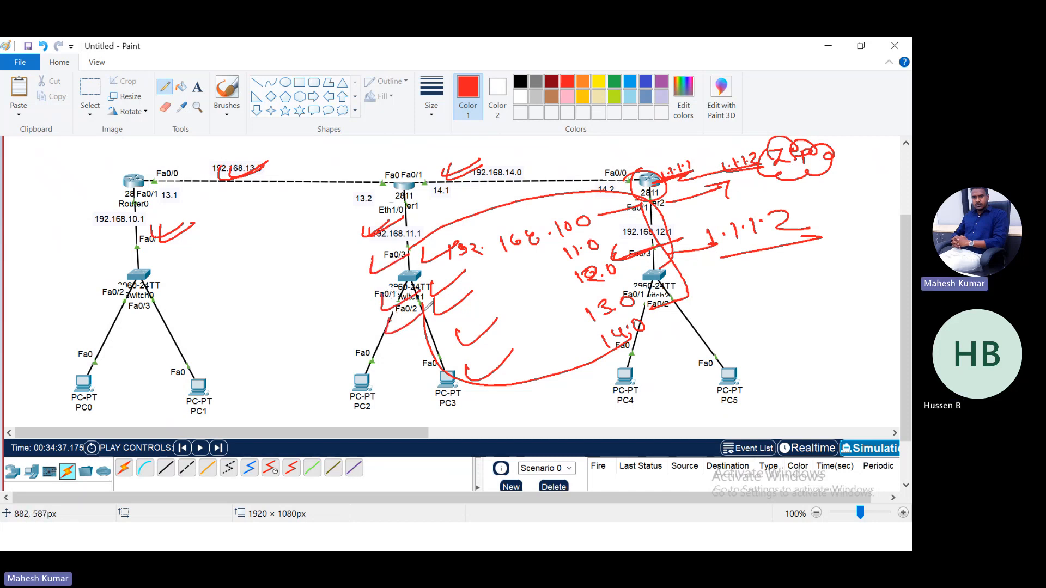
left_click_drag(403, 339, 447, 338)
left_click_drag(419, 374, 475, 358)
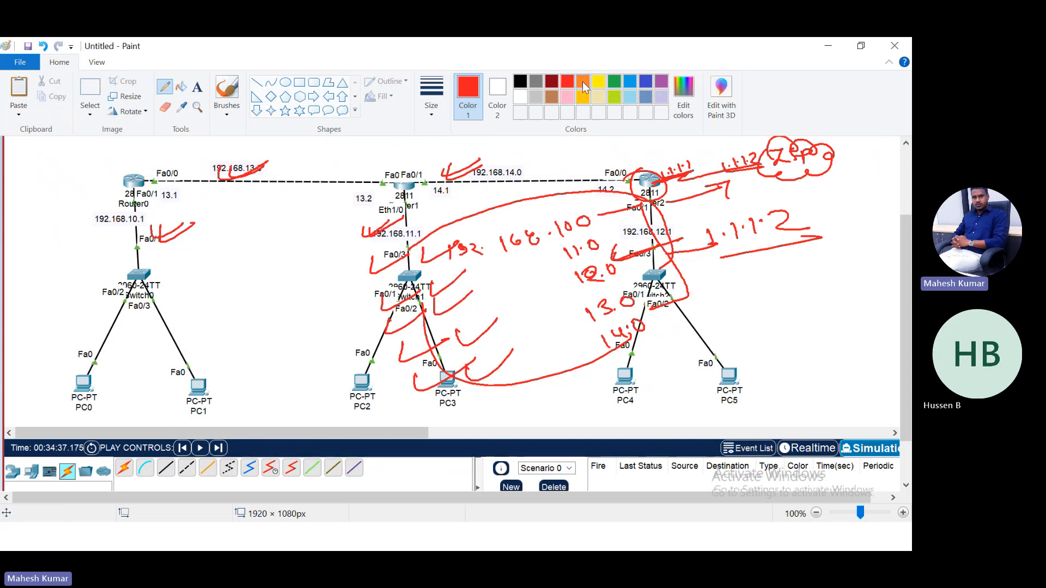
Write additional networks 15.0, 16.0 and 17.0 in green below 14.0 and bracket them.
left_click(613, 83)
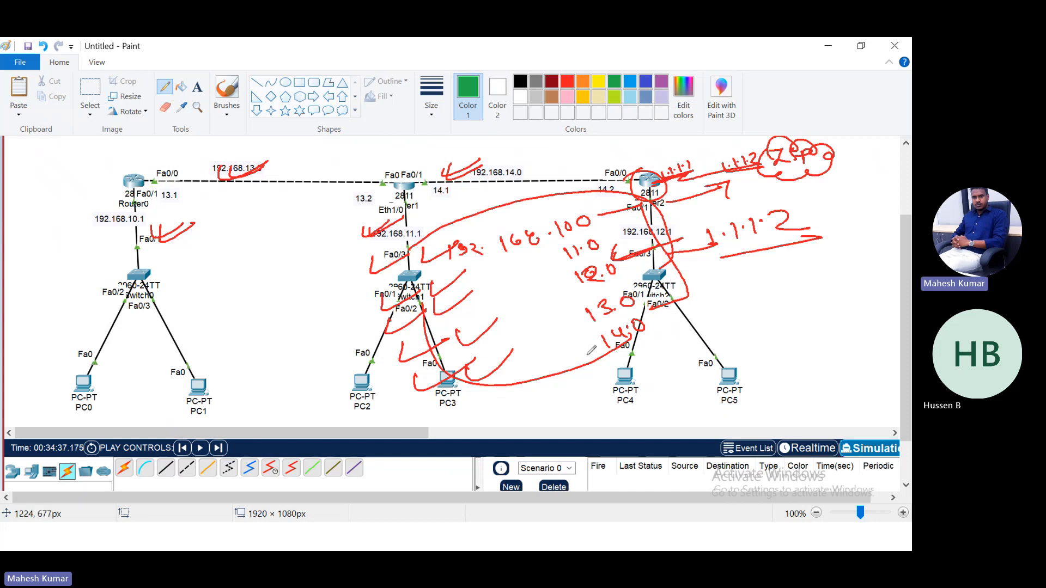
mouse_move(614, 359)
left_mouse_down()
mouse_move(612, 378)
mouse_move(652, 351)
left_mouse_up()
mouse_move(634, 388)
left_mouse_down()
mouse_move(657, 390)
mouse_move(679, 373)
left_mouse_up()
mouse_move(651, 406)
left_mouse_down()
mouse_move(649, 417)
mouse_move(677, 406)
left_mouse_up()
left_click_drag(689, 400, 690, 400)
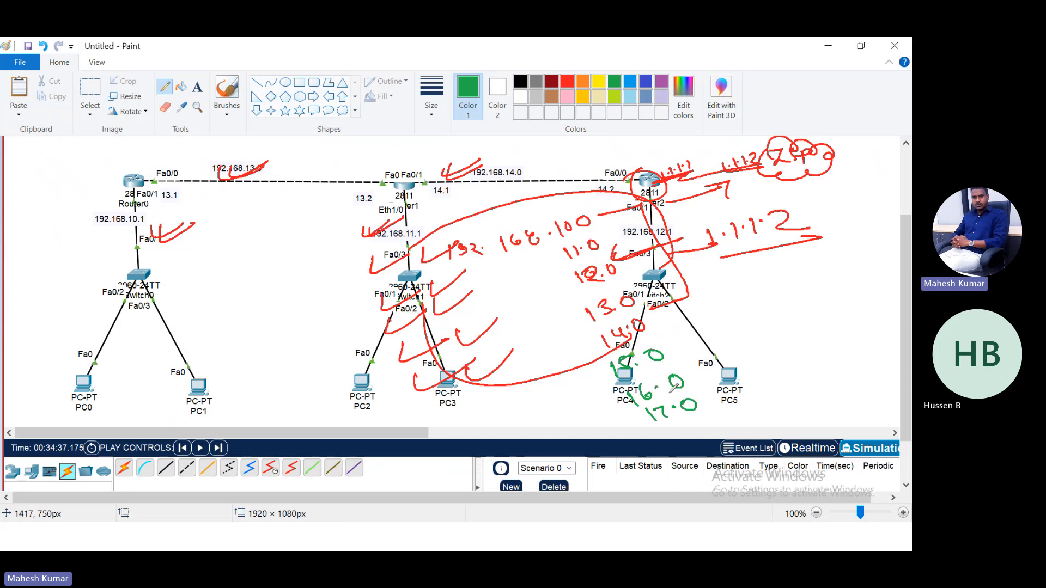
mouse_move(653, 335)
left_mouse_down()
mouse_move(730, 406)
mouse_move(673, 427)
left_mouse_up()
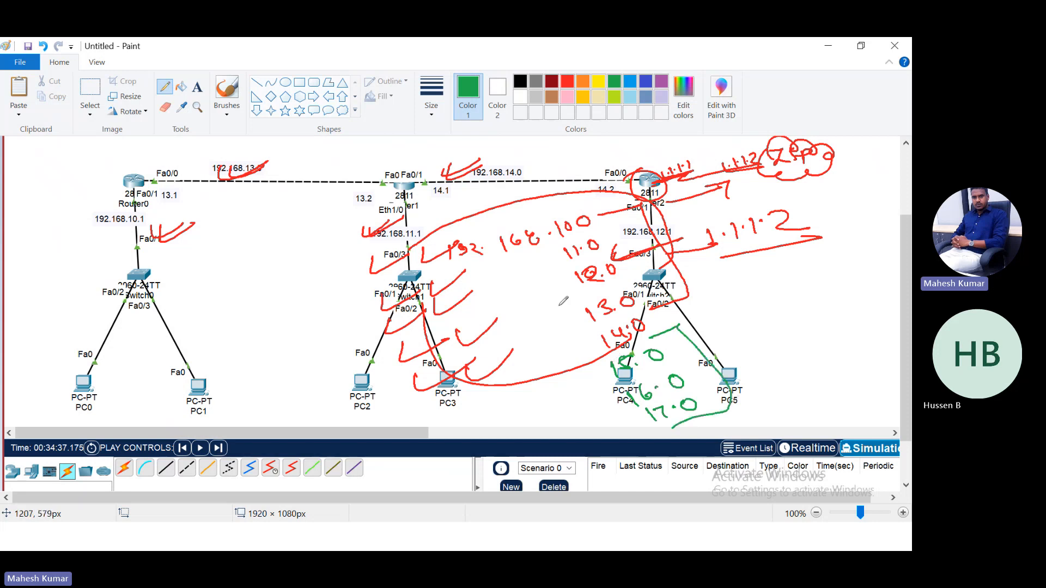
Trace the link between Router2 and the cloud in green, circle Router2, and underline a short label above it.
left_click_drag(690, 177, 756, 163)
mouse_move(678, 173)
left_mouse_down()
mouse_move(691, 176)
mouse_move(648, 171)
left_mouse_up()
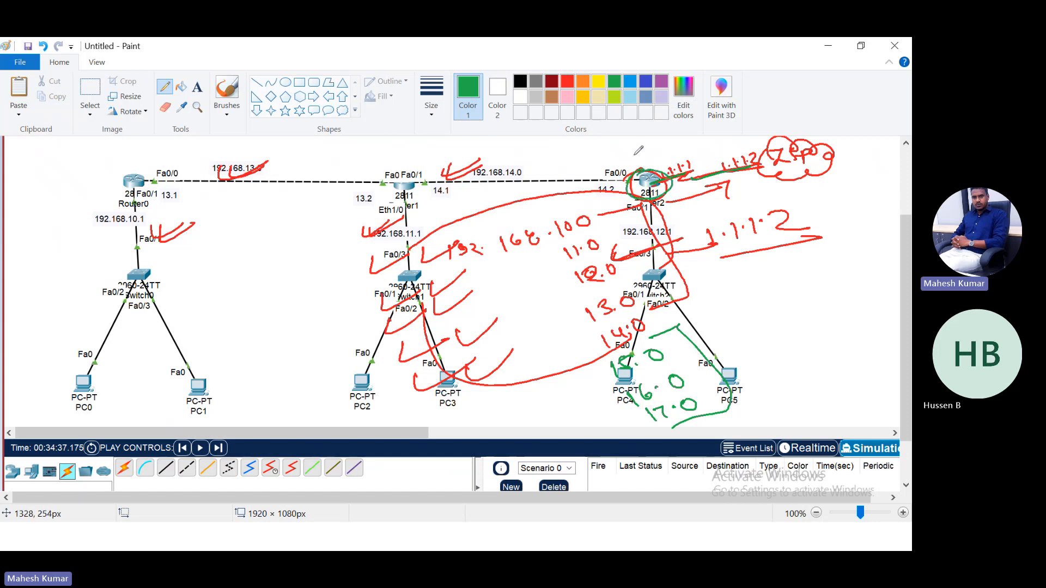
left_click_drag(660, 145, 691, 146)
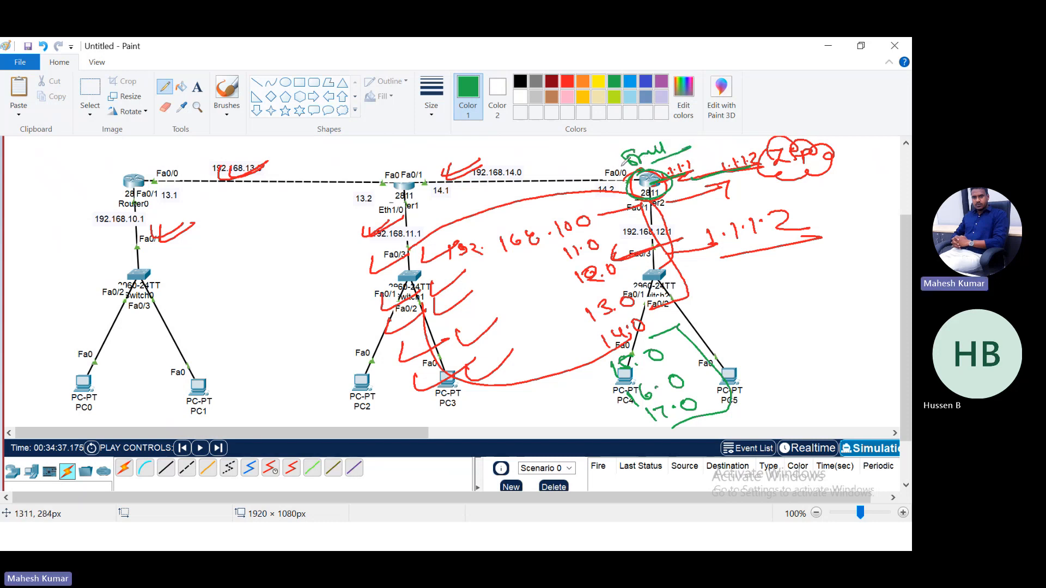
Write the green default route 0.0.0.0 0.0.0.0 1.1.1.2 above the topology, with an arrow leading to it from Router2.
mouse_move(312, 154)
left_mouse_down()
mouse_move(314, 163)
mouse_move(353, 148)
left_mouse_up()
left_click(322, 157)
left_click(341, 151)
left_click(365, 146)
left_click_drag(375, 144, 383, 150)
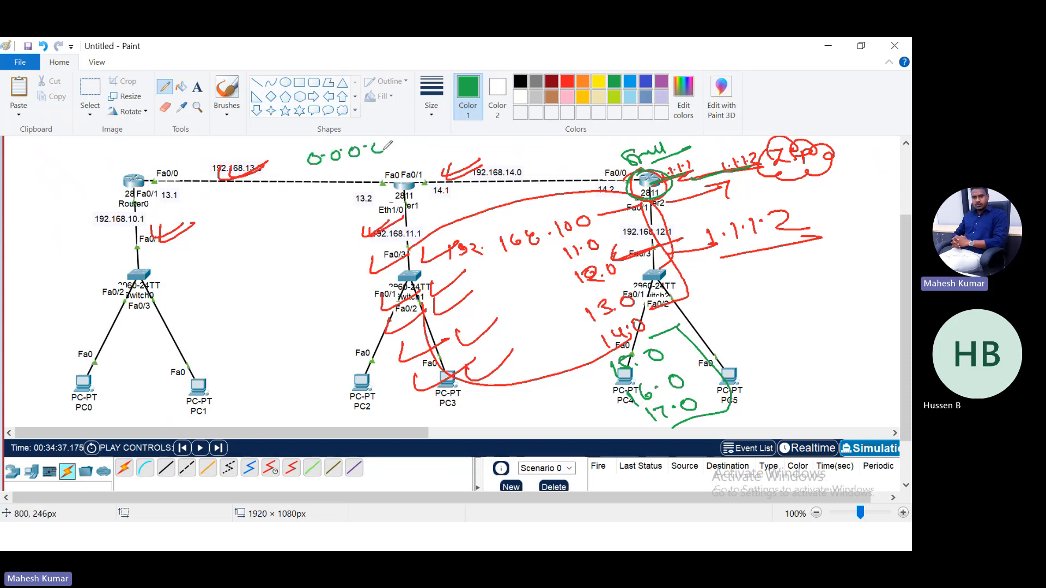
mouse_move(621, 153)
left_mouse_down()
mouse_move(569, 156)
mouse_move(591, 169)
left_mouse_up()
left_click(394, 154)
left_click_drag(414, 146, 413, 148)
left_click(424, 152)
left_click_drag(437, 144, 482, 141)
left_click(448, 149)
left_click(500, 148)
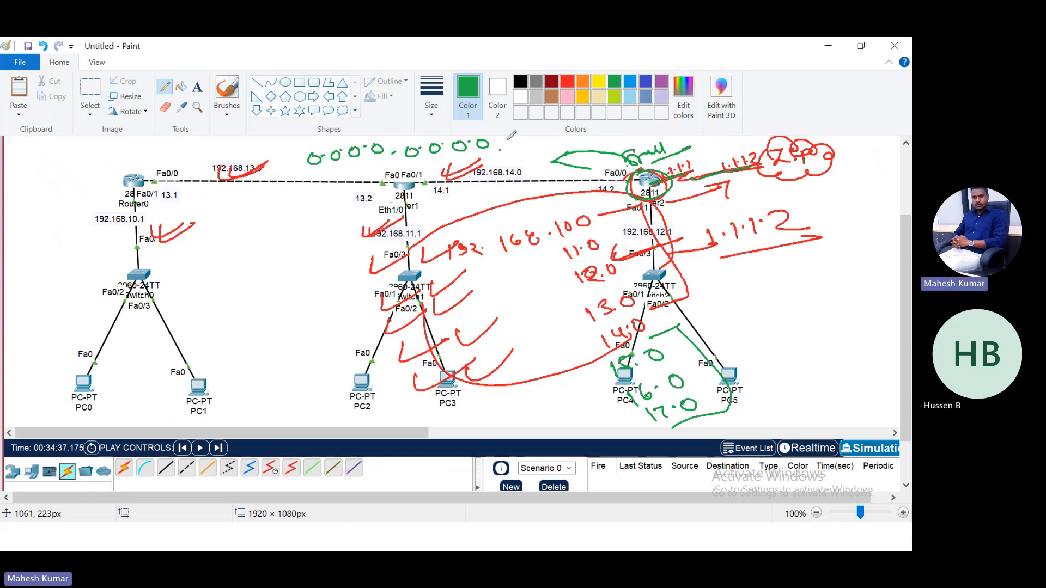
mouse_move(518, 140)
left_mouse_down()
mouse_move(516, 151)
mouse_move(538, 150)
left_mouse_up()
left_click(545, 146)
left_click(561, 145)
left_click_drag(553, 141, 593, 150)
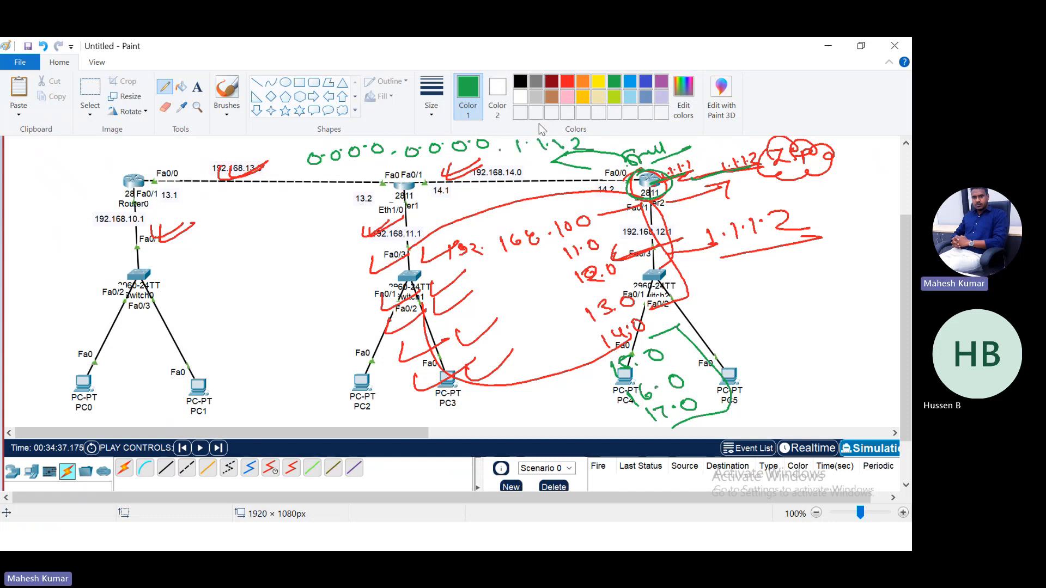
Underline the destination, mask and next-hop parts of the green default route, and mark Router2 again.
left_click_drag(298, 179, 365, 166)
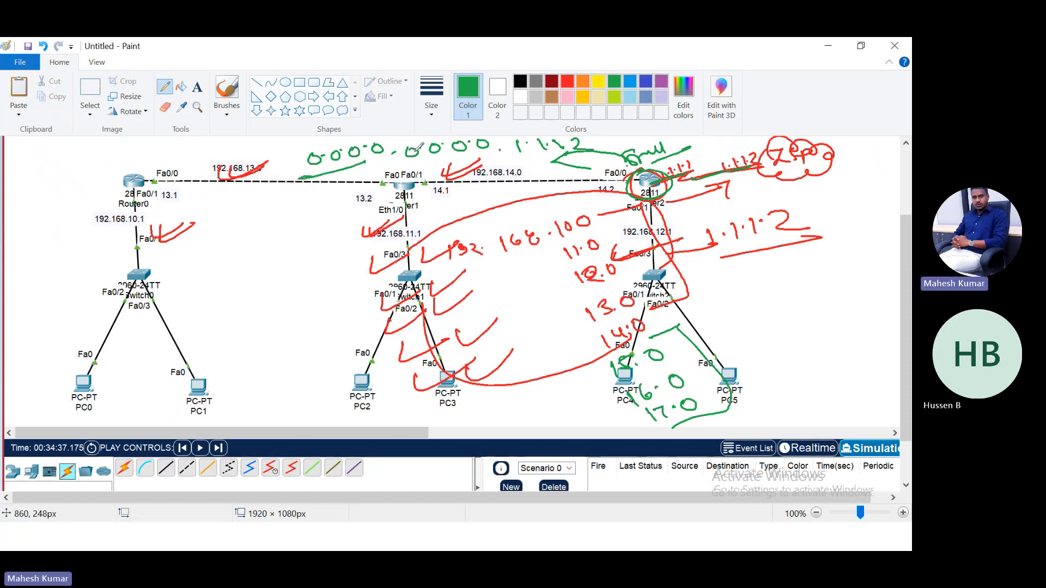
left_click_drag(512, 170, 605, 144)
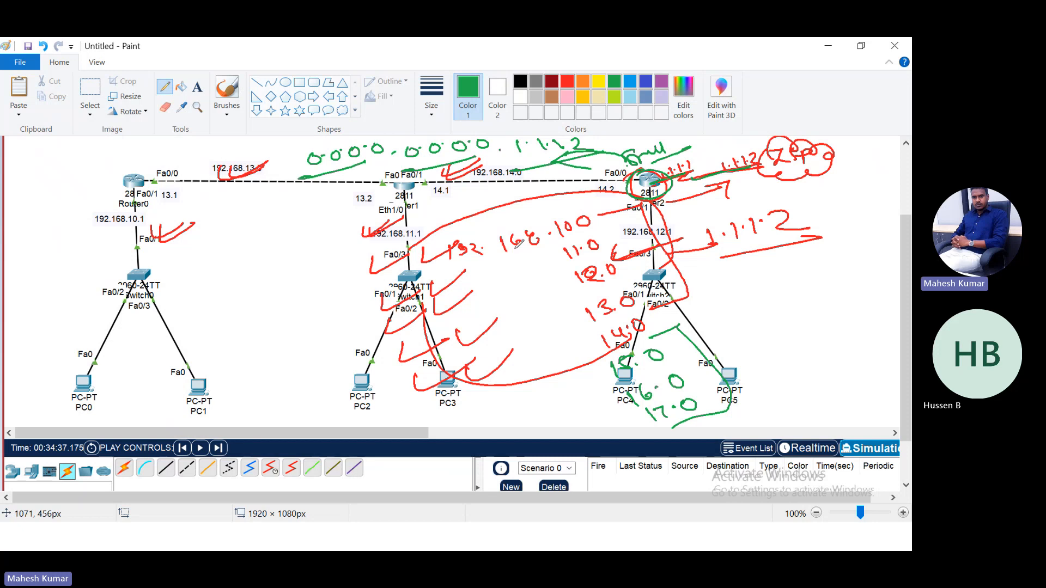
left_click_drag(613, 166, 637, 182)
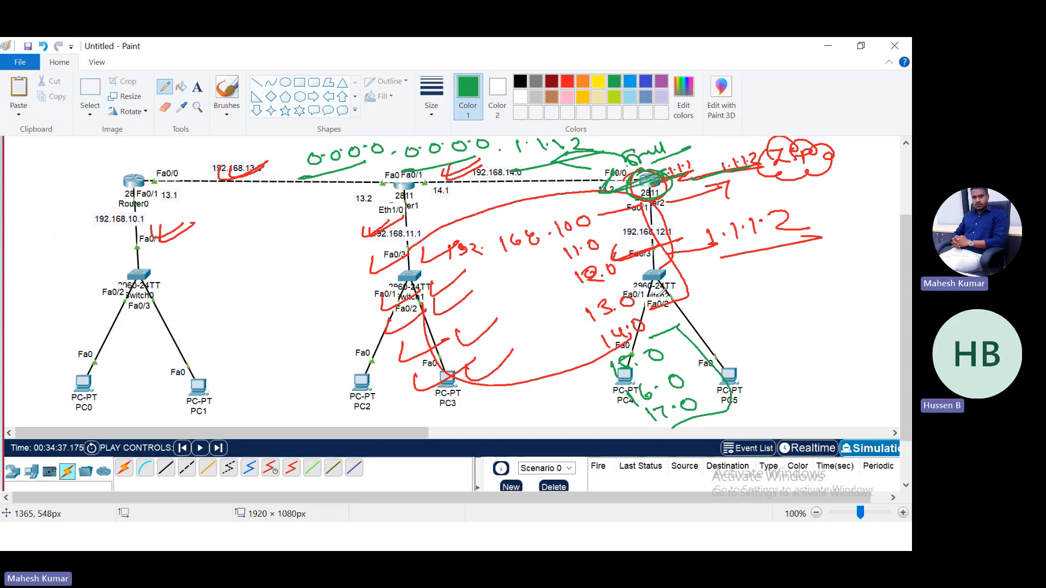
Add further green network numbers next to 17.0 and enclose the extended list in a larger bracket.
mouse_move(694, 421)
left_mouse_down()
mouse_move(703, 432)
mouse_move(721, 415)
mouse_move(766, 412)
left_mouse_up()
left_click(736, 417)
left_click_drag(773, 403, 802, 390)
left_click_drag(810, 373, 823, 391)
left_click_drag(828, 369, 846, 372)
mouse_move(652, 330)
left_mouse_down()
mouse_move(811, 304)
mouse_move(687, 426)
left_mouse_up()
Draw green curves around the Router0, Router1 and Router2 branches, and mark over Router2 and the cloud.
mouse_move(143, 330)
left_mouse_down()
mouse_move(111, 286)
mouse_move(344, 179)
mouse_move(373, 194)
left_mouse_up()
mouse_move(648, 164)
left_mouse_down()
mouse_move(673, 203)
mouse_move(662, 170)
left_mouse_up()
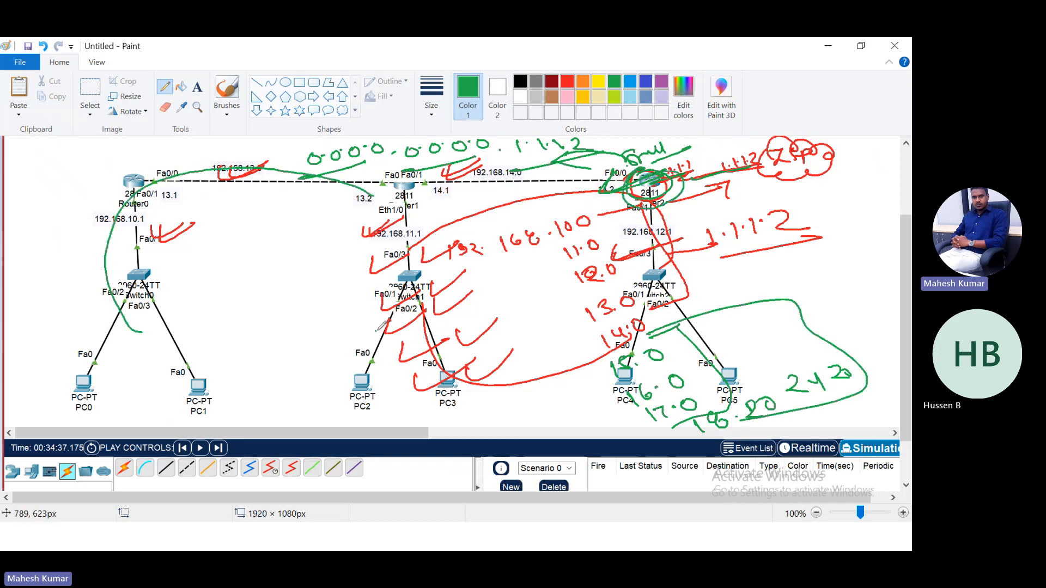
mouse_move(375, 330)
left_mouse_down()
mouse_move(364, 196)
mouse_move(515, 164)
left_mouse_up()
mouse_move(652, 305)
left_mouse_down()
mouse_move(529, 161)
mouse_move(616, 185)
left_mouse_up()
mouse_move(768, 145)
left_mouse_down()
mouse_move(820, 177)
mouse_move(841, 147)
mouse_move(774, 158)
left_mouse_up()
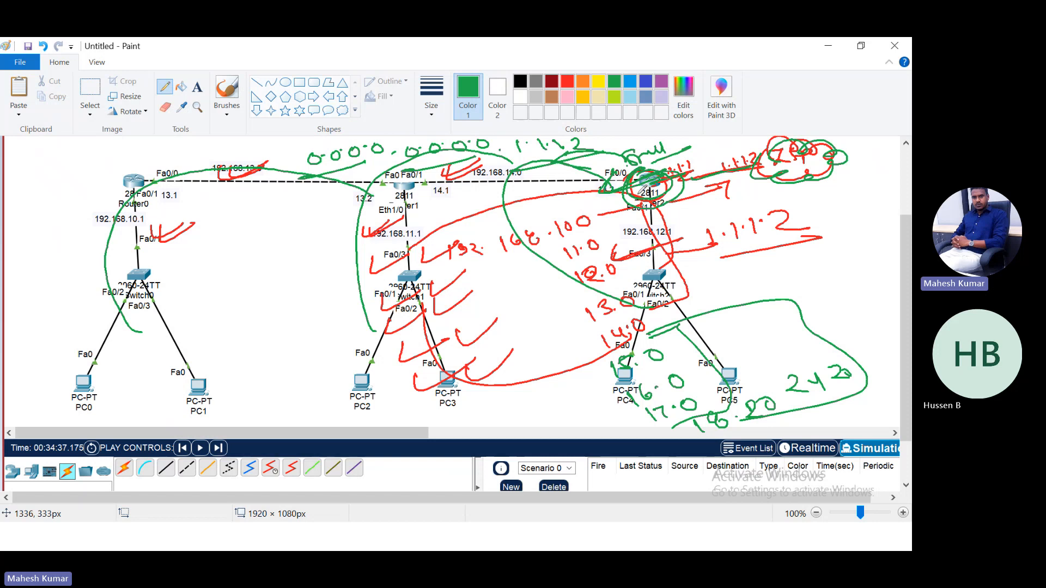
Draw green lines out from Router2 and write green notes over and below the large handwritten 1.1.1.2.
mouse_move(643, 188)
left_mouse_down()
mouse_move(694, 218)
mouse_move(774, 199)
left_mouse_up()
left_click_drag(693, 234, 692, 250)
mouse_move(711, 233)
left_mouse_down()
mouse_move(707, 251)
mouse_move(751, 258)
left_mouse_up()
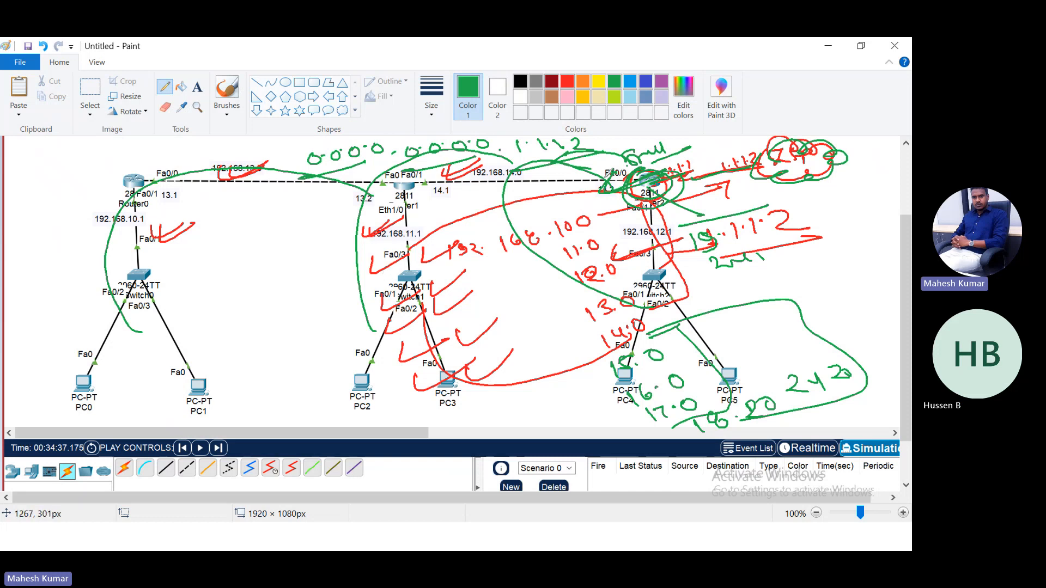
Circle Router2 again in green and underline the handwritten default route once more.
mouse_move(642, 159)
left_mouse_down()
mouse_move(687, 185)
mouse_move(620, 181)
left_mouse_up()
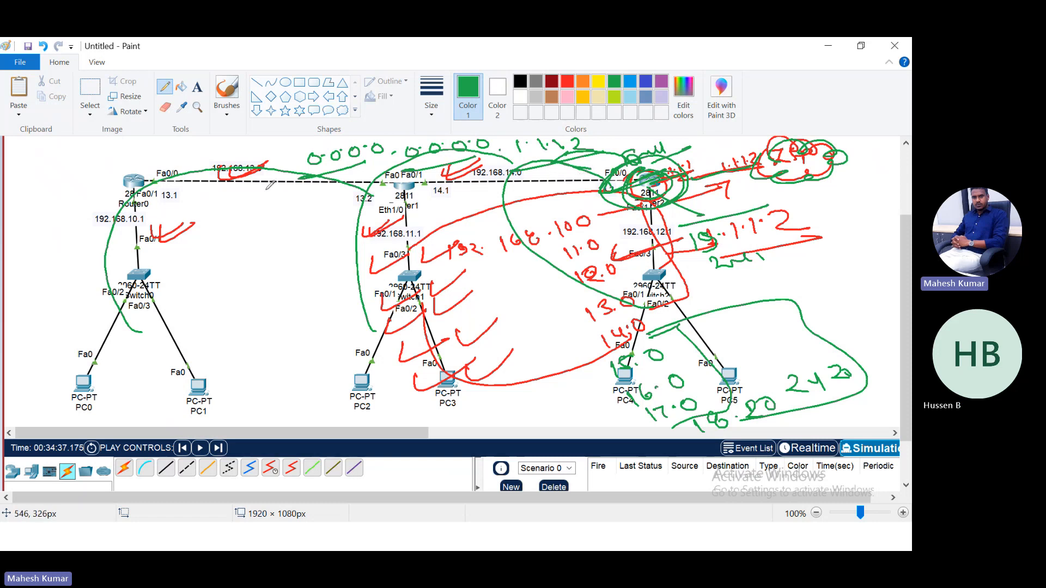
mouse_move(343, 176)
left_mouse_down()
mouse_move(327, 186)
mouse_move(545, 162)
left_mouse_up()
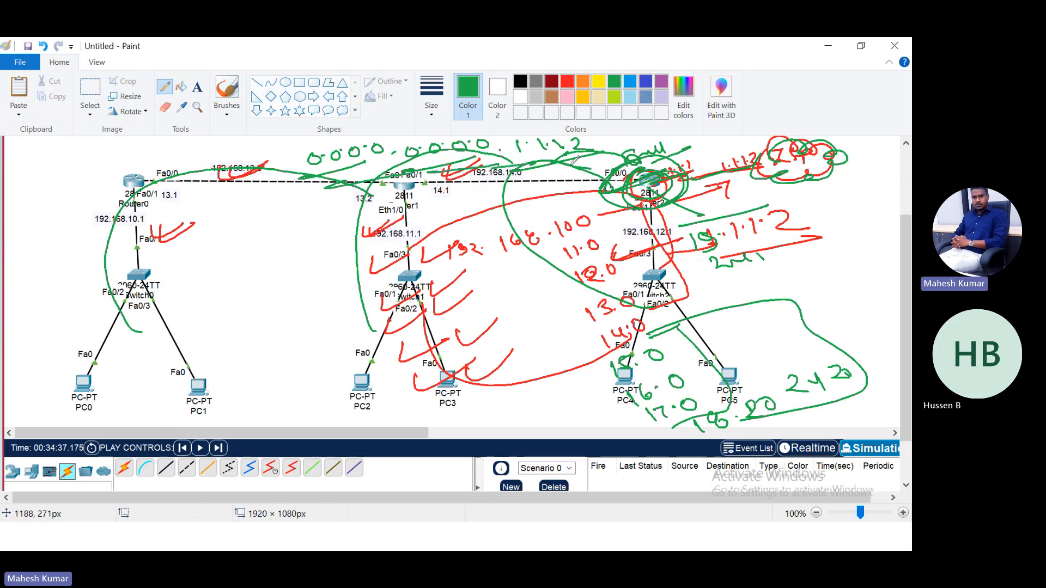
Draw another green line from Router2 out to the cloud.
mouse_move(673, 158)
left_mouse_down()
mouse_move(654, 177)
mouse_move(773, 158)
left_mouse_up()
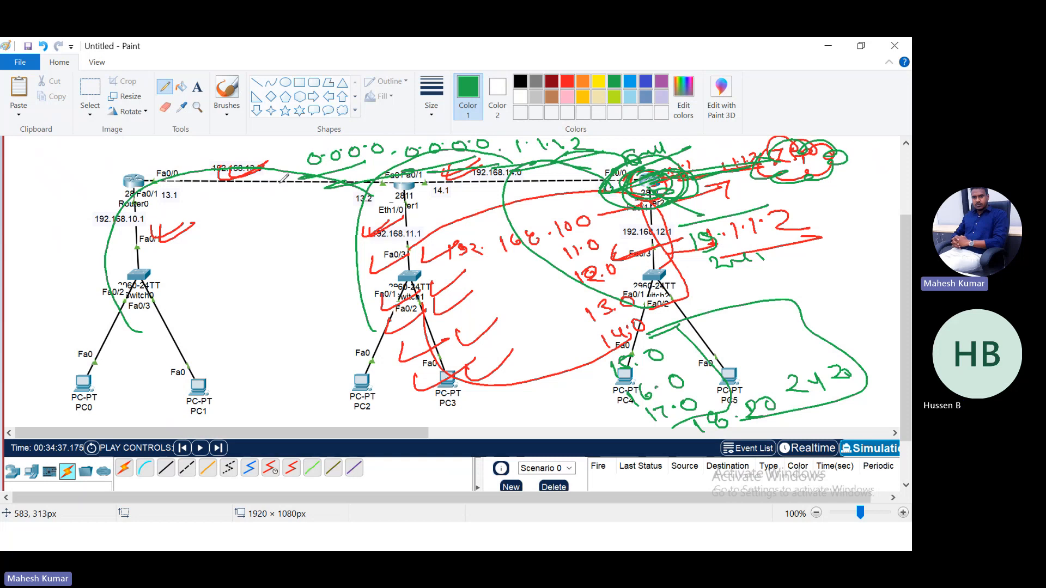
Switch to Packet Tracer, open Router2's command line in a wider window and bring up a fresh prompt.
key("alt+Tab")
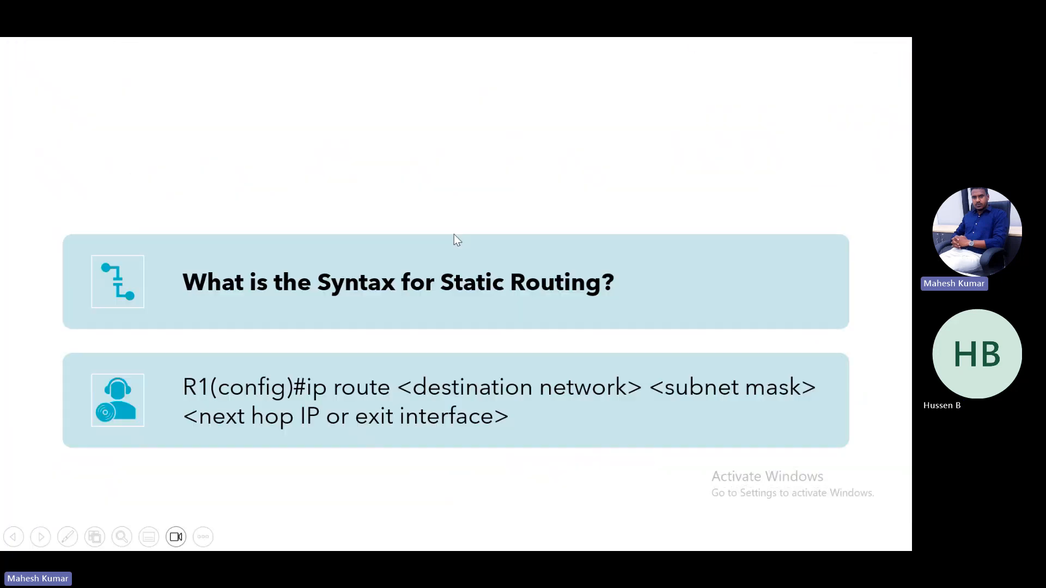
key("super+d")
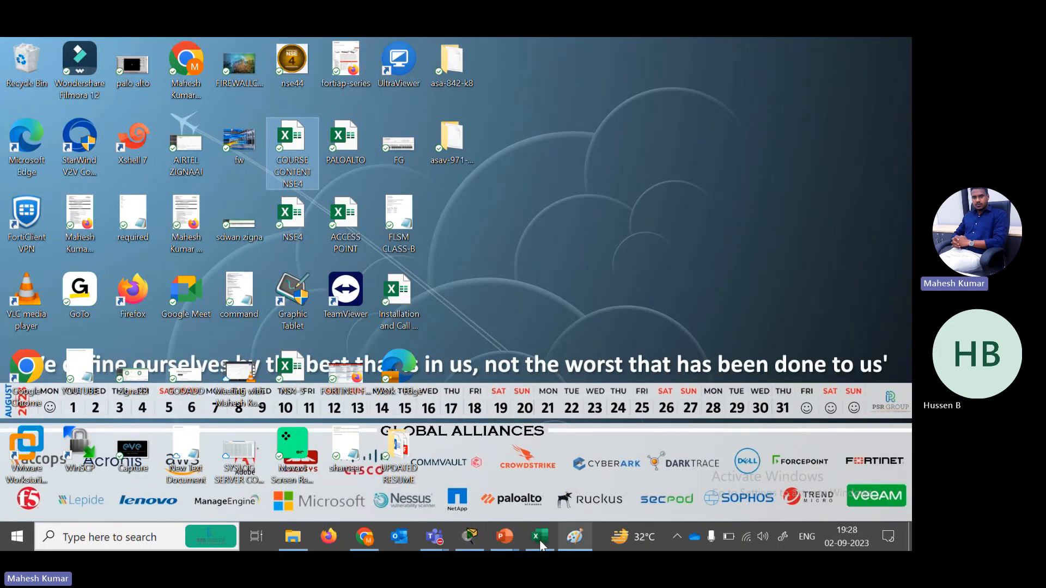
left_click(478, 538)
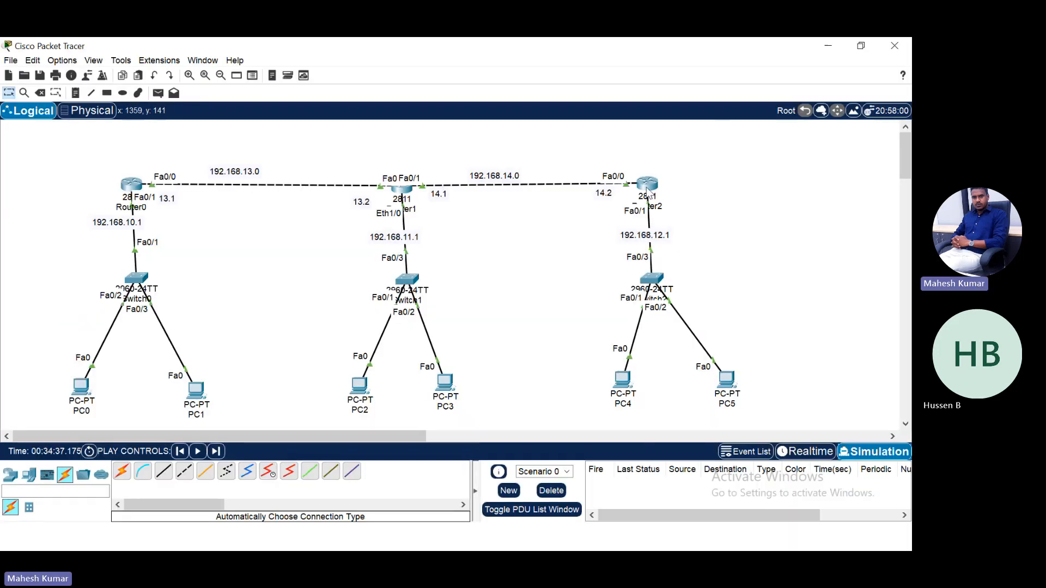
left_click(647, 188)
left_click_drag(618, 60, 316, 87)
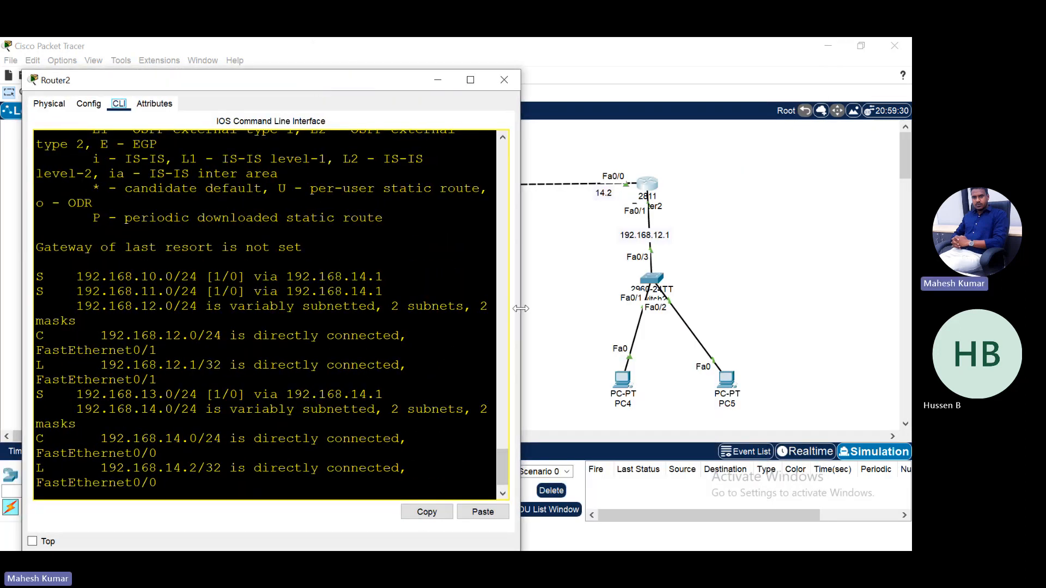
left_click_drag(520, 309, 644, 323)
left_click(523, 393)
key("Return")
key("Return")
key("Return")
key("Return")
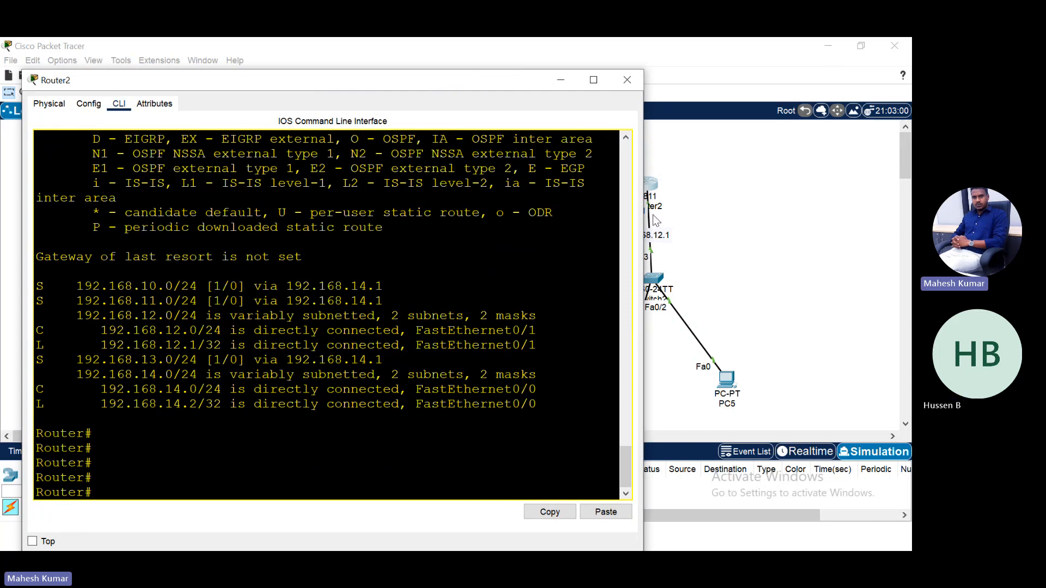
left_click_drag(419, 85, 402, 137)
key("Return")
key("Return")
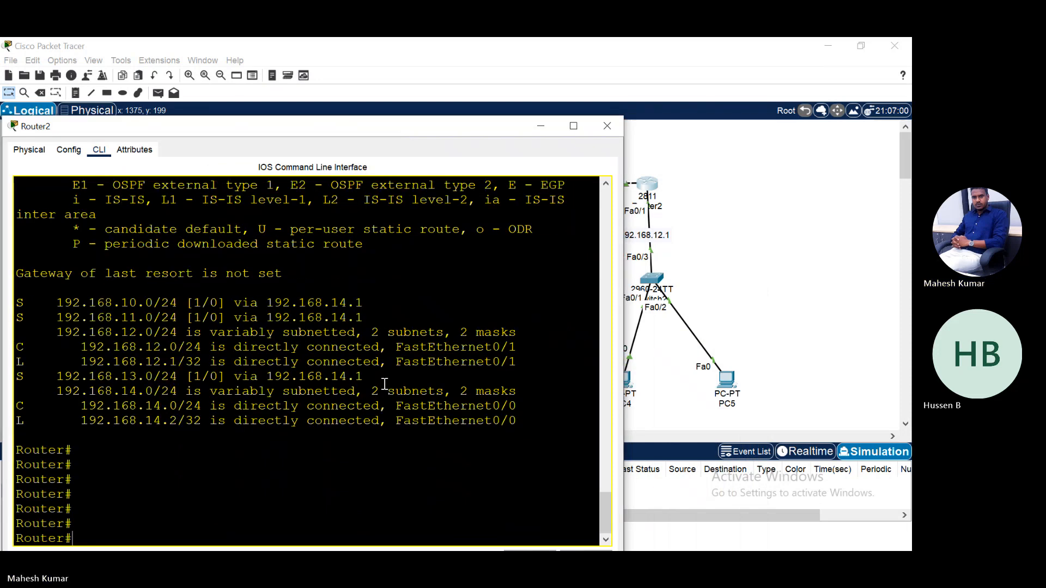
Enter configuration mode on Router2 and remove the static route to 192.168.13.0 255.255.255.0 via 192.168.14.1.
type("conf ter")
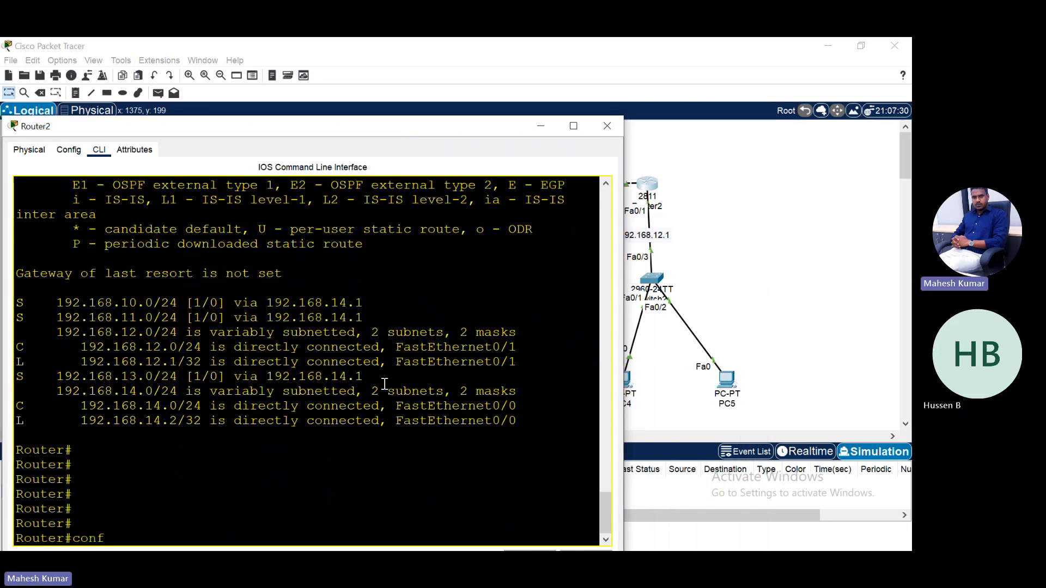
key("Return")
type("end")
key("Up")
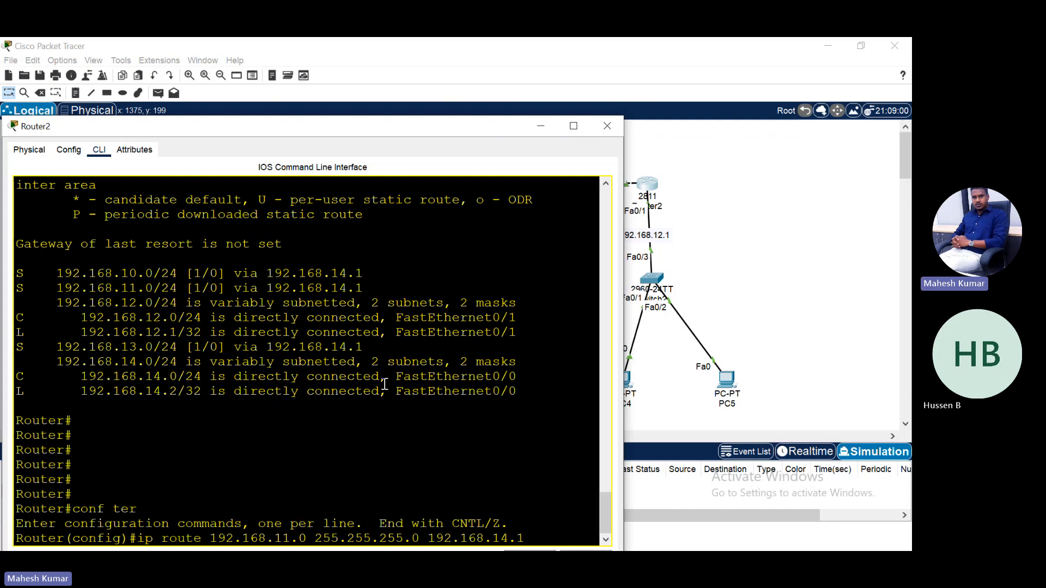
key("Up")
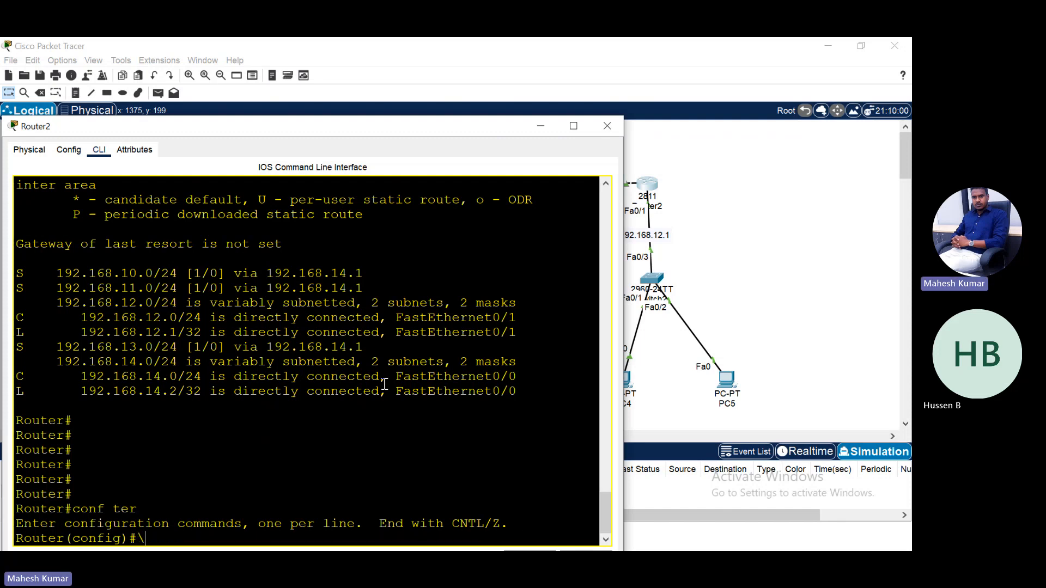
key("Down")
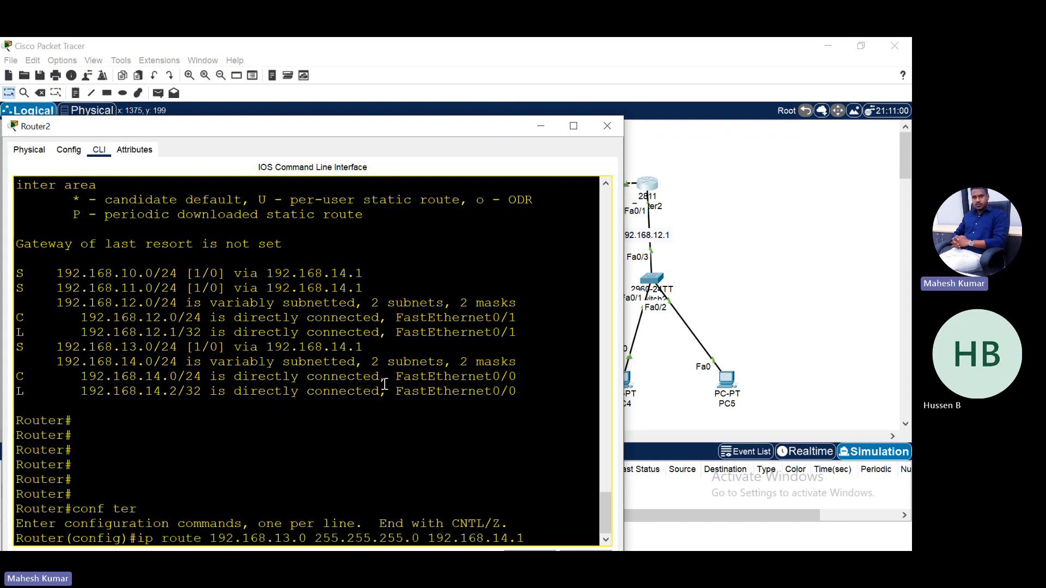
key("Left")
key("Left")
key("Left")
key("Left")
key("Left")
key("Left")
key("Left")
key("Left")
key("Left")
key("Left")
key("Left")
key("Left")
key("Left")
key("Left")
key("Left")
key("Left")
key("Left")
key("Left")
key("Left")
key("Left")
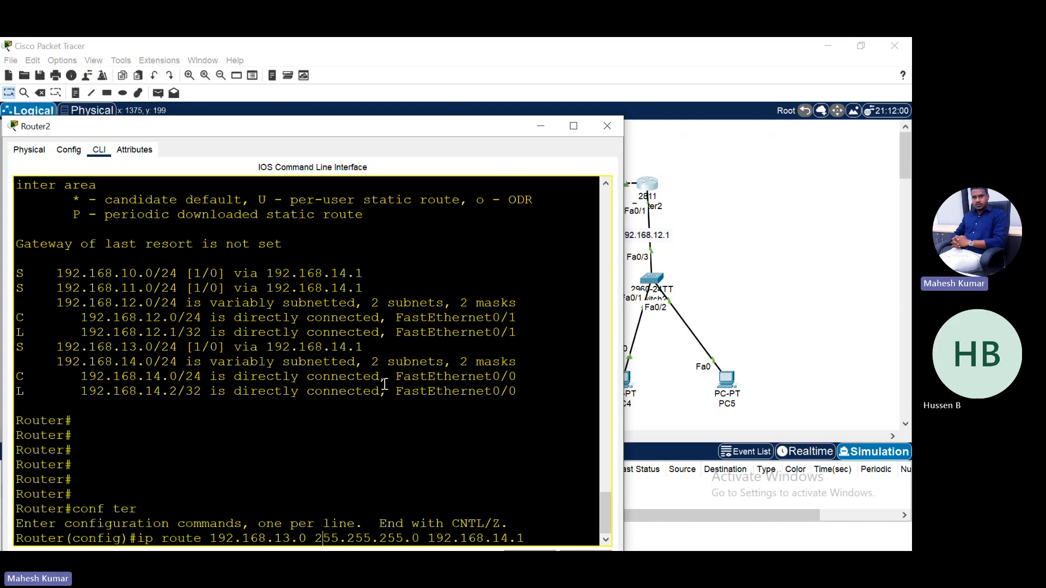
key("ctrl+a")
type("no")
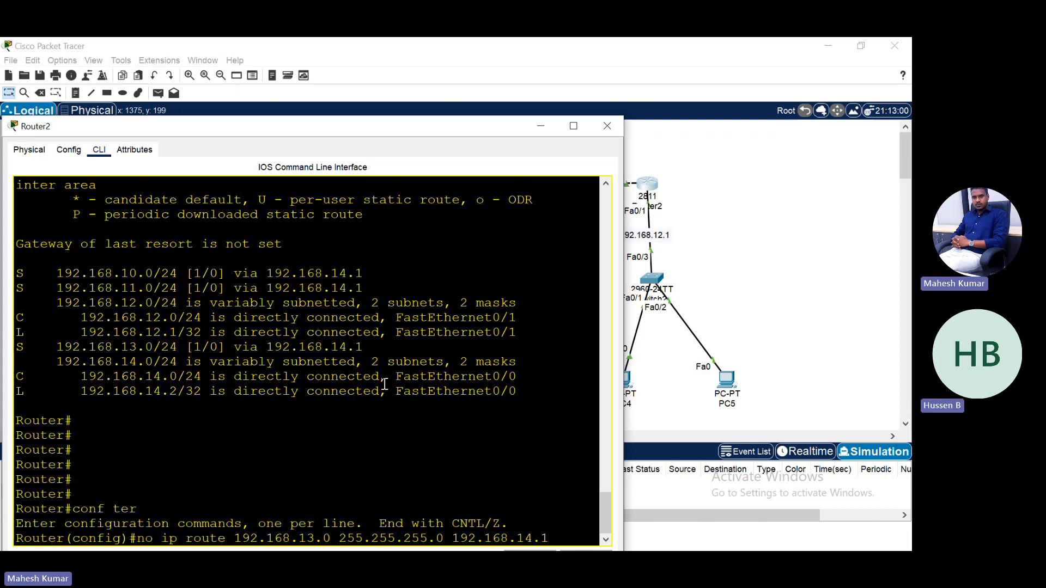
key("Return")
key("Return")
key("Return")
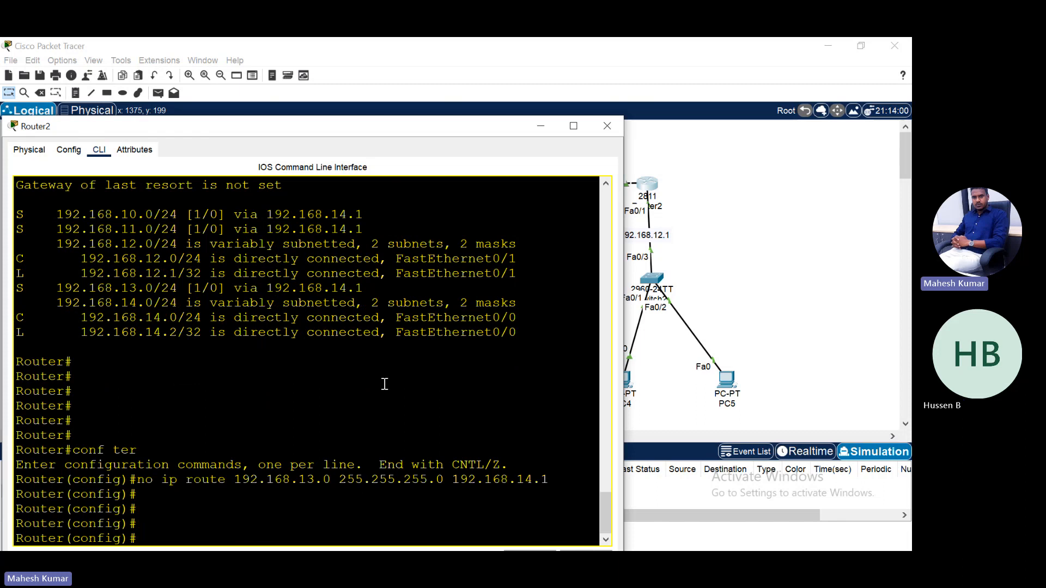
Remove Router2's static route to 192.168.10.0 255.255.255.0 via 192.168.14.1.
key("Up")
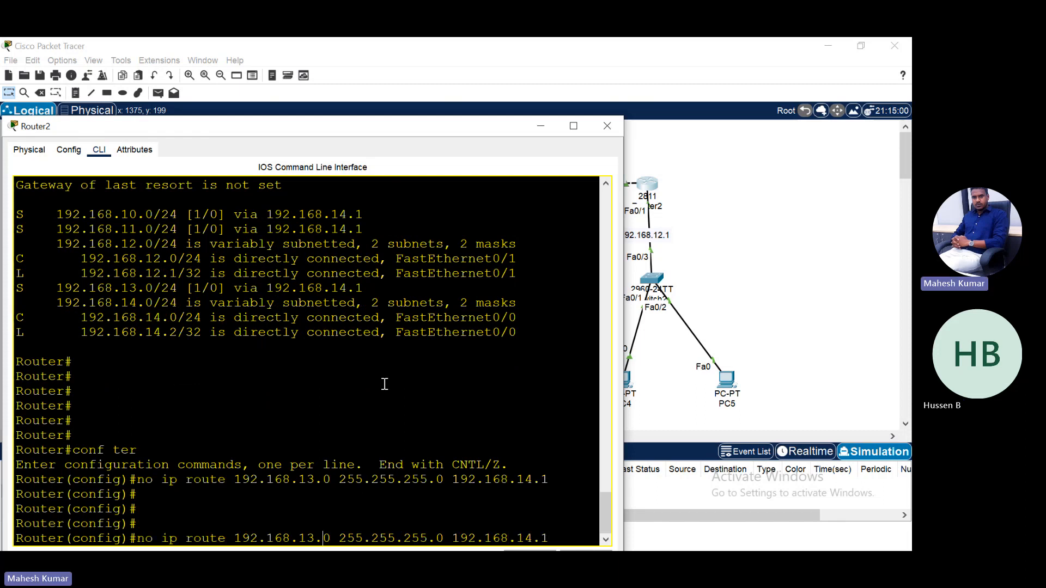
key("Left")
key("Left")
key("Left")
key("Left")
key("Left")
key("Left")
key("Left")
key("Left")
key("Left")
key("Left")
key("Left")
key("Left")
key("Left")
key("Left")
key("Left")
key("Left")
key("Left")
key("Left")
key("Left")
key("Left")
key("BackSpace")
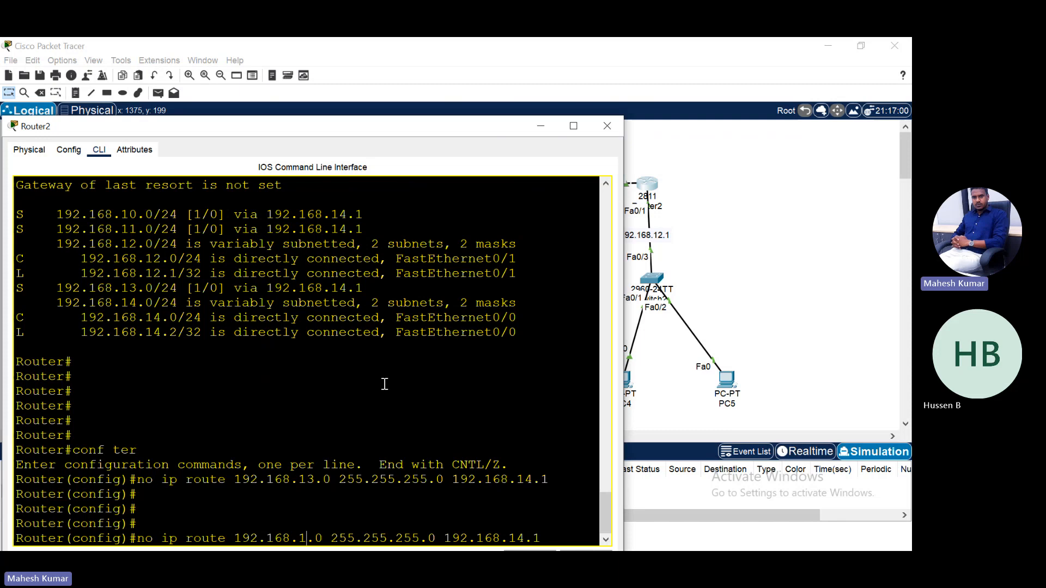
type("0")
key("Return")
key("Return")
key("Return")
key("Return")
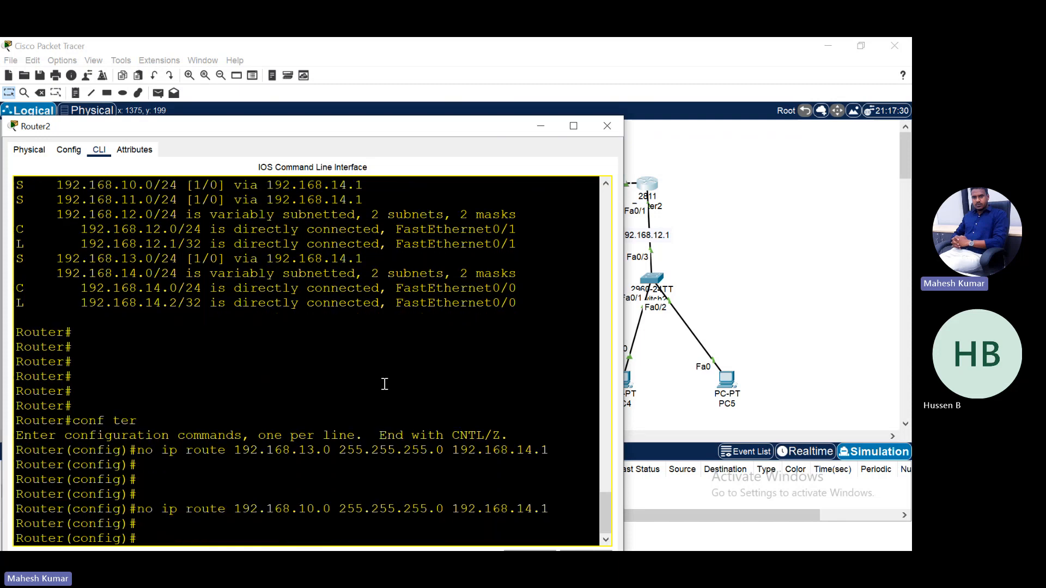
Remove Router2's static route to 192.168.11.0 255.255.255.0 via 192.168.14.1.
key("Up")
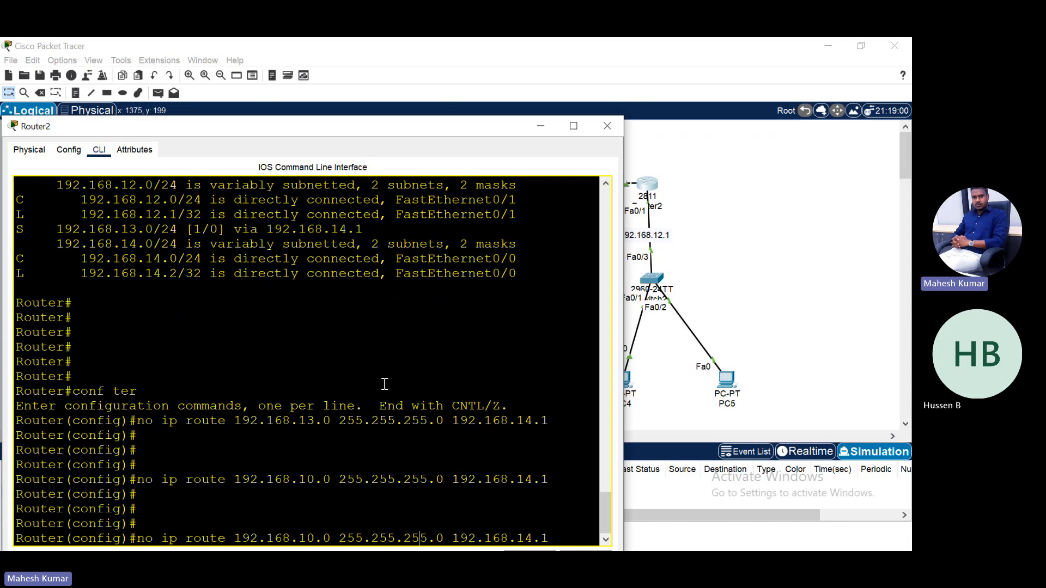
key("Right")
key("Delete")
type("1")
key("Return")
key("Return")
key("Return")
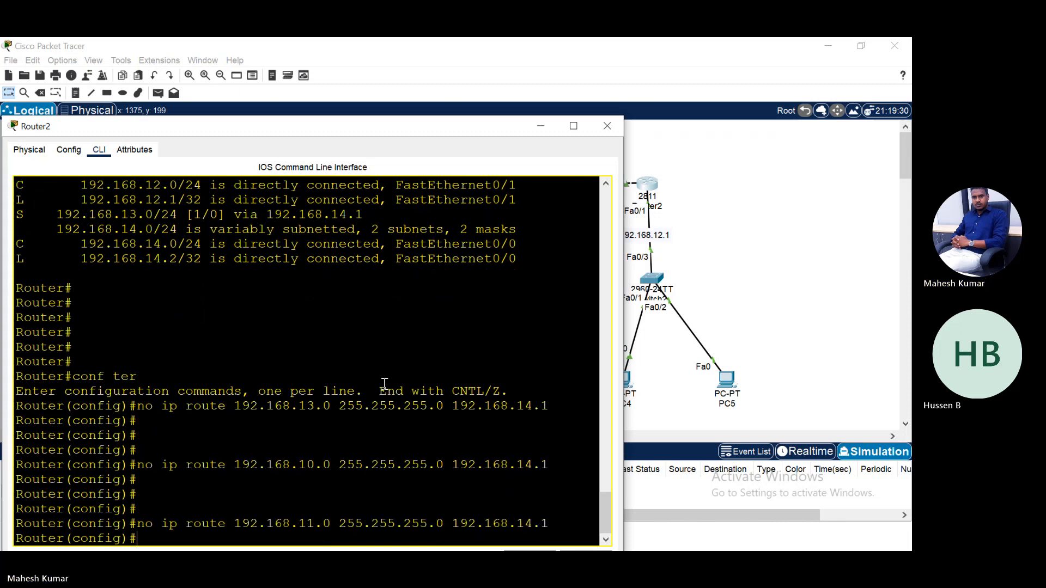
Try to remove the 192.168.11.0 route via 192.168.14.1 from Router2 a second time after viewing the topology.
key("Up")
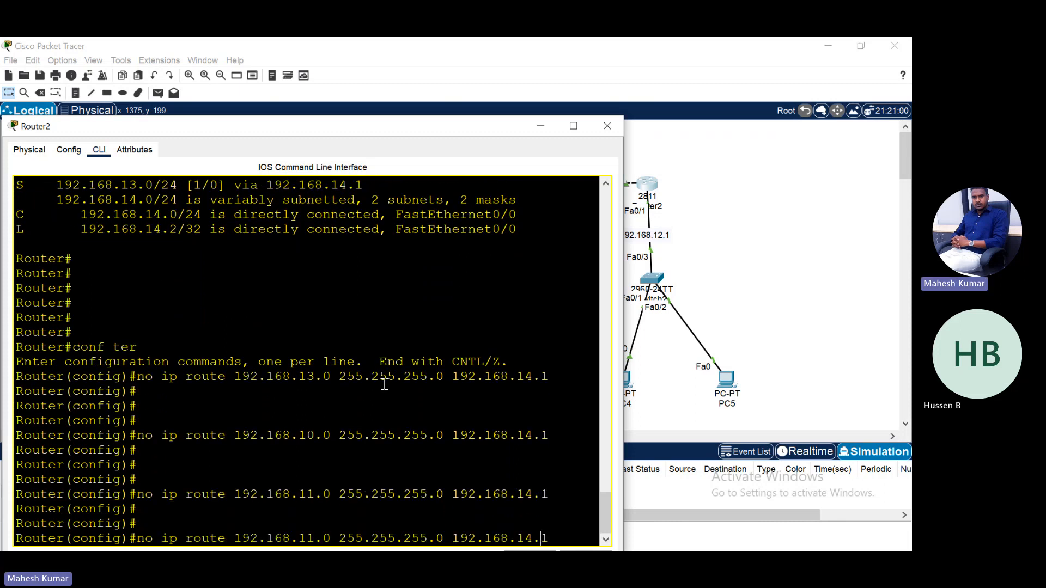
left_click(726, 203)
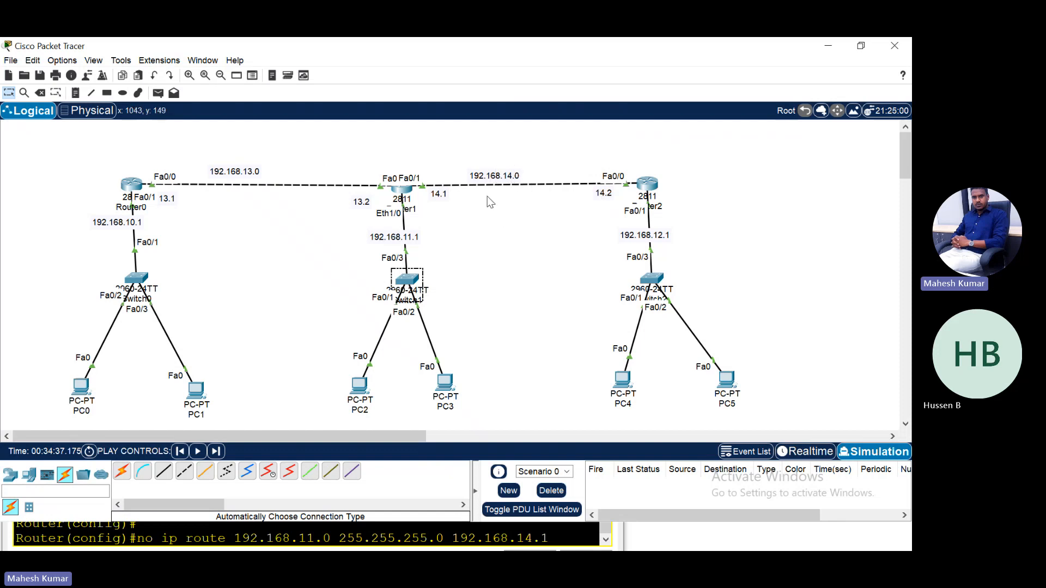
left_click(648, 193)
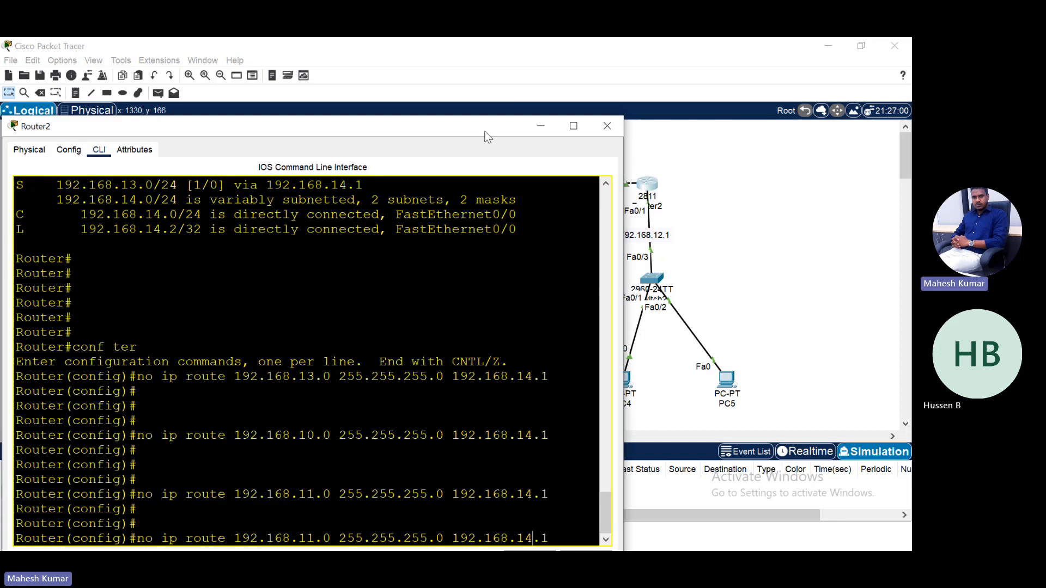
left_click_drag(482, 118, 548, 43)
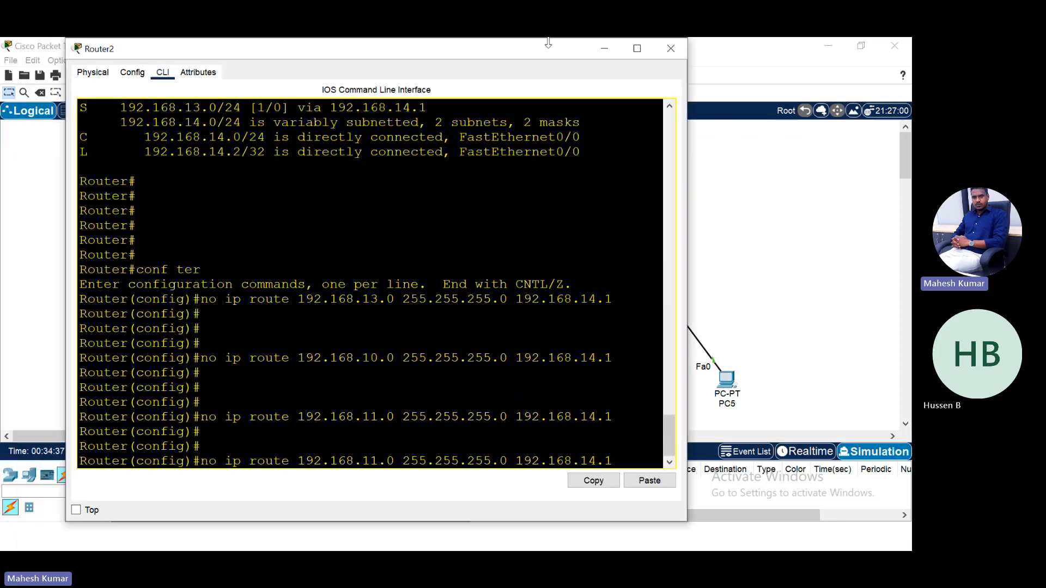
double_click(223, 416)
left_click(323, 425)
key("Return")
key("Return")
key("Return")
key("Return")
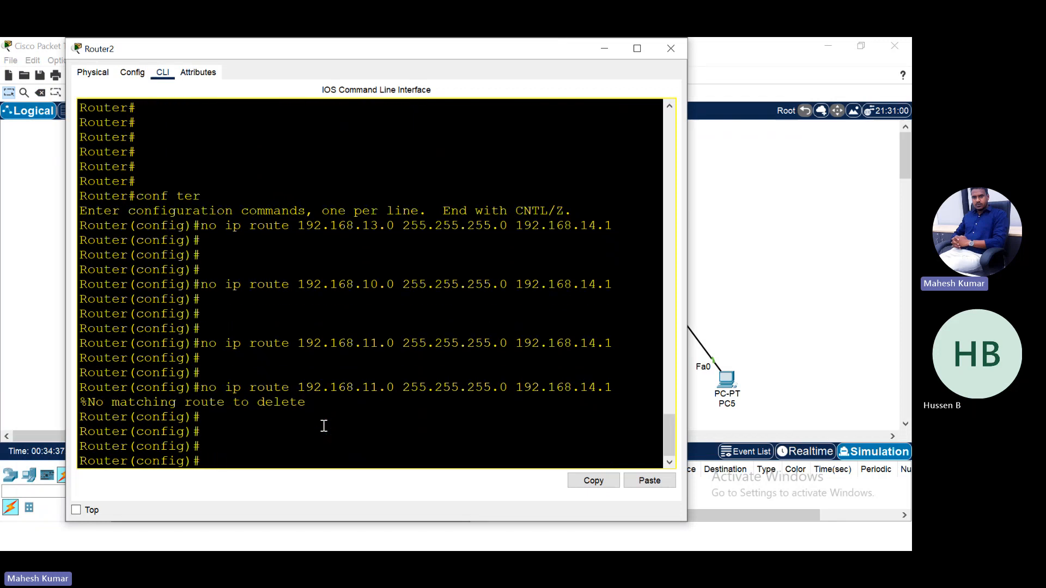
Display Router2's IP routing table from configuration mode, examine the 192.168.12.0 and 192.168.14.0 entries, and close the router window.
type("do sho ip rou")
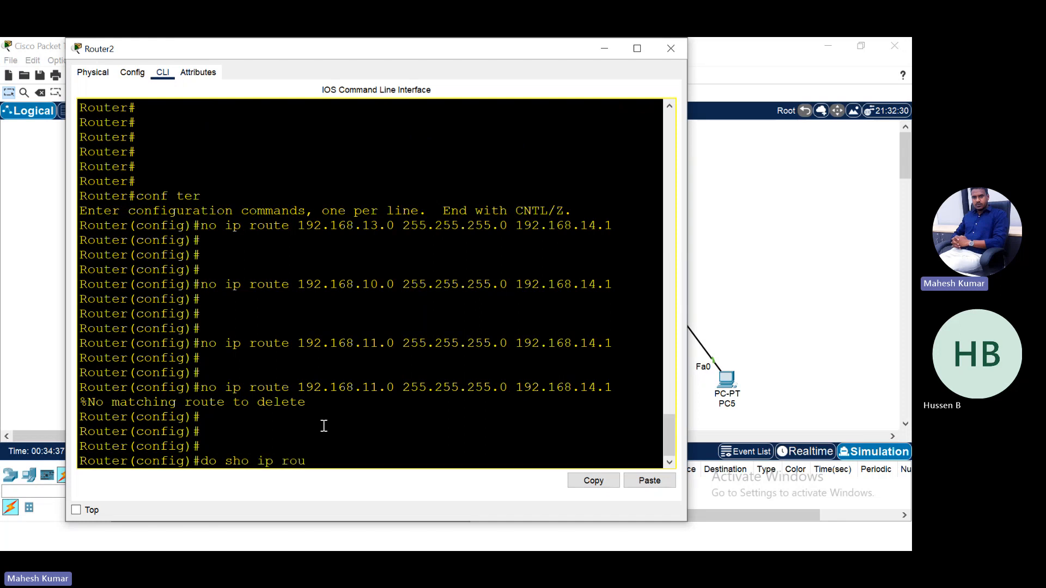
key("Return")
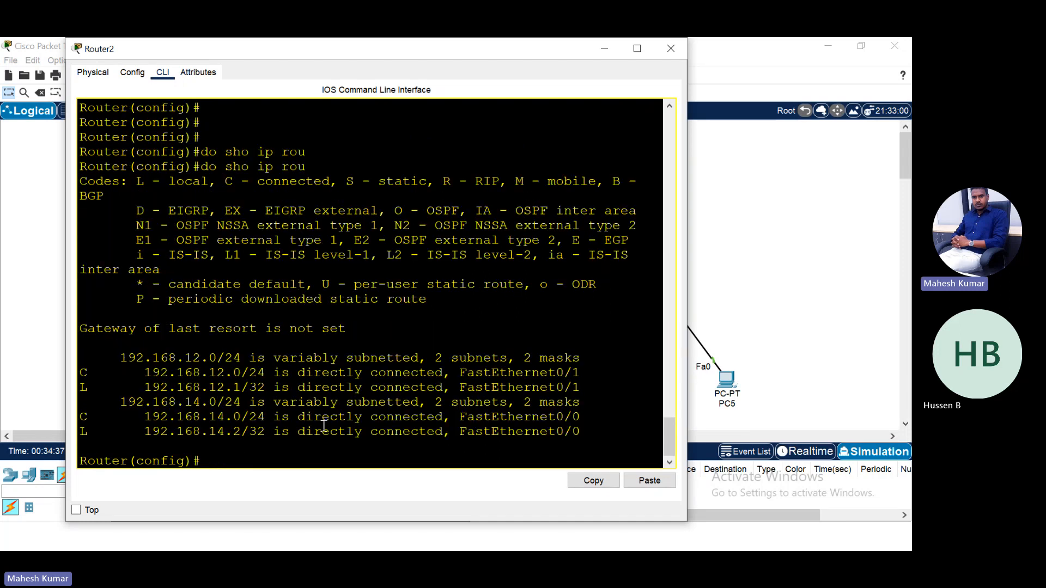
left_click_drag(113, 357, 423, 376)
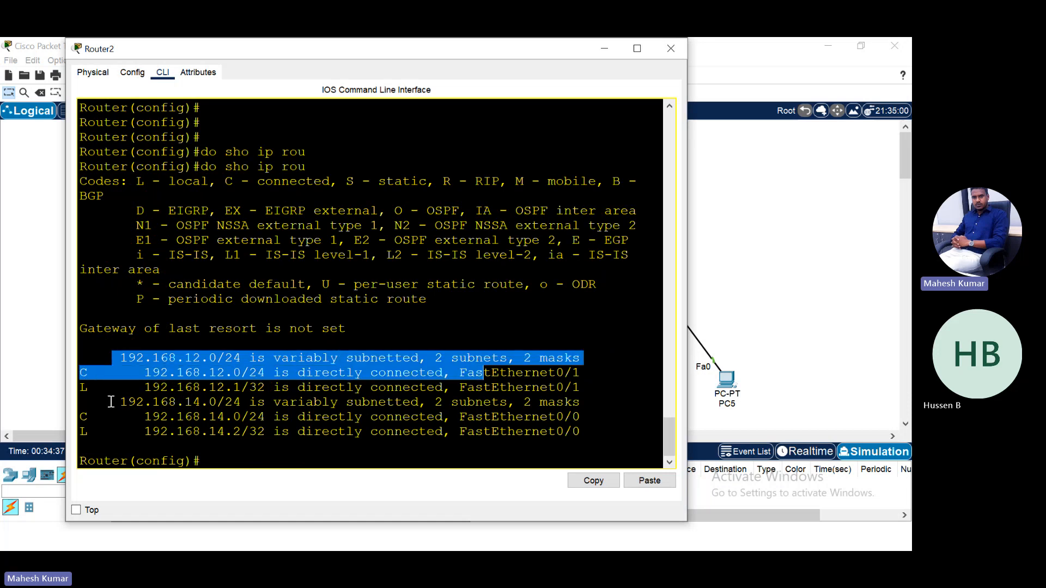
left_click_drag(112, 402, 591, 439)
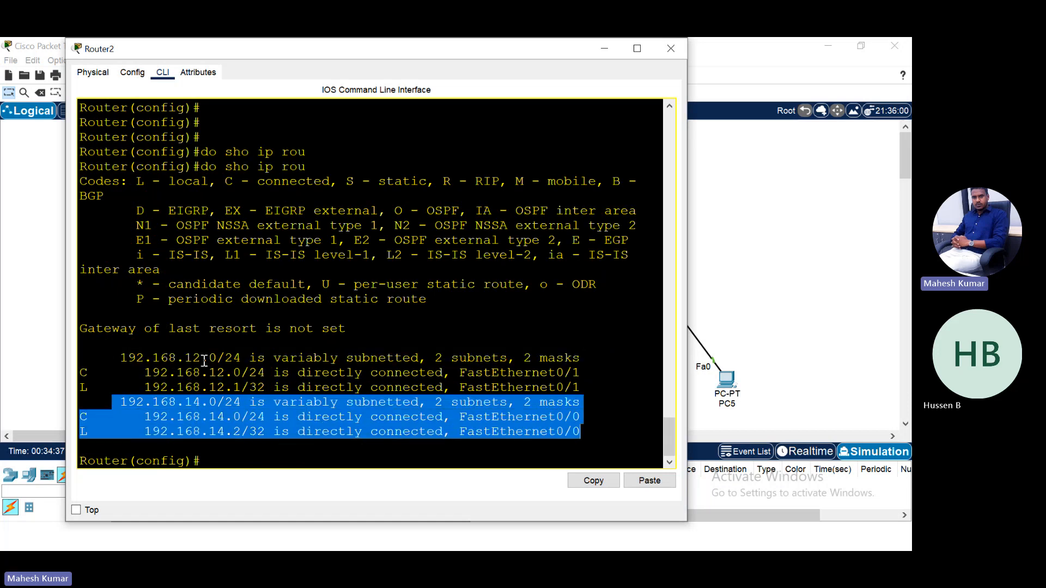
left_click_drag(129, 349, 645, 449)
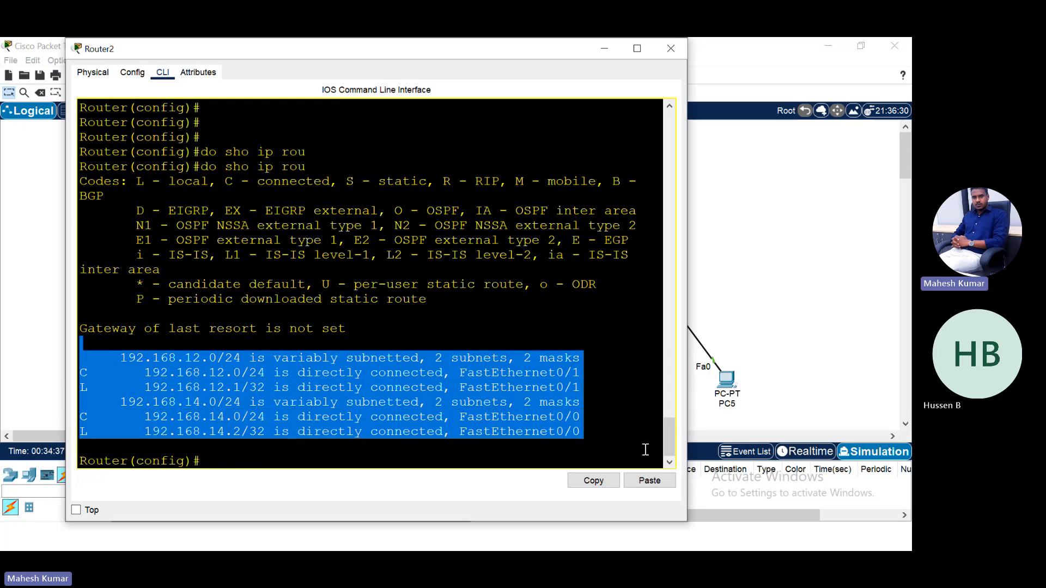
left_click(523, 440)
left_click(679, 58)
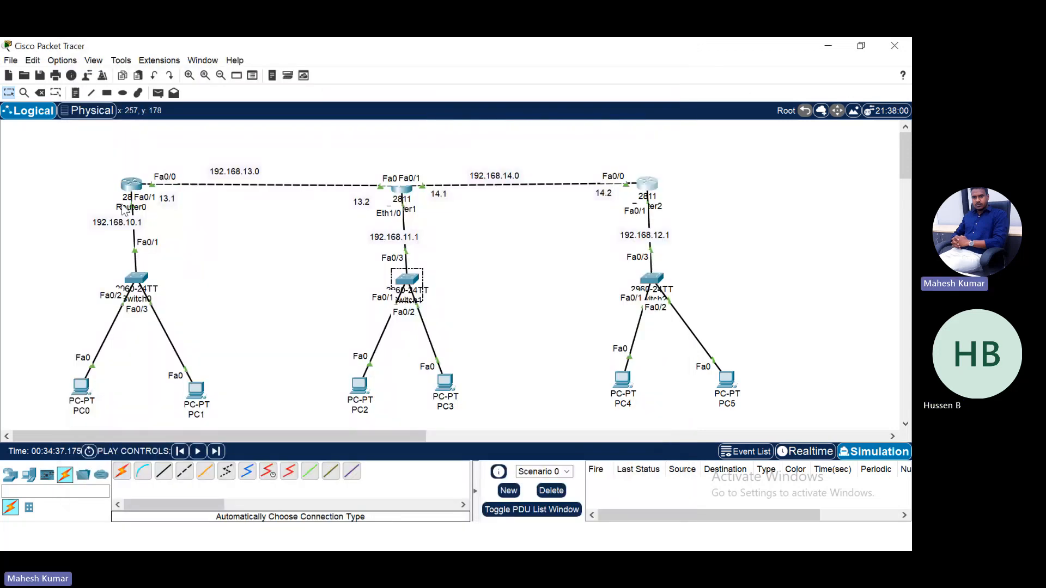
Open Router0's command line, display its IP routing table and compare it with the topology.
left_click(131, 185)
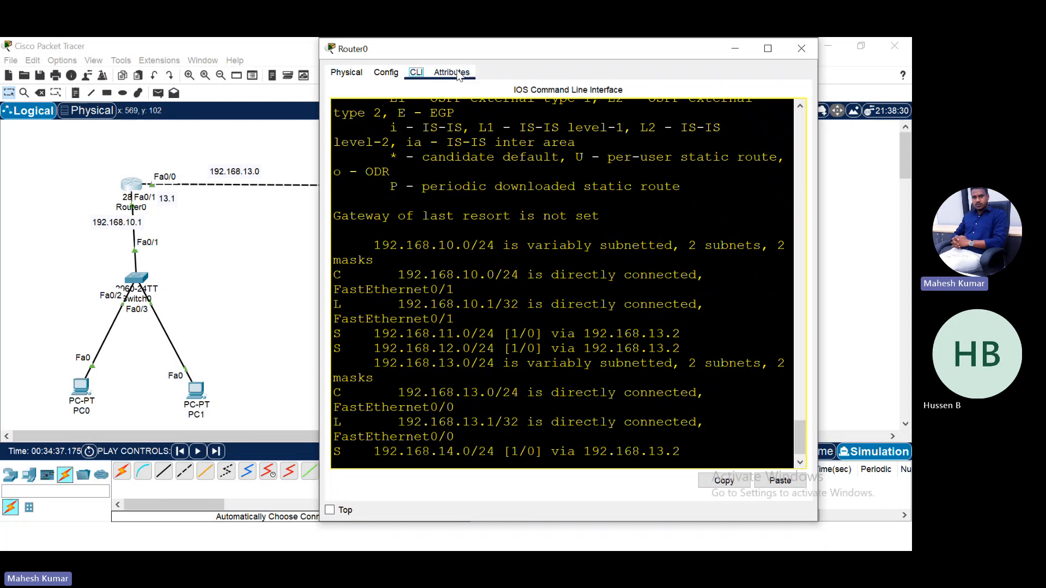
left_click_drag(442, 53, 469, 58)
left_click(496, 306)
key("Return")
key("Return")
key("Return")
key("Return")
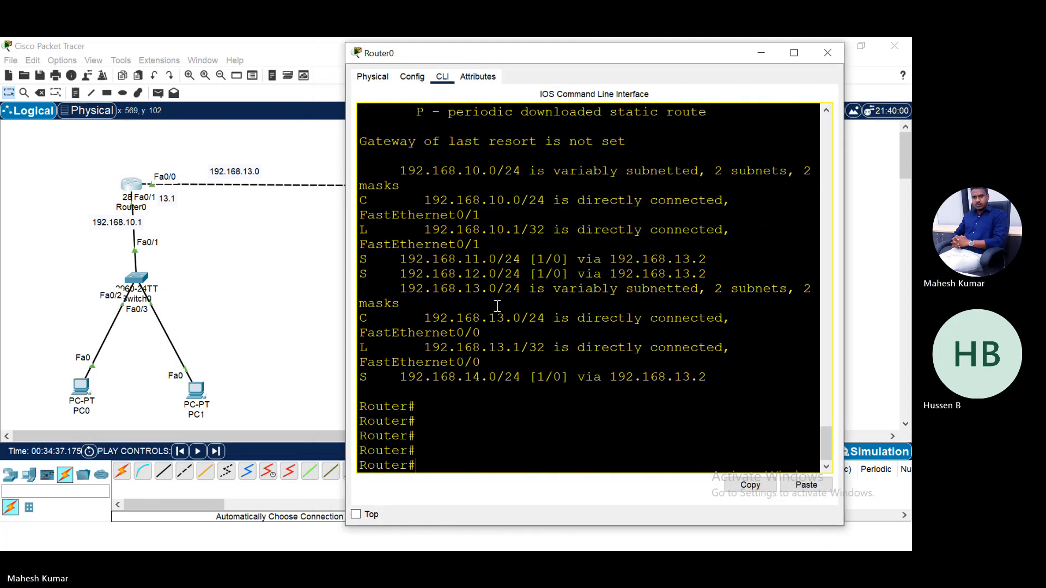
type("sh")
key("Tab")
type("ip rou")
key("Tab")
key("Return")
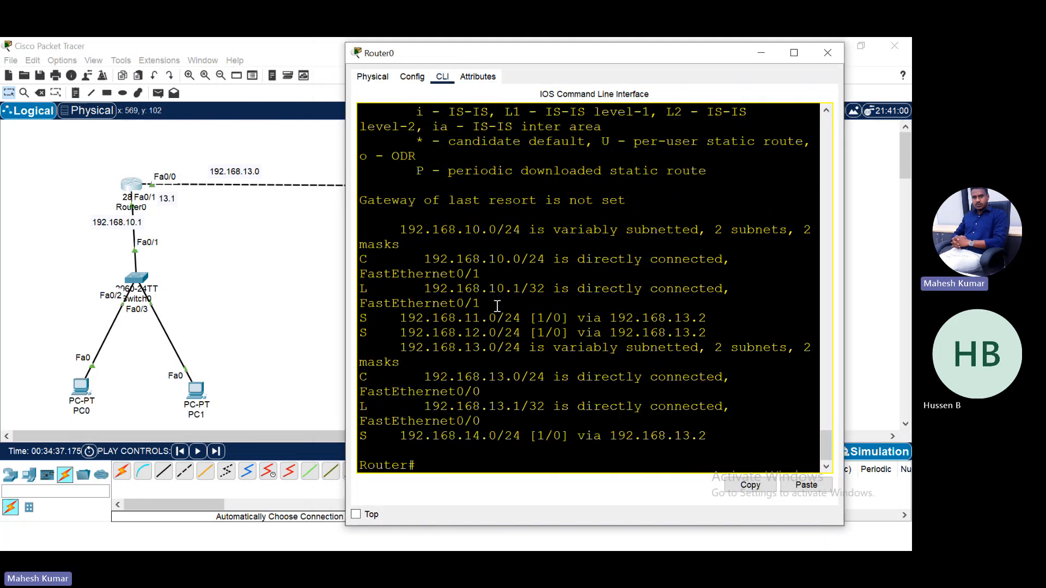
left_click(230, 348)
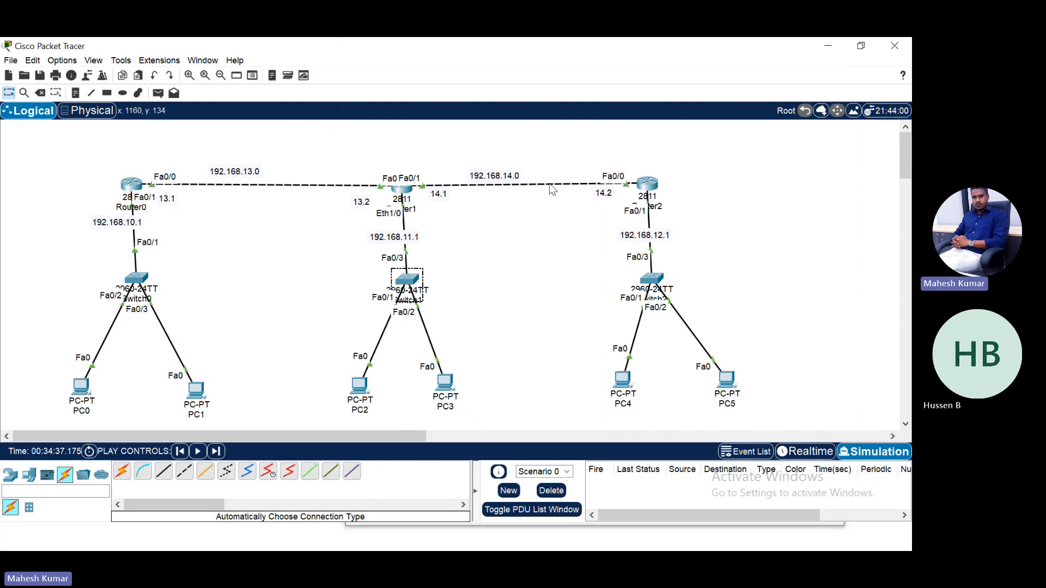
left_click(132, 185)
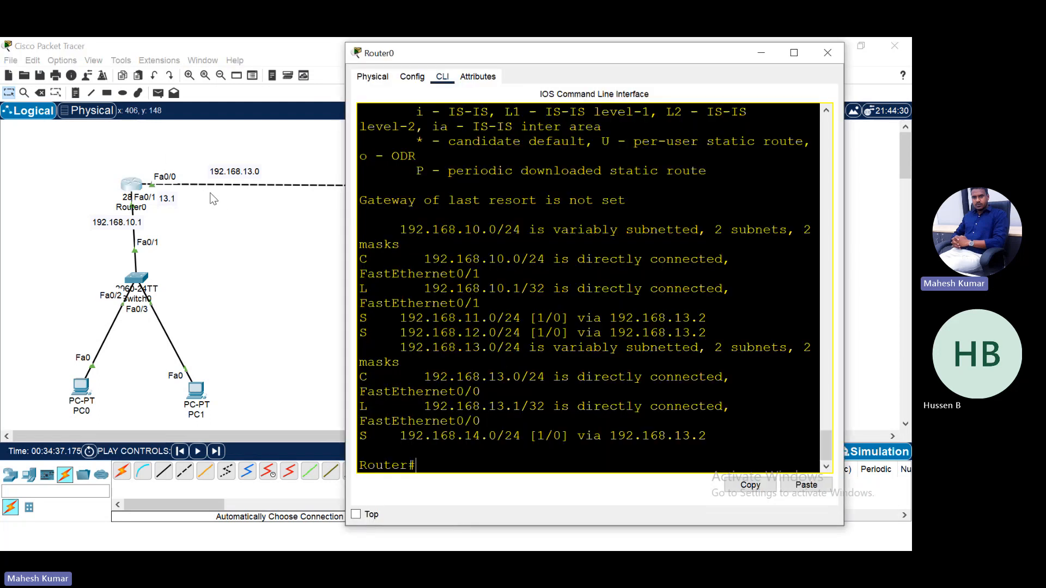
Enter configuration mode on Router0 and remove its static route to 192.168.11.0 255.255.255.0 via 192.168.13.2.
key("Return")
key("Return")
type("conf ter")
key("Return")
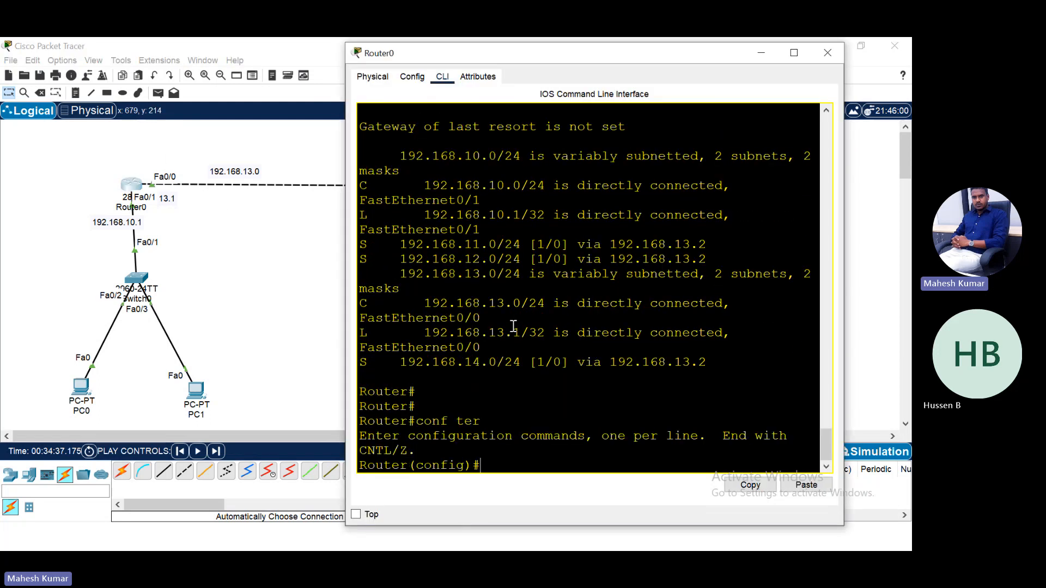
key("Return")
type("no ip route")
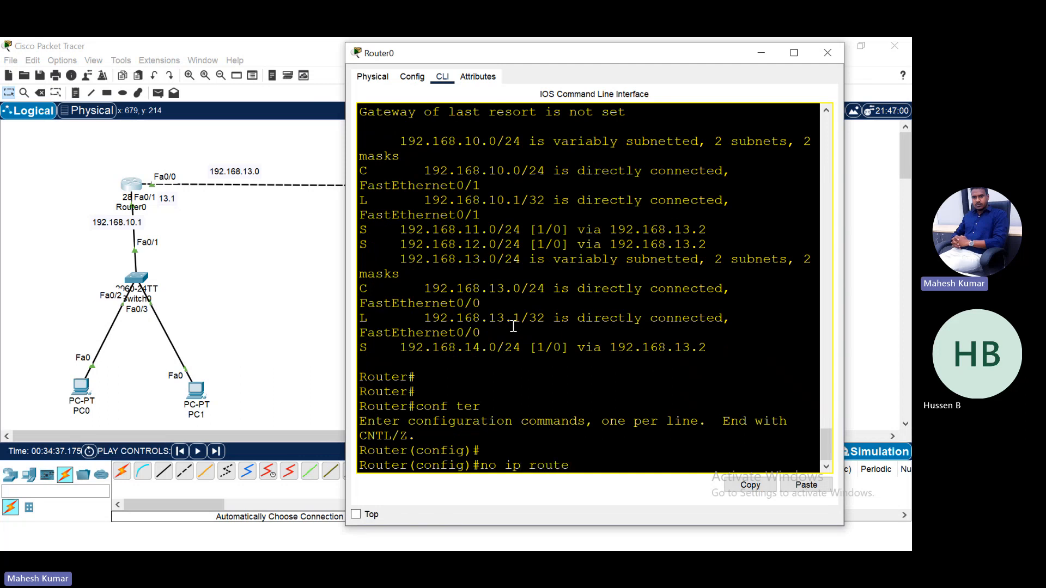
key("Tab")
type("19")
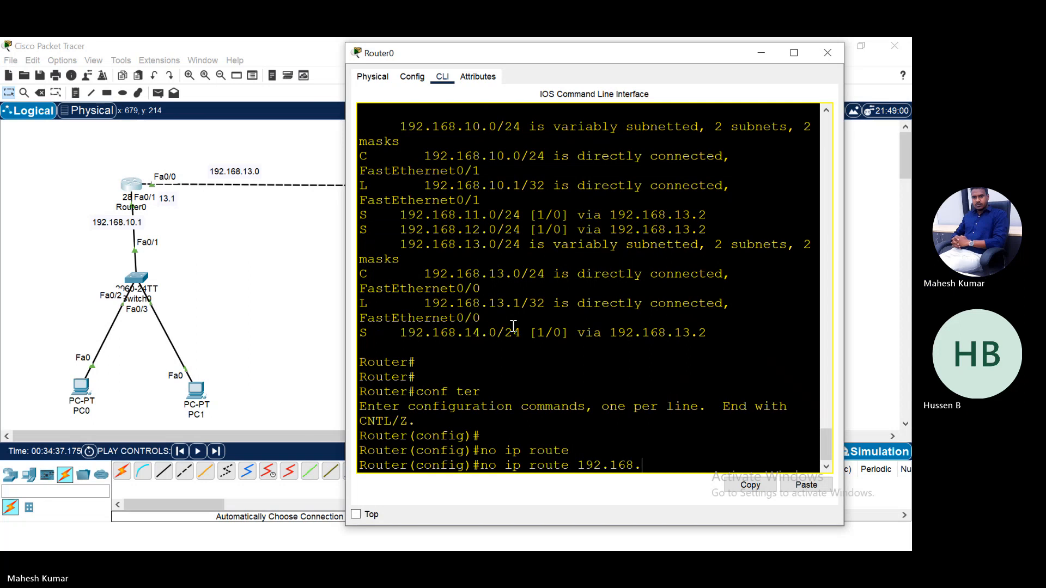
type("2.168.")
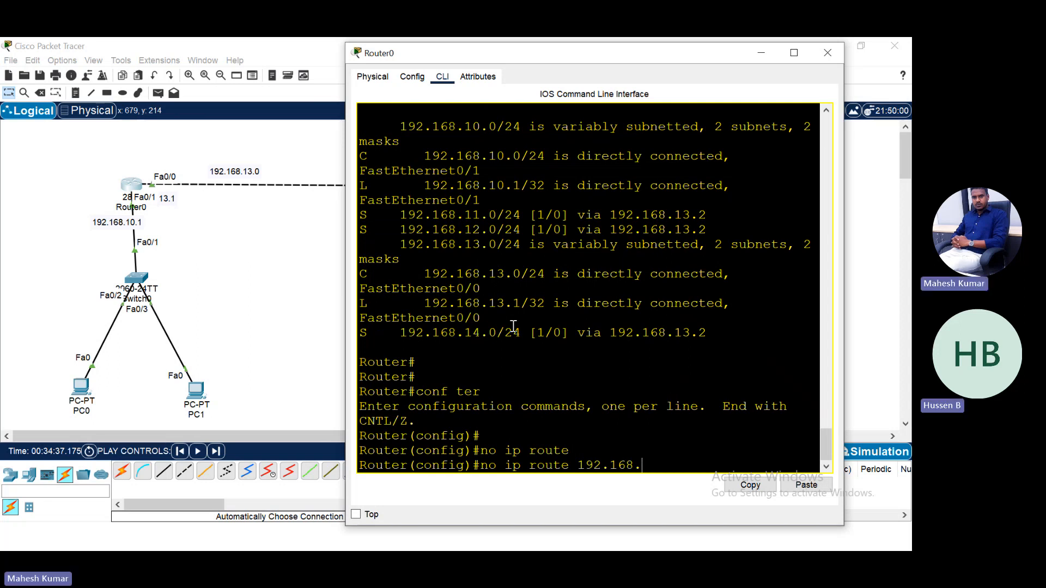
type("11.0 ")
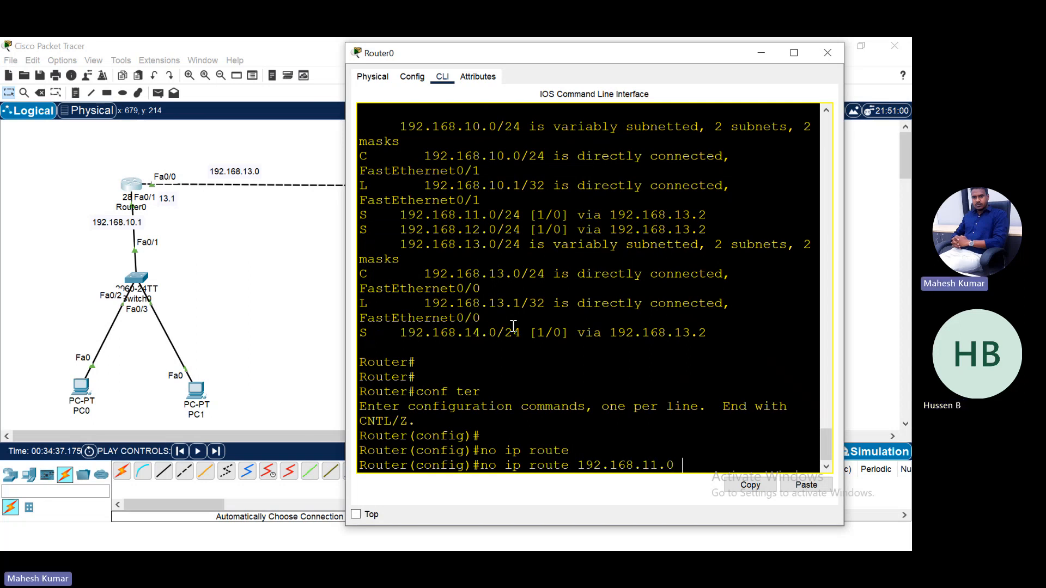
type("2")
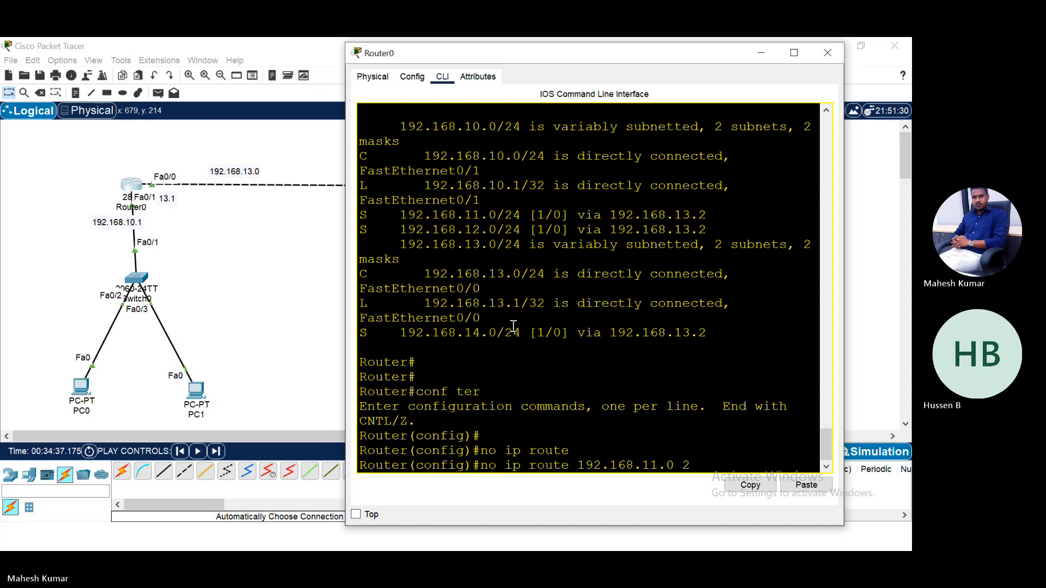
type("55.255.255.0")
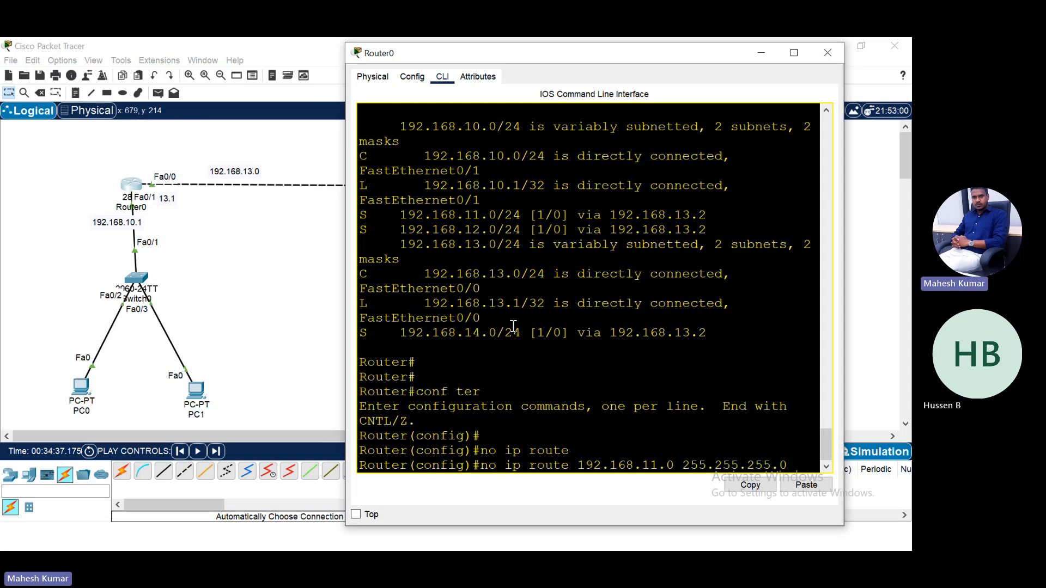
type(" 192.168.13.")
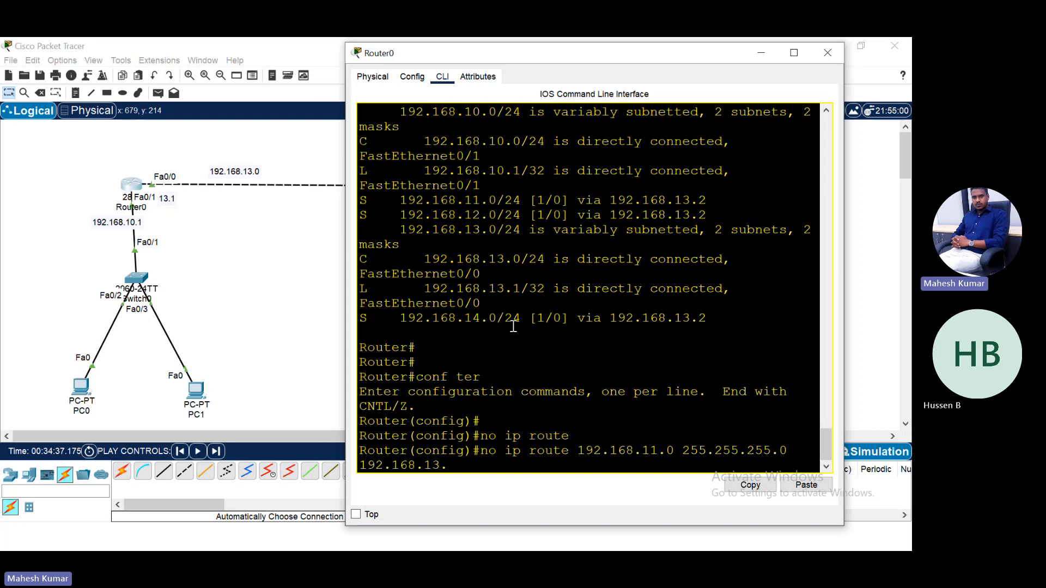
key("Return")
key("Return")
key("Return")
key("Return")
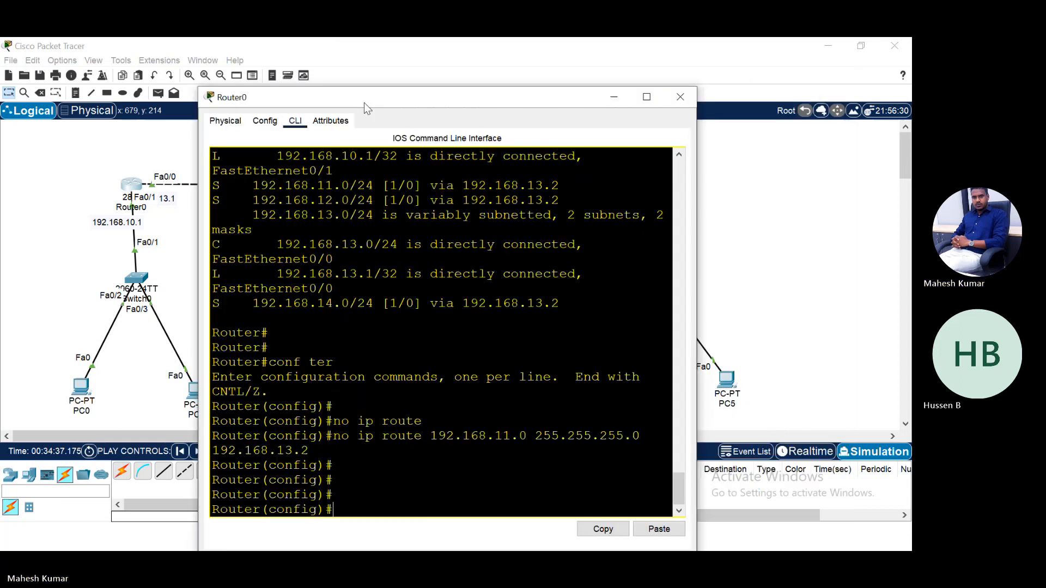
Remove Router0's static route to 192.168.12.0 255.255.255.0 via 192.168.13.2.
left_click_drag(511, 58, 163, 321)
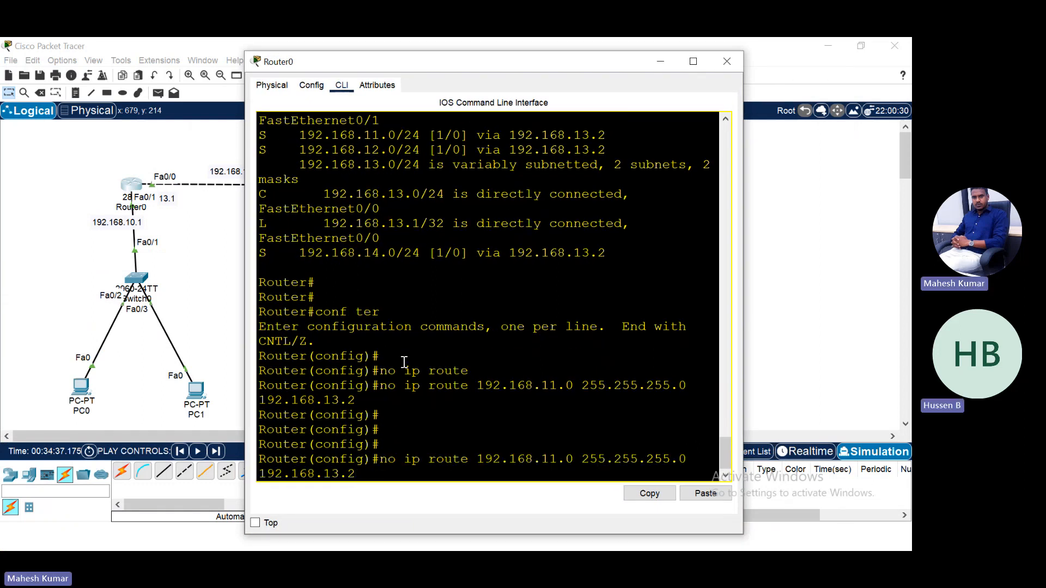
key("Left")
key("Left")
key("Left")
key("Left")
key("Left")
key("Left")
key("Left")
key("Left")
key("Left")
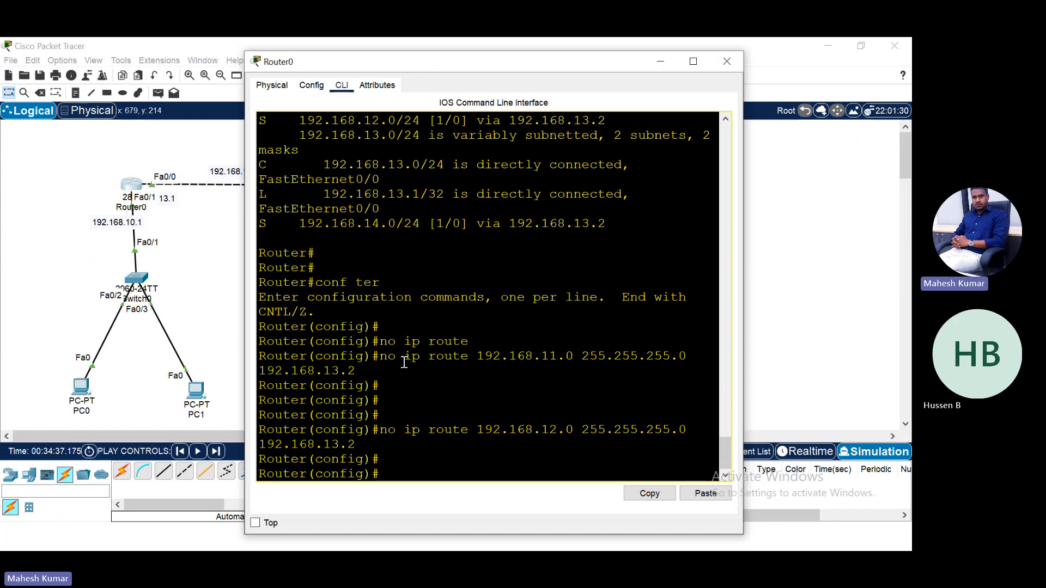
key("Return")
key("Return")
key("Return")
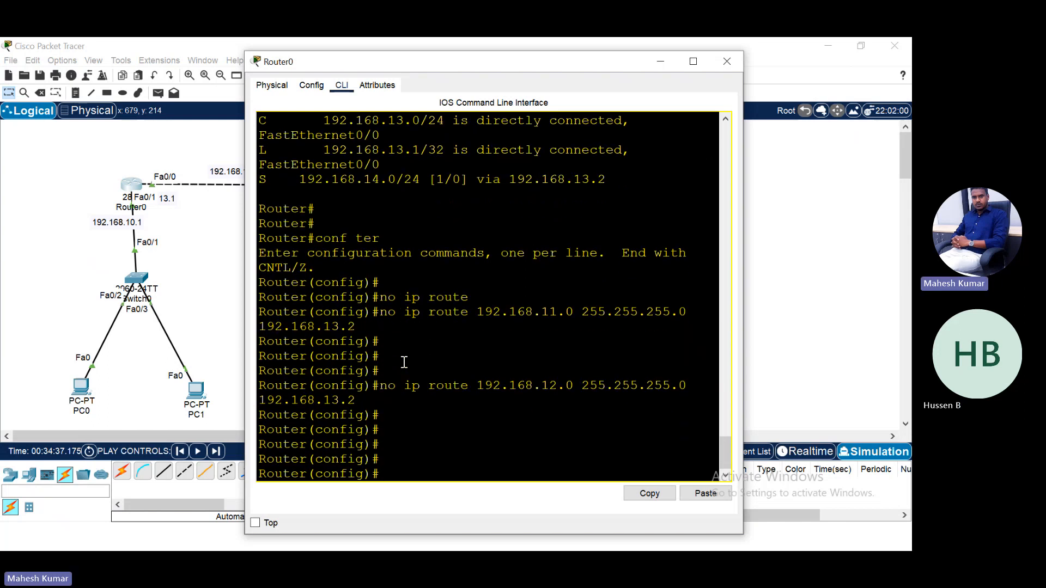
Remove Router0's static route to 192.168.14.0 255.255.255.0 via 192.168.13.2 and leave configuration mode.
key("Up")
key("Left")
key("Left")
key("Left")
key("Left")
key("Left")
key("Left")
key("Left")
key("Left")
key("Left")
key("Left")
key("Left")
key("Left")
key("Left")
key("Left")
key("Left")
key("Left")
key("Left")
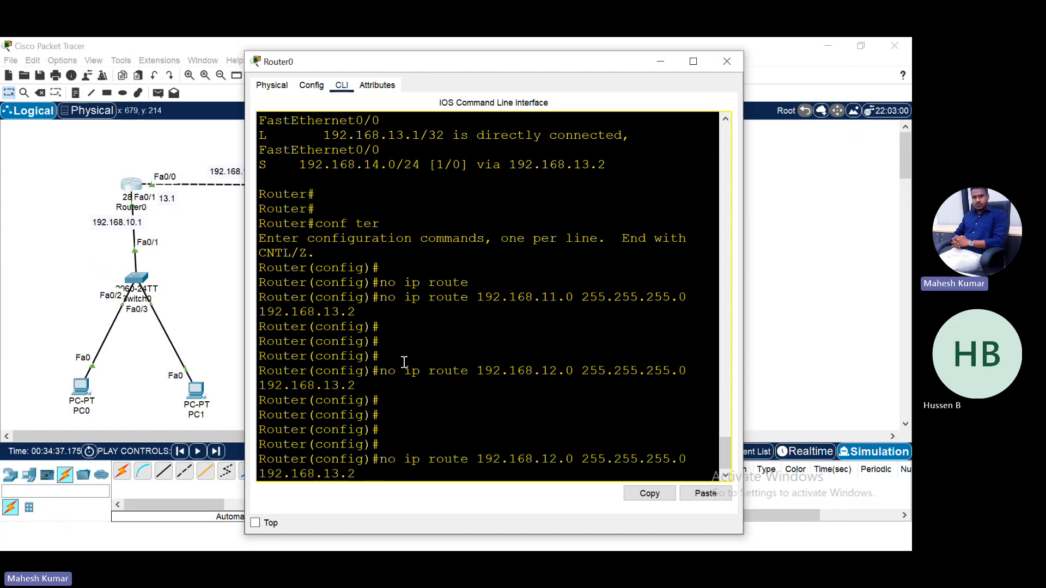
key("BackSpace")
type("4")
key("Return")
key("Return")
key("Return")
key("Return")
type("end")
key("Return")
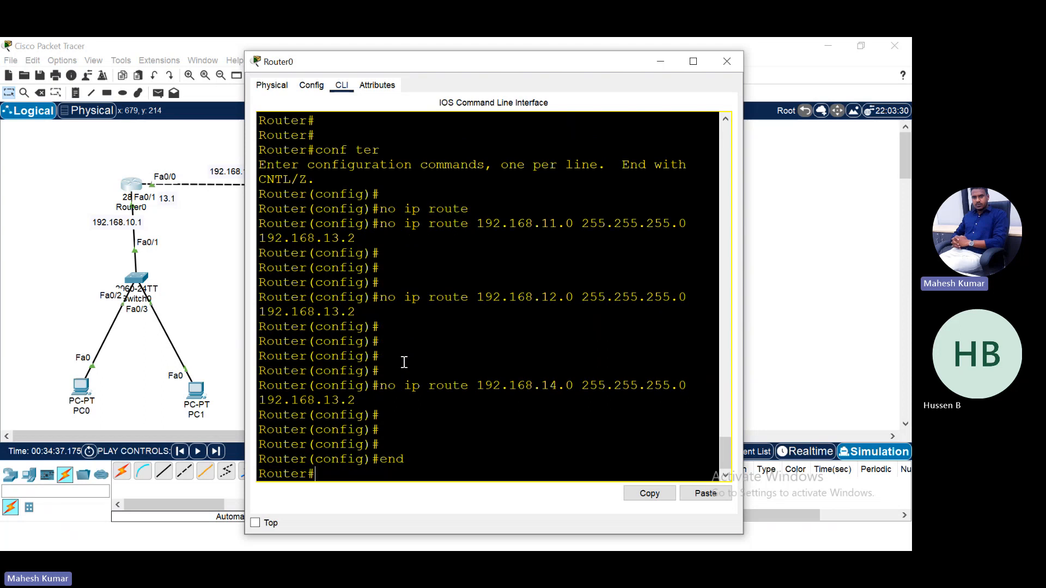
Try to display Router0's IP routing table from privileged mode.
key("Return")
type("sh")
key("Tab")
type("ip rou")
key("Tab")
type("\\")
key("Return")
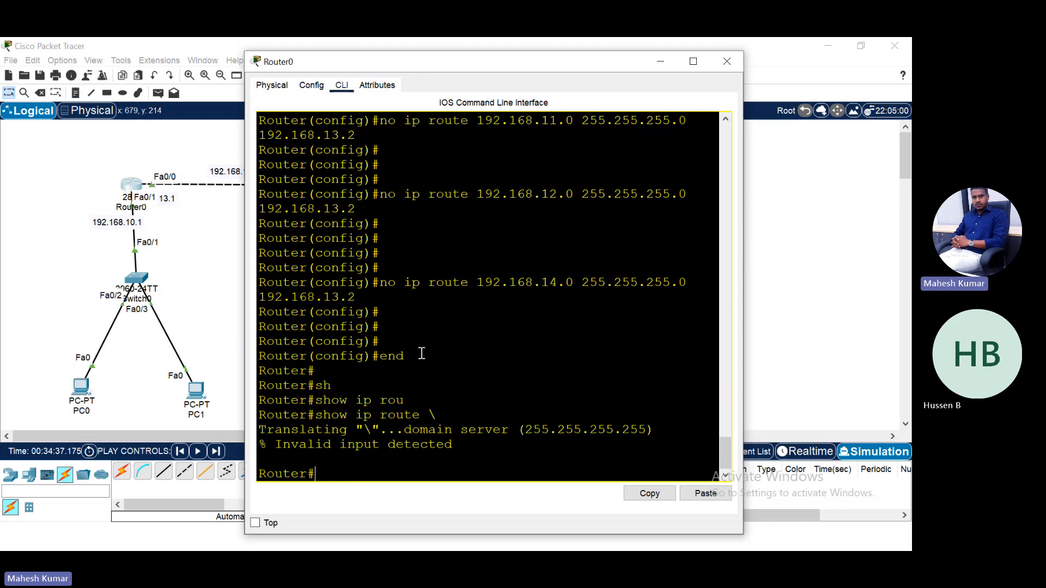
Highlight the rejected routing table command and its error text, and run show ip route on Router0.
type("sh")
key("Tab")
type("i")
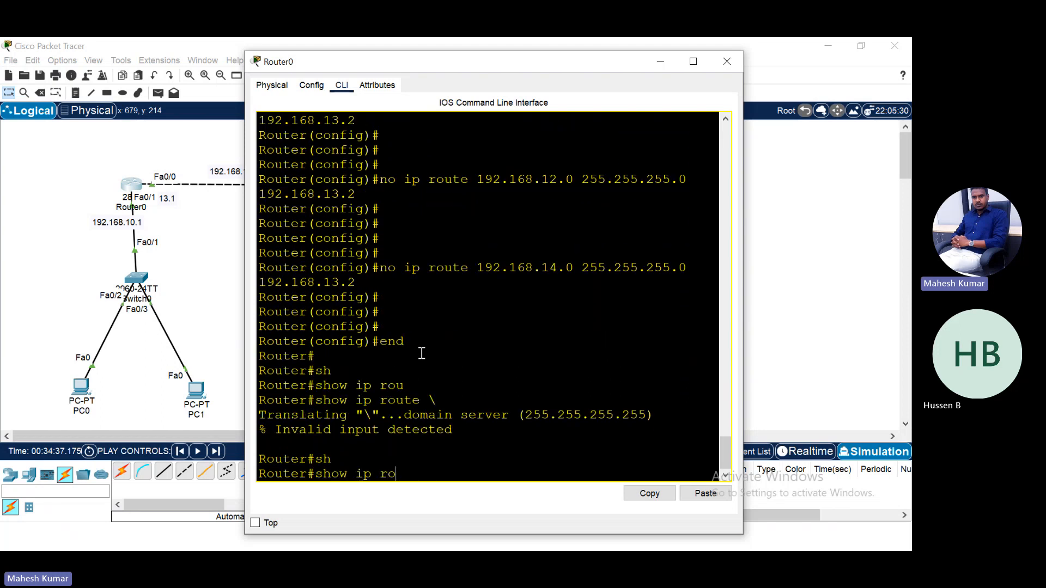
left_click_drag(393, 421, 630, 434)
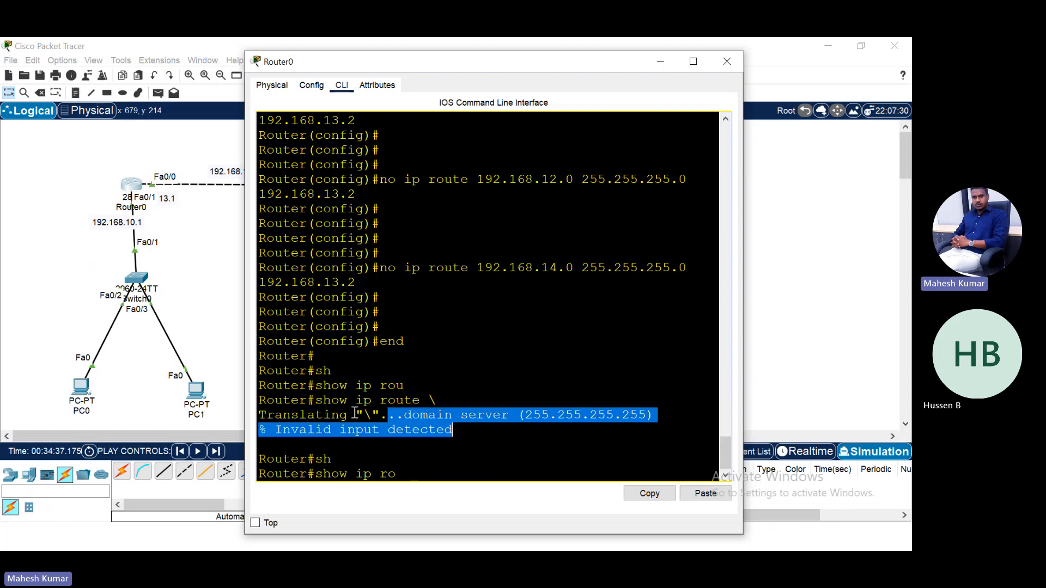
left_click_drag(347, 400, 583, 438)
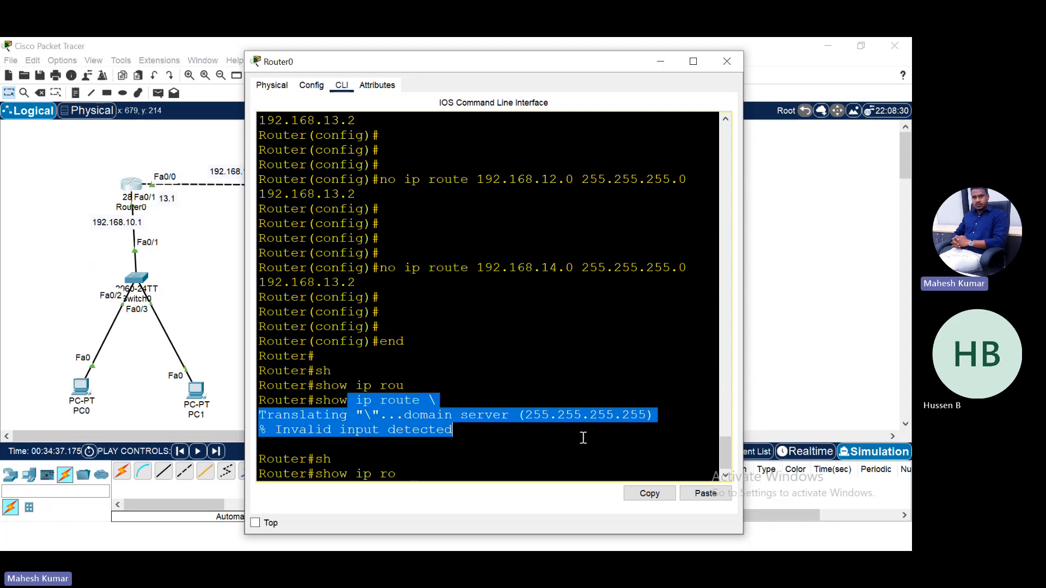
left_click(426, 472)
key("BackSpace")
type("oute")
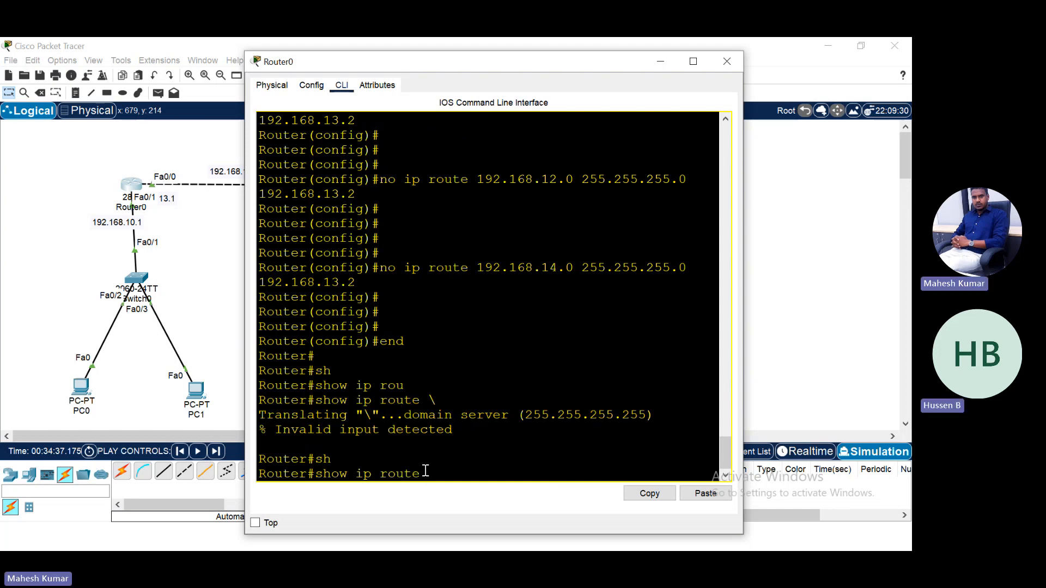
key("Return")
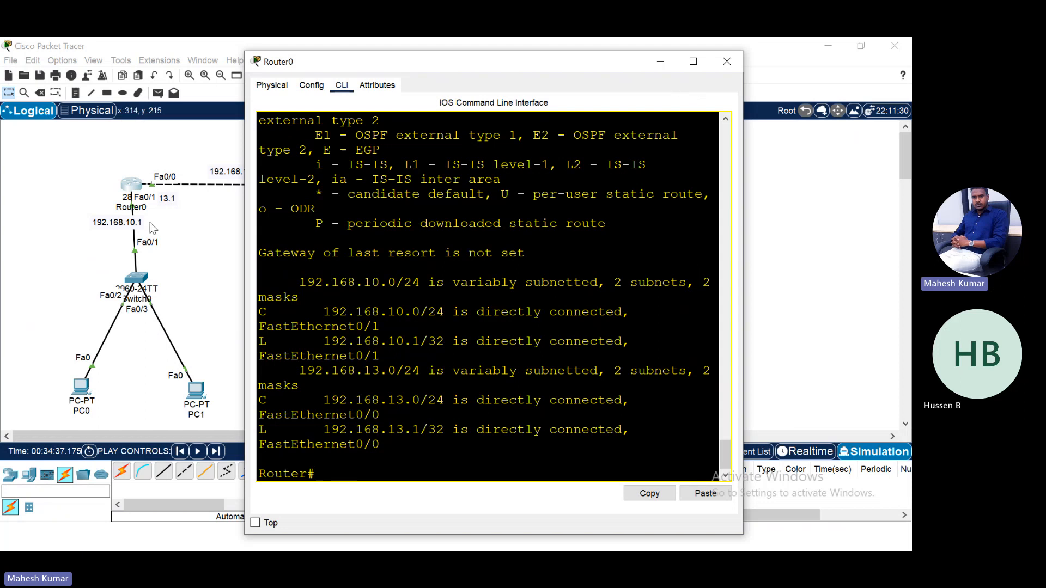
Enlarge the Router0 window, examine the 192.168.10.0 and 192.168.13.0 entries in its routing table, and close the window.
left_click_drag(518, 61, 535, 59)
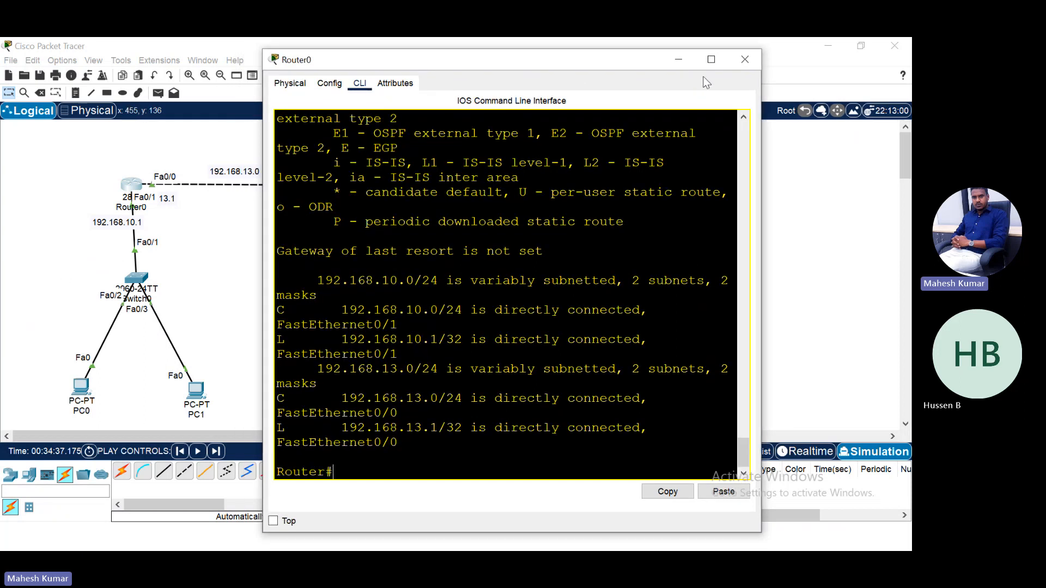
left_click(711, 59)
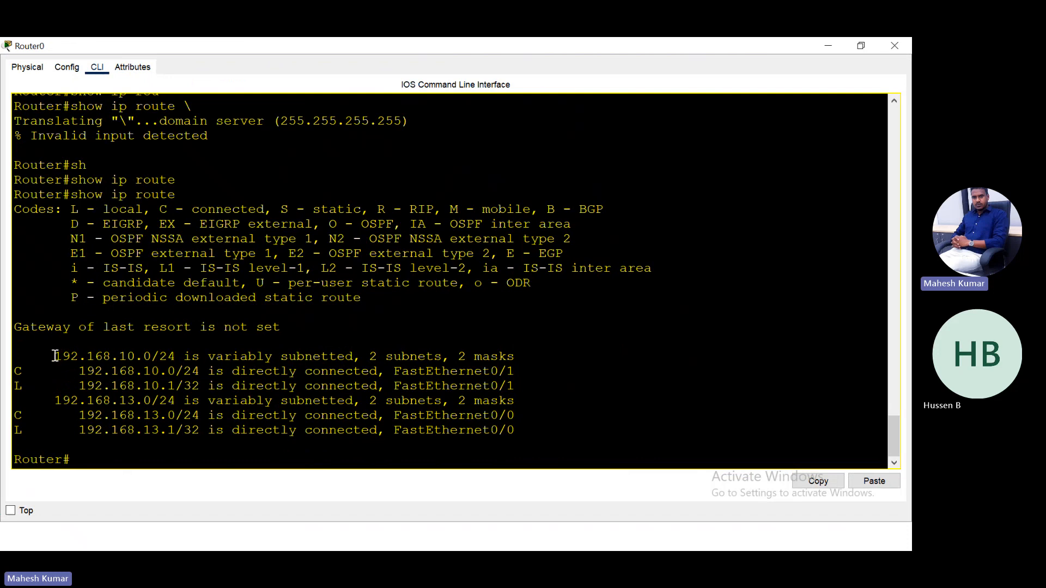
left_click_drag(56, 369, 477, 445)
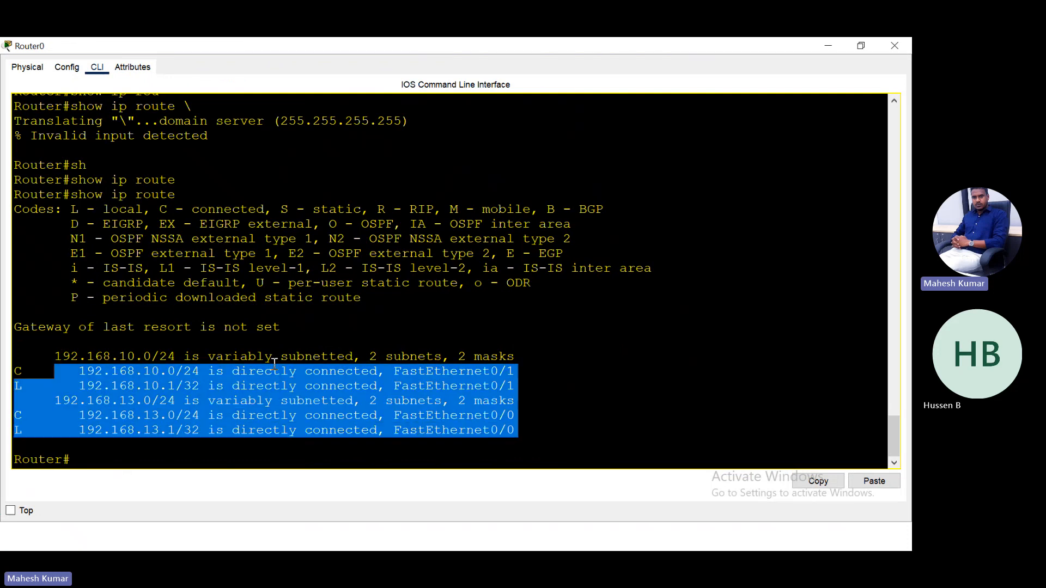
left_click(453, 400)
key("Return")
key("Return")
key("Return")
key("Return")
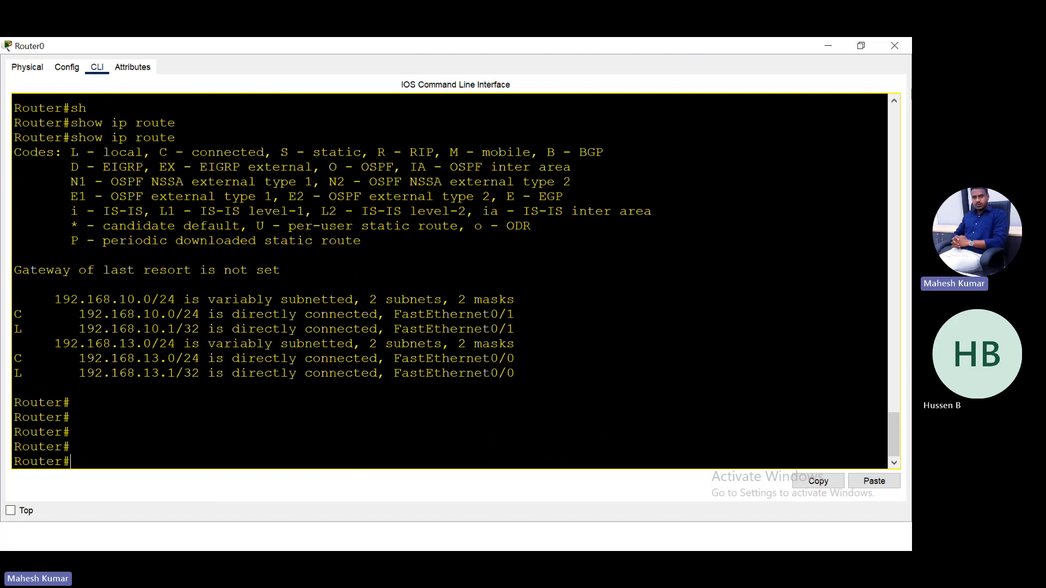
left_click(894, 46)
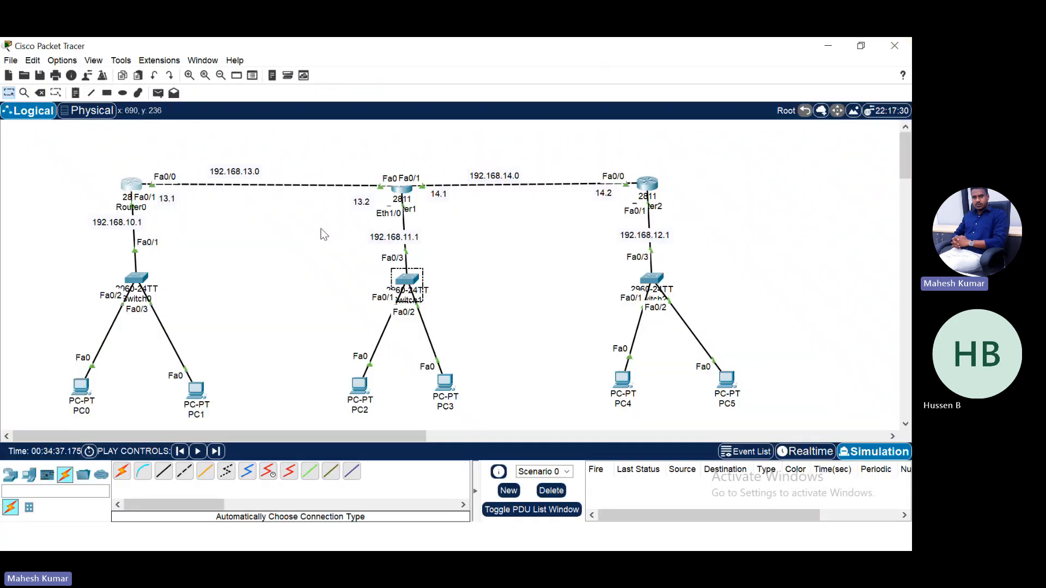
Reopen Router0's command line and place its window so the router's side of the topology stays in view.
left_click(129, 185)
left_click_drag(514, 56, 587, 62)
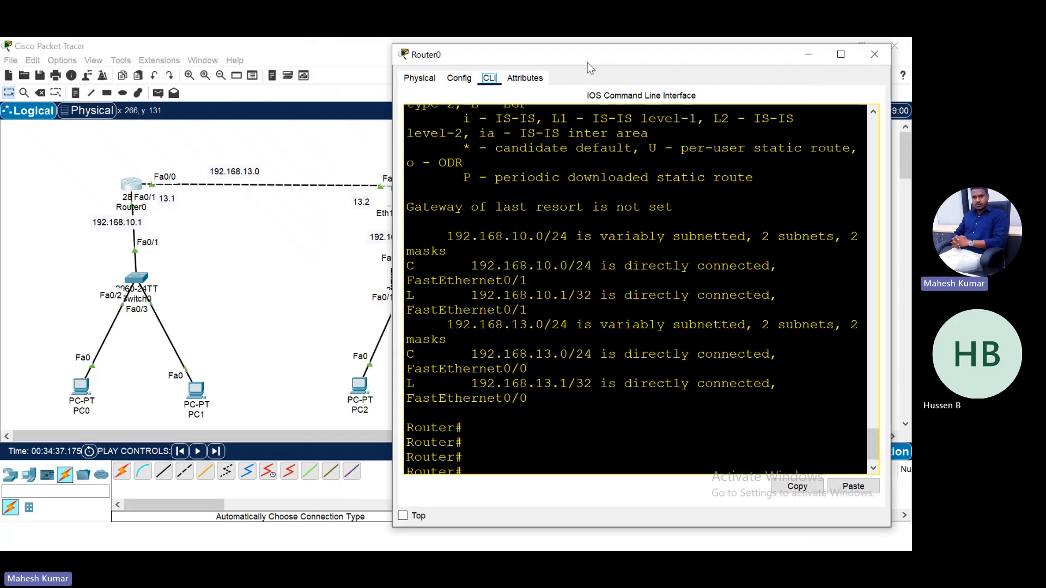
left_click(593, 336)
key("Return")
key("Return")
key("Return")
key("Return")
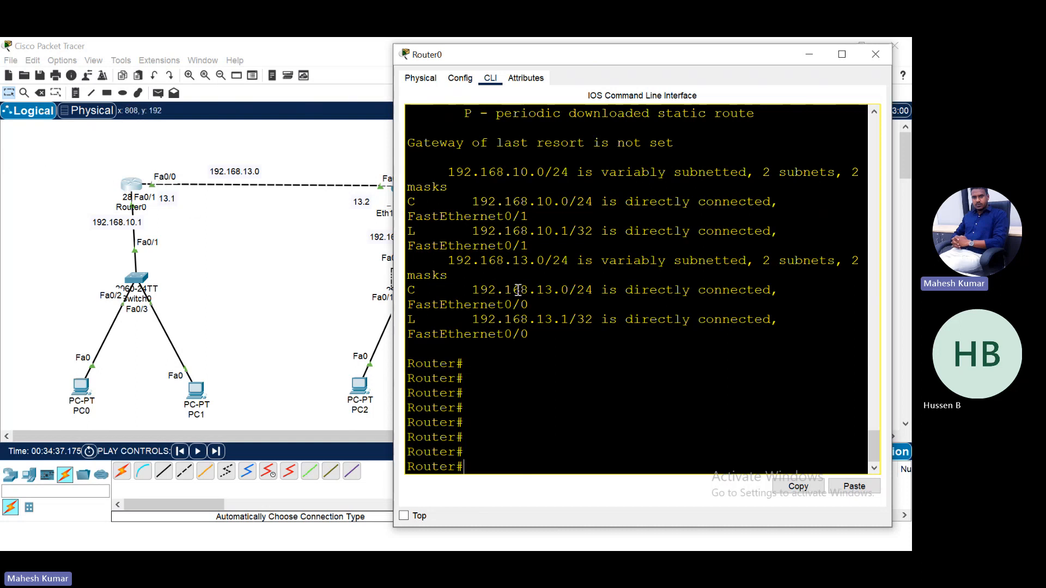
type("\\")
key("Return")
type("\\")
key("Return")
Configure a default route on Router0 to 0.0.0.0 0.0.0.0 via 192.168.13.2, leave configuration mode and close the router window.
type("conf ter")
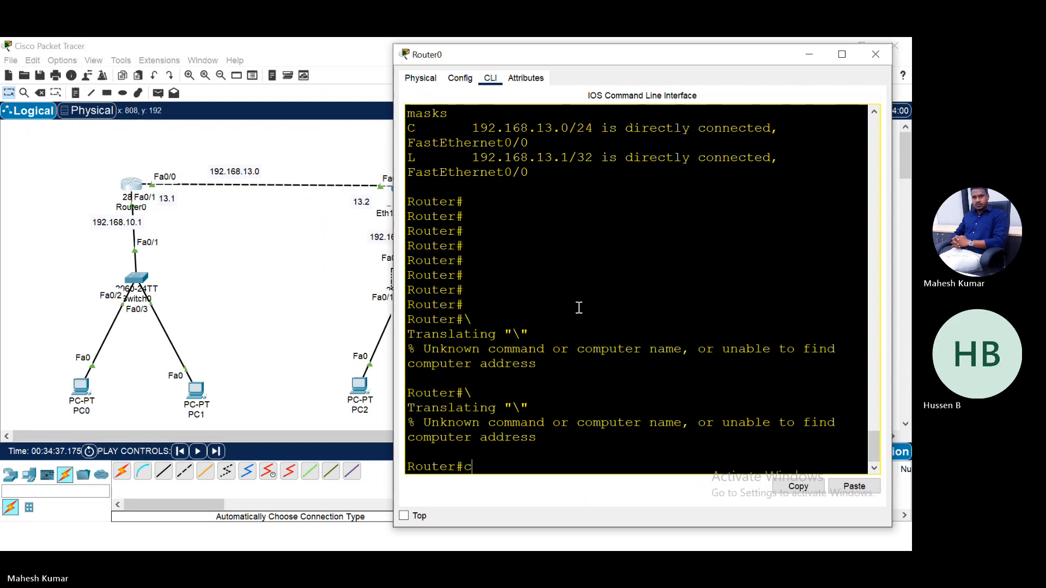
key("Return")
type("ip route")
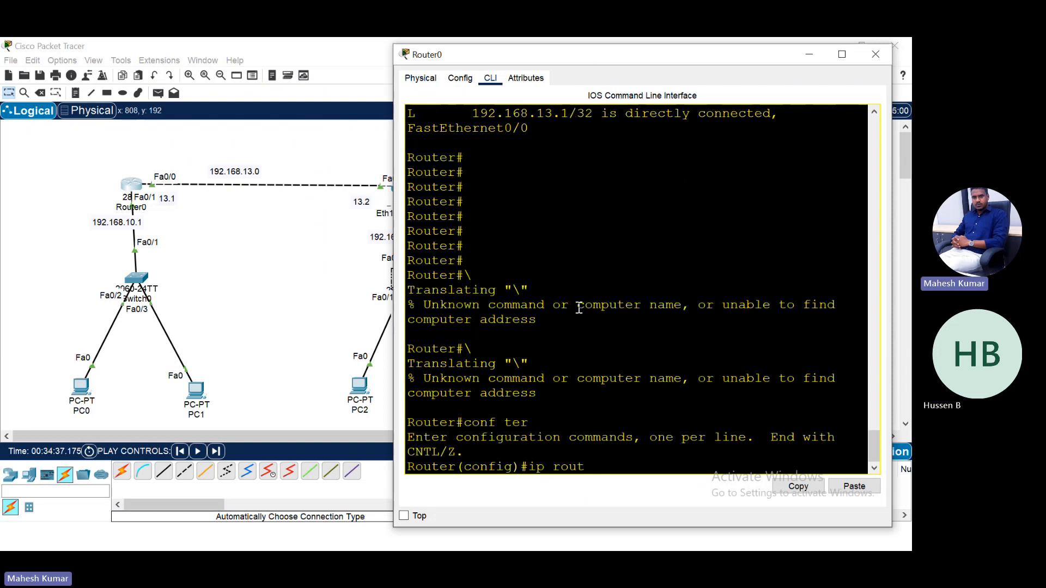
key("Tab")
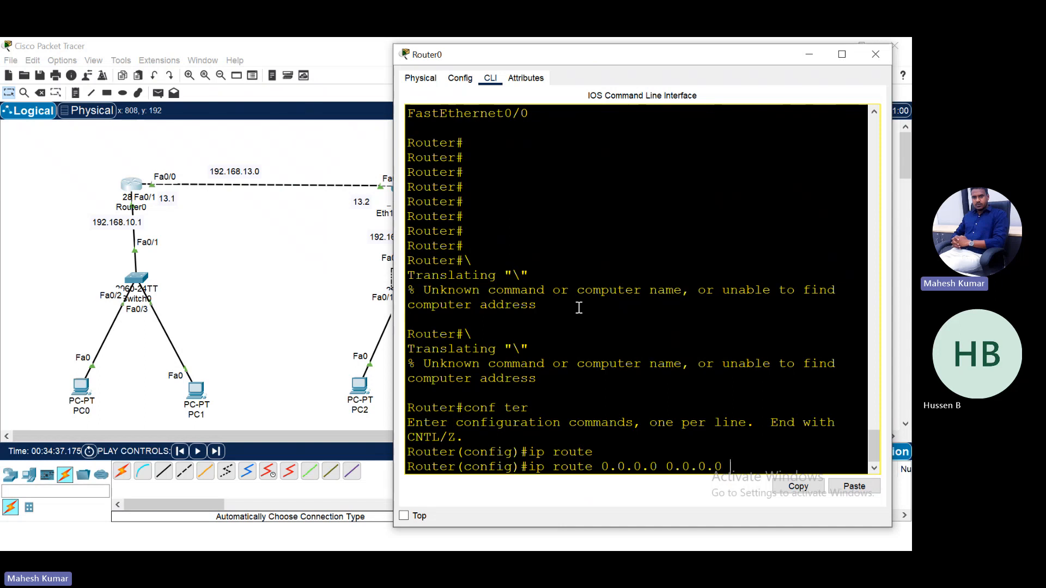
type("68.13.2")
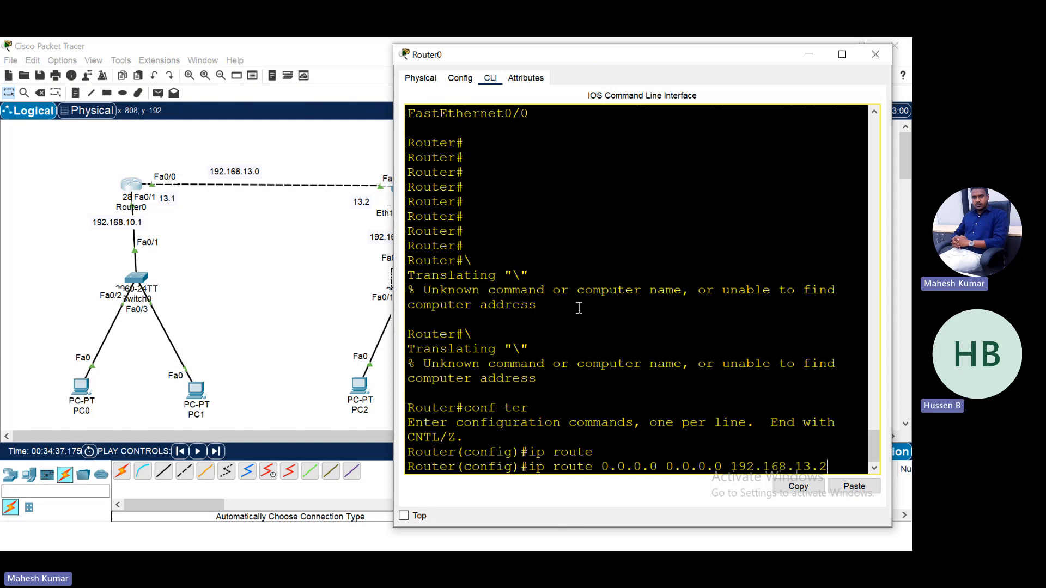
key("Return")
key("Return")
key("Return")
type("end")
key("Return")
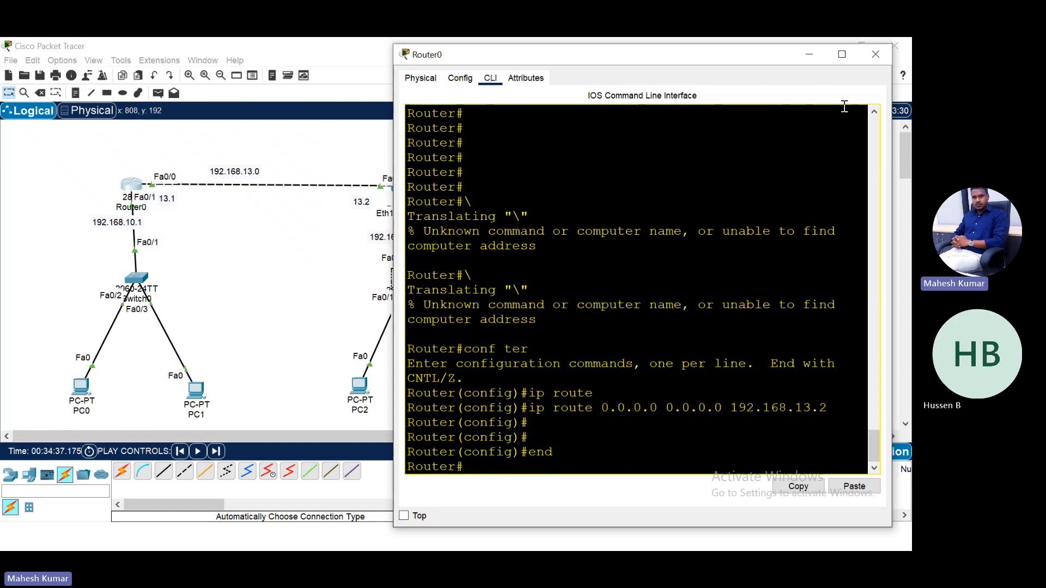
left_click(875, 55)
Open Router2's command line, place its window so the router's side of the topology stays in view, and leave the active configuration mode.
left_click(647, 186)
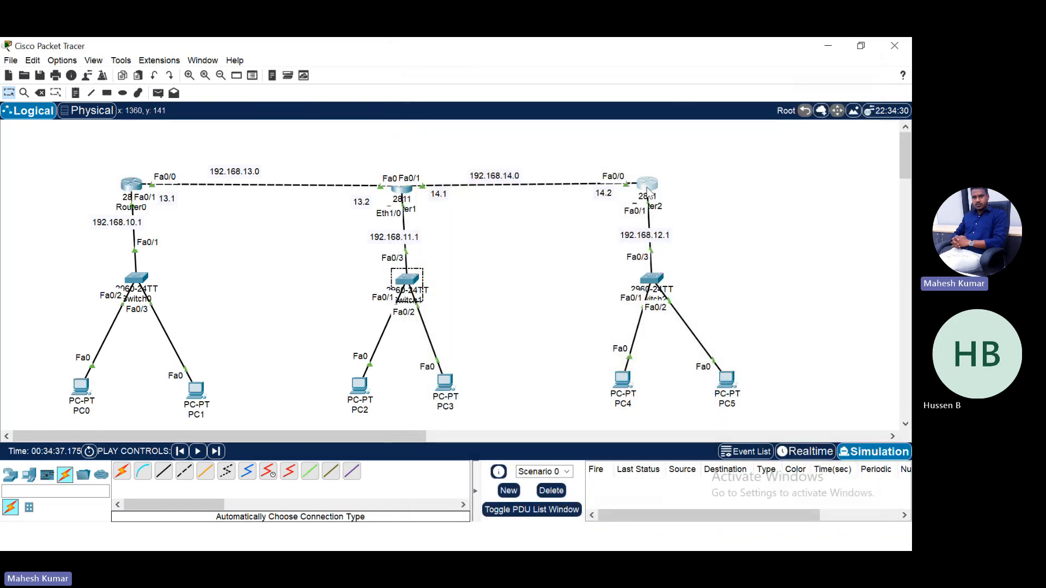
left_click_drag(486, 51, 130, 84)
key("Return")
key("Return")
key("Return")
key("Return")
key("Return")
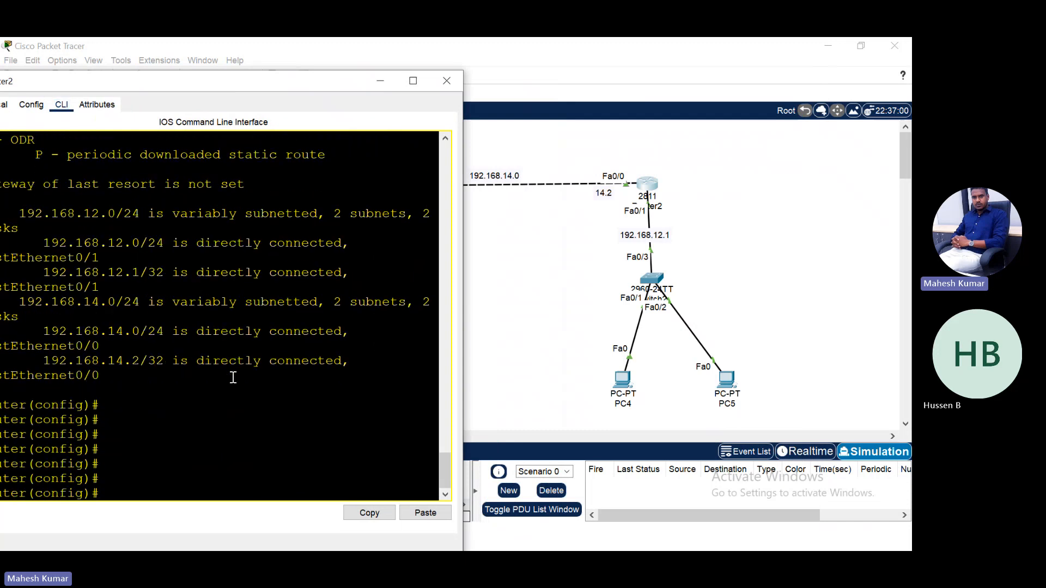
type("end")
key("Return")
key("Return")
Configure a default route on Router2 to 0.0.0.0 0.0.0.0 via 192.168.14.1 and leave configuration mode.
type("conf ter")
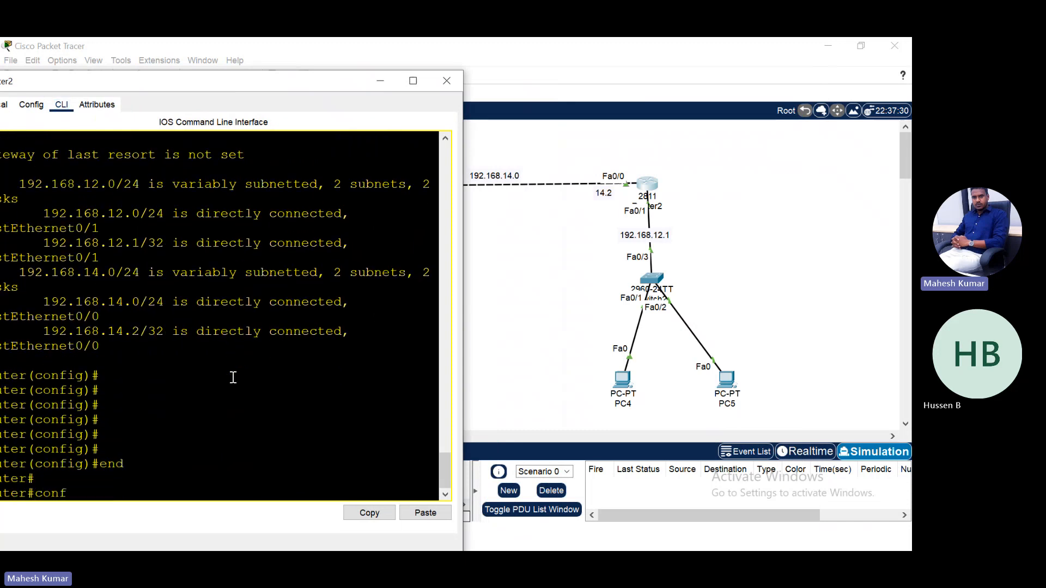
key("Return")
type("ip route 0.")
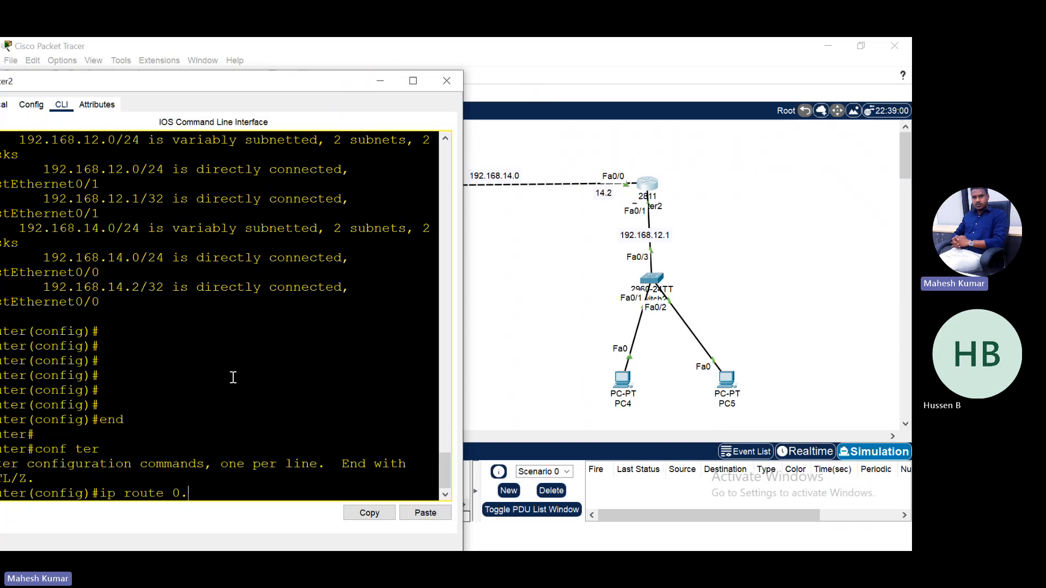
type("0.0.0 0.0.0.0 192.168")
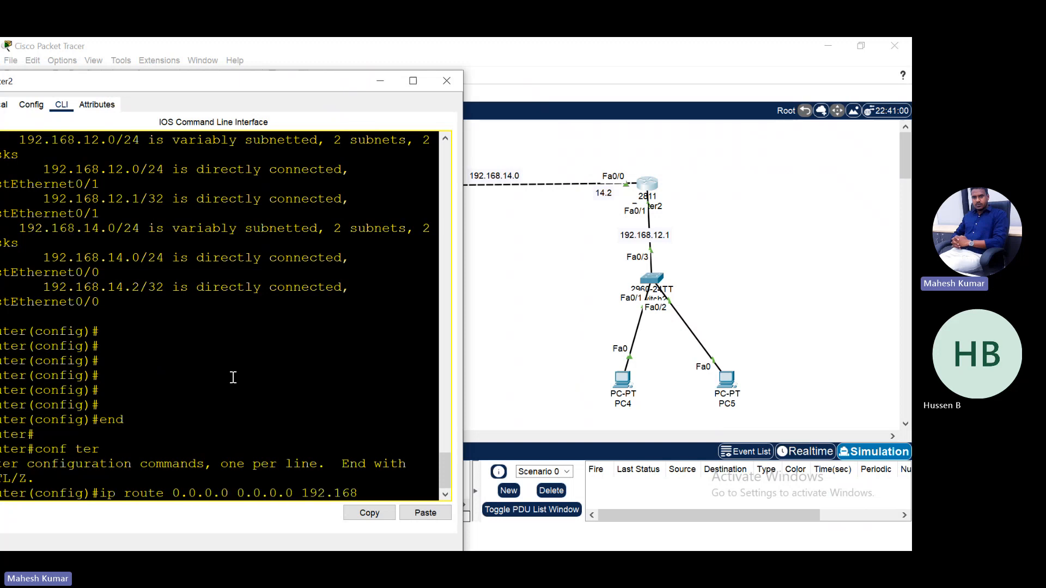
type(".14.1")
key("Return")
key("Return")
key("Return")
type("end")
key("Return")
key("Return")
key("Return")
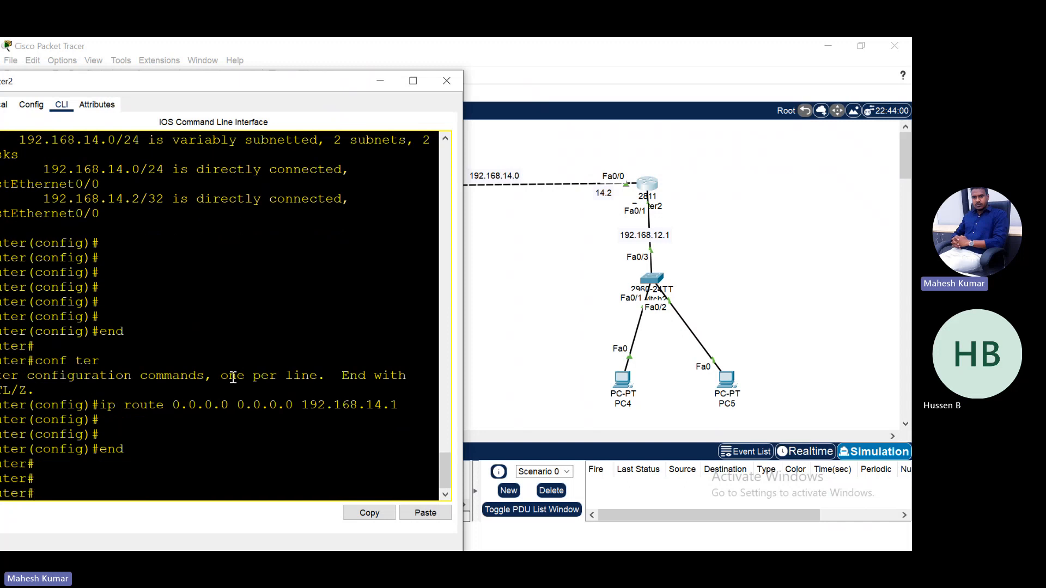
key("Return")
key("Return")
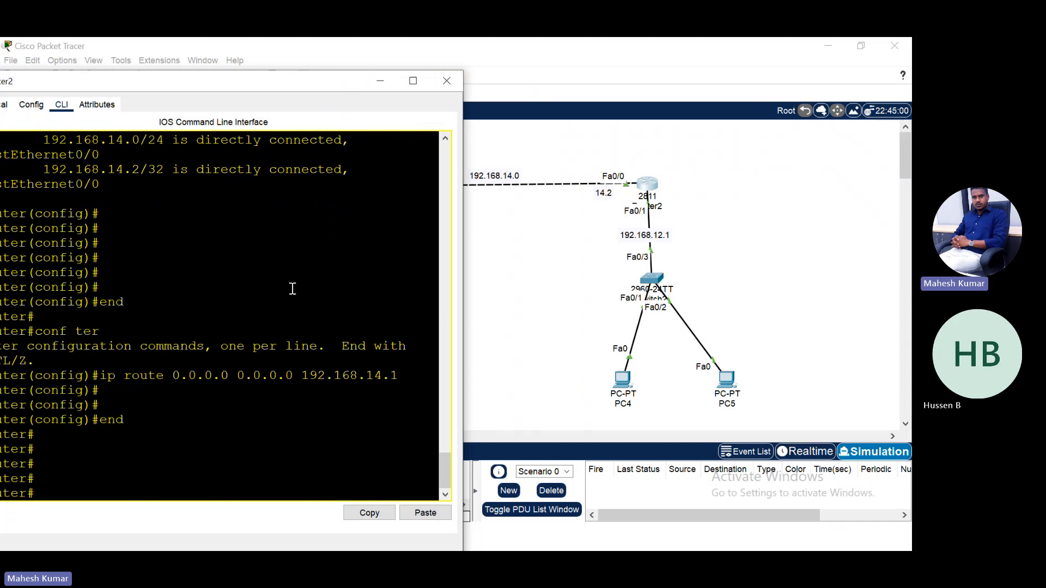
Run show ip route on Router2, highlight the 192.168.12.0 and 192.168.14.0 entries in the enlarged window, and minimize it.
key("Return")
type("show ip route")
key("Return")
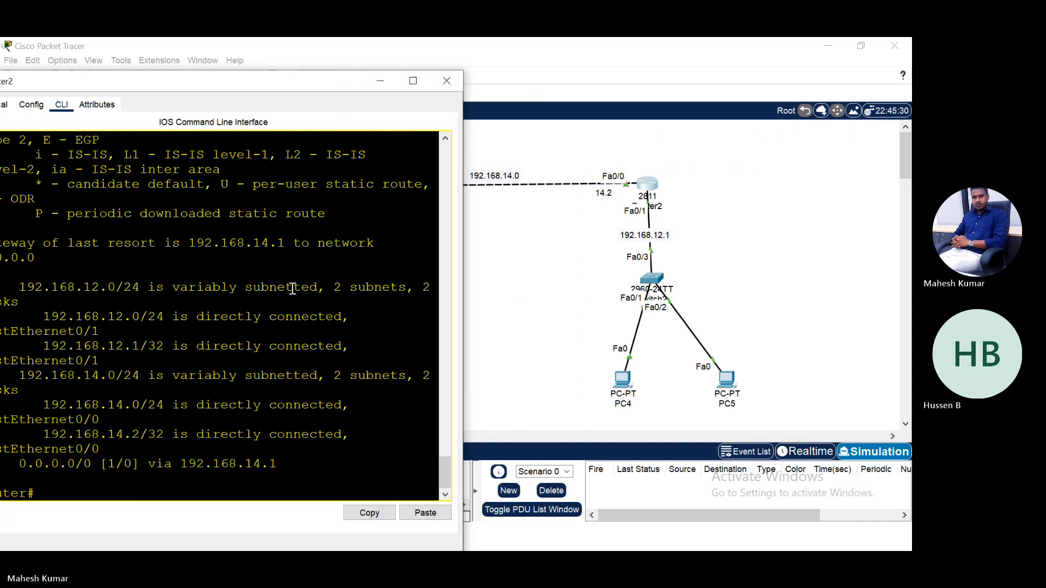
left_click(413, 81)
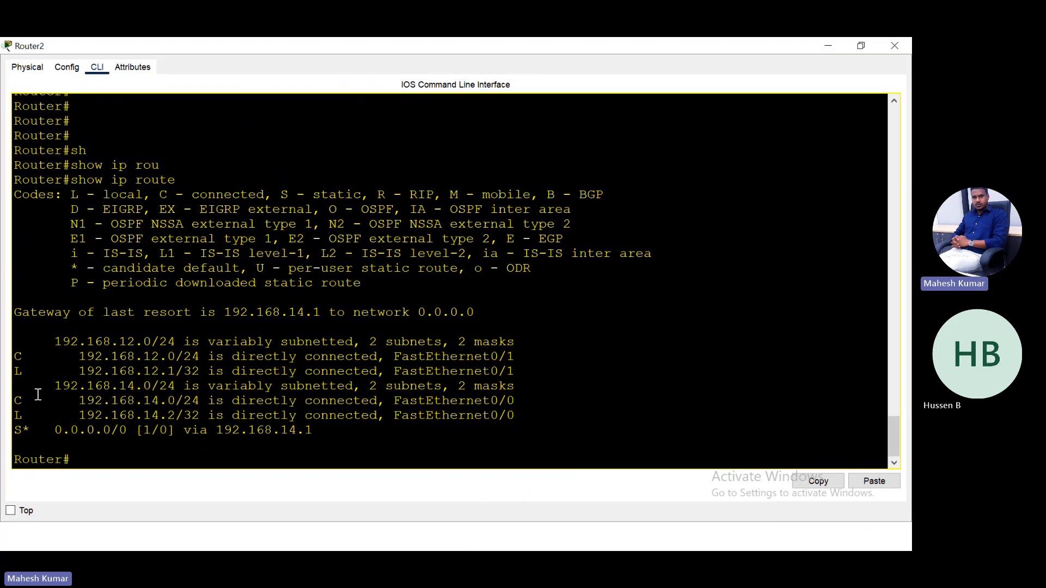
left_click_drag(47, 341, 545, 420)
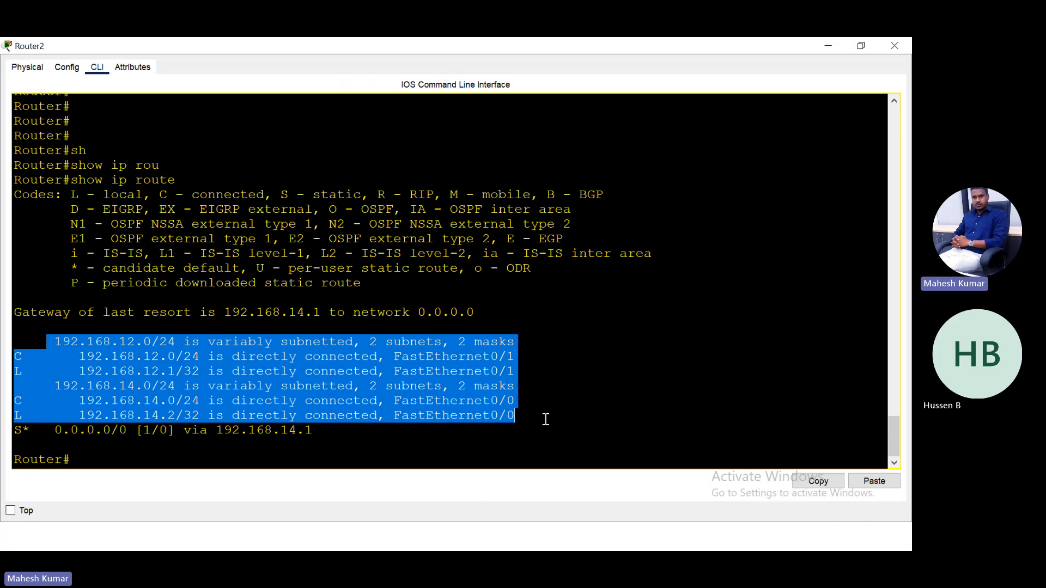
left_click(828, 45)
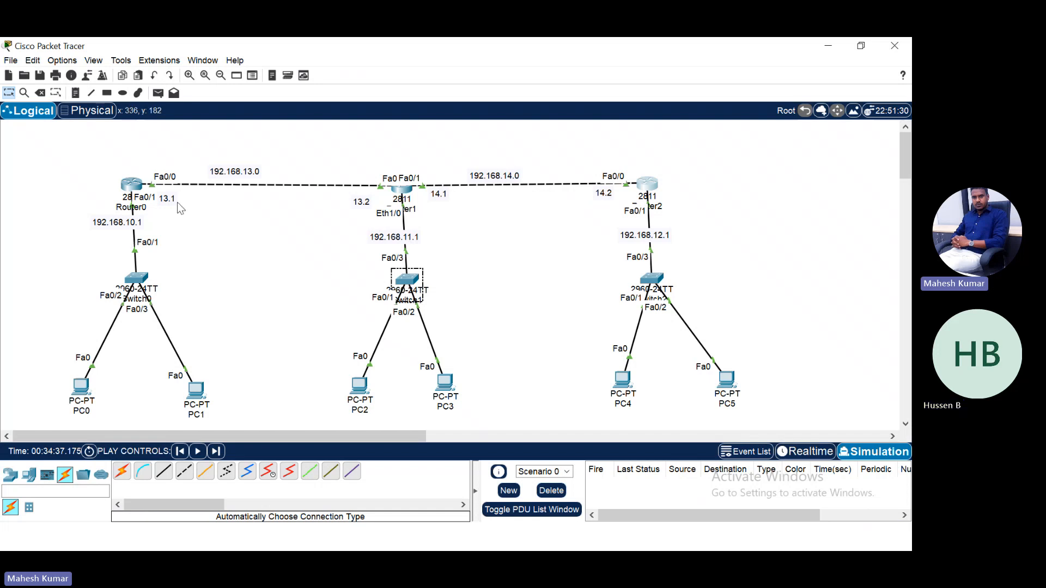
Ping 10.0.0.1 from Router2's command line and close the router window.
left_click(652, 195)
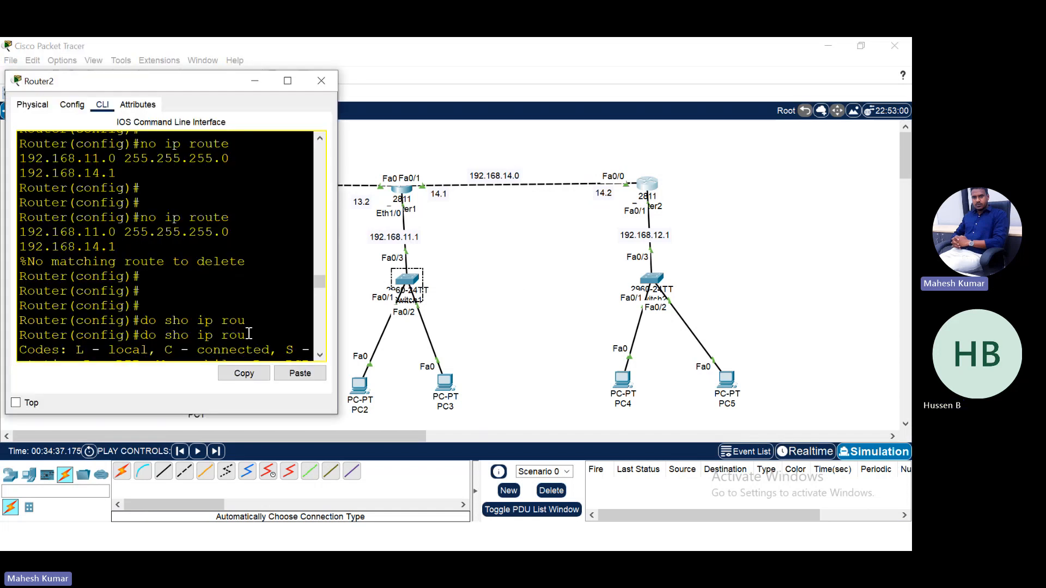
type("ping")
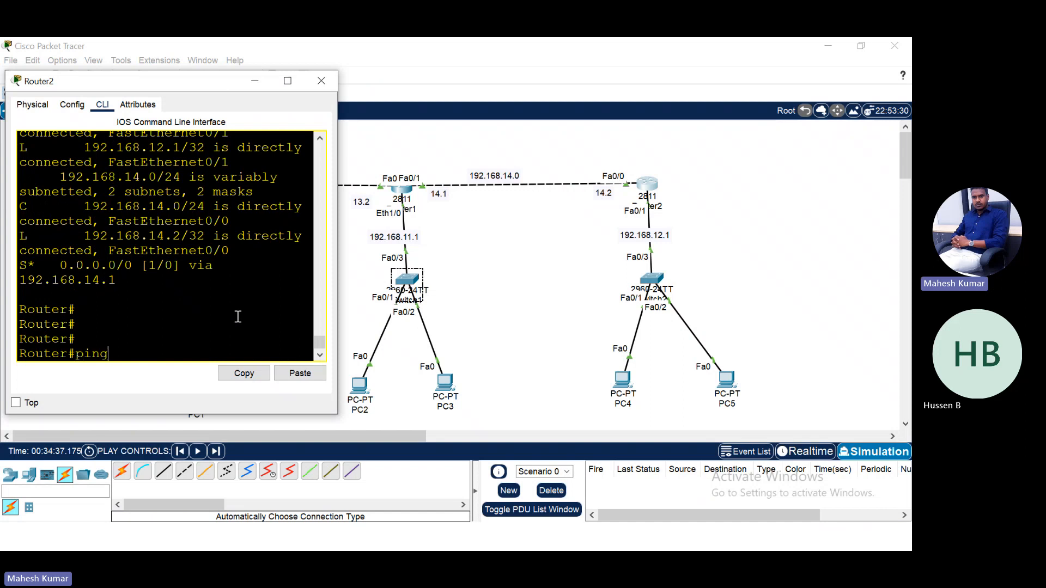
type(" 10.0.0.1")
key("Return")
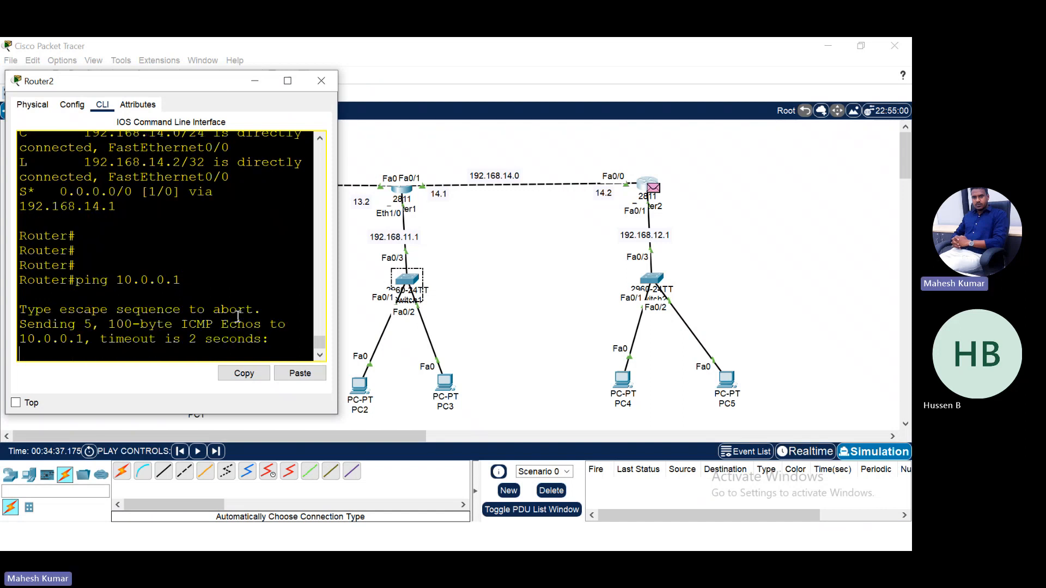
left_click(288, 81)
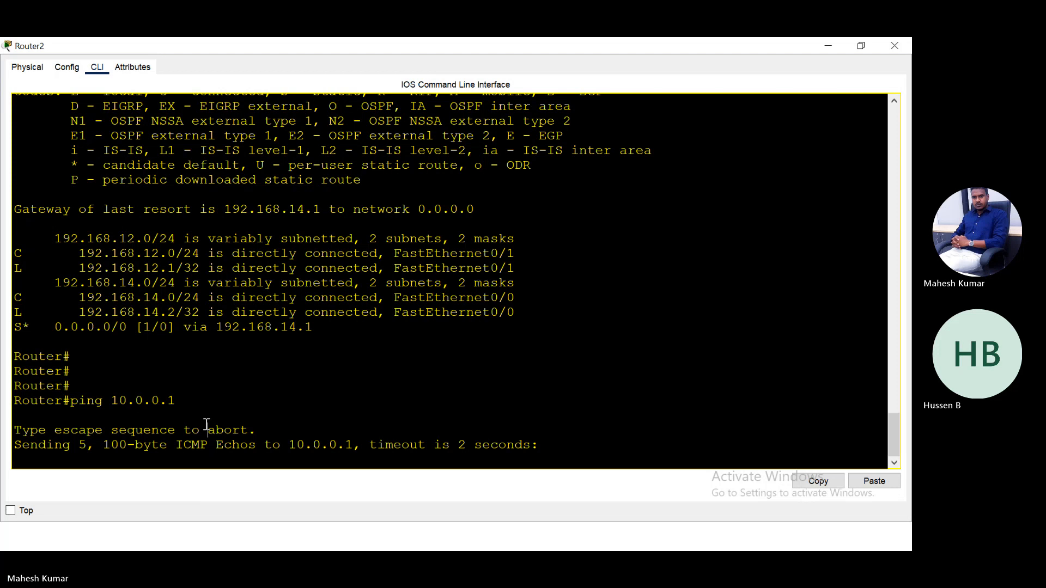
left_click(896, 48)
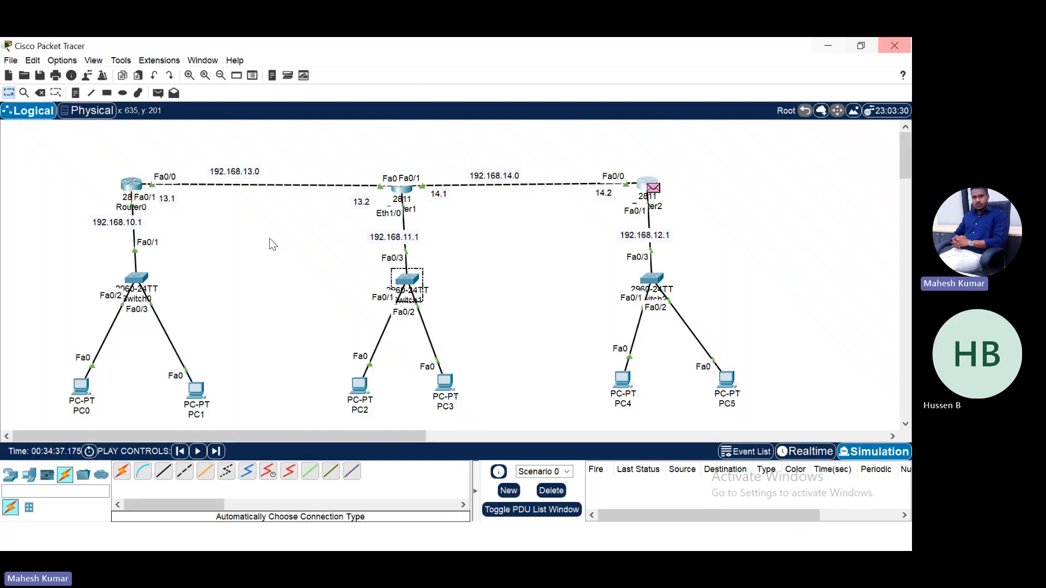
Switch from Simulation to Realtime mode and reopen Router2's command line in an enlarged window at a fresh prompt.
key("shift+r")
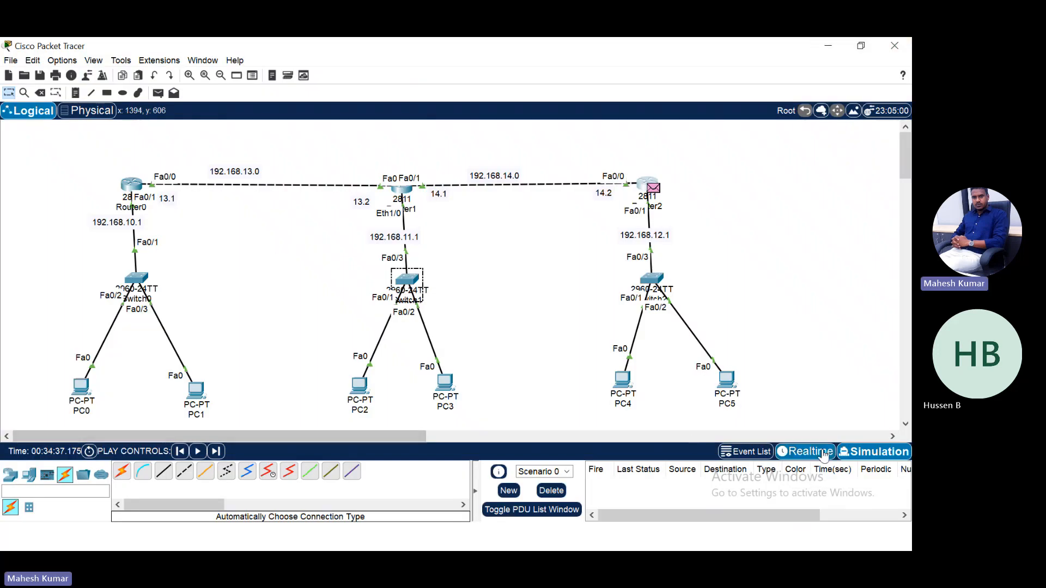
left_click(647, 188)
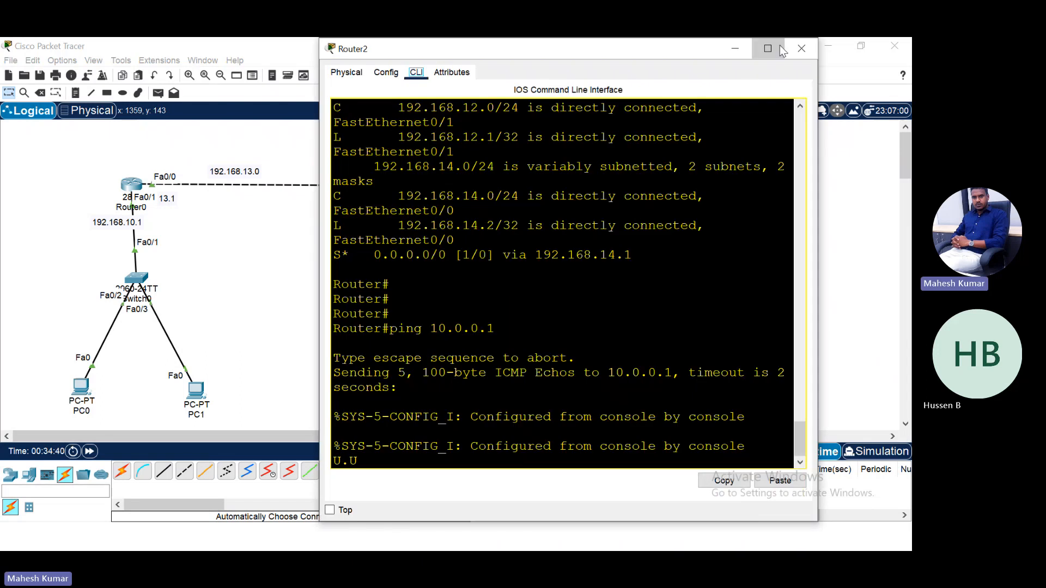
left_click(765, 46)
key("Return")
key("Return")
key("Return")
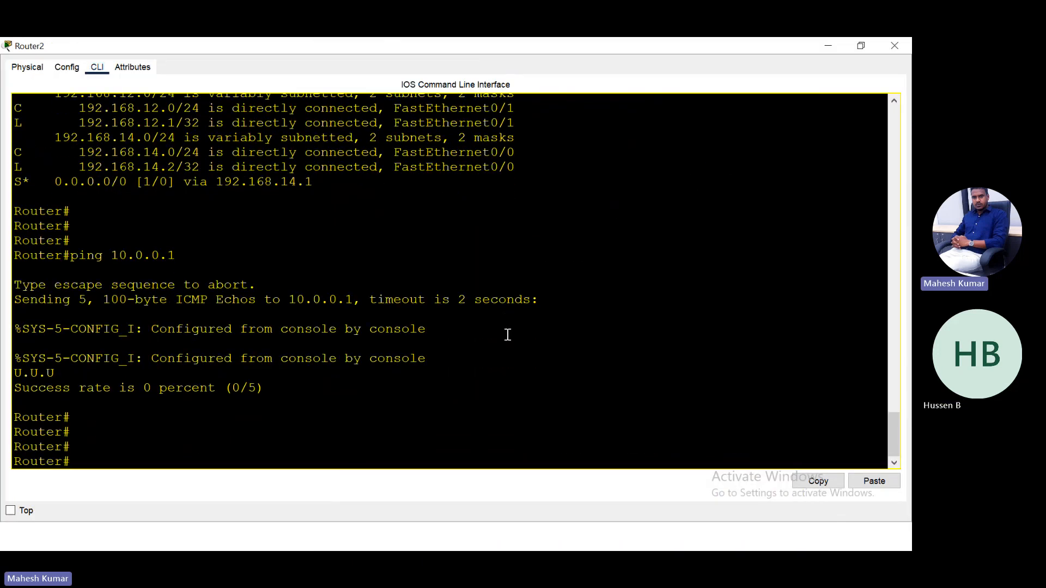
Repeat the ping to 10.0.0.1 from Router2 with its window restored to normal size.
key("Up")
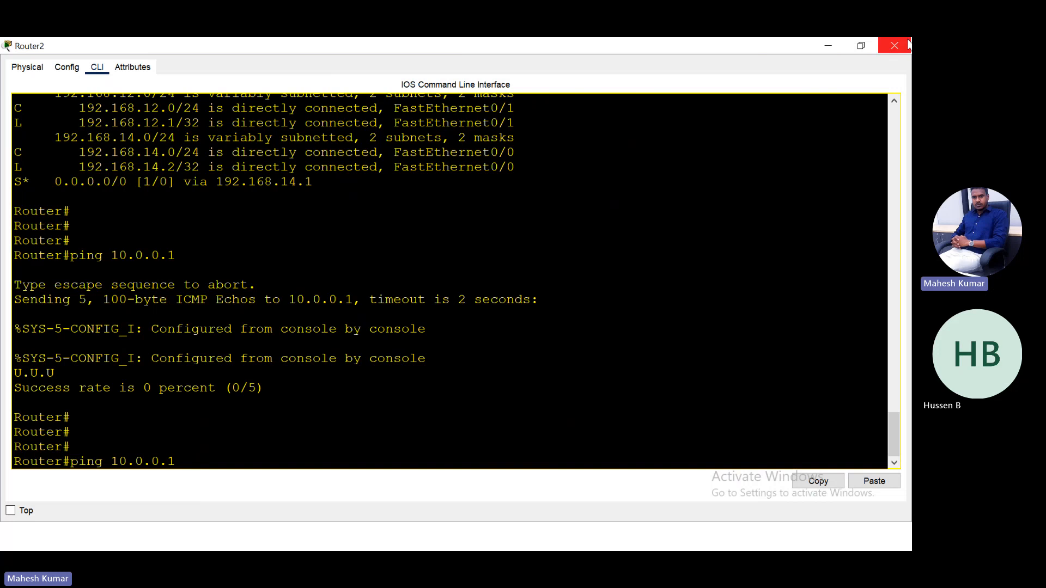
left_click(861, 46)
key("Return")
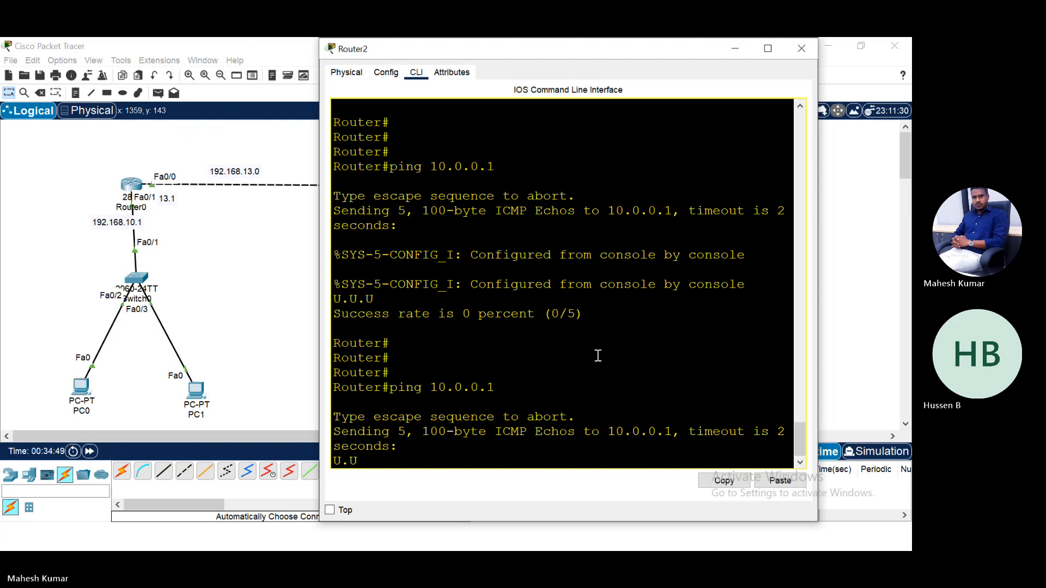
Display Router2's routing table again with show ip route, highlight its directly connected network entries, and minimize the window.
type("s")
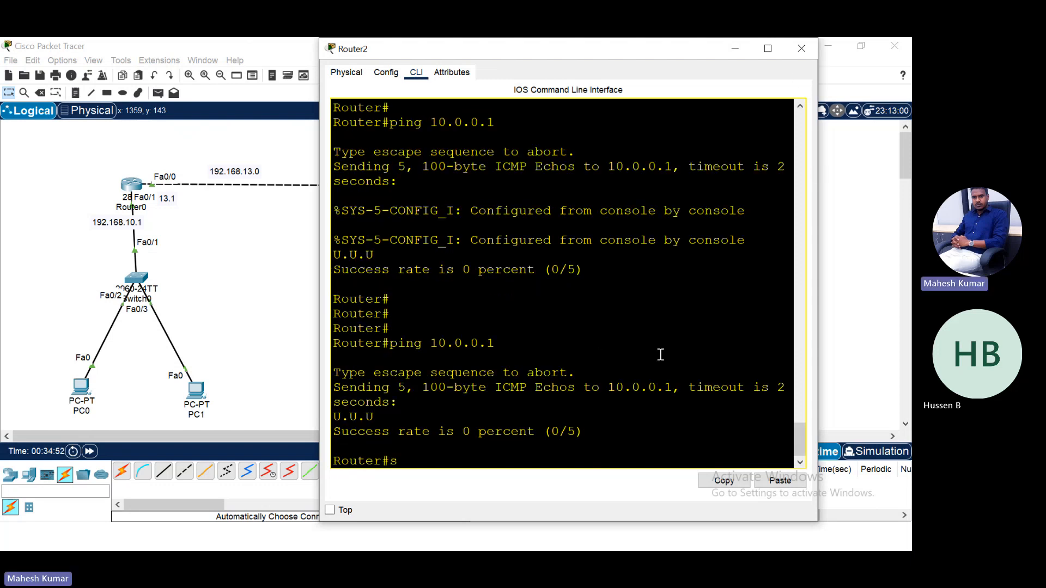
type("h")
key("Tab")
type("ip rou")
key("Tab")
key("Return")
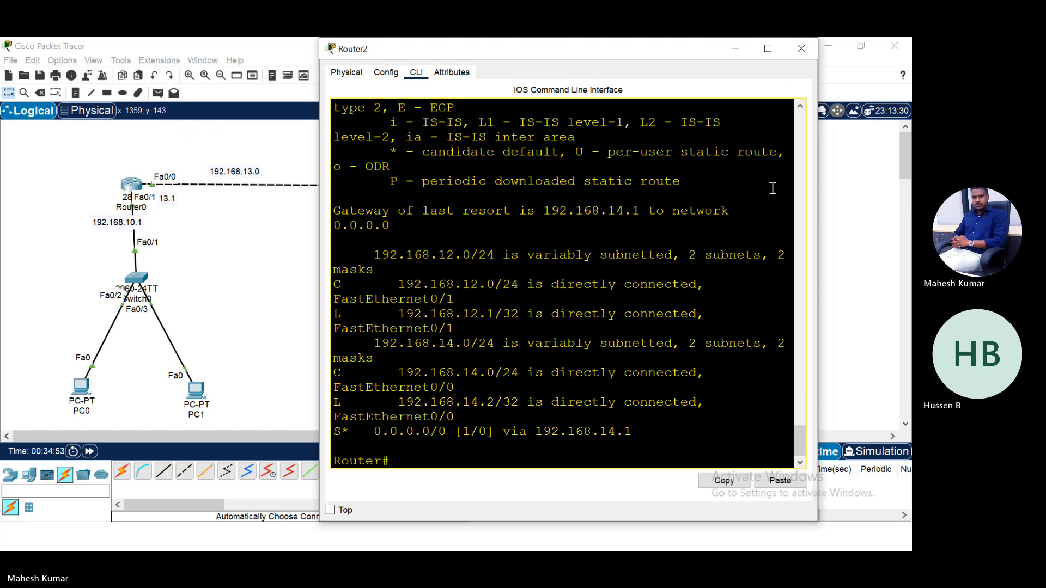
left_click(767, 48)
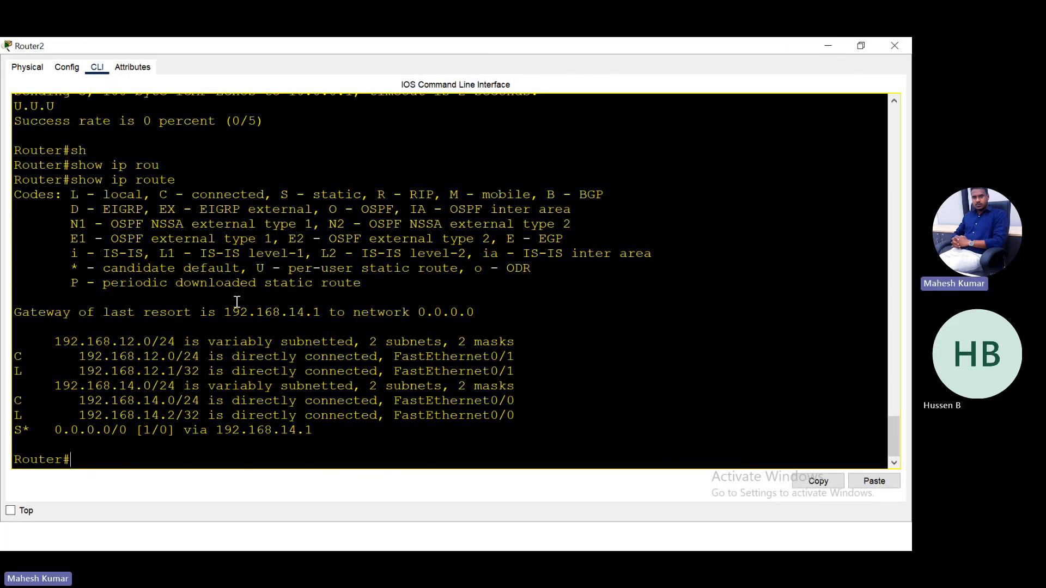
left_click_drag(46, 342, 527, 412)
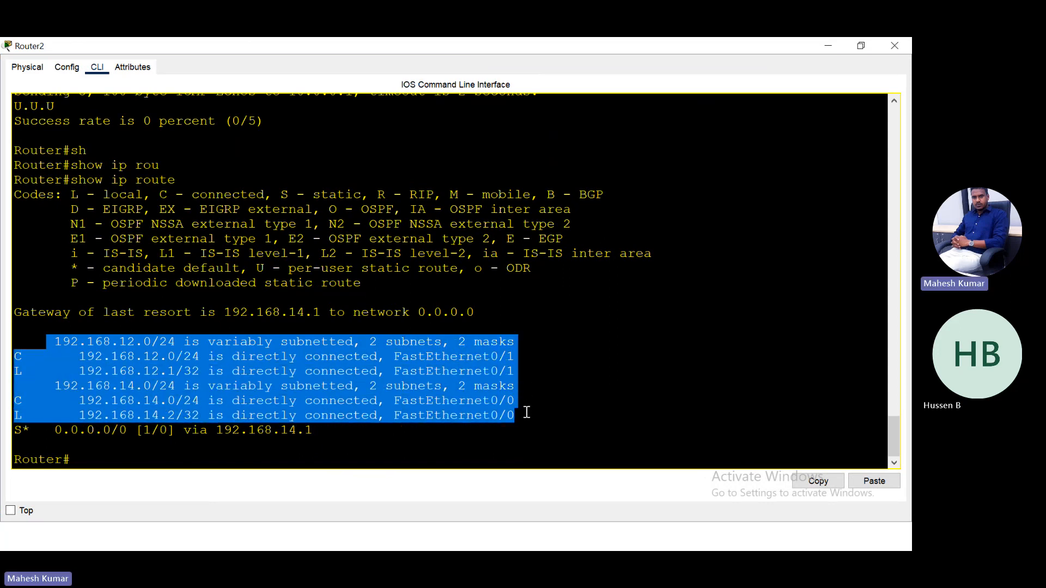
left_click(827, 45)
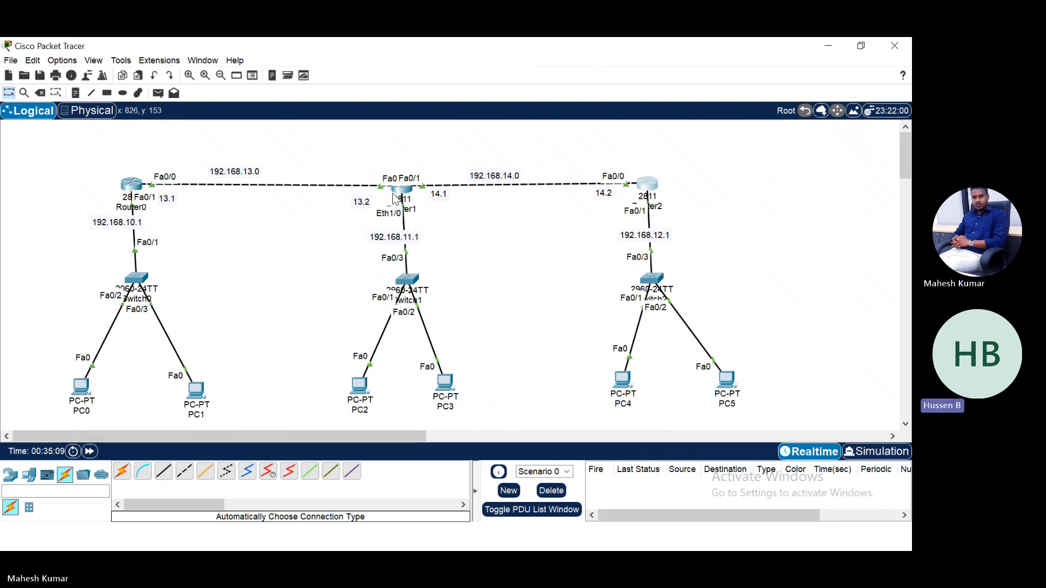
Open Router0's command line and display its routing table with show ip route.
left_click(131, 184)
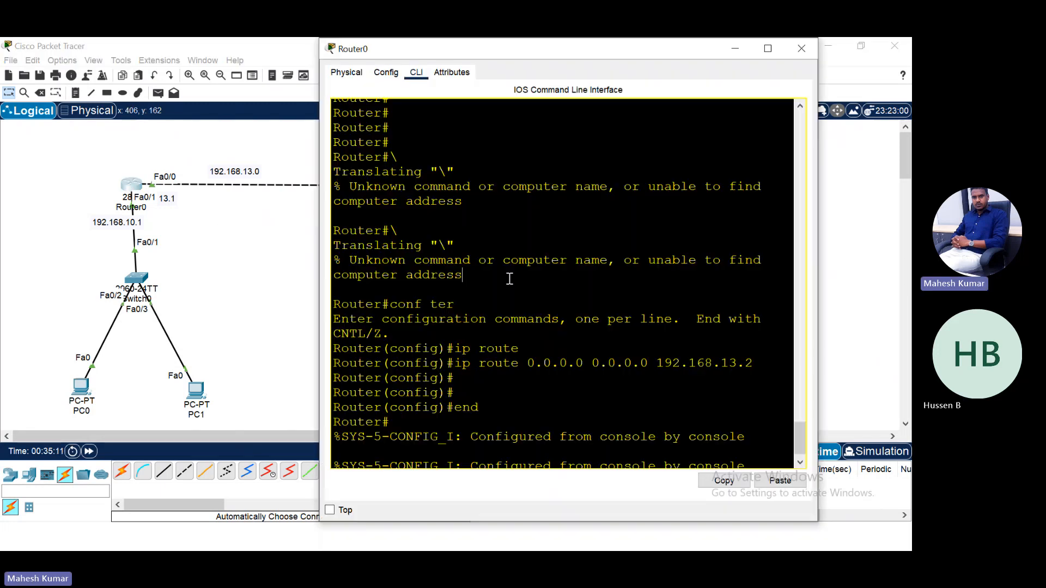
key("Return")
key("Return")
type("sh")
key("Tab")
type("i")
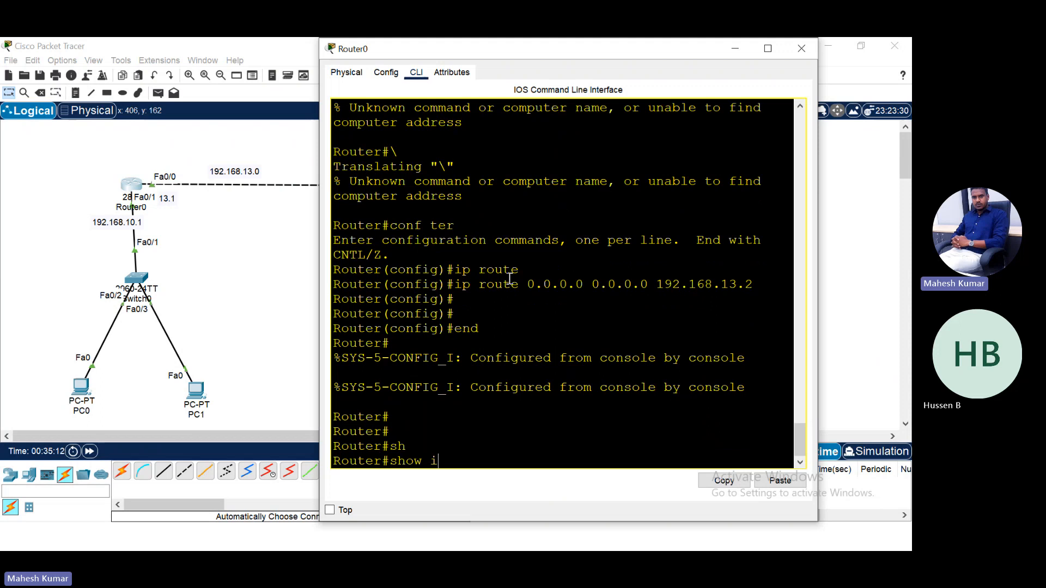
type("p route")
key("Return")
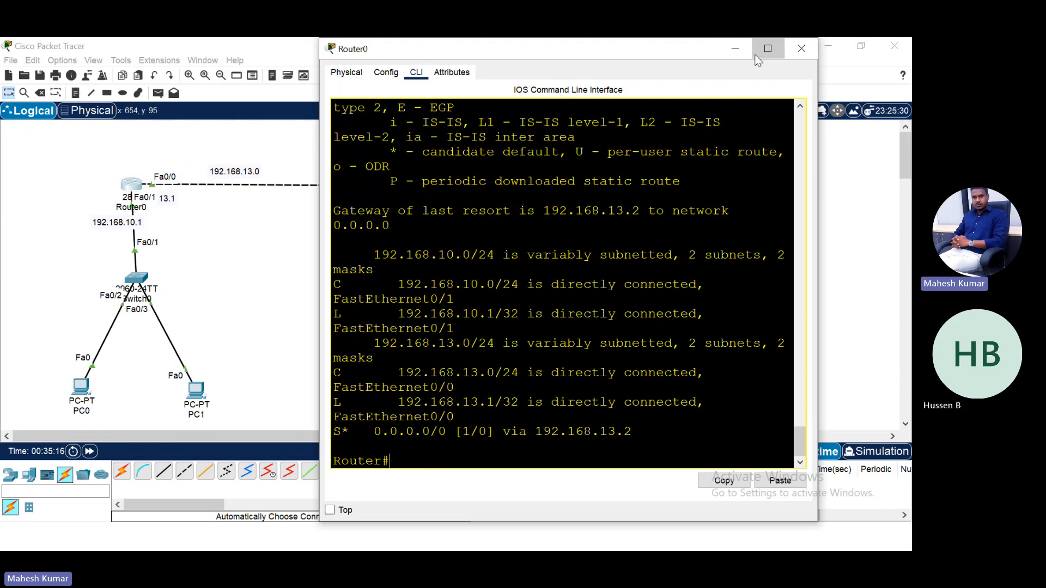
Enlarge Router0's window and highlight the connected networks, the S* code, the candidate default legend and the default route's next hop.
left_click(767, 49)
left_click_drag(49, 337, 527, 415)
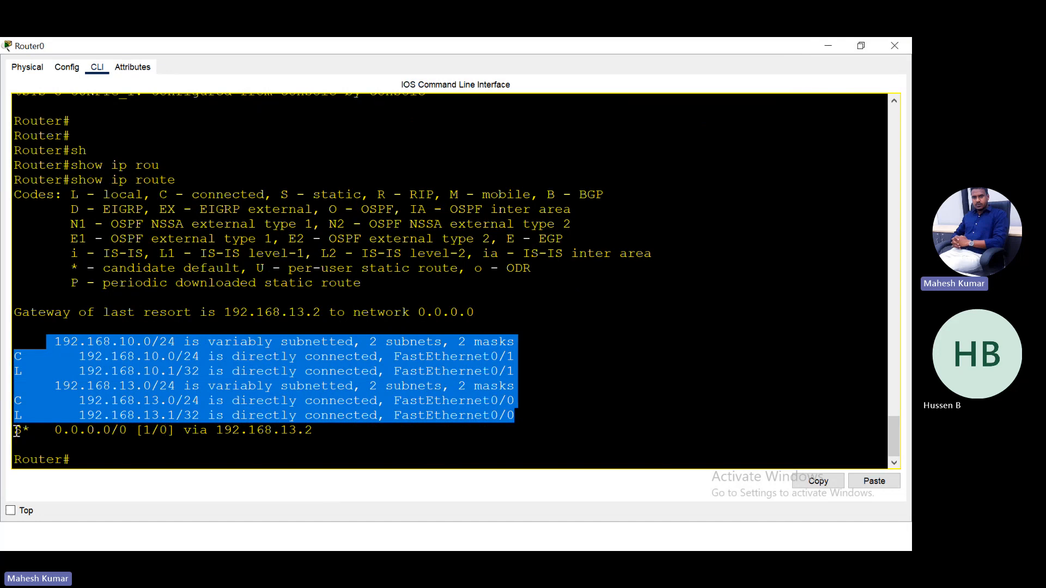
left_click_drag(29, 432, 15, 432)
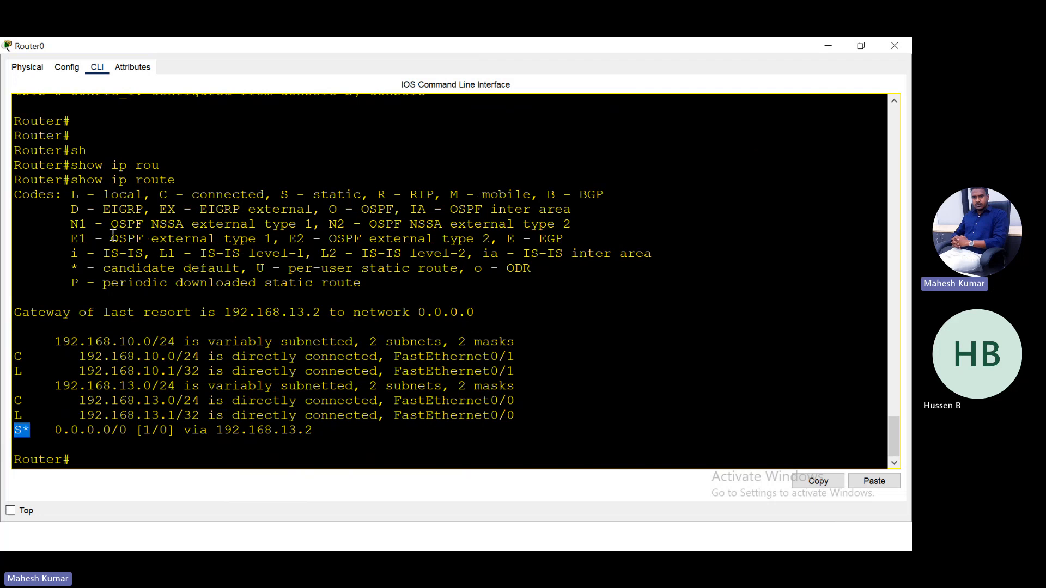
left_click(98, 268)
left_click_drag(99, 268, 248, 265)
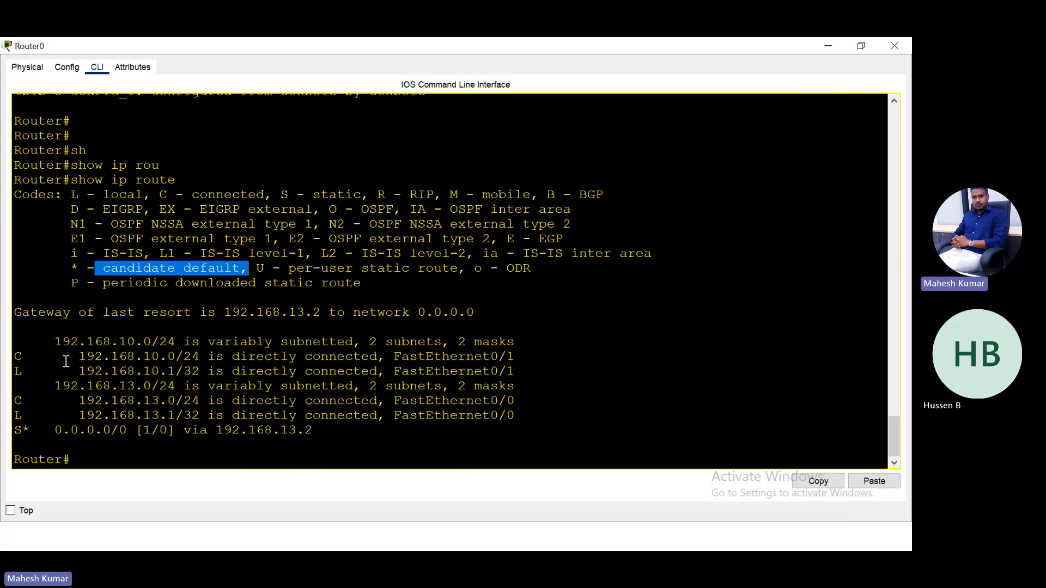
left_click_drag(67, 265, 243, 270)
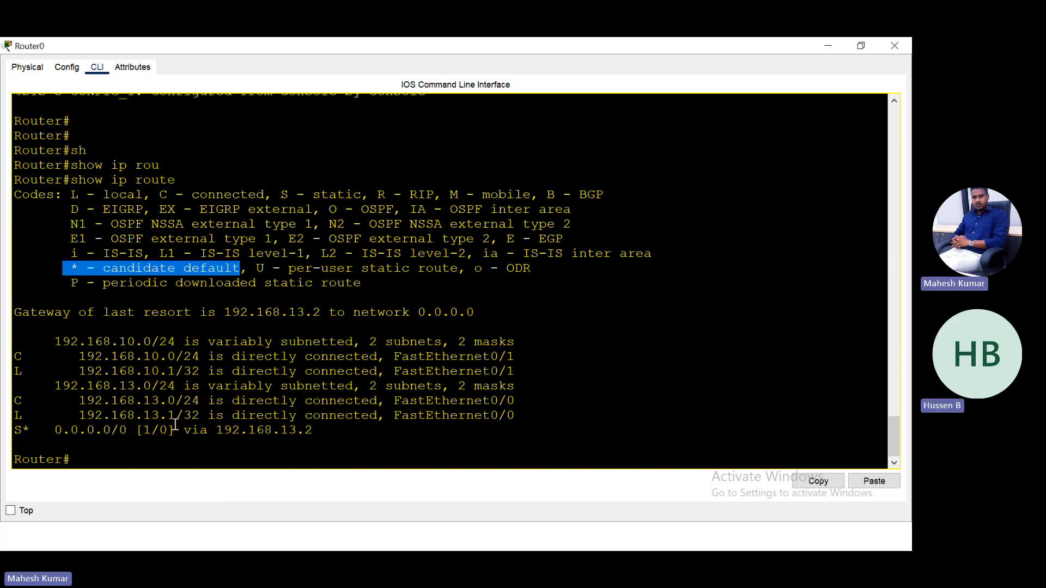
left_click_drag(184, 431, 320, 432)
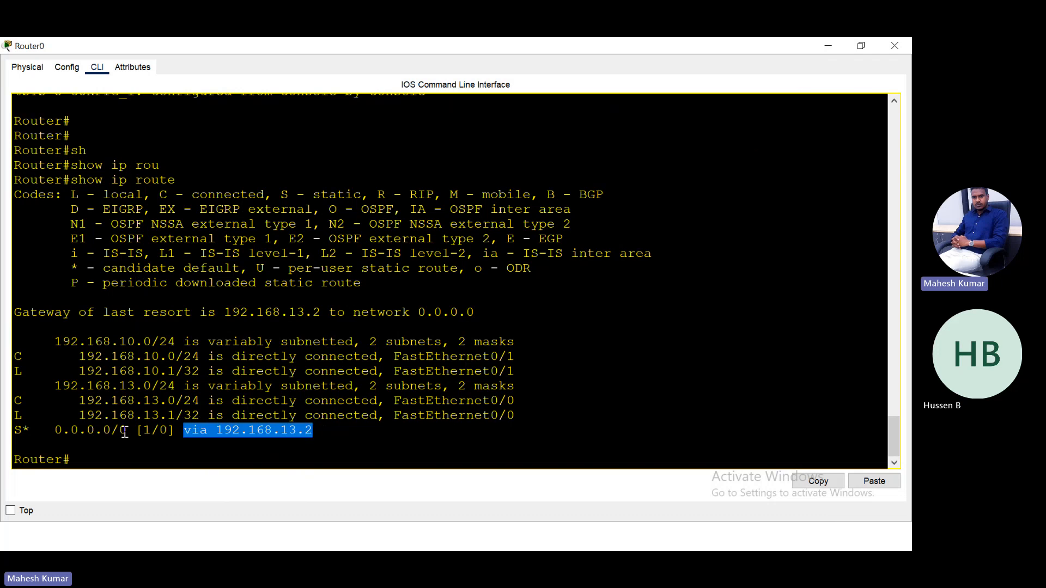
left_click_drag(60, 432, 330, 435)
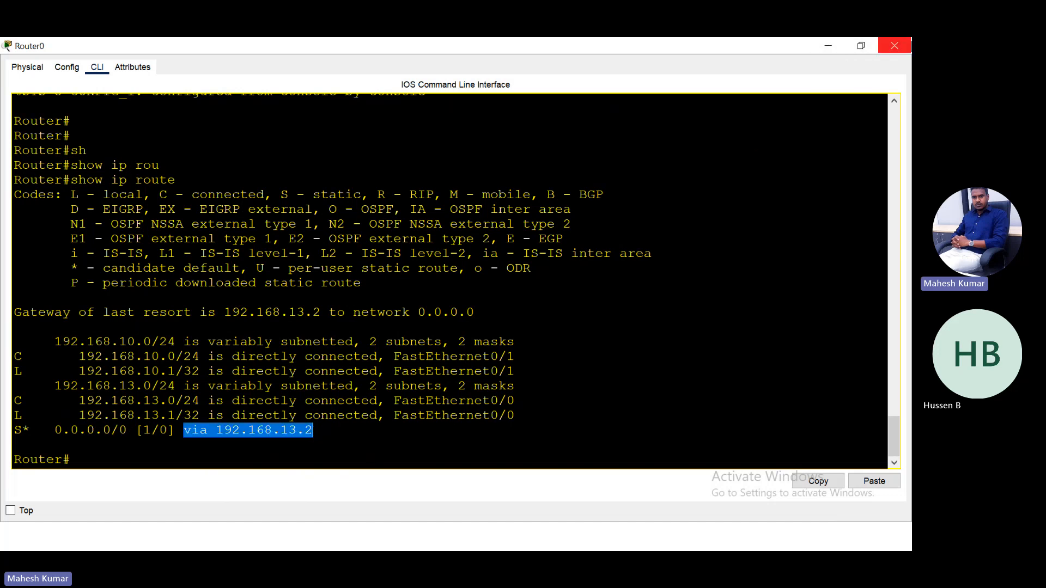
Reopen Router0's command line at normal size, move its window clear of the router links, and ping 192.168.13.2.
left_click(894, 45)
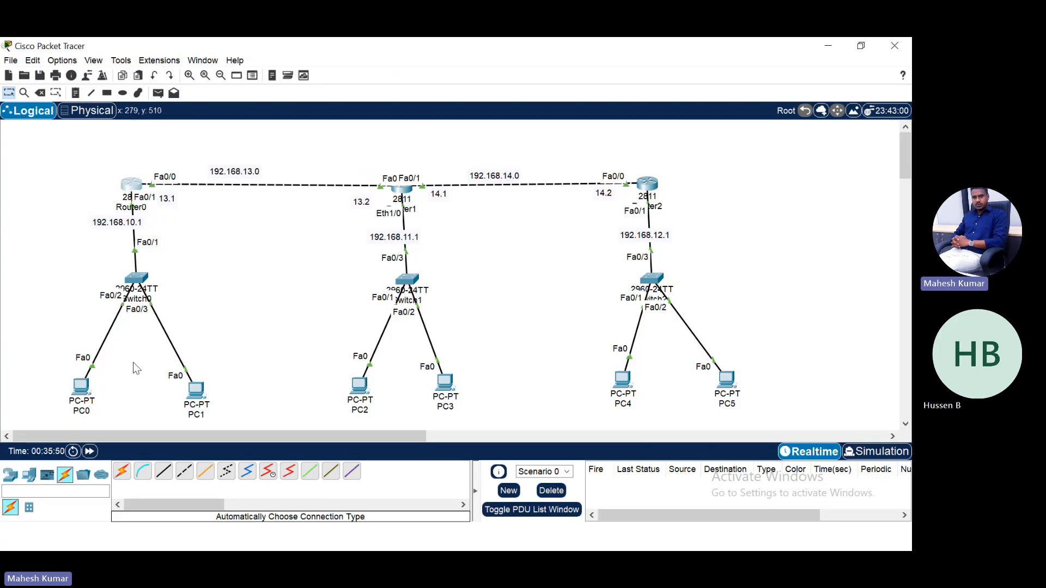
left_click(123, 199)
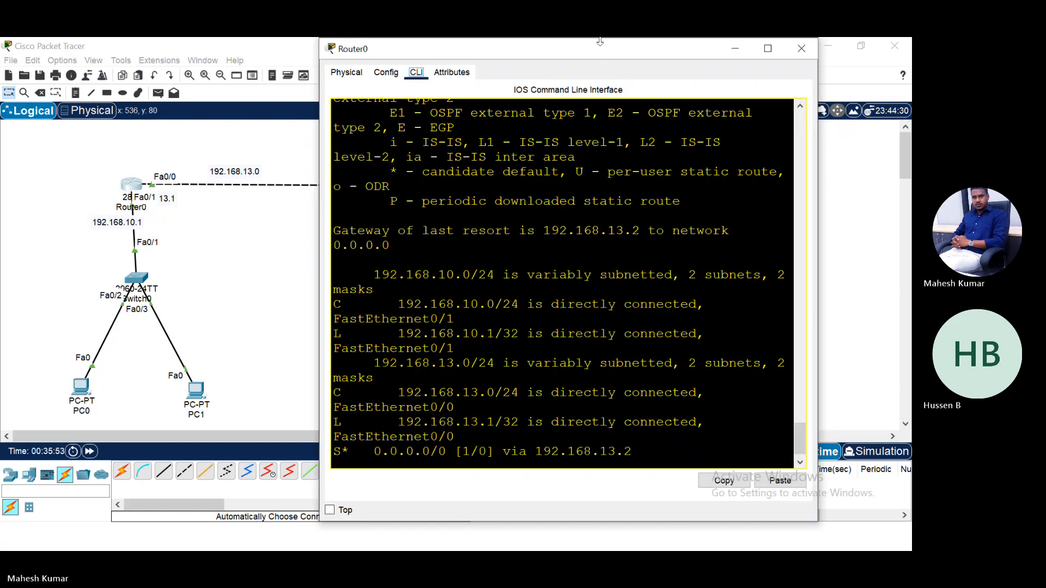
left_click_drag(600, 41, 298, 231)
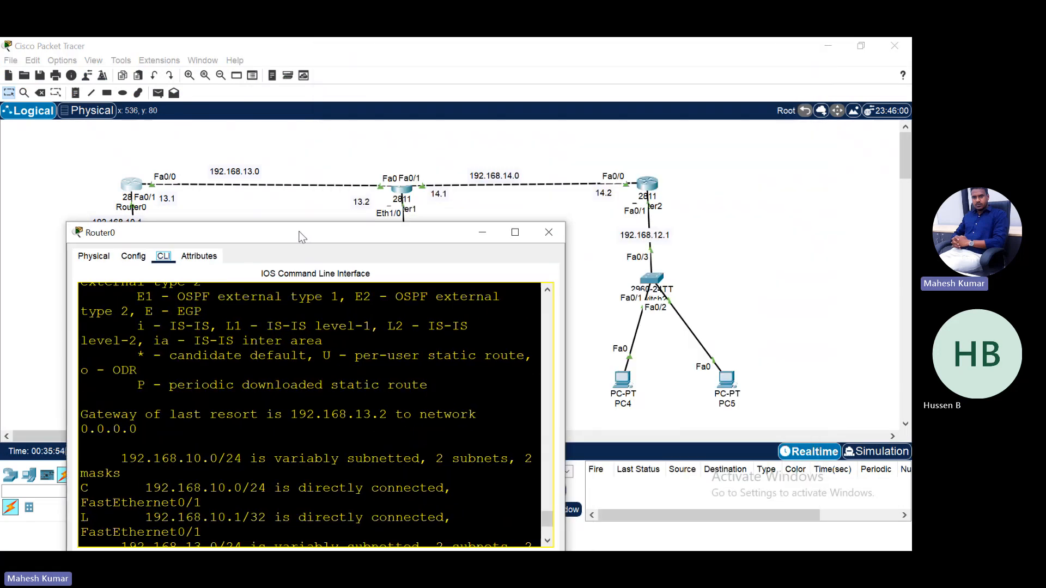
key("Return")
key("Return")
key("Return")
key("Return")
type("pin")
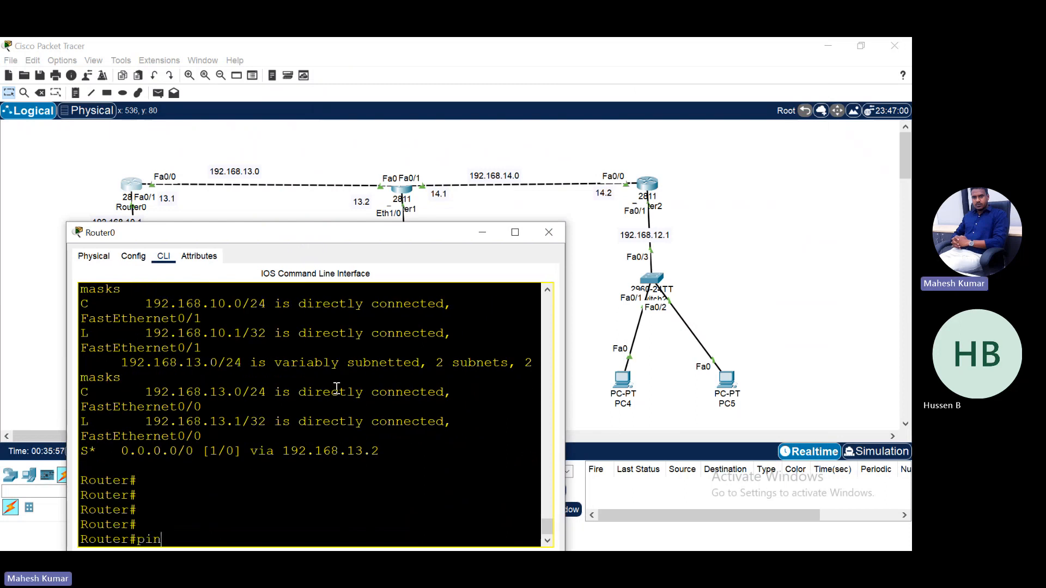
type("g 192.168.13.2")
key("Return")
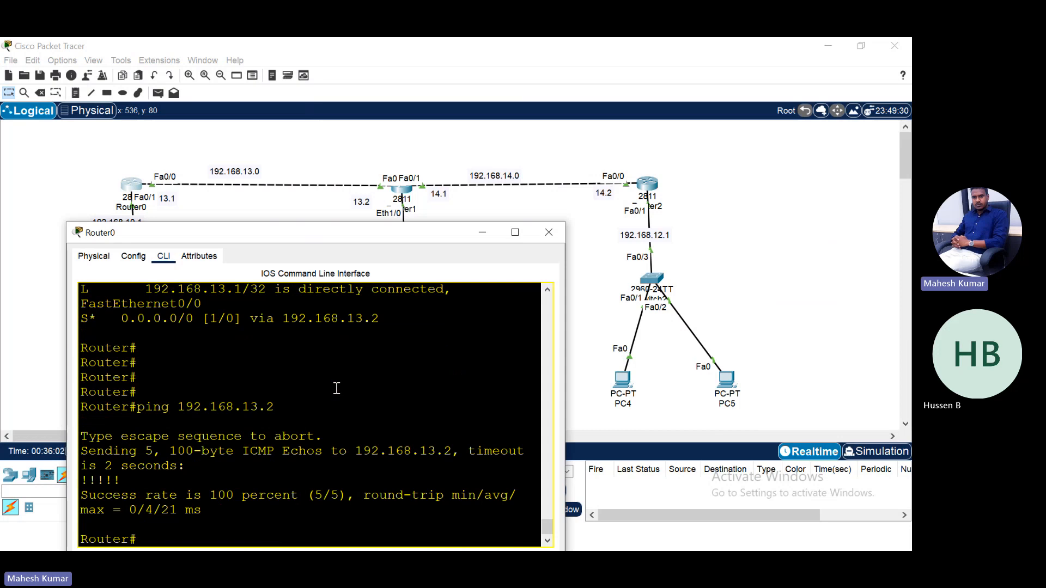
Ping both ends of the Router1–Router2 link from Router0, 192.168.14.1 and 192.168.14.2.
key("Up")
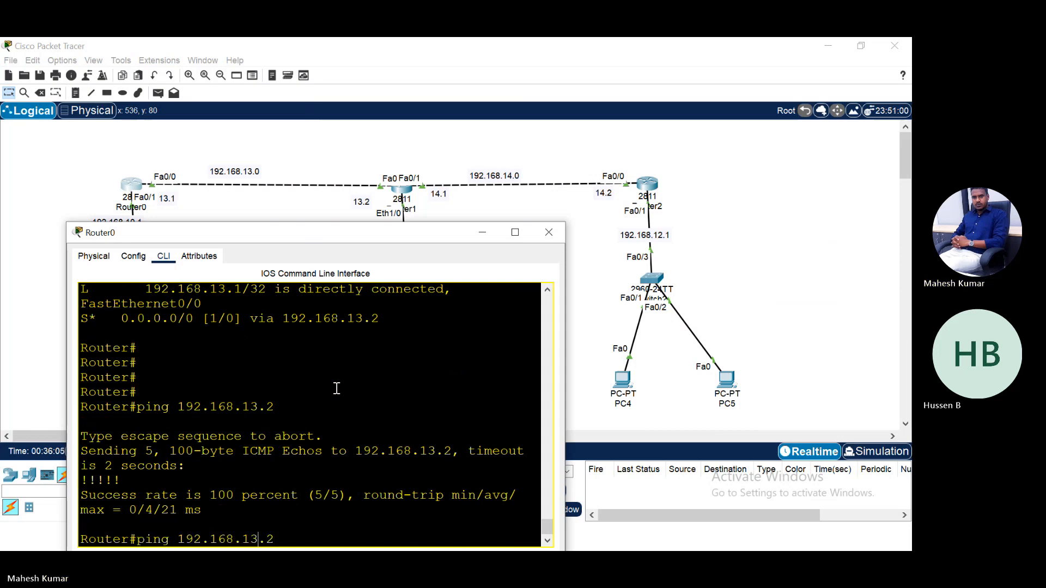
key("BackSpace")
type("4.1")
key("Return")
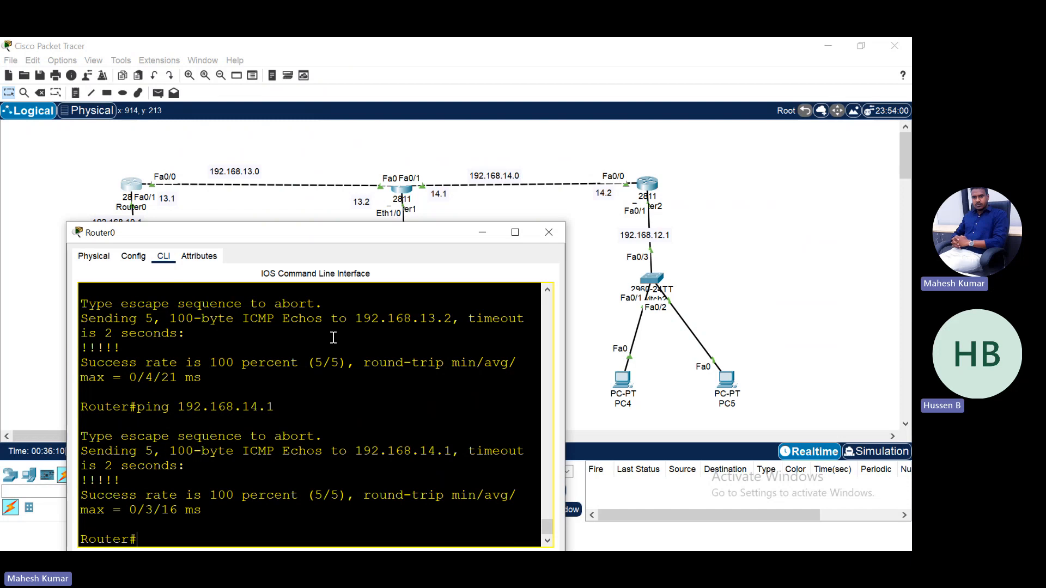
key("Up")
type("2")
key("Return")
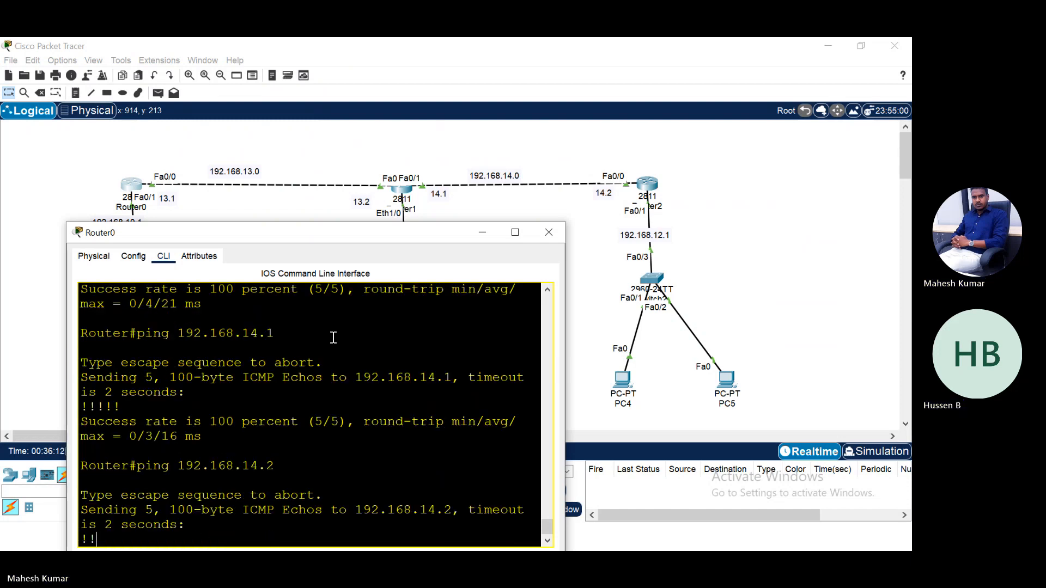
Ping Router2's LAN address 192.168.12.1 from Router0 and minimize the router window.
key("Up")
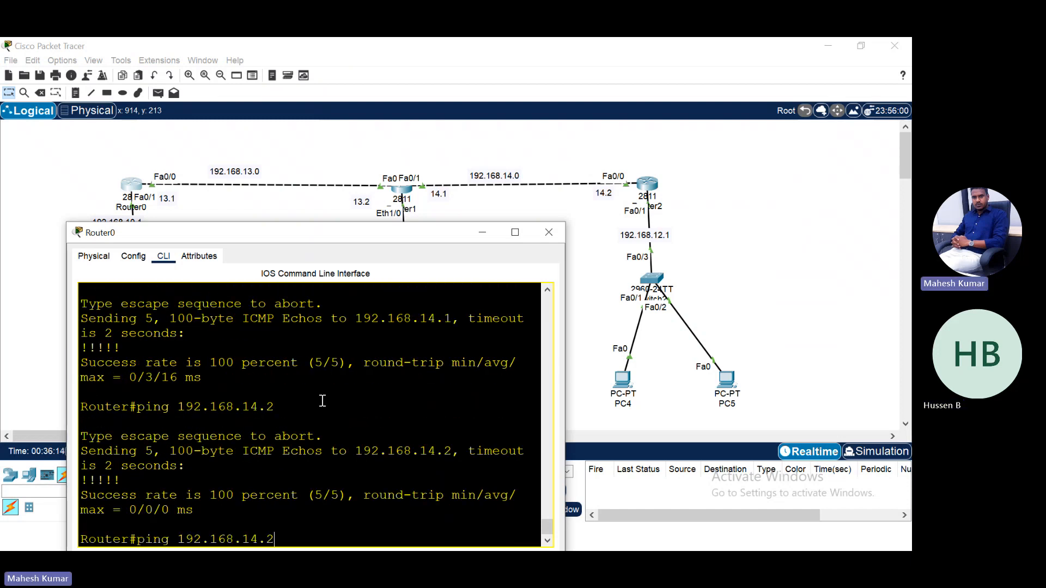
key("BackSpace")
key("BackSpace")
key("BackSpace")
key("BackSpace")
type("12.")
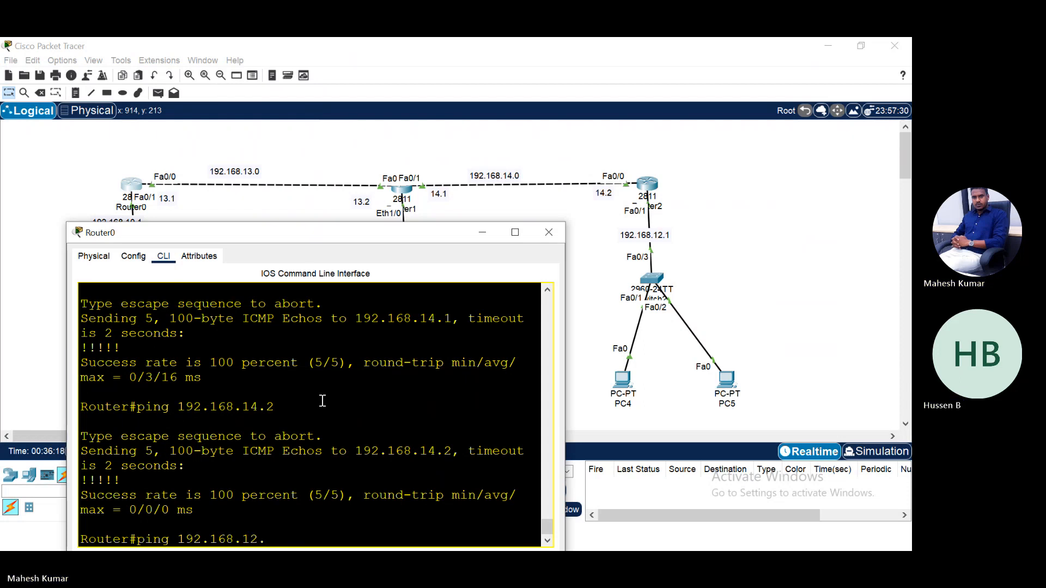
type("1")
key("Return")
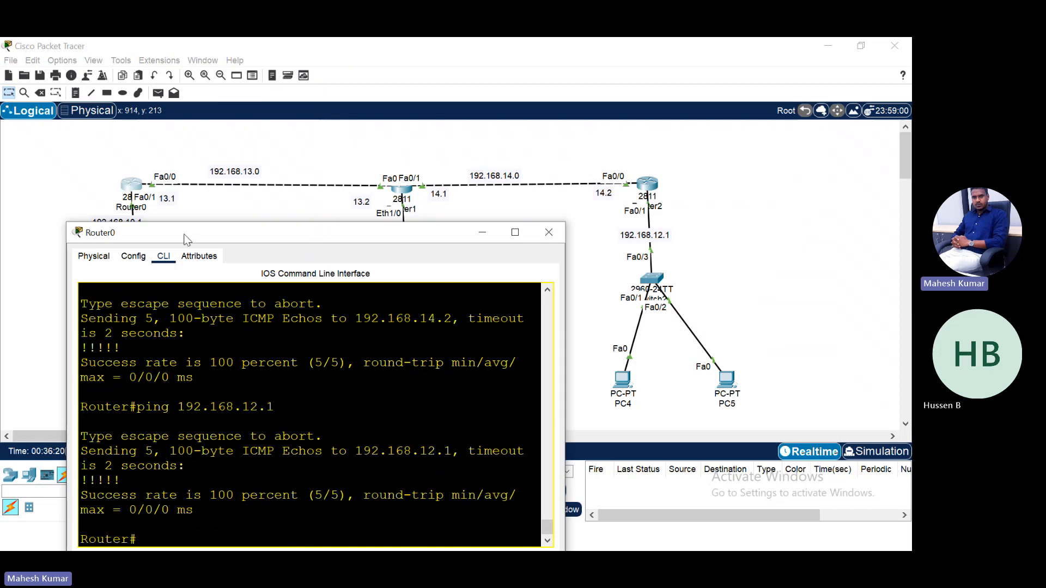
left_click(482, 233)
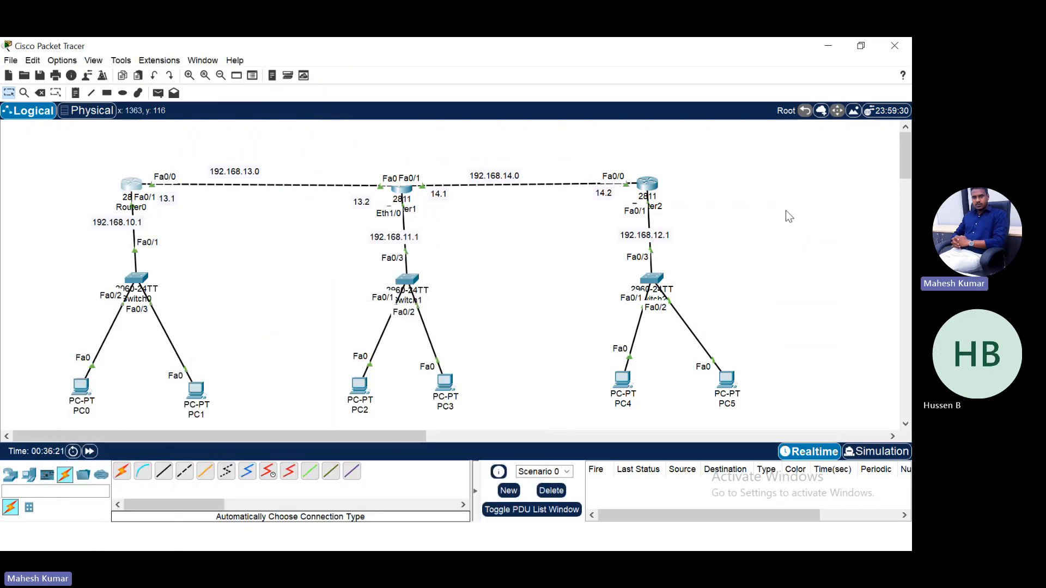
Bring up PC0's command prompt at a fresh prompt line, and return to the topology.
left_click(80, 386)
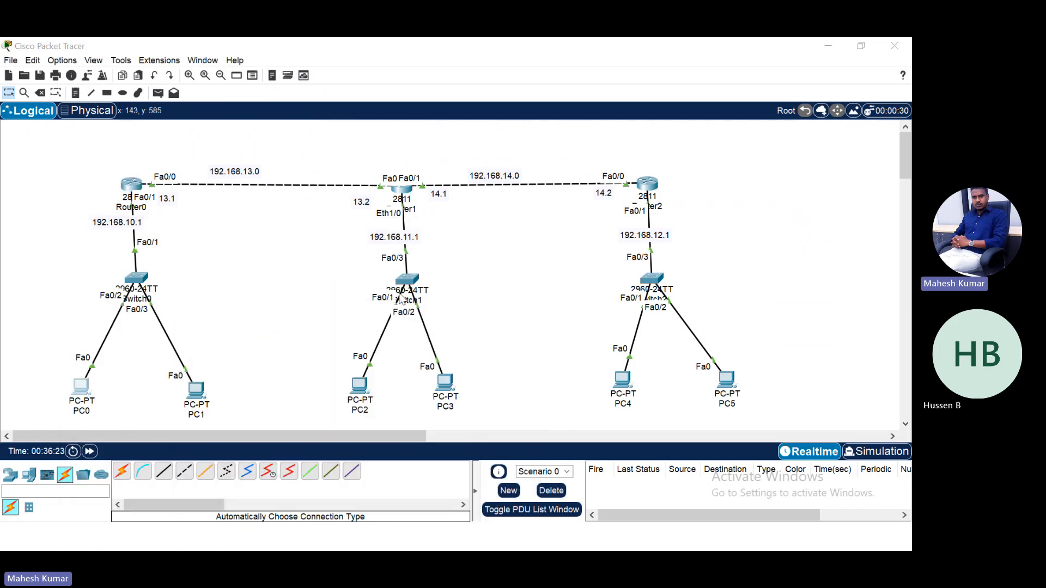
left_click(648, 217)
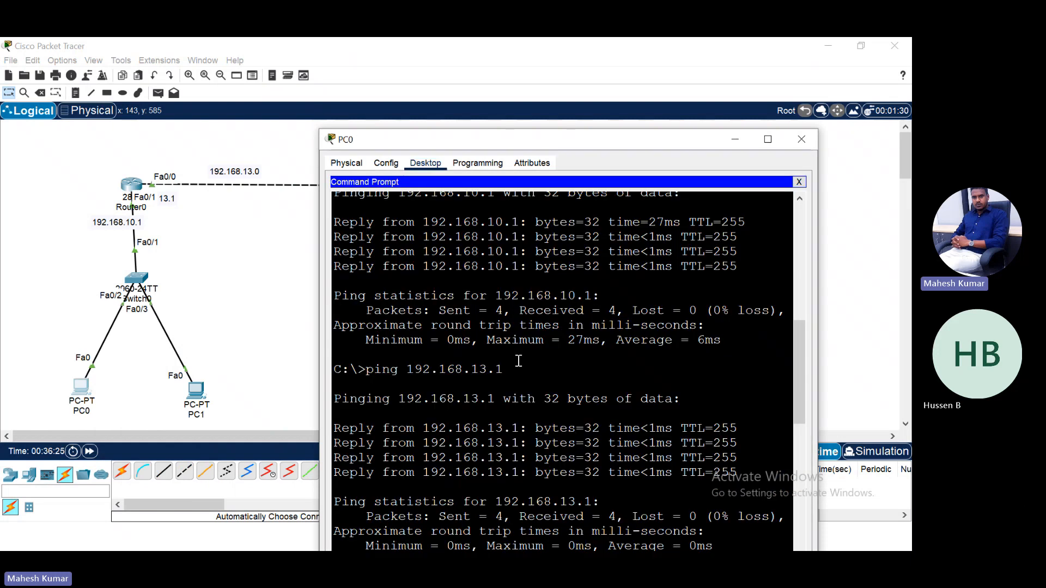
key("Return")
key("Return")
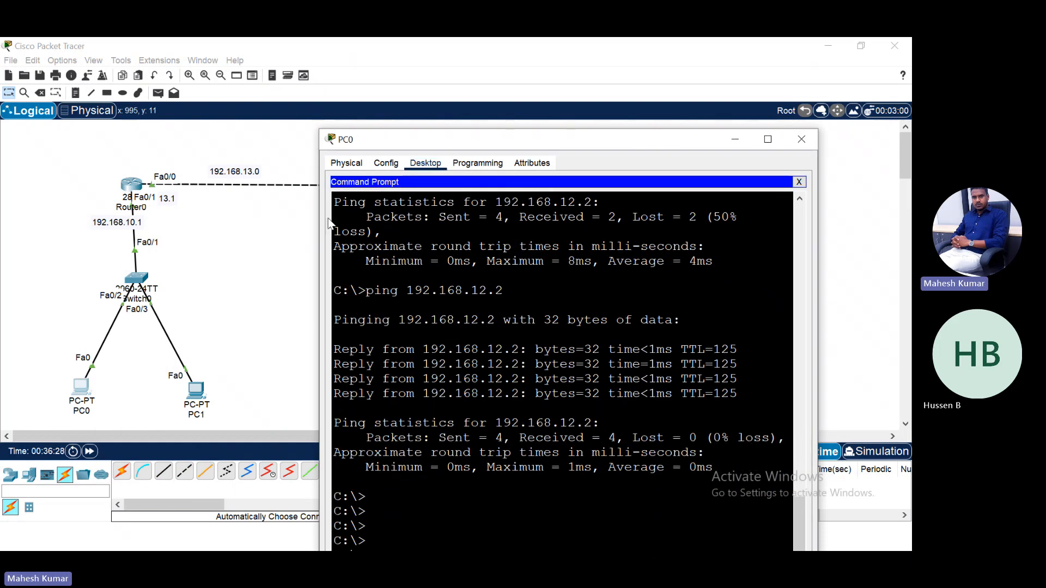
left_click(261, 297)
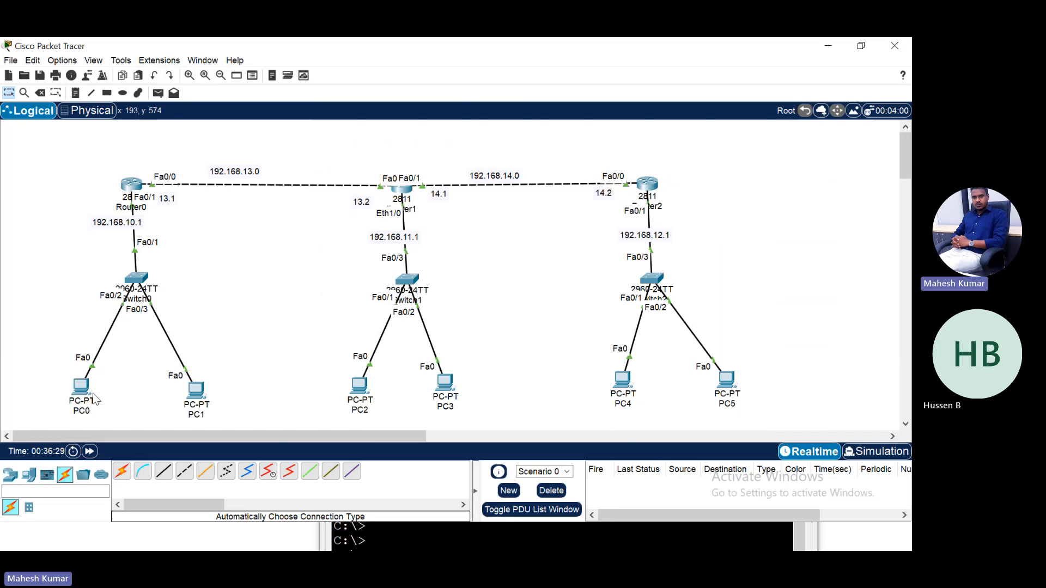
Rename PC0 in the topology as 10.2.
left_click(82, 410)
type("1")
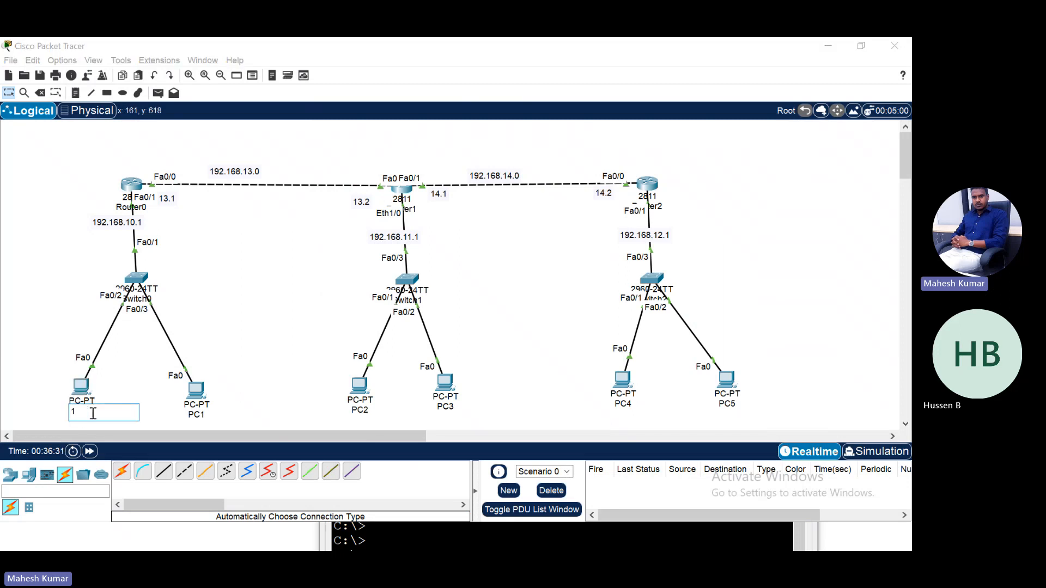
type("0.2")
left_click(553, 404)
Rename PC4 in the topology as 14.2.
left_click(630, 406)
type("13")
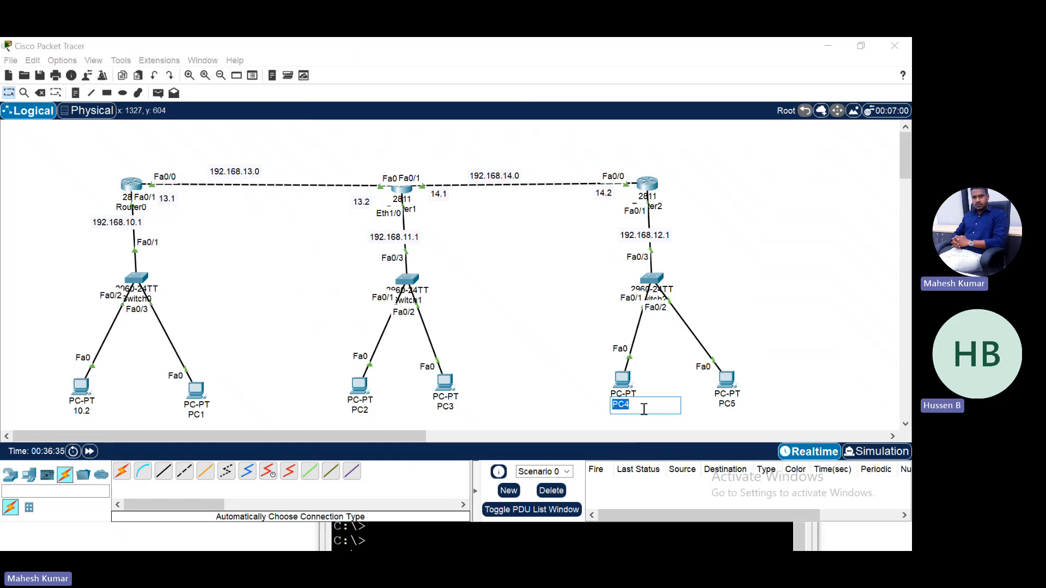
type("4.")
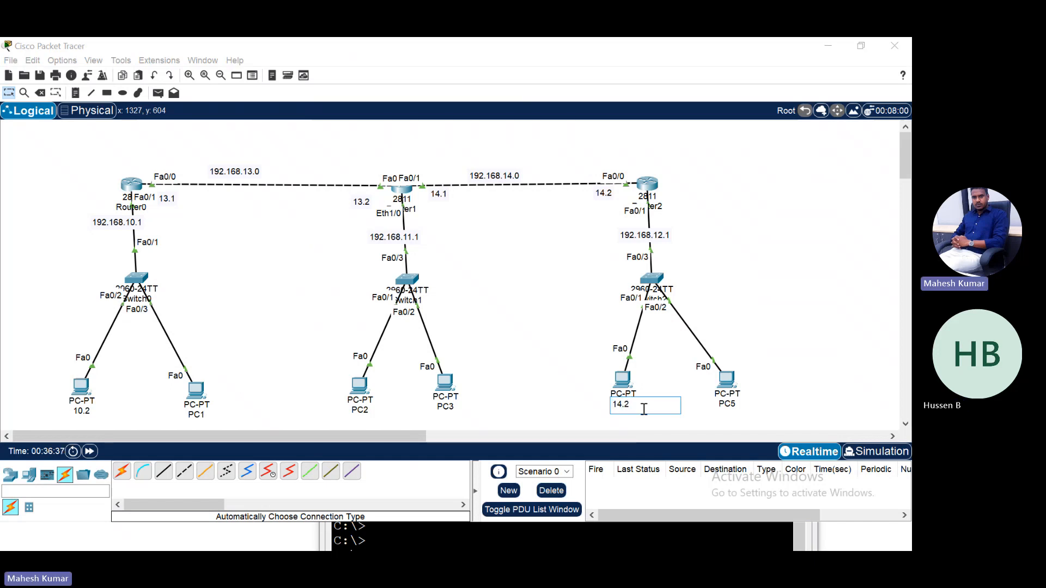
type("2")
left_click(548, 393)
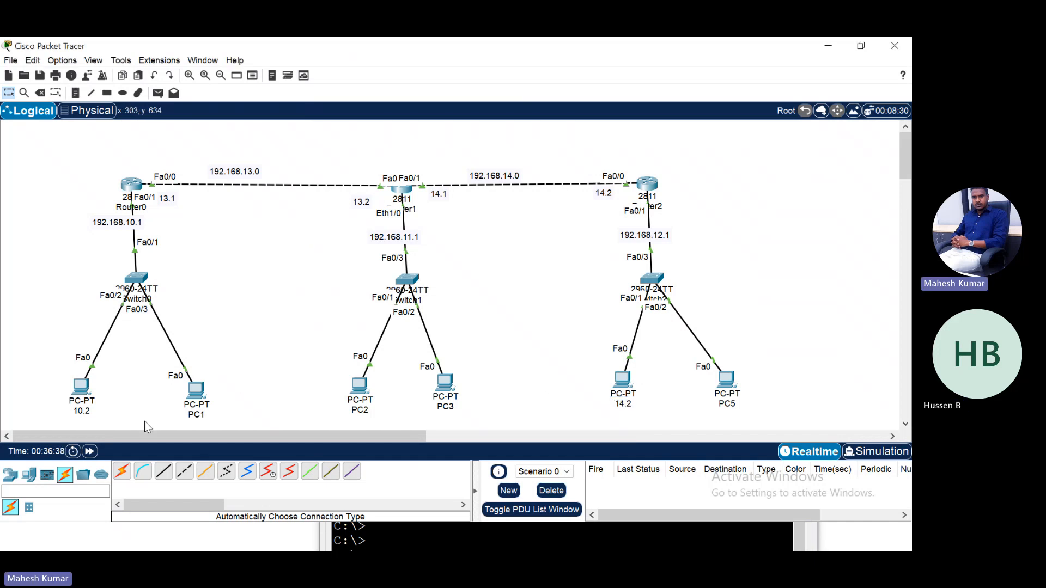
Reopen the command prompt of PC 10.2, reposition its window to show the prompt line, and ping 192.168.14.2.
left_click(79, 396)
left_click_drag(501, 140, 211, 96)
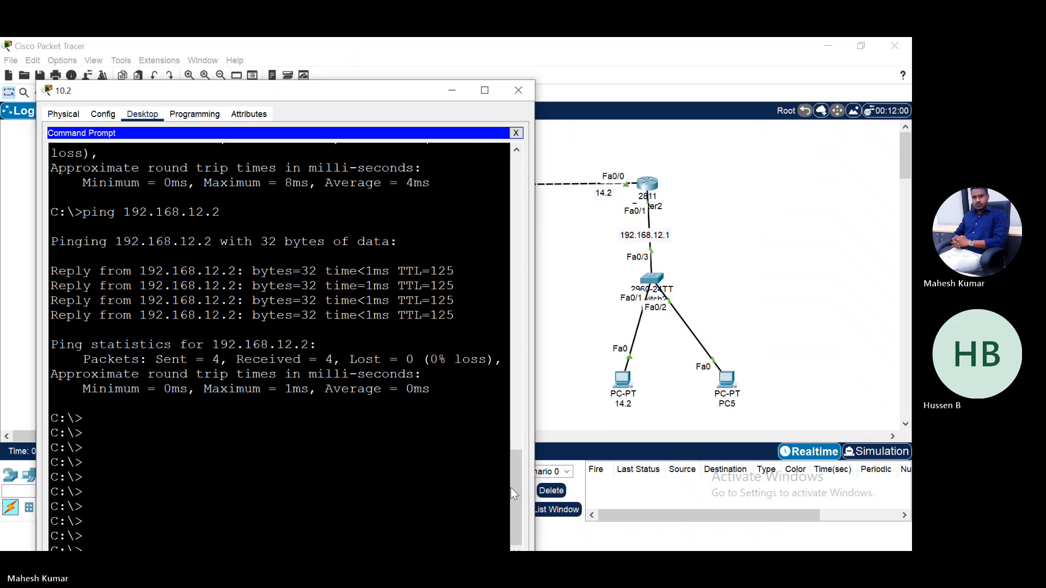
left_click_drag(513, 488, 514, 505)
left_click(268, 477)
type("p")
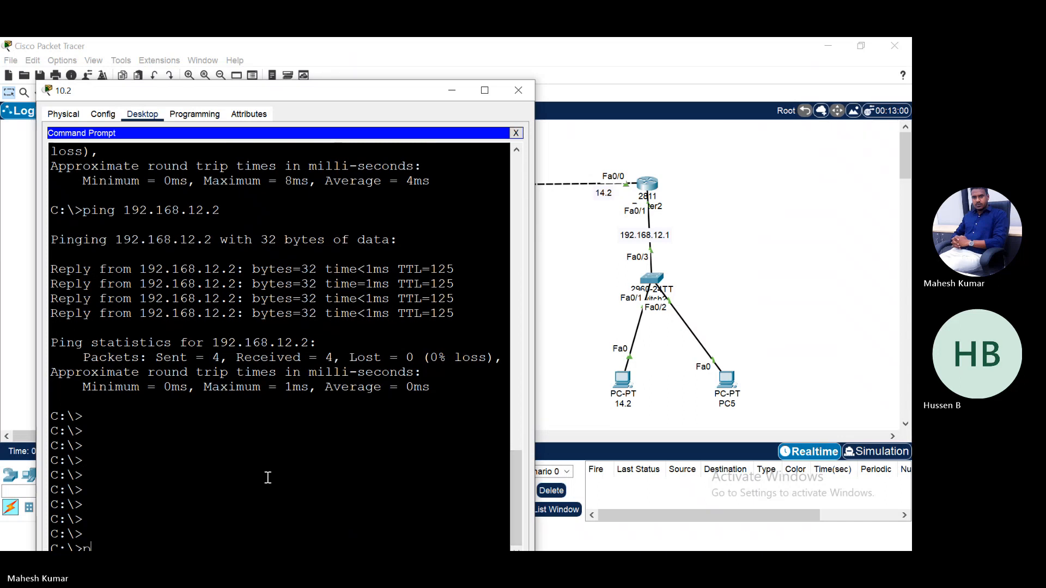
type("ing 1")
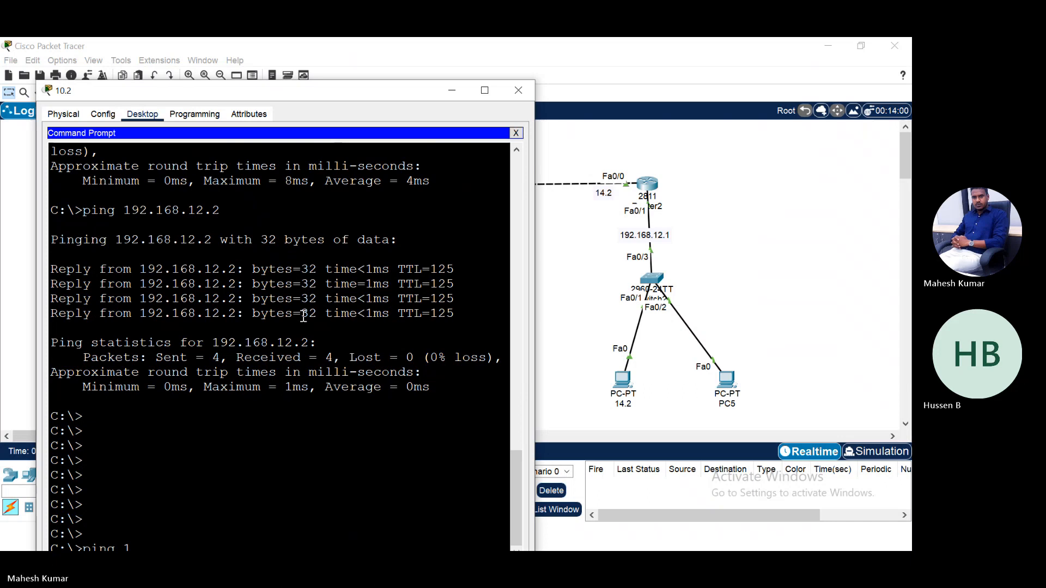
left_click_drag(384, 92, 330, 108)
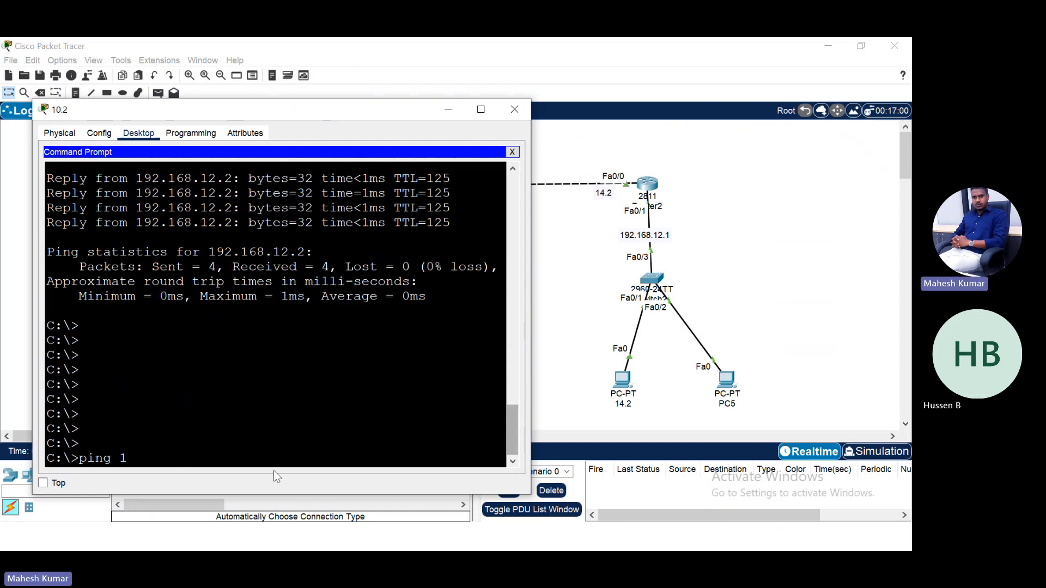
type("92.")
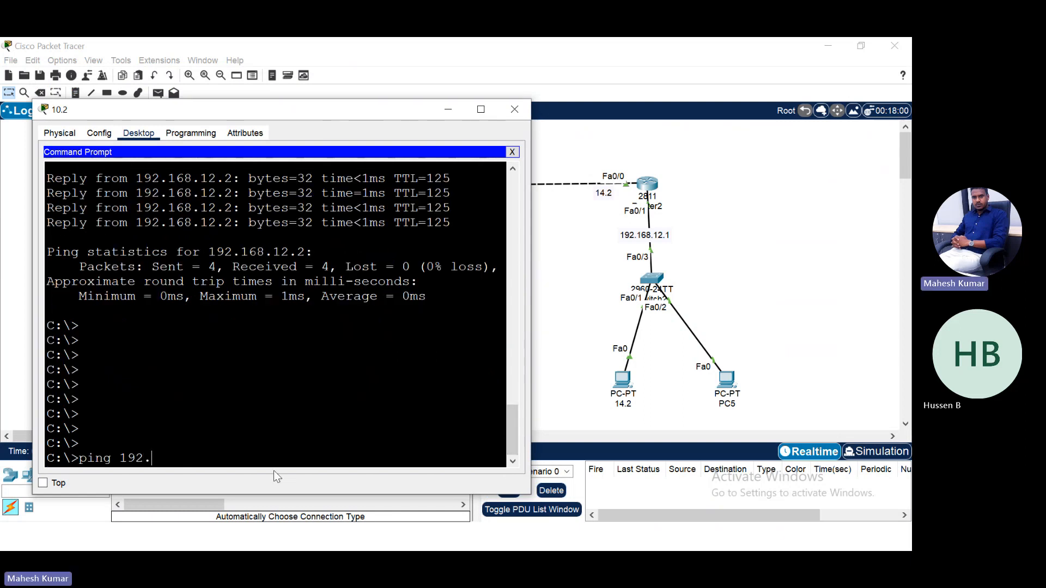
type("168.14.2")
key("Return")
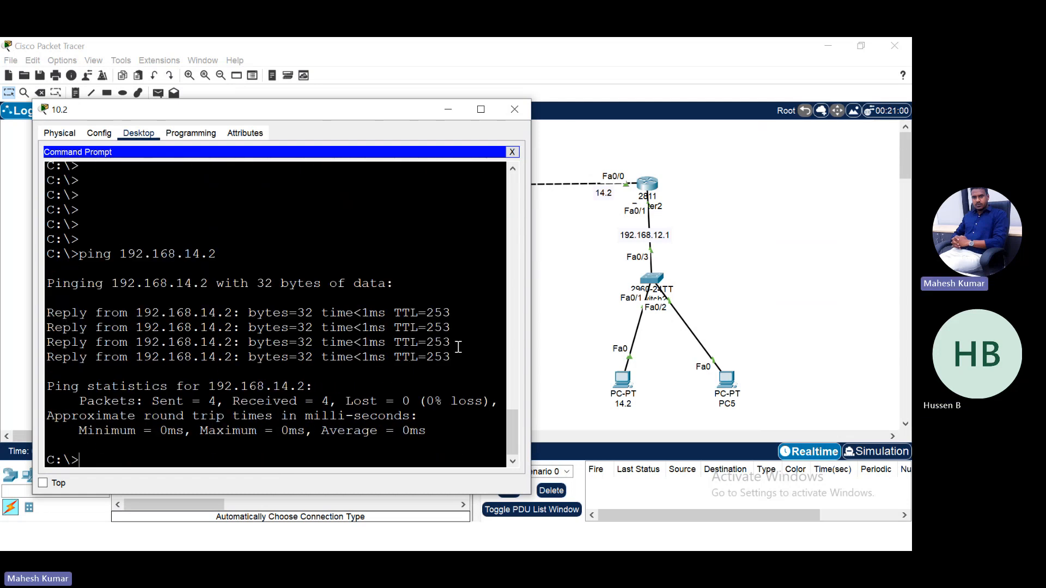
Highlight the reply lines and their TTL values in the 192.168.14.2 ping output, and close the PC window.
left_click_drag(459, 347, 80, 307)
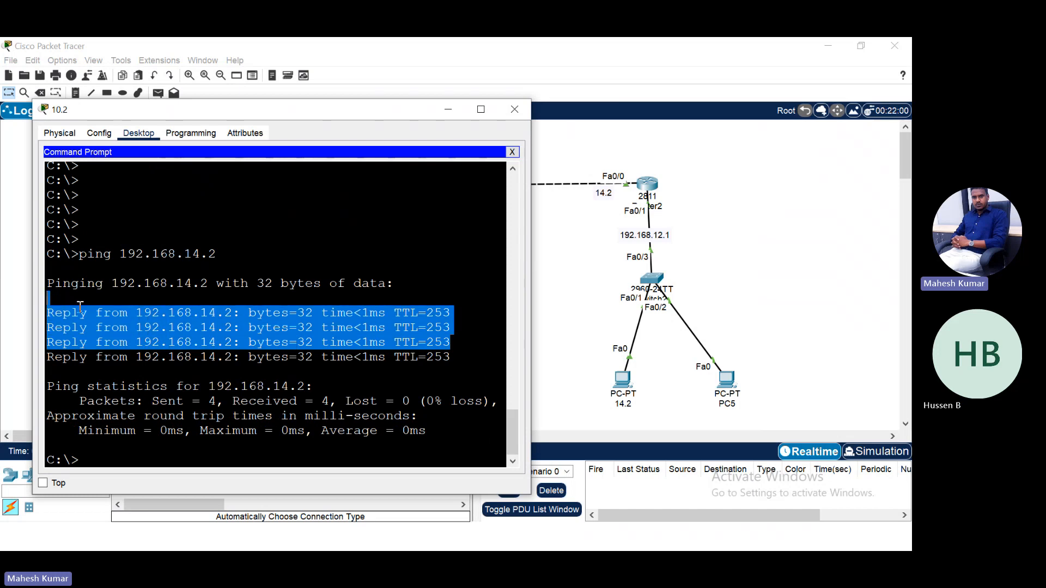
left_click_drag(462, 364, 44, 316)
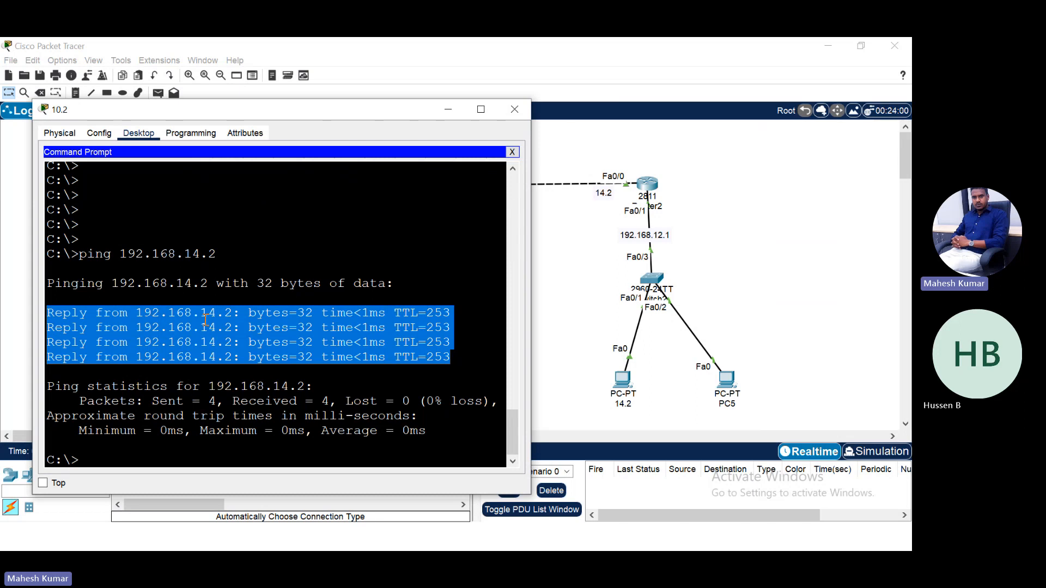
left_click(250, 315)
left_click_drag(241, 312, 458, 333)
left_click_drag(460, 369, 458, 421)
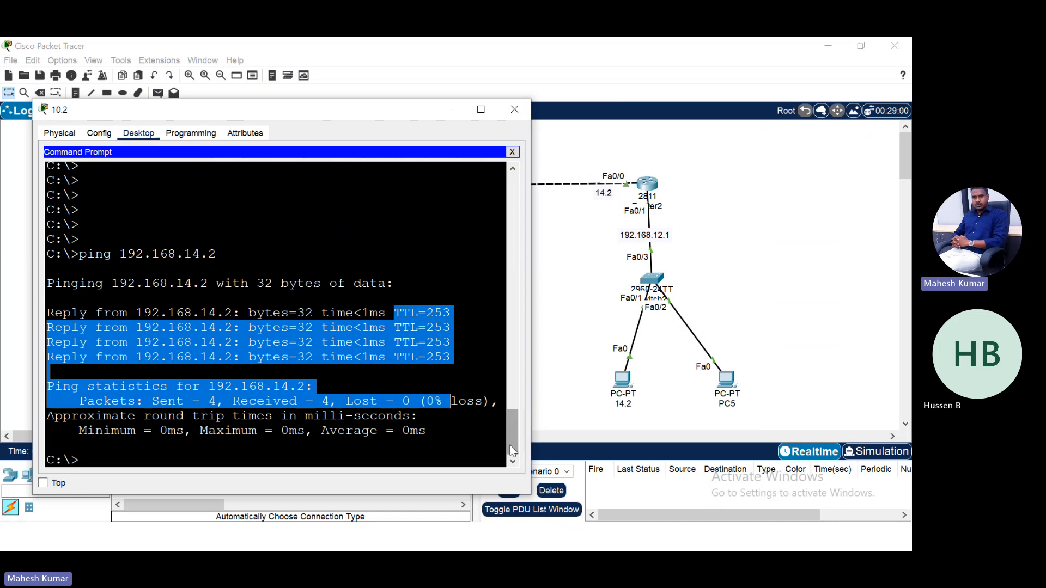
scroll(510, 450, "down", 1)
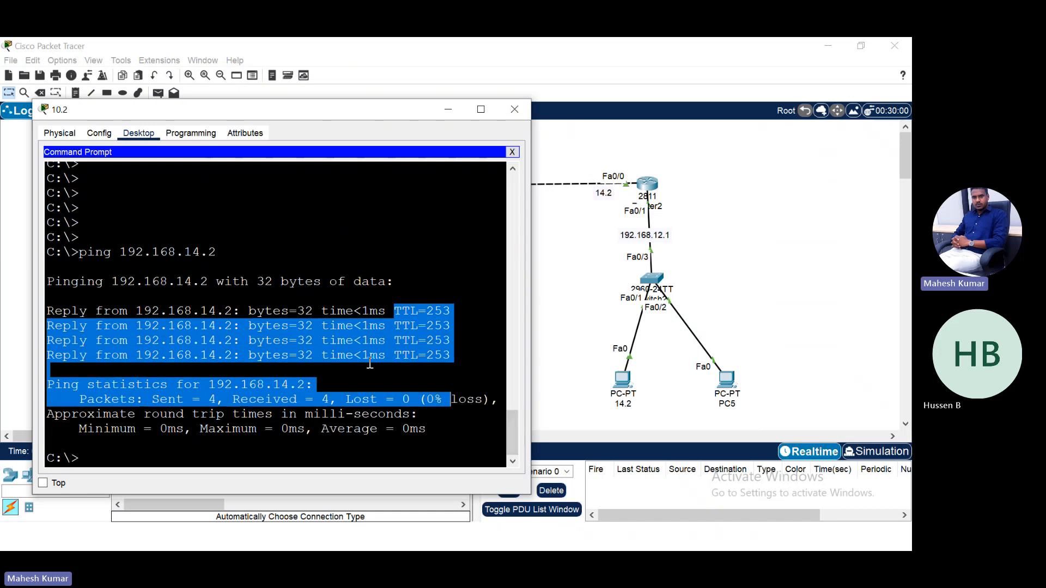
left_click(520, 117)
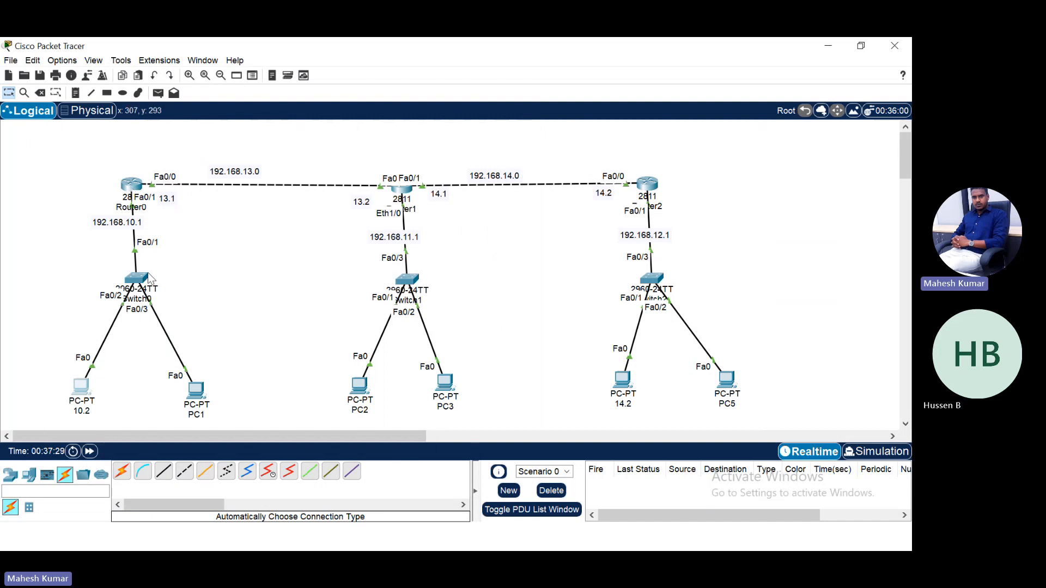
Open the command prompt of PC 10.2, ping 192.168.11.1, and interrupt the ping before it completes.
left_click(83, 388)
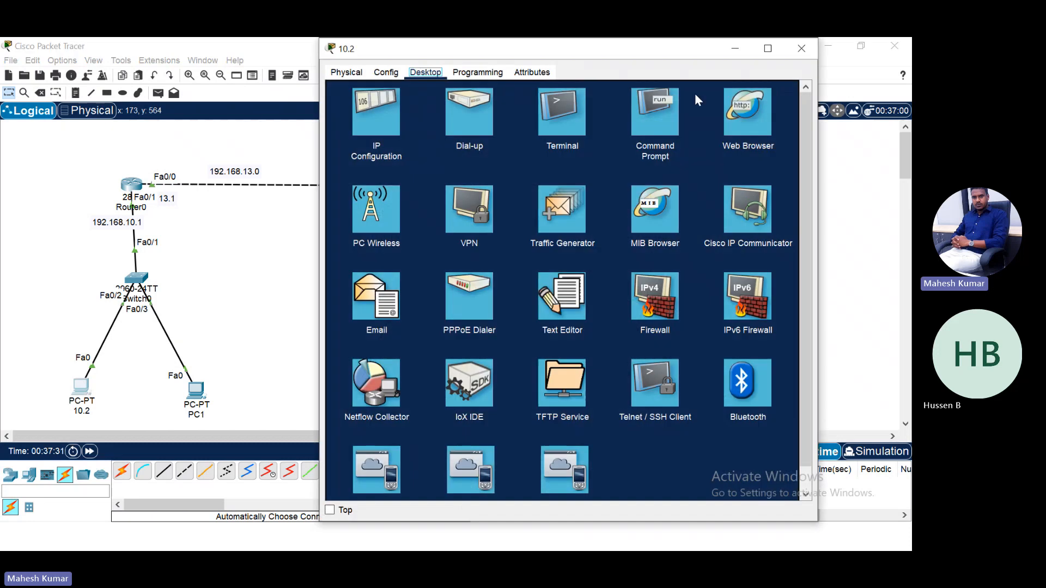
left_click(662, 117)
key("Return")
key("Return")
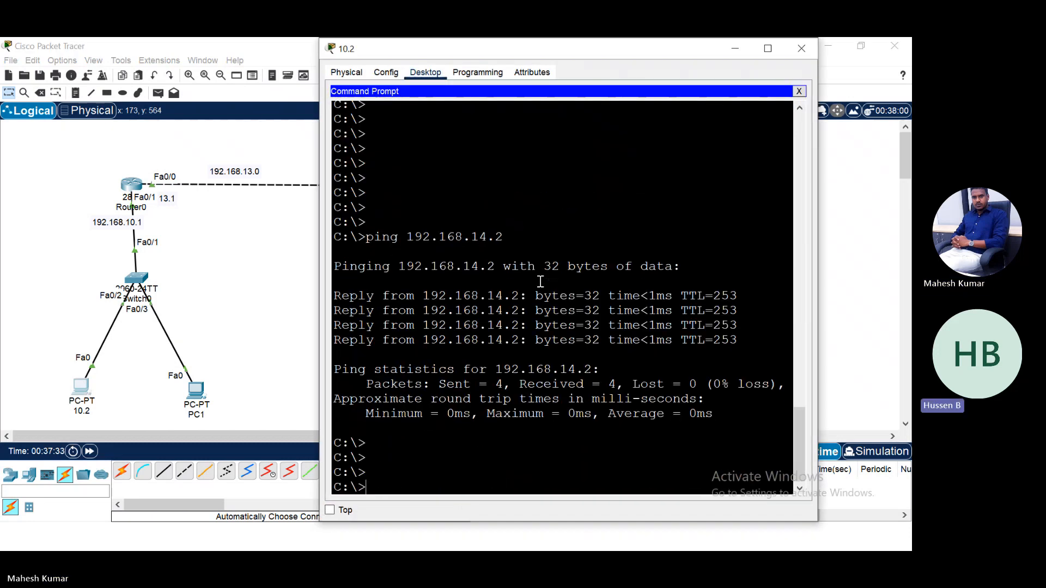
type("jp")
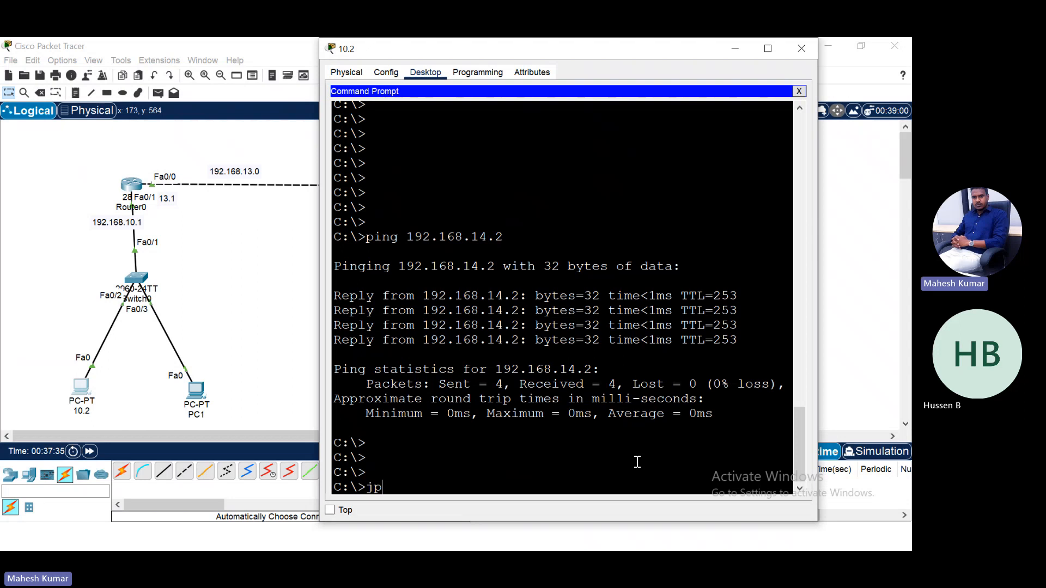
key("BackSpace")
key("BackSpace")
type("ping 192.168.")
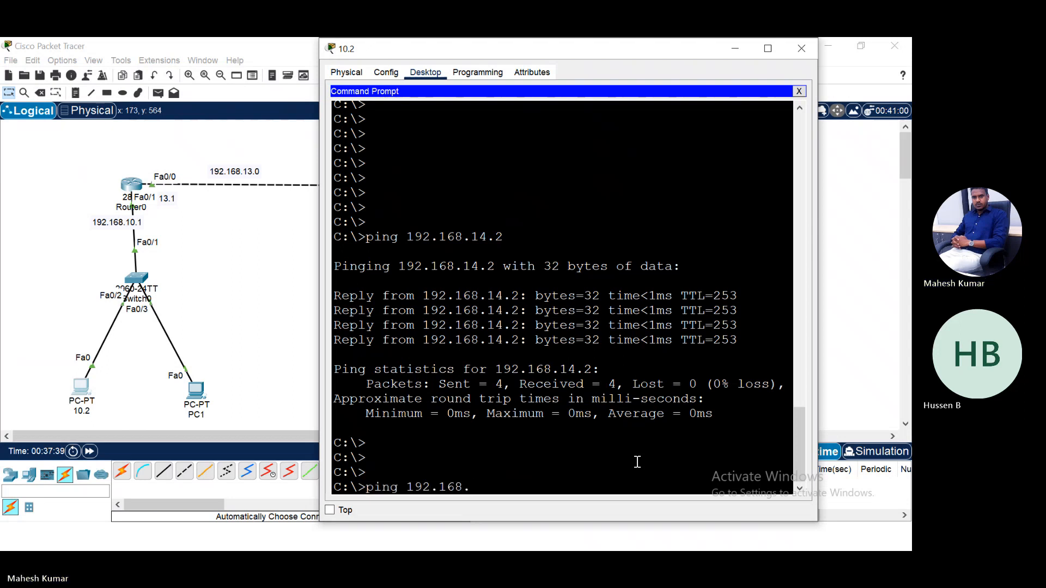
type("14.")
key("BackSpace")
key("BackSpace")
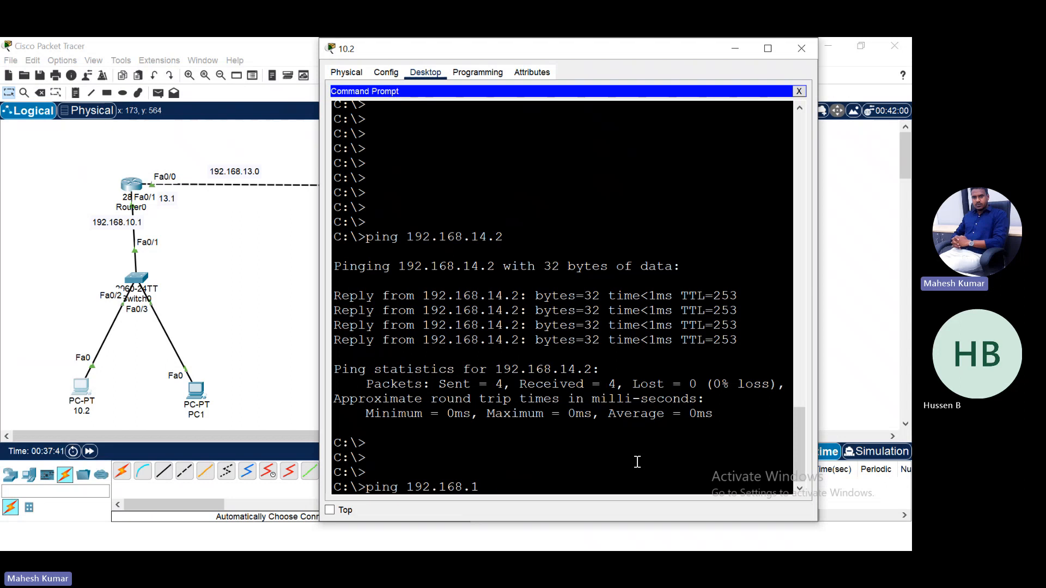
type("1.1")
key("Return")
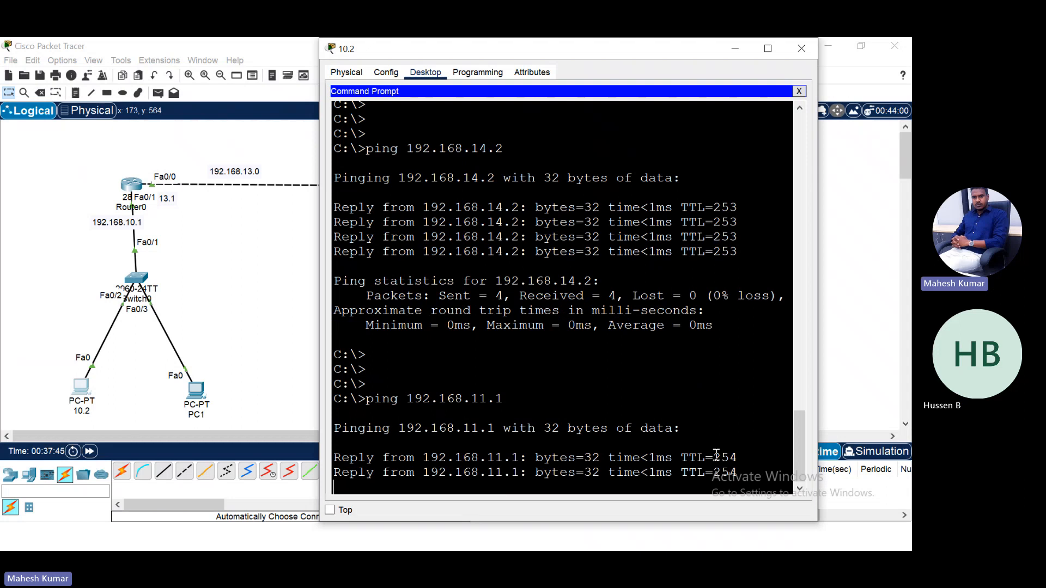
key("ctrl+c")
Ping 192.168.11.2 from the command prompt of PC 10.2.
key("Up")
key("BackSpace")
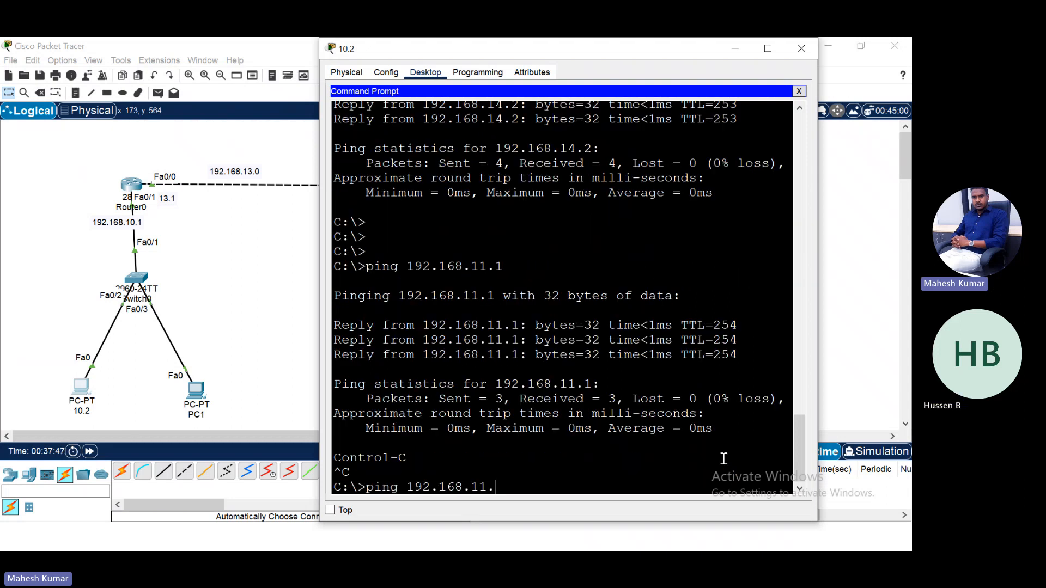
type("2")
key("Return")
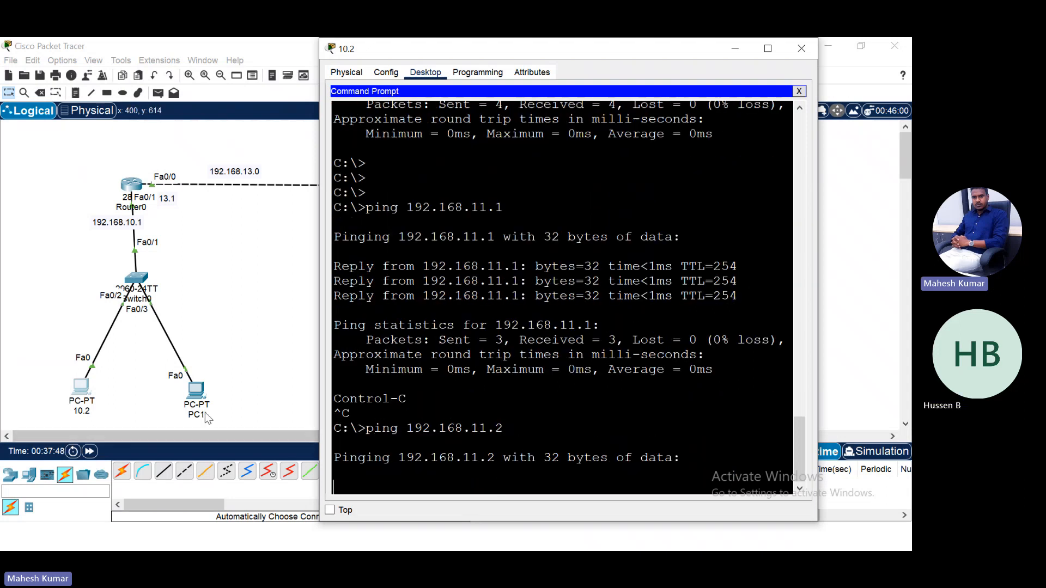
Rename PC2 in the topology as 11.1 and bring back the PC 10.2 window with the ping output.
left_click(253, 367)
left_click(366, 413)
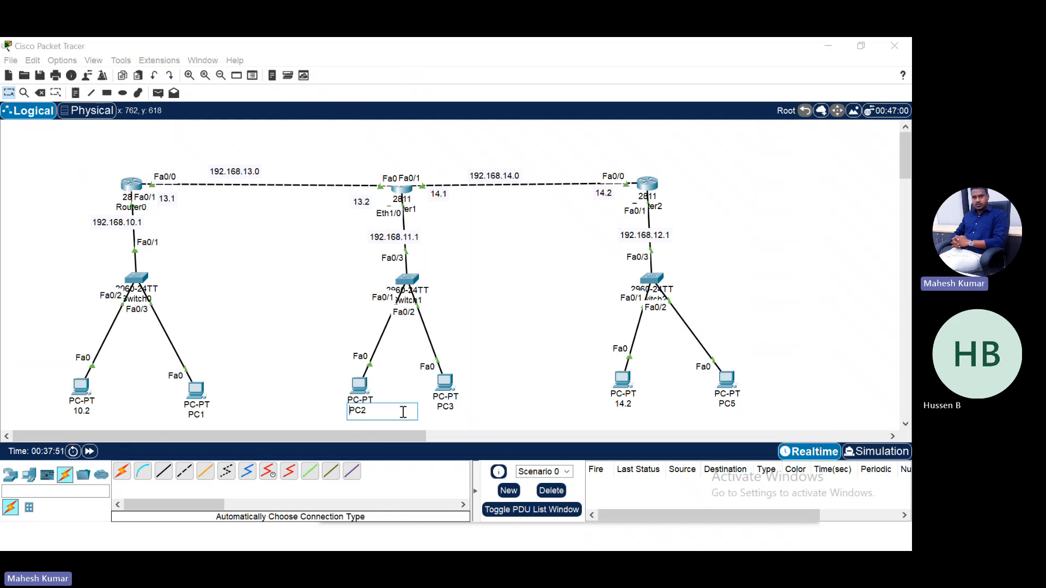
type("11.1")
left_click(439, 412)
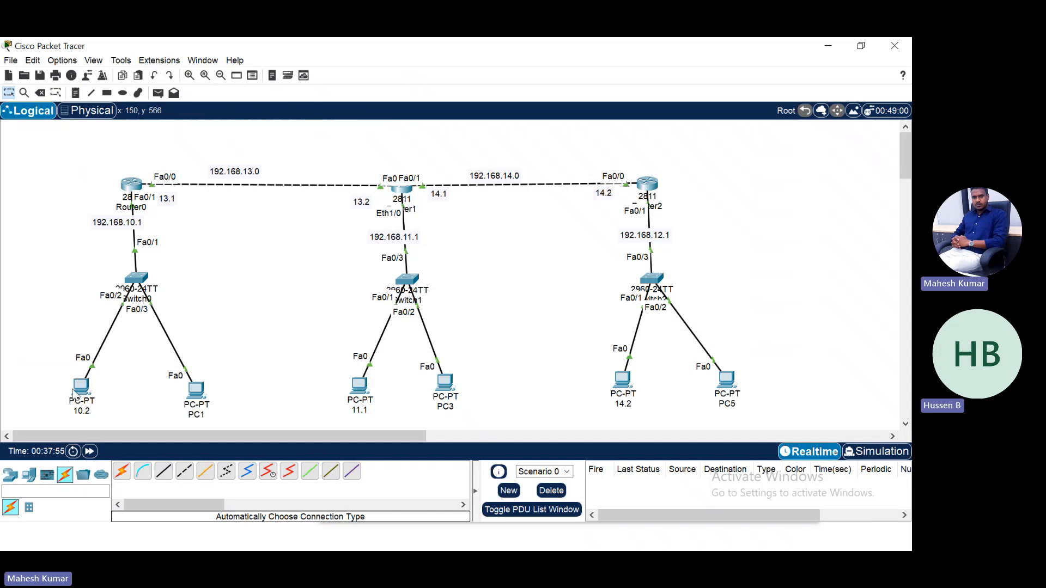
left_click(76, 390)
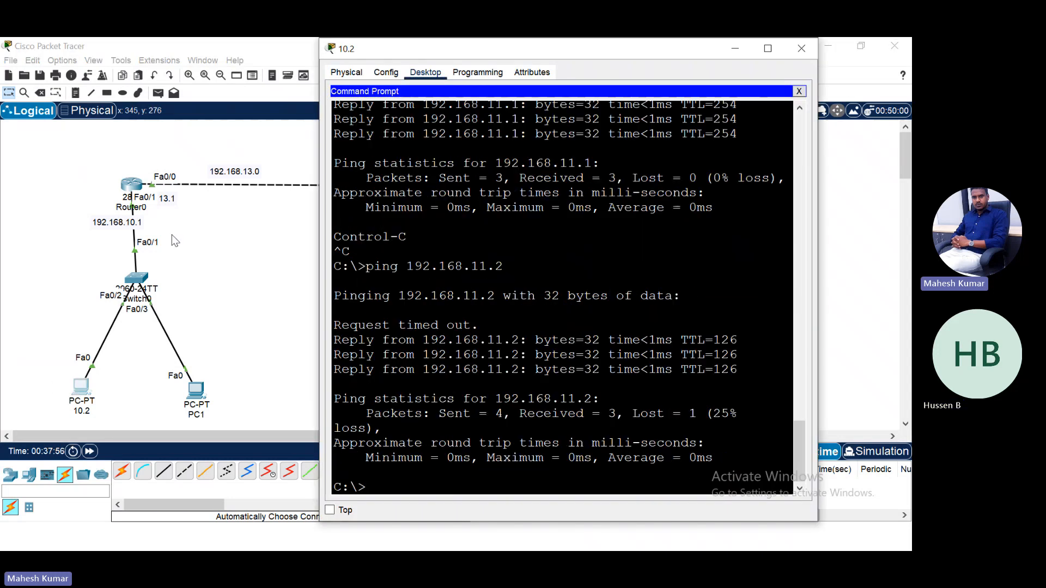
Open the CLI of Router0 and display its routing table with show ip route.
left_click(131, 186)
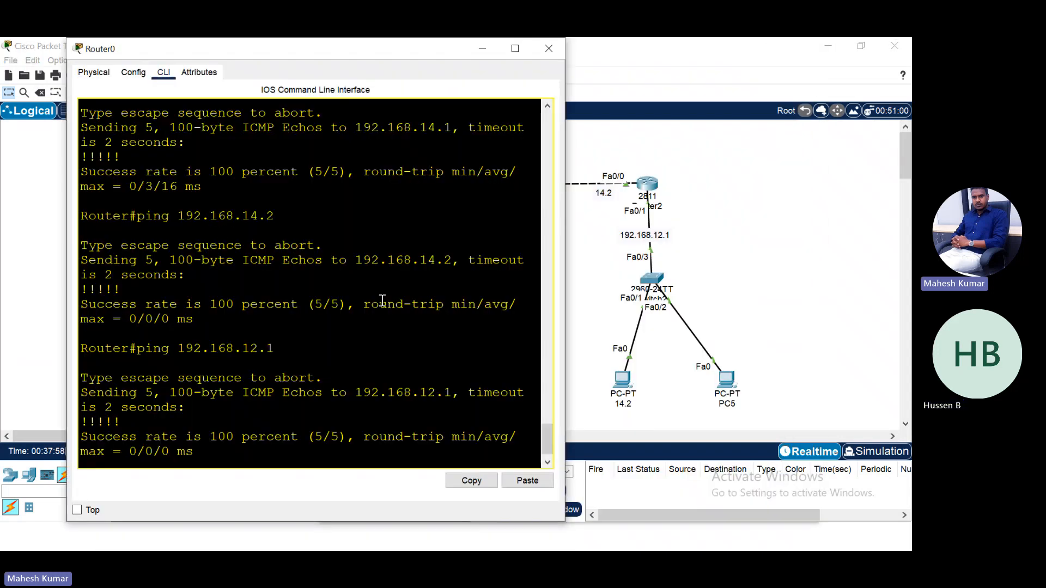
key("Return")
key("Return")
key("Return")
key("Return")
type("sh")
key("Tab")
type("ip r")
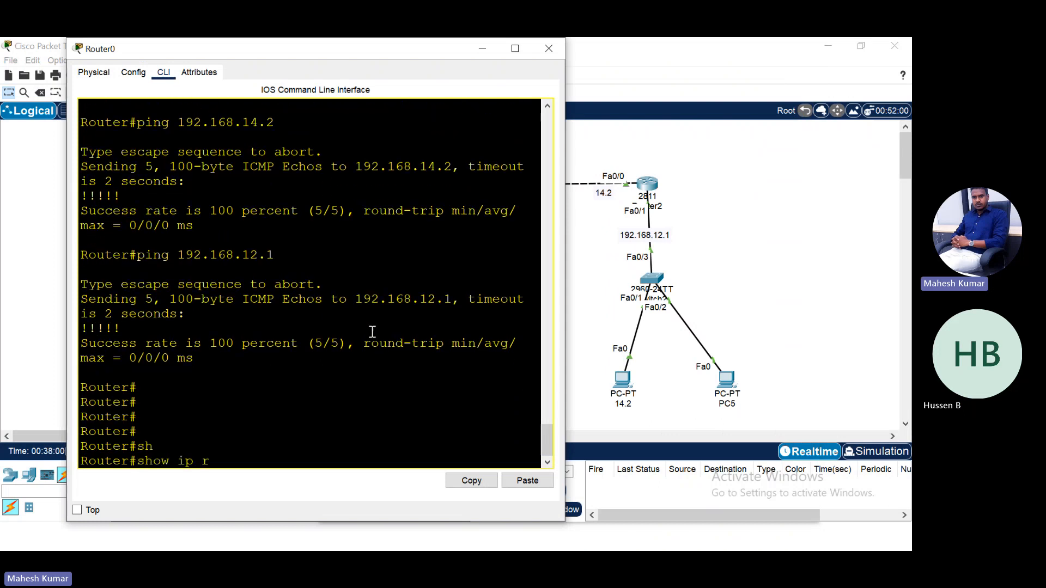
type("ou")
key("Tab")
key("Return")
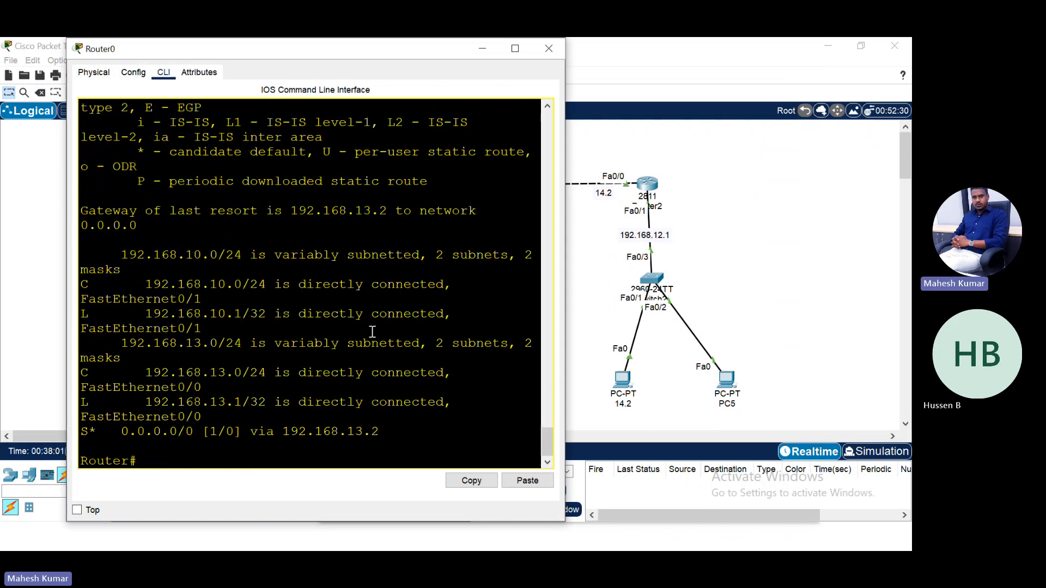
Maximize the Router0 window, highlight the connected and local routes, the default route and its next hop, and close the window.
left_click(515, 48)
left_click_drag(50, 340, 548, 414)
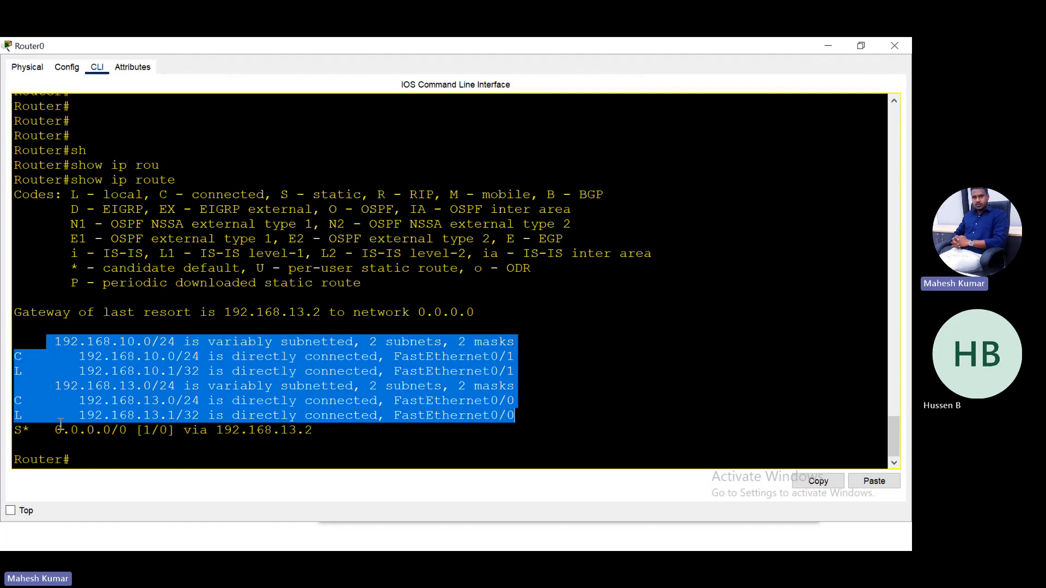
left_click_drag(47, 432, 314, 435)
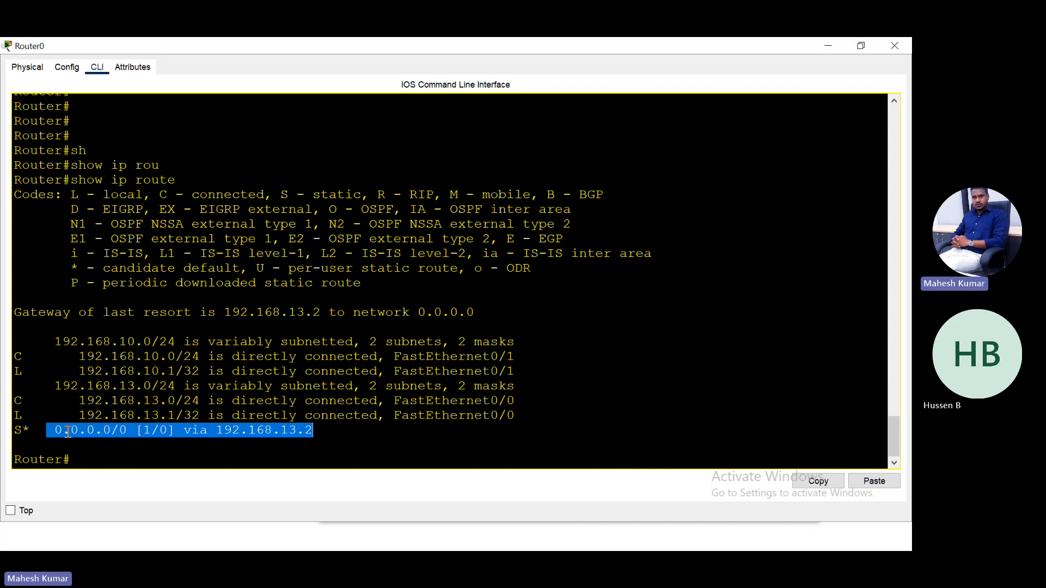
left_click_drag(49, 428, 133, 426)
left_click_drag(216, 429, 327, 439)
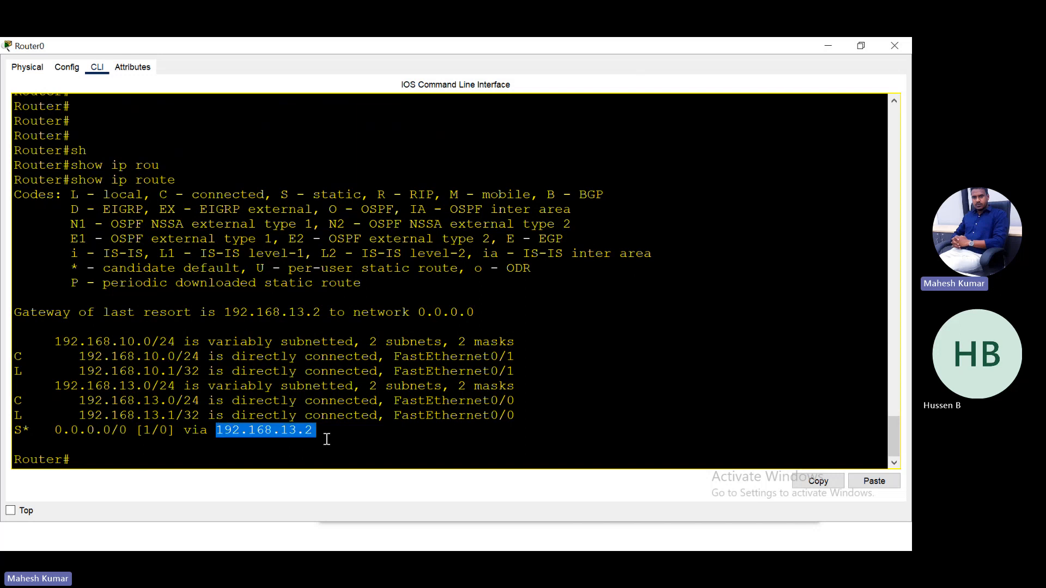
left_click(907, 45)
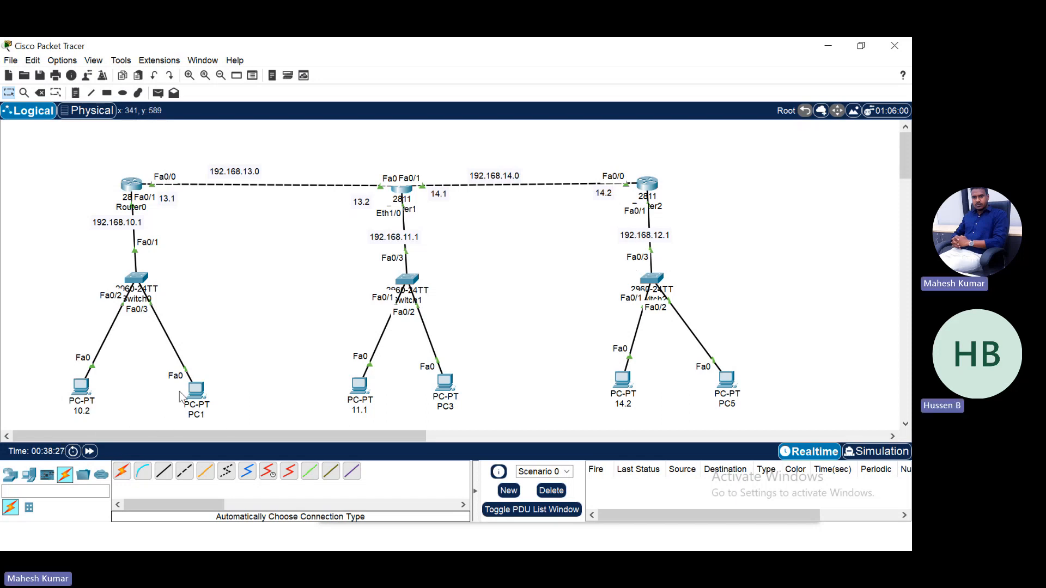
Open the IP configuration of PC 10.2, clear its IPv4 default gateway, and close the configuration.
left_click(81, 388)
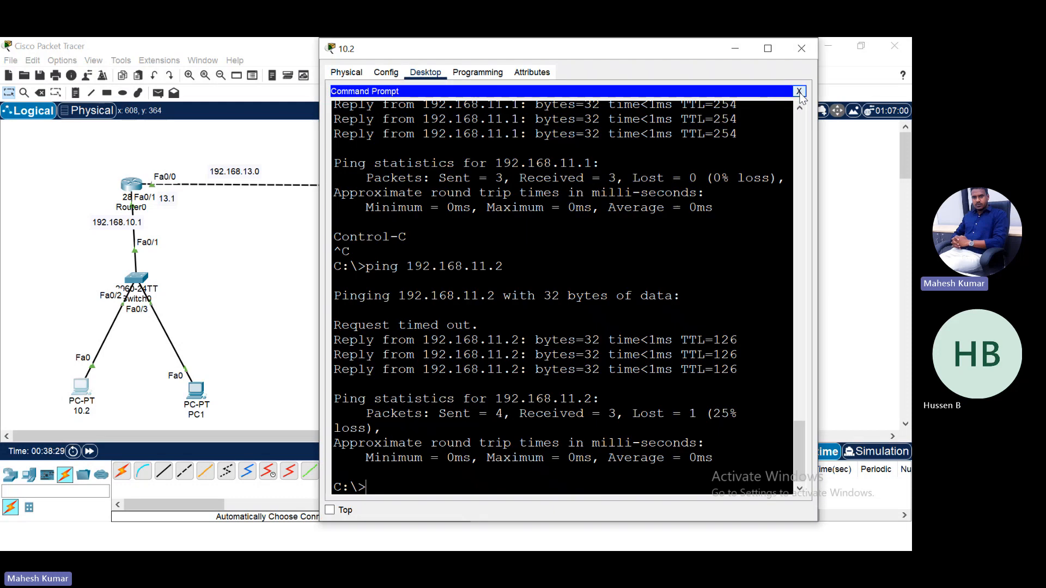
left_click(798, 90)
left_click(388, 124)
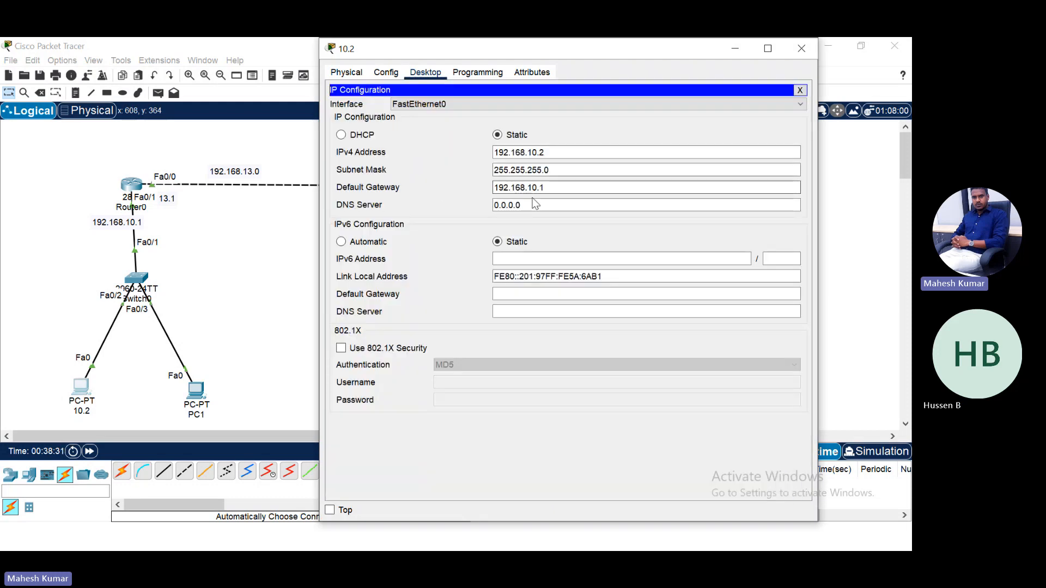
left_click(555, 188)
key("BackSpace")
key("BackSpace")
key("BackSpace")
key("BackSpace")
key("BackSpace")
key("BackSpace")
key("BackSpace")
key("BackSpace")
key("BackSpace")
key("BackSpace")
key("BackSpace")
key("BackSpace")
left_click(800, 90)
Reopen the command prompt of PC 10.2 and ping its router interface 192.168.10.1.
left_click(652, 130)
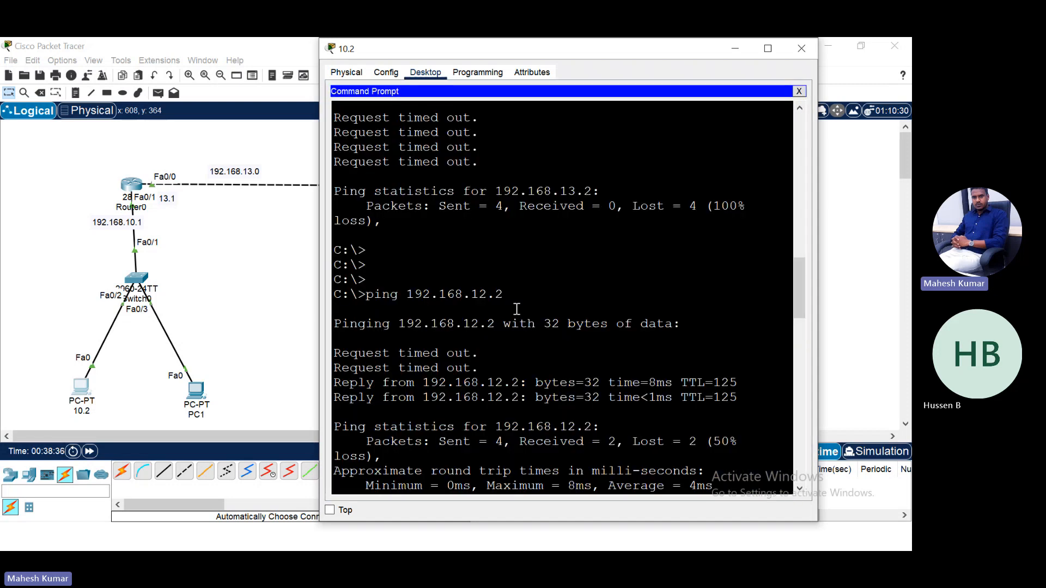
key("Up")
key("BackSpace")
key("BackSpace")
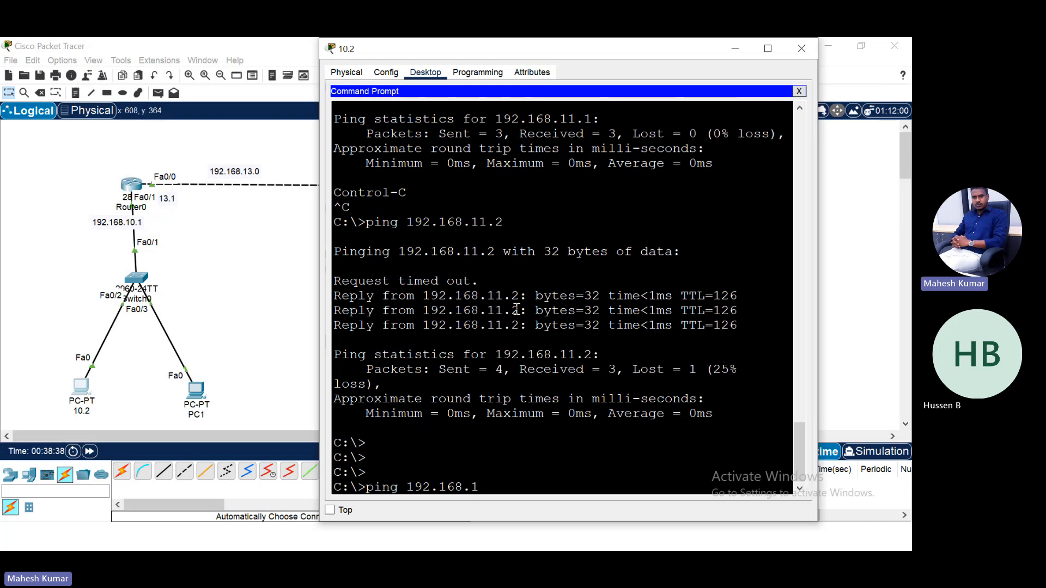
key("Return")
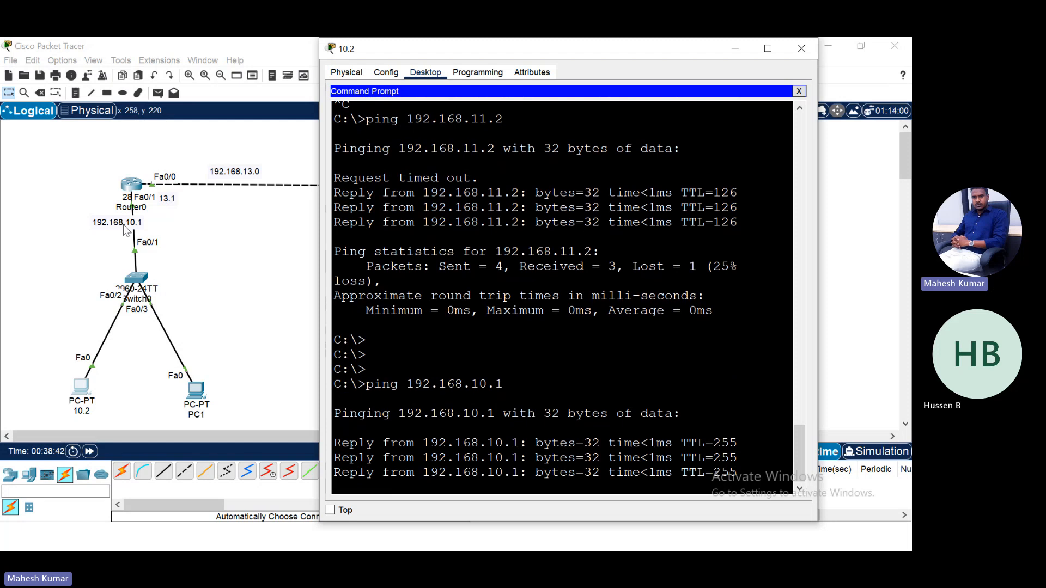
Ping 192.168.13.1 from PC 10.2 without a default gateway configured.
key("Up")
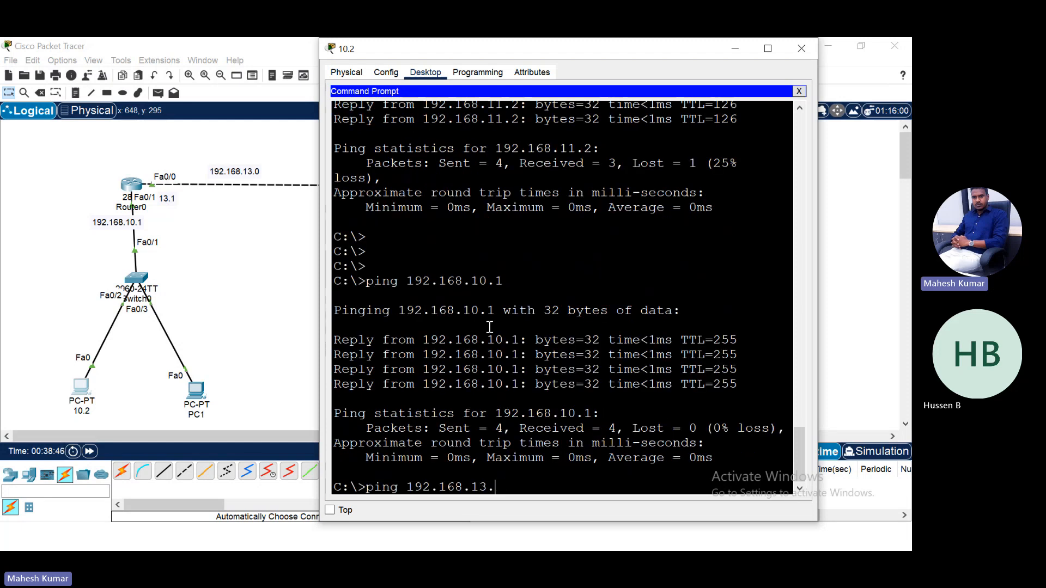
type("1")
key("Return")
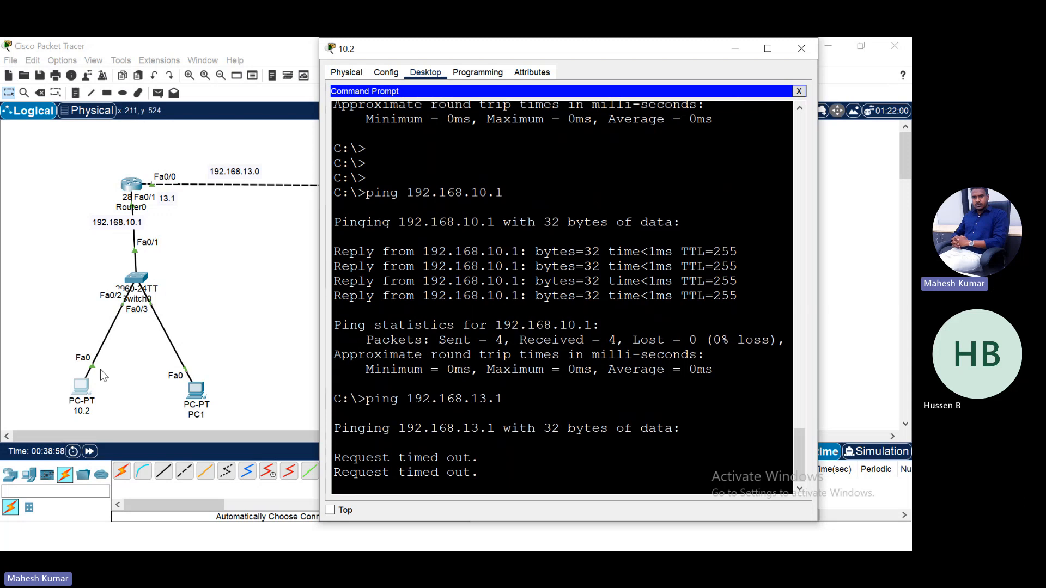
Close the command prompt, set the IPv4 default gateway of PC 10.2 to 192.168.10.1, and close the IP configuration.
left_click(799, 91)
left_click(370, 111)
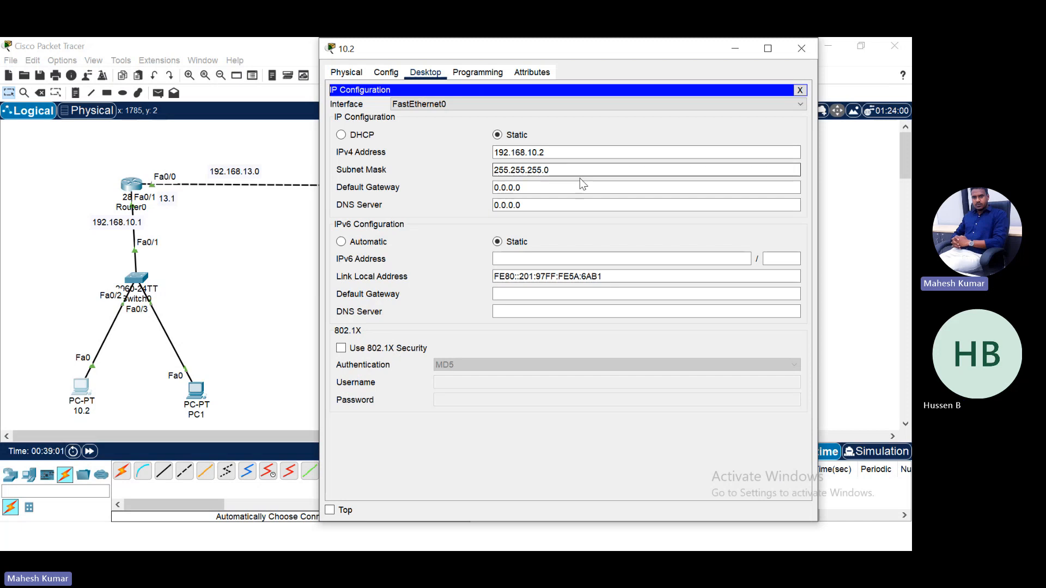
left_click_drag(539, 187, 413, 183)
type("192.16")
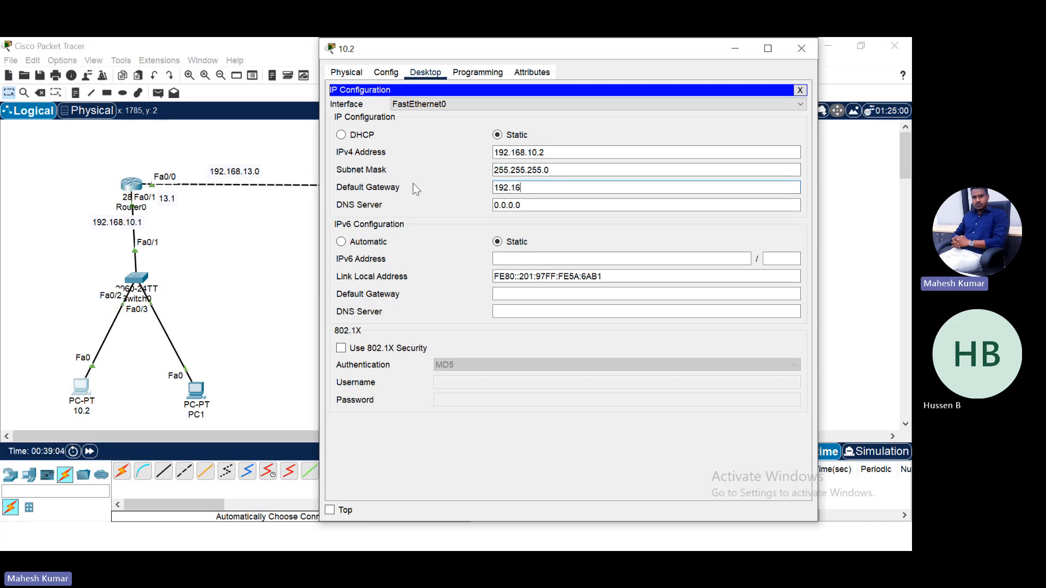
type("8.10.1")
left_click(800, 90)
Reopen the command prompt of PC 10.2, repeat the ping to 192.168.13.1, and interrupt it before it completes.
left_click(661, 126)
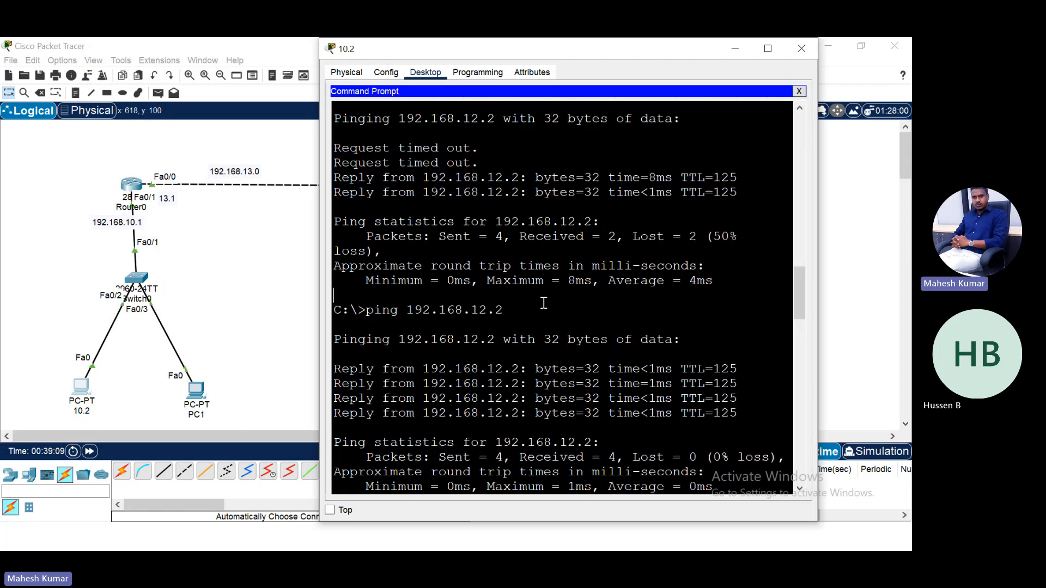
key("Return")
key("Return")
key("Return")
key("Return")
key("Up")
key("Return")
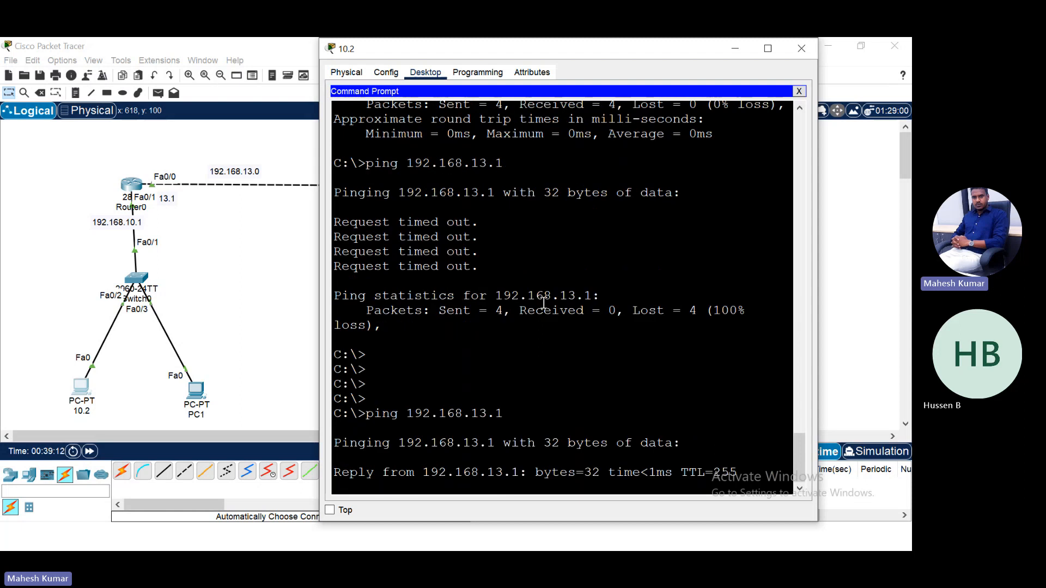
key("ctrl+c")
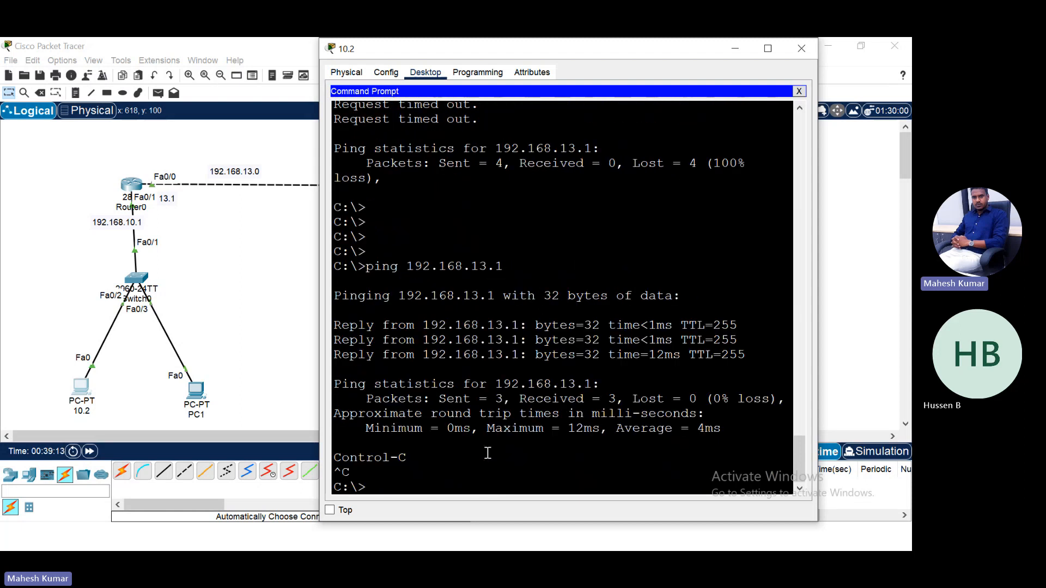
Ping 192.168.11.1 from PC 10.2 with the gateway restored, and interrupt the ping early.
key("Up")
key("BackSpace")
key("BackSpace")
key("BackSpace")
type("1/")
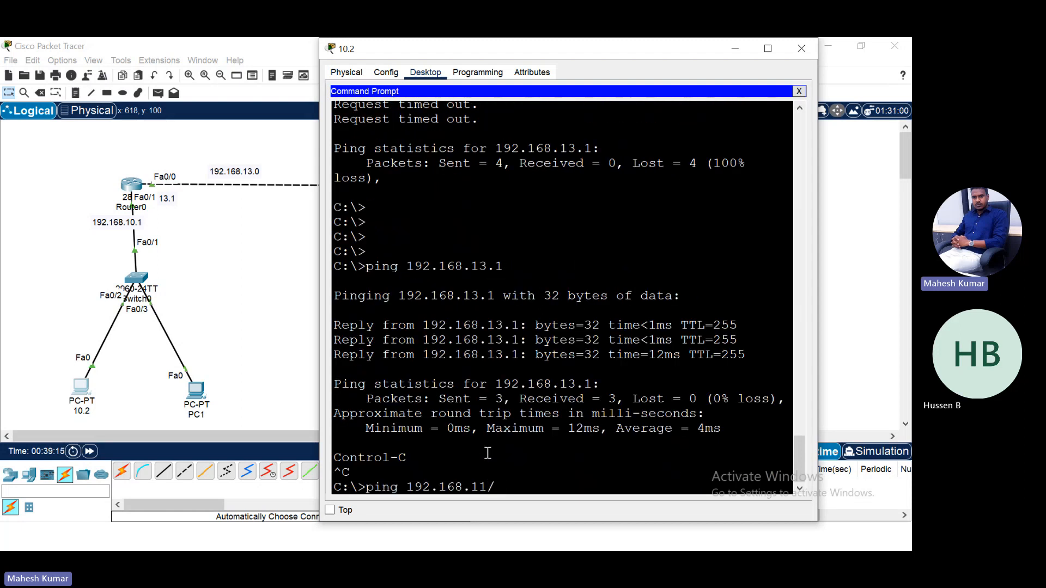
key("BackSpace")
key("Return")
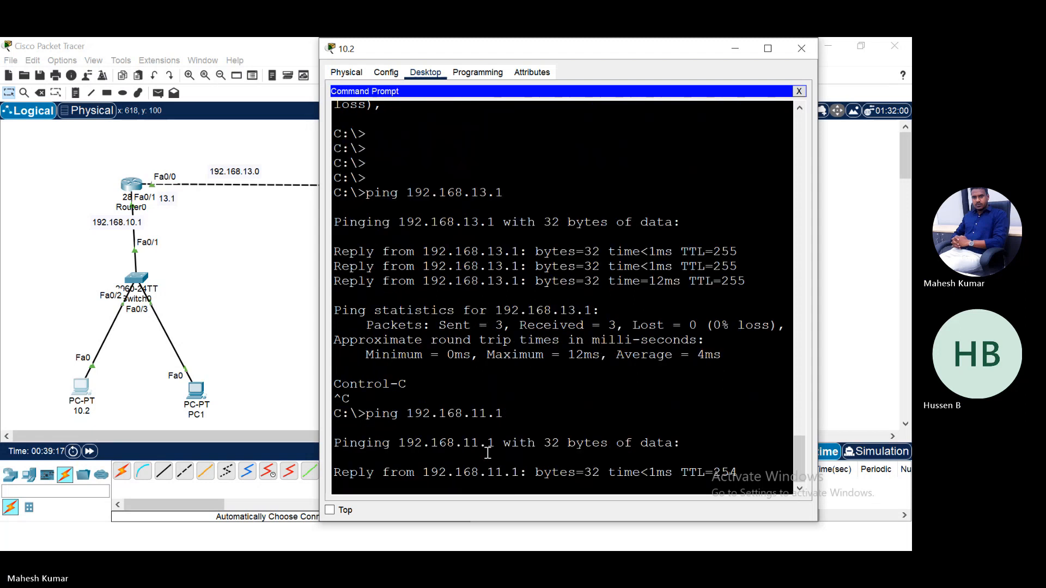
key("ctrl+c")
Ping 192.168.12.1 from the command prompt of PC 10.2.
key("Up")
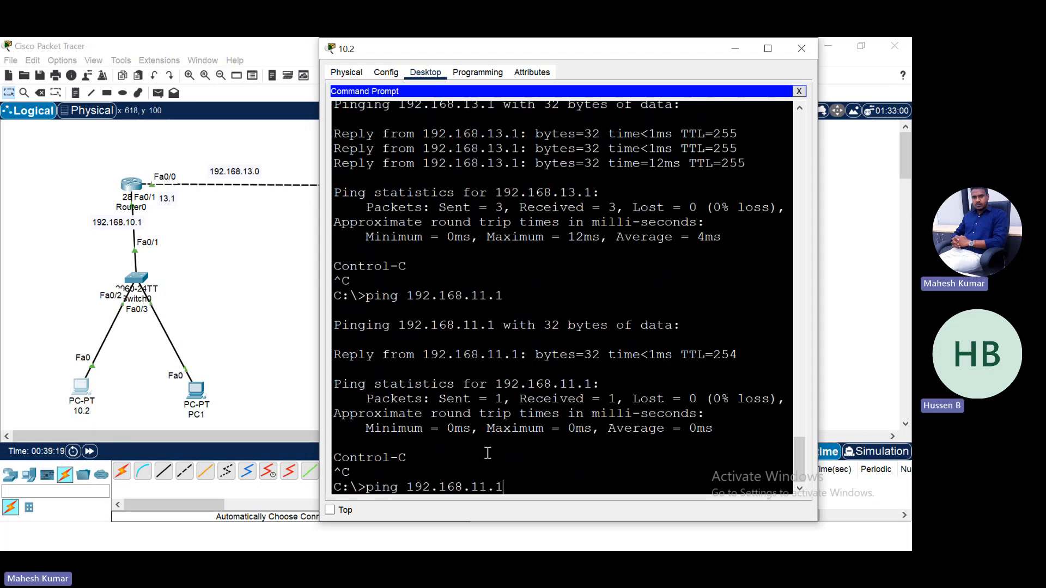
type("//")
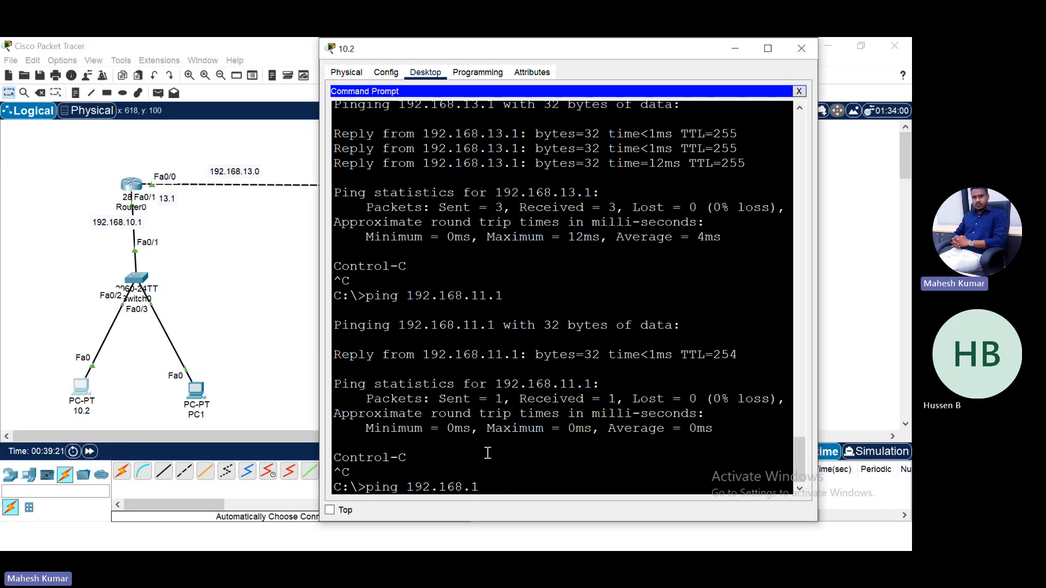
type(".1")
key("Return")
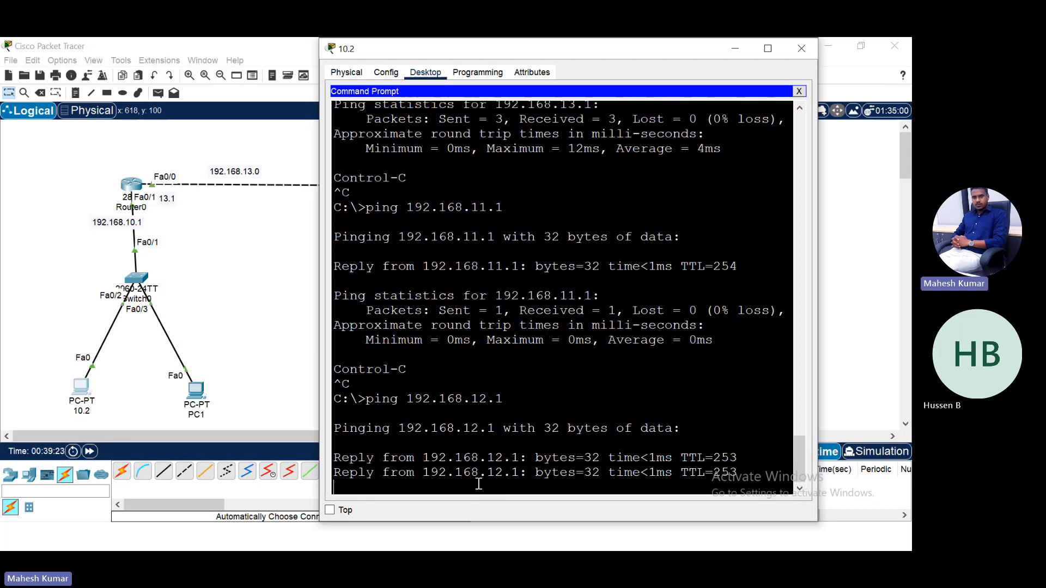
Interrupt the running ping to 192.168.12.1, ping 192.168.13.1 from PC 10.2, and interrupt that ping early.
key("ctrl+c")
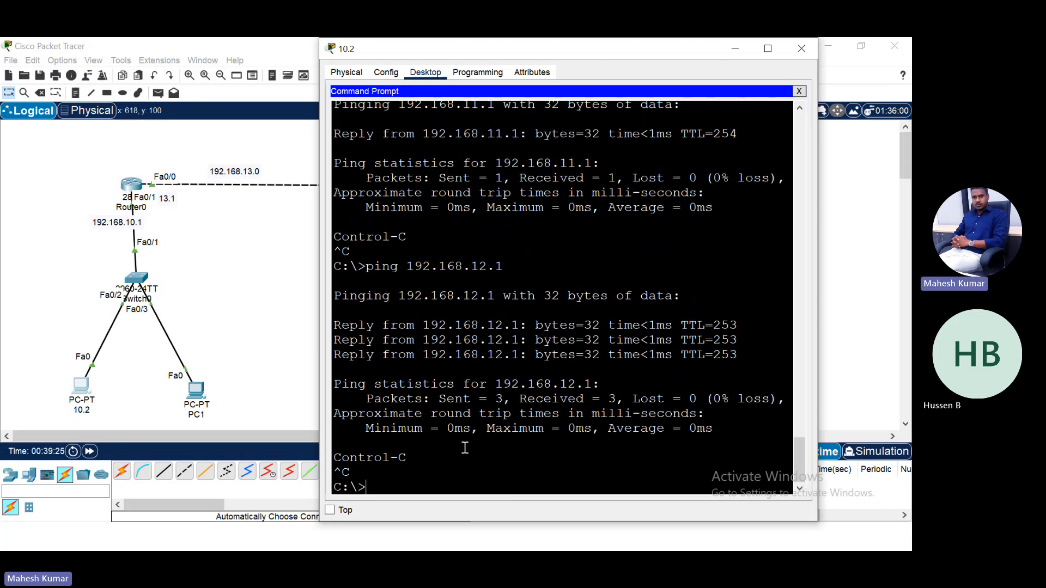
key("Up")
type("3")
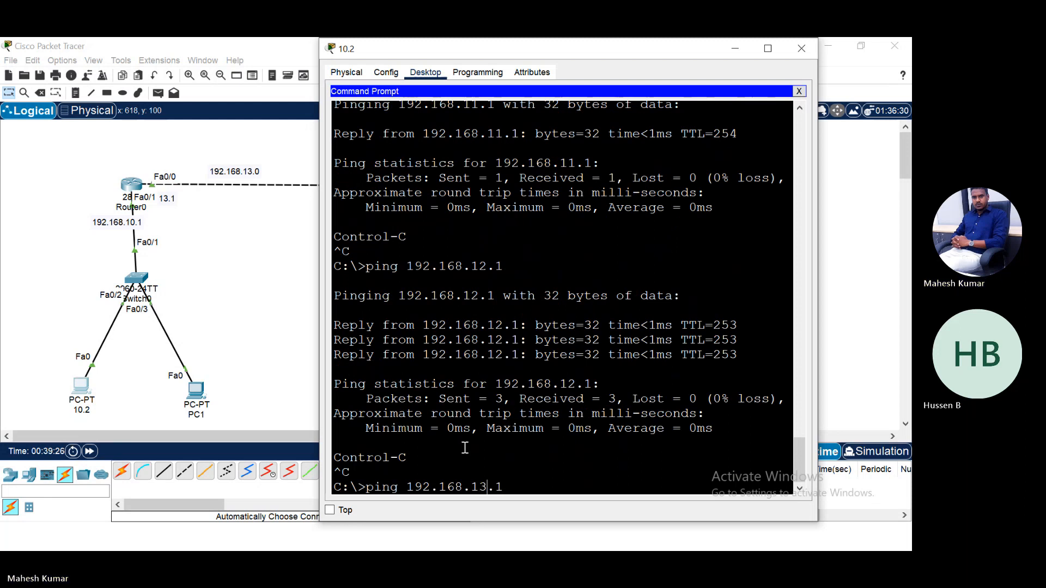
key("Return")
key("ctrl+c")
Ping 192.168.14.1 from PC 10.2, and close the command prompt and the PC's window.
key("Up")
key("Left")
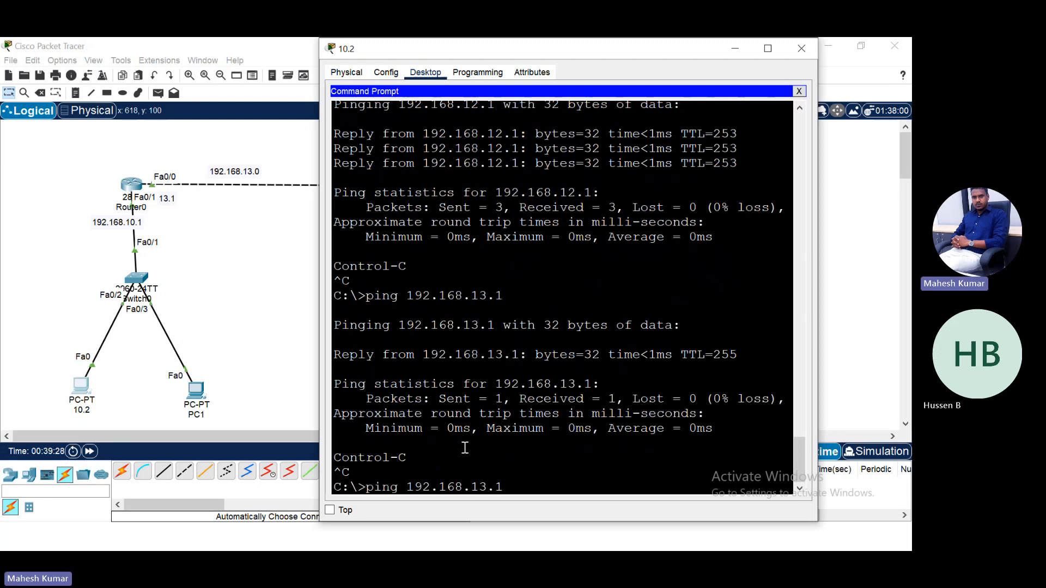
key("BackSpace")
type("4")
key("Return")
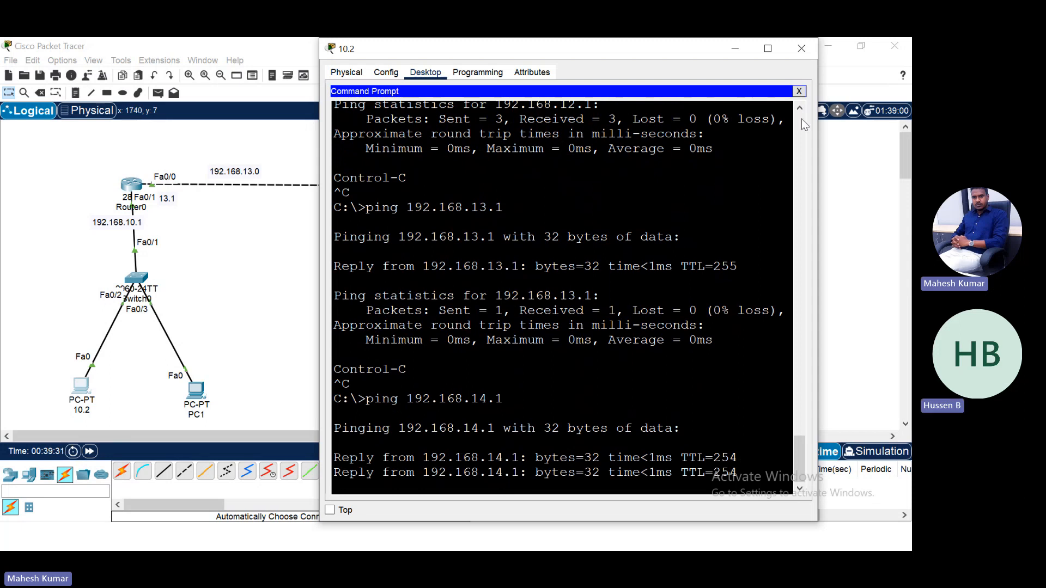
left_click(798, 91)
left_click(801, 48)
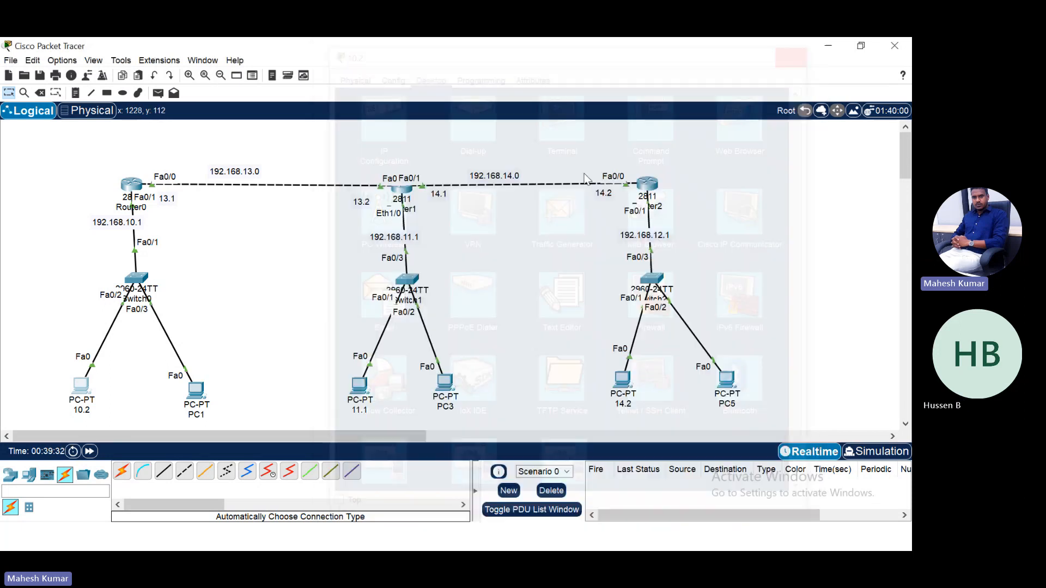
Switch to the Excel course content workbook, enter DONE in B22 and B23 for the static and default routing topics, and select A22:A25.
key("super+d")
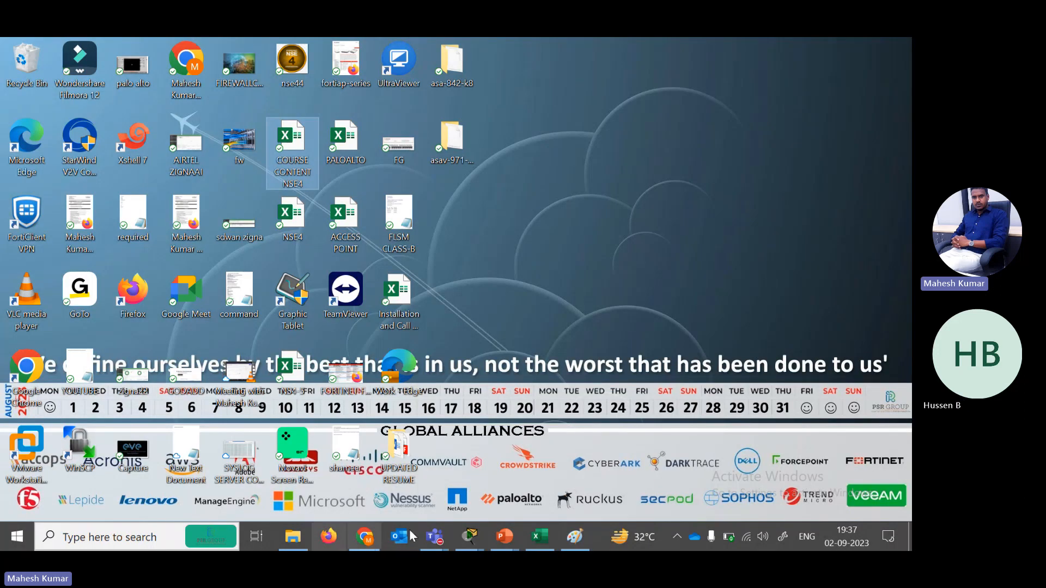
left_click(540, 548)
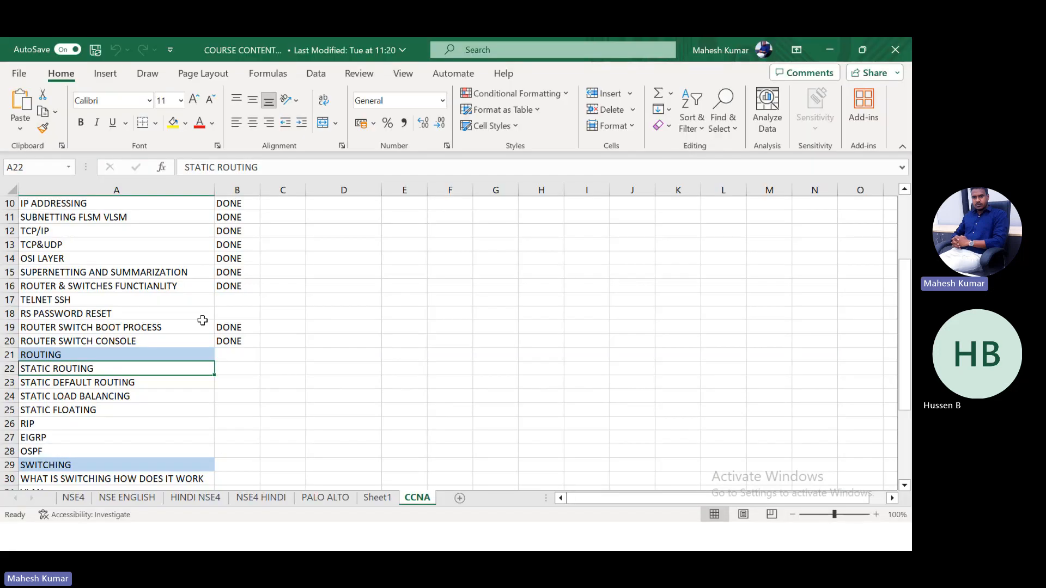
left_click(235, 373)
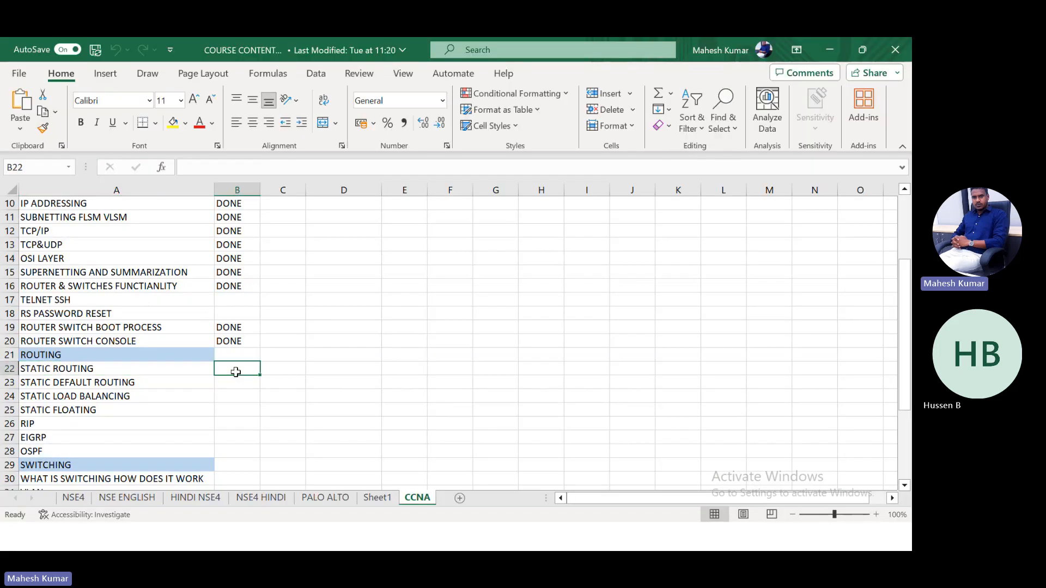
type("DONE")
key("Return")
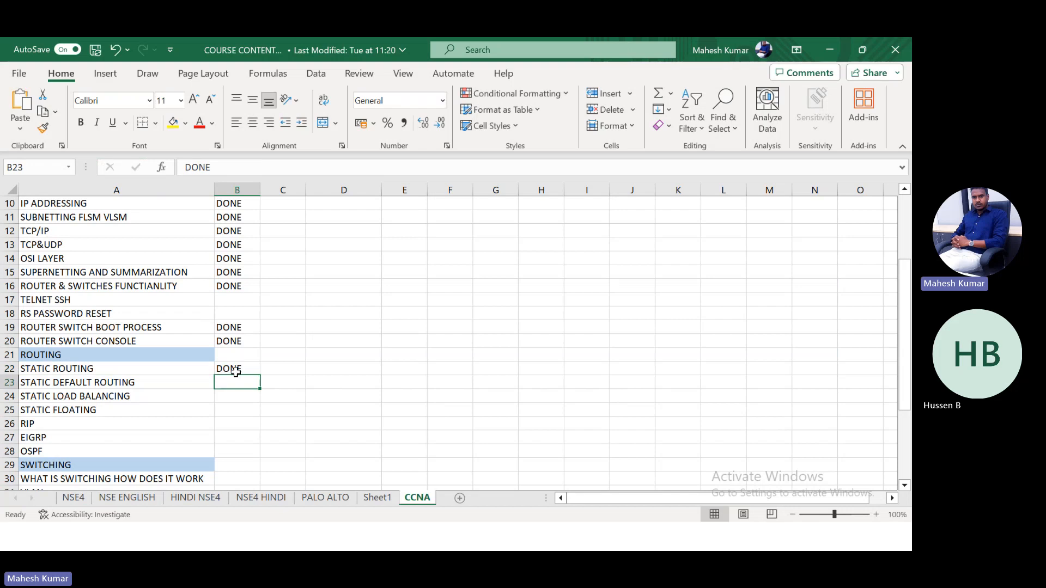
type("DONE")
key("Return")
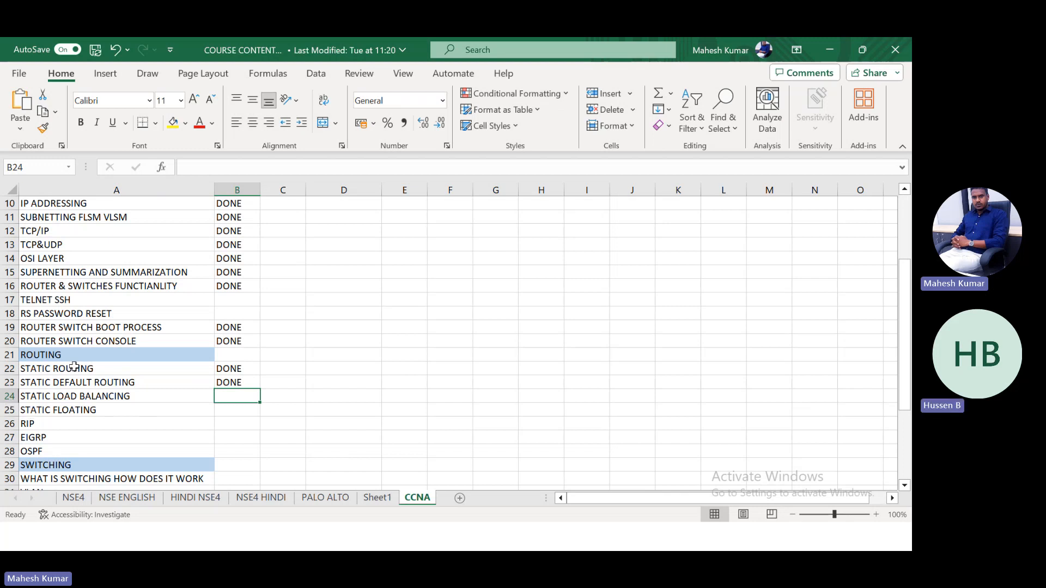
left_click_drag(76, 366, 163, 406)
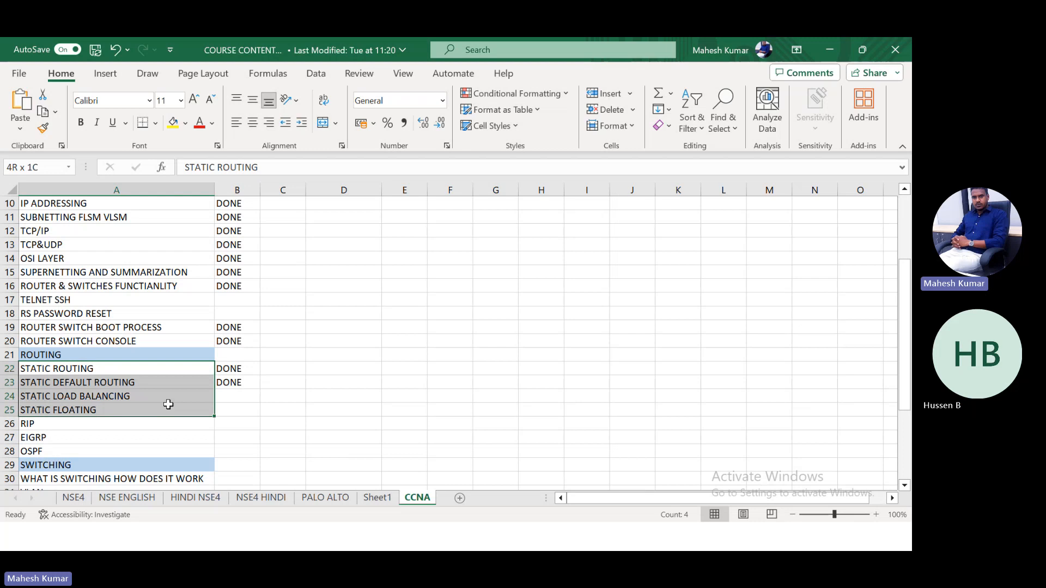
left_click_drag(168, 404, 168, 404)
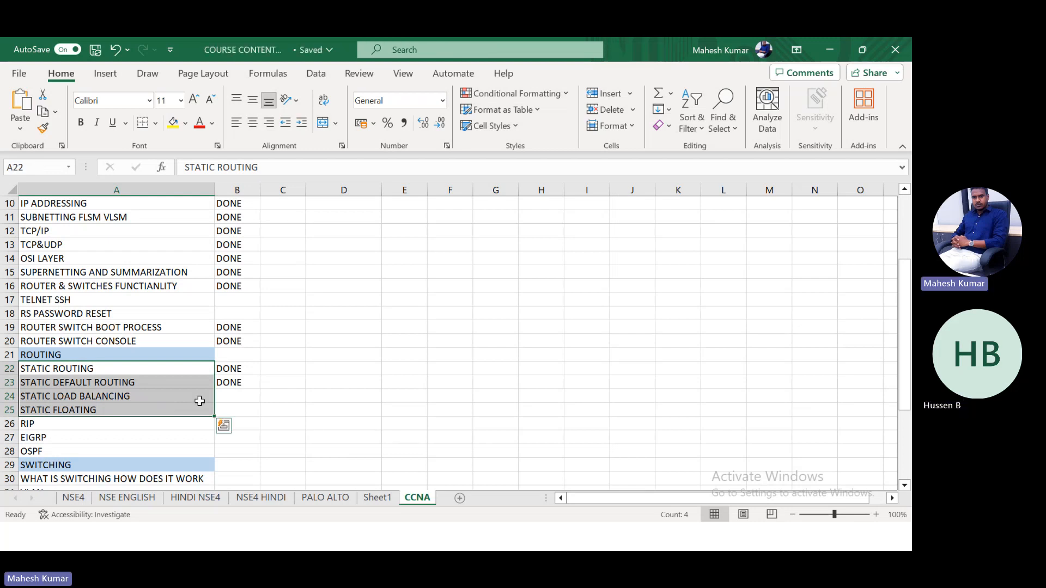
Switch to the Microsoft Teams meeting window and request stopping the meeting recording.
key("super+d")
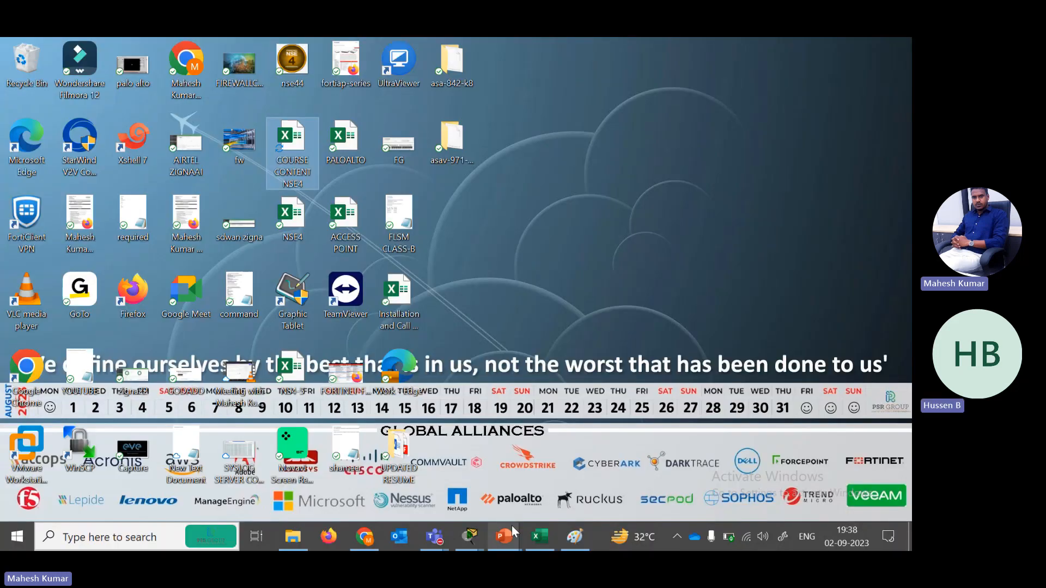
left_click(434, 536)
left_click(454, 463)
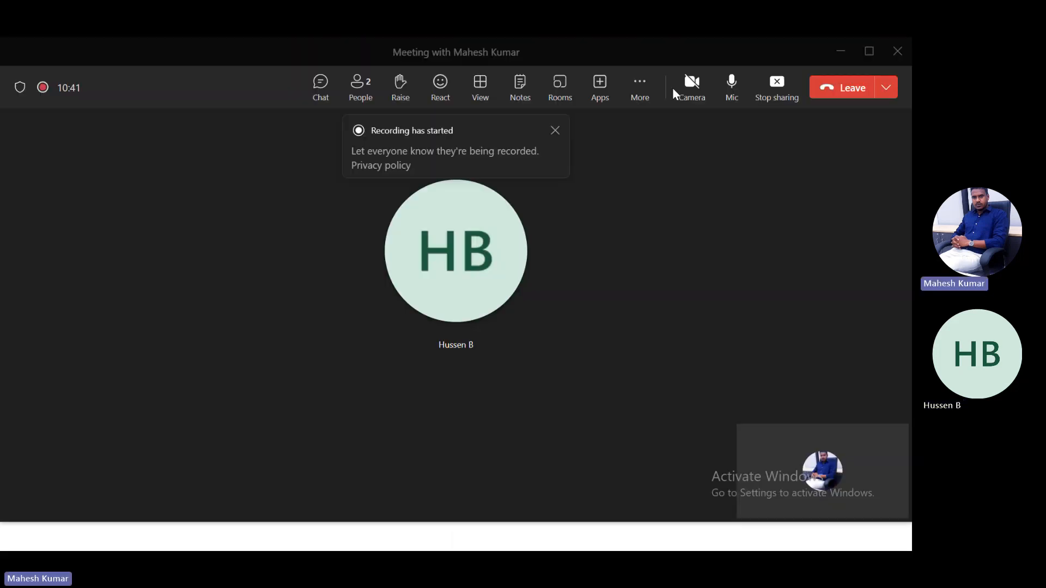
left_click(639, 90)
mouse_move(725, 132)
left_click(570, 135)
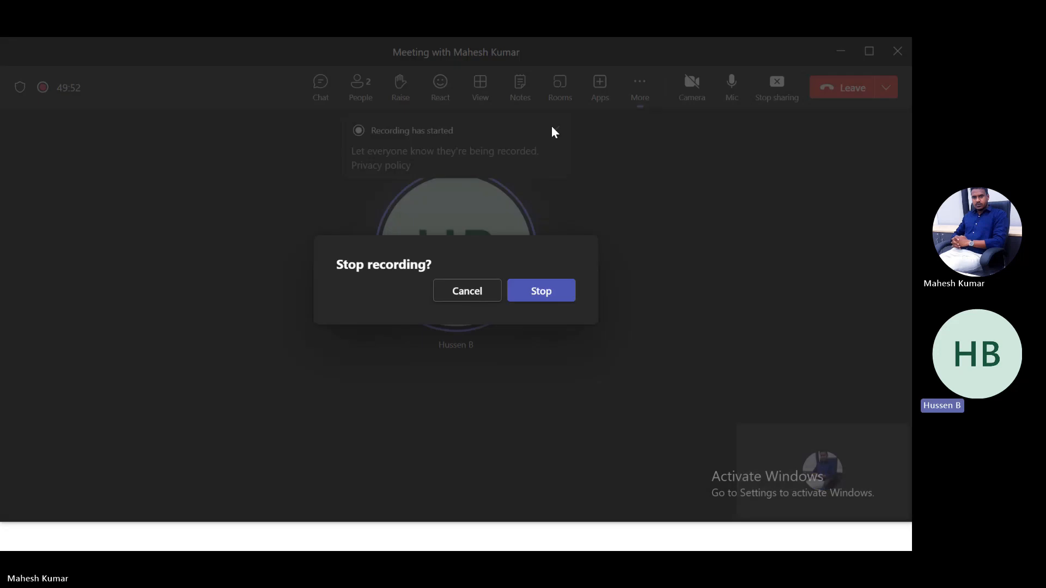